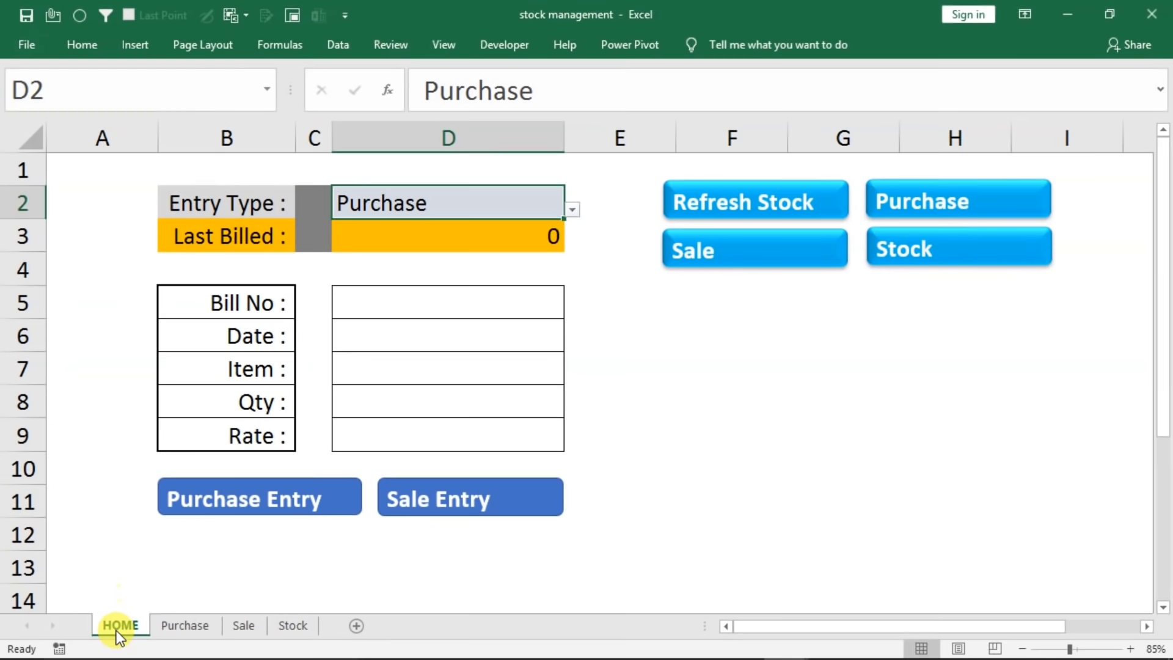
- Look through the Purchase, Sale and Stock sheets and return to the HOME sheet
{"action": "left_click", "coordinate": [185, 633]}
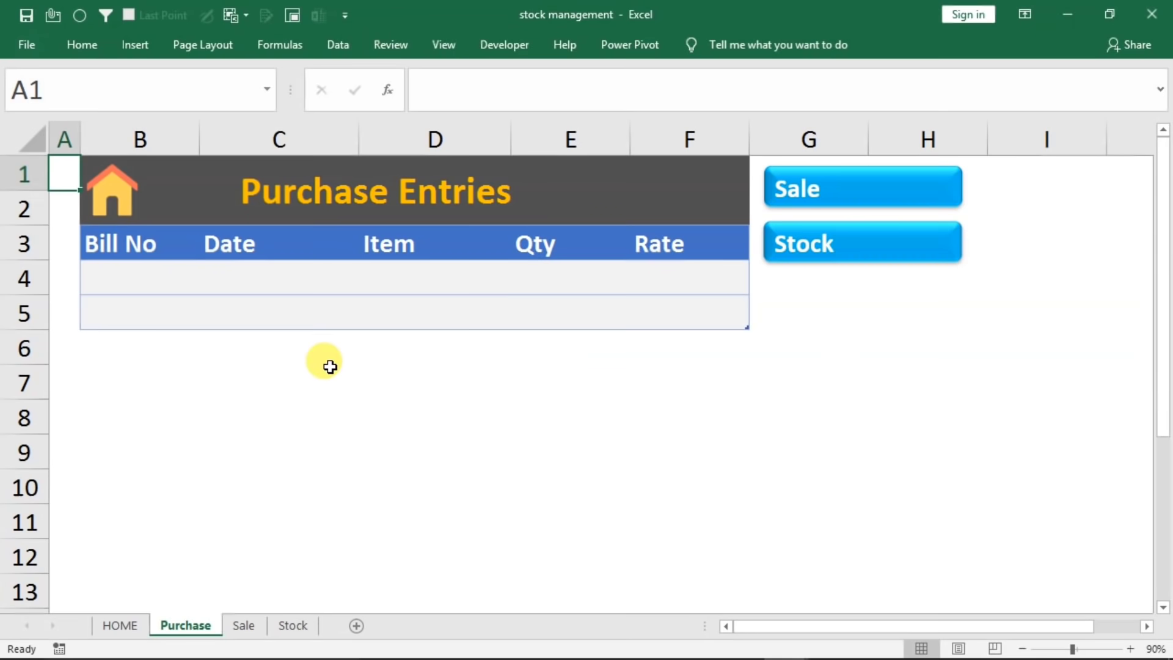
{"action": "left_click", "coordinate": [243, 626]}
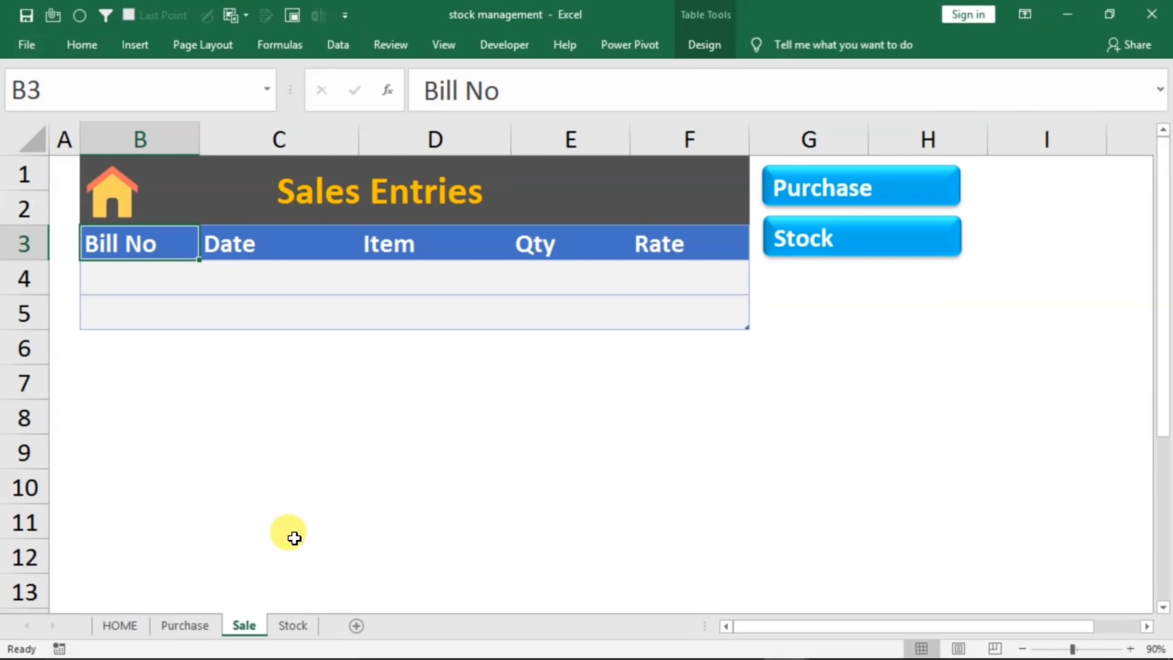
{"action": "left_click", "coordinate": [283, 627]}
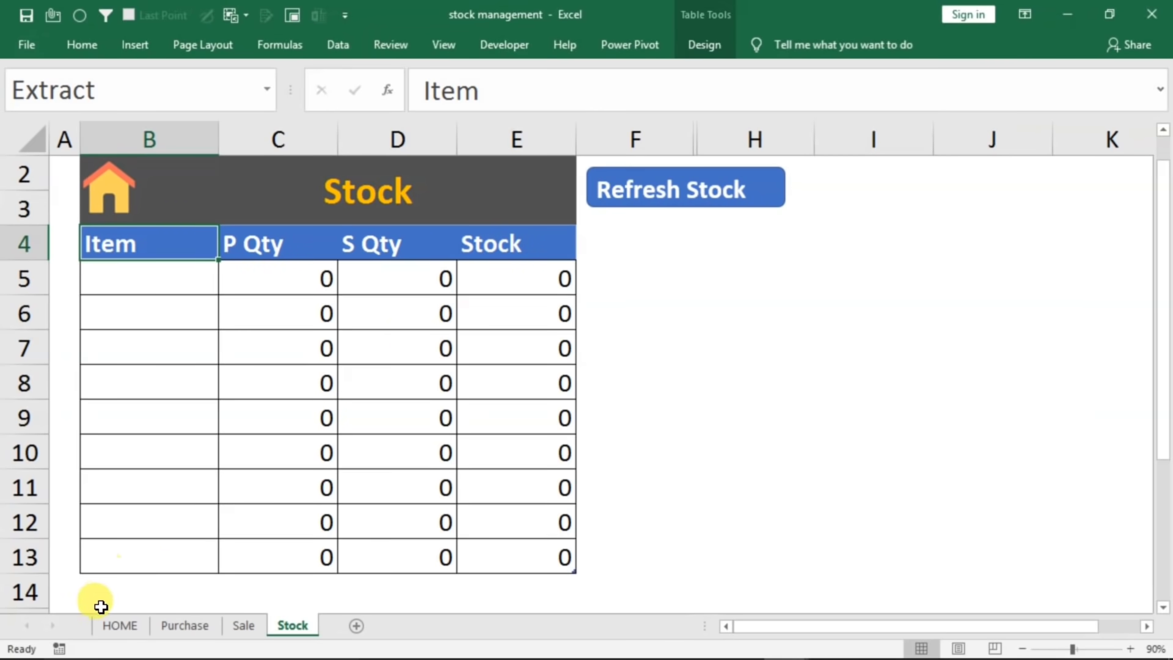
{"action": "left_click", "coordinate": [116, 625]}
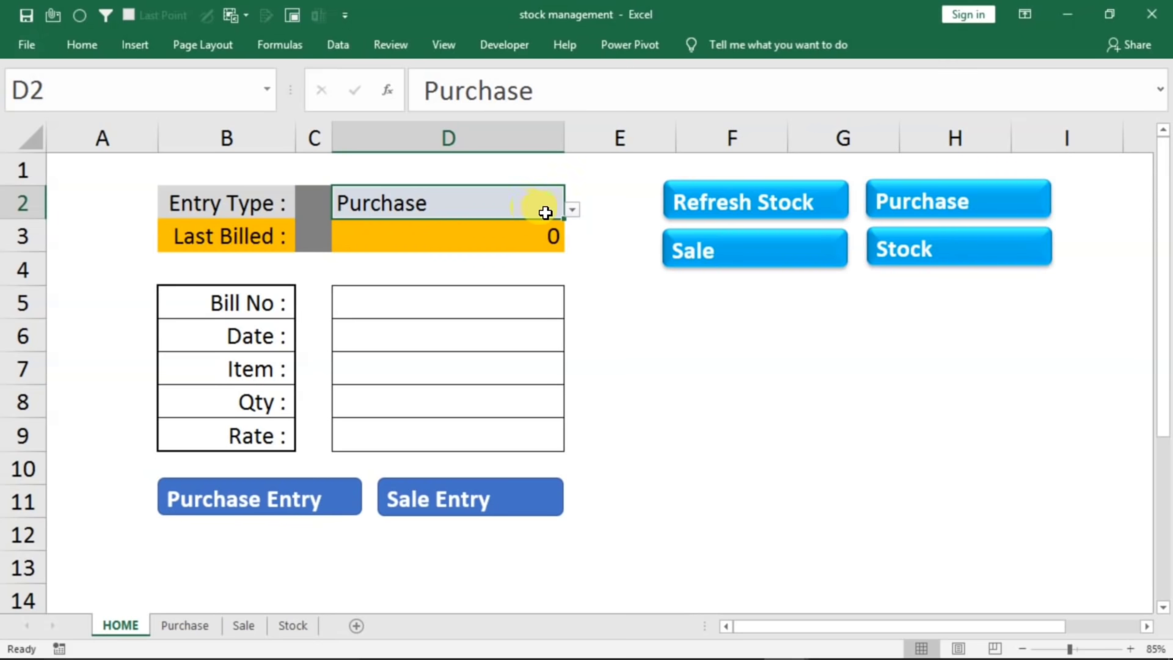
- Switch the entry type on the HOME sheet to Sale and back to Purchase
{"action": "left_click", "coordinate": [573, 212]}
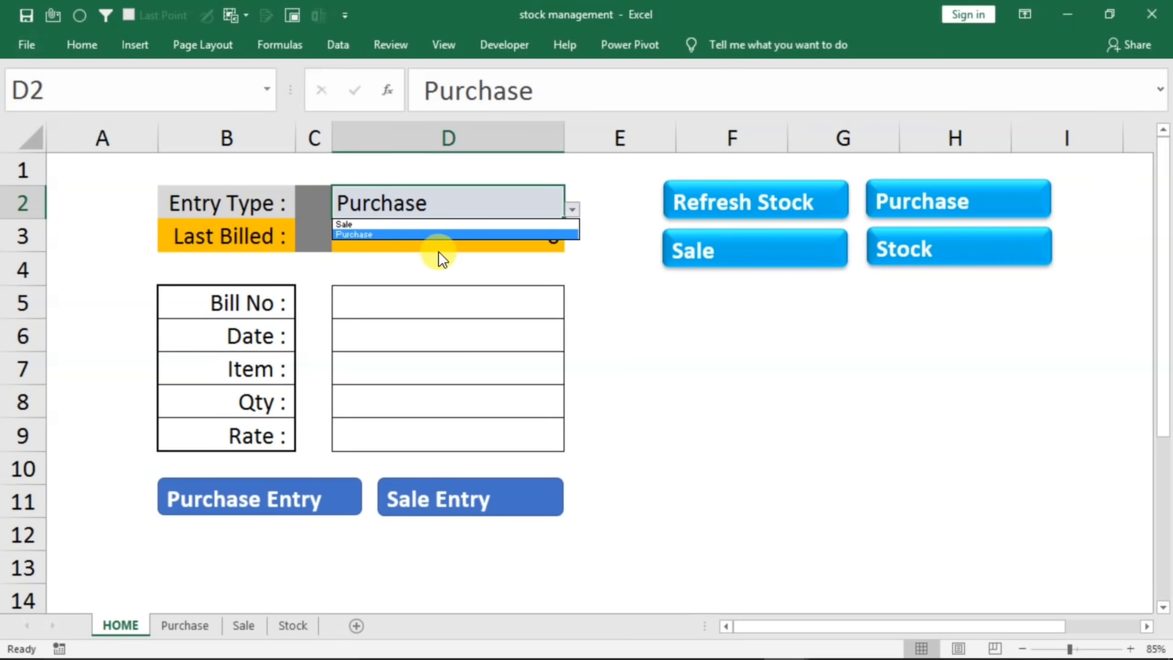
{"action": "left_click", "coordinate": [394, 224]}
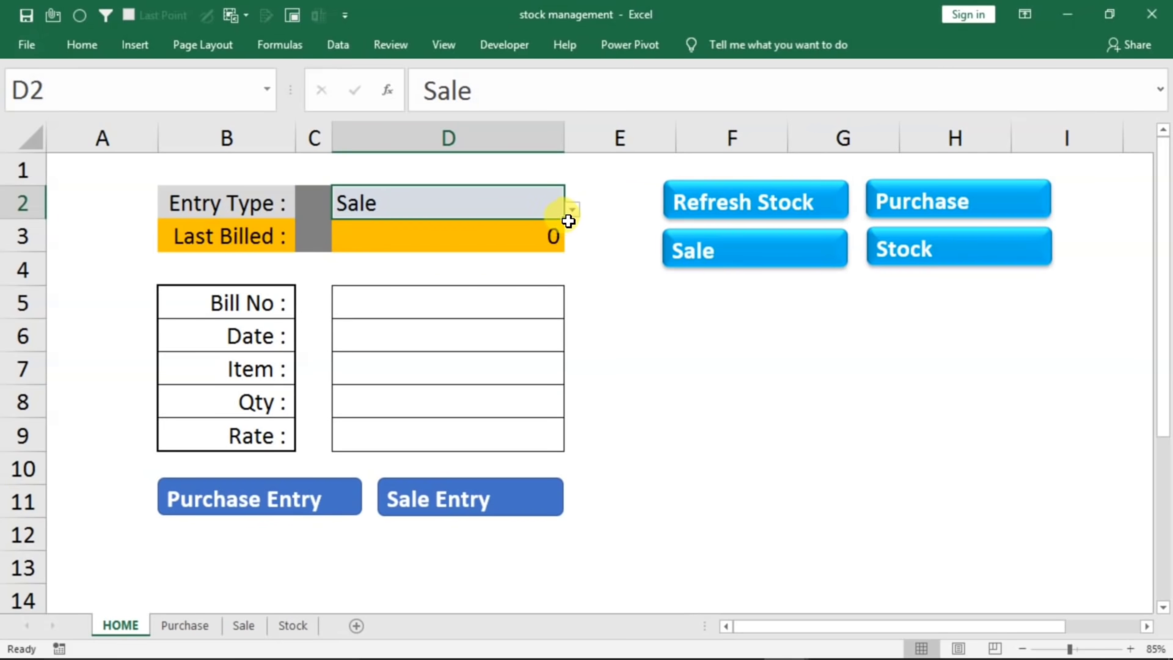
{"action": "left_click", "coordinate": [571, 213]}
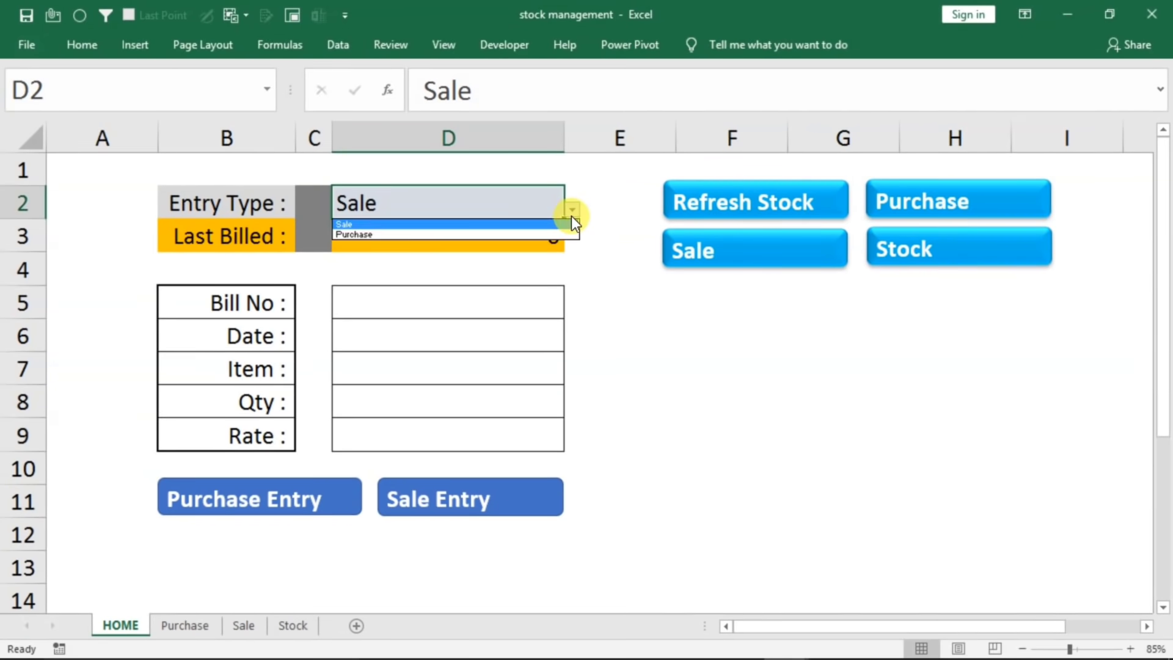
{"action": "left_click", "coordinate": [432, 234]}
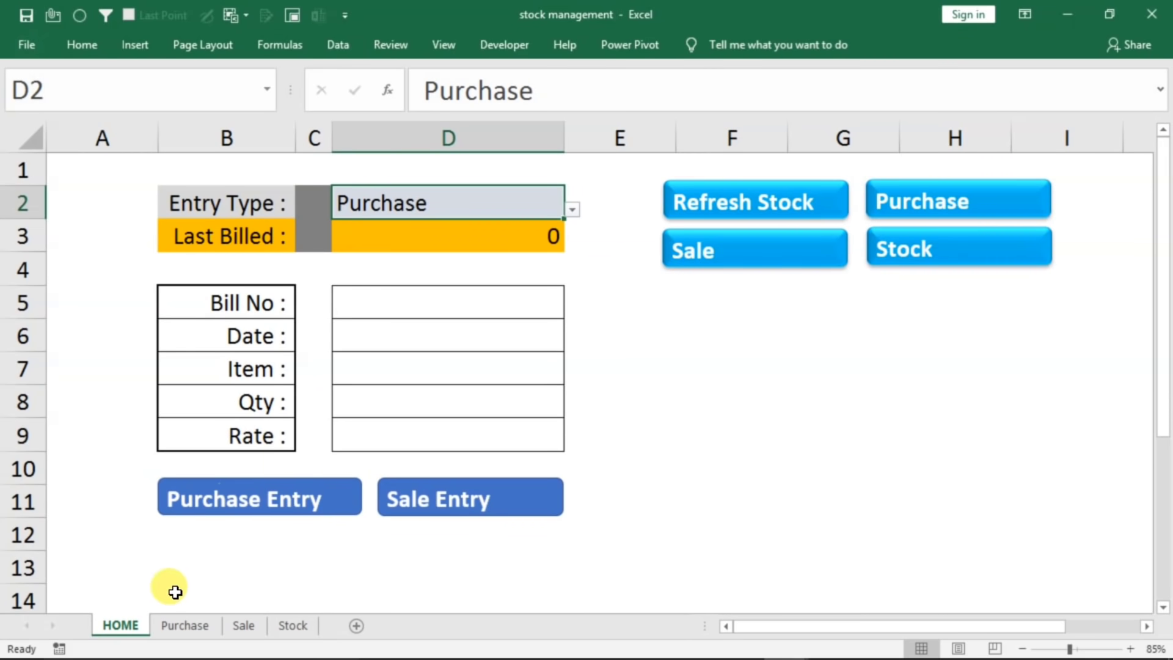
- Review the empty purchase, sales and stock tables on their sheets, ending back at HOME
{"action": "left_click", "coordinate": [184, 624]}
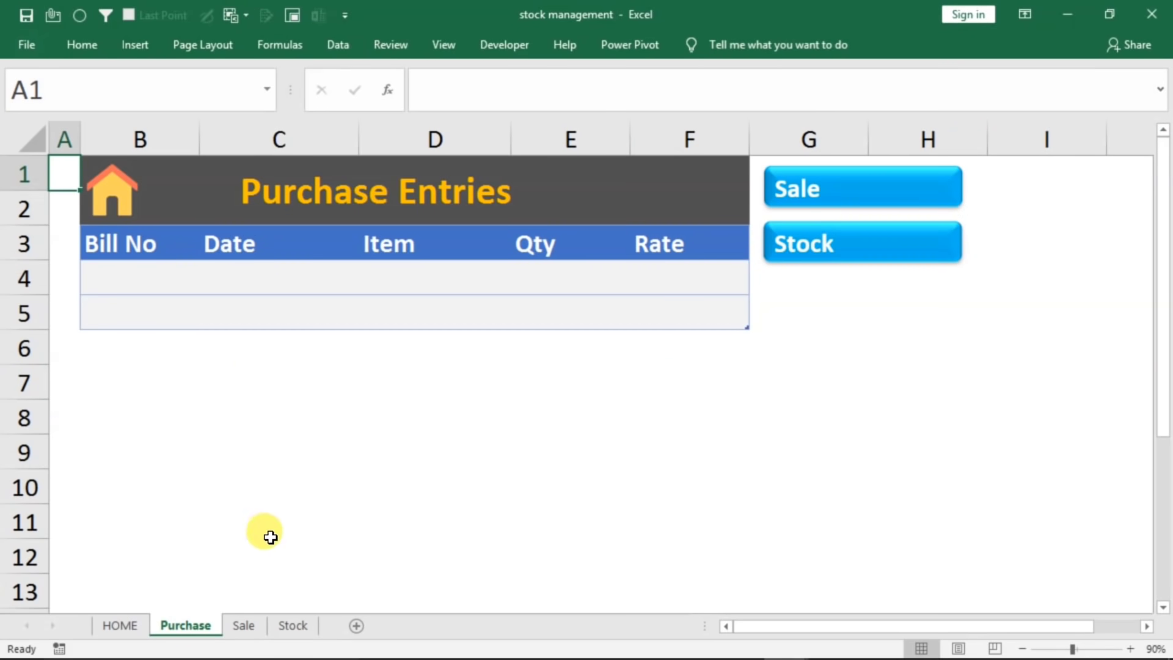
{"action": "left_click", "coordinate": [243, 625]}
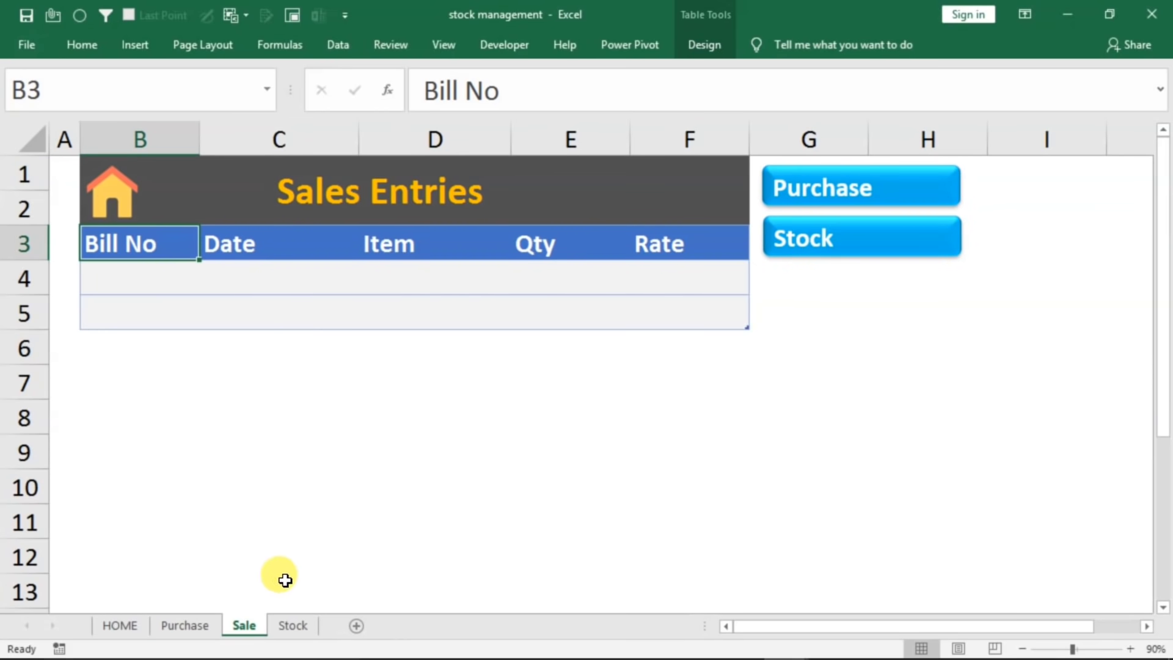
{"action": "left_click", "coordinate": [291, 625]}
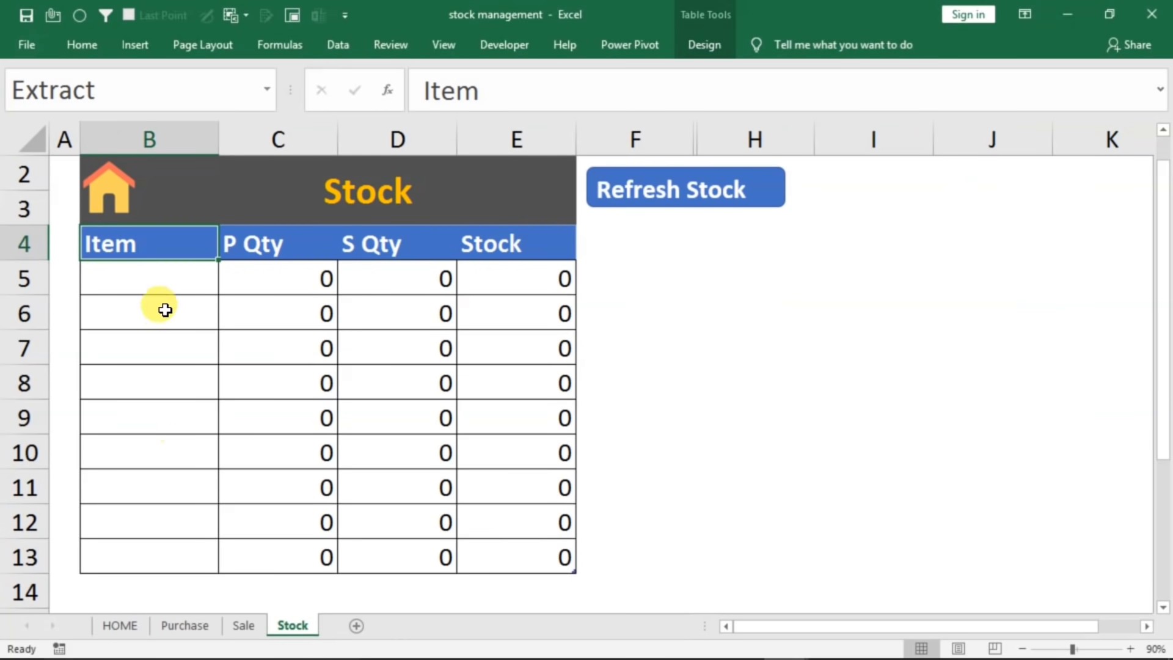
{"action": "left_click", "coordinate": [118, 623]}
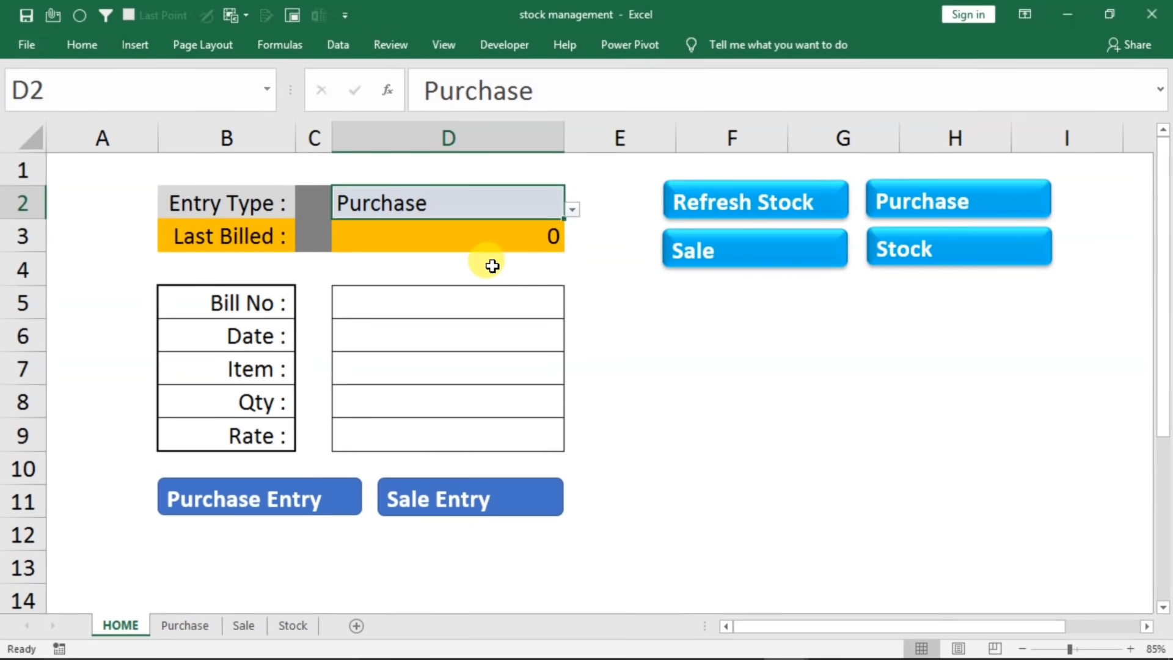
- Record a purchase entry with bill no 1, date 1/1/2021, item mouse, quantity 20 and rate 210
{"action": "left_click", "coordinate": [414, 305]}
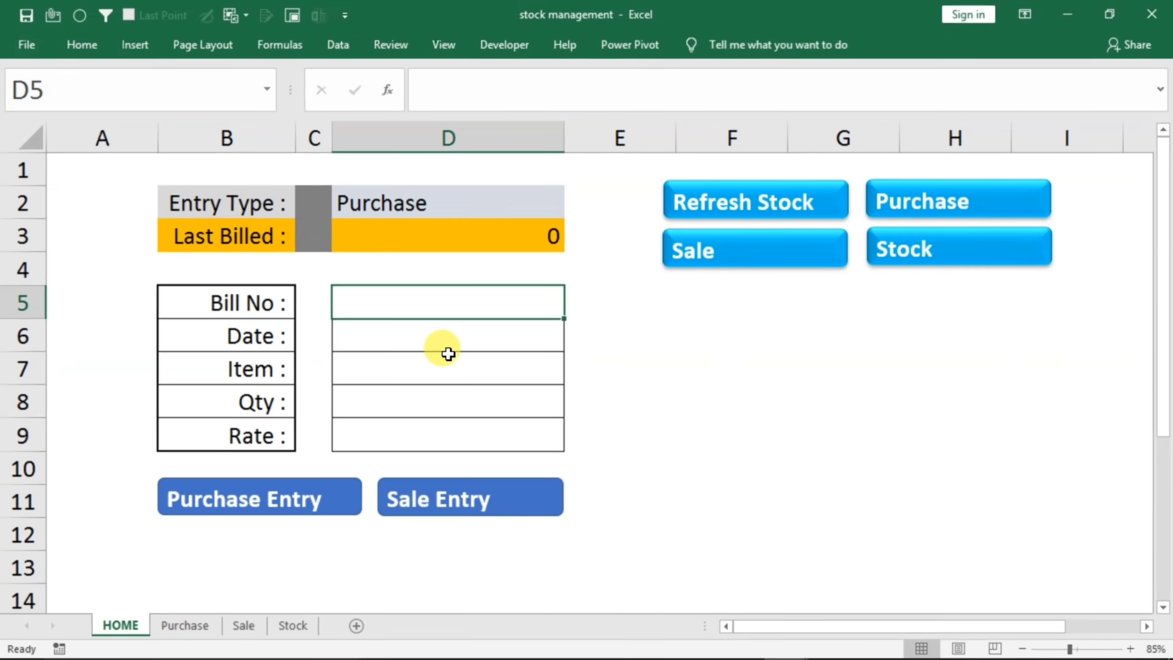
{"action": "type", "text": "1"}
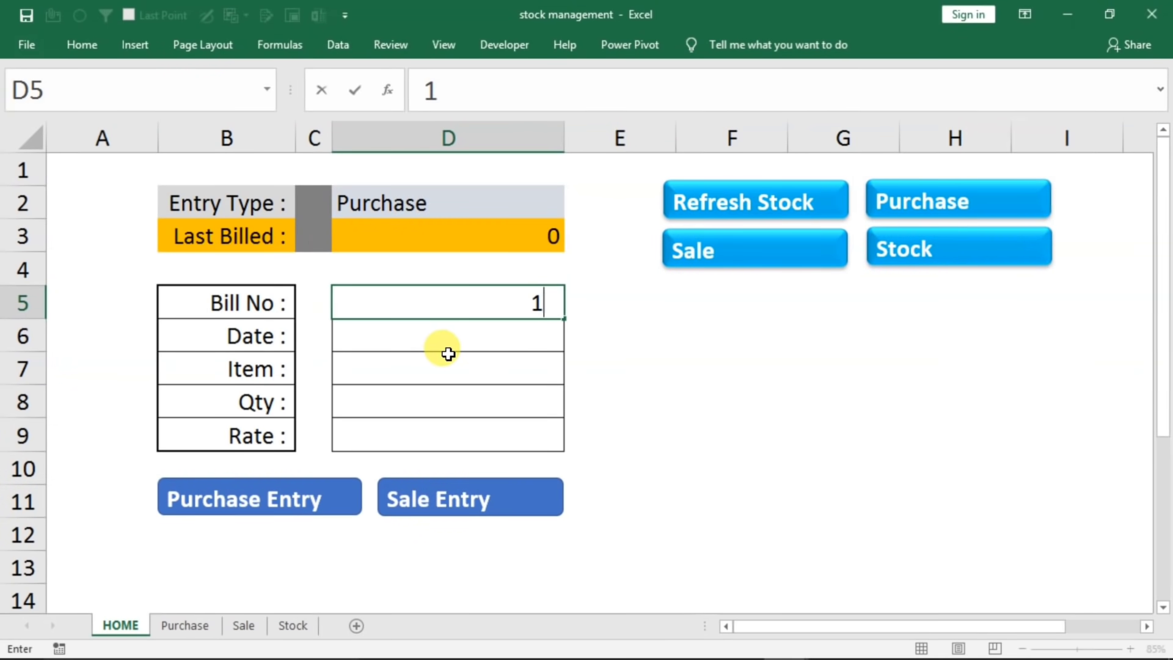
{"action": "key", "text": "Return"}
{"action": "type", "text": "1/"}
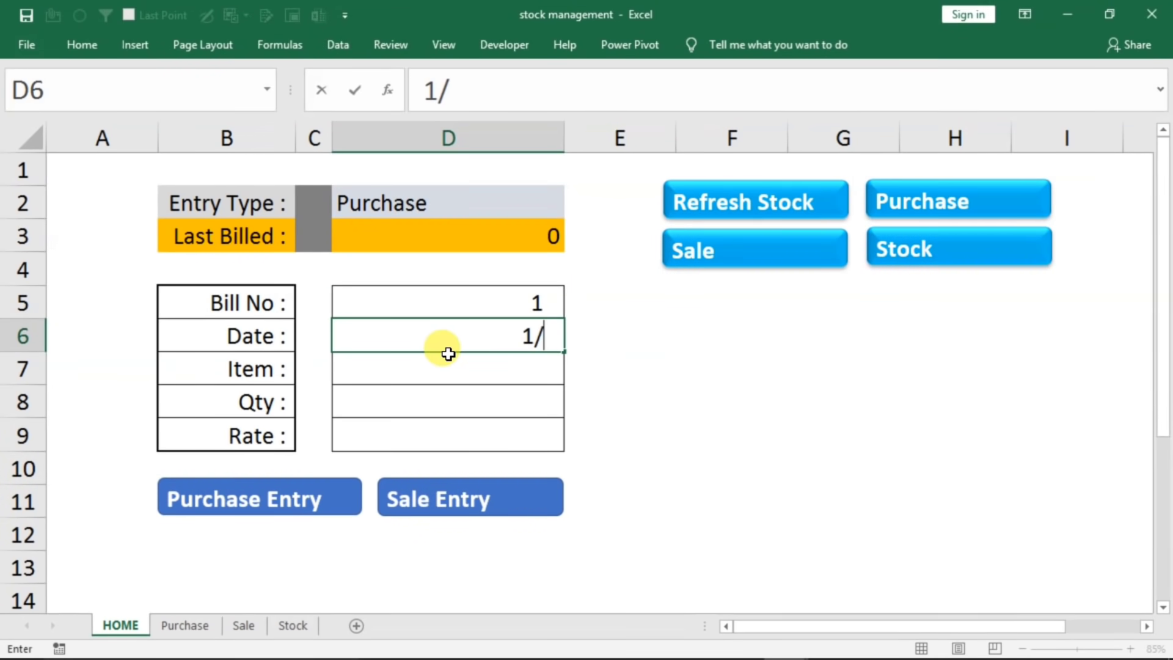
{"action": "type", "text": "1/2021"}
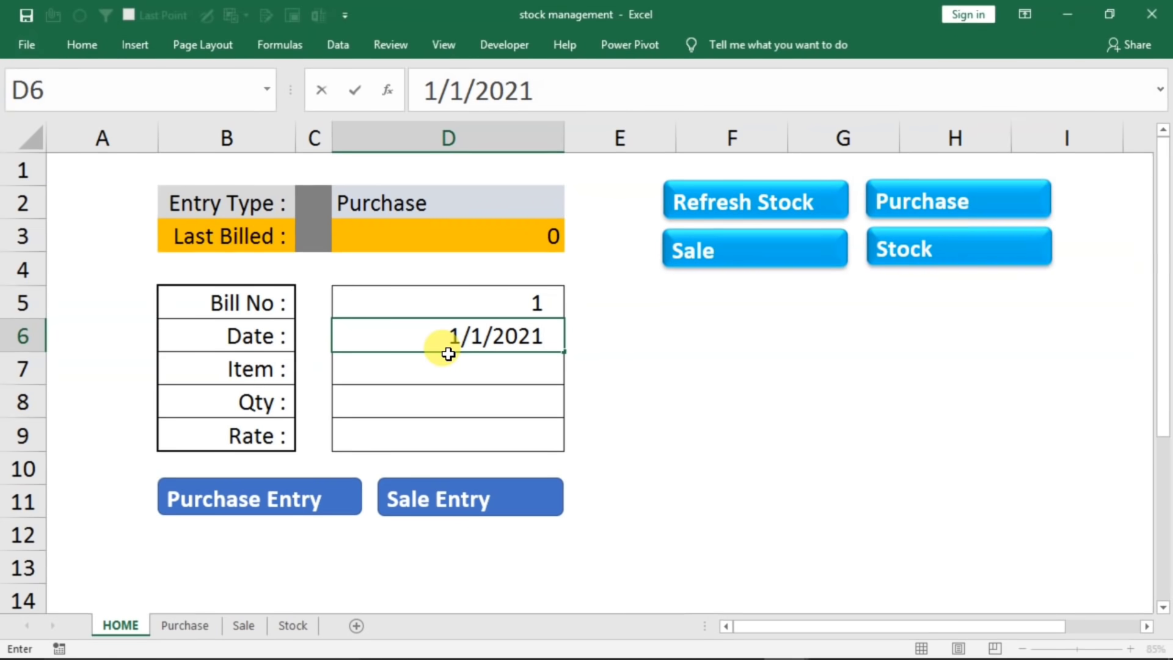
{"action": "key", "text": "Return"}
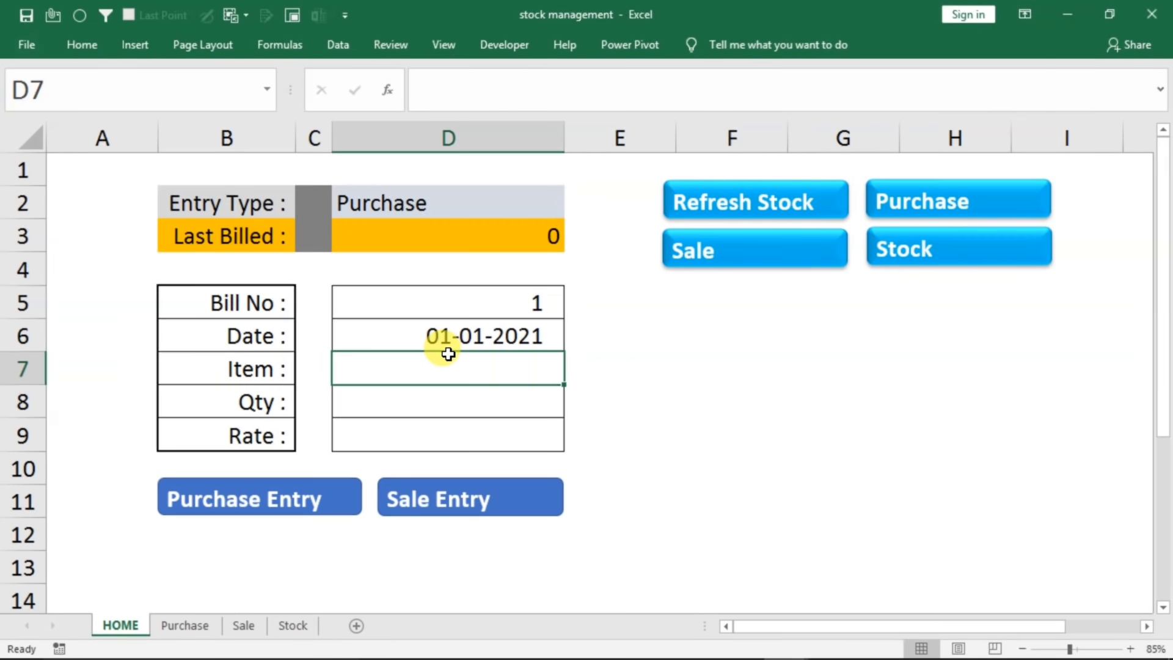
{"action": "type", "text": "mouse"}
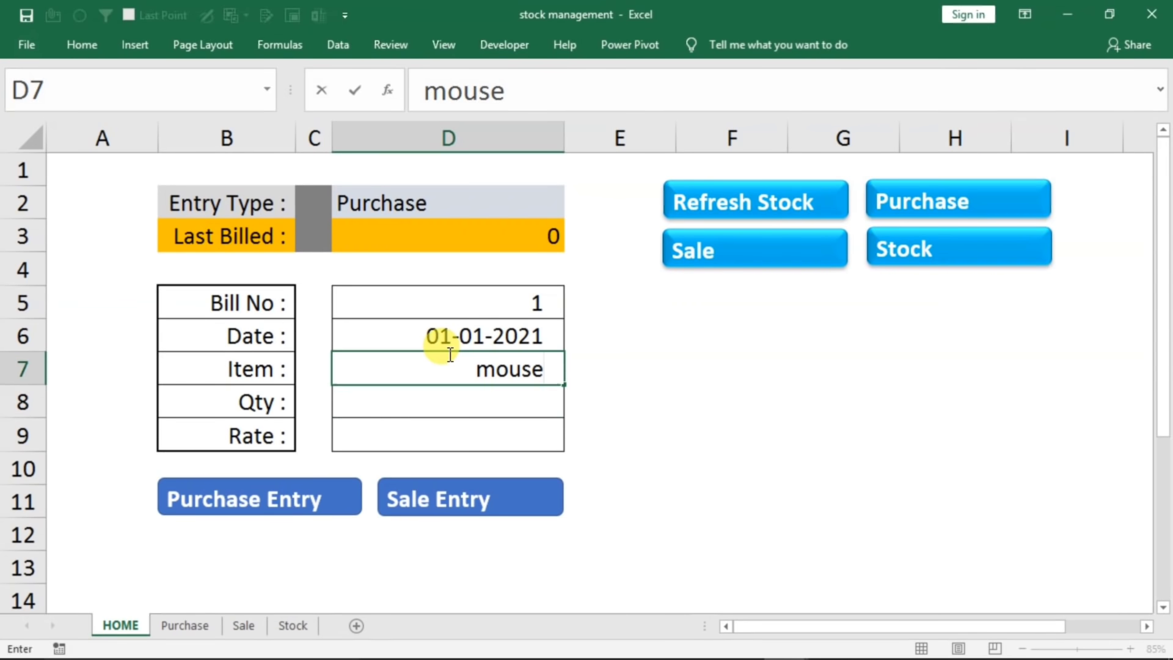
{"action": "key", "text": "Return"}
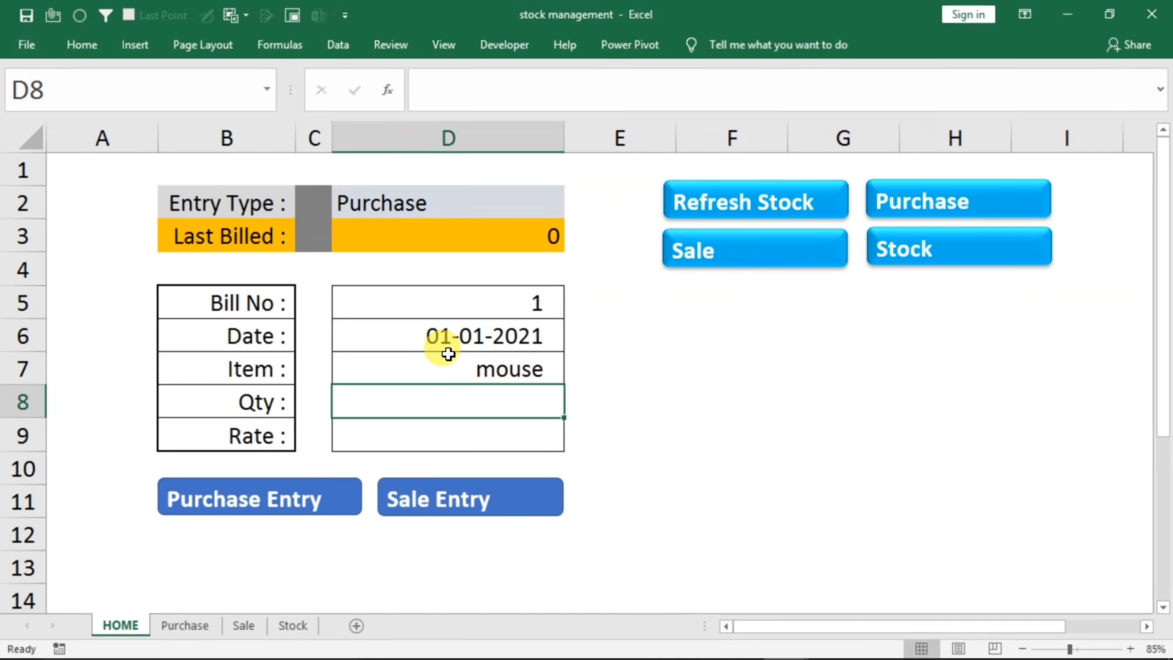
{"action": "type", "text": "20"}
{"action": "key", "text": "Return"}
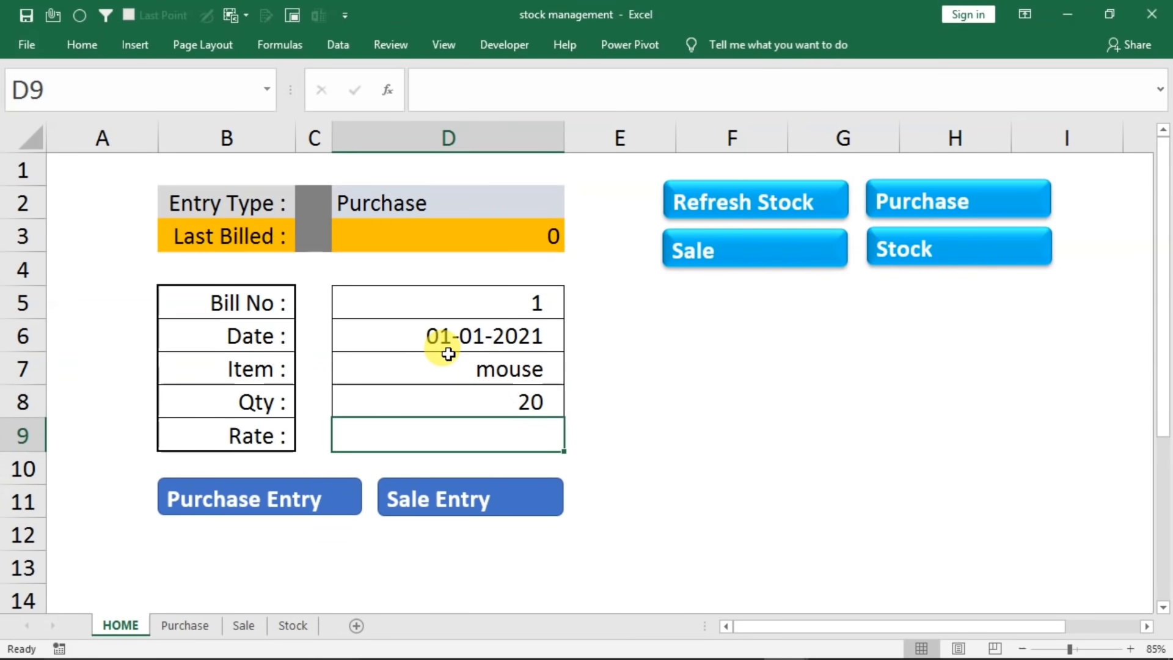
{"action": "type", "text": "210"}
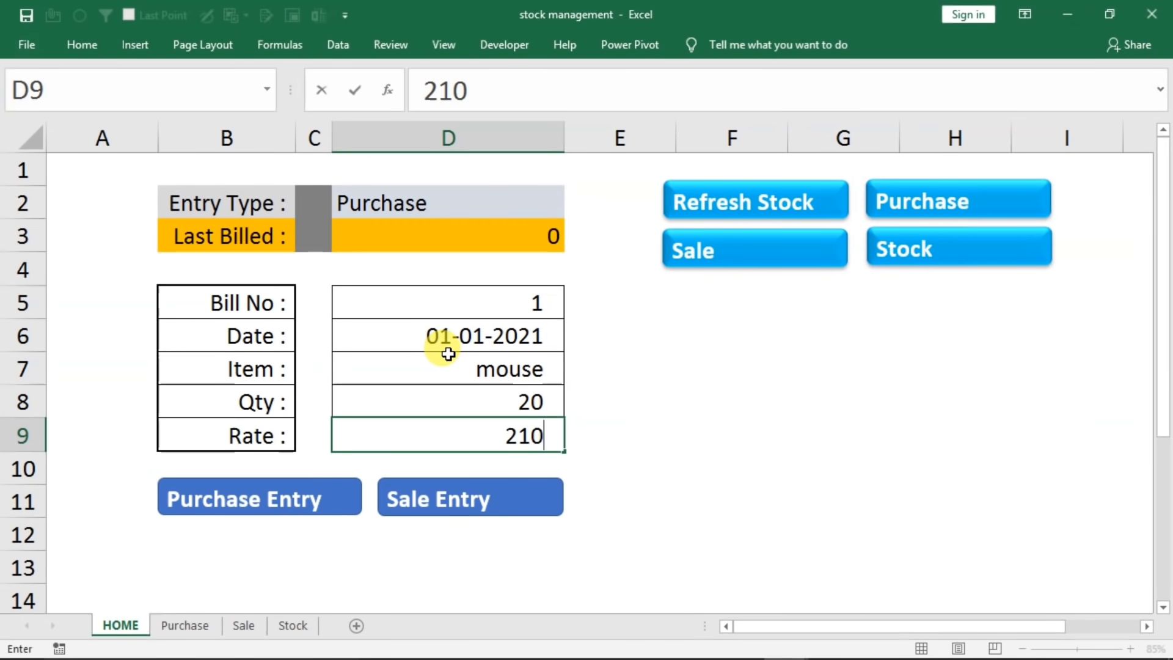
{"action": "left_click", "coordinate": [234, 499]}
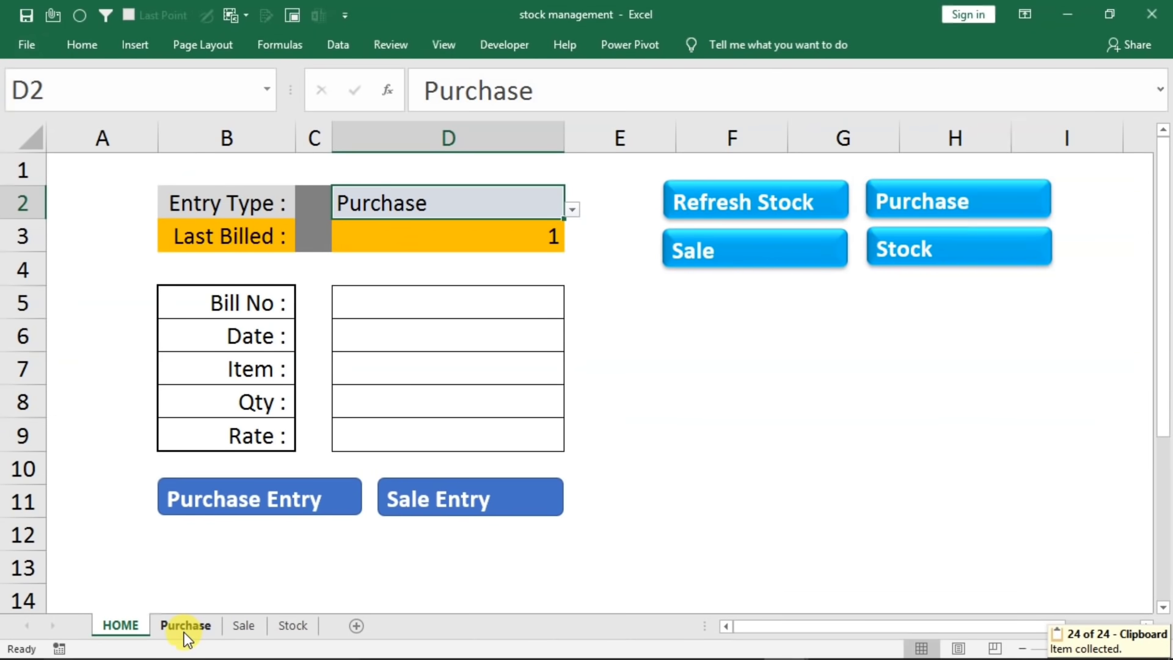
- Check the new record on the Purchase sheet and refresh the stock table on the Stock sheet
{"action": "left_click", "coordinate": [905, 210]}
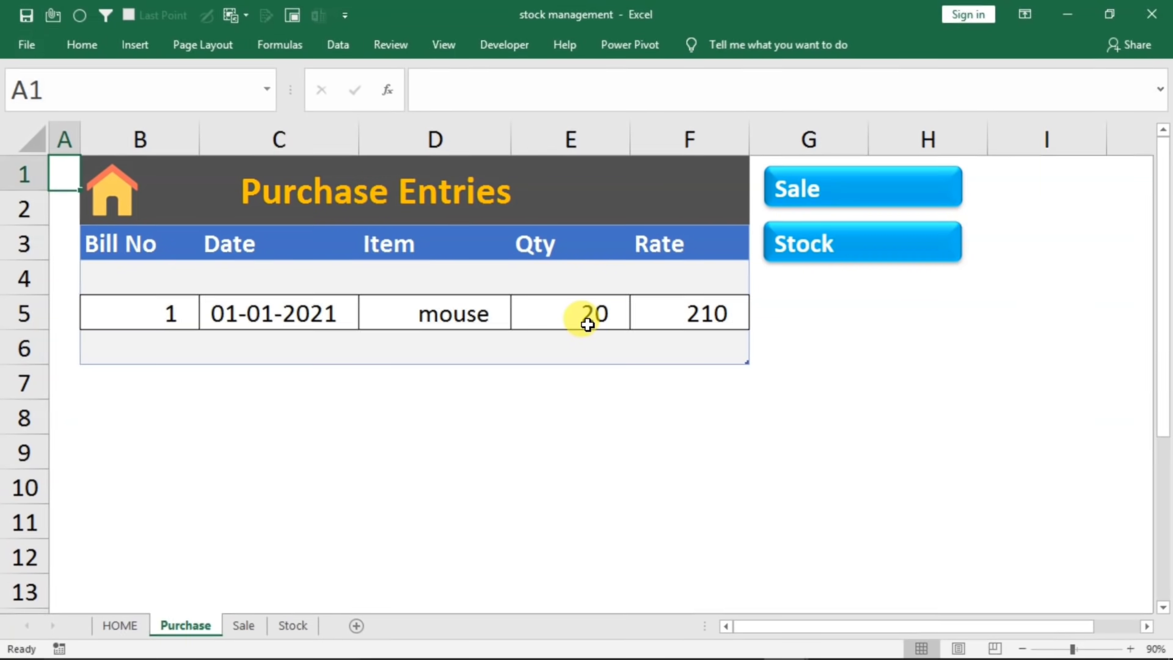
{"action": "left_click", "coordinate": [296, 626]}
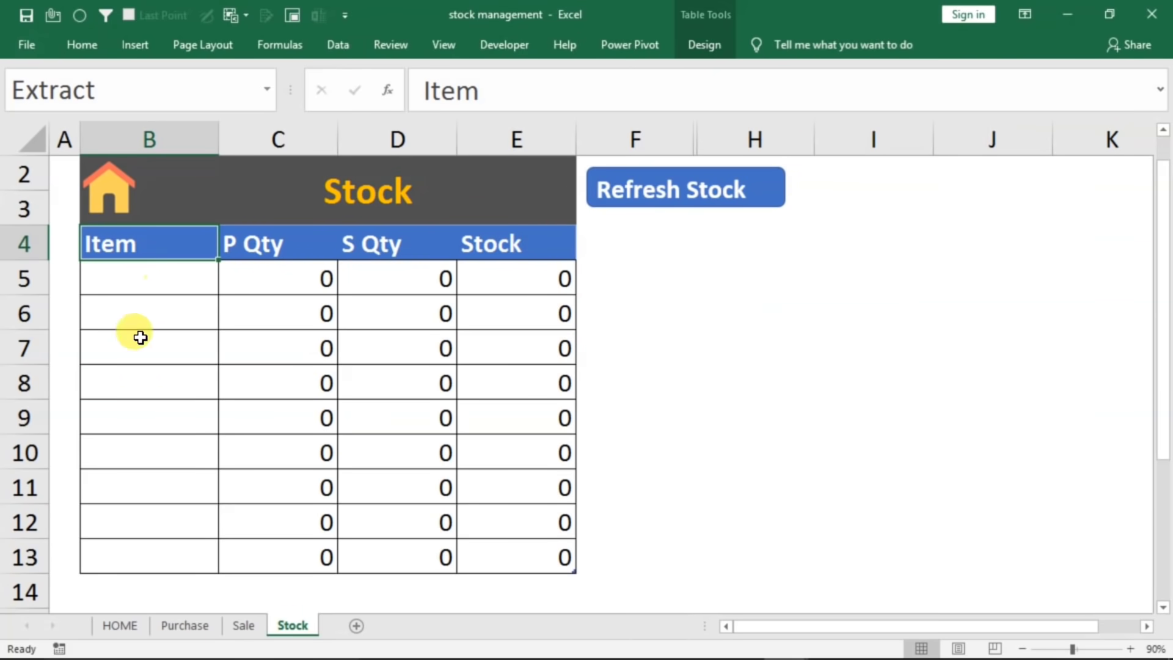
{"action": "left_click", "coordinate": [677, 201]}
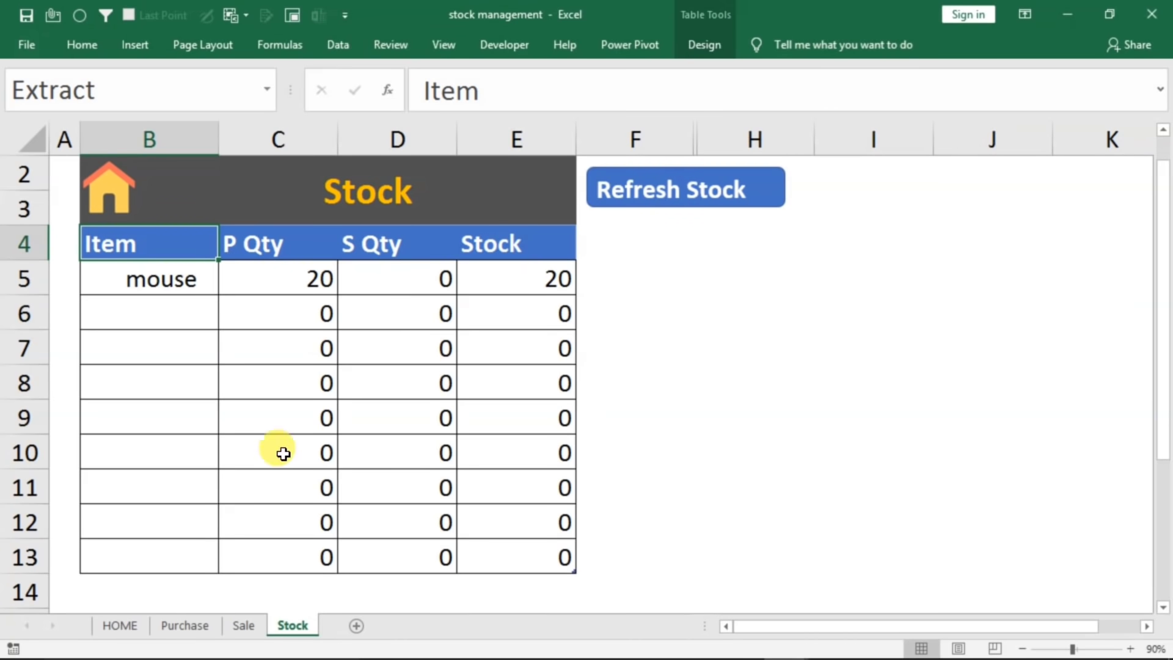
- Record another purchase on the HOME sheet with bill no 2, date 1/1/2021, item keyboard, quantity 40 and rate 170
{"action": "left_click", "coordinate": [122, 626]}
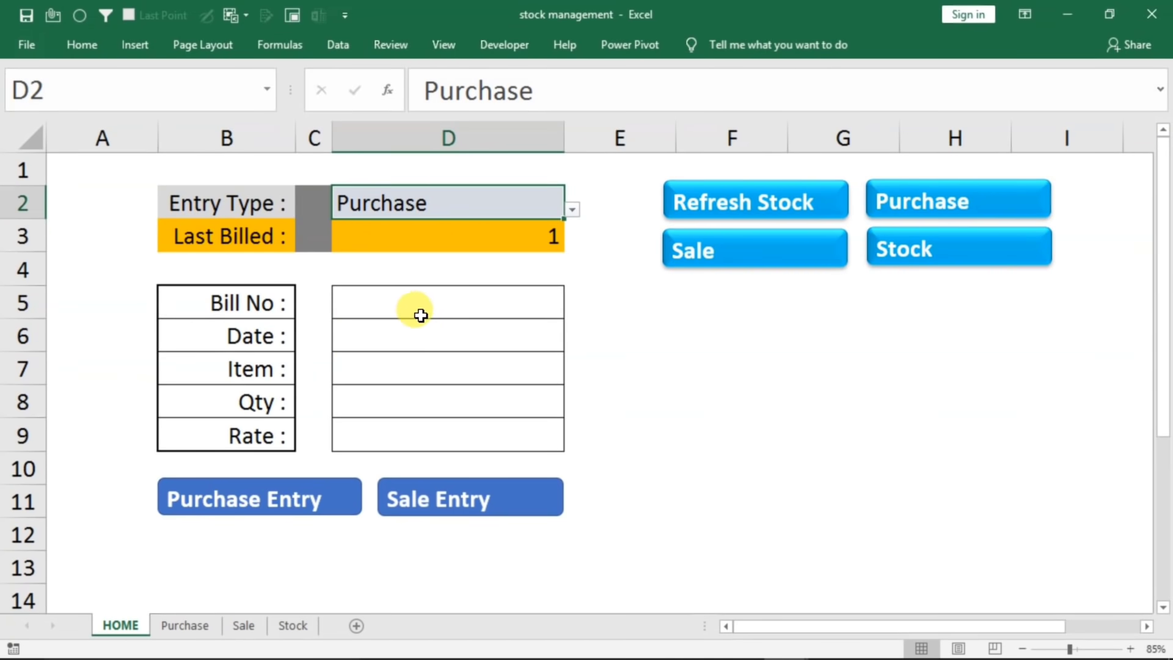
{"action": "left_click", "coordinate": [408, 306]}
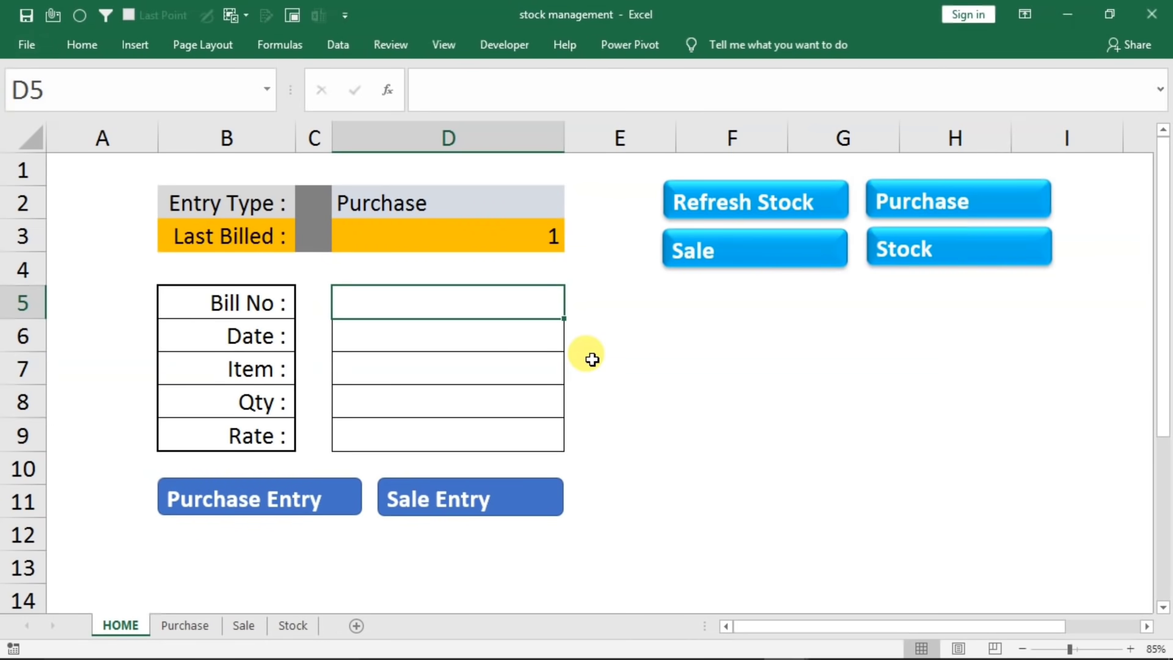
{"action": "type", "text": "2"}
{"action": "key", "text": "Return"}
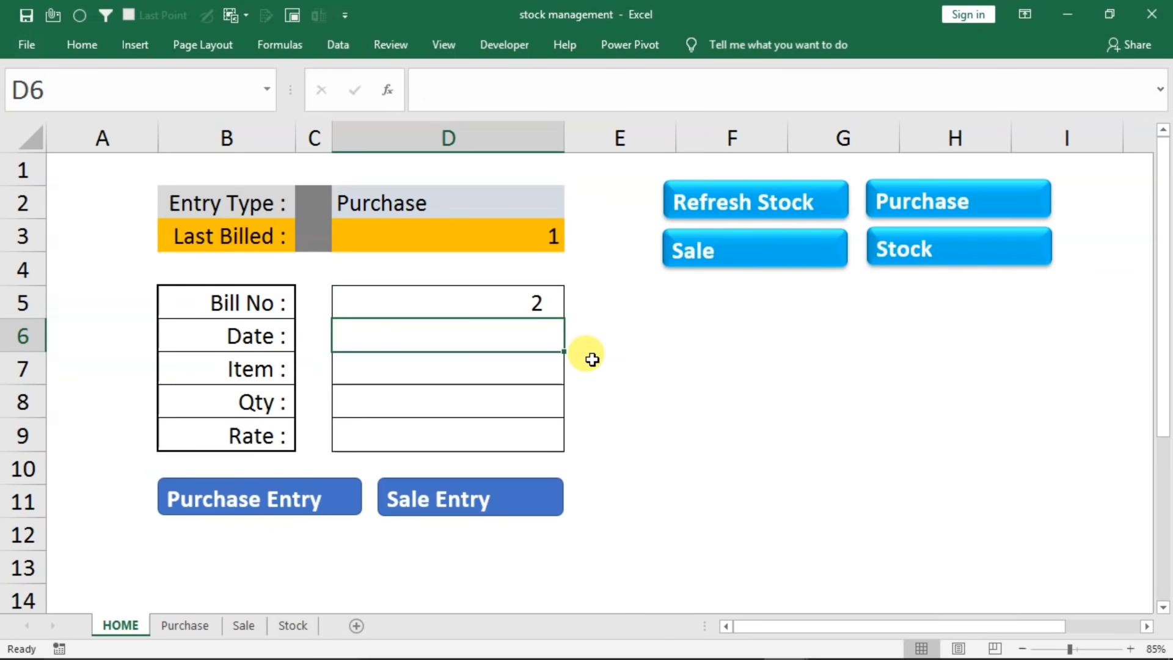
{"action": "type", "text": "1/1/2021"}
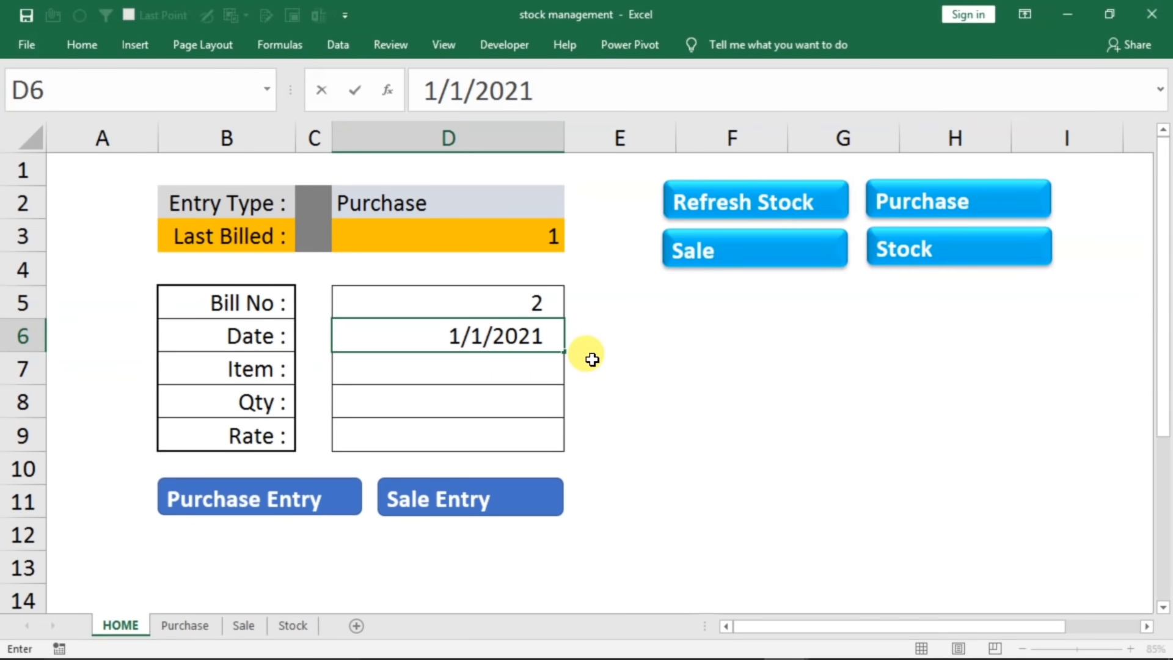
{"action": "key", "text": "Return"}
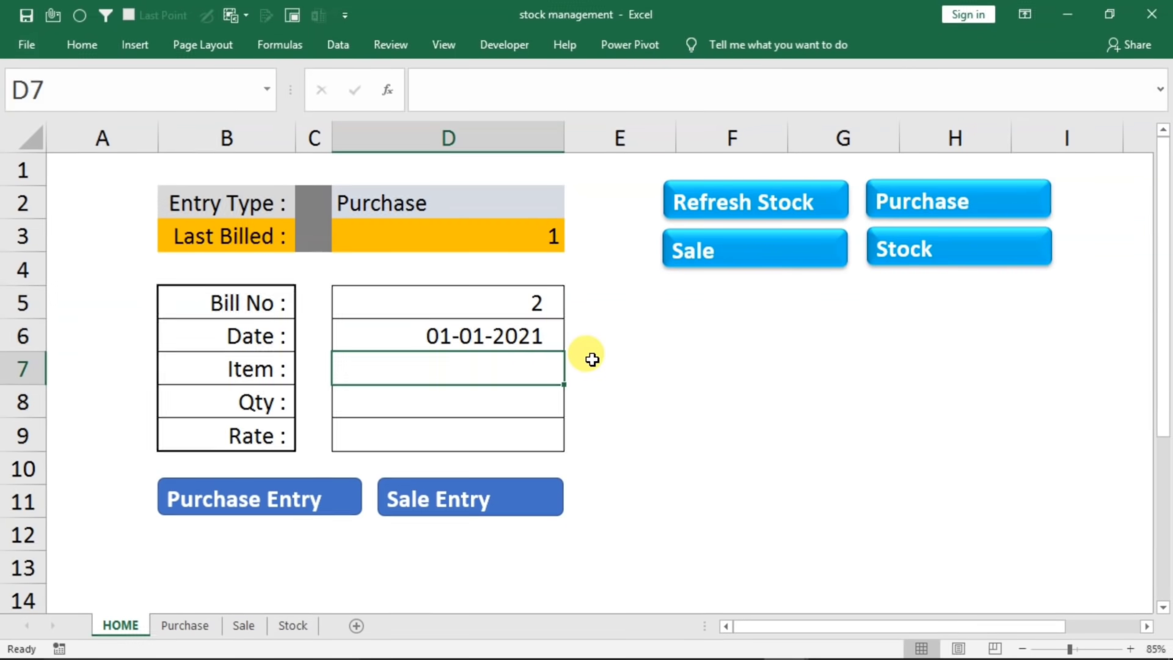
{"action": "type", "text": "keyboard"}
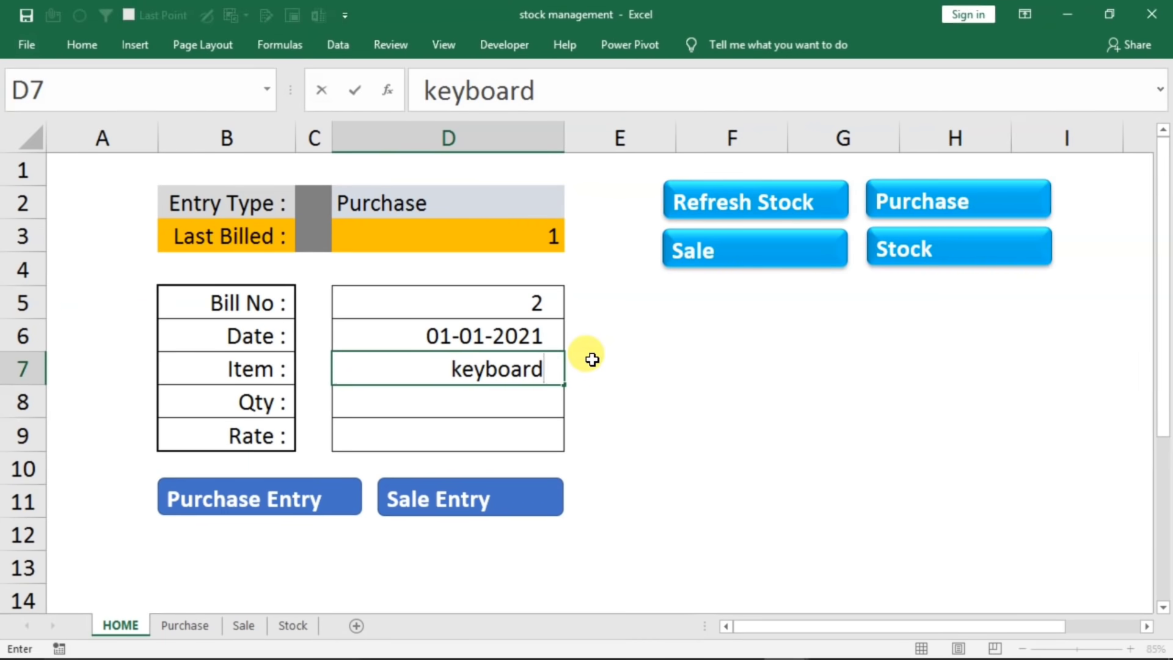
{"action": "key", "text": "Return"}
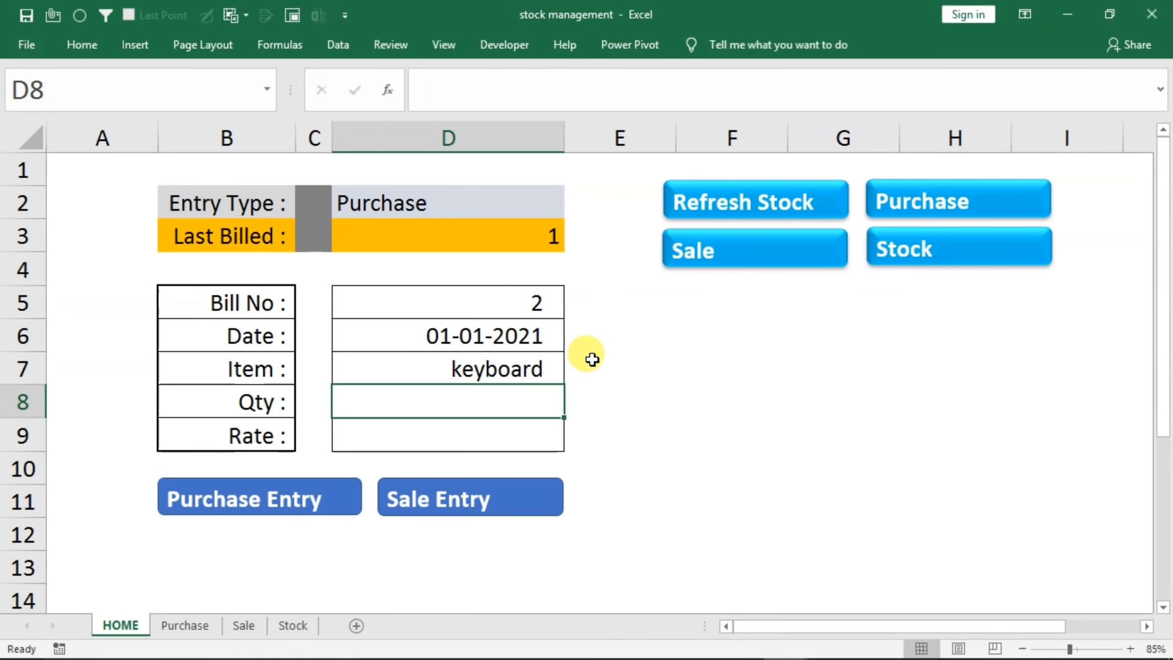
{"action": "type", "text": "40"}
{"action": "key", "text": "Return"}
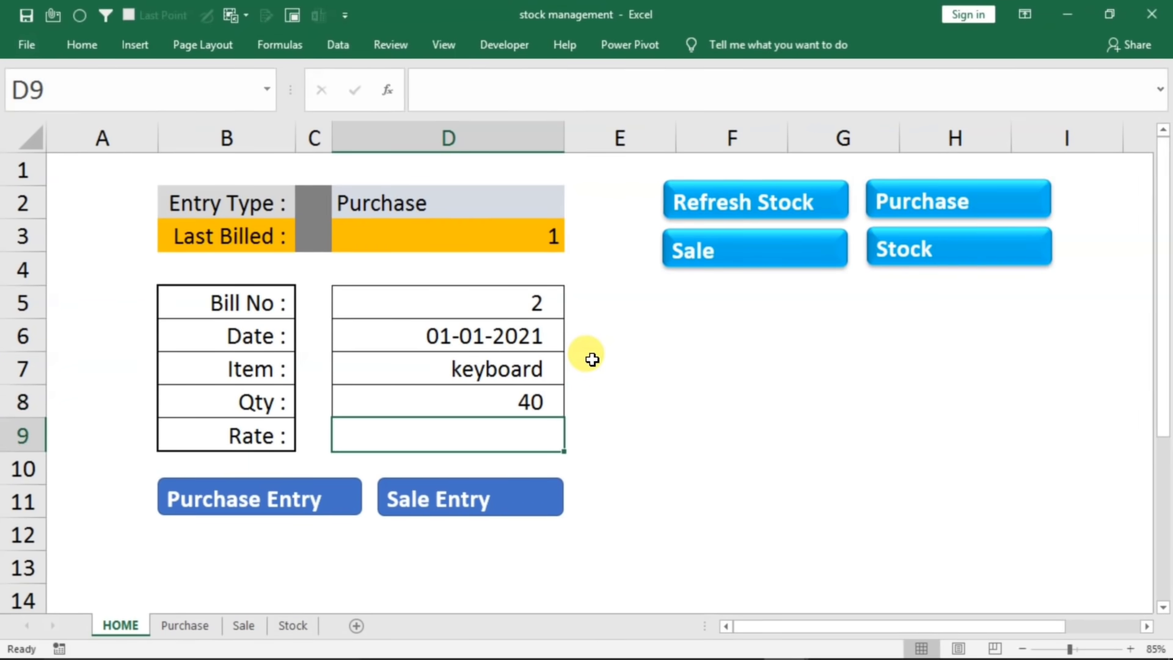
{"action": "type", "text": "170"}
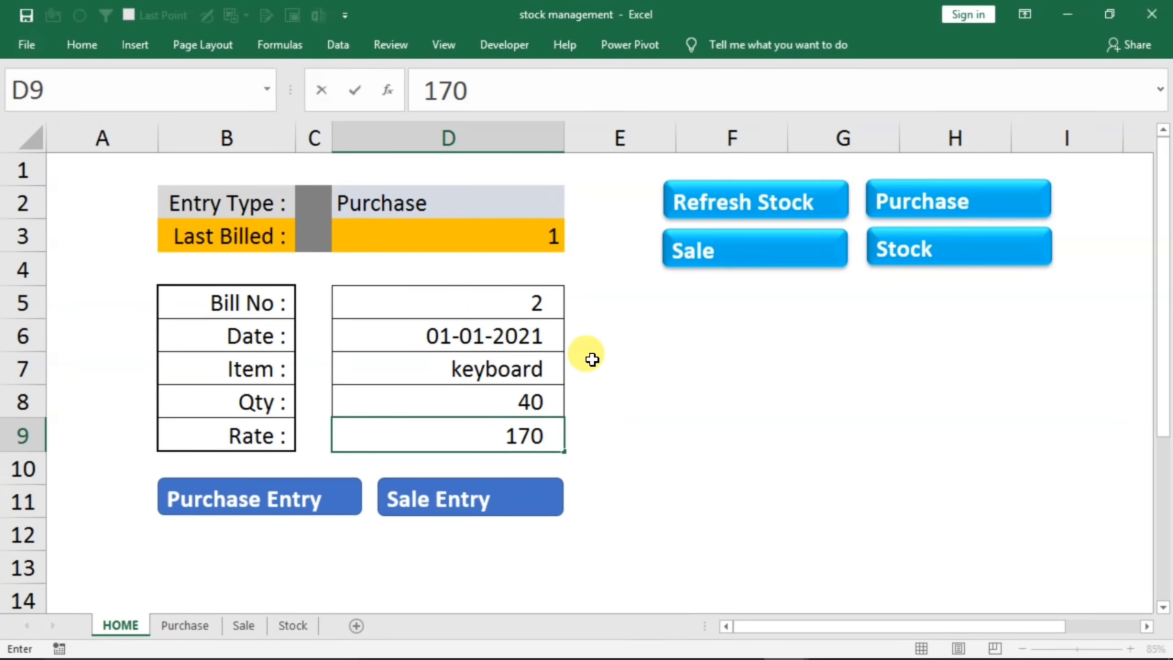
{"action": "left_click", "coordinate": [262, 487]}
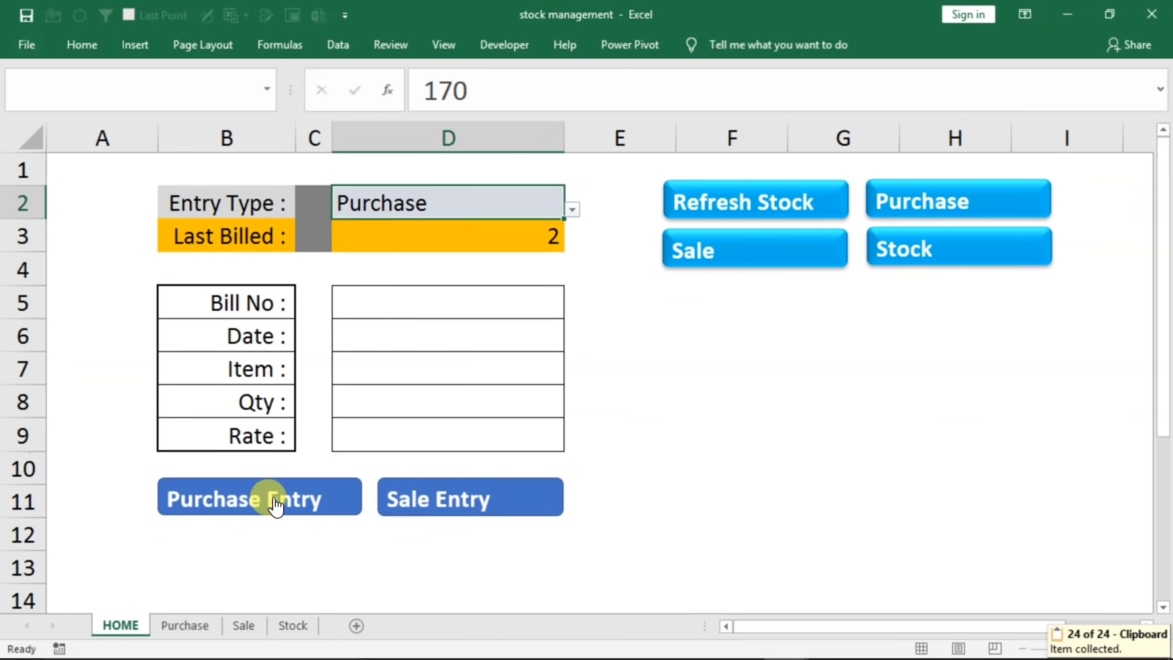
- Check the purchase and sales tables on their sheets and refresh the stock table to include the keyboard purchase
{"action": "left_click", "coordinate": [177, 624]}
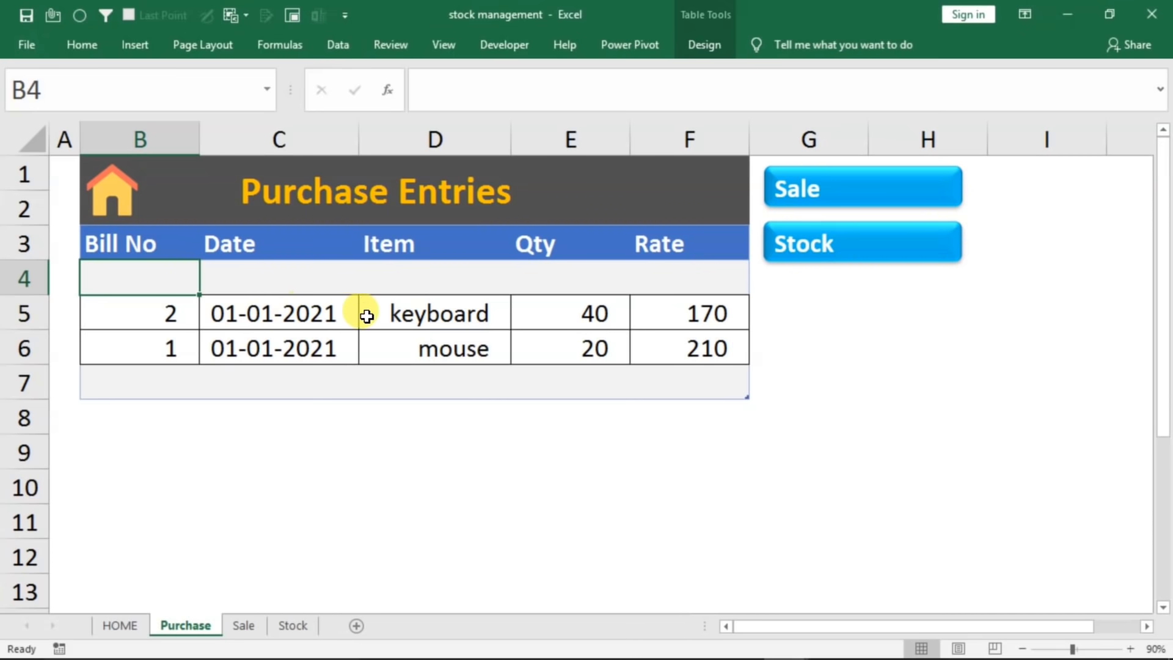
{"action": "left_click", "coordinate": [243, 626]}
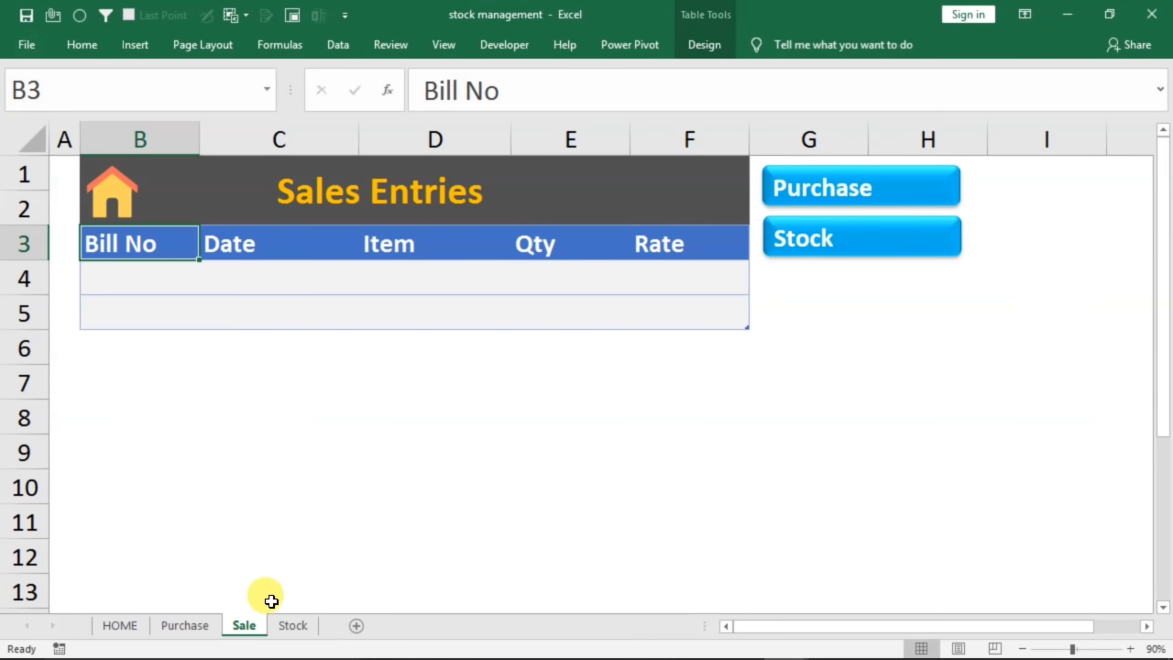
{"action": "left_click", "coordinate": [295, 626]}
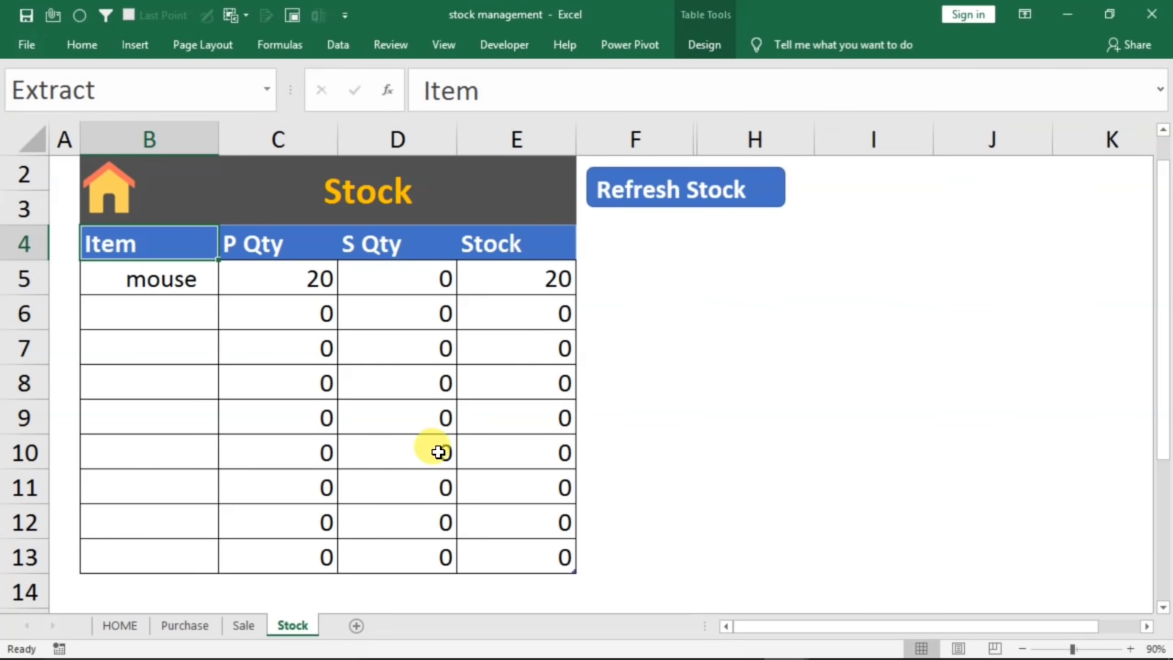
{"action": "left_click", "coordinate": [636, 206]}
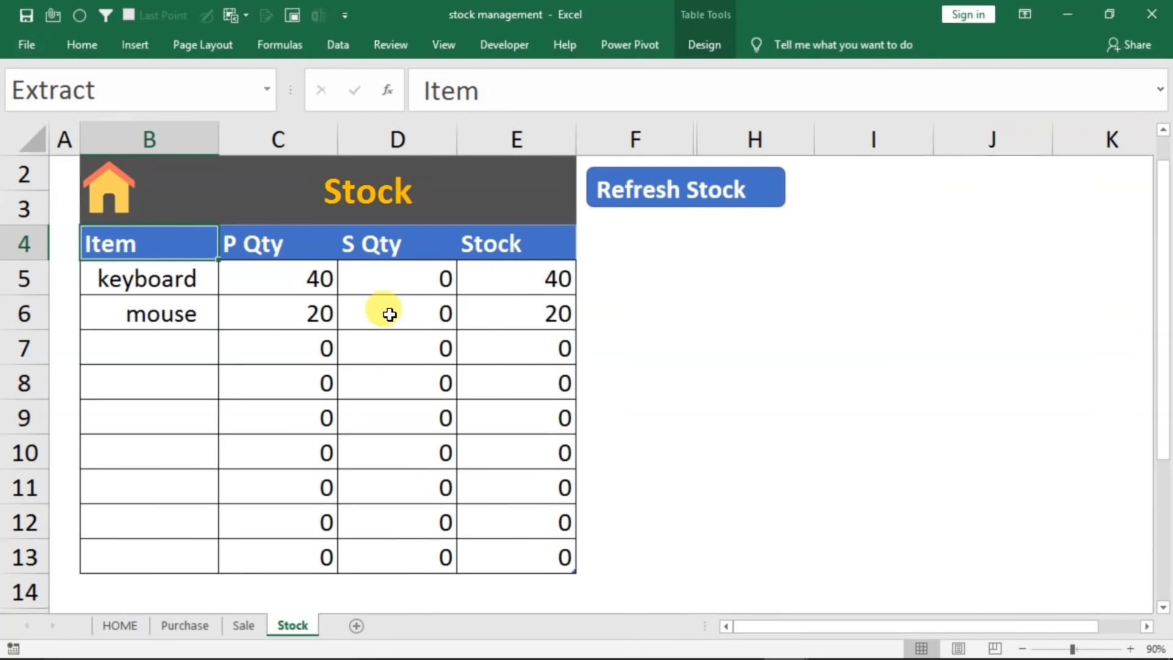
- Return to the HOME sheet and set the entry type to Sale
{"action": "left_click", "coordinate": [120, 625]}
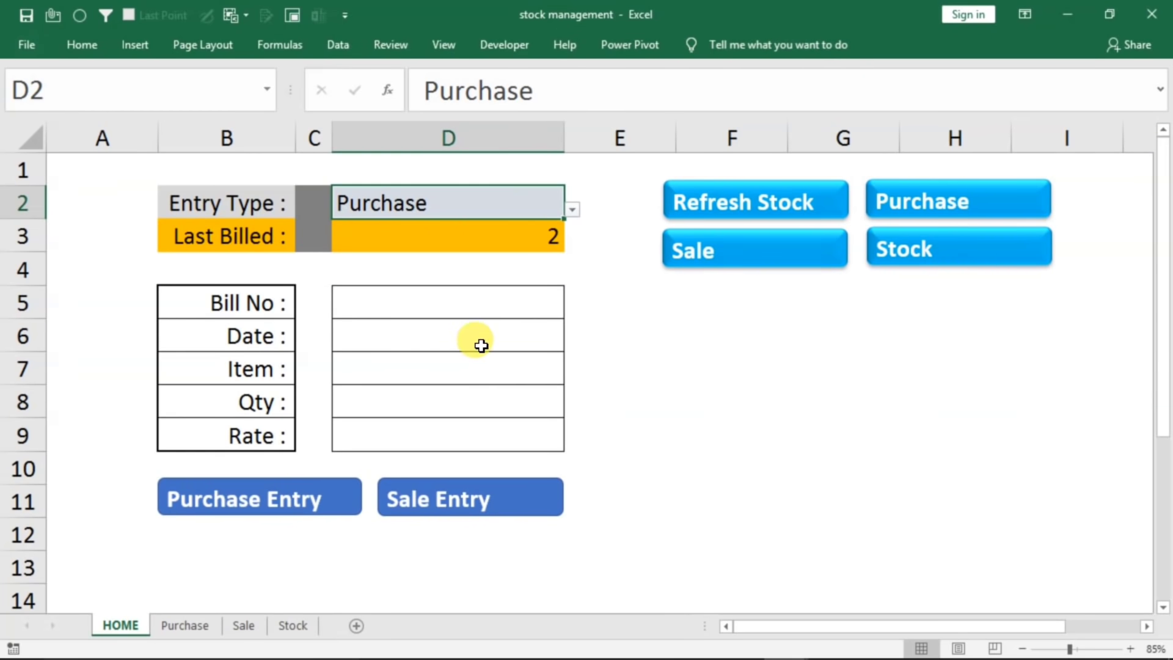
{"action": "left_click", "coordinate": [574, 211]}
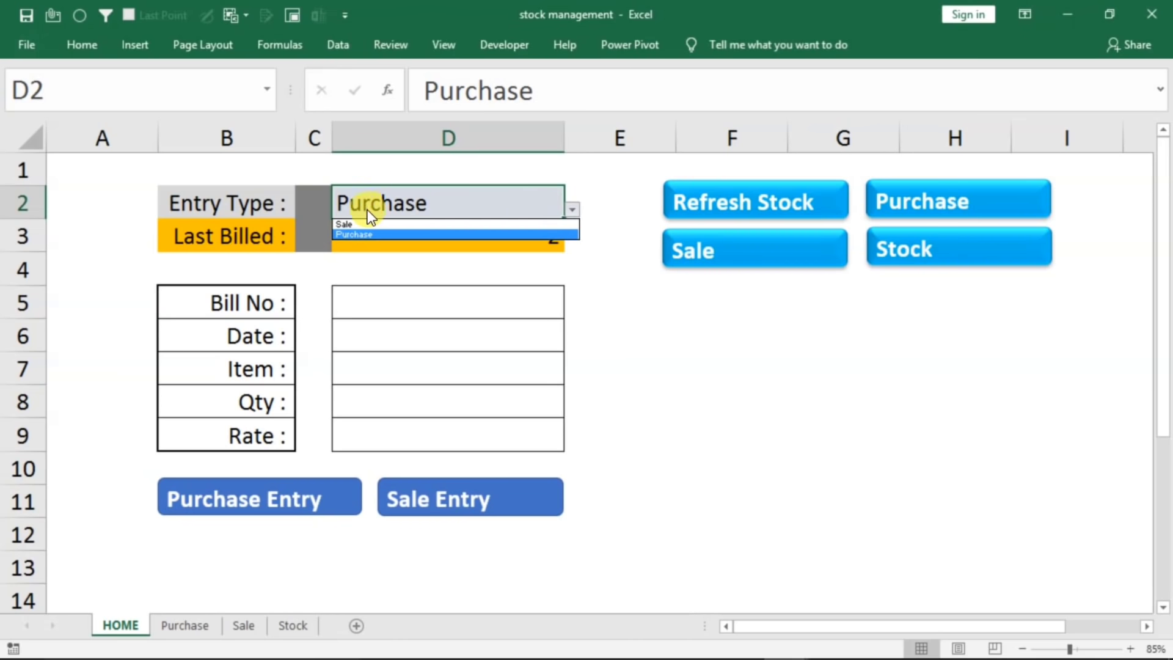
{"action": "left_click", "coordinate": [346, 224]}
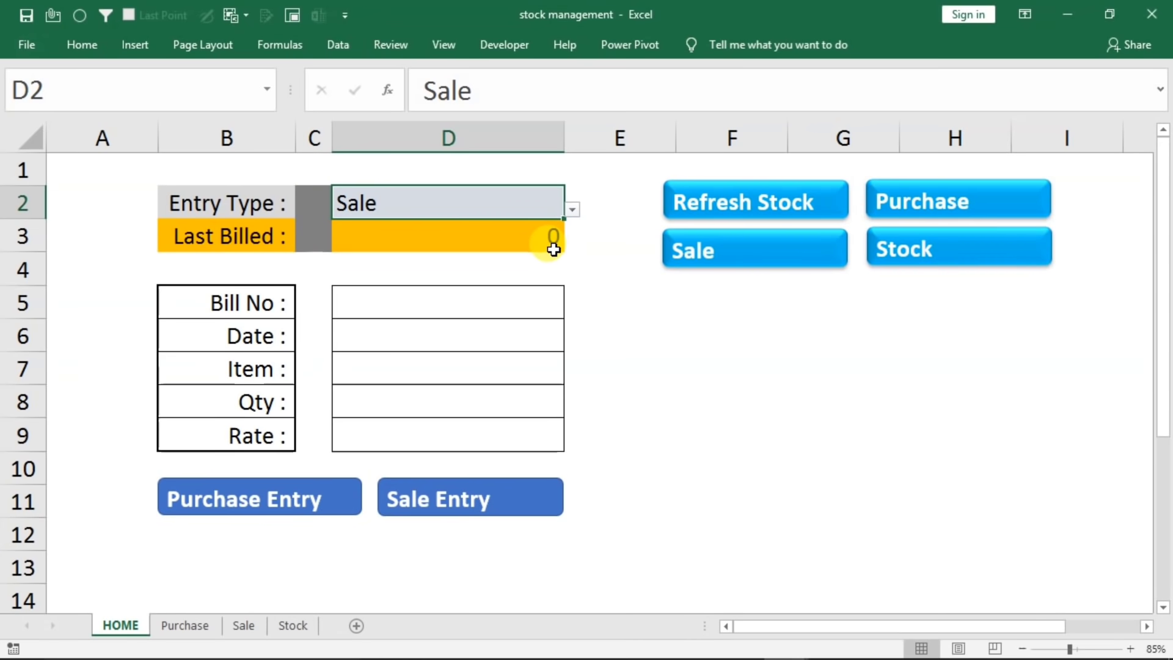
- Fill in the sale form with bill no 1, date 1/1/2021, item mouse and quantity 50
{"action": "left_click", "coordinate": [379, 305]}
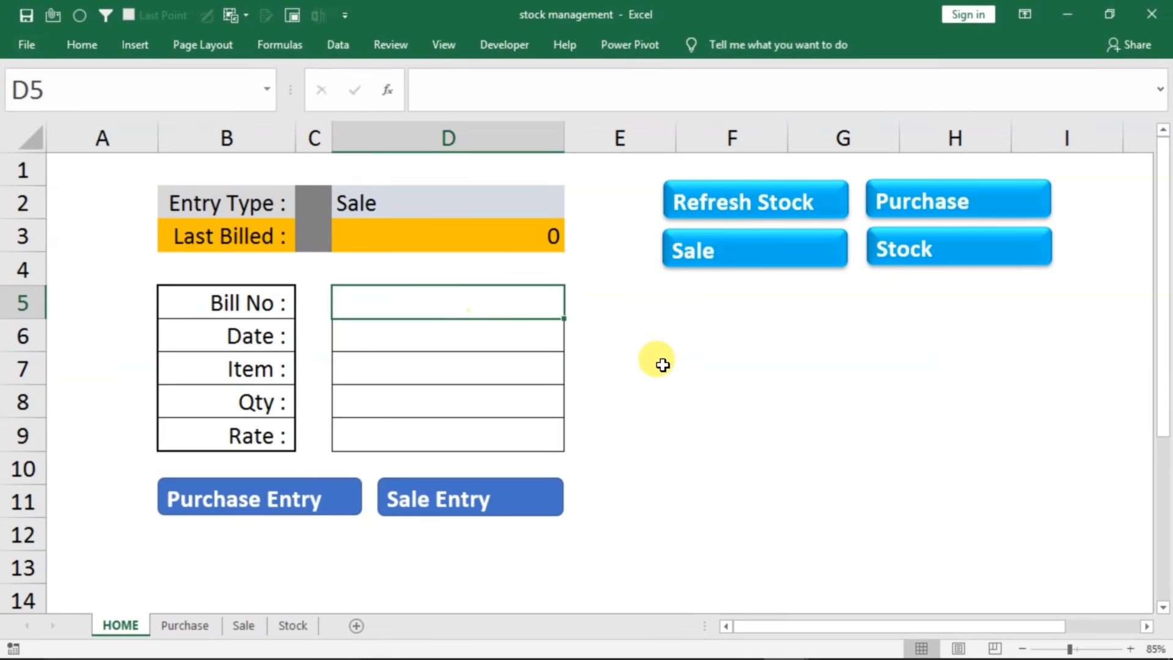
{"action": "type", "text": "1"}
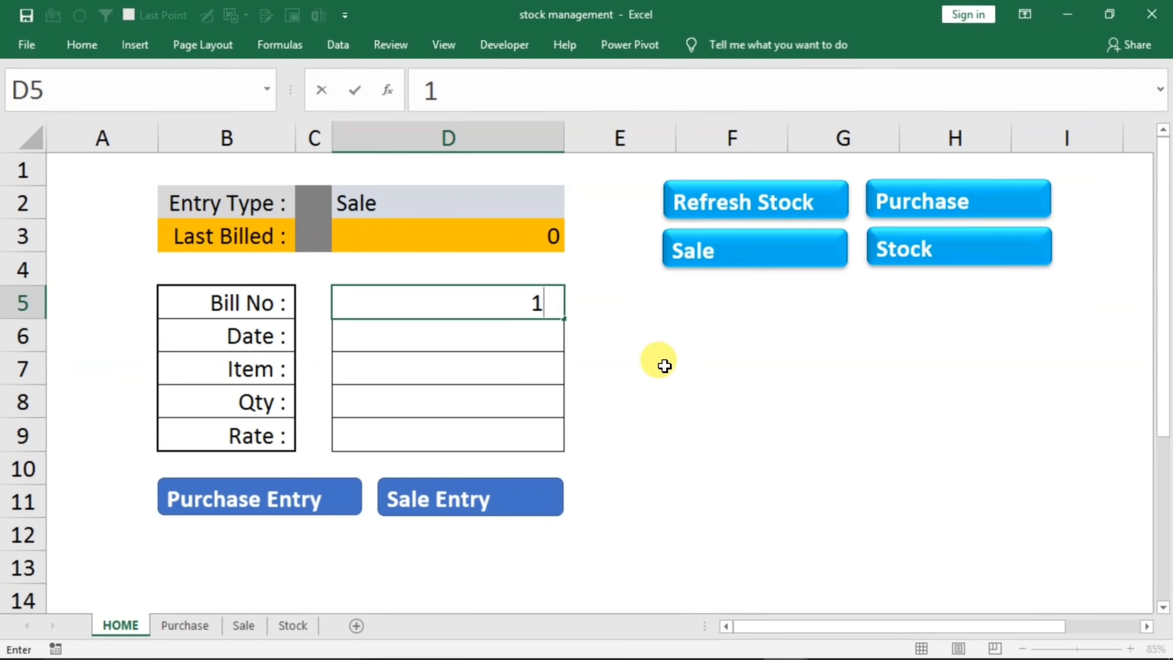
{"action": "key", "text": "Return"}
{"action": "key", "text": "ctrl+;"}
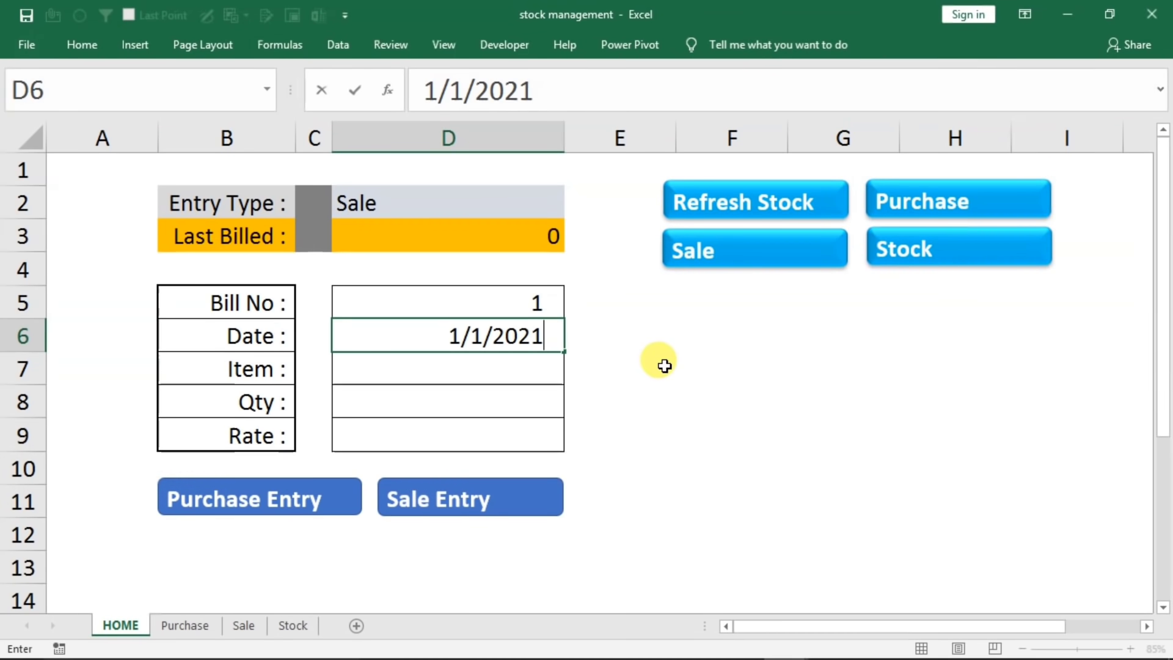
{"action": "key", "text": "Return"}
{"action": "type", "text": "mouse"}
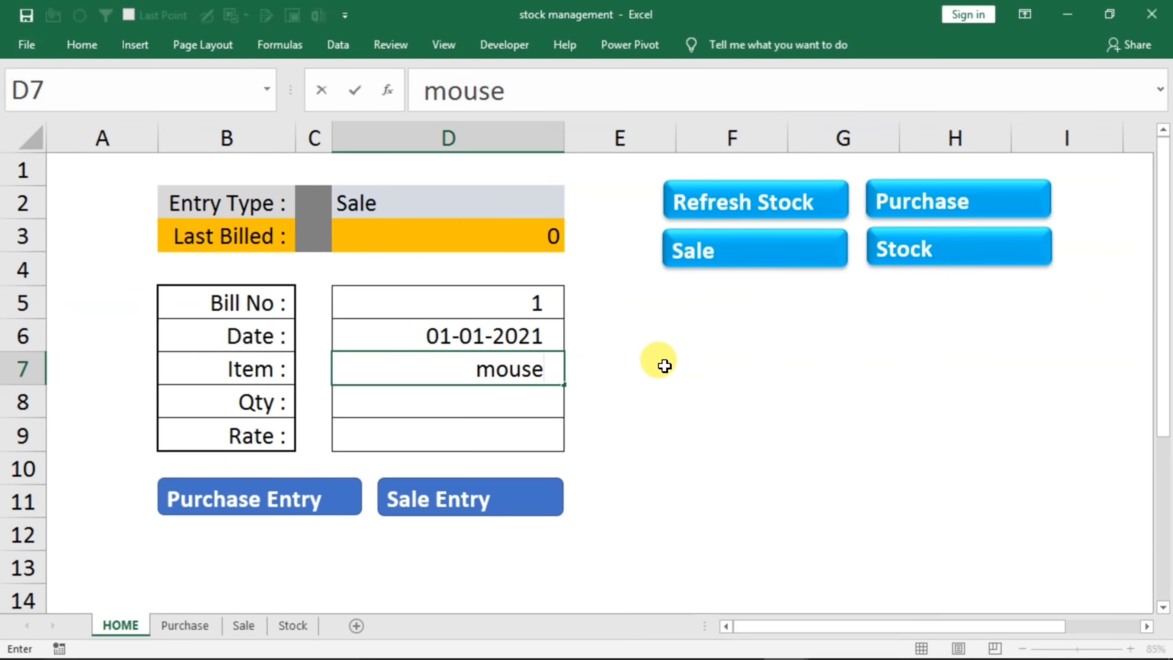
{"action": "key", "text": "Return"}
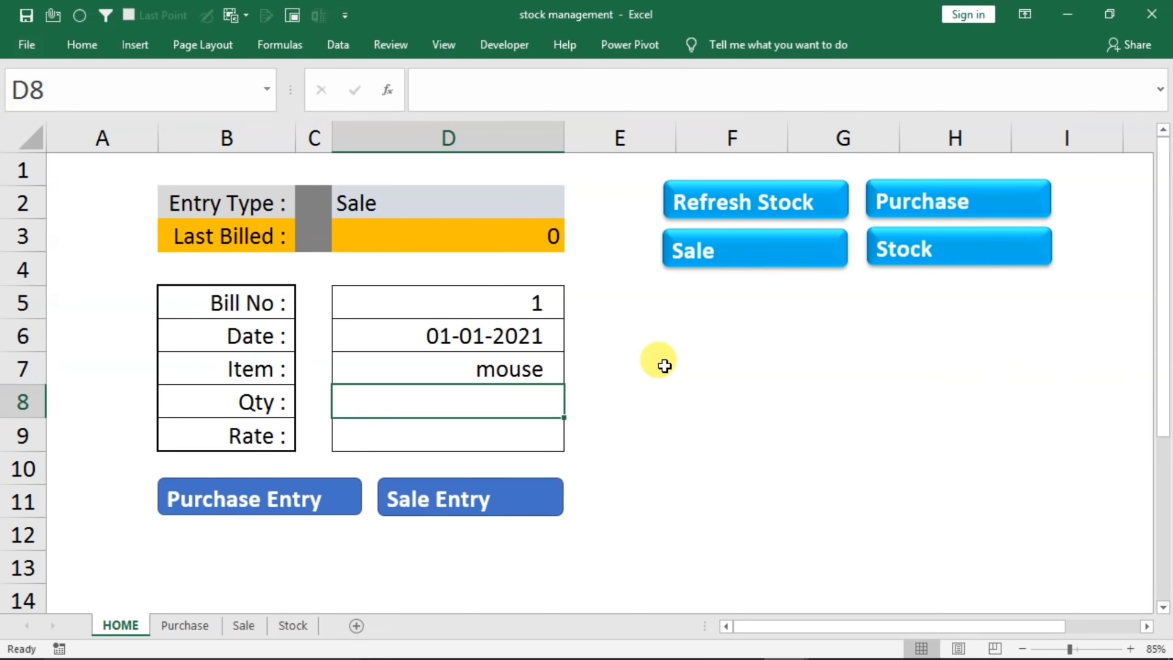
{"action": "type", "text": "50"}
{"action": "key", "text": "Return"}
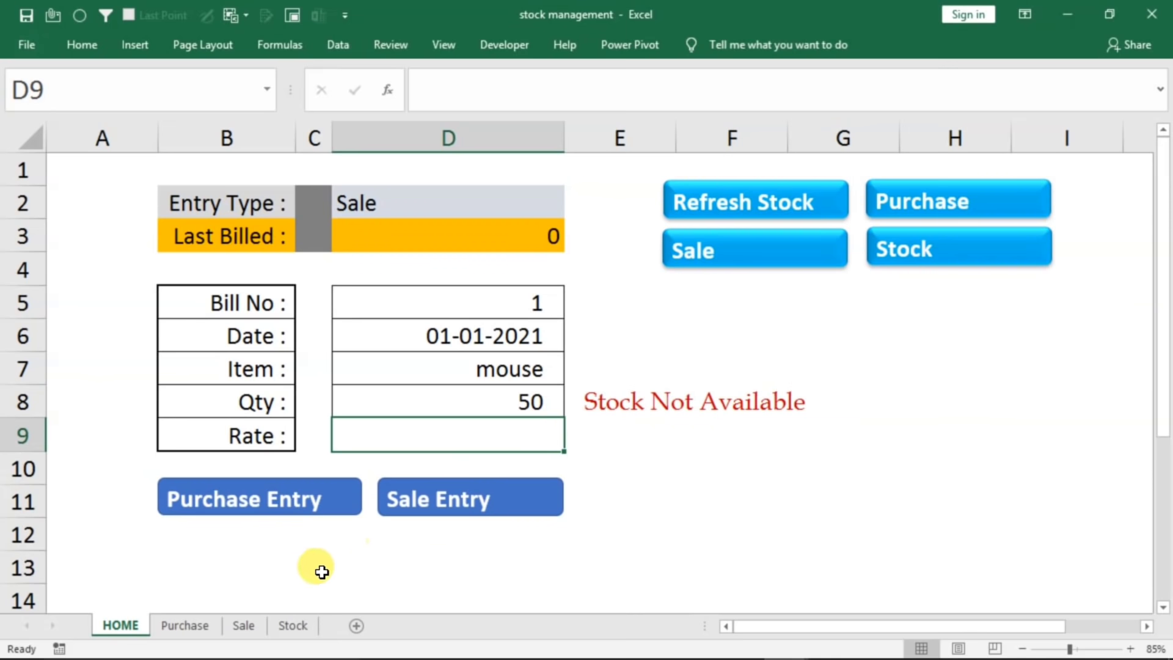
- Check the mouse stock on the Stock sheet, and record the sale on HOME with quantity 17 and rate 180
{"action": "left_click", "coordinate": [889, 250]}
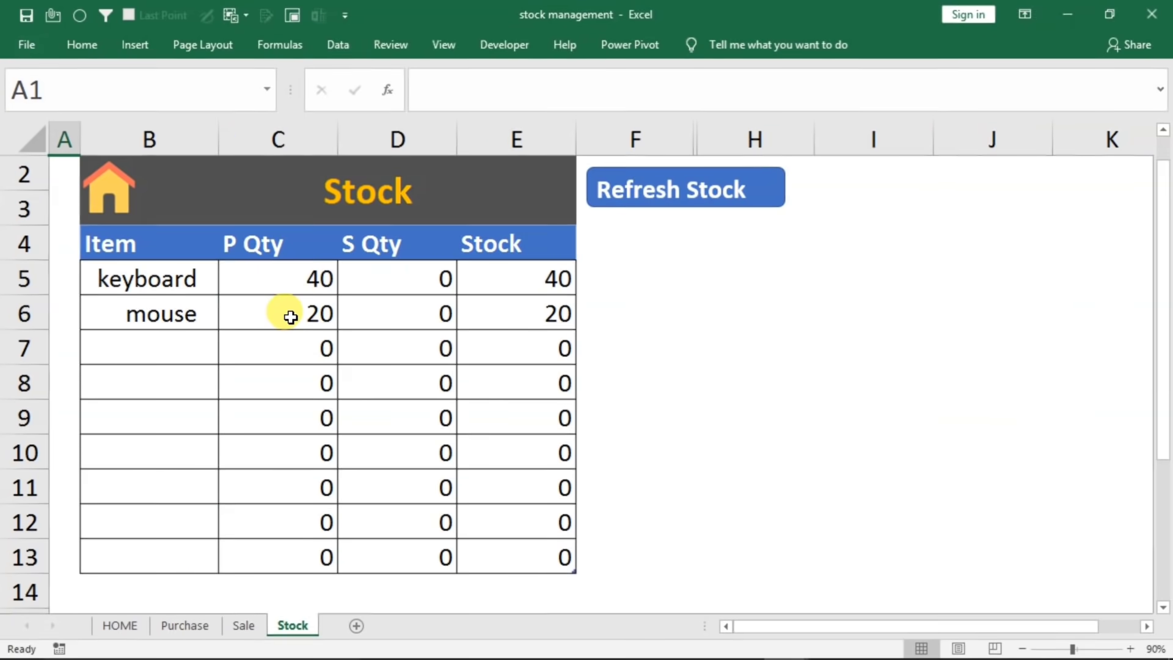
{"action": "left_click", "coordinate": [121, 624]}
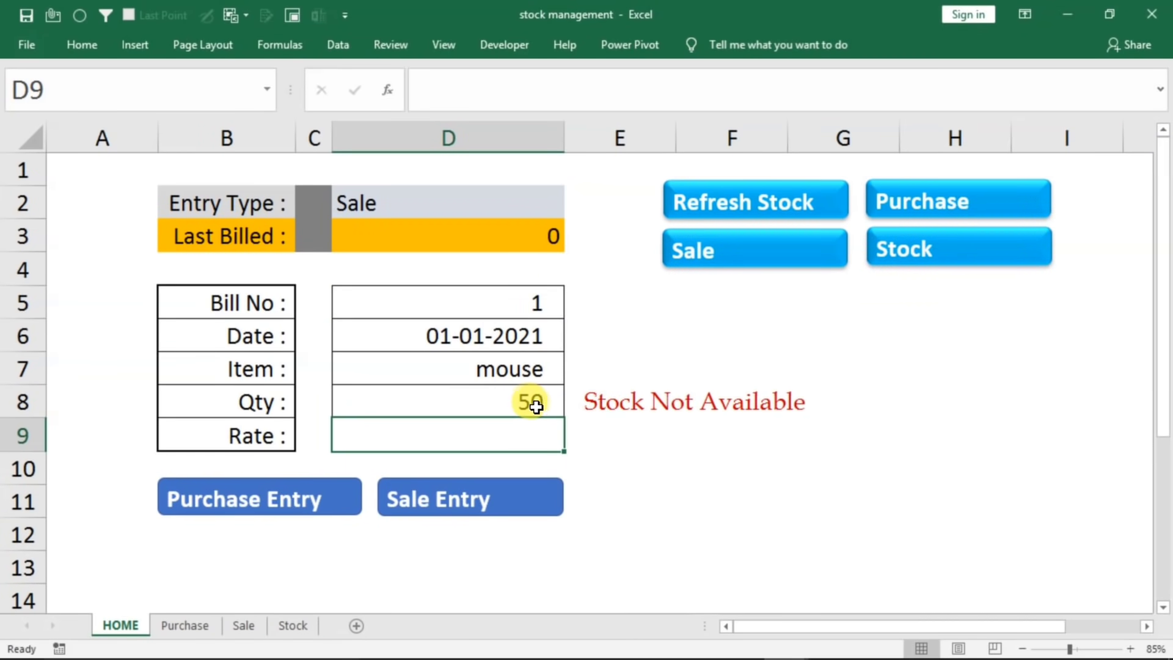
{"action": "left_click", "coordinate": [500, 409]}
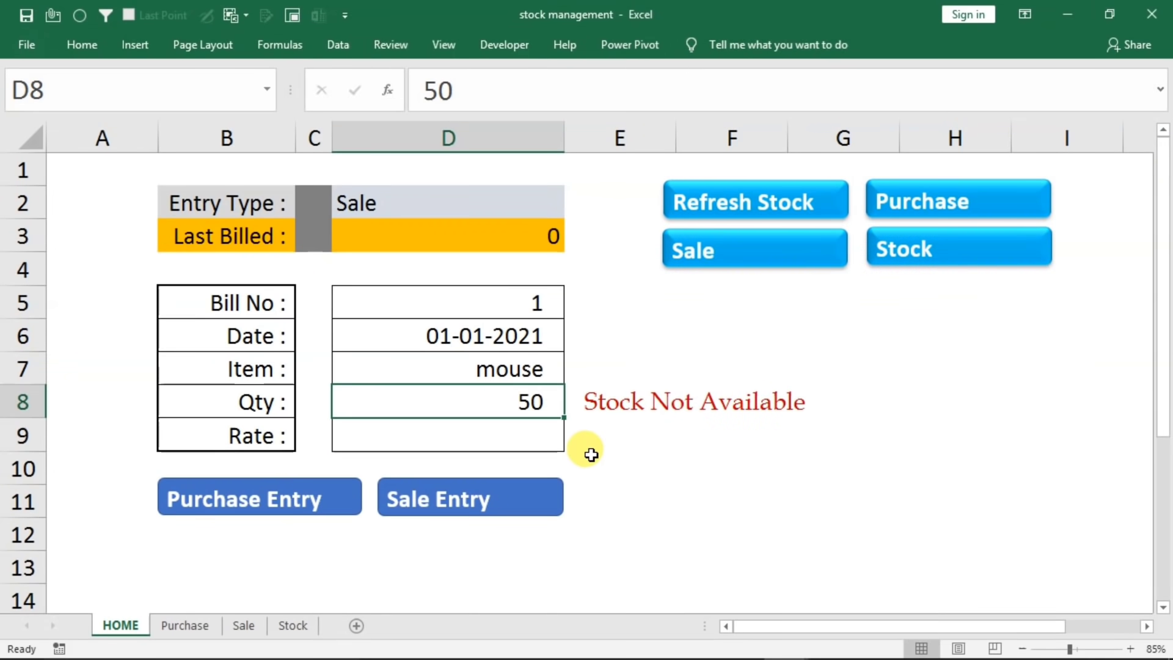
{"action": "type", "text": "17"}
{"action": "key", "text": "Return"}
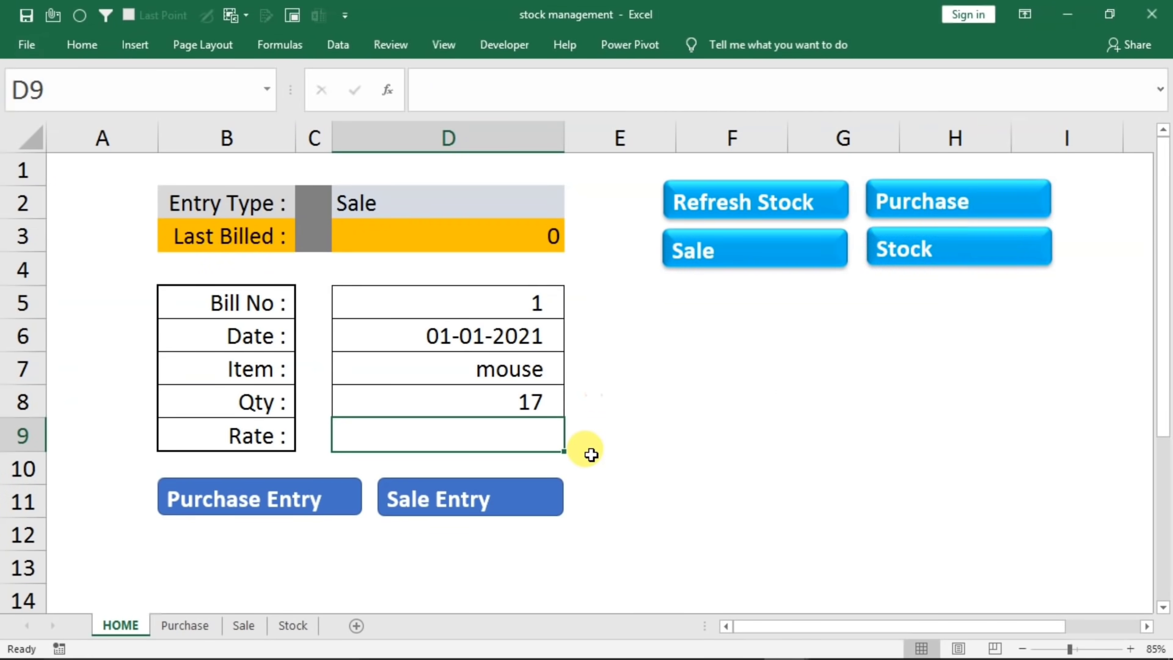
{"action": "type", "text": "1"}
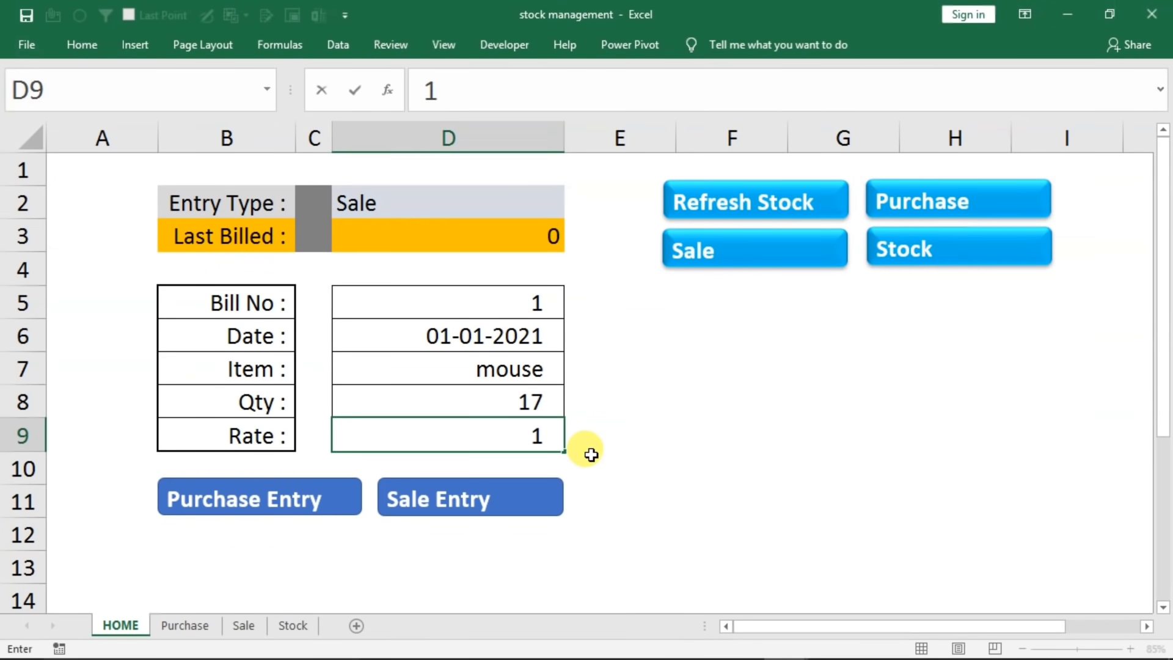
{"action": "type", "text": "80"}
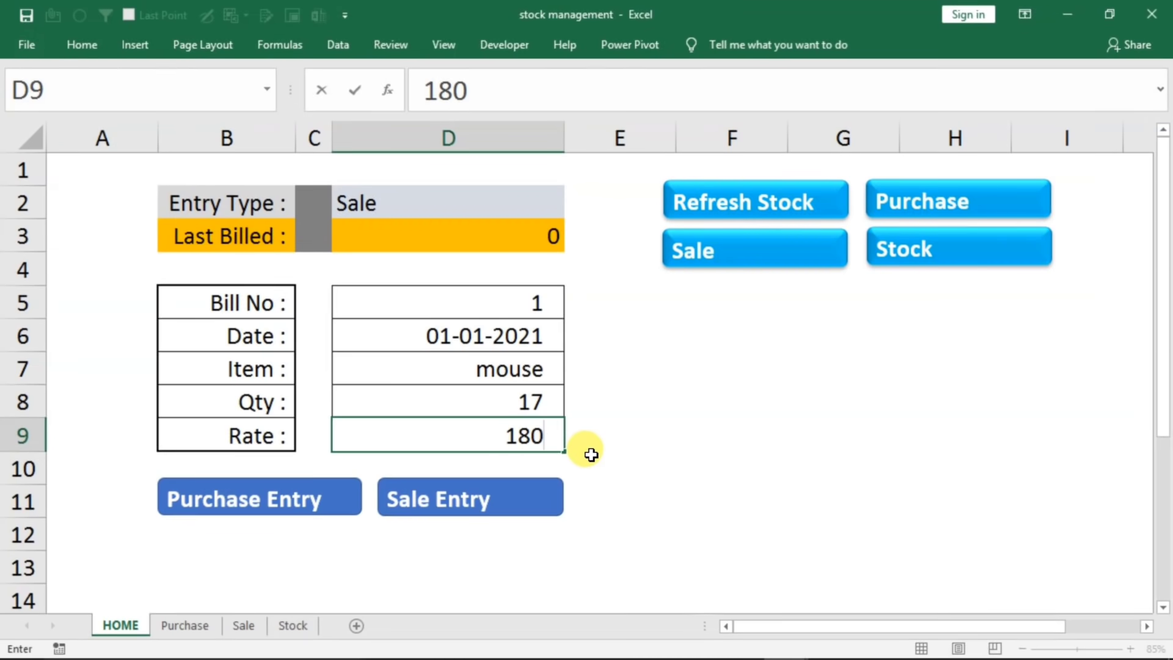
{"action": "left_click", "coordinate": [494, 501]}
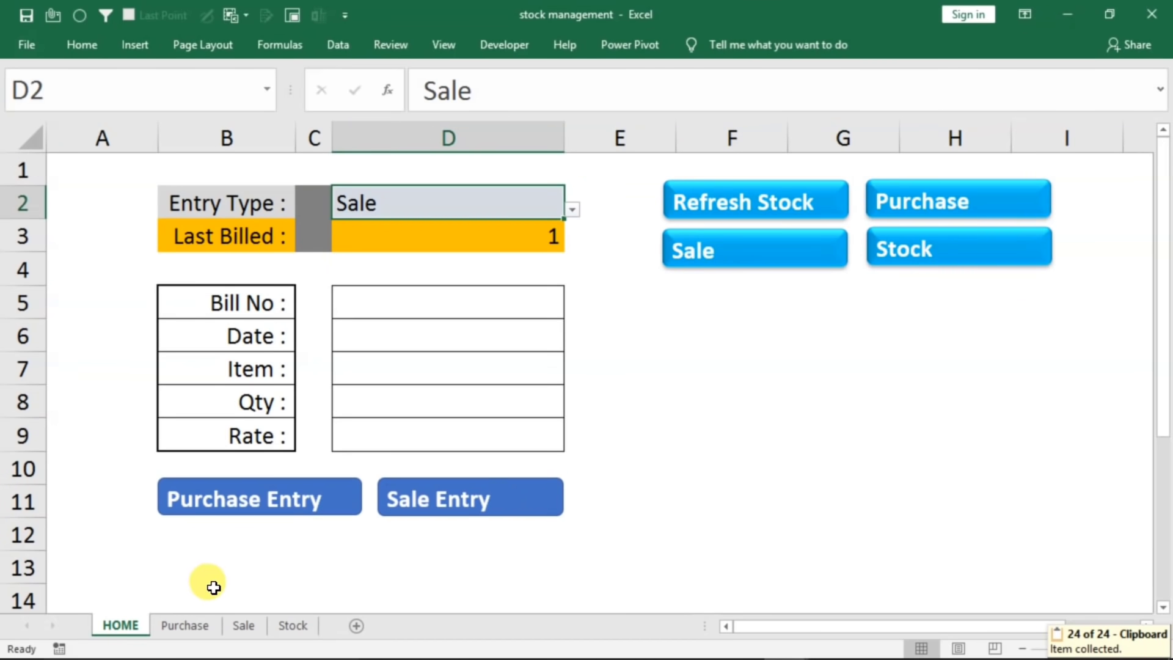
- Check the new record on the Sale sheet, and refresh the stock table to review the mouse's sold quantity
{"action": "left_click", "coordinate": [710, 254]}
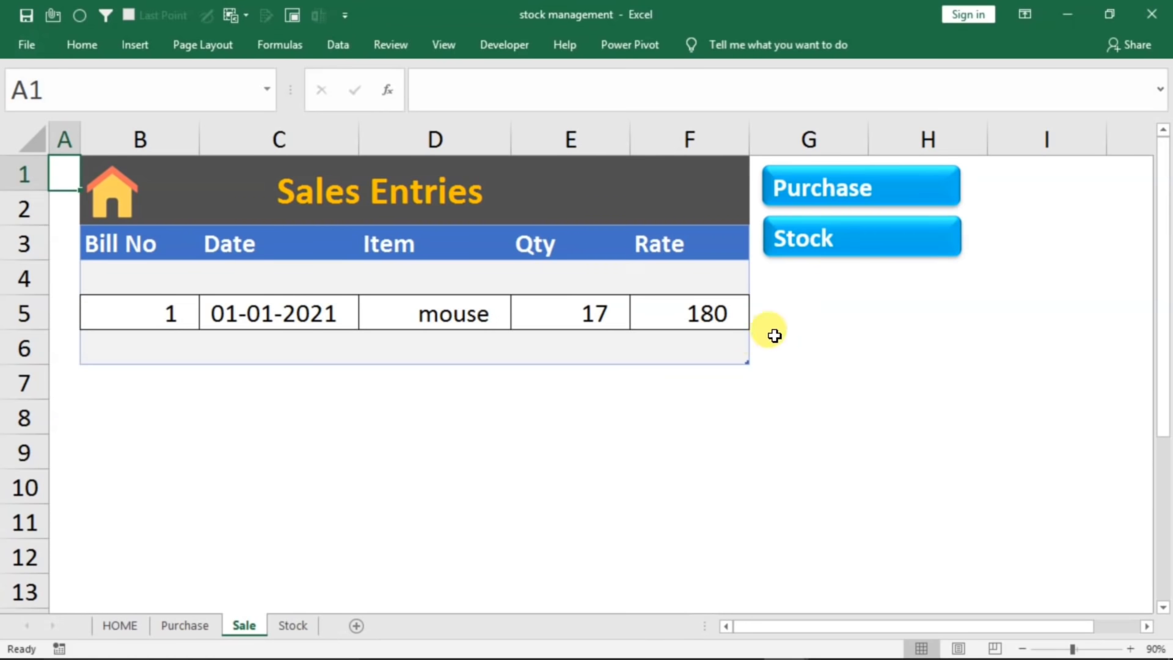
{"action": "left_click", "coordinate": [827, 248]}
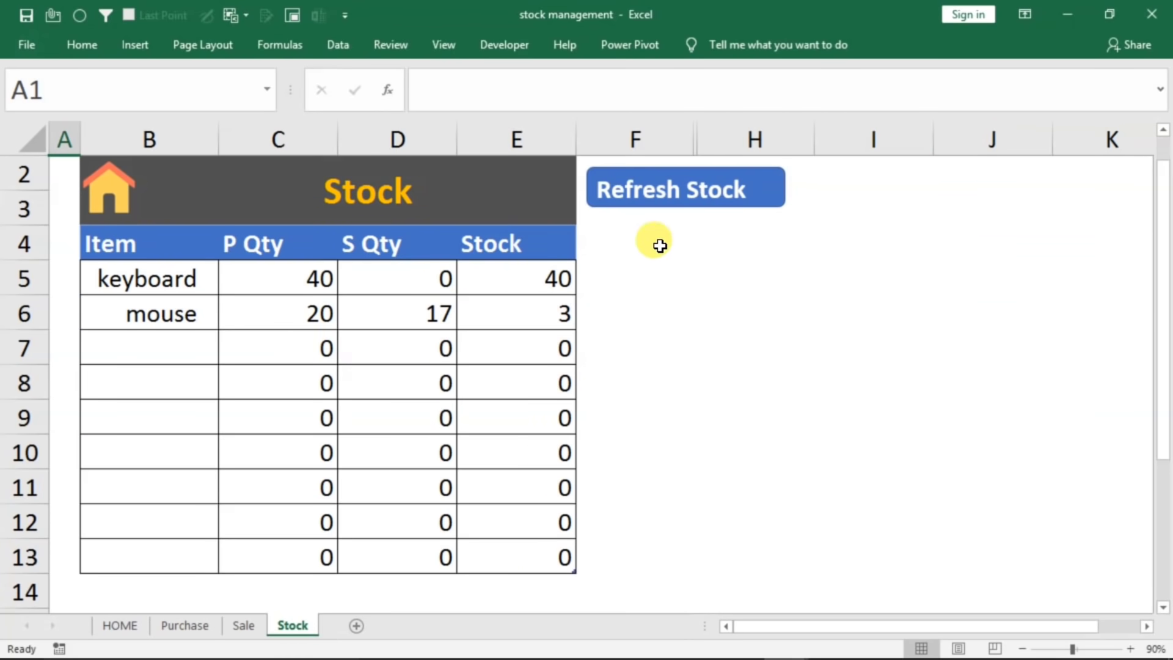
{"action": "left_click", "coordinate": [643, 197]}
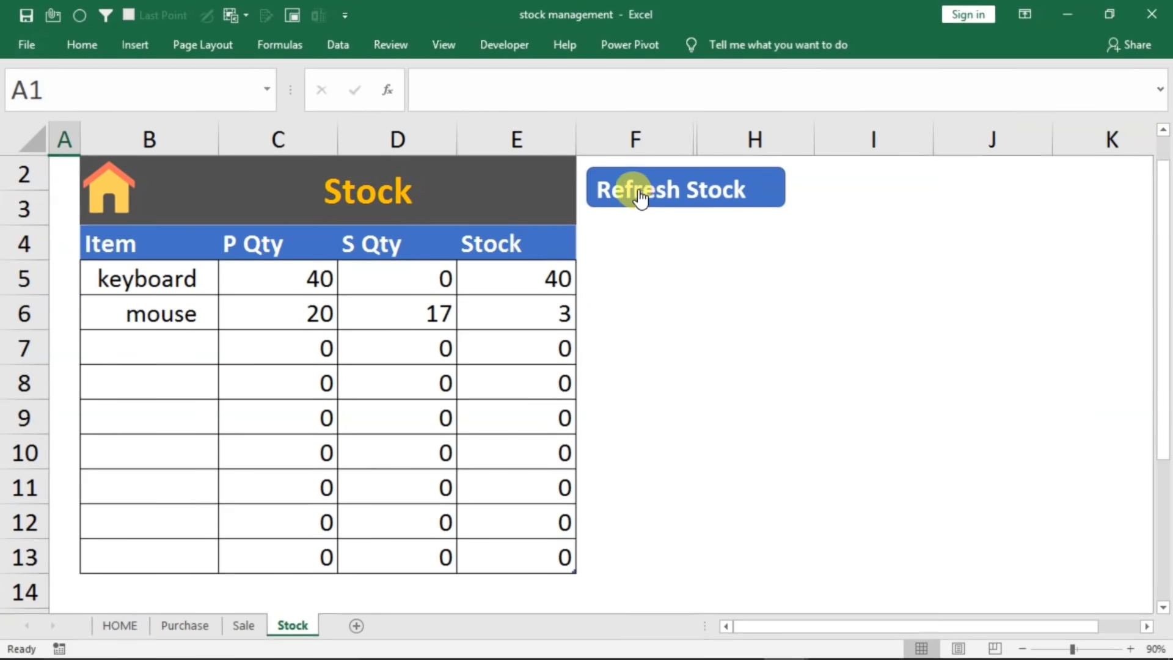
{"action": "left_click", "coordinate": [672, 206]}
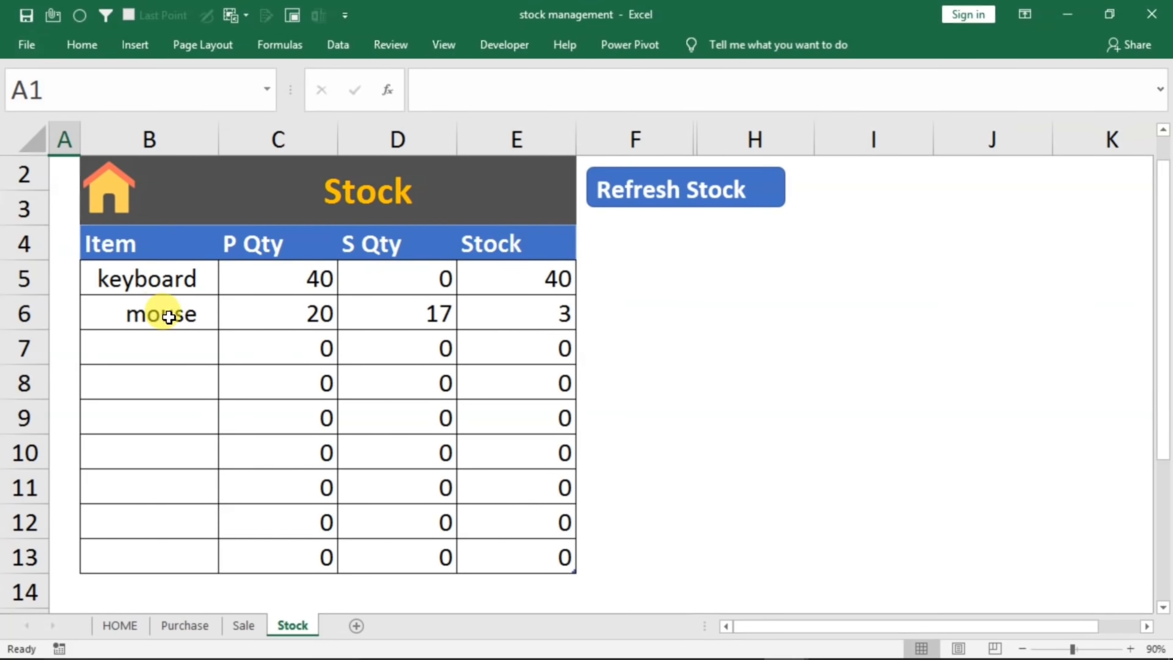
{"action": "left_click", "coordinate": [376, 315]}
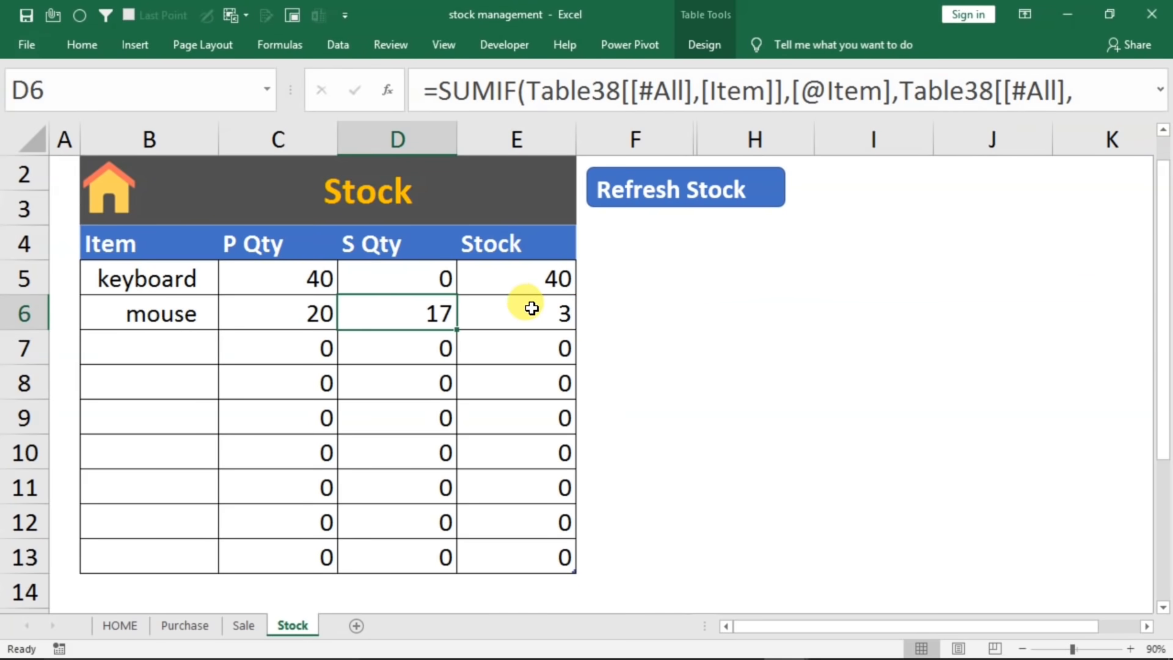
- Fill in a second sale on the HOME sheet with bill no 2, date 1/1/2021, item mouse and quantity 5
{"action": "left_click", "coordinate": [119, 626]}
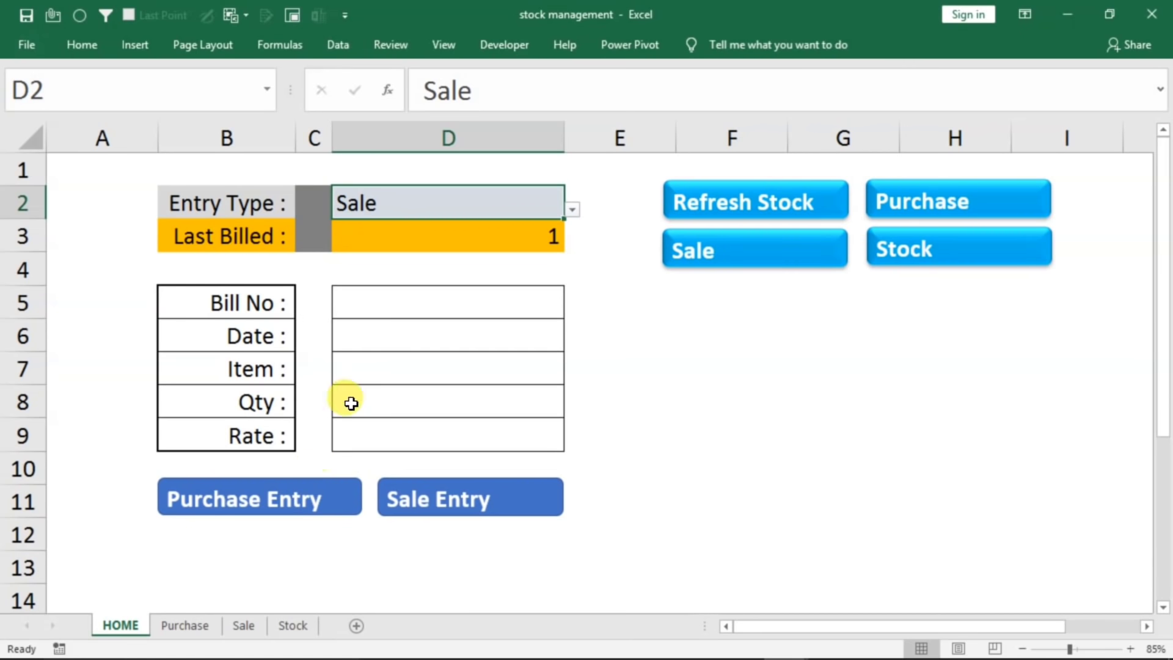
{"action": "left_click", "coordinate": [392, 303]}
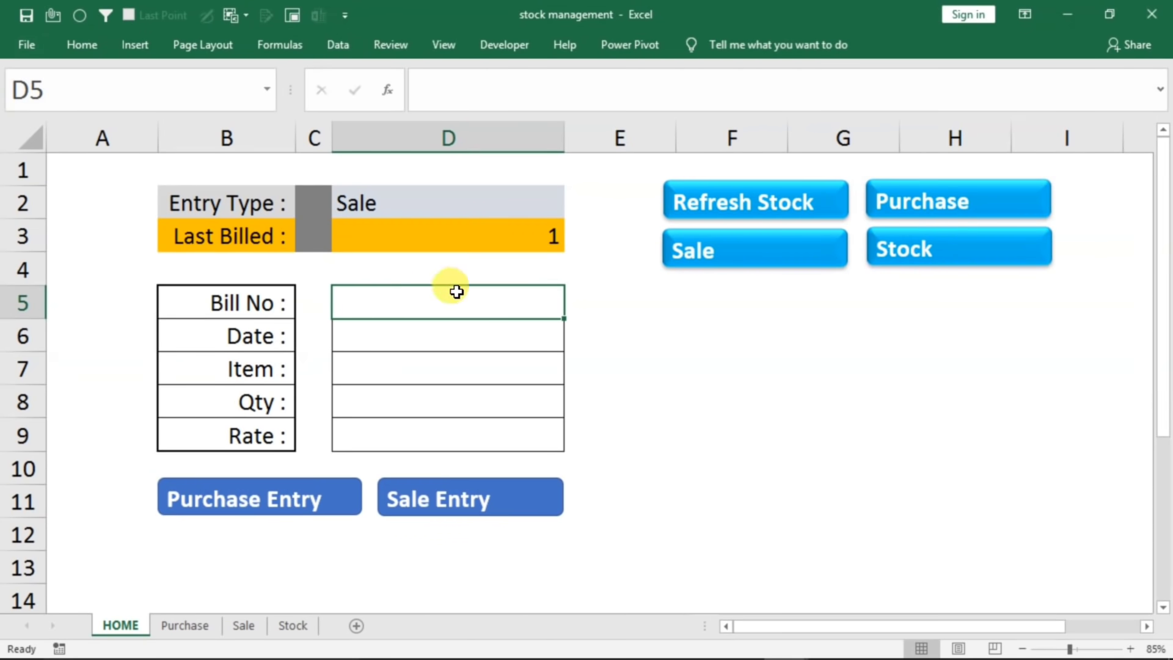
{"action": "type", "text": "2"}
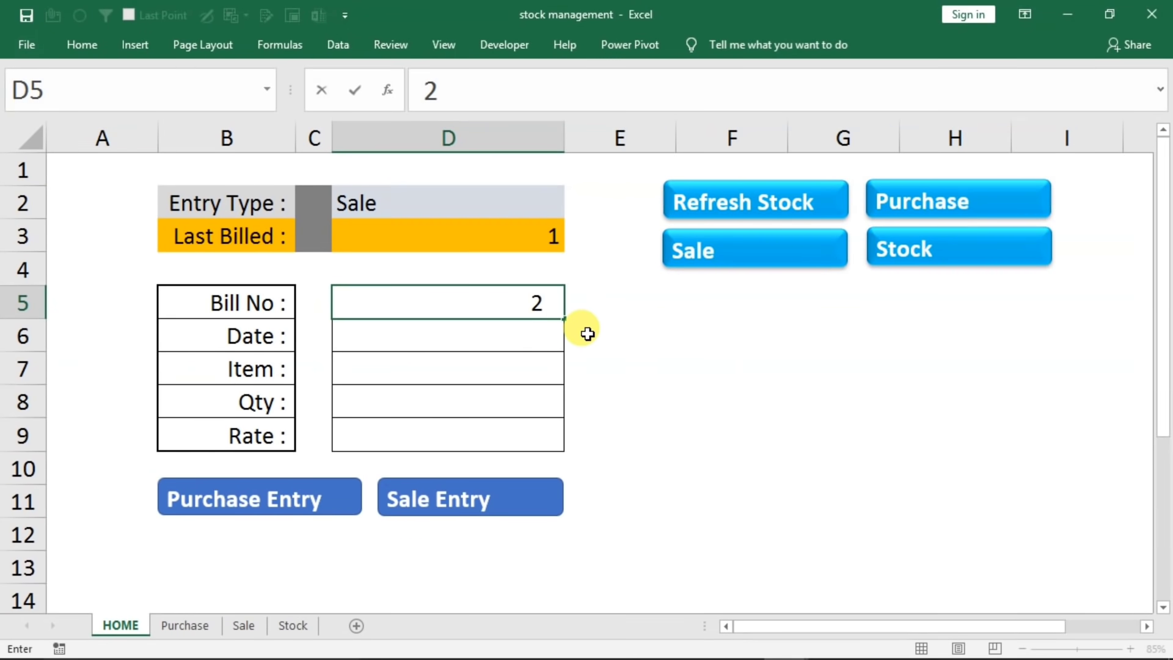
{"action": "key", "text": "Return"}
{"action": "type", "text": "1/1/2021"}
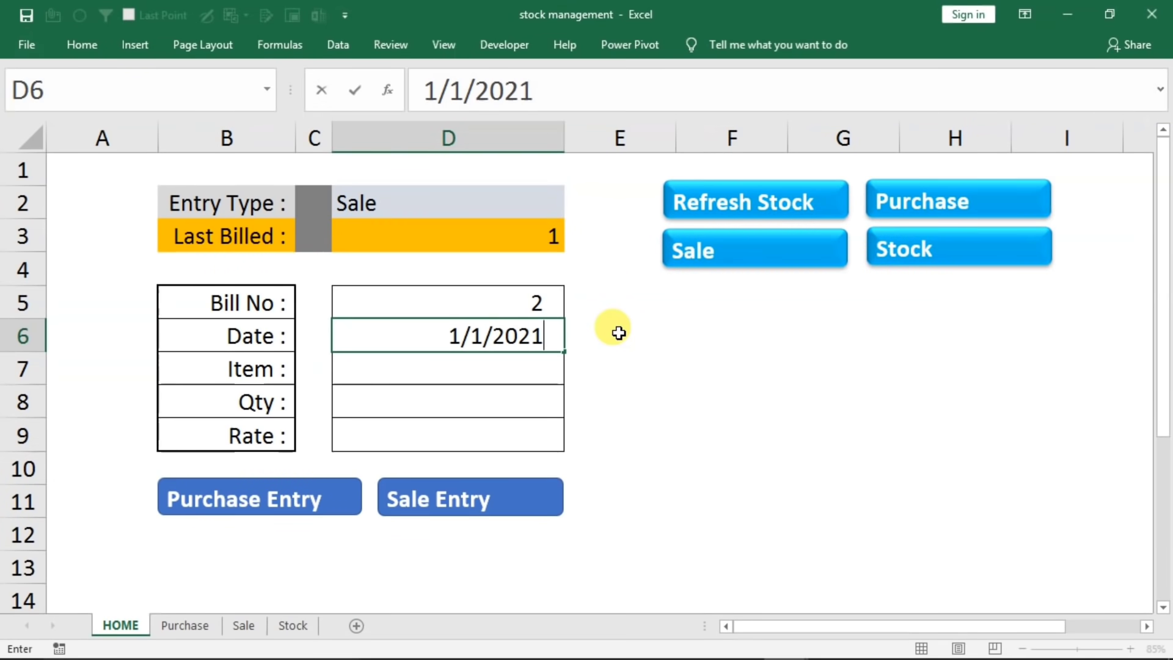
{"action": "key", "text": "Return"}
{"action": "type", "text": "mouse"}
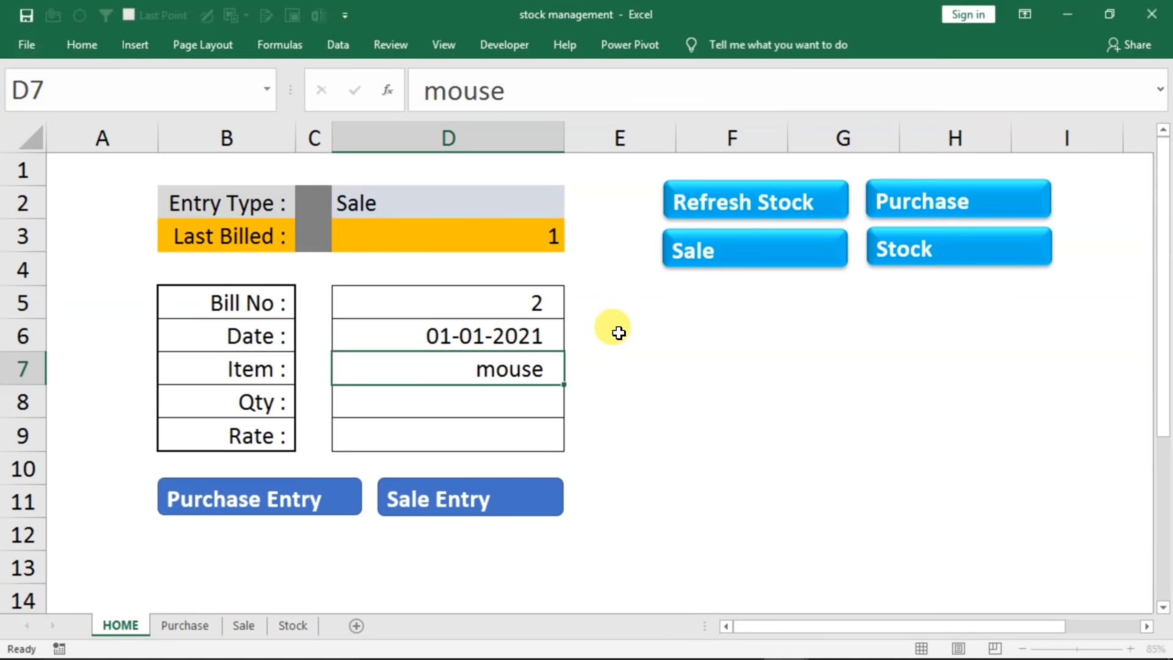
{"action": "key", "text": "Return"}
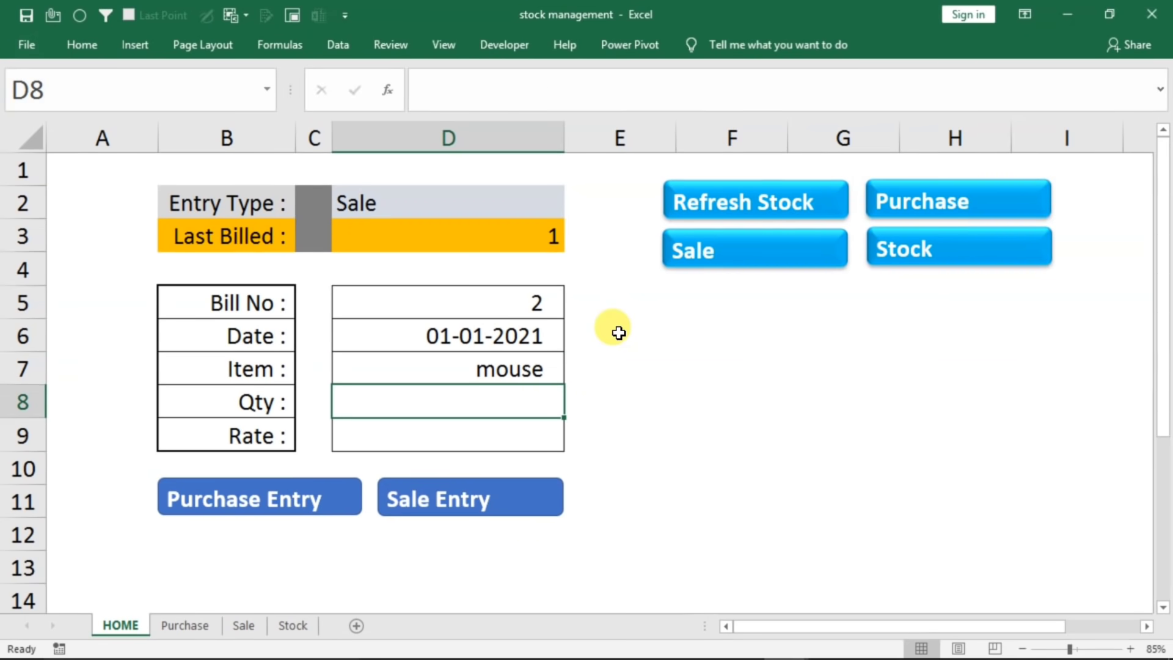
{"action": "type", "text": "5"}
{"action": "key", "text": "Return"}
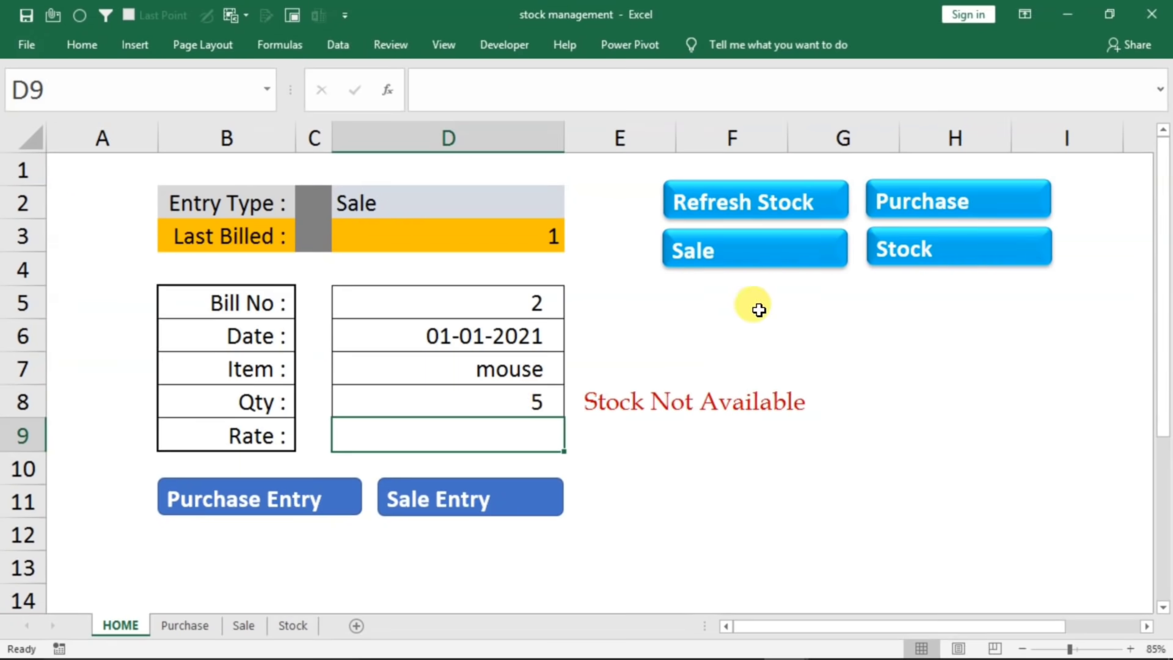
- Check the mouse's remaining stock on the Stock sheet and open the Sale sheet
{"action": "left_click", "coordinate": [875, 253]}
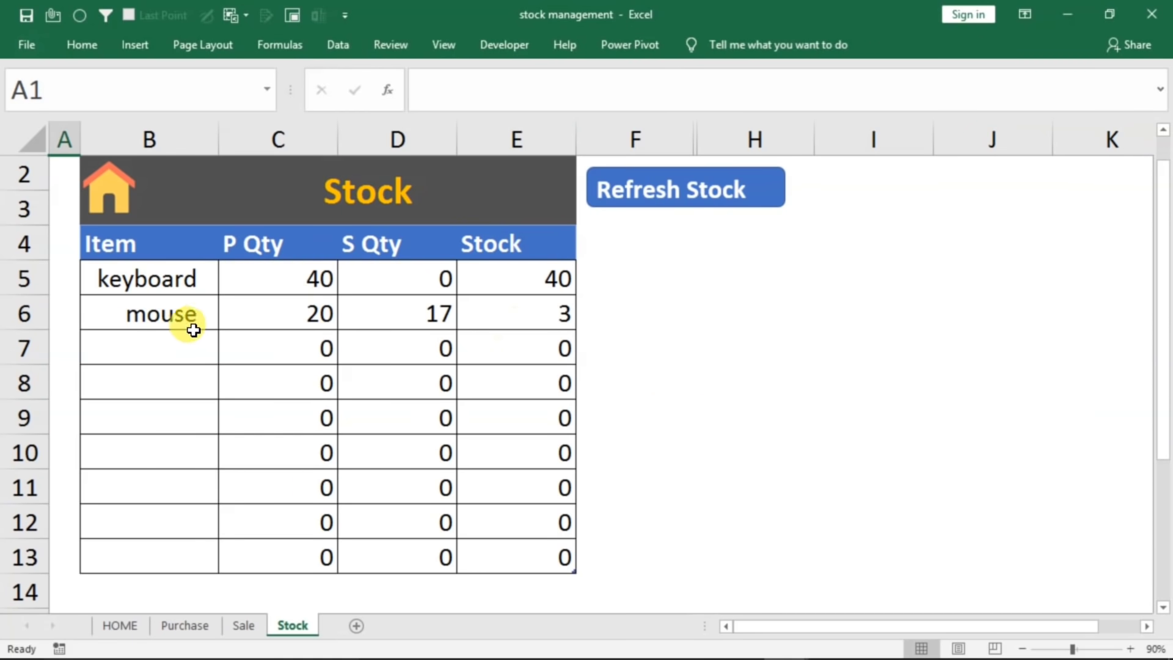
{"action": "left_click", "coordinate": [550, 308]}
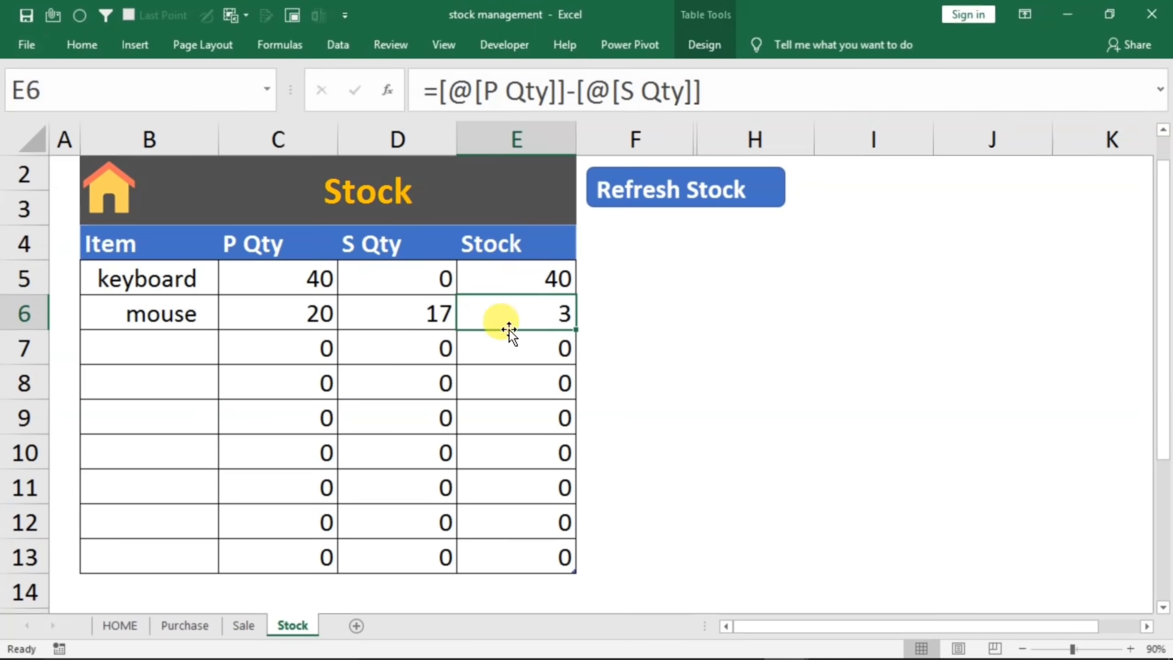
{"action": "left_click", "coordinate": [244, 625]}
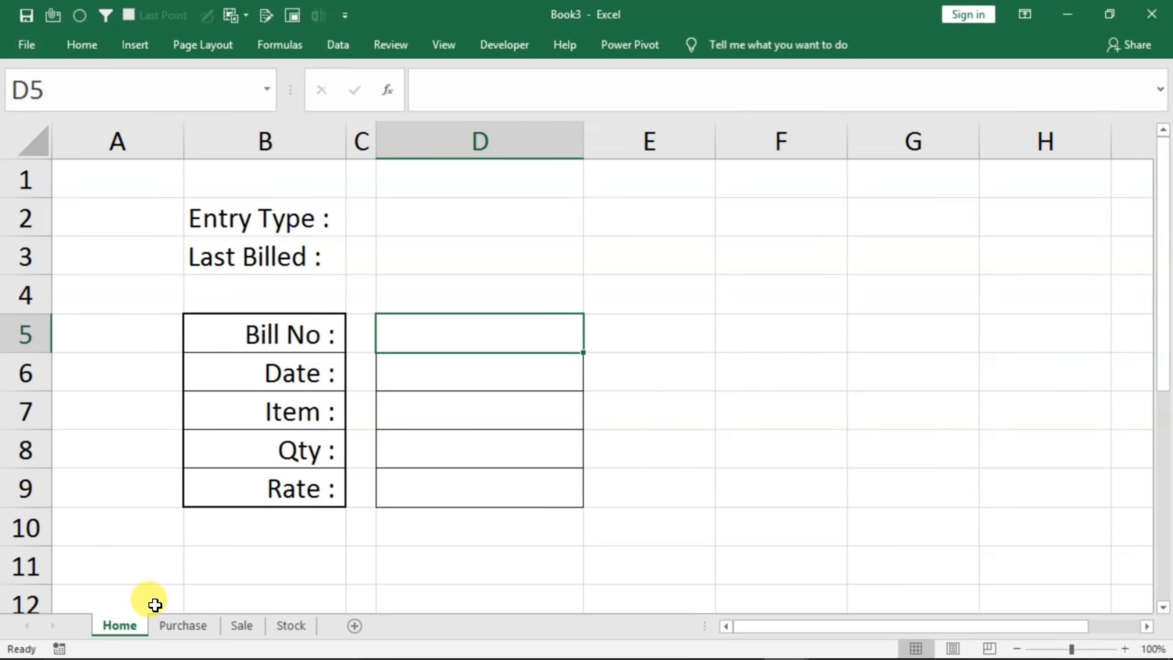
- Review the headings on the Purchase, Sale and Stock sheets, and the labels and input cells of the Home entry form
{"action": "left_click", "coordinate": [159, 628]}
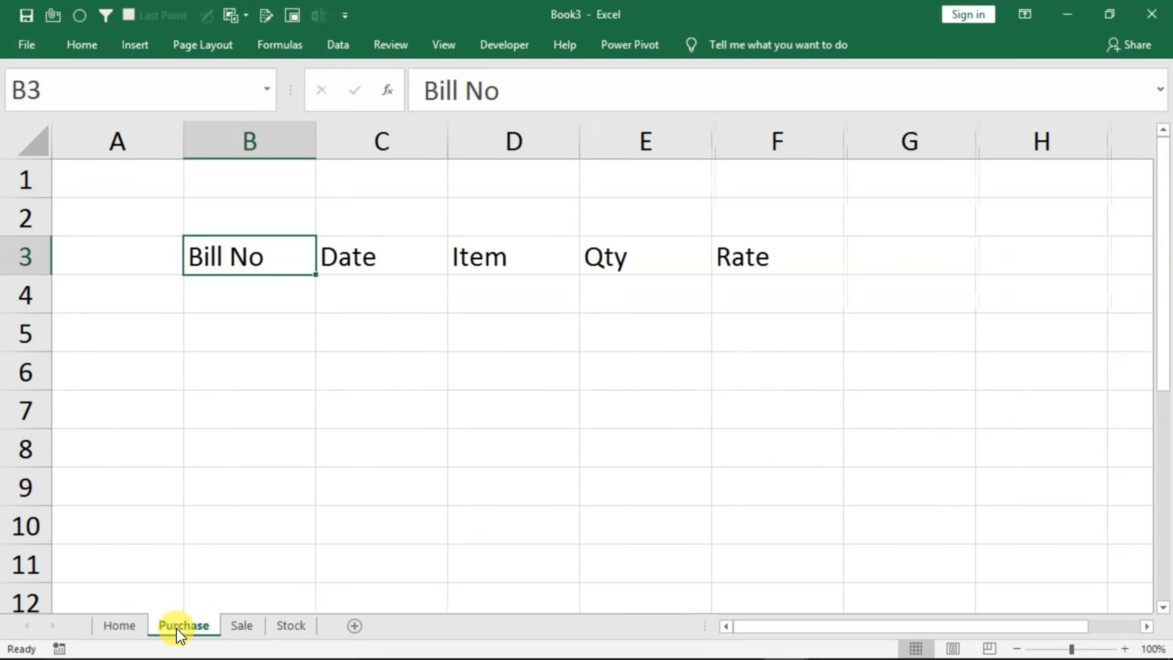
{"action": "left_click", "coordinate": [251, 624]}
{"action": "left_click", "coordinate": [295, 625]}
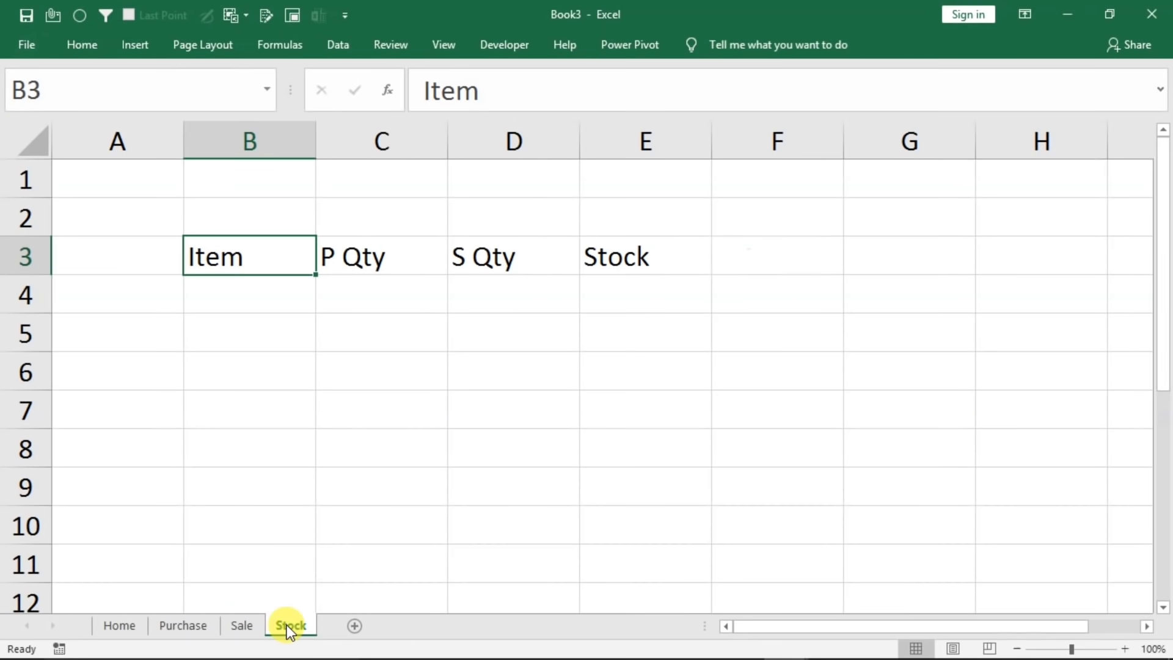
{"action": "left_click", "coordinate": [116, 624]}
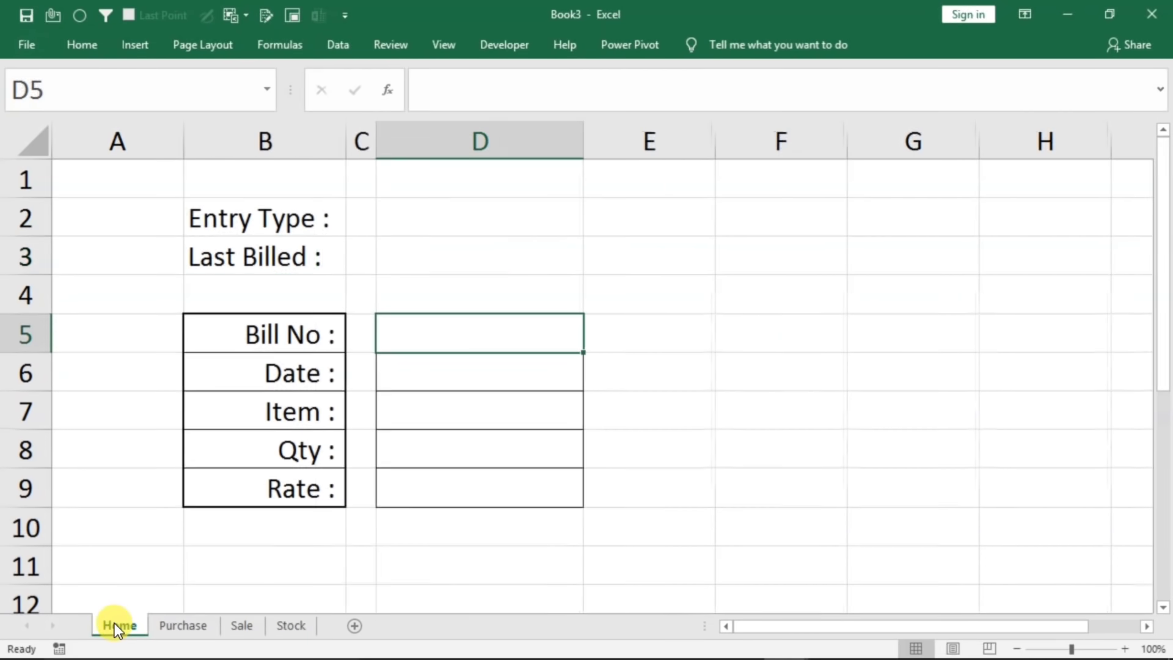
{"action": "left_click", "coordinate": [228, 224]}
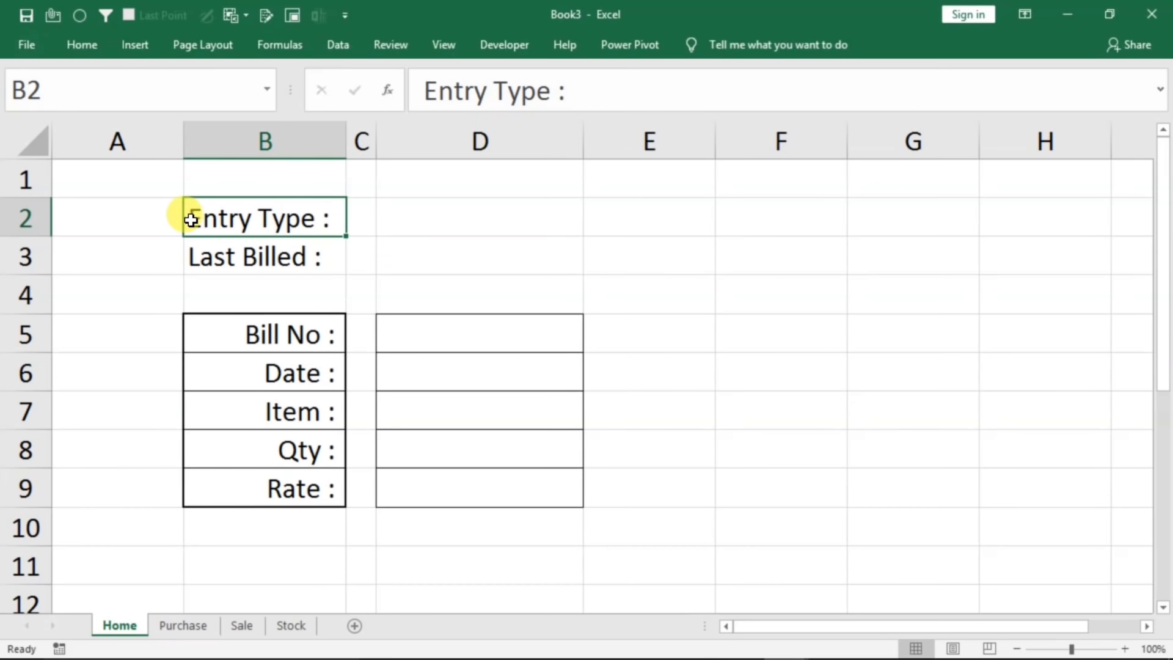
{"action": "left_click", "coordinate": [227, 255]}
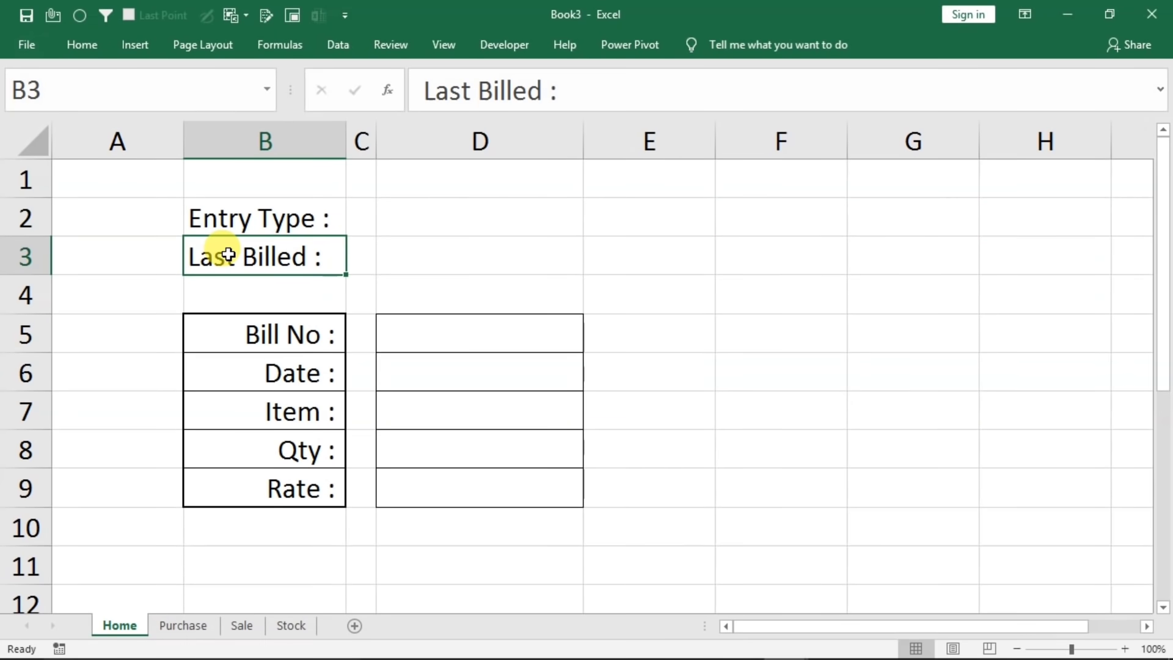
{"action": "left_click", "coordinate": [220, 334]}
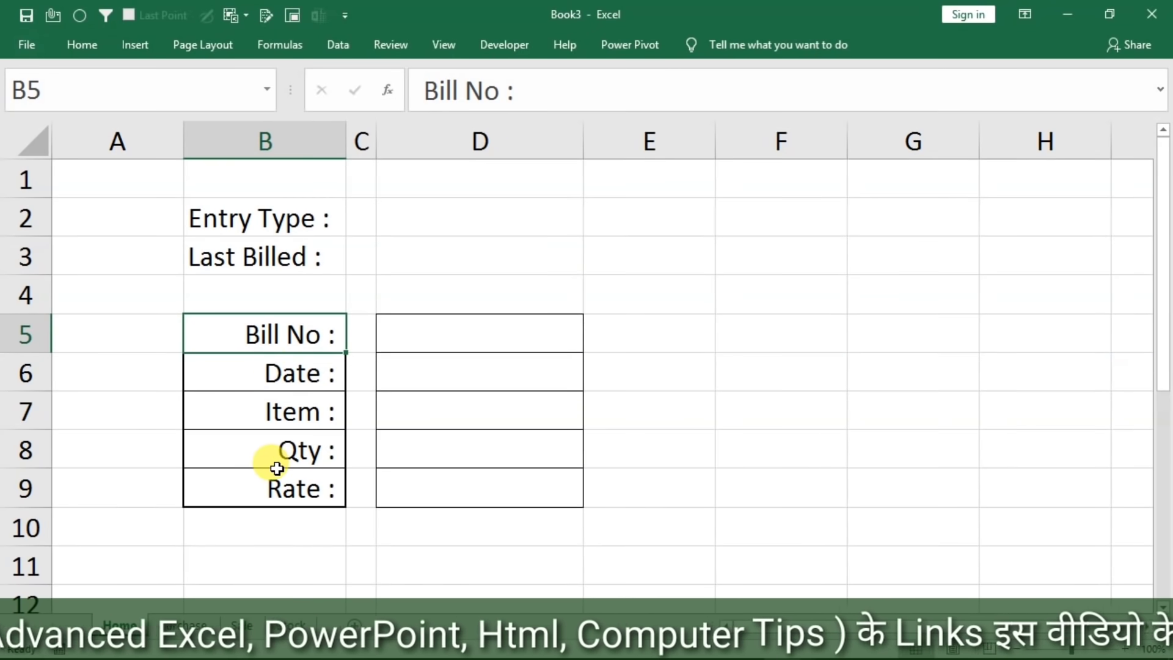
{"action": "left_click", "coordinate": [462, 333]}
{"action": "left_click", "coordinate": [434, 362]}
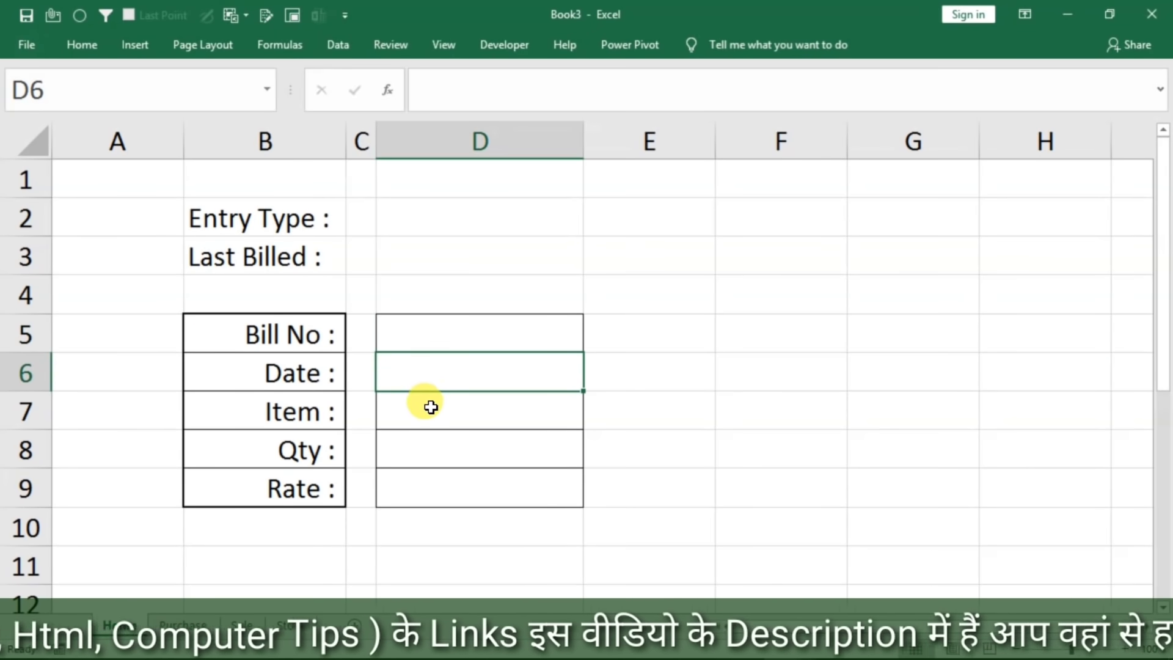
{"action": "left_click", "coordinate": [425, 400]}
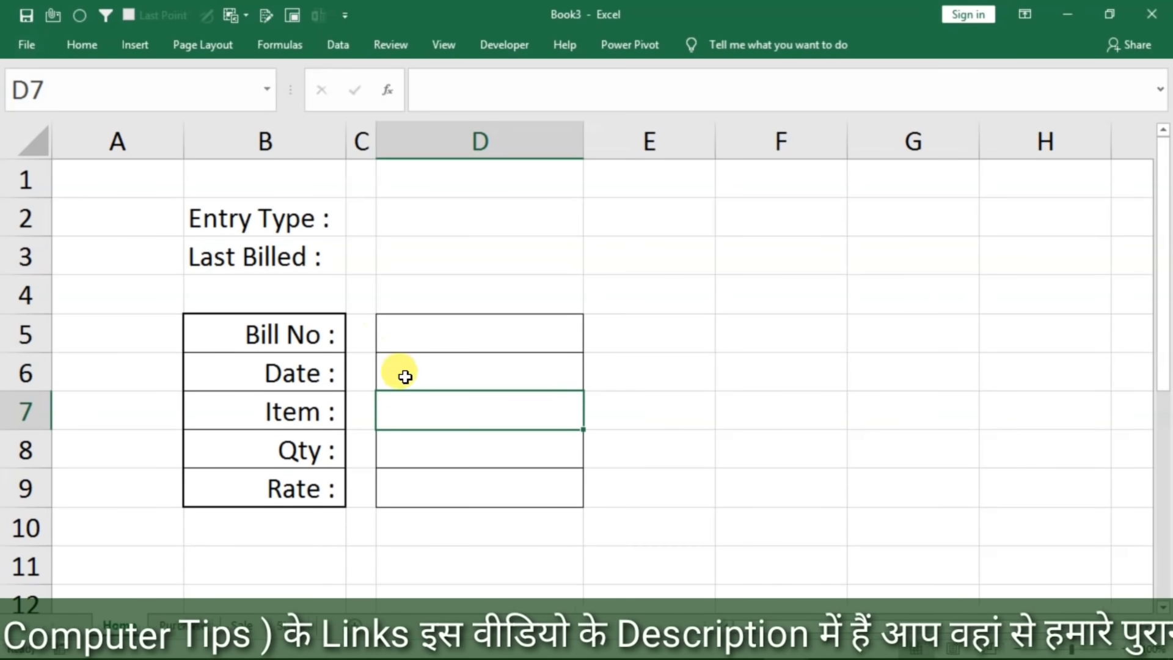
- Narrow column C slightly between the form's labels and input cells on the Home sheet
{"action": "left_click", "coordinate": [353, 136]}
{"action": "mouse_move", "coordinate": [376, 139]}
{"action": "left_mouse_down"}
{"action": "mouse_move", "coordinate": [385, 147]}
{"action": "mouse_move", "coordinate": [368, 146]}
{"action": "left_mouse_up"}
{"action": "left_click", "coordinate": [410, 333]}
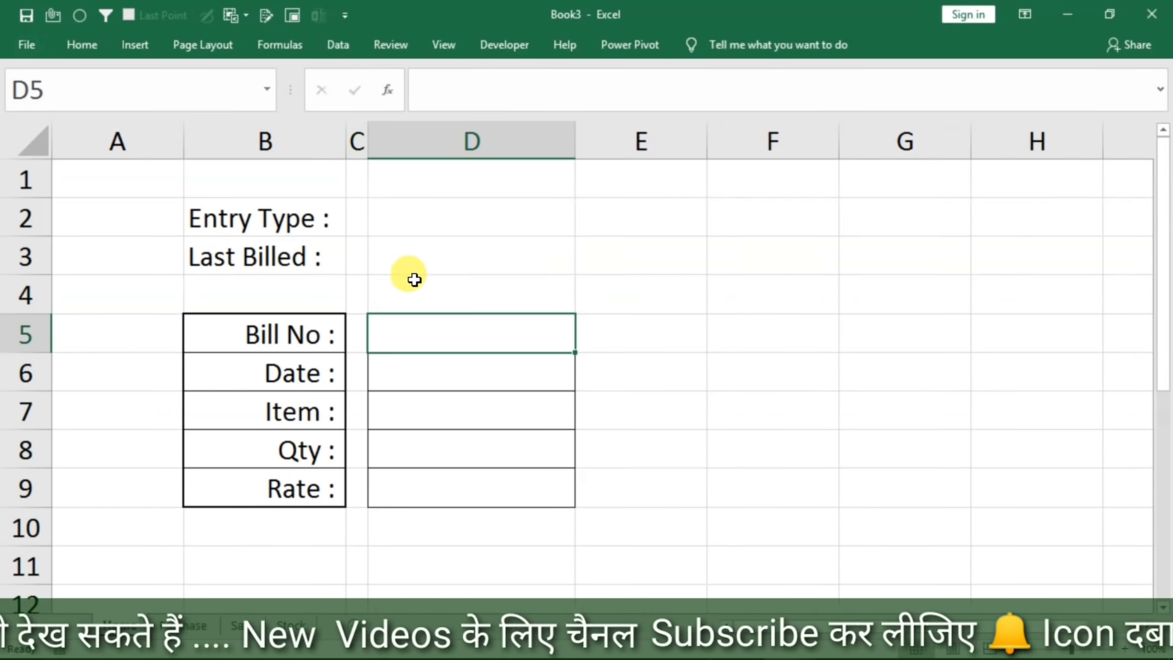
- Add list data validation with the source "sale,purchase" to the Entry Type cell D2, and check its dropdown choices
{"action": "left_click", "coordinate": [415, 217]}
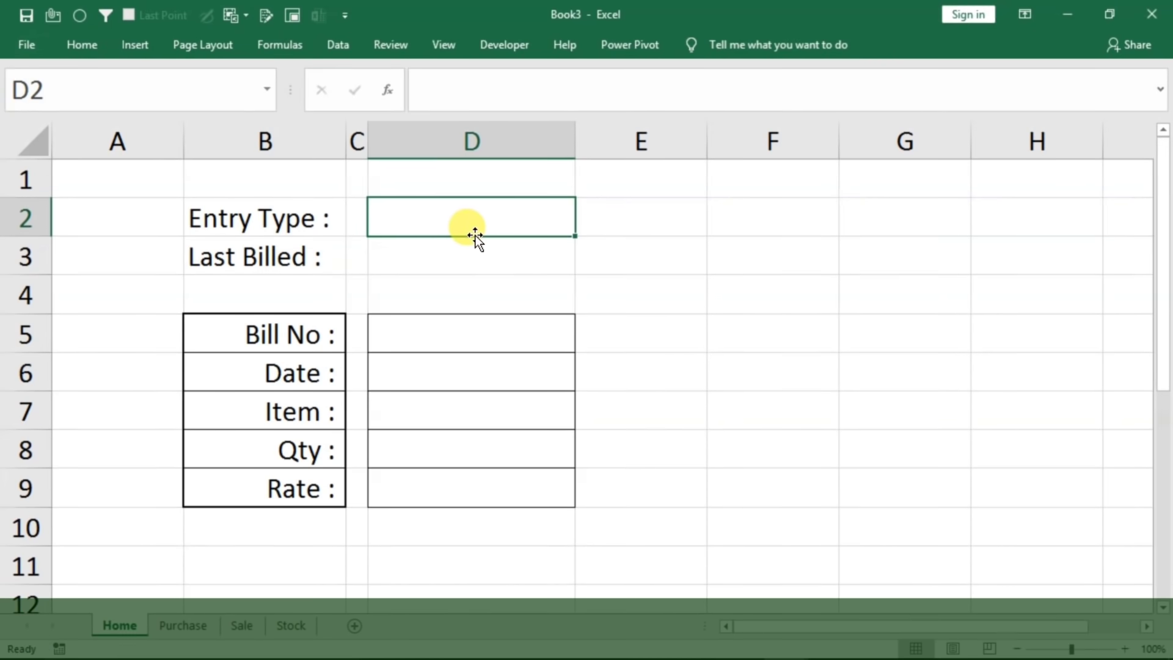
{"action": "left_click", "coordinate": [340, 45]}
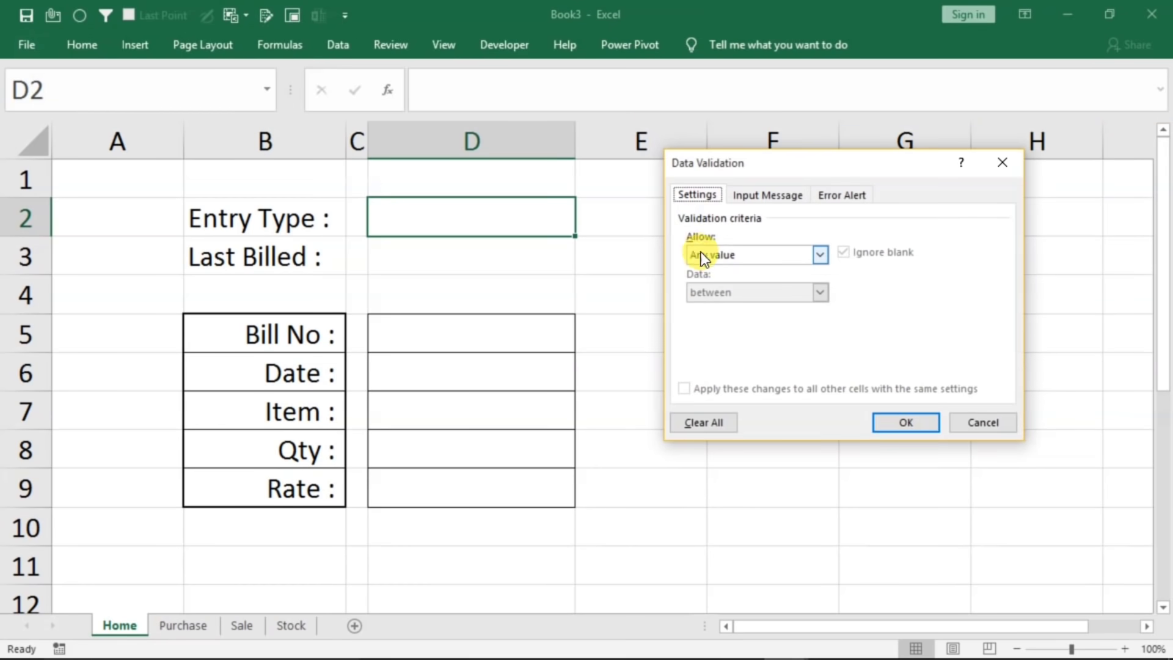
{"action": "left_click", "coordinate": [698, 253]}
{"action": "left_click", "coordinate": [697, 317]}
{"action": "left_click", "coordinate": [699, 329]}
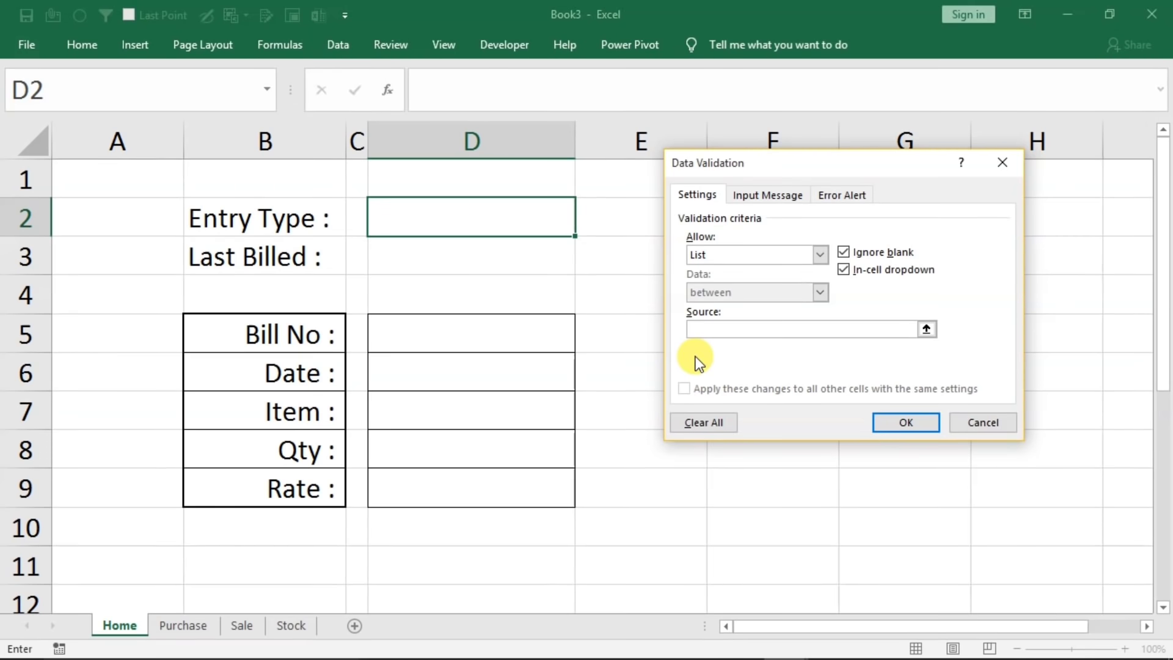
{"action": "type", "text": "sale,purchase"}
{"action": "left_click", "coordinate": [889, 431]}
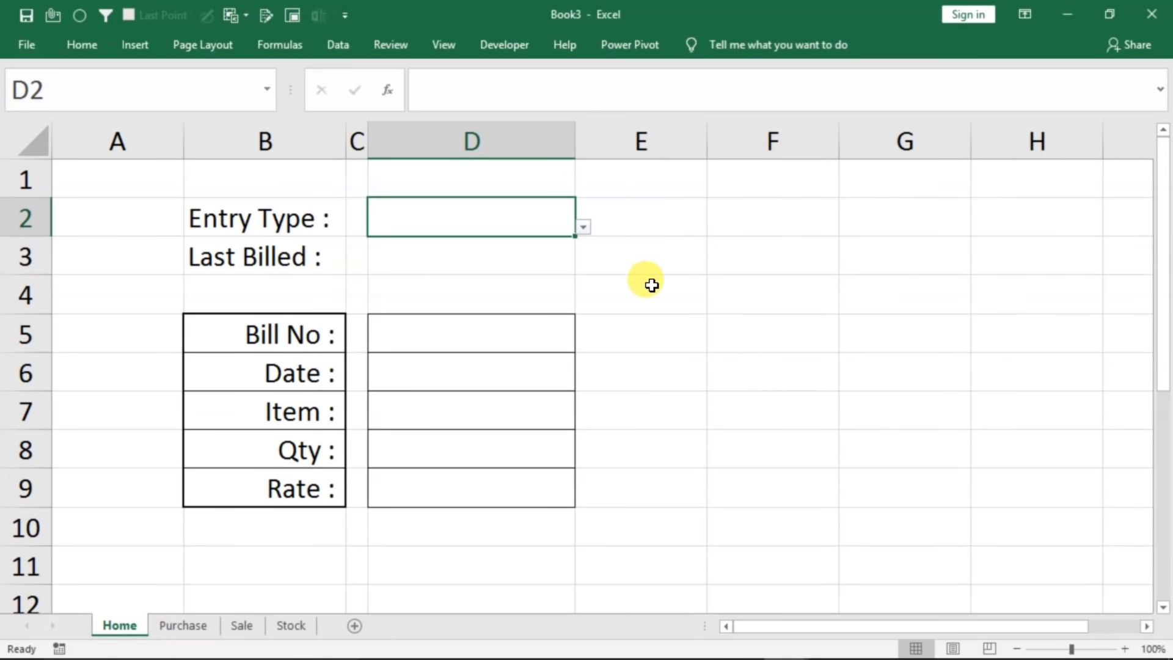
{"action": "left_click", "coordinate": [583, 226]}
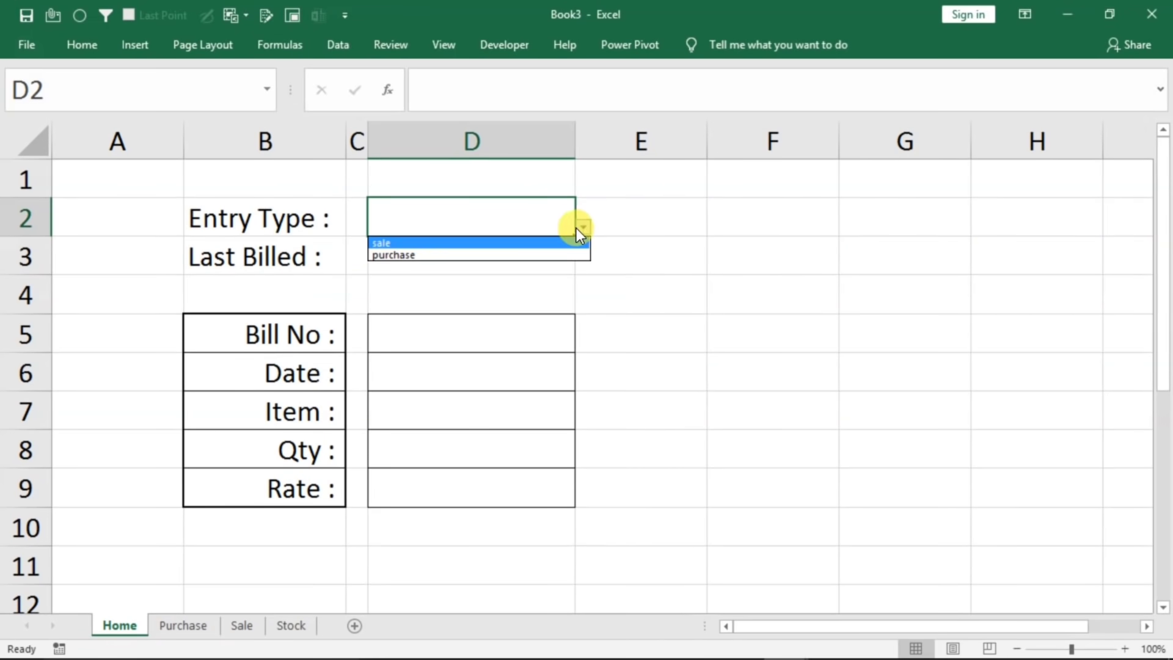
{"action": "left_click", "coordinate": [446, 210]}
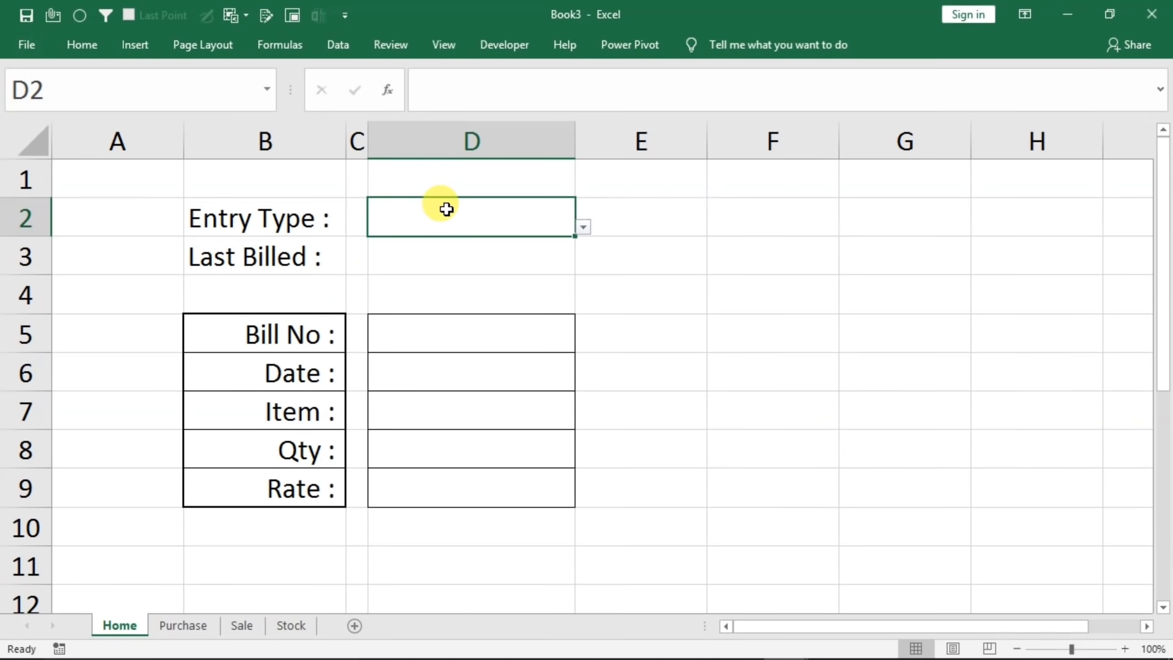
- Fill the Entry Type label B2 and its input cell D2 with the standard orange colour
{"action": "left_click", "coordinate": [292, 219]}
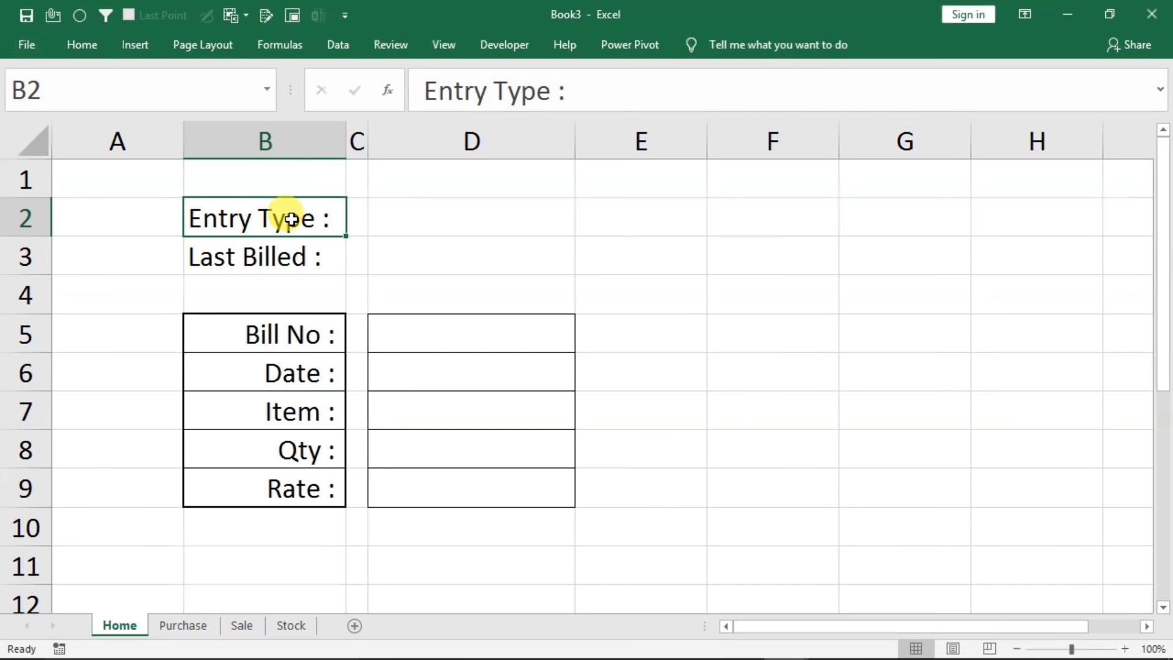
{"action": "left_click", "coordinate": [419, 218]}
{"action": "left_click", "coordinate": [81, 48]}
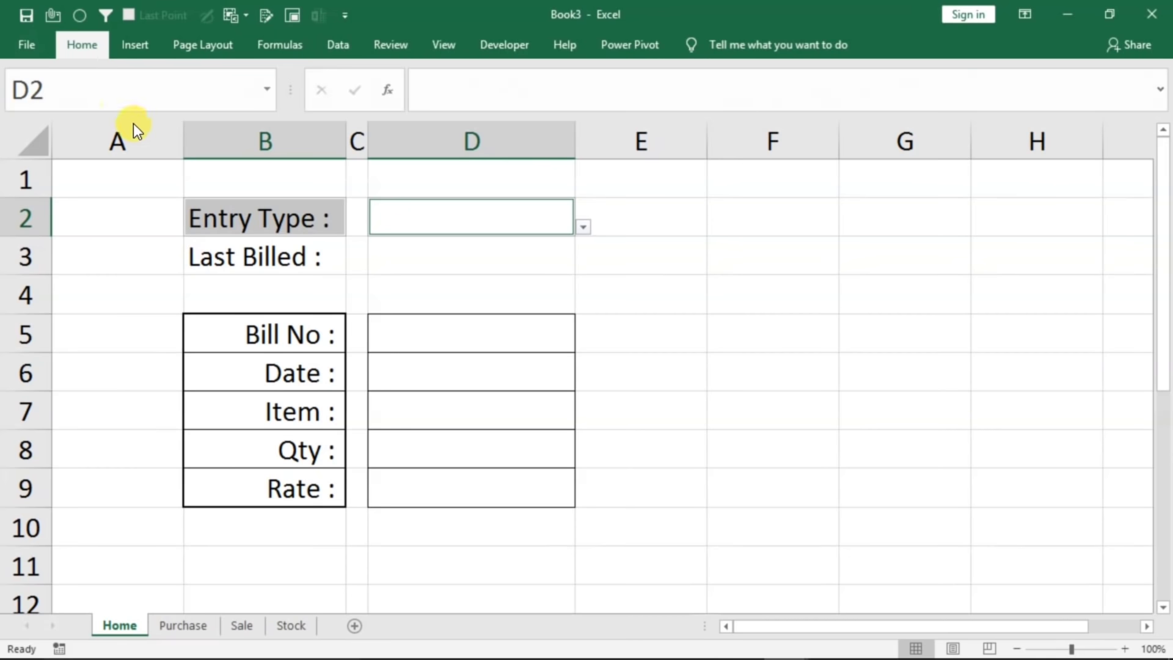
{"action": "left_click", "coordinate": [238, 109]}
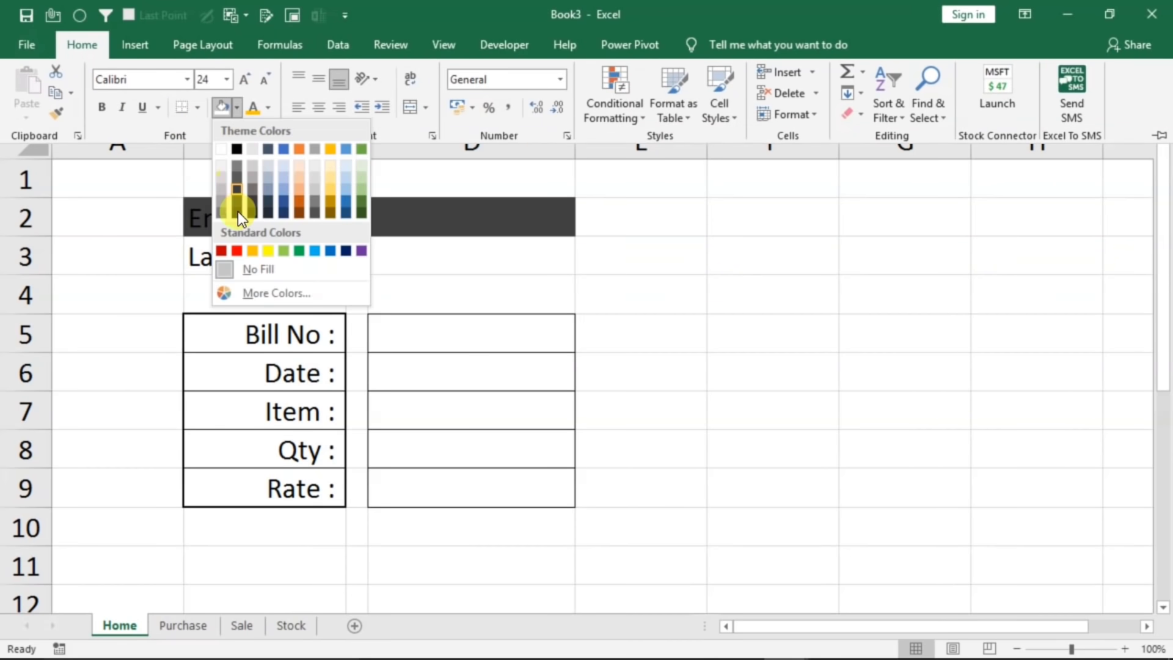
{"action": "left_click", "coordinate": [255, 252]}
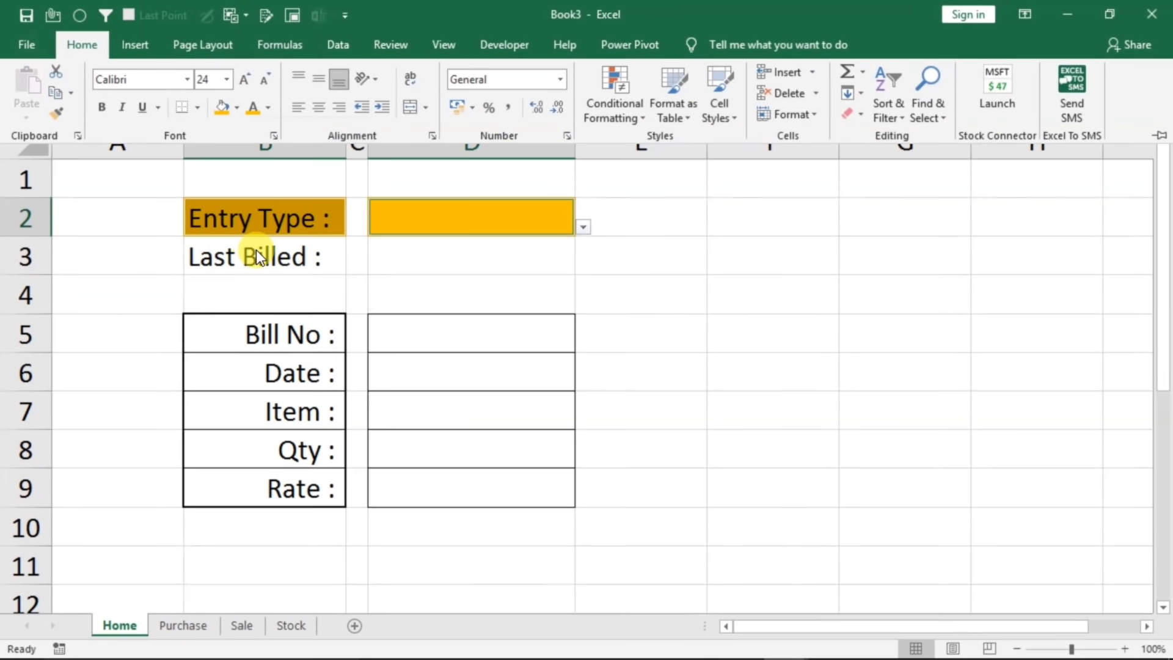
- Fill the separator cells C2:C3 with a near-black theme colour
{"action": "left_click", "coordinate": [359, 216]}
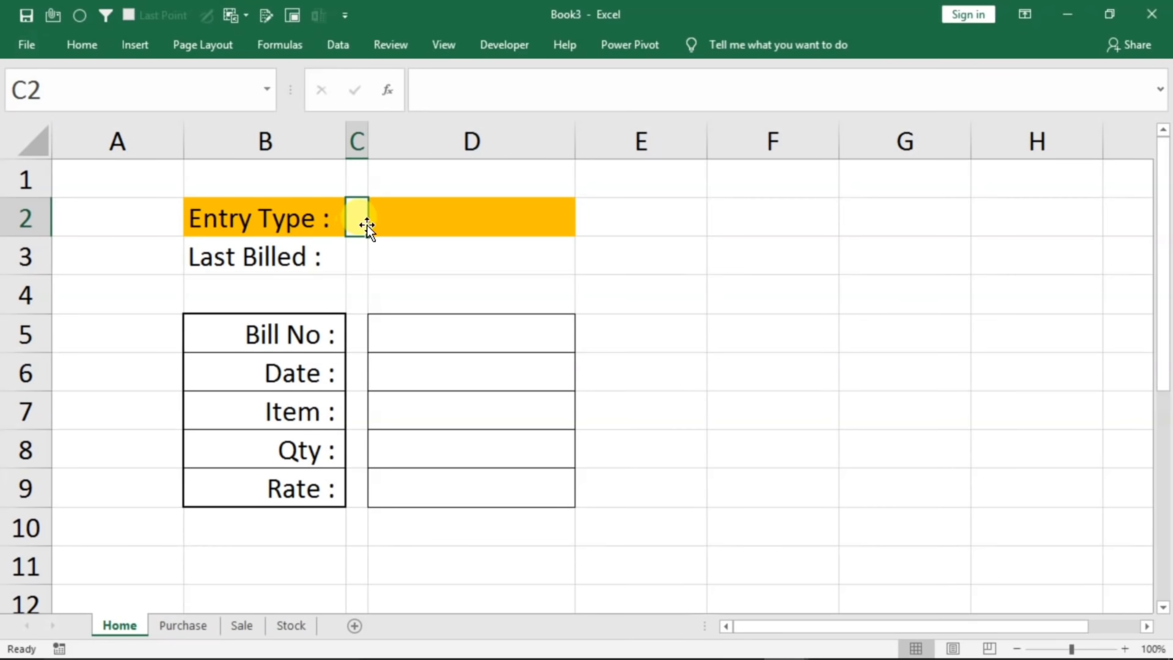
{"action": "left_click_drag", "start_coordinate": [355, 234], "coordinate": [355, 254]}
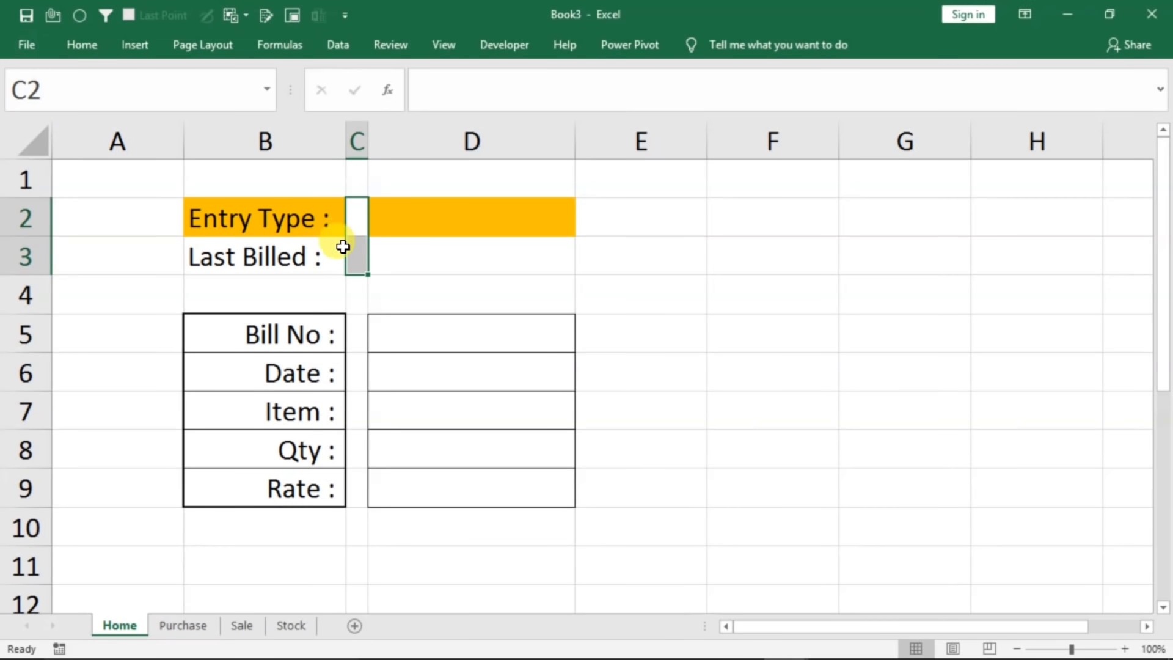
{"action": "left_click", "coordinate": [68, 51]}
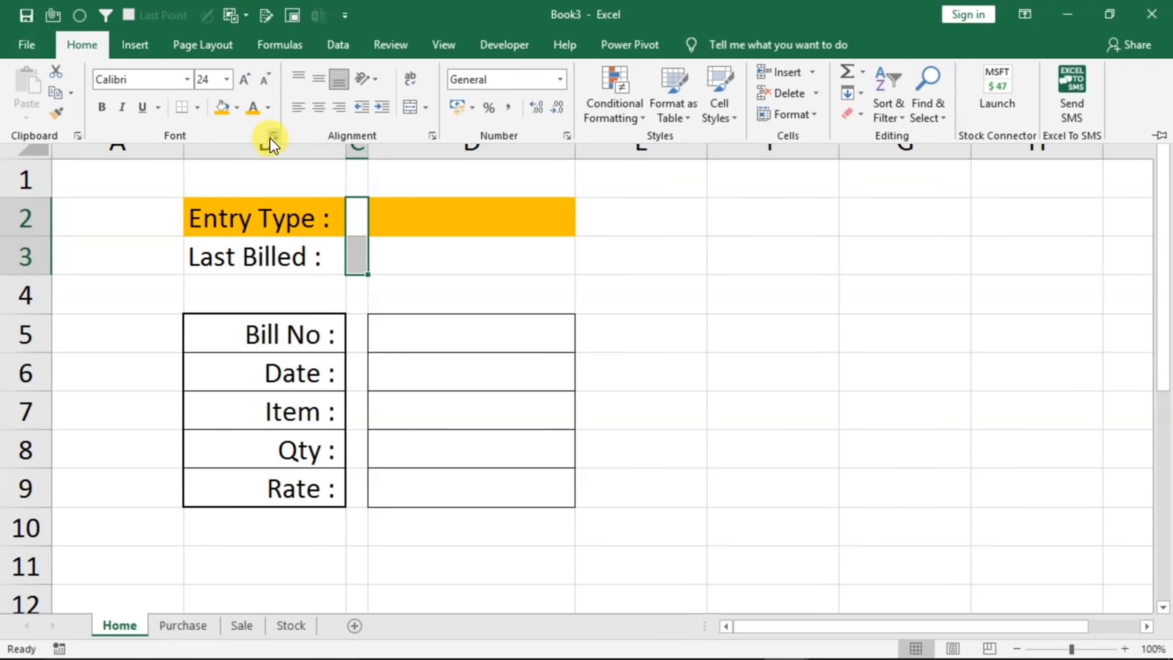
{"action": "left_click", "coordinate": [236, 108]}
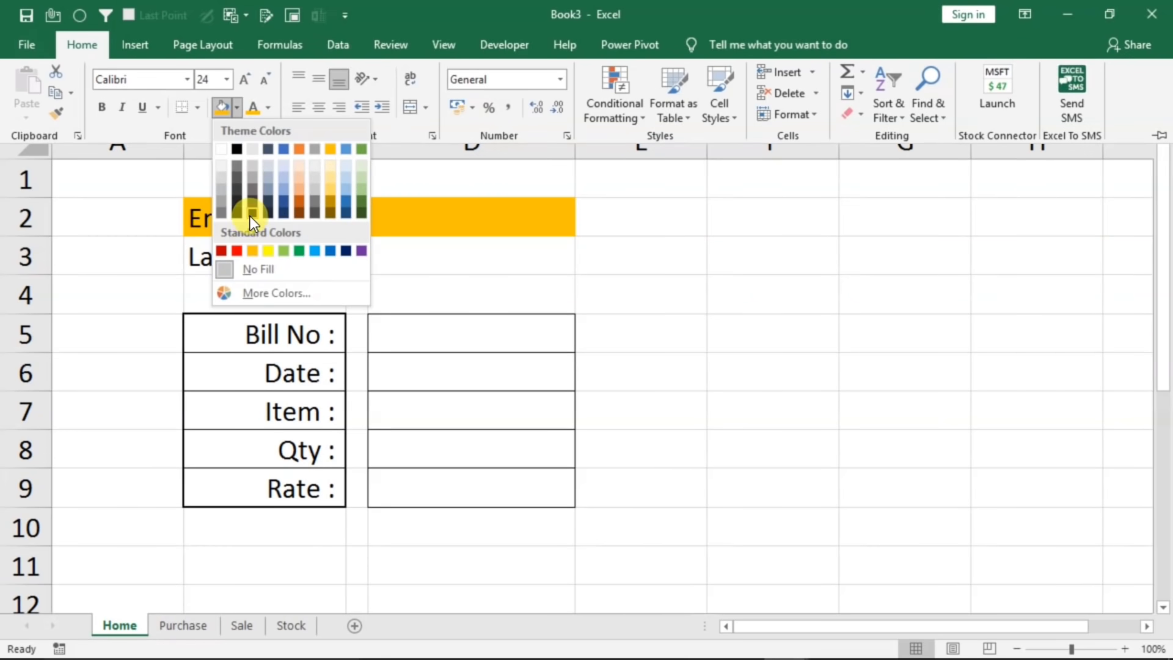
{"action": "left_click", "coordinate": [251, 215]}
- Fill the Last Billed label B3 and its value cell D3 with a light blue theme colour
{"action": "left_click", "coordinate": [294, 249]}
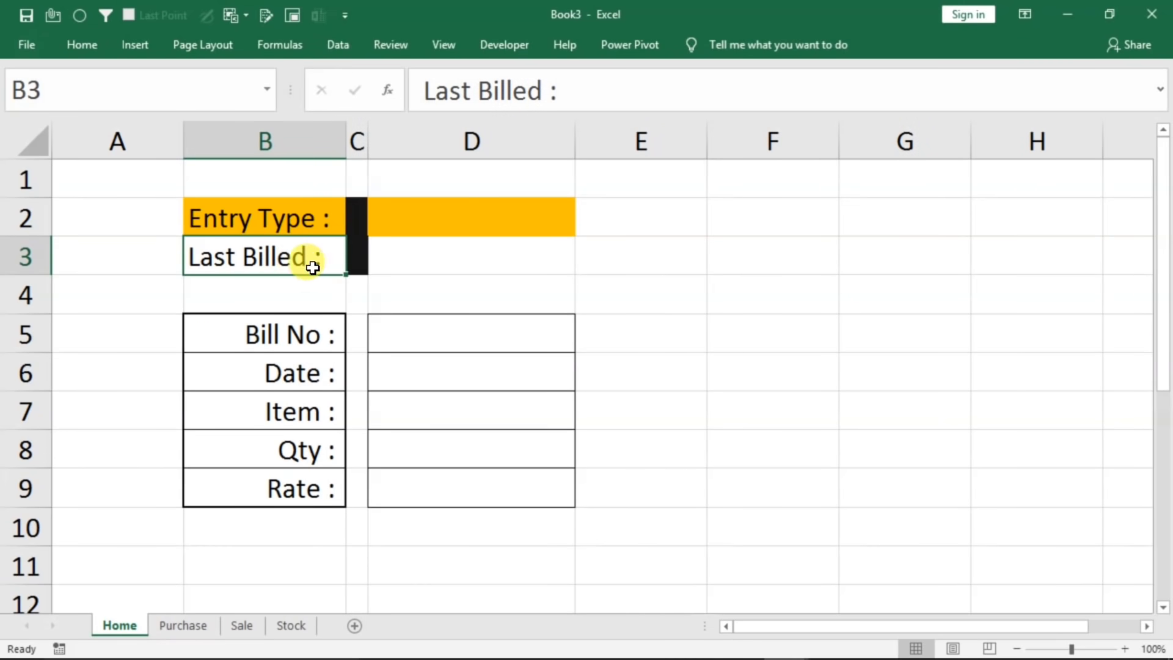
{"action": "left_click", "coordinate": [397, 257], "text": "ctrl"}
{"action": "left_click", "coordinate": [267, 255]}
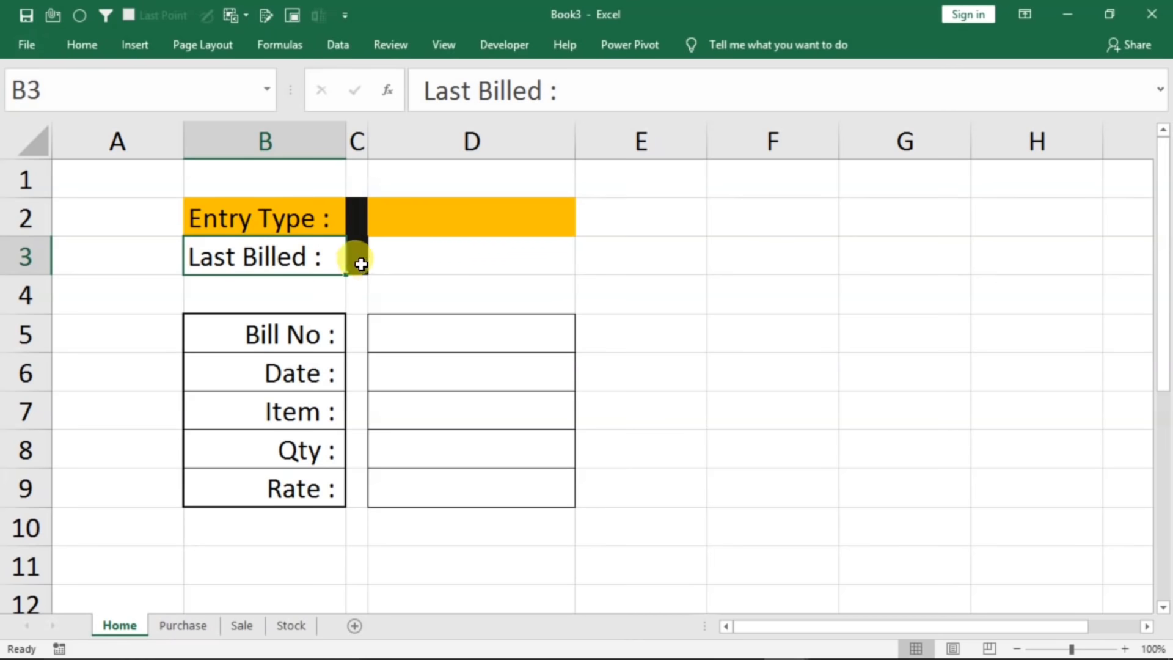
{"action": "left_click", "coordinate": [433, 259], "text": "ctrl"}
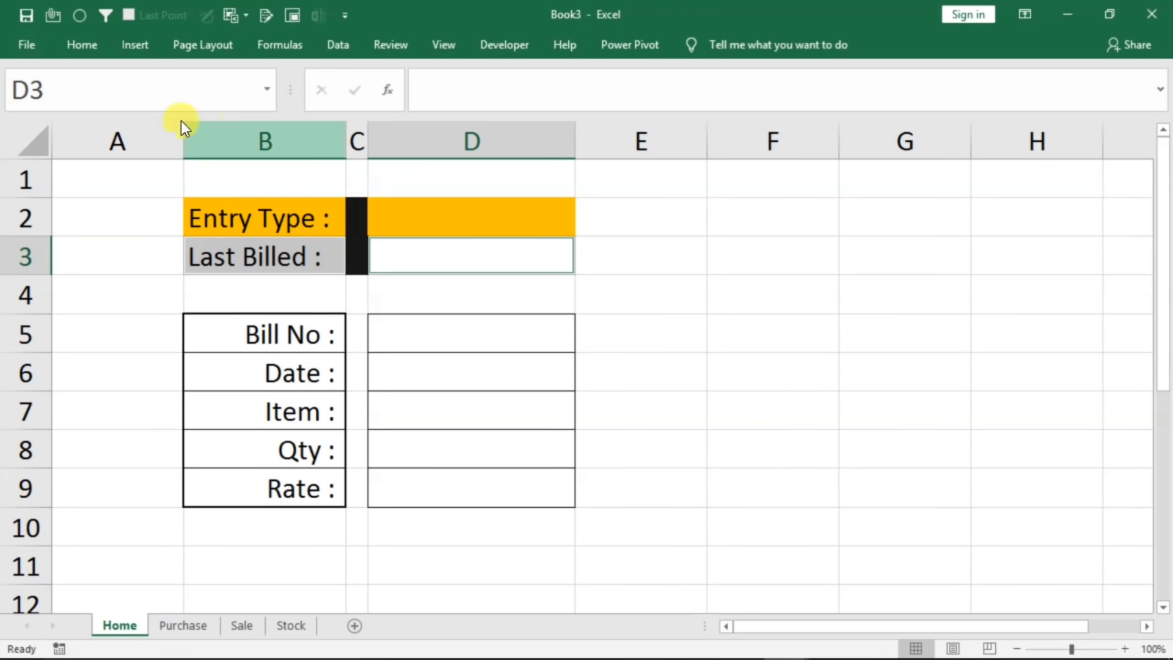
{"action": "left_click", "coordinate": [81, 48]}
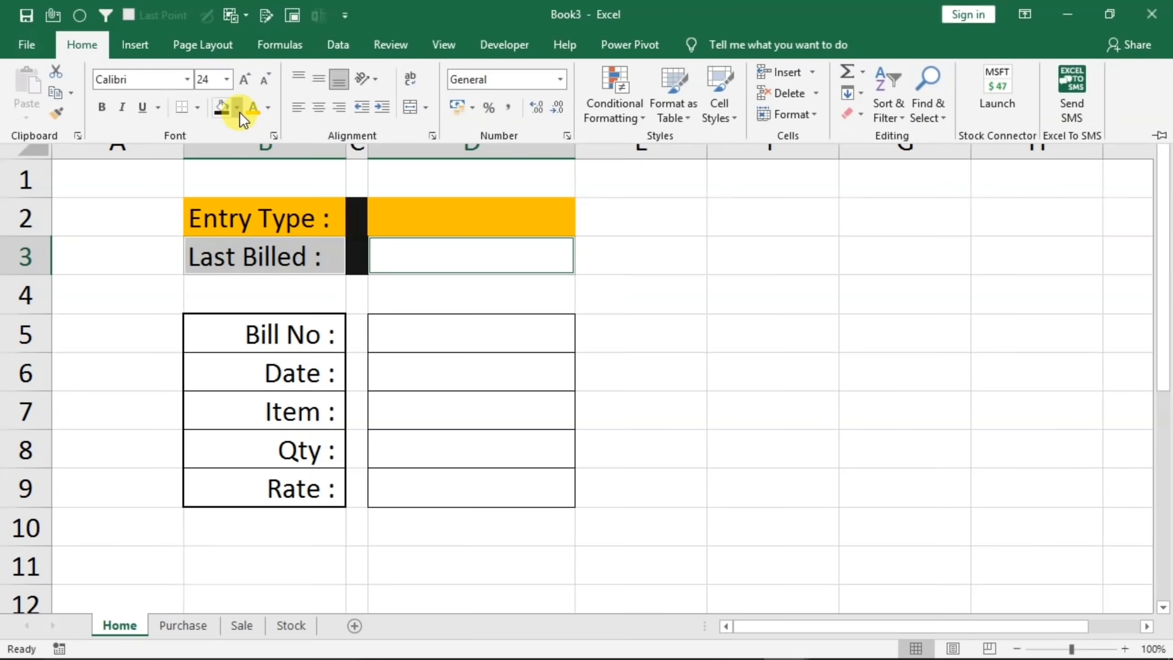
{"action": "left_click", "coordinate": [237, 108]}
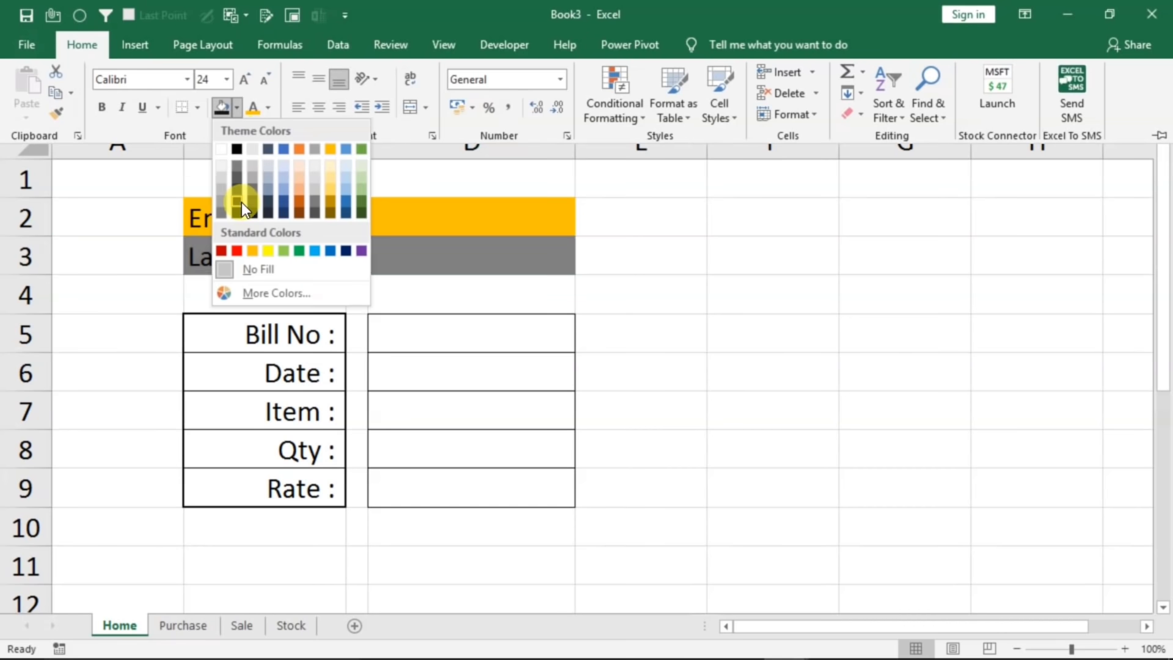
{"action": "left_click", "coordinate": [281, 182]}
{"action": "left_click", "coordinate": [378, 260]}
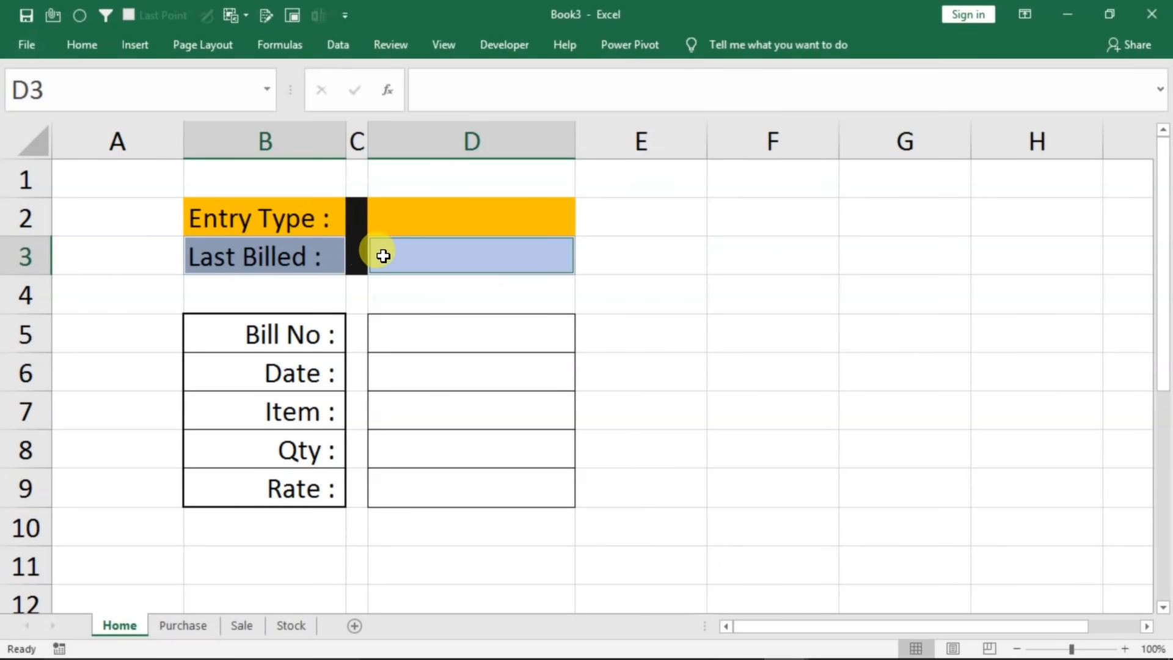
- Check the dropdown choices in the Entry Type cell and look over the Last Billed and Item cells
{"action": "left_click", "coordinate": [487, 212]}
{"action": "left_click", "coordinate": [583, 227]}
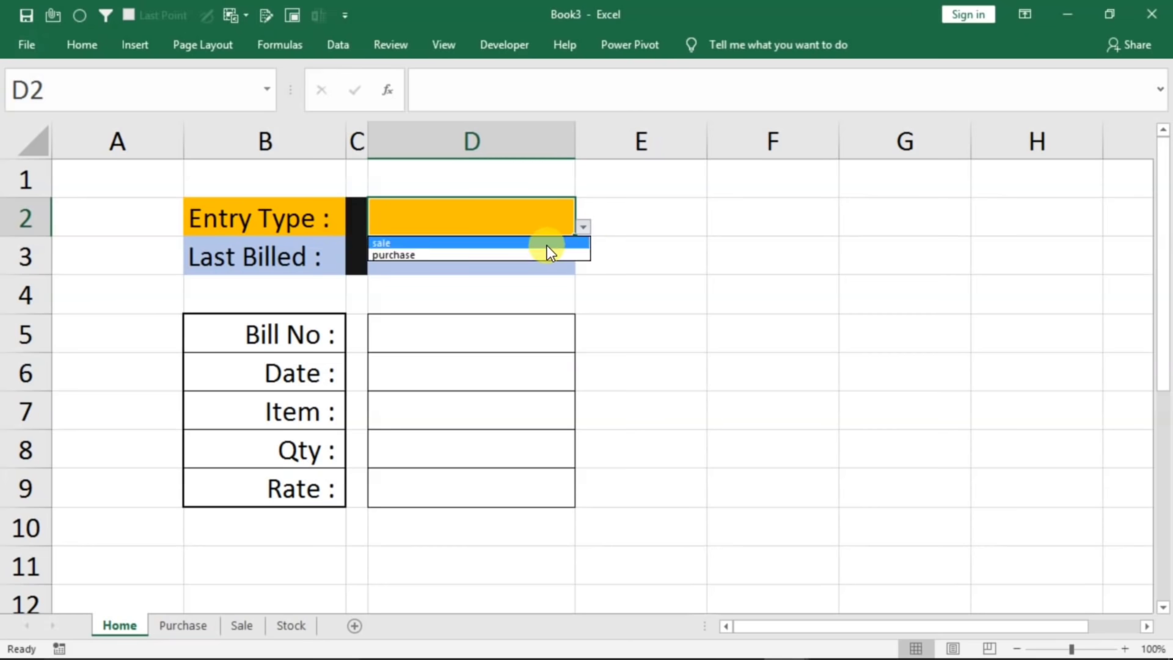
{"action": "left_click", "coordinate": [493, 268]}
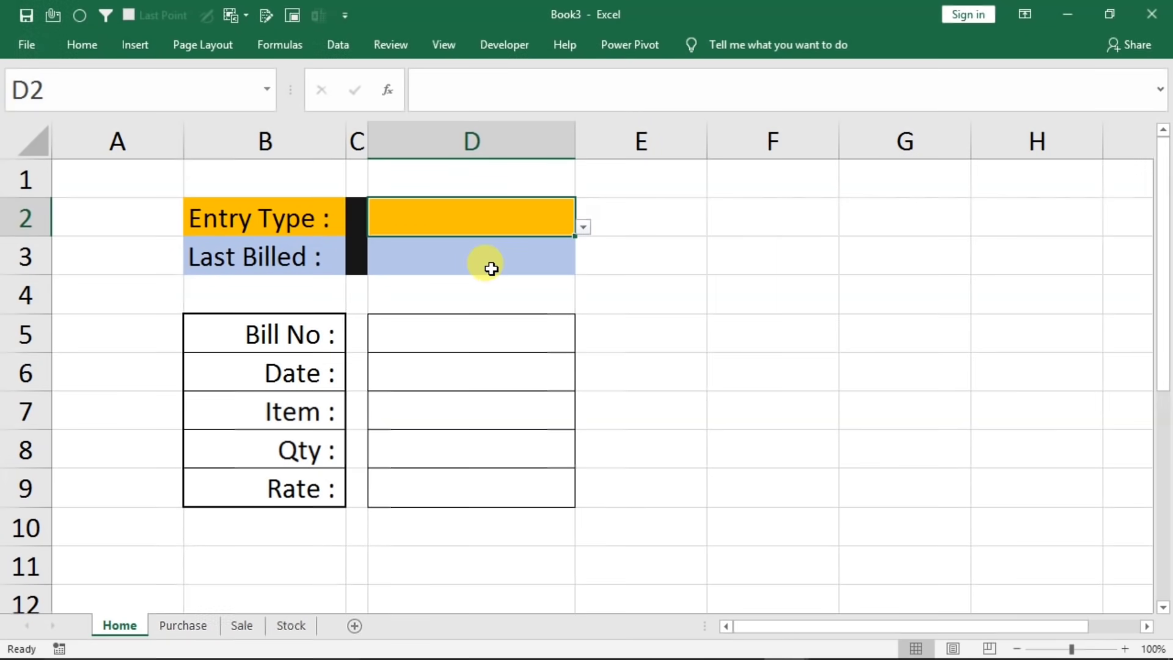
{"action": "left_click", "coordinate": [453, 263]}
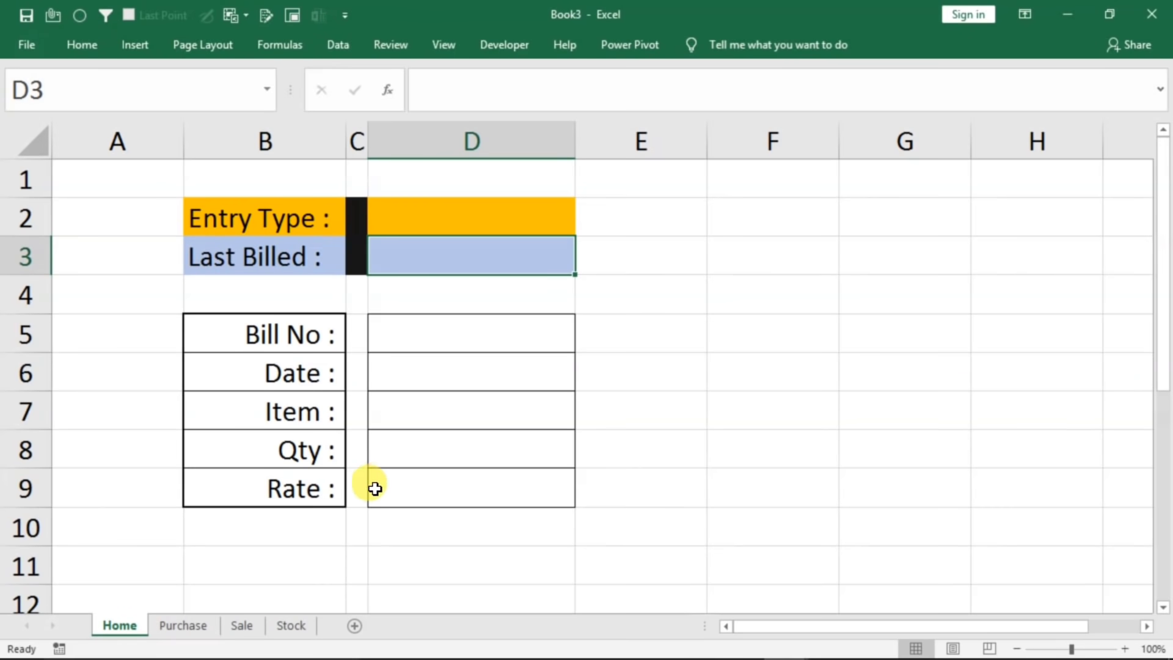
{"action": "left_click", "coordinate": [403, 424]}
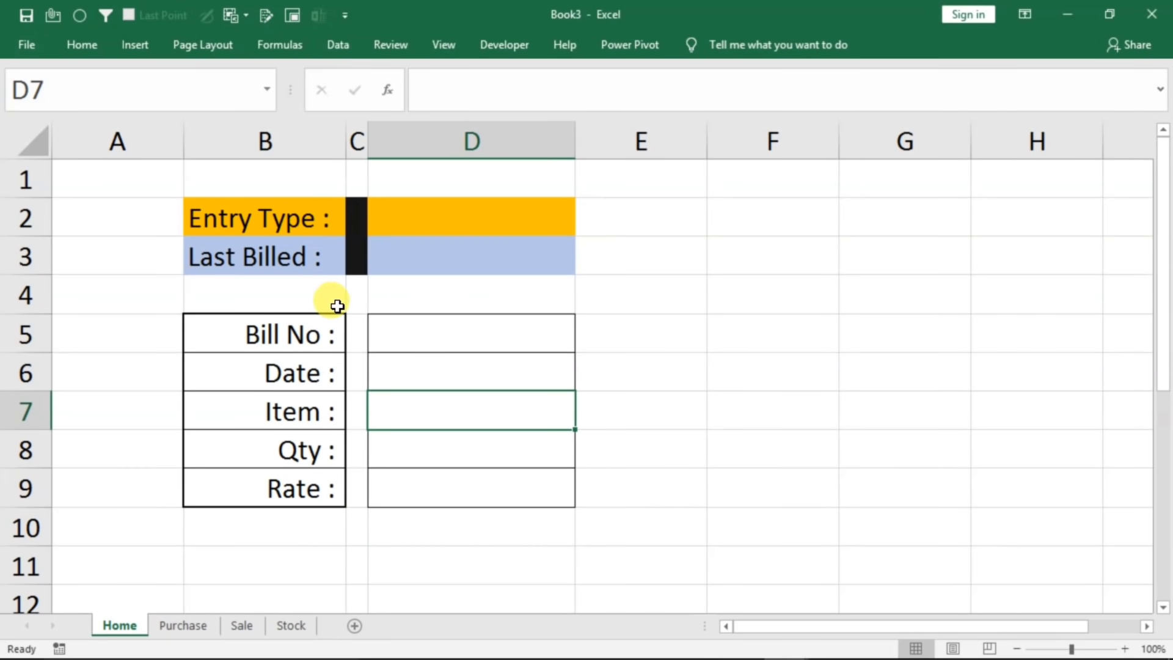
- Draw a rounded rectangle beside the entry form, spanning columns E to G at rows 5 and 6 of the Home sheet
{"action": "left_click", "coordinate": [449, 224]}
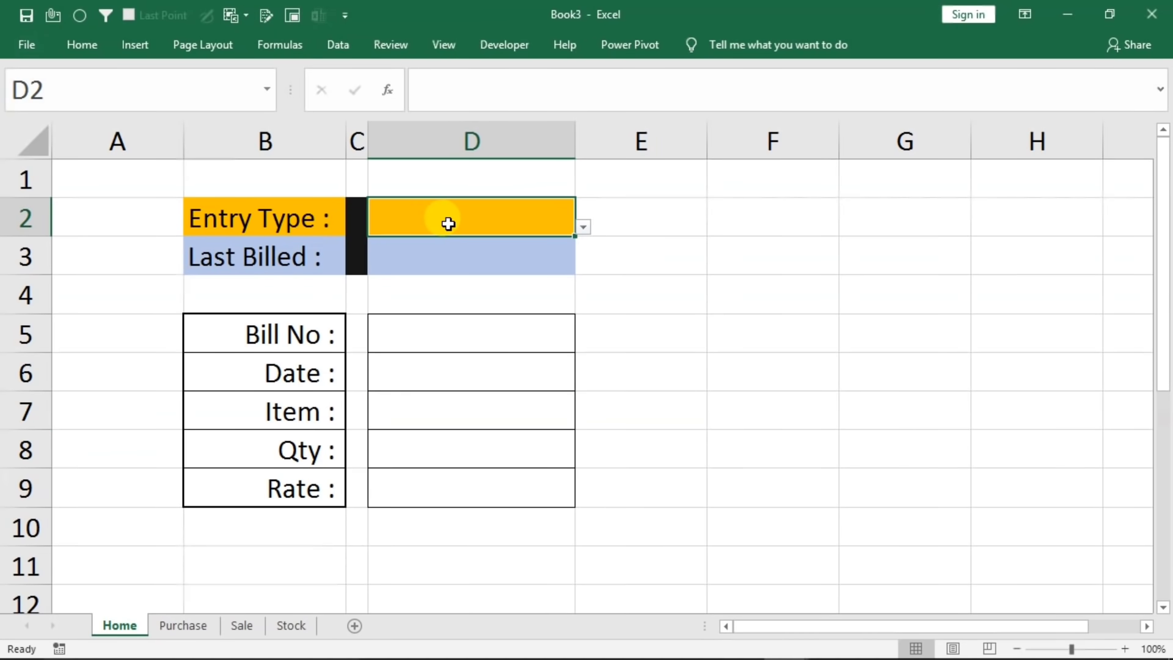
{"action": "left_click", "coordinate": [138, 44]}
{"action": "left_click", "coordinate": [223, 125]}
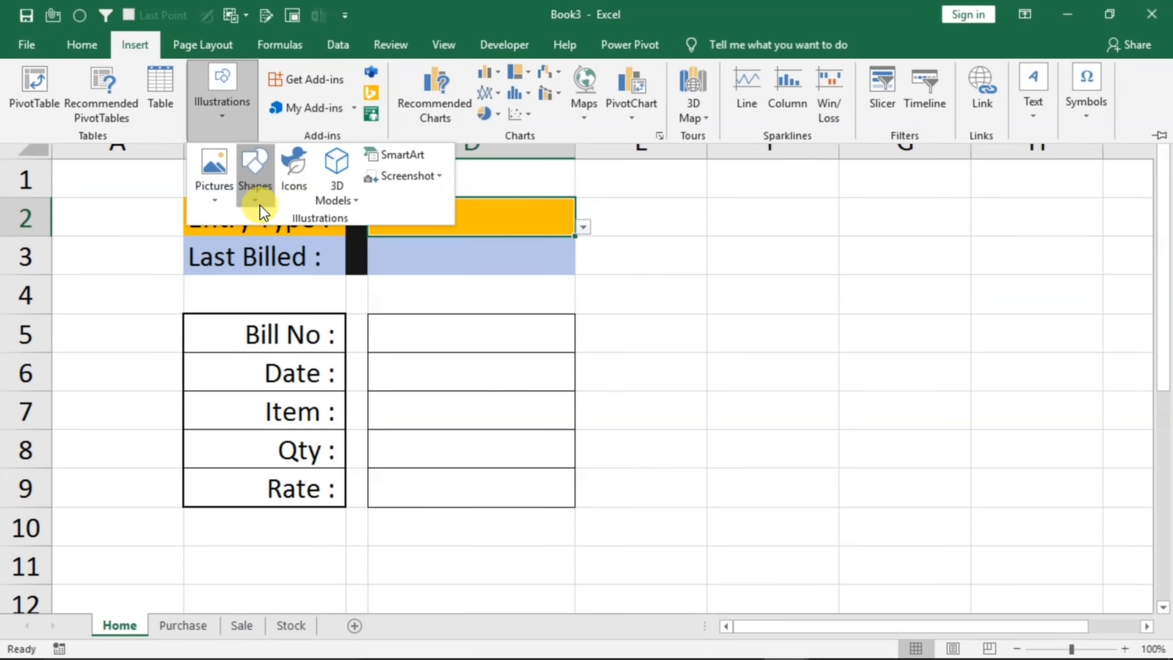
{"action": "left_click", "coordinate": [256, 183]}
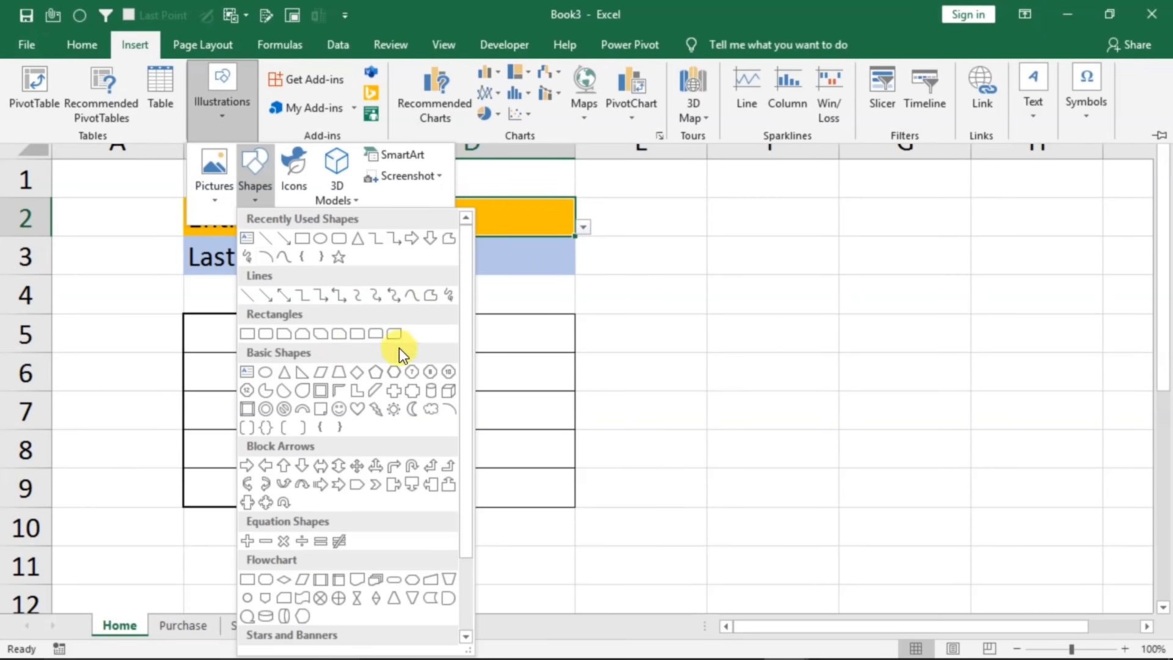
{"action": "left_click", "coordinate": [335, 243]}
{"action": "mouse_move", "coordinate": [676, 331]}
{"action": "left_mouse_down"}
{"action": "mouse_move", "coordinate": [777, 374]}
{"action": "mouse_move", "coordinate": [885, 386]}
{"action": "left_mouse_up"}
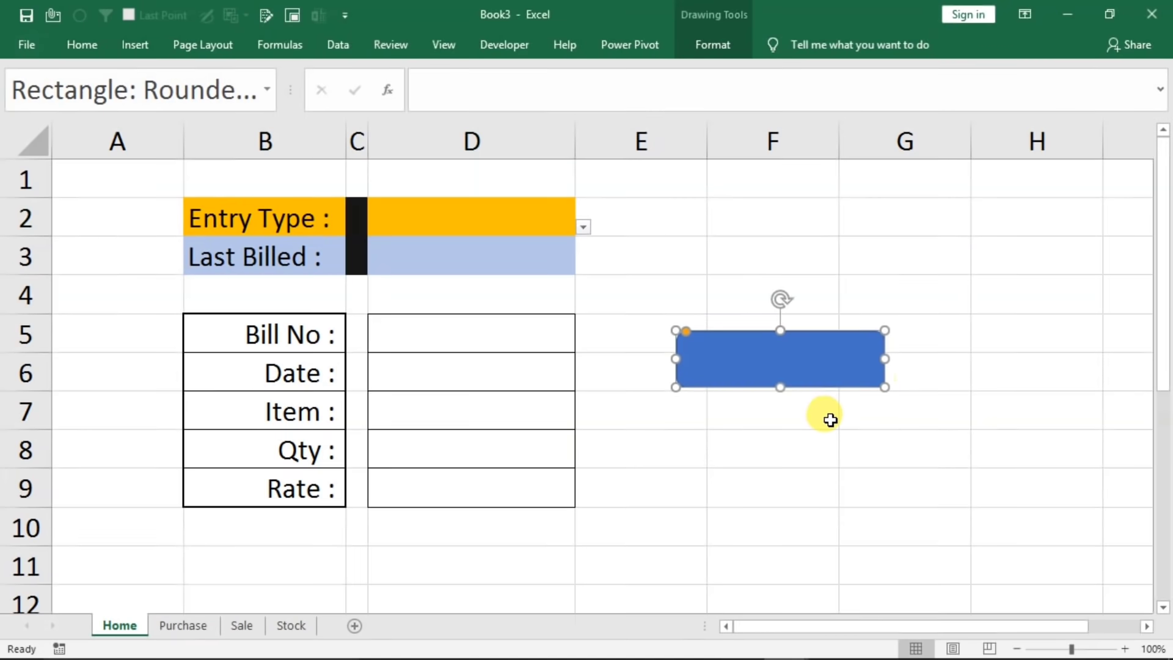
- Label the rounded rectangle "Purchase Entry" at 20 pt and shrink the shape to fit closely around the text
{"action": "type", "text": "Purchase Entry"}
{"action": "key", "text": "ctrl+a"}
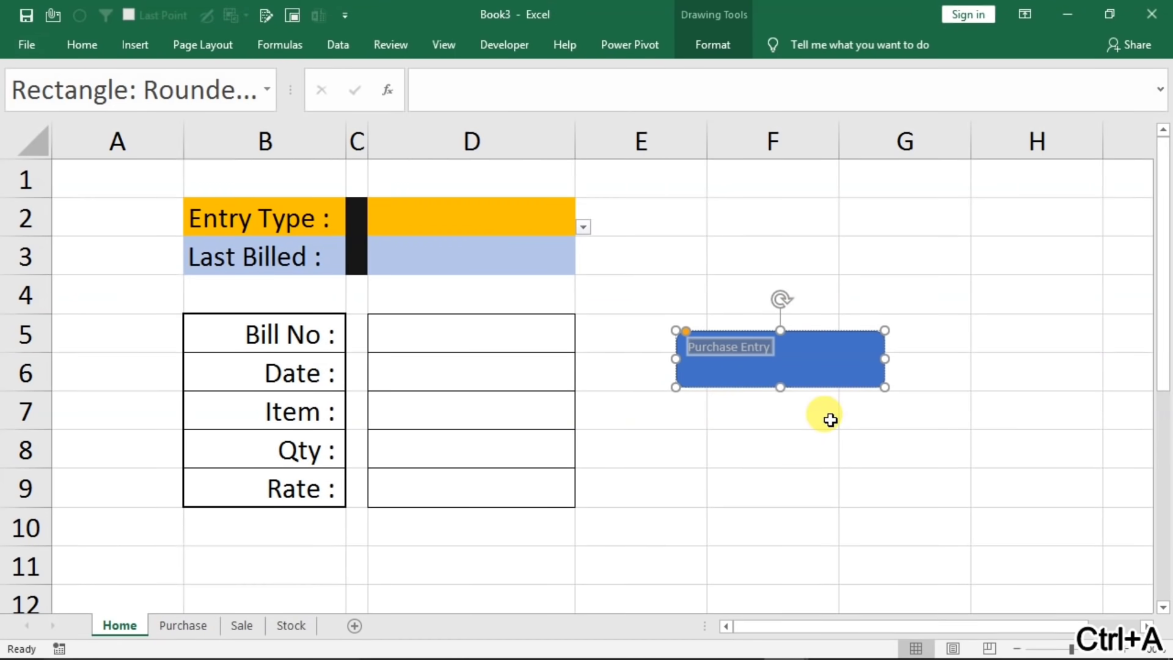
{"action": "key", "text": "ctrl+shift+period"}
{"action": "key", "text": "ctrl+shift+period"}
{"action": "key", "text": "ctrl+shift+period"}
{"action": "key", "text": "ctrl+shift+period"}
{"action": "key", "text": "ctrl+shift+period"}
{"action": "key", "text": "ctrl+shift+period"}
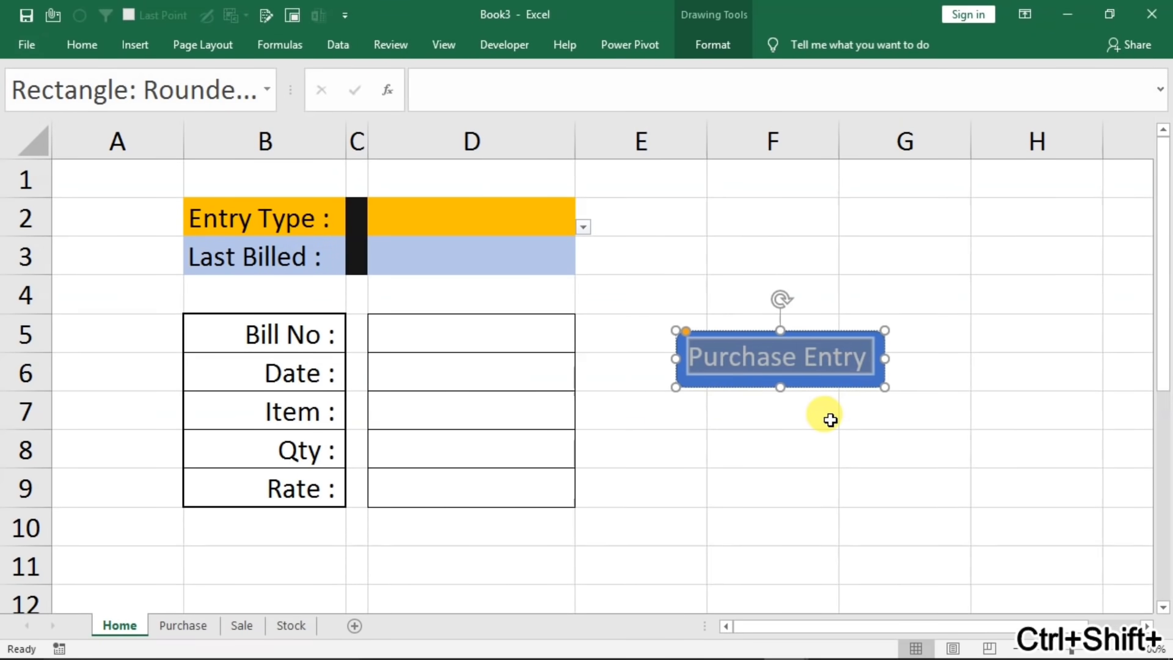
{"action": "key", "text": "ctrl+shift+comma"}
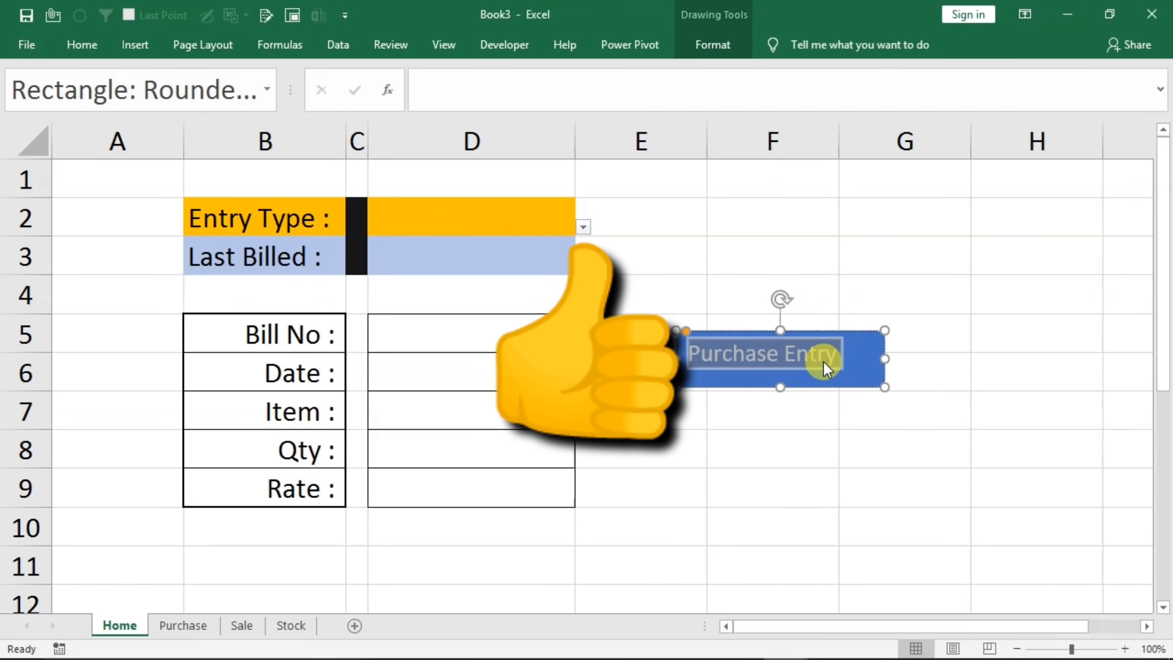
{"action": "left_click", "coordinate": [779, 362]}
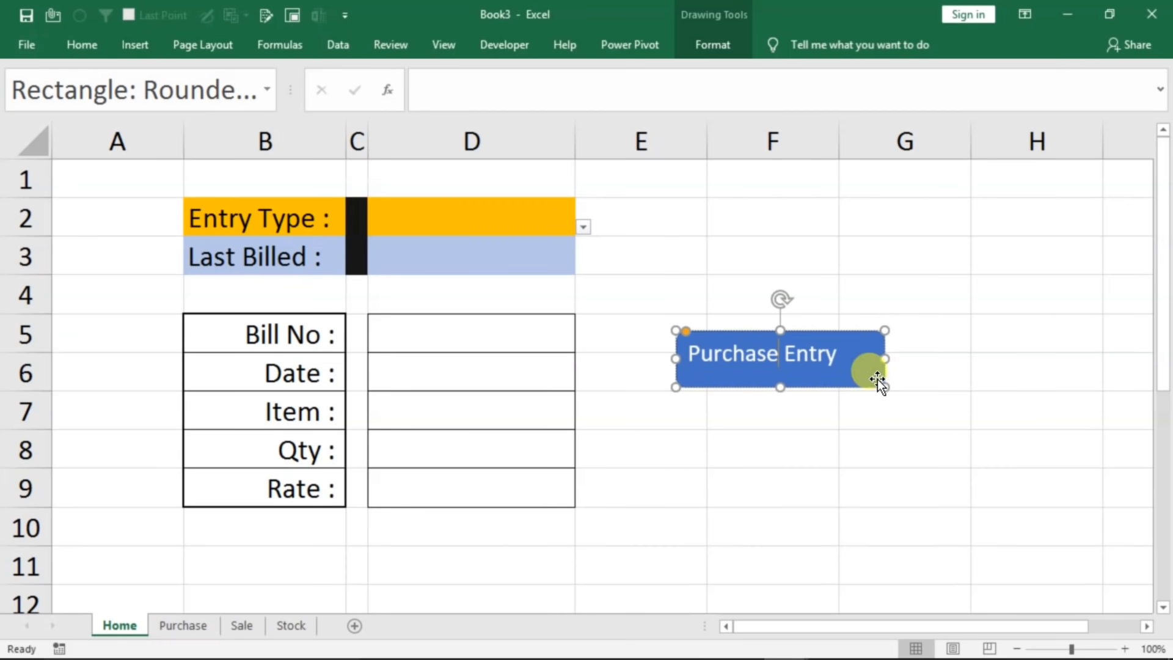
{"action": "left_click_drag", "start_coordinate": [885, 387], "coordinate": [863, 374]}
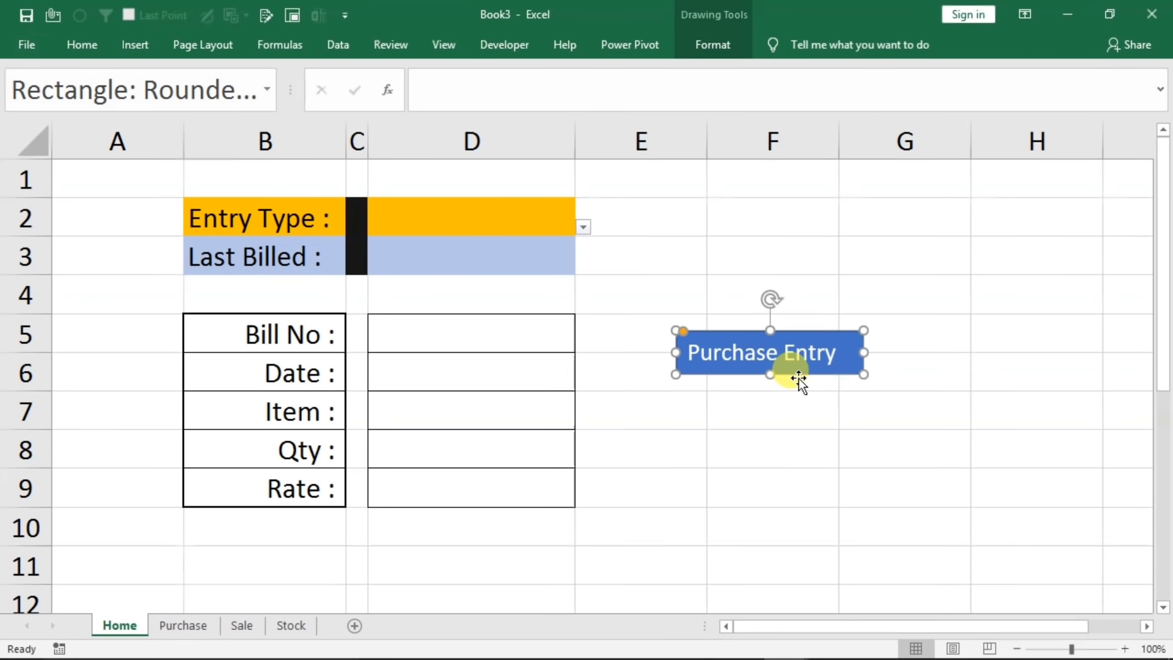
- Duplicate the Purchase Entry shape directly below it and change the copy's label to "Sale Entry"
{"action": "left_click_drag", "start_coordinate": [804, 385], "coordinate": [677, 421]}
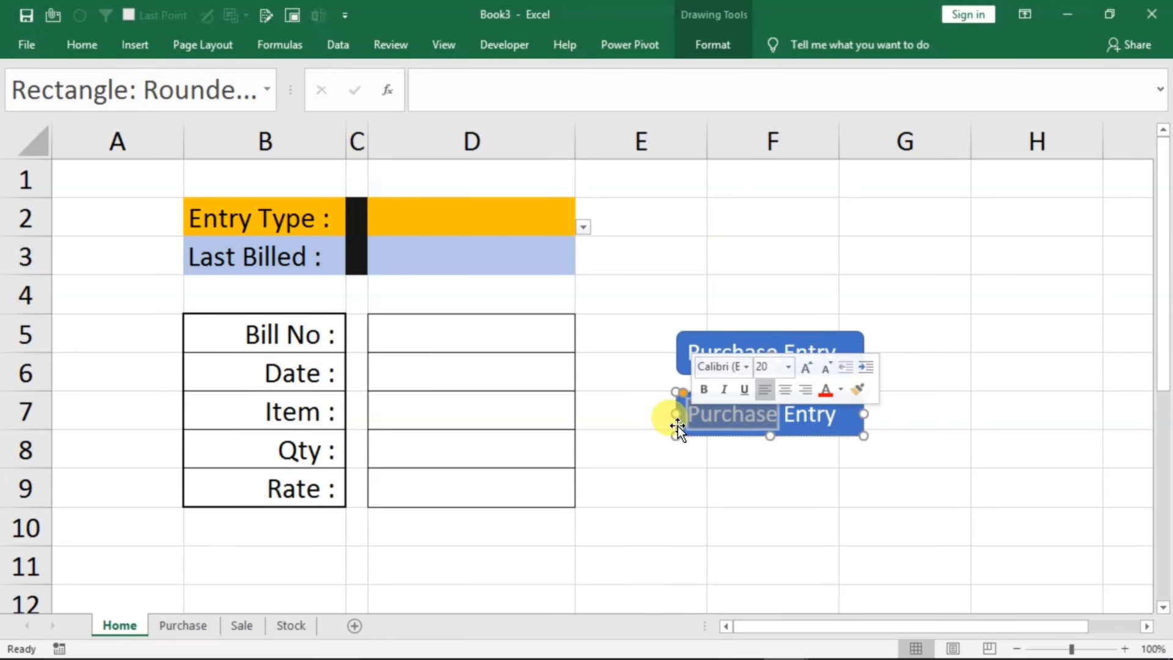
{"action": "type", "text": "Sale"}
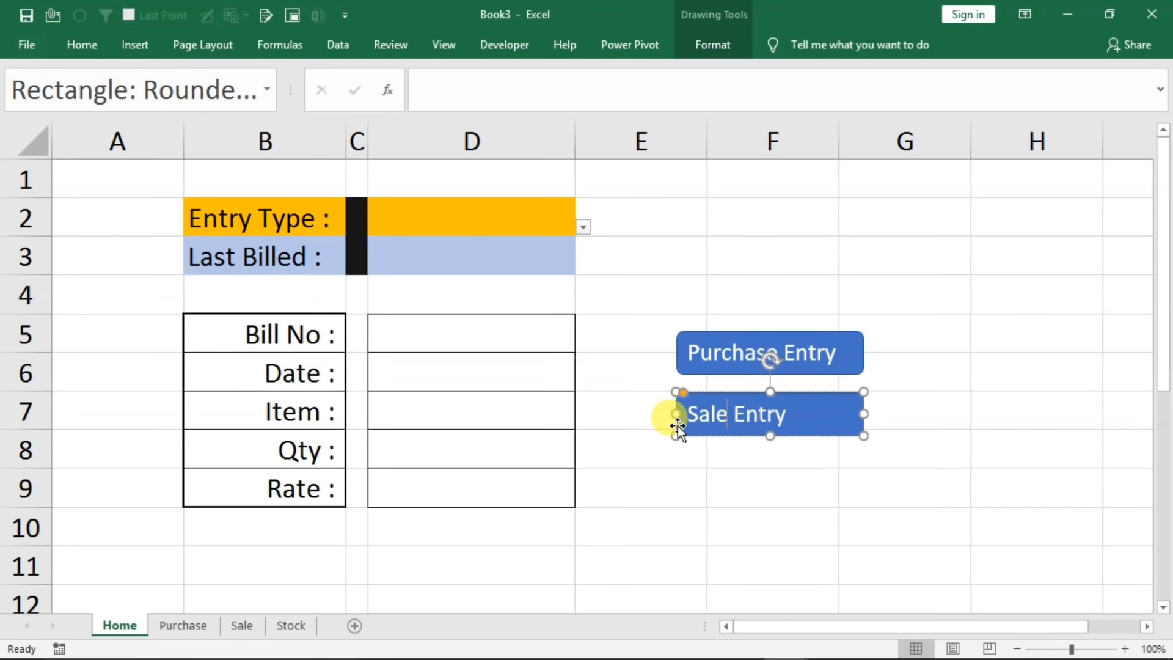
{"action": "left_click", "coordinate": [903, 479]}
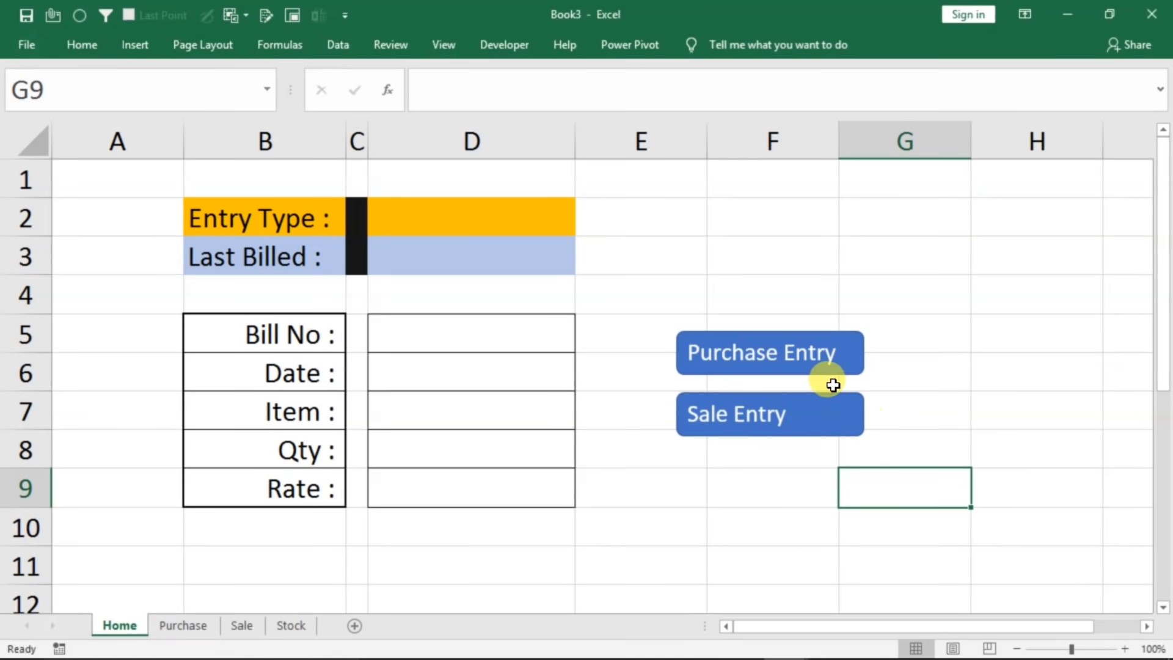
- Move the Purchase Entry and Sale Entry shapes side by side beneath the form, at rows 10 and 11
{"action": "left_click", "coordinate": [793, 365]}
{"action": "left_click_drag", "start_coordinate": [787, 376], "coordinate": [291, 574]}
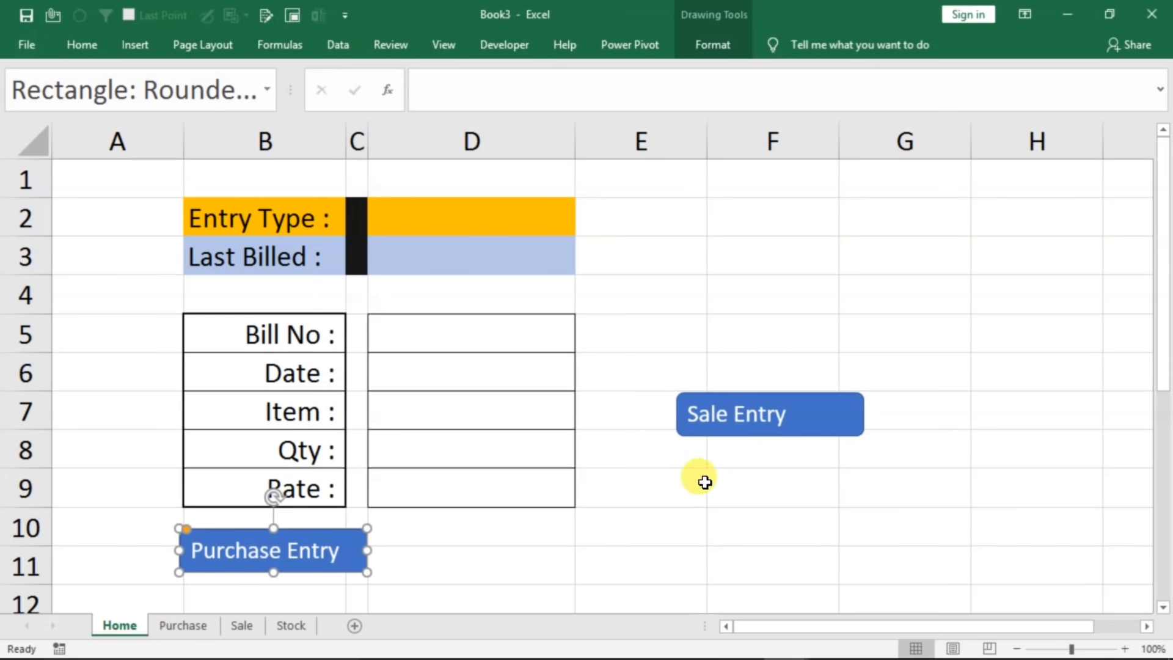
{"action": "left_click", "coordinate": [744, 414]}
{"action": "left_click_drag", "start_coordinate": [740, 441], "coordinate": [431, 573]}
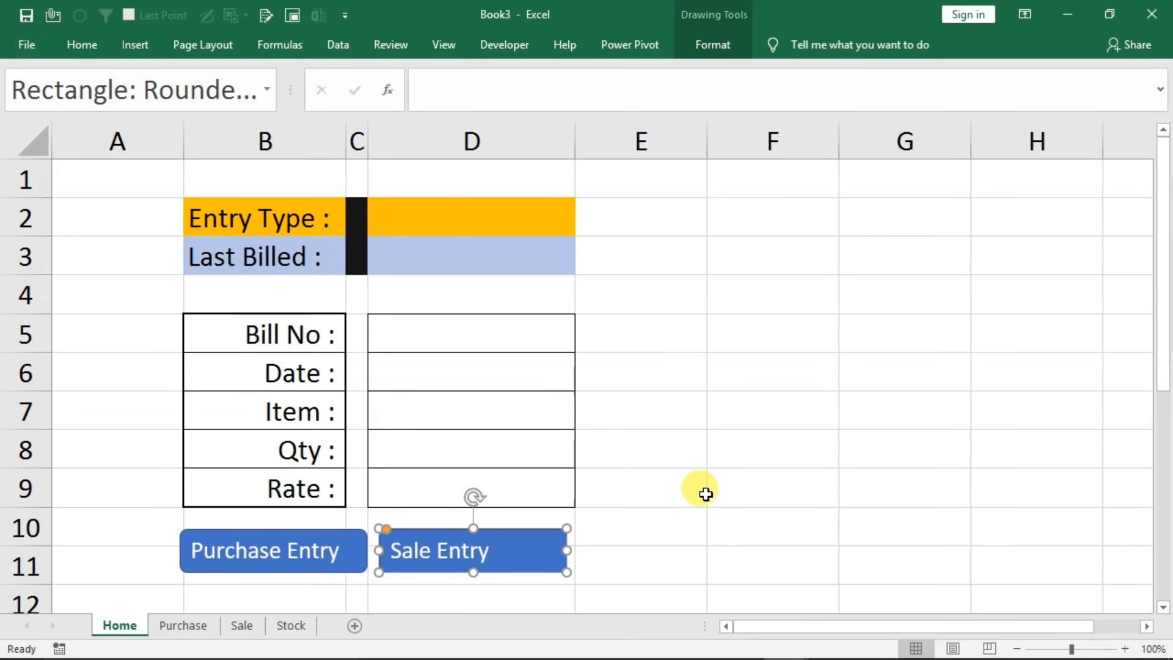
- Compare the Home form's entry cells with the header row B3:F3 on the Purchase sheet
{"action": "left_click_drag", "start_coordinate": [418, 341], "coordinate": [393, 458]}
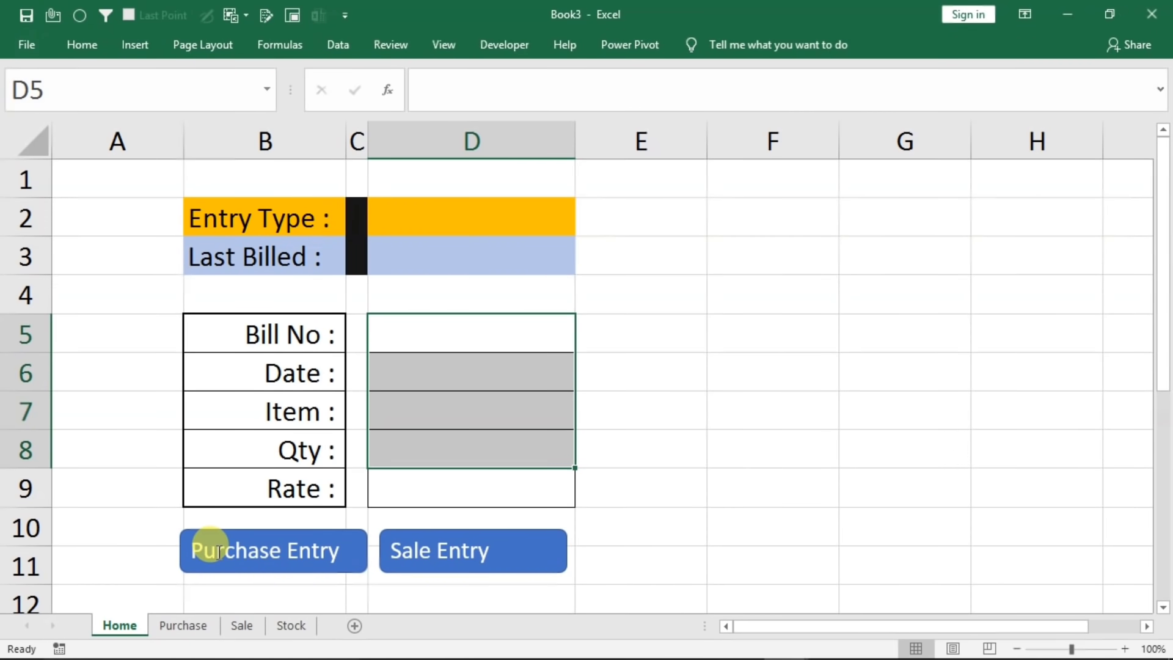
{"action": "left_click", "coordinate": [184, 625]}
{"action": "left_click_drag", "start_coordinate": [241, 255], "coordinate": [719, 250]}
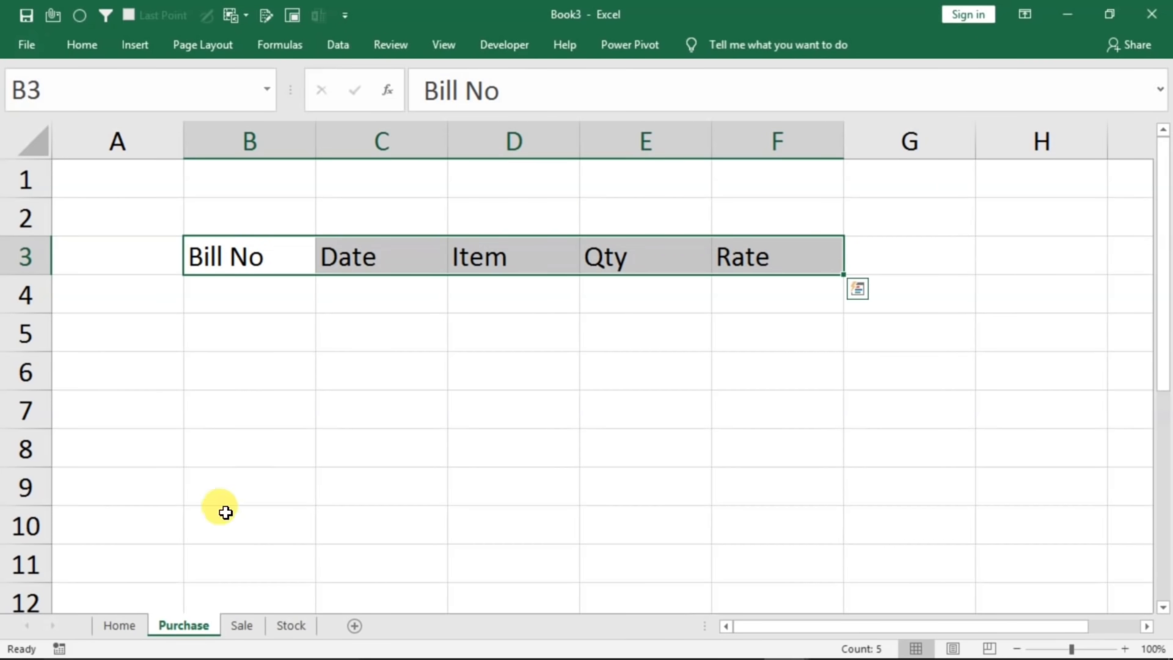
{"action": "left_click", "coordinate": [112, 630]}
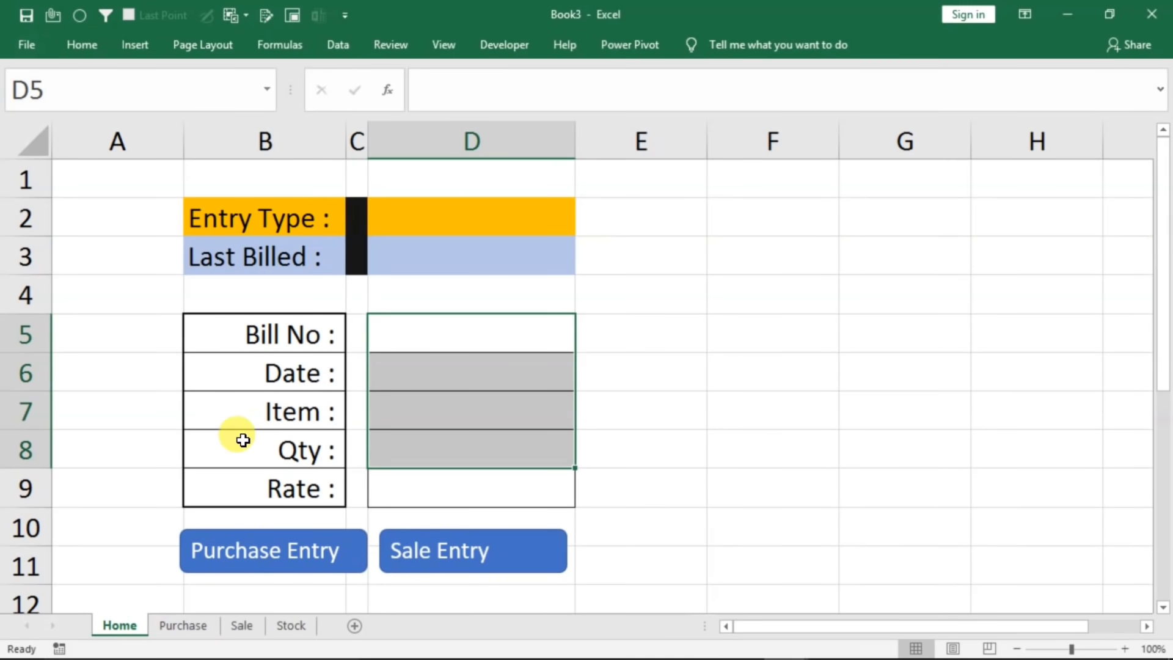
- Convert the range B3:F5 on the Purchase sheet into a table with headers
{"action": "left_click", "coordinate": [173, 624]}
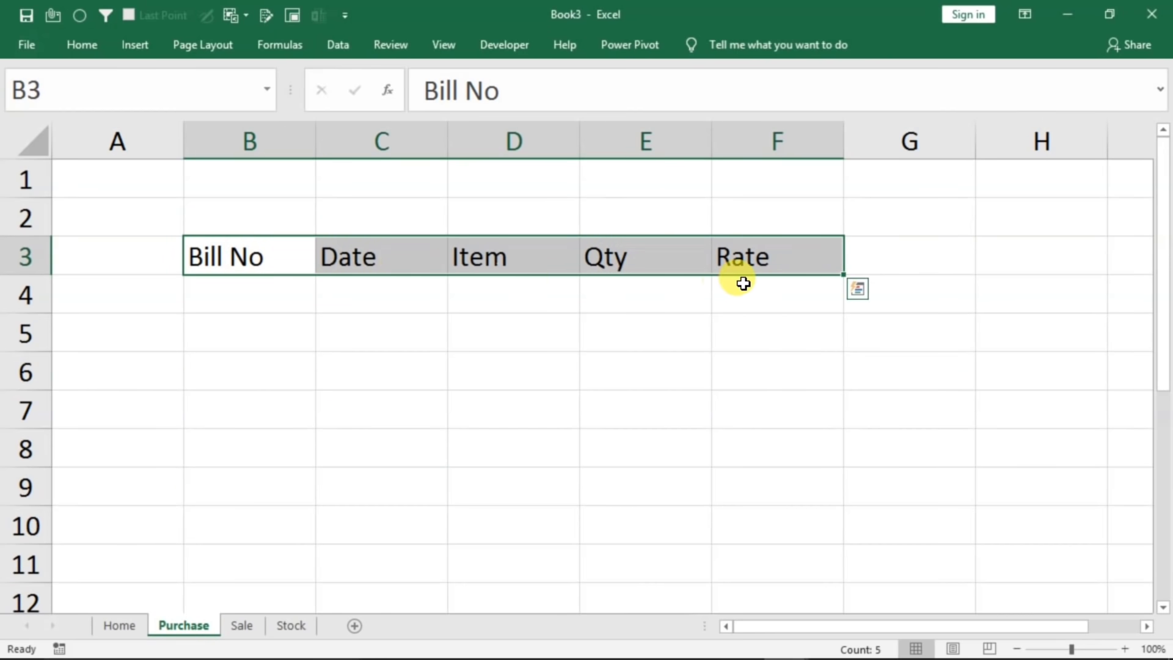
{"action": "left_click", "coordinate": [362, 361]}
{"action": "left_click_drag", "start_coordinate": [205, 259], "coordinate": [754, 328]}
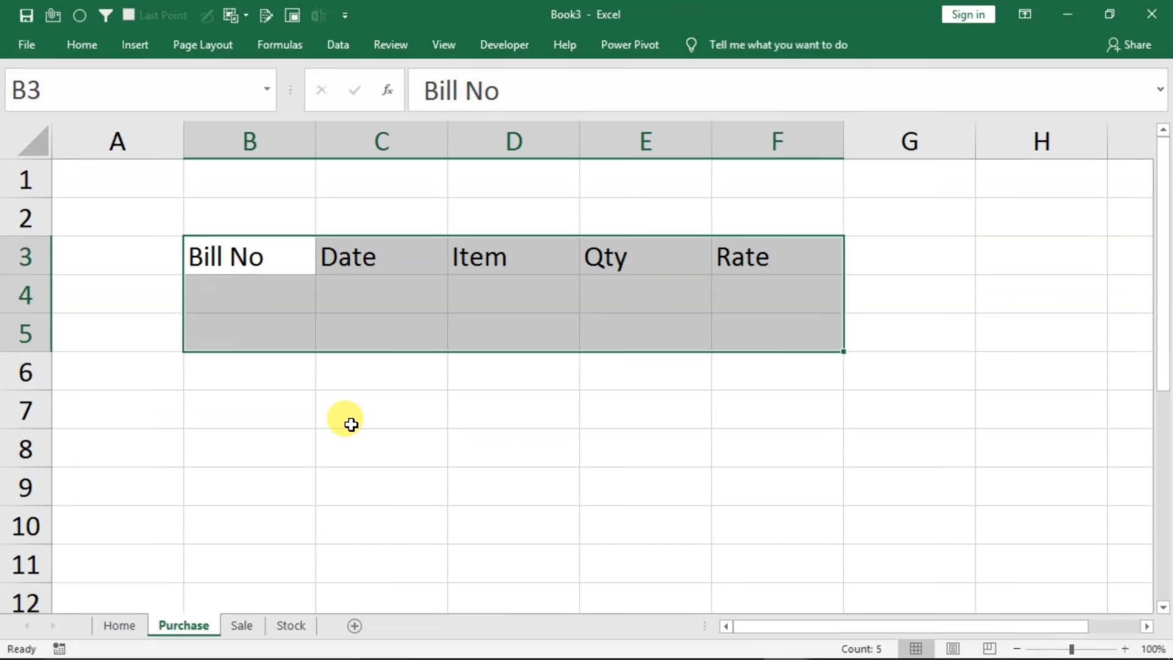
{"action": "key", "text": "ctrl+t"}
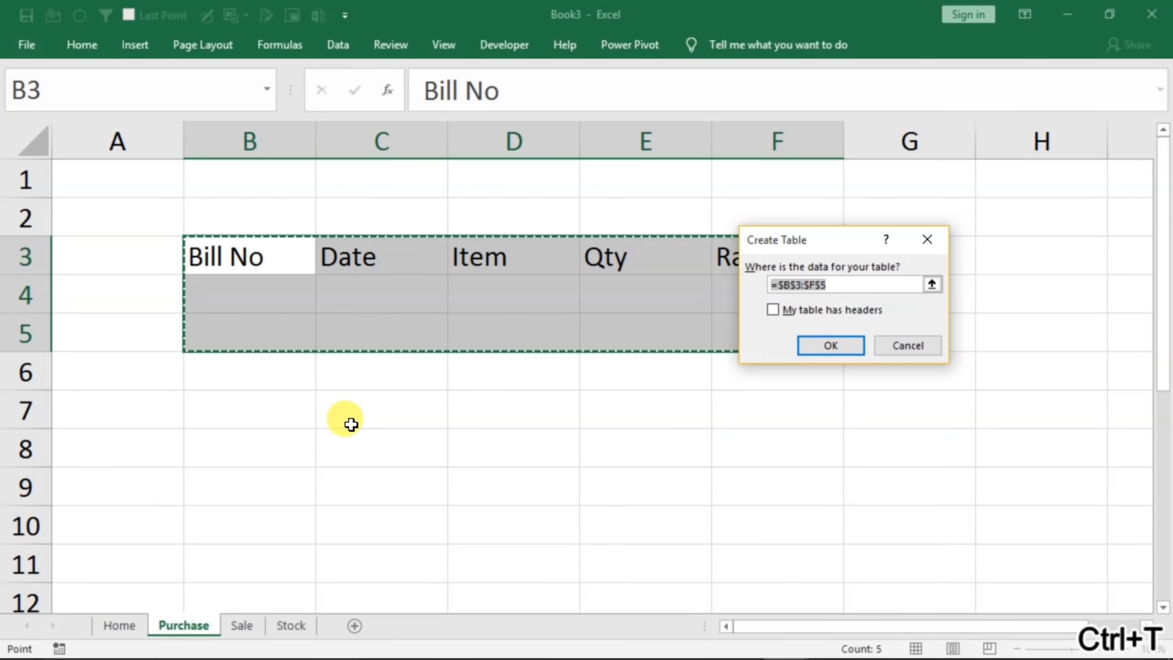
{"action": "left_click", "coordinate": [774, 310]}
{"action": "left_click", "coordinate": [811, 346]}
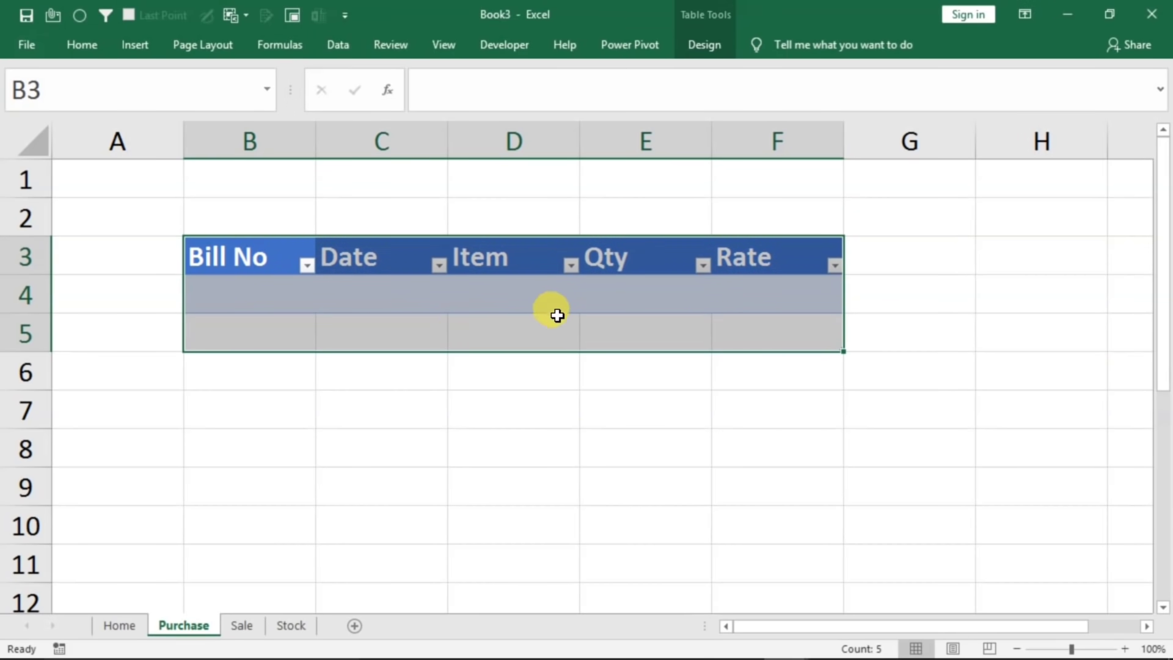
{"action": "left_click", "coordinate": [369, 320]}
- Merge and center B1:F2 above the Purchase table and enter the title "Purchase Entry"
{"action": "left_click_drag", "start_coordinate": [300, 182], "coordinate": [732, 214]}
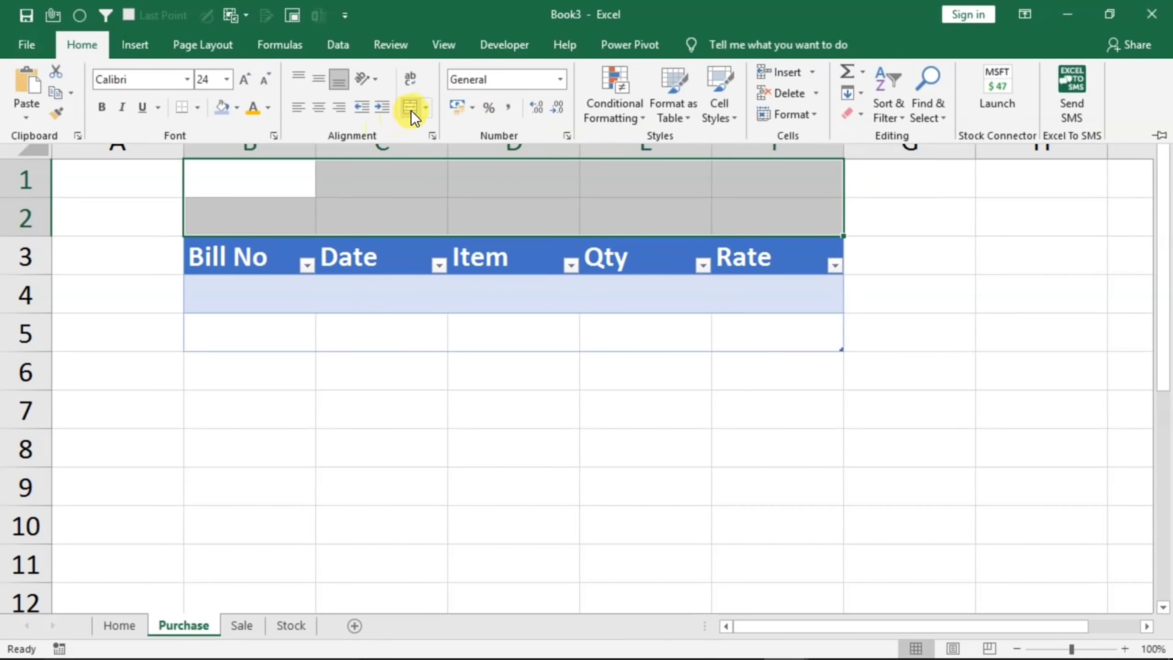
{"action": "left_click", "coordinate": [410, 109]}
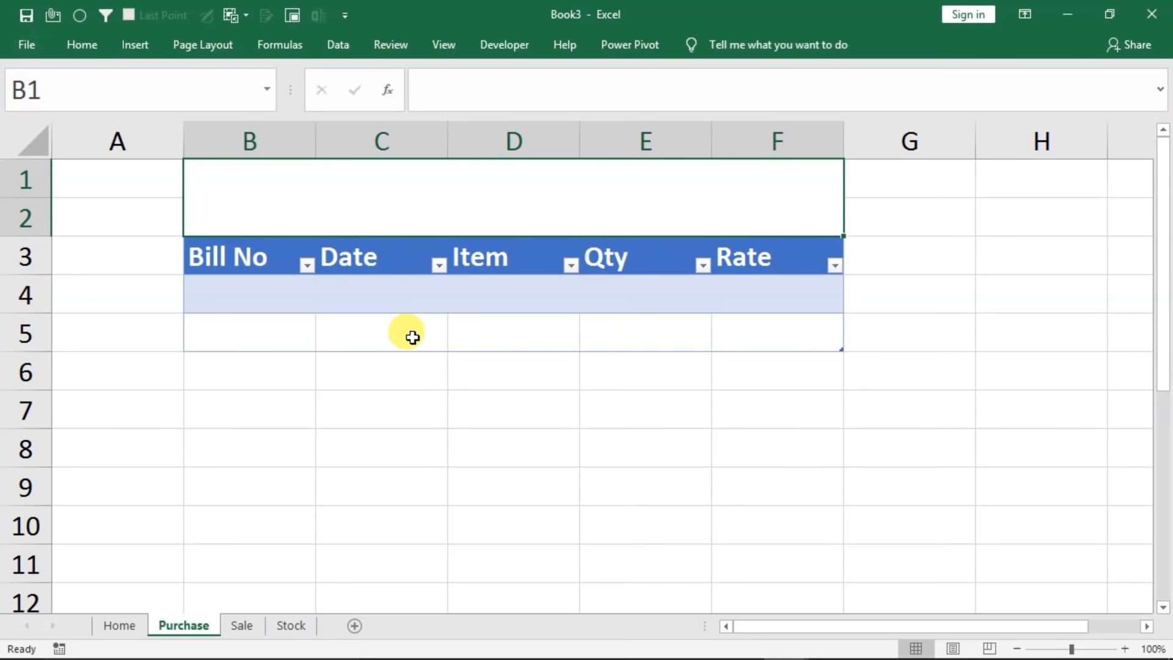
{"action": "type", "text": "Purchase"}
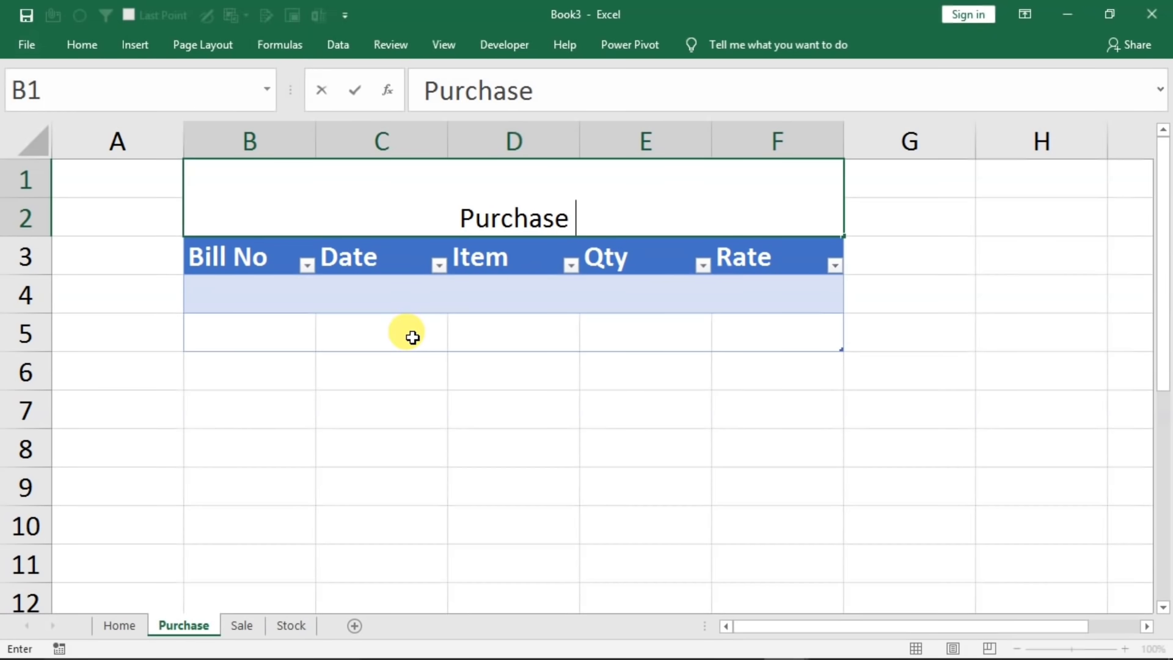
{"action": "type", "text": "Entry"}
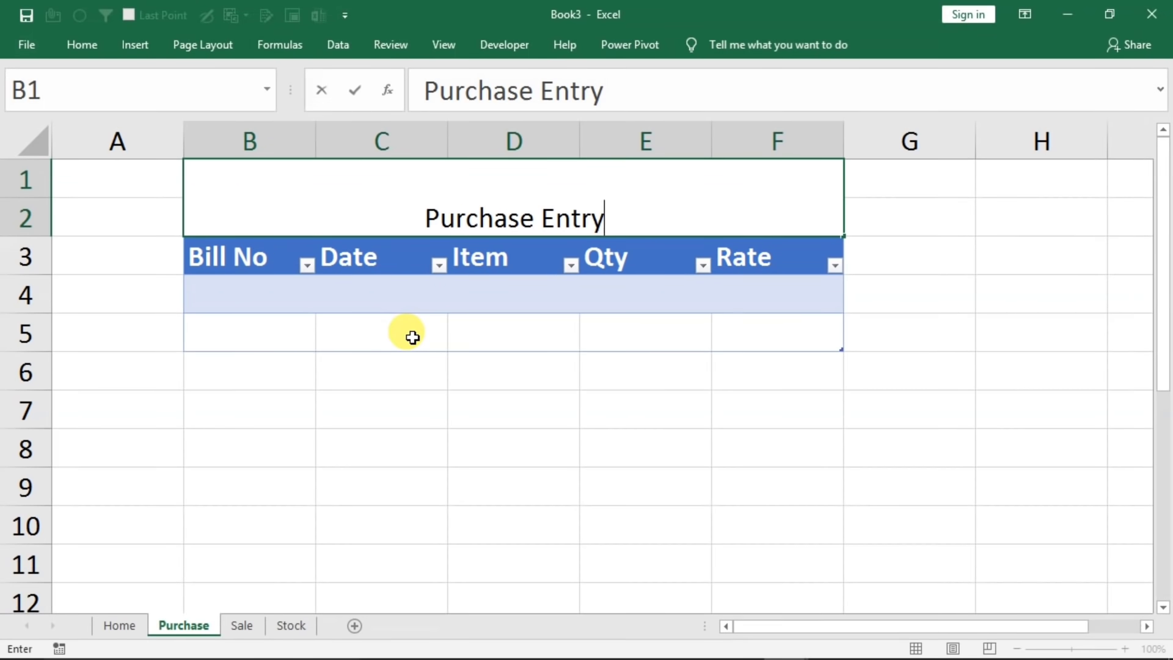
{"action": "left_click", "coordinate": [503, 405]}
- Enlarge the Purchase Entry title to 36 pt and align it vertically to the middle of its cell
{"action": "left_click", "coordinate": [379, 208]}
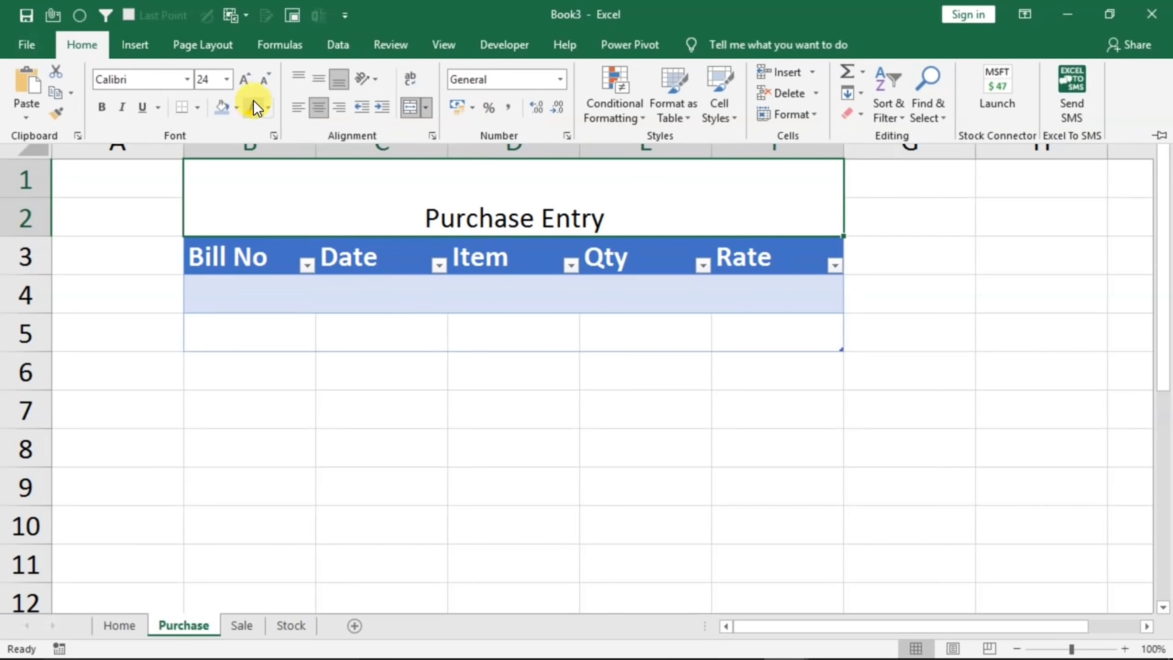
{"action": "left_click", "coordinate": [251, 79]}
{"action": "left_click", "coordinate": [250, 79]}
{"action": "left_click", "coordinate": [251, 79]}
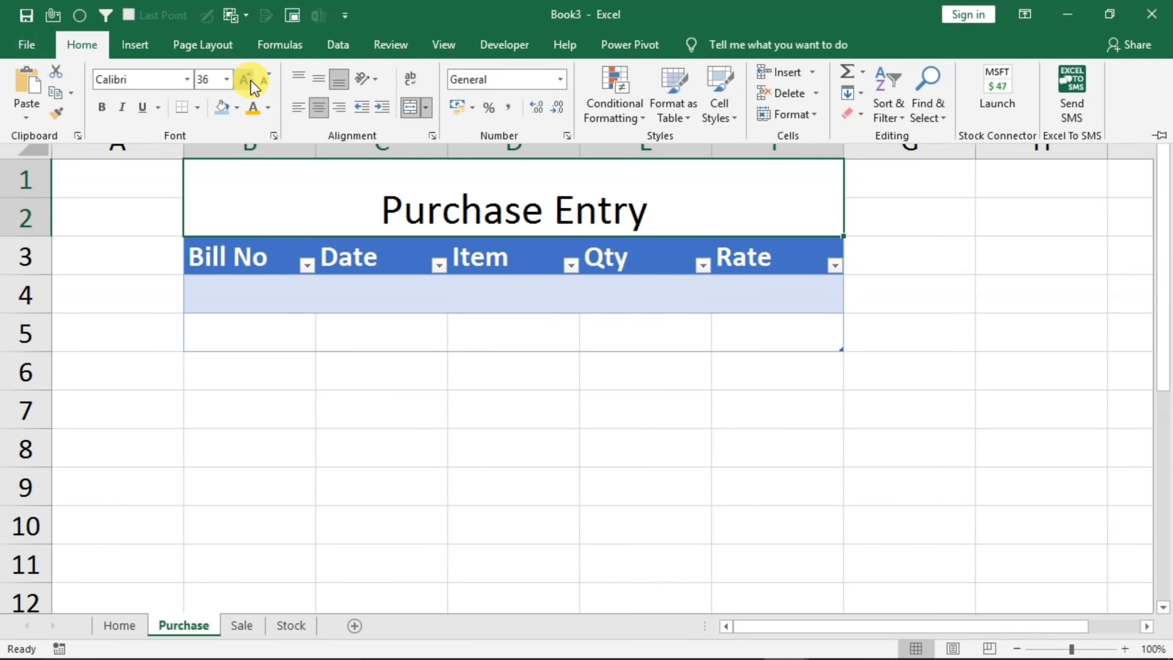
{"action": "left_click", "coordinate": [321, 78]}
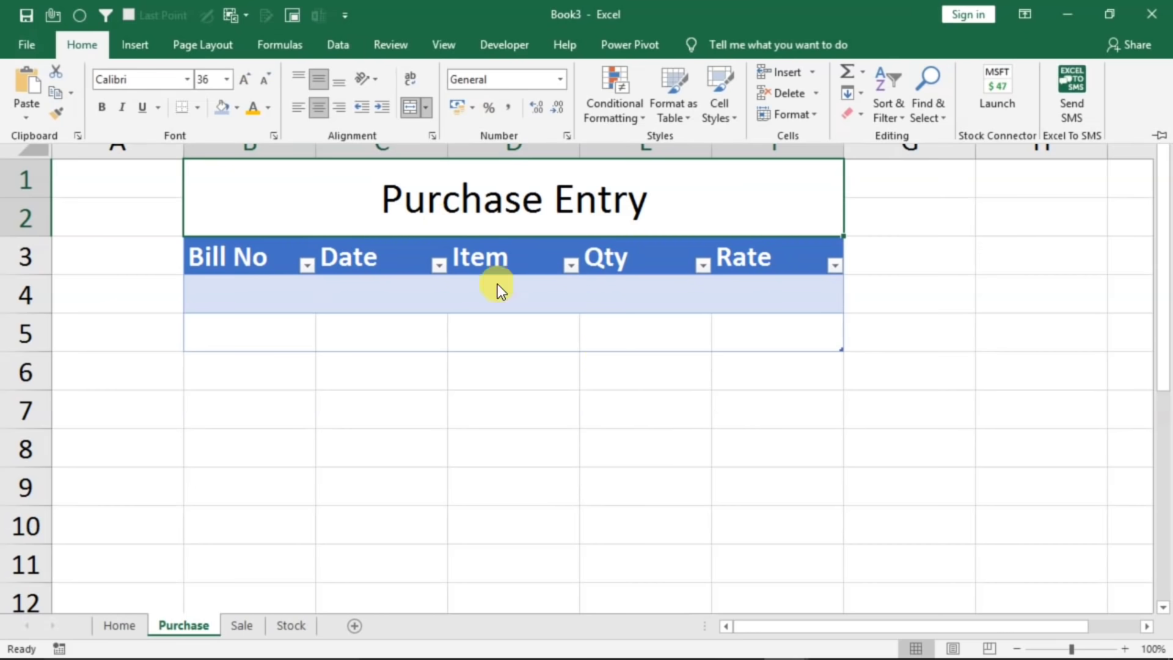
- Fill the Purchase Entry title cell with a near-black theme colour and make its text bold and standard orange
{"action": "left_click", "coordinate": [237, 108]}
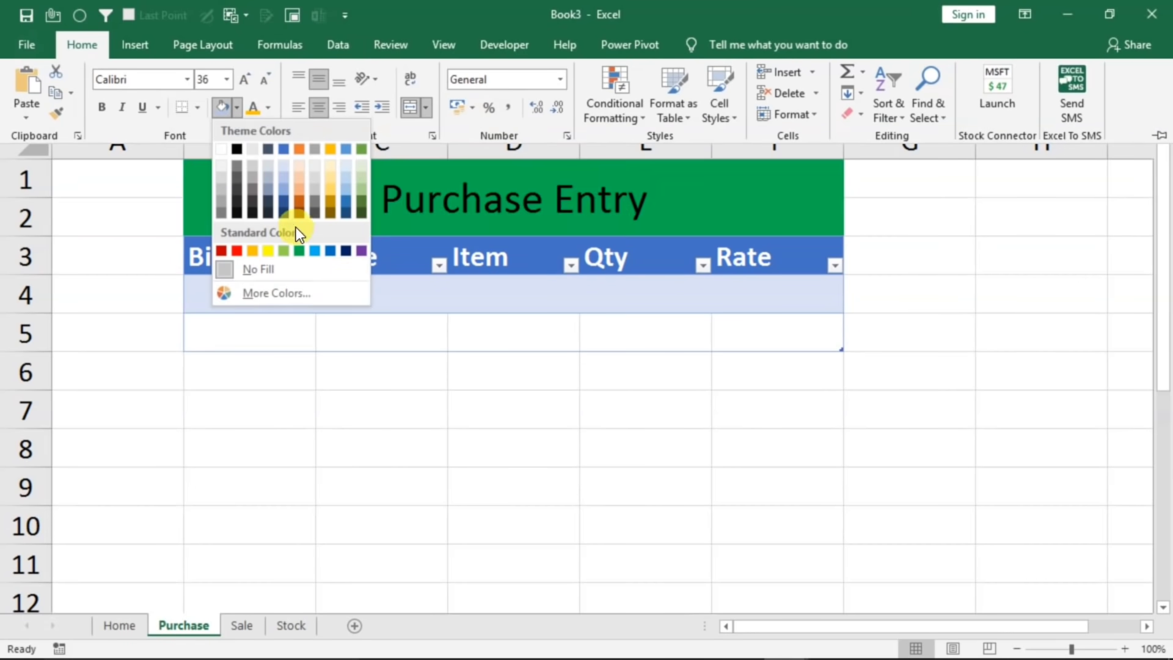
{"action": "left_click", "coordinate": [237, 196]}
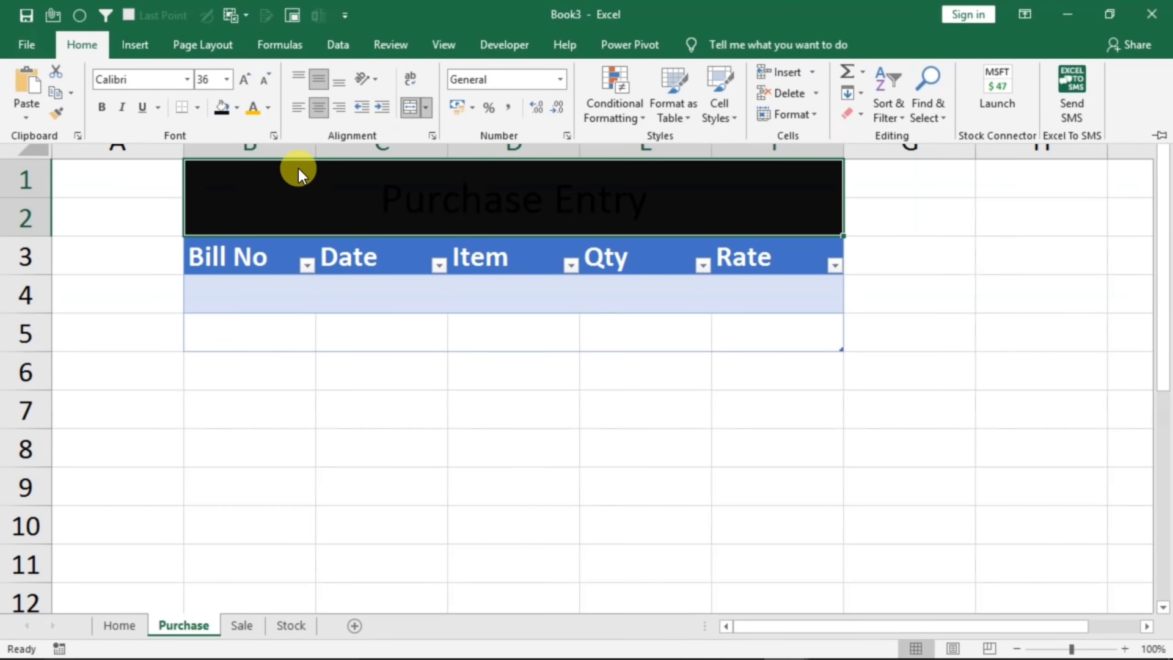
{"action": "left_click", "coordinate": [268, 108]}
{"action": "left_click", "coordinate": [287, 273]}
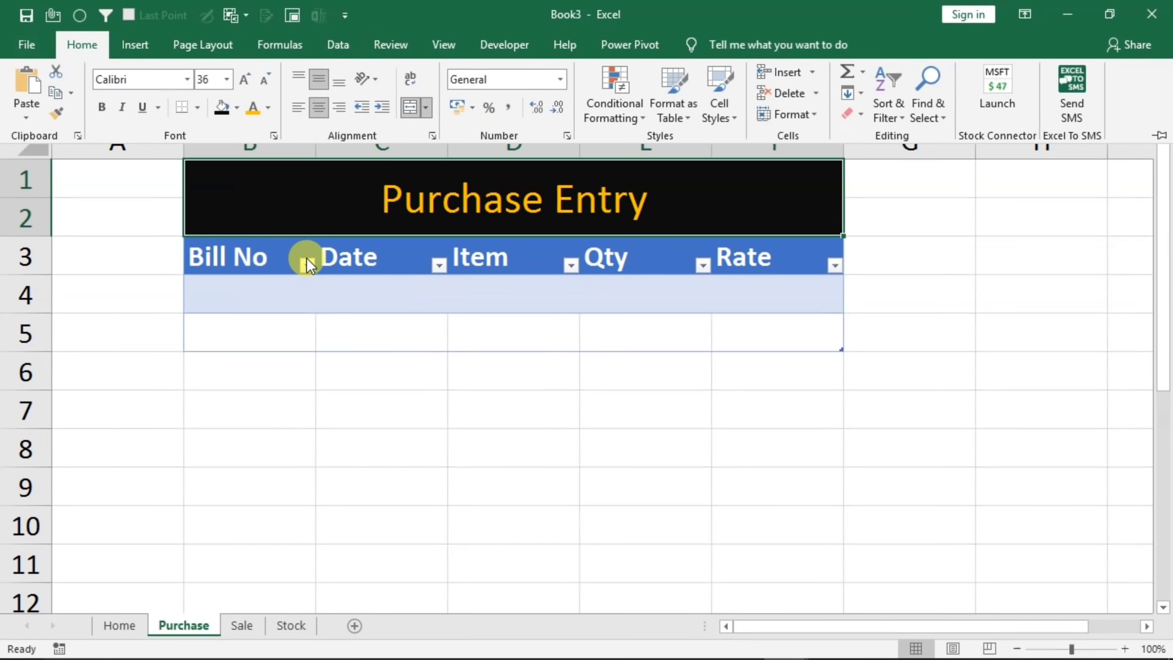
{"action": "left_click", "coordinate": [104, 107]}
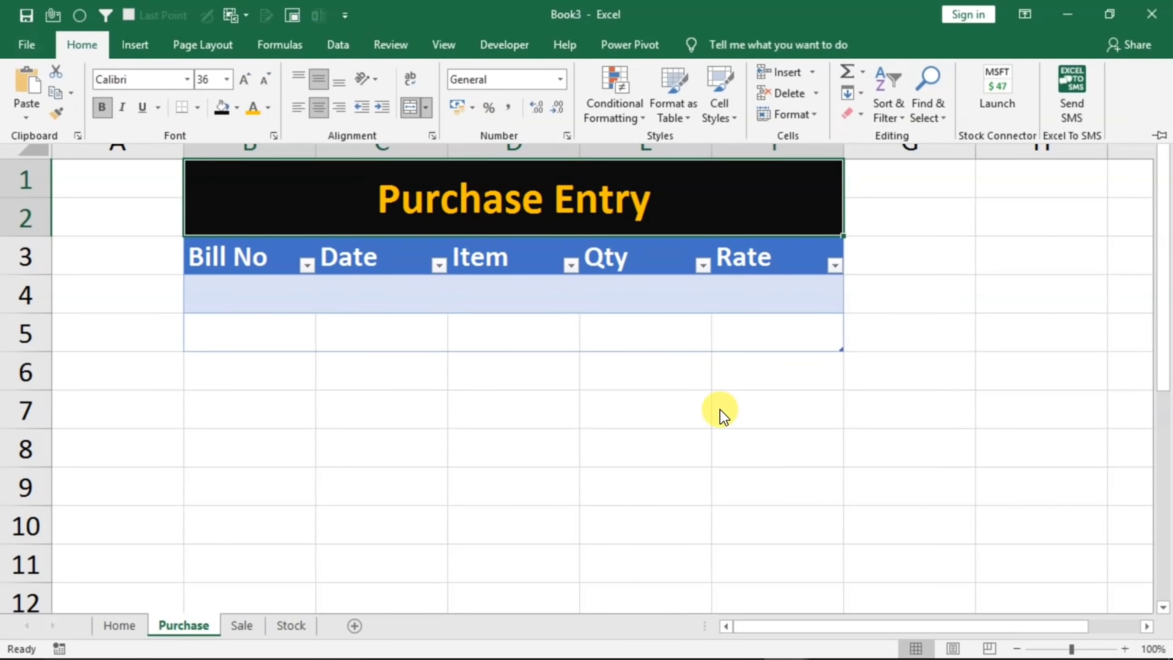
{"action": "left_click", "coordinate": [728, 416]}
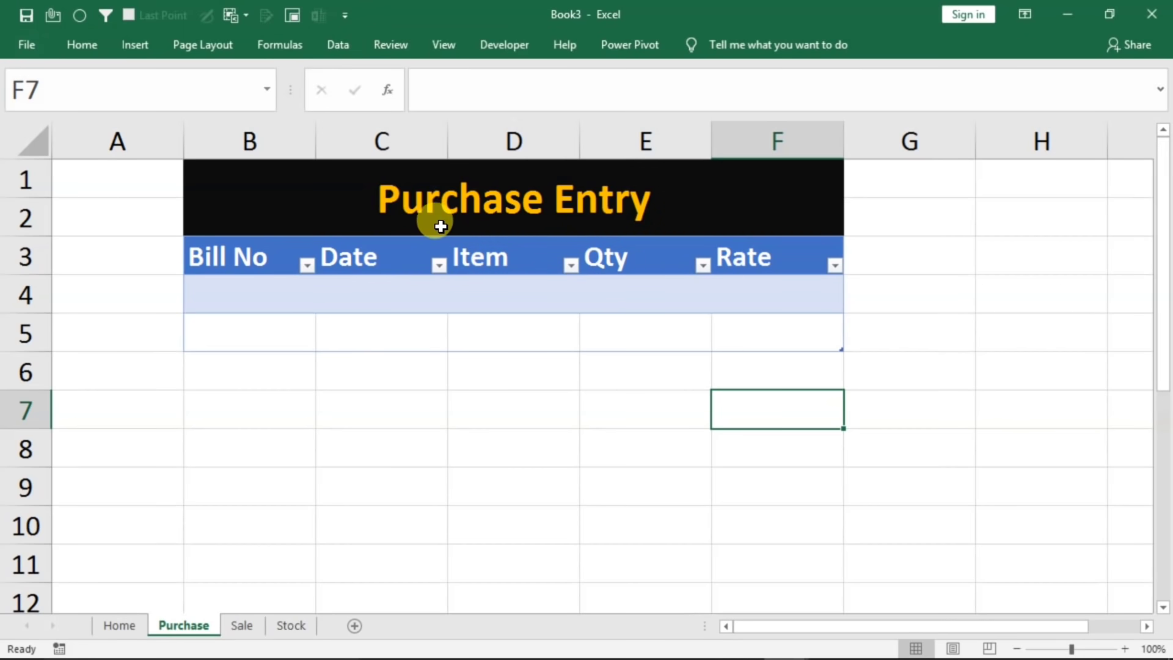
- Turn off the banded row shading of the table on the Purchase sheet
{"action": "left_click", "coordinate": [349, 326]}
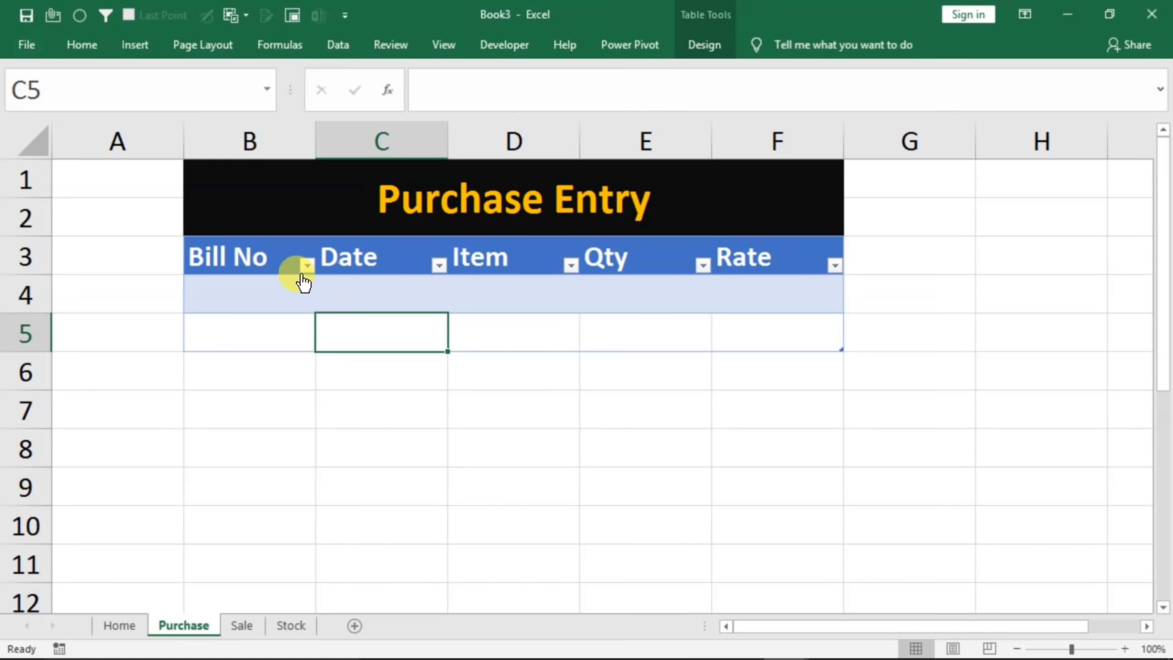
{"action": "left_click", "coordinate": [385, 438]}
{"action": "left_click", "coordinate": [286, 301]}
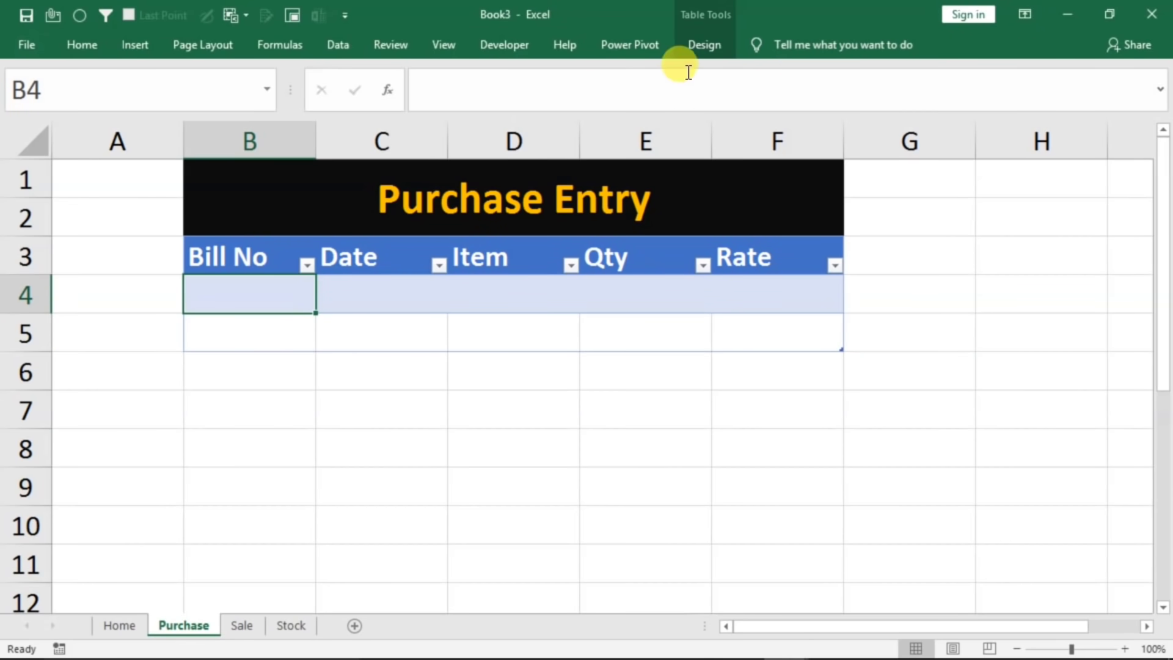
{"action": "left_click", "coordinate": [695, 53]}
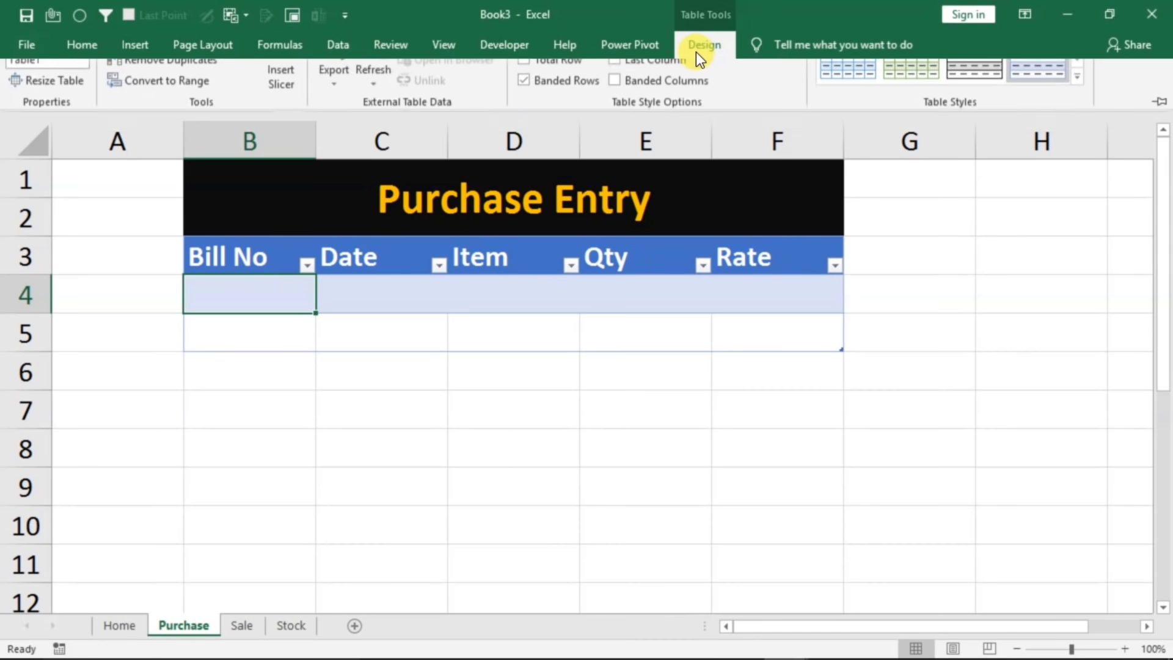
{"action": "left_click", "coordinate": [692, 419]}
{"action": "left_click", "coordinate": [691, 419]}
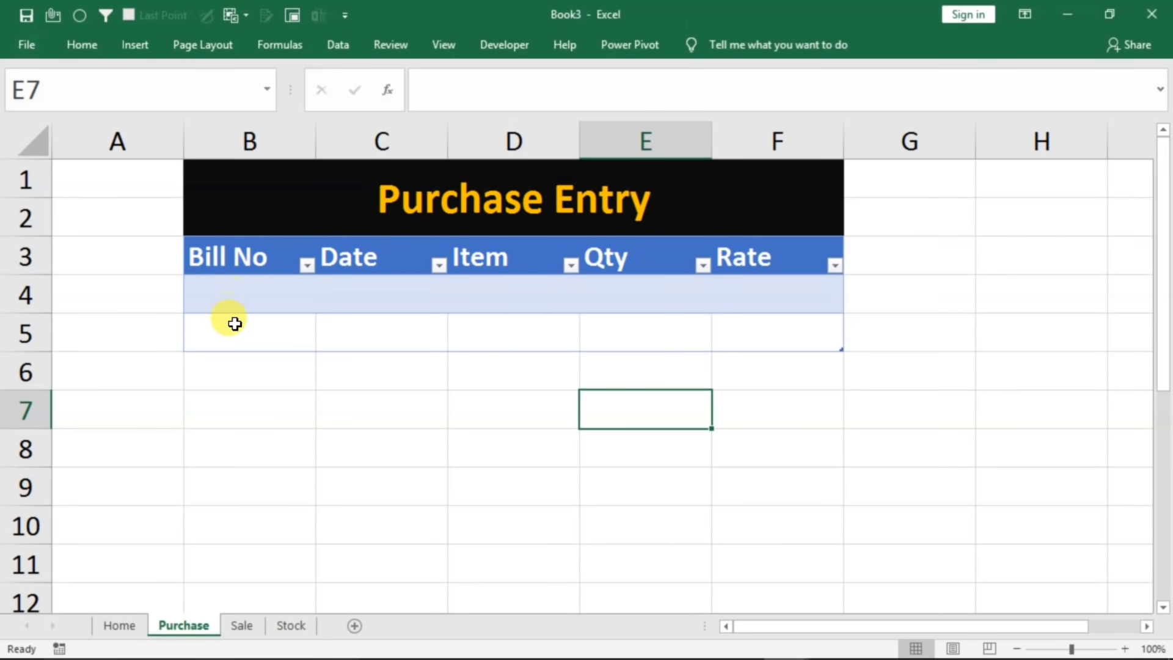
{"action": "left_click", "coordinate": [411, 332]}
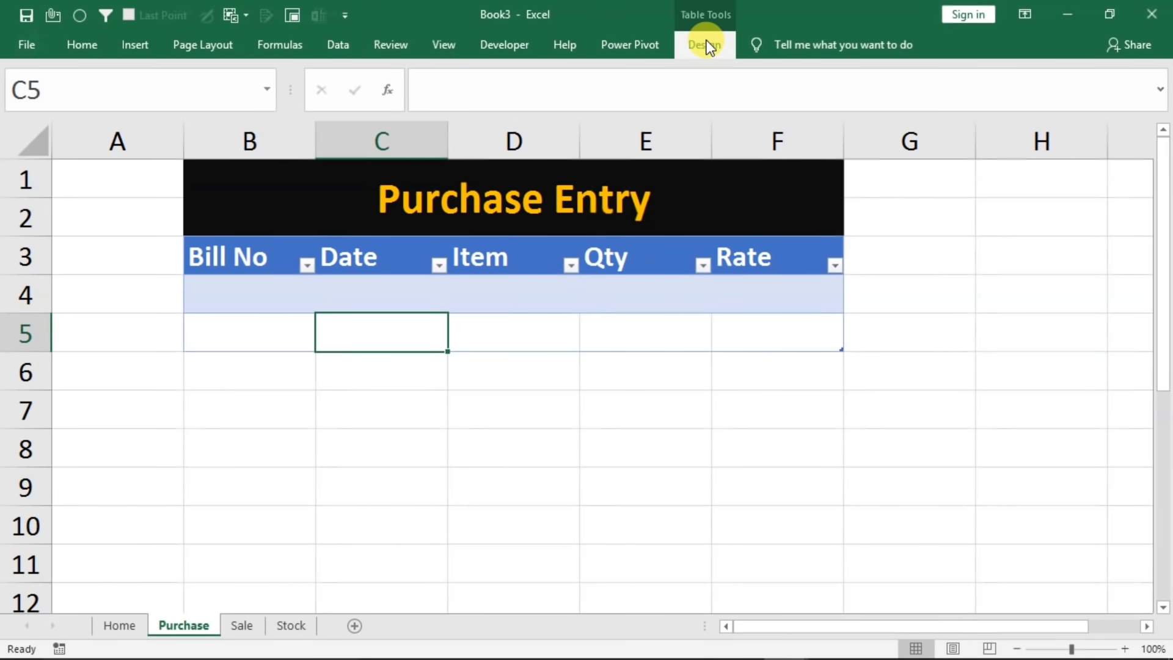
{"action": "left_click", "coordinate": [707, 41]}
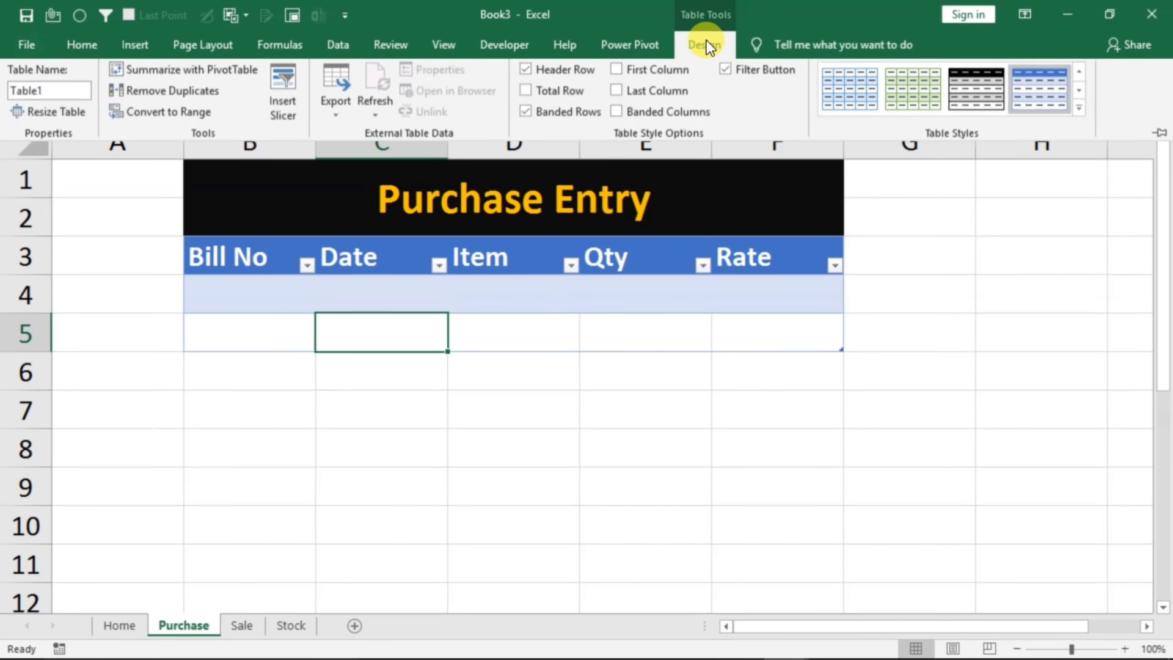
{"action": "left_click", "coordinate": [538, 118]}
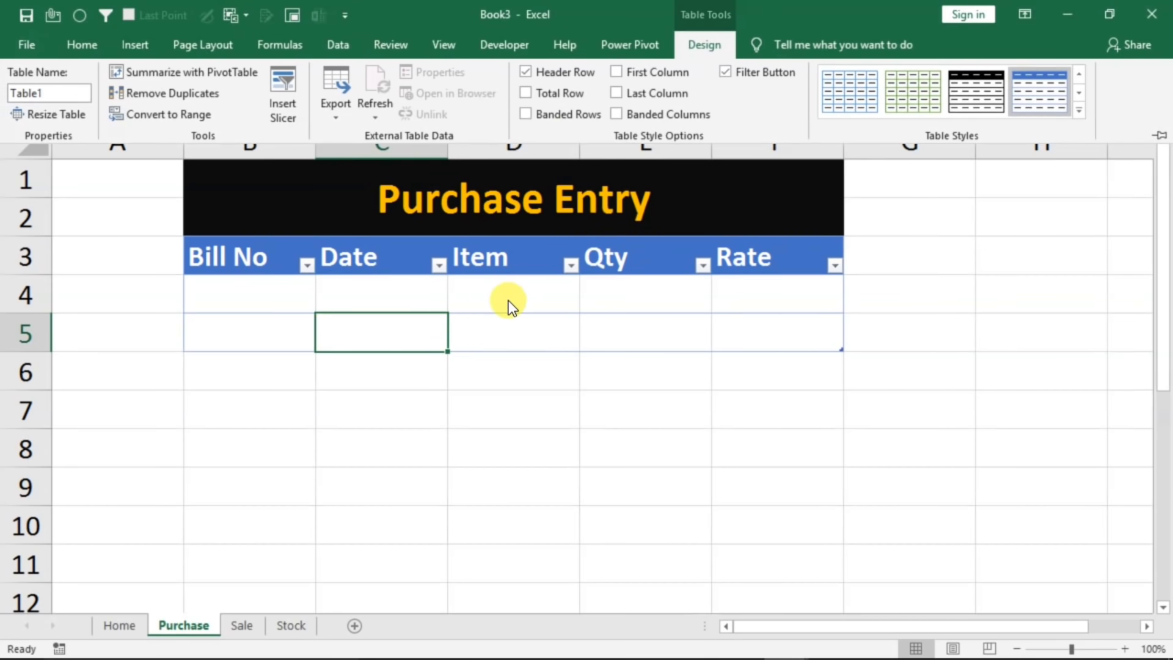
{"action": "key", "text": "ctrl+F1"}
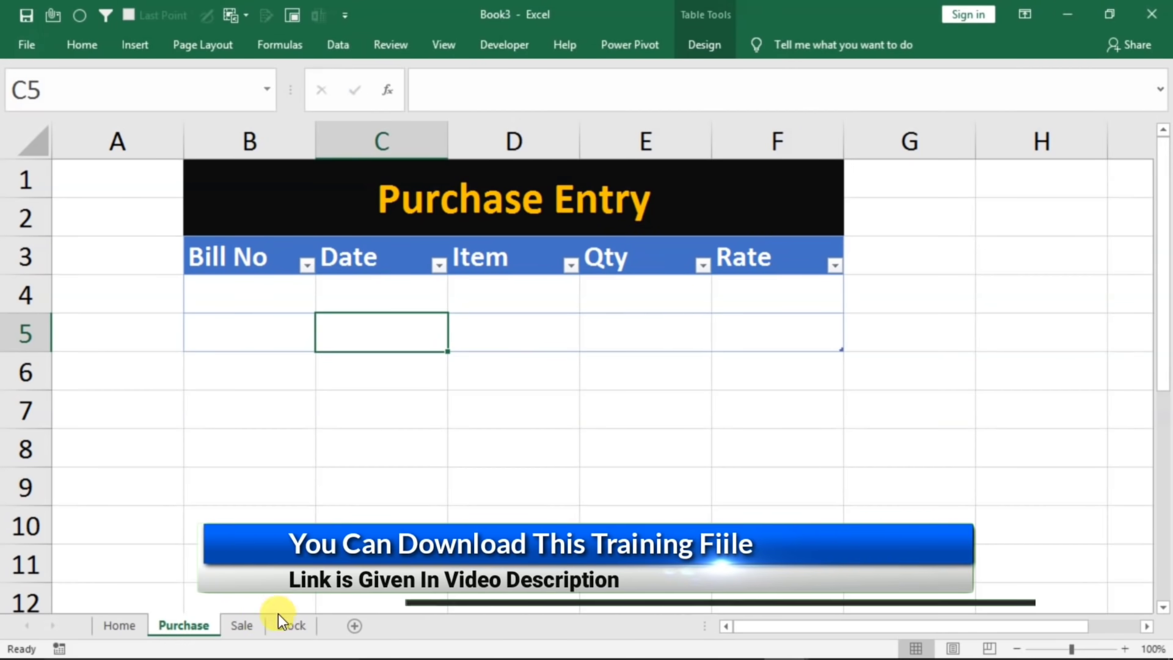
- Convert the range B3:F5 on the Sale sheet into a table with headers
{"action": "left_click", "coordinate": [244, 622]}
{"action": "left_click_drag", "start_coordinate": [232, 256], "coordinate": [746, 330]}
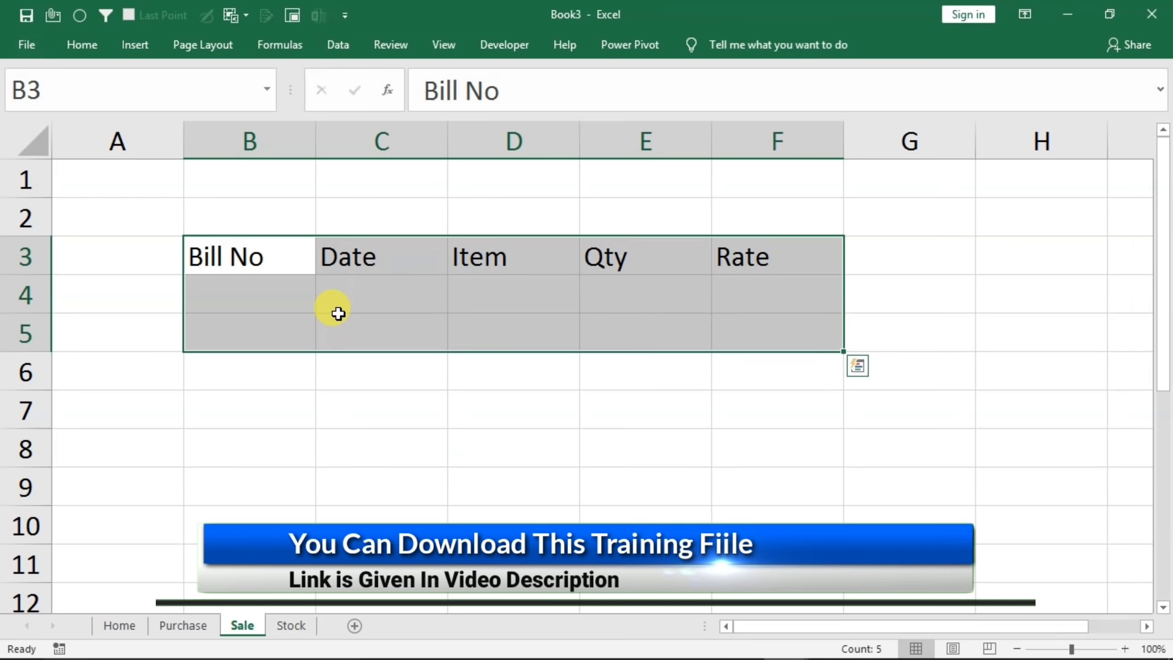
{"action": "key", "text": "ctrl+t"}
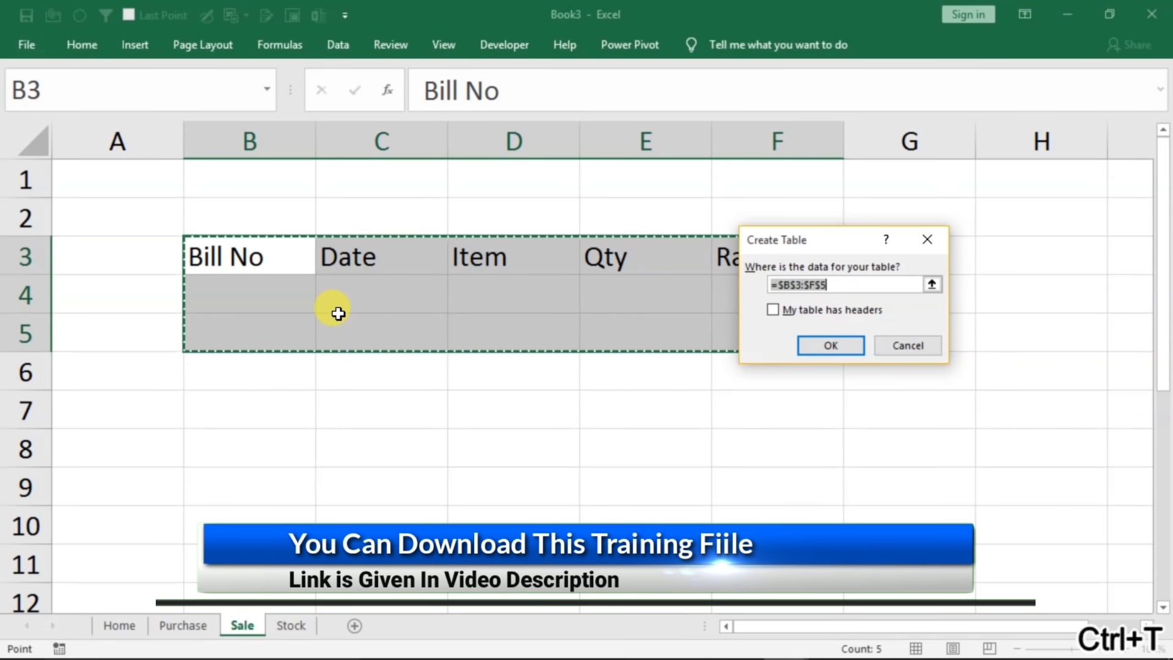
{"action": "left_click", "coordinate": [773, 310]}
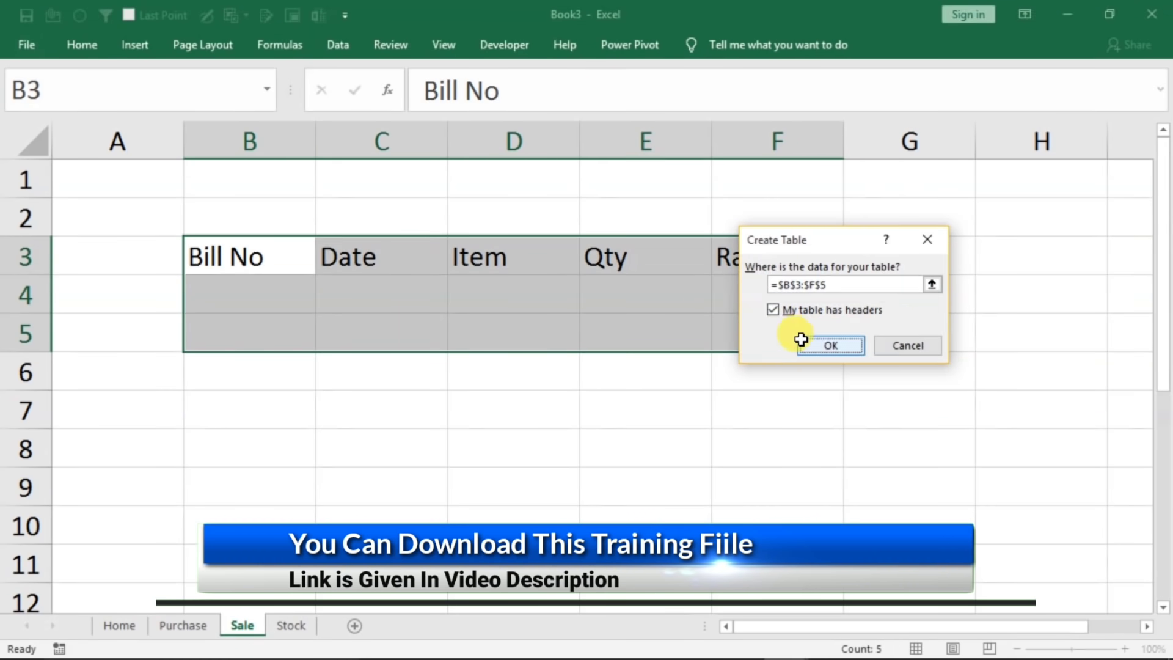
{"action": "left_click", "coordinate": [825, 344]}
- Turn off the banded row shading of the table on the Sale sheet
{"action": "left_click", "coordinate": [383, 303]}
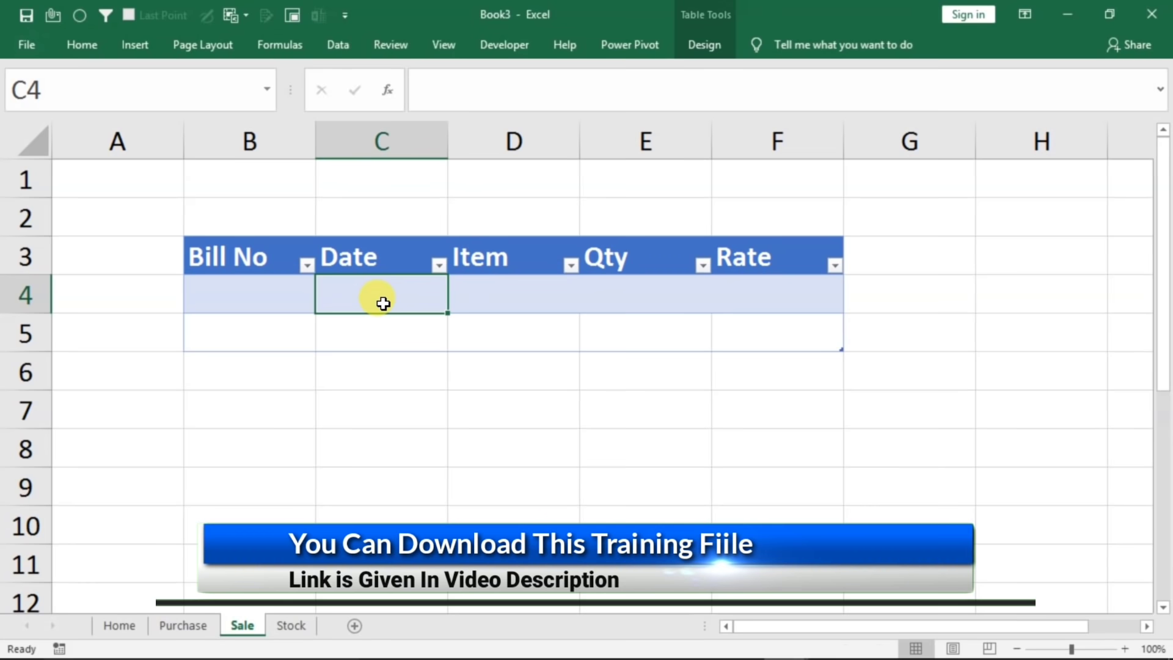
{"action": "left_click", "coordinate": [510, 319]}
{"action": "left_click", "coordinate": [723, 46]}
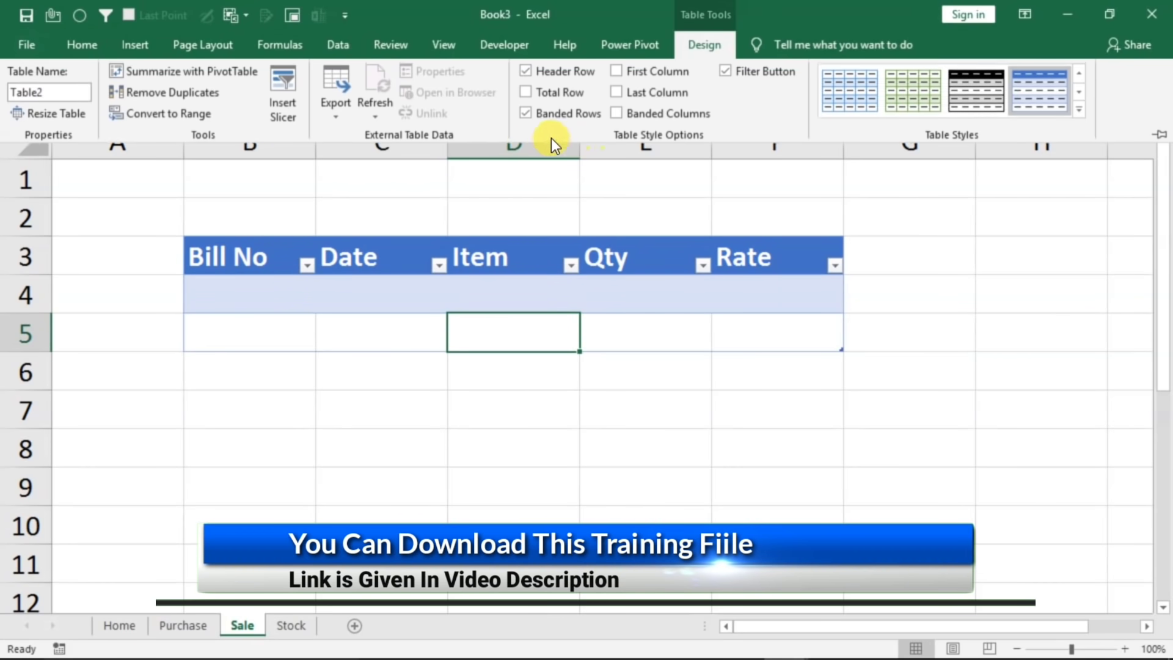
{"action": "left_click", "coordinate": [540, 116]}
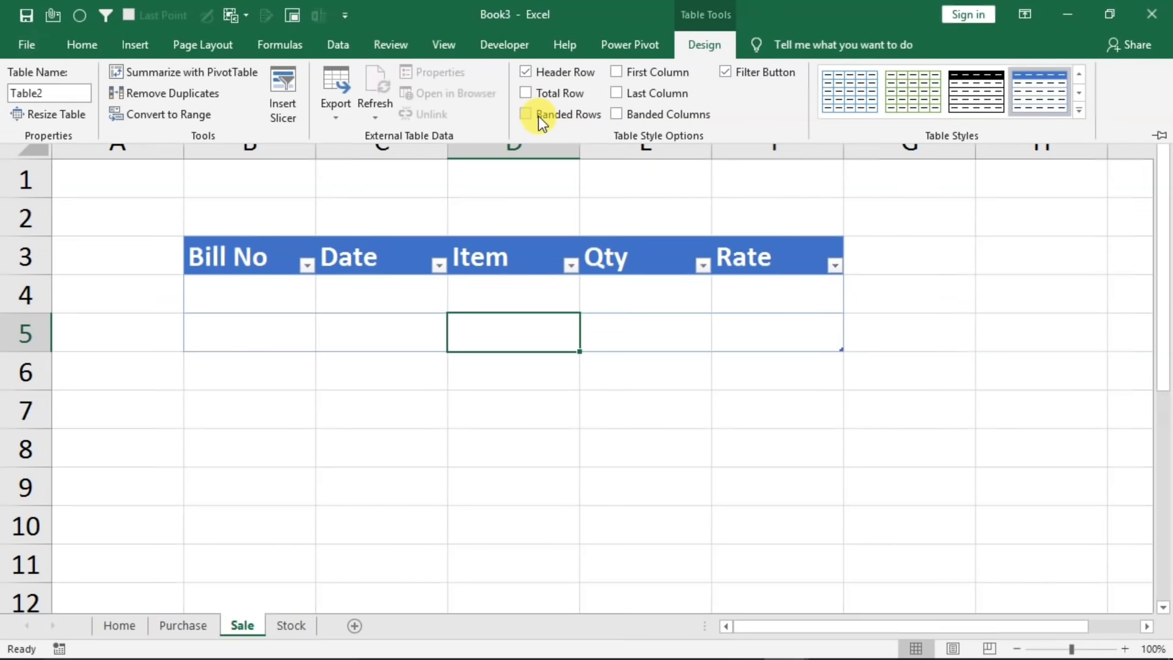
- Merge and center B1:F2 above the Sale table and enter the title "Sales Entry"
{"action": "left_click", "coordinate": [268, 170]}
{"action": "left_click_drag", "start_coordinate": [268, 170], "coordinate": [755, 199]}
{"action": "left_click", "coordinate": [82, 45]}
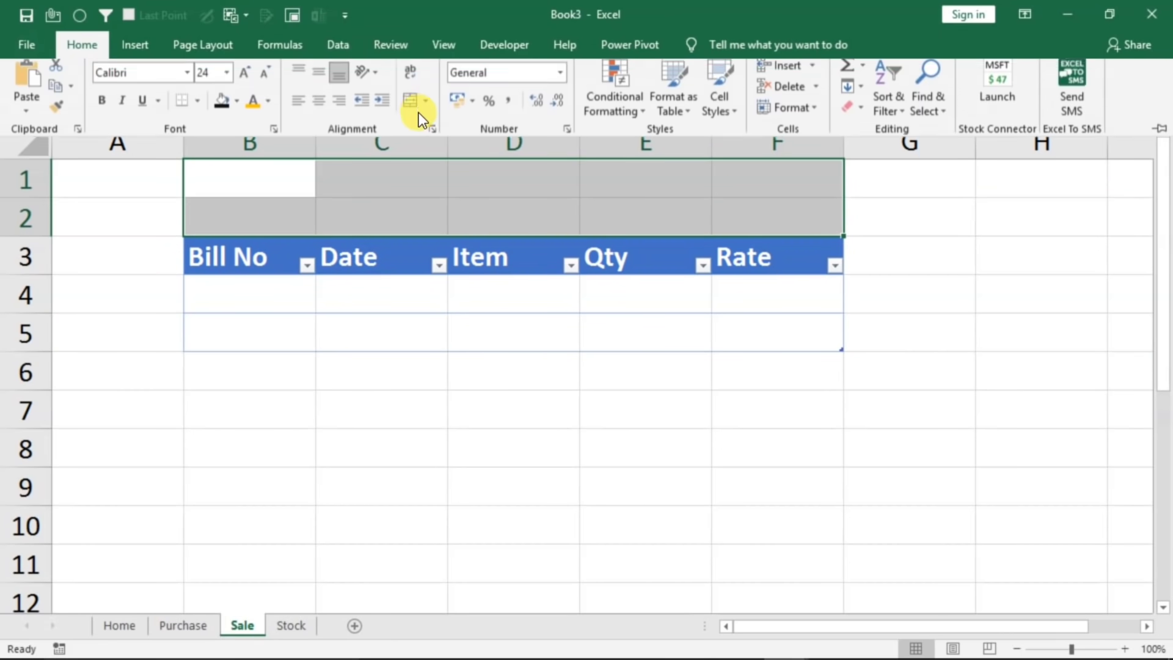
{"action": "left_click", "coordinate": [413, 107]}
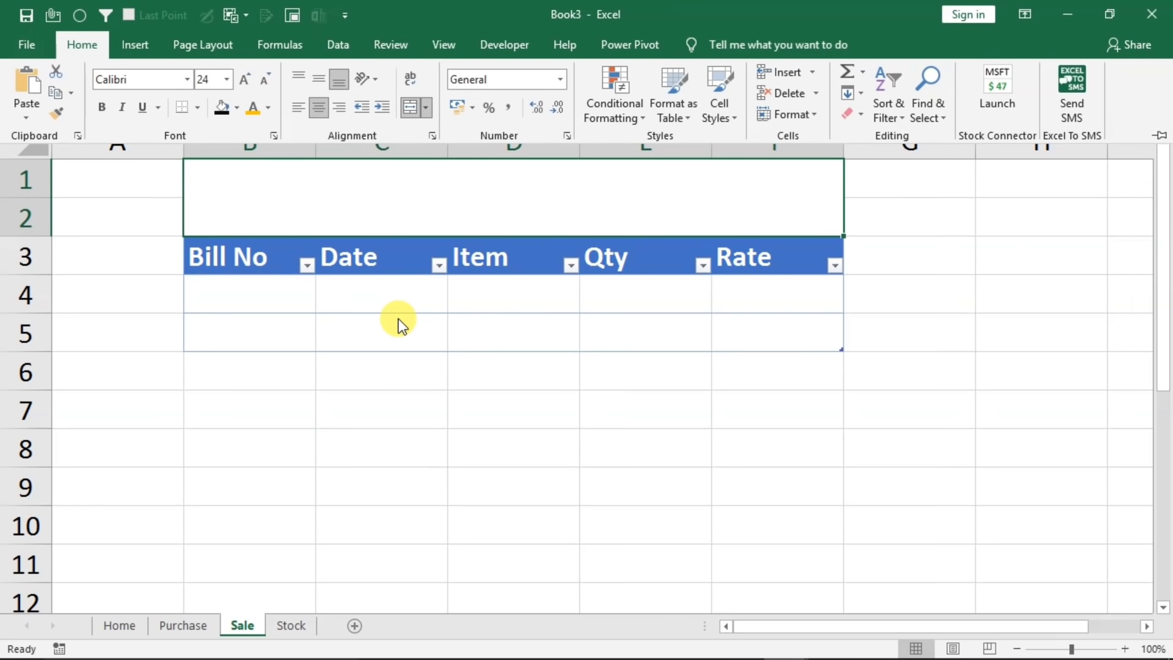
{"action": "type", "text": "Sale"}
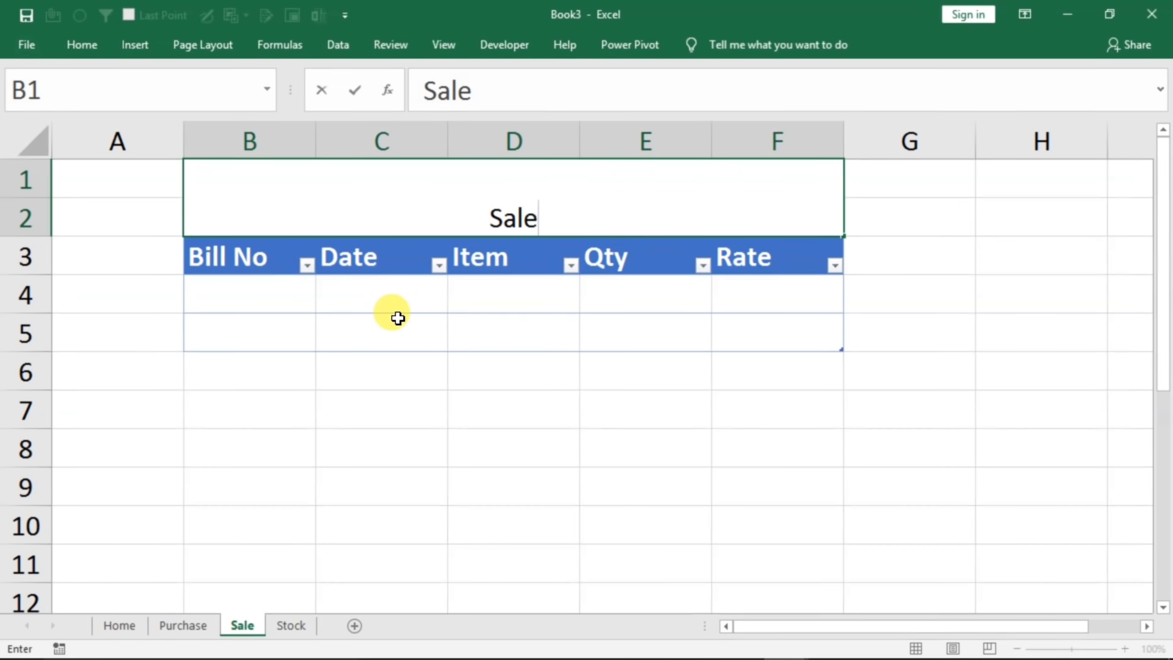
{"action": "type", "text": "s Entry"}
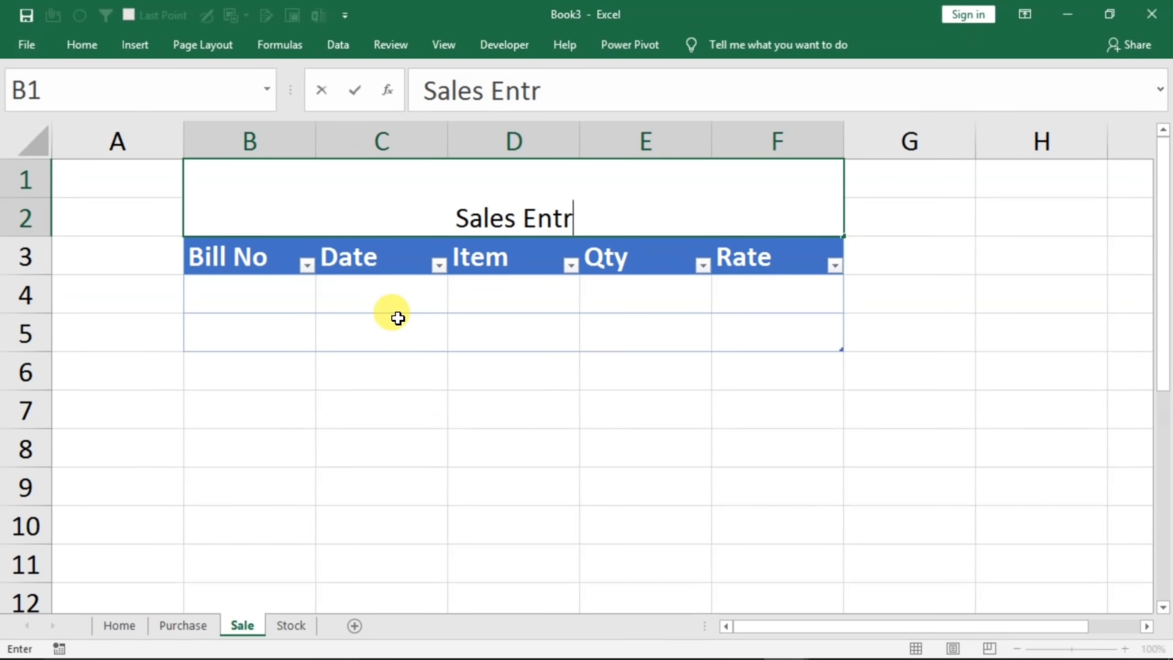
{"action": "left_click", "coordinate": [400, 356]}
- Fill the Sales Entry title cell with near-black and colour its text orange
{"action": "left_click", "coordinate": [434, 192]}
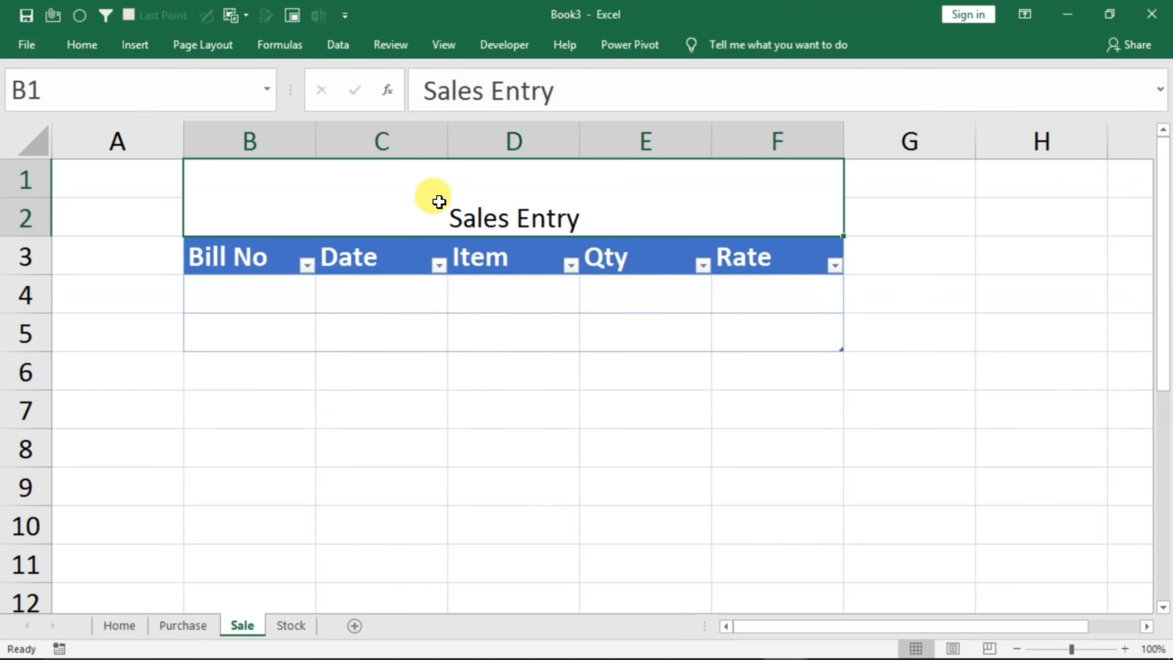
{"action": "left_click", "coordinate": [86, 38]}
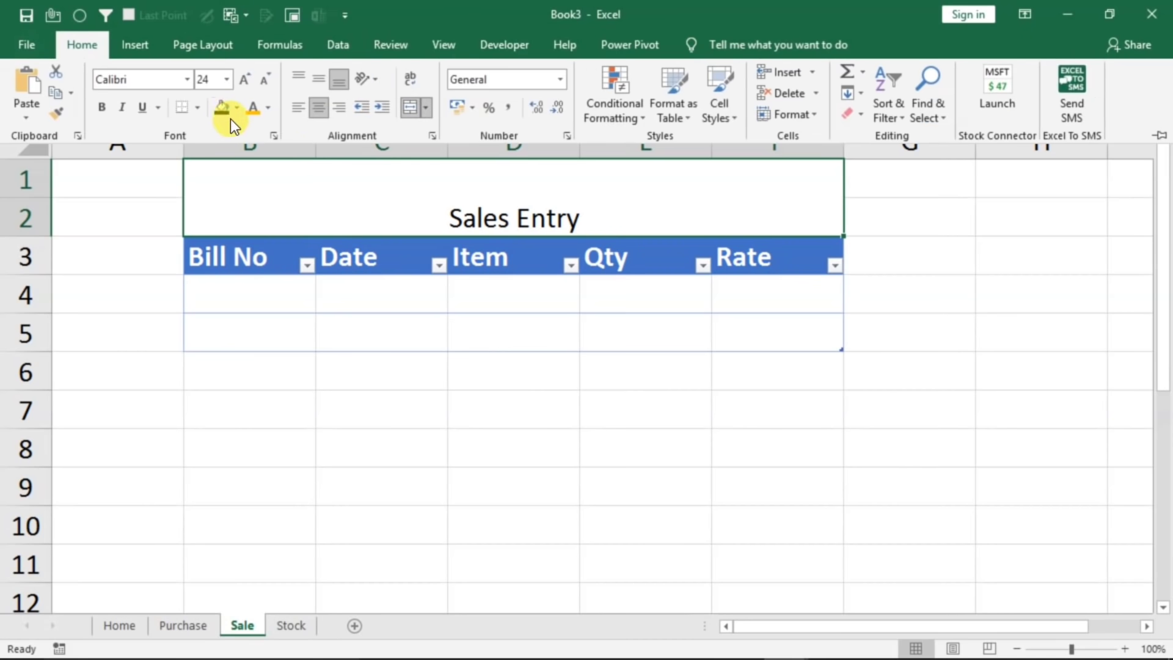
{"action": "left_click", "coordinate": [223, 110]}
- Enlarge the Sales Entry title to 36 pt, align it vertically to the middle and make it bold
{"action": "left_click", "coordinate": [245, 83]}
{"action": "left_click", "coordinate": [245, 84]}
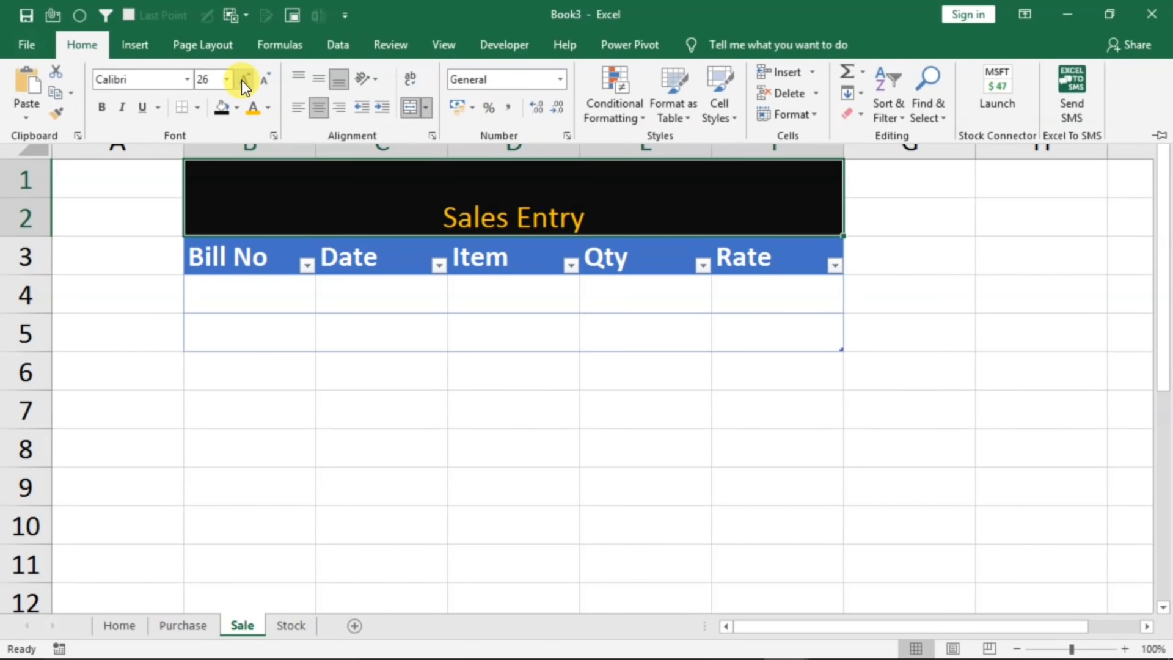
{"action": "left_click", "coordinate": [243, 81]}
{"action": "left_click", "coordinate": [242, 80]}
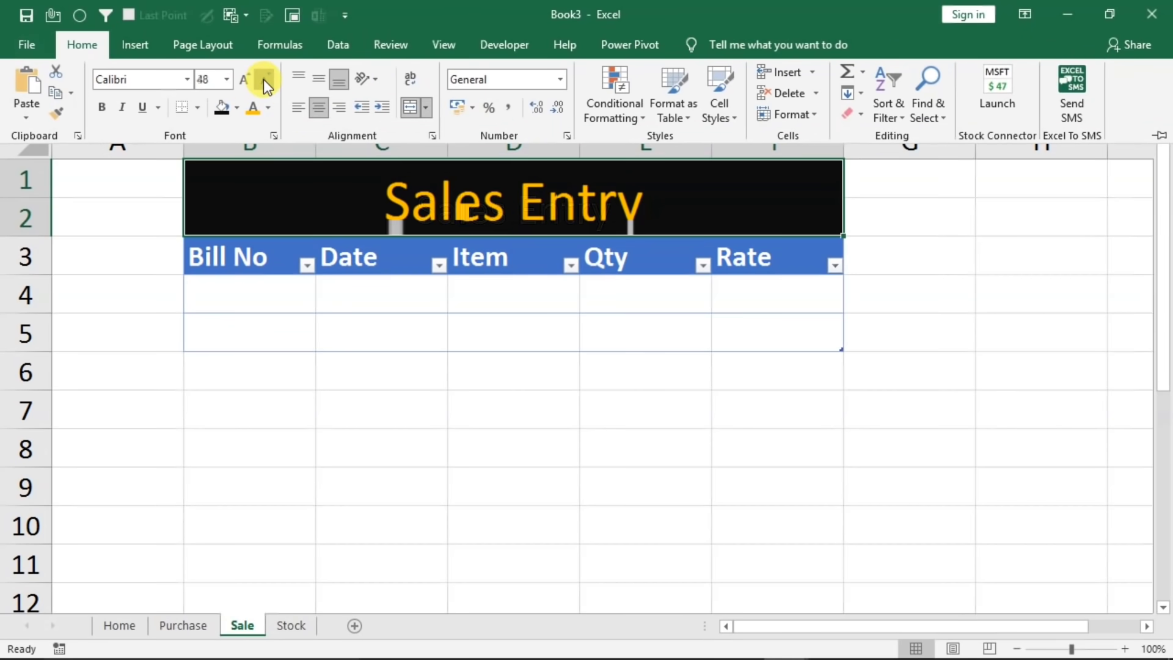
{"action": "left_click", "coordinate": [264, 80]}
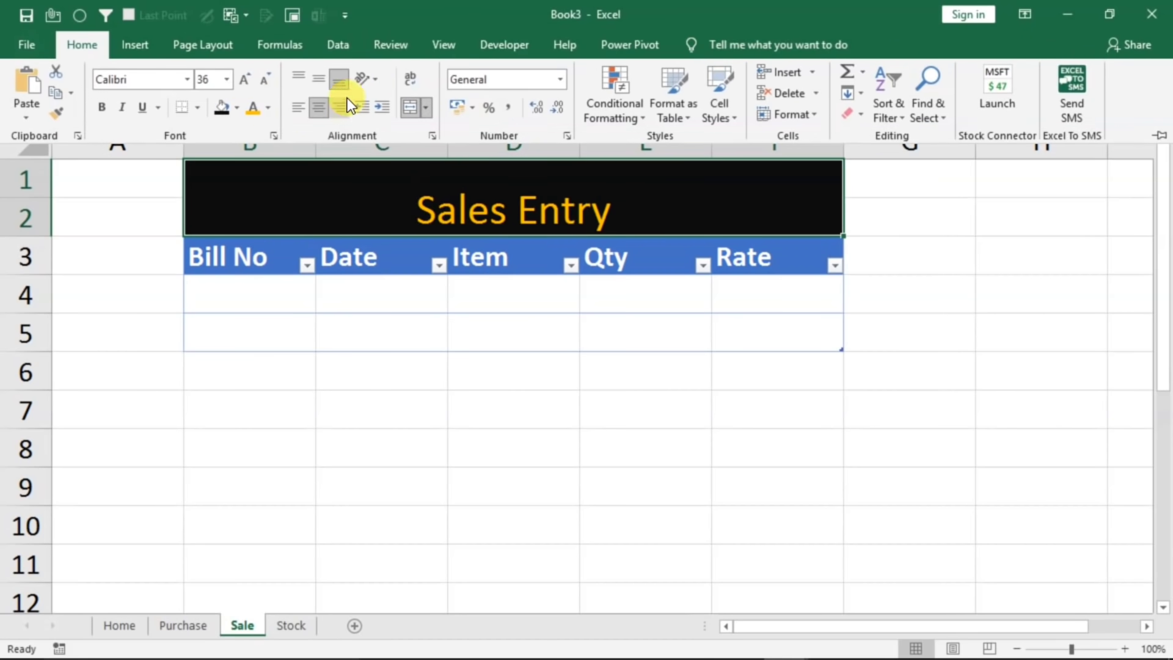
{"action": "left_click", "coordinate": [104, 109]}
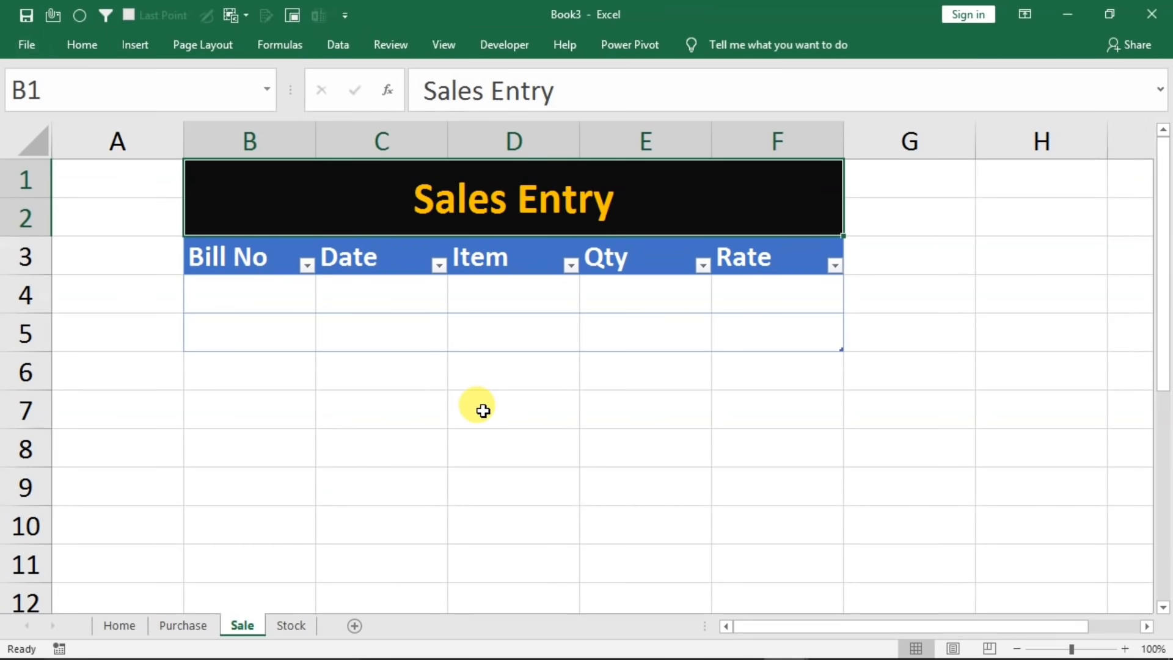
- Convert the range B3:E11 on the Stock sheet into a table with headers
{"action": "left_click", "coordinate": [287, 626]}
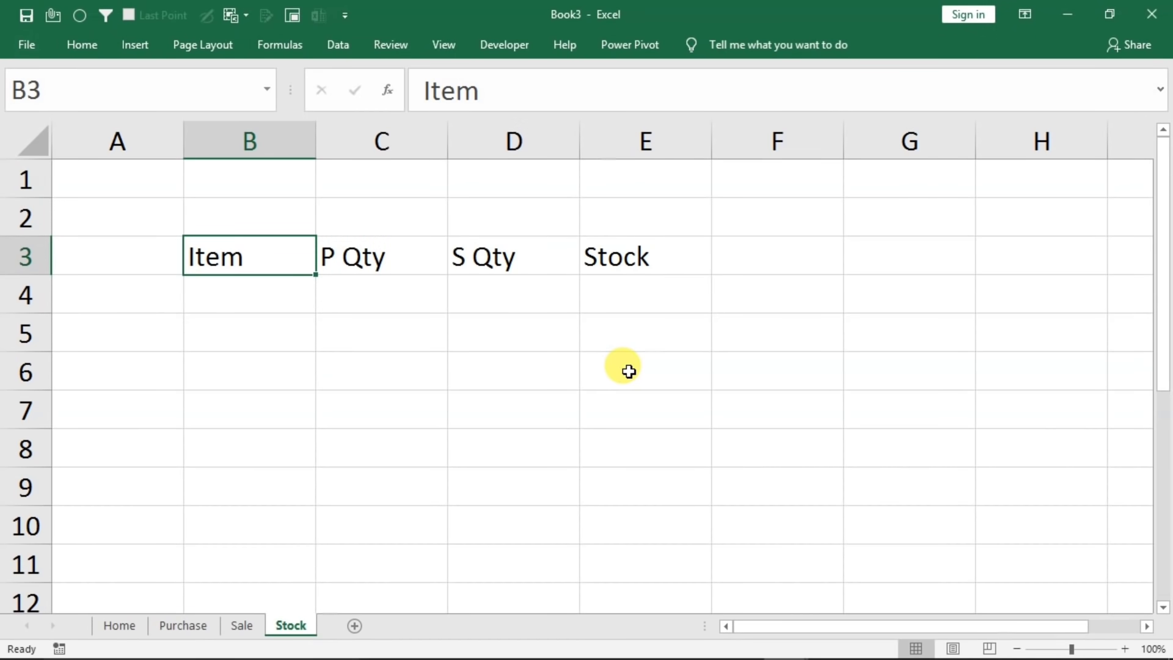
{"action": "left_click_drag", "start_coordinate": [223, 270], "coordinate": [601, 537]}
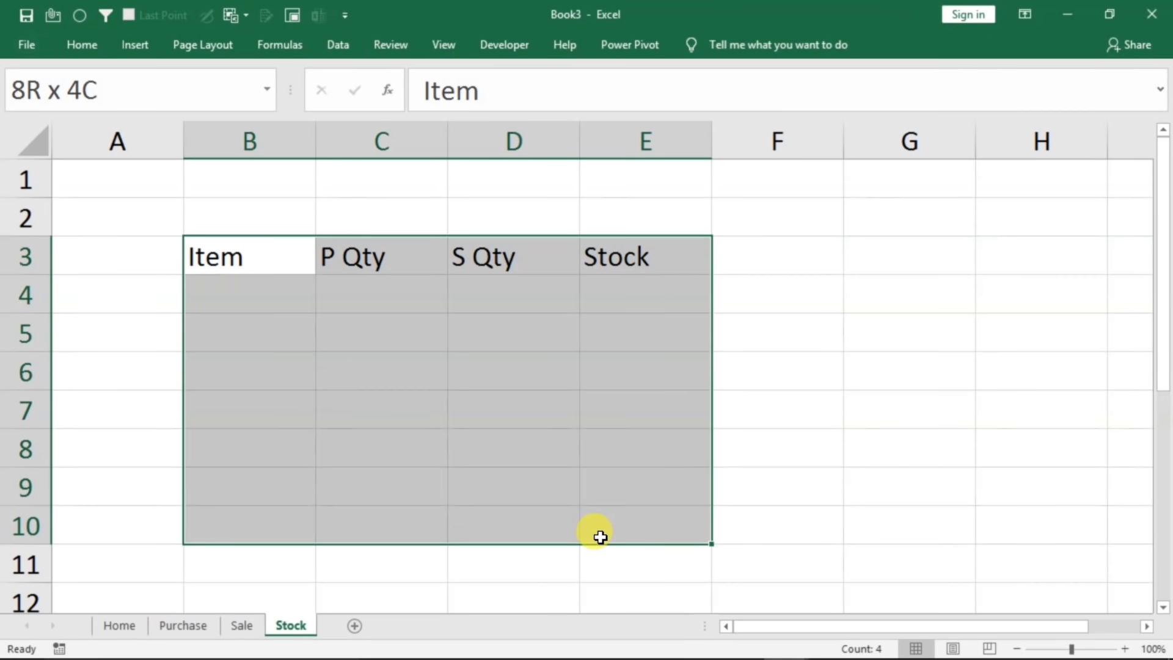
{"action": "left_click", "coordinate": [600, 537]}
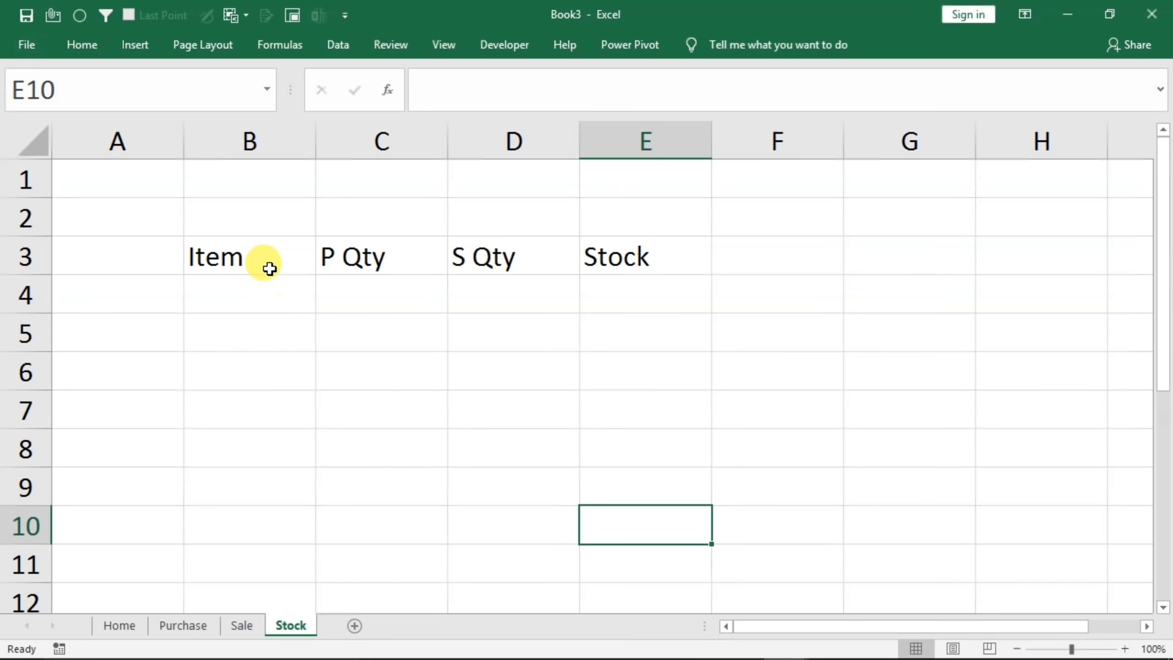
{"action": "left_click_drag", "start_coordinate": [280, 256], "coordinate": [621, 269]}
{"action": "key", "text": "shift+Down"}
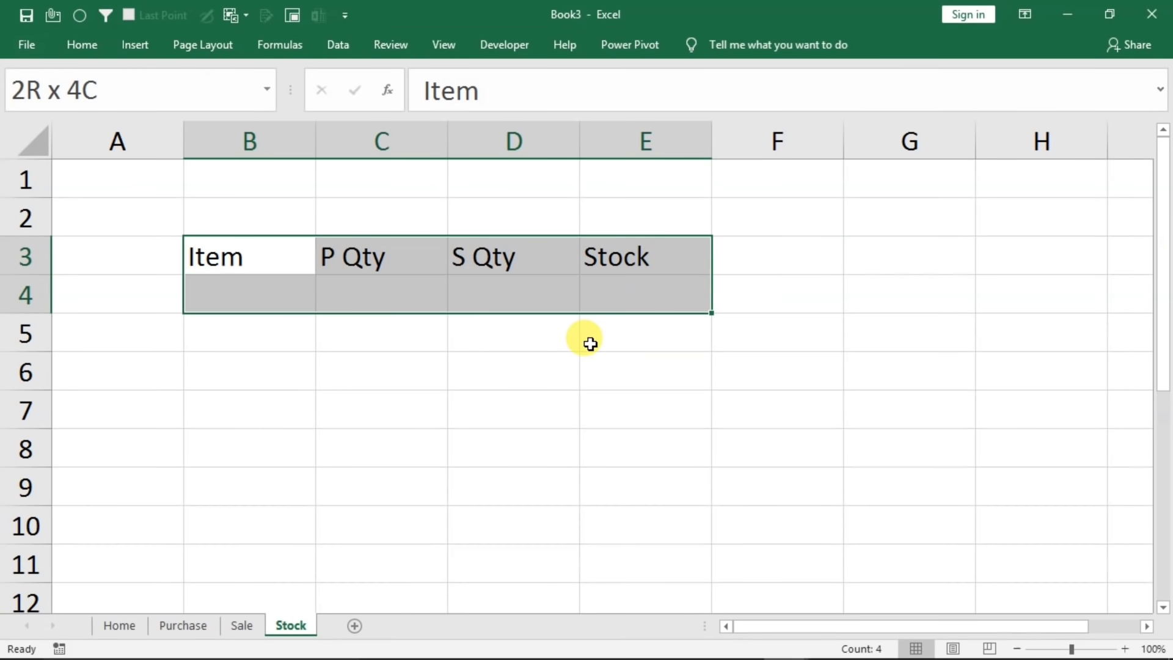
{"action": "key", "text": "shift+Down"}
{"action": "key", "text": "shift+Down"}
{"action": "key", "text": "shift+Down"}
{"action": "key", "text": "shift+Down"}
{"action": "key", "text": "shift+Down"}
{"action": "key", "text": "shift+Down"}
{"action": "key", "text": "shift+Down"}
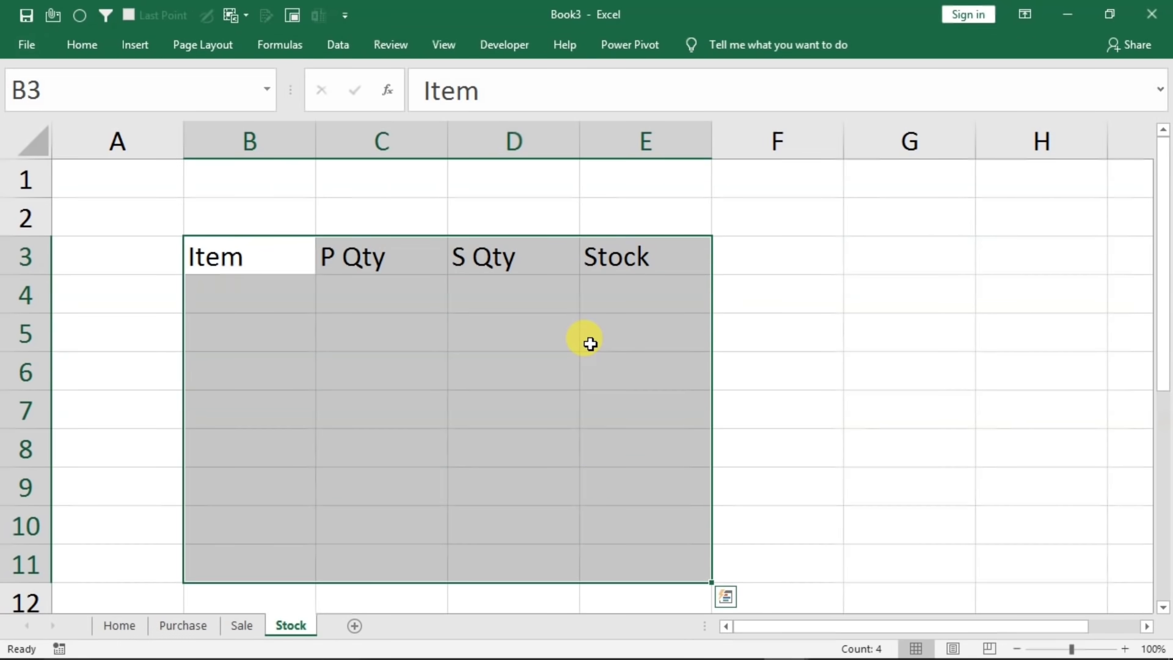
{"action": "key", "text": "ctrl+t"}
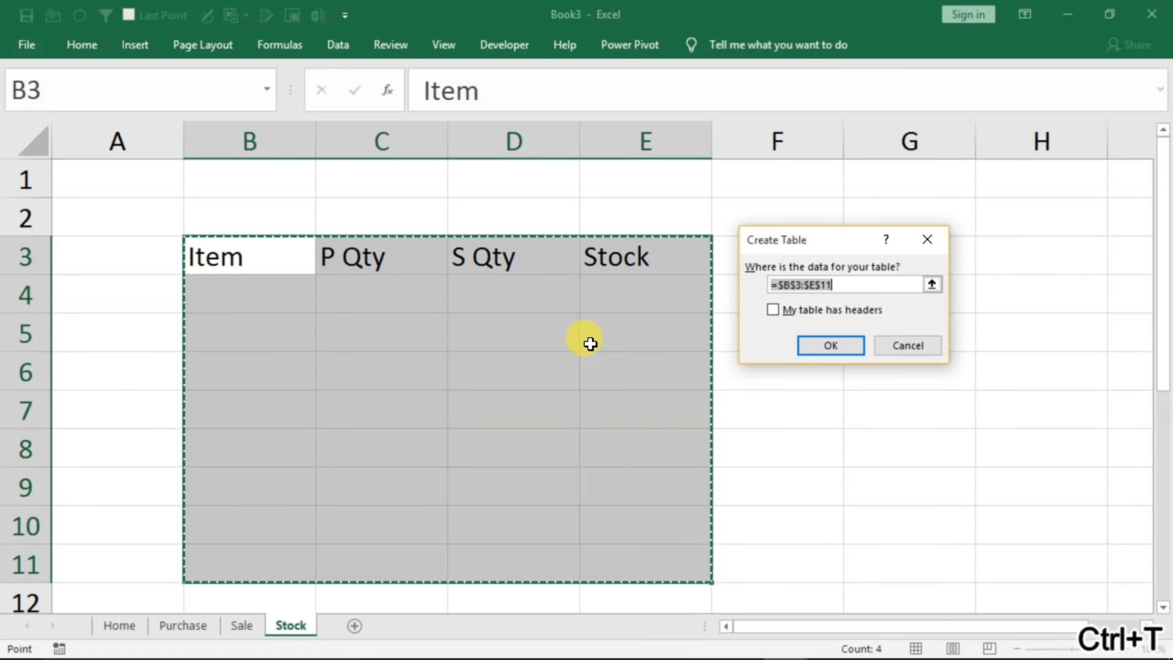
{"action": "left_click", "coordinate": [784, 311]}
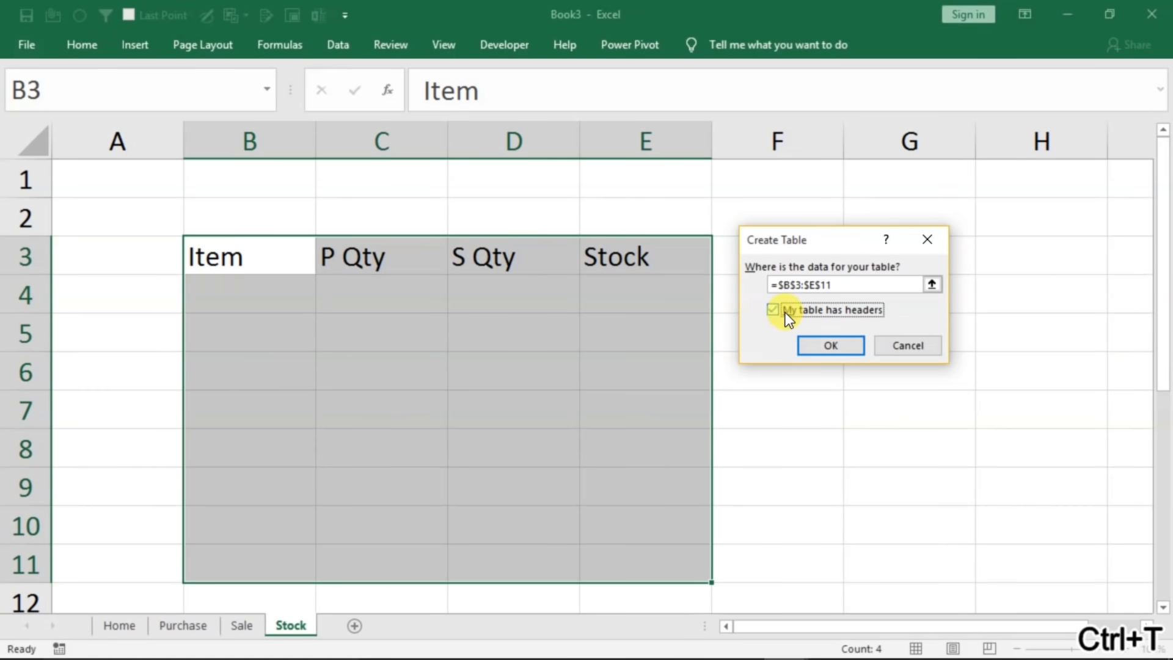
{"action": "left_click", "coordinate": [820, 346]}
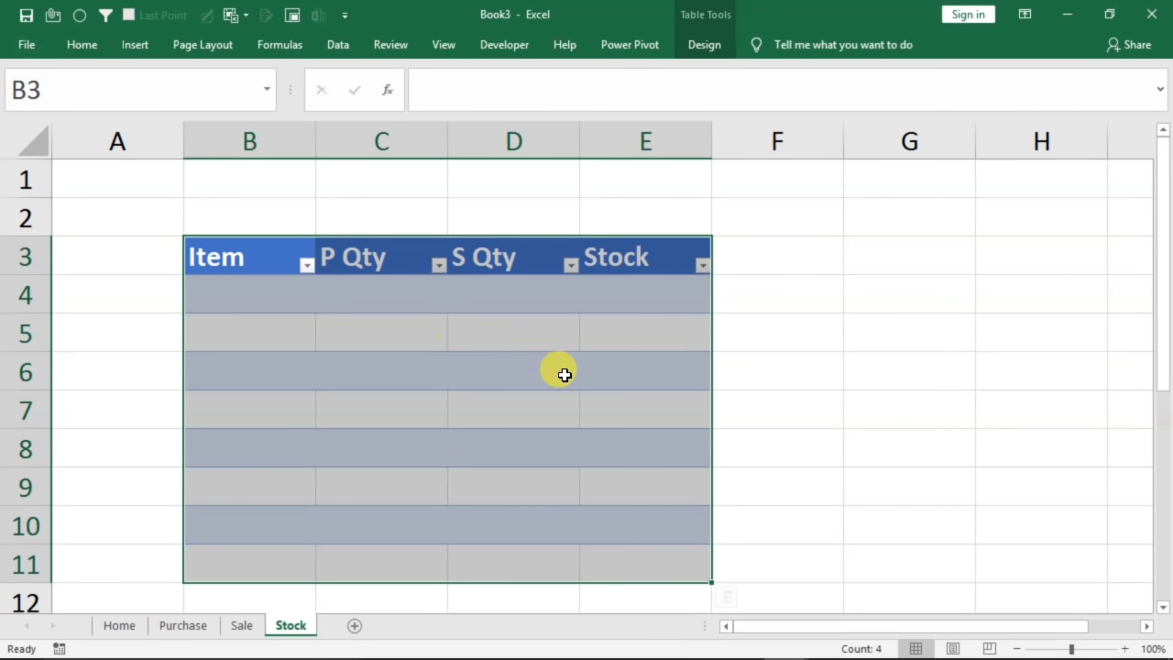
- Turn off the banded row shading of the table on the Stock sheet
{"action": "left_click", "coordinate": [393, 367]}
{"action": "left_click", "coordinate": [480, 429]}
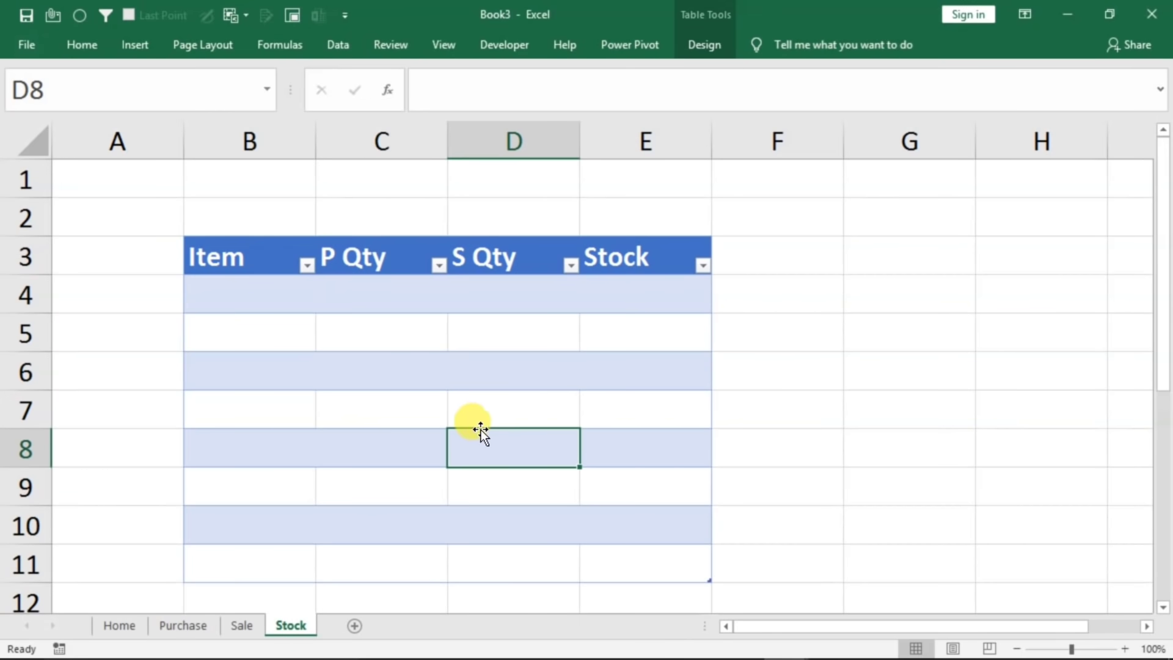
{"action": "left_click", "coordinate": [700, 45]}
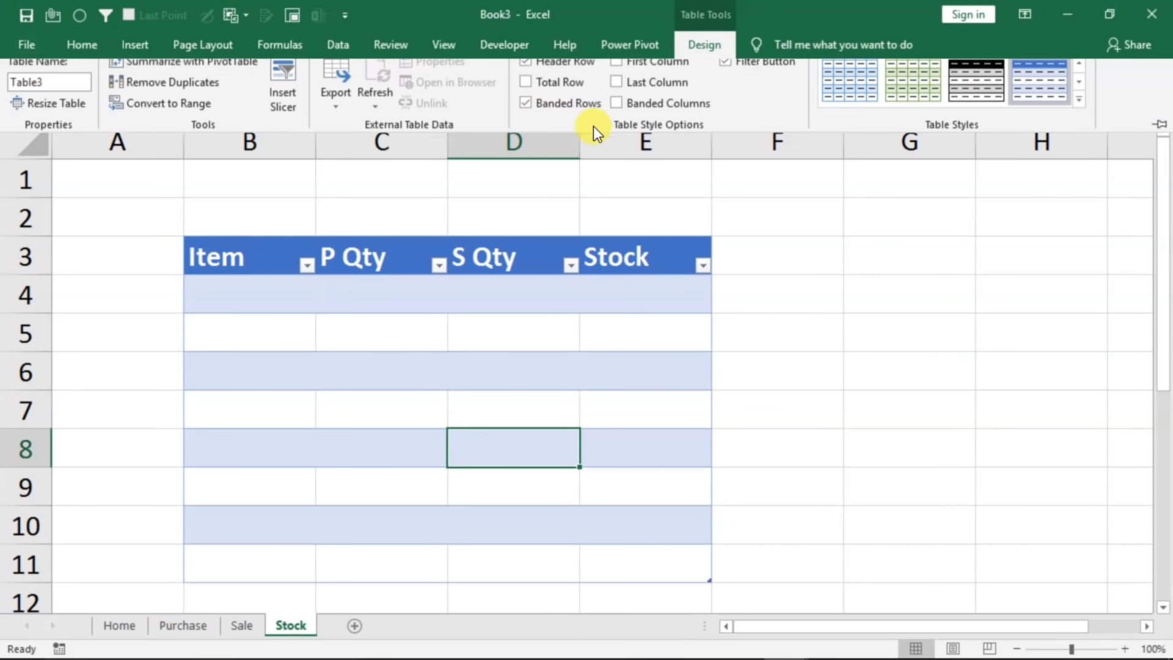
{"action": "left_click", "coordinate": [546, 115]}
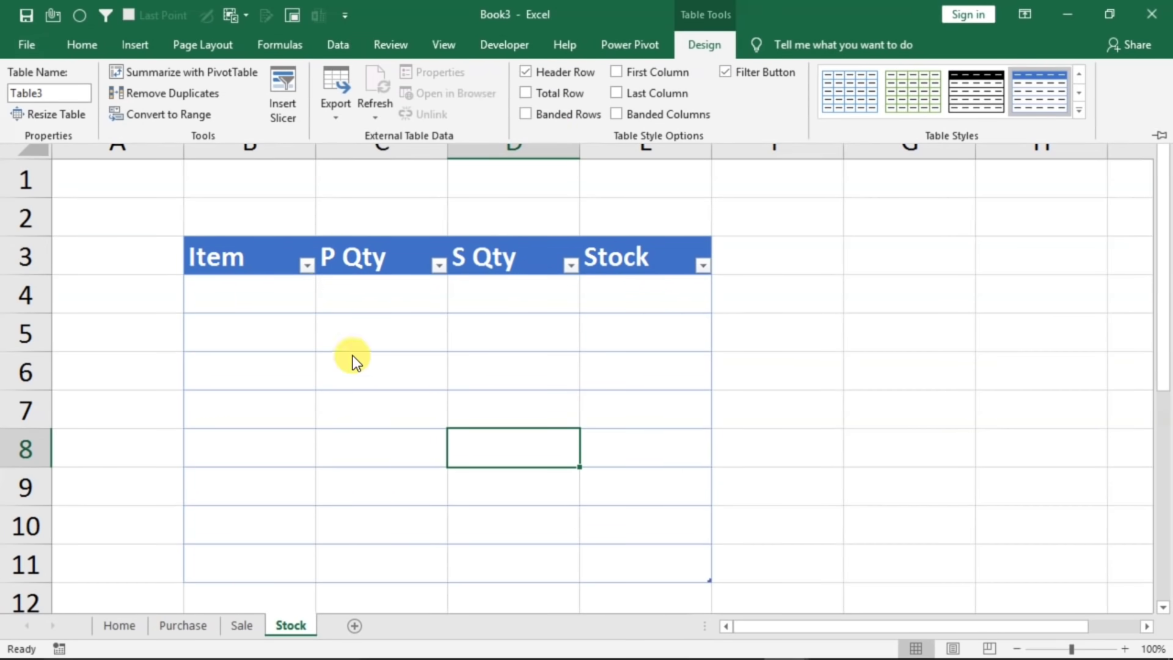
- Merge and centre B1:E2 above the Stock table, fill it with near-black and set its text colour to orange
{"action": "left_click", "coordinate": [277, 176]}
{"action": "left_click_drag", "start_coordinate": [277, 176], "coordinate": [539, 226]}
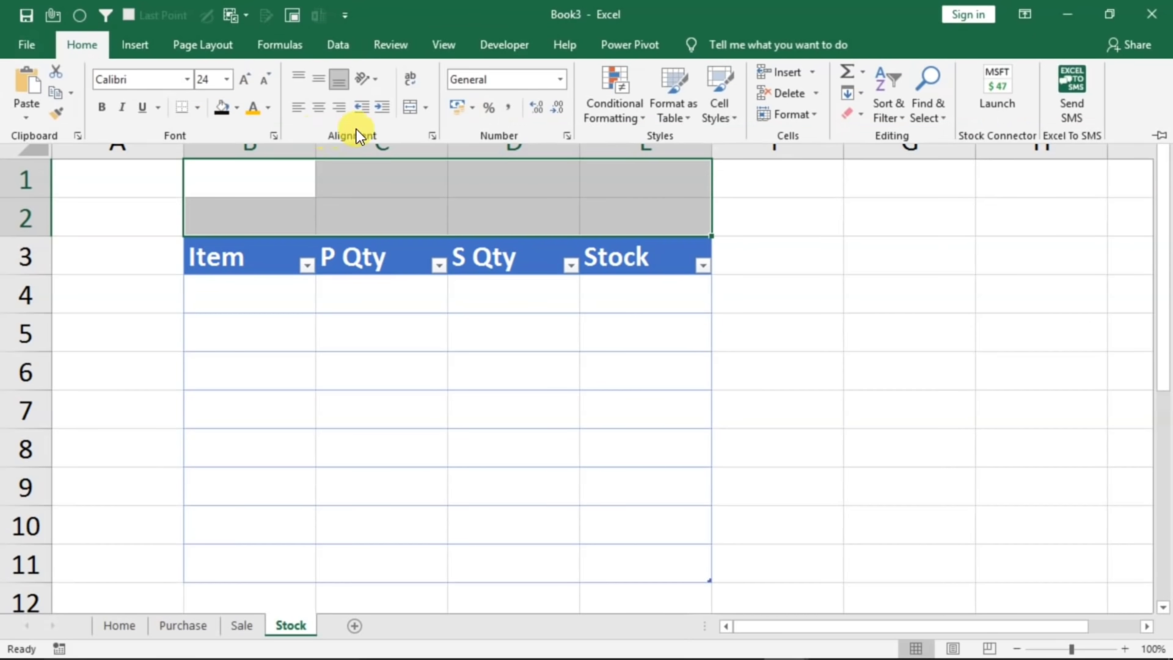
{"action": "left_click", "coordinate": [408, 107]}
{"action": "left_click", "coordinate": [223, 110]}
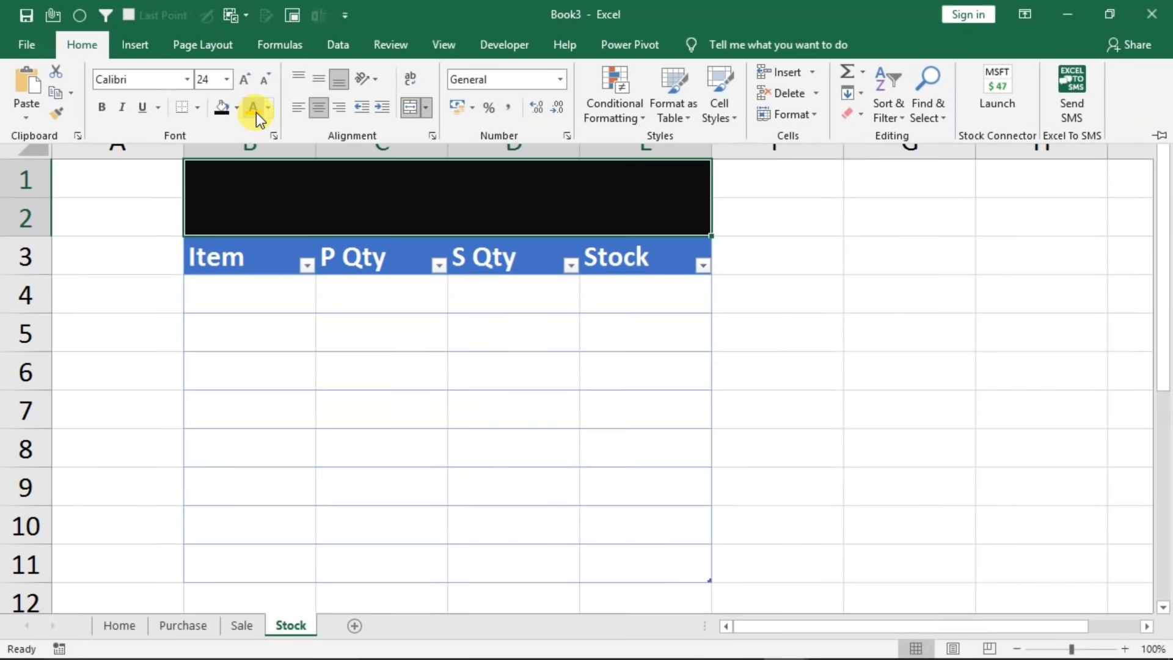
- Enter the title "Stock" in the merged cell above the table, then enlarge it and make it bold
{"action": "double_click", "coordinate": [352, 184]}
{"action": "type", "text": "Stock"}
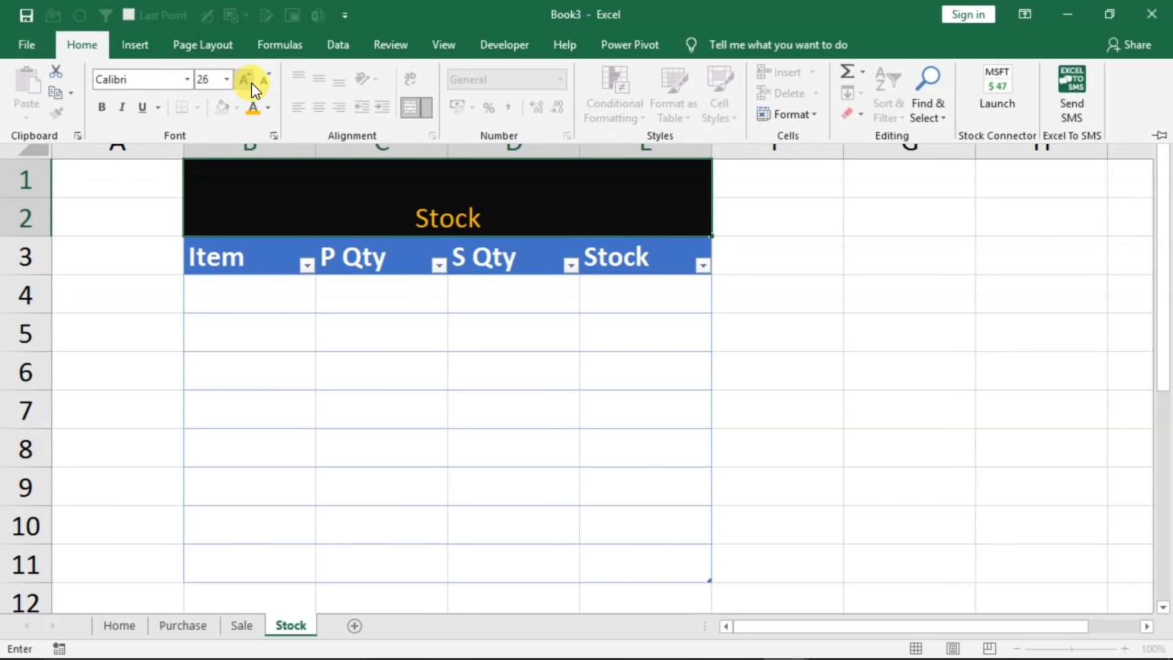
{"action": "left_click", "coordinate": [475, 220]}
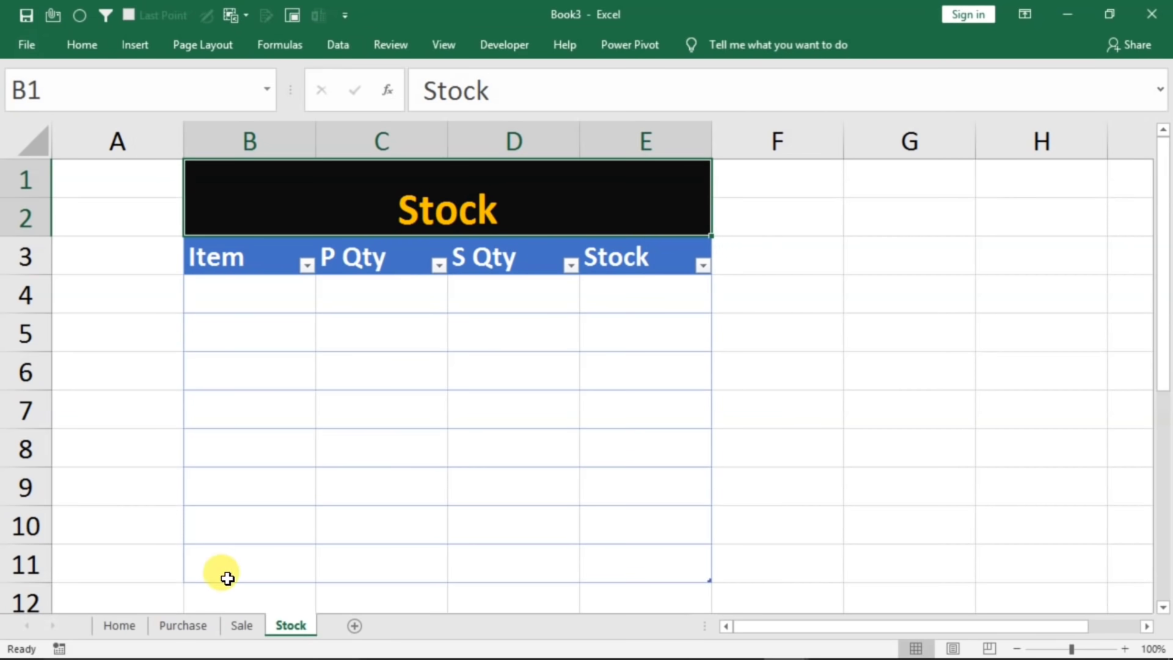
{"action": "left_click", "coordinate": [202, 625]}
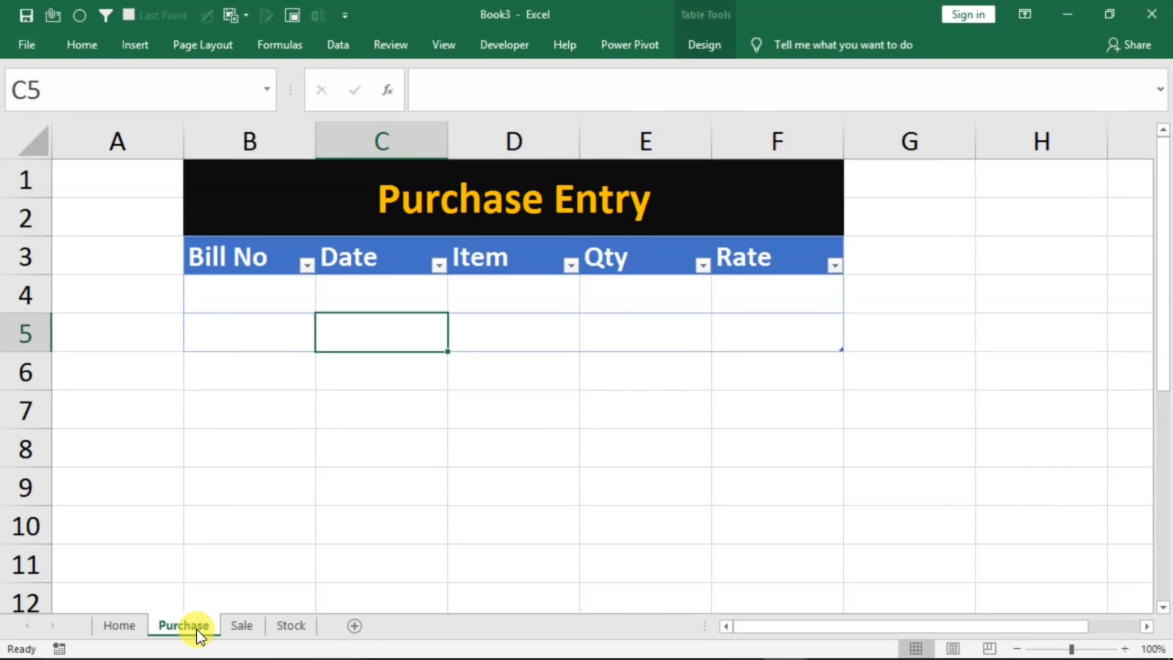
{"action": "left_click", "coordinate": [243, 624]}
{"action": "left_click", "coordinate": [285, 627]}
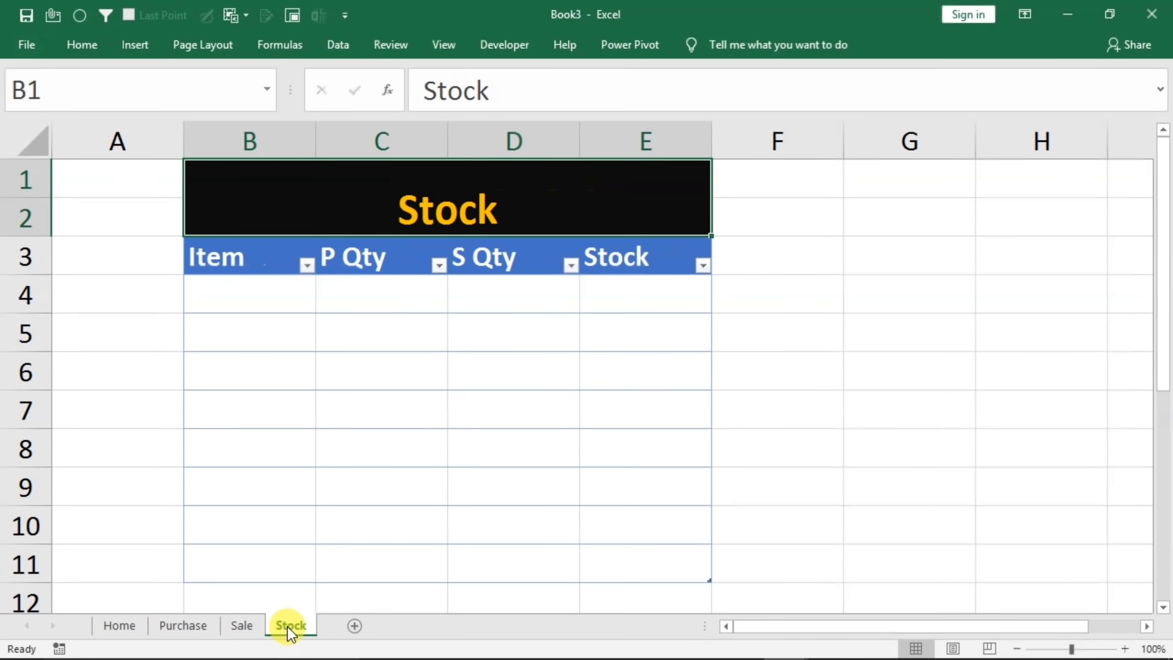
{"action": "left_click", "coordinate": [168, 630]}
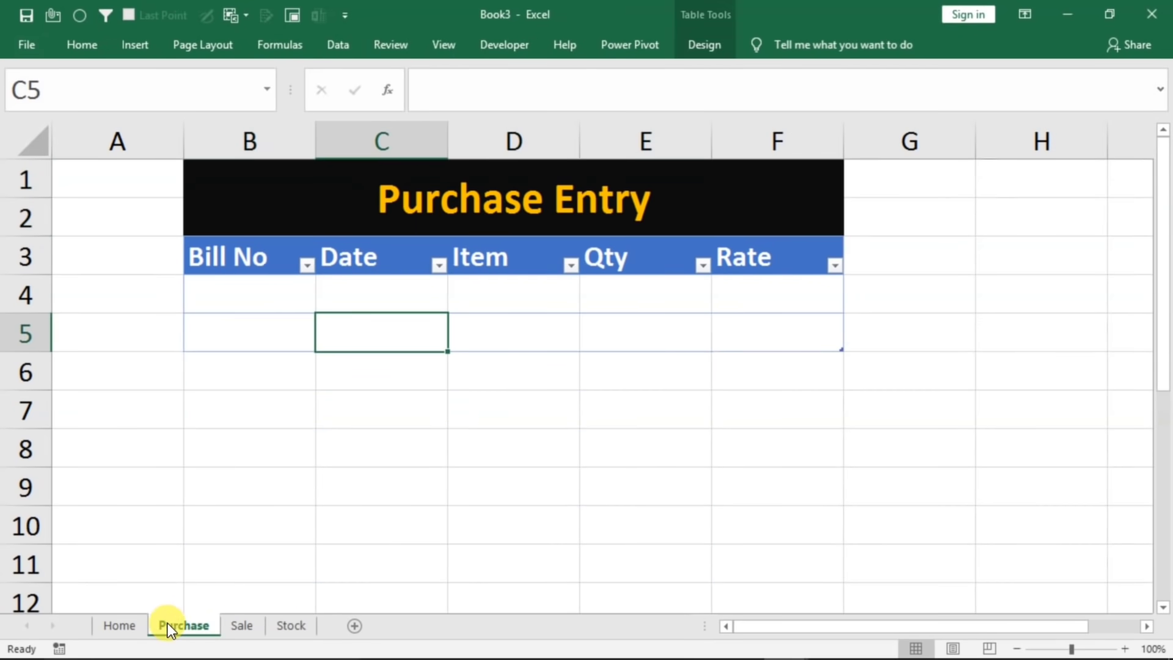
- On the Home sheet, enter bill number 1 and the date 1/1/2021 in the entry form
{"action": "left_click", "coordinate": [127, 624]}
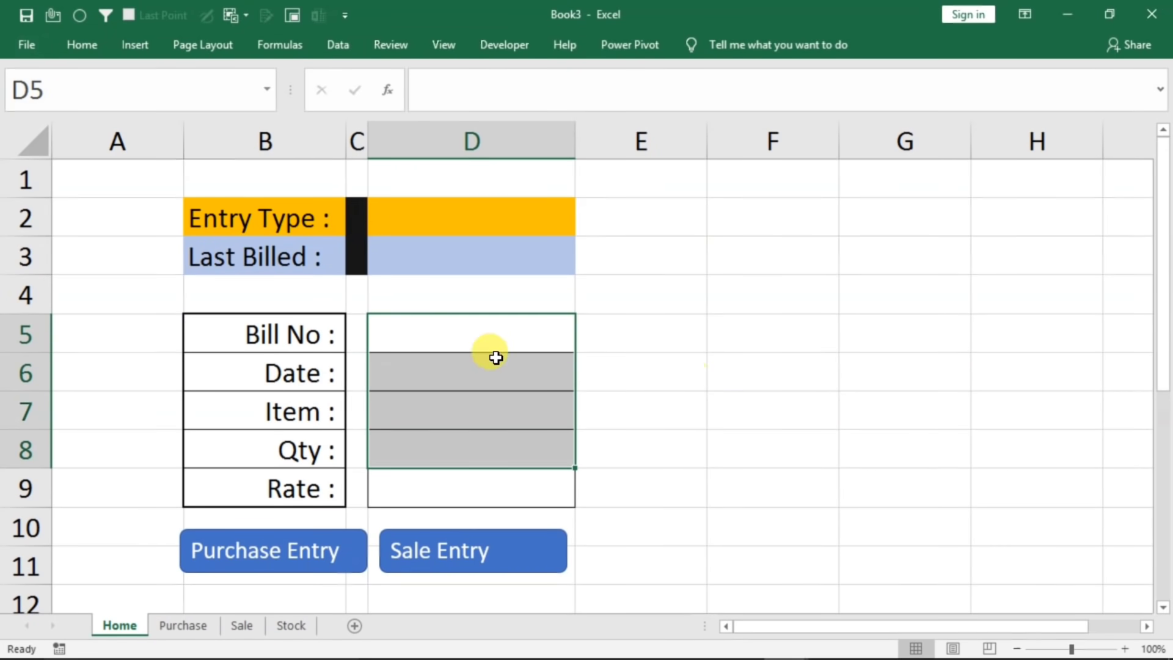
{"action": "left_click", "coordinate": [447, 335]}
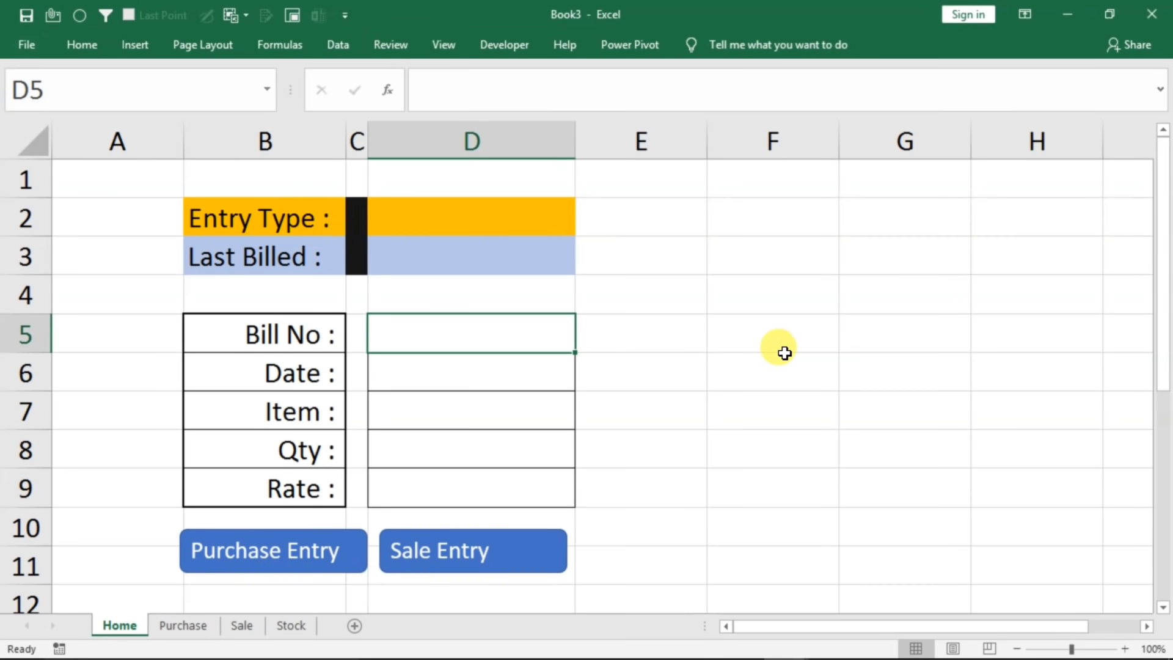
{"action": "type", "text": "1"}
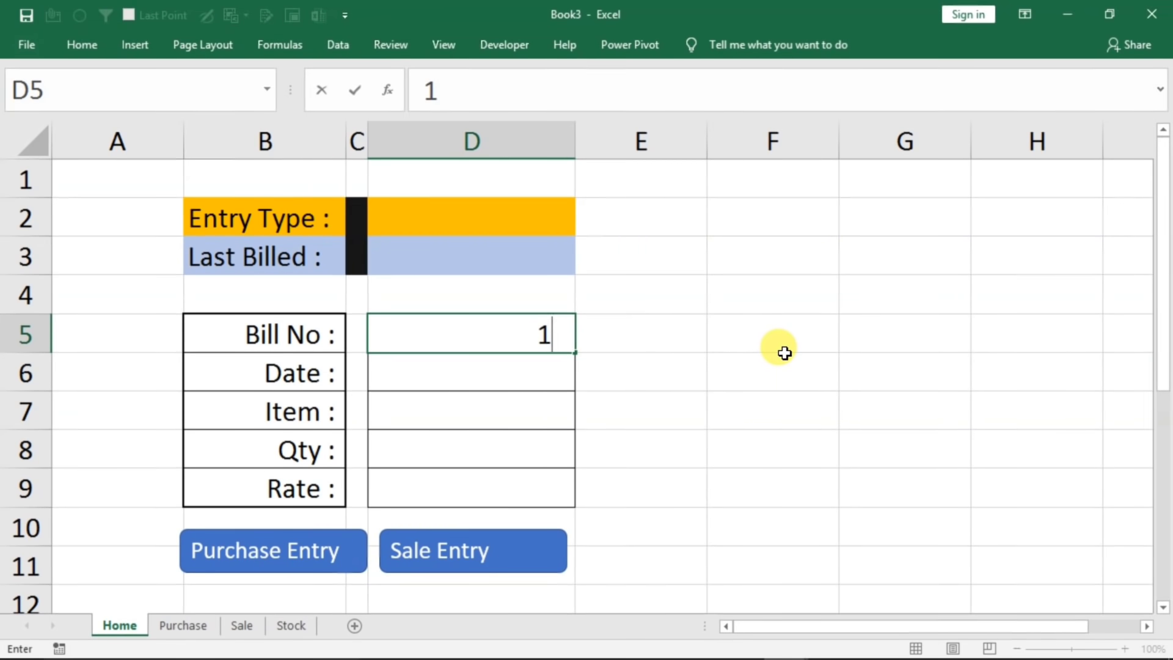
{"action": "key", "text": "Return"}
{"action": "type", "text": "1/1/20"}
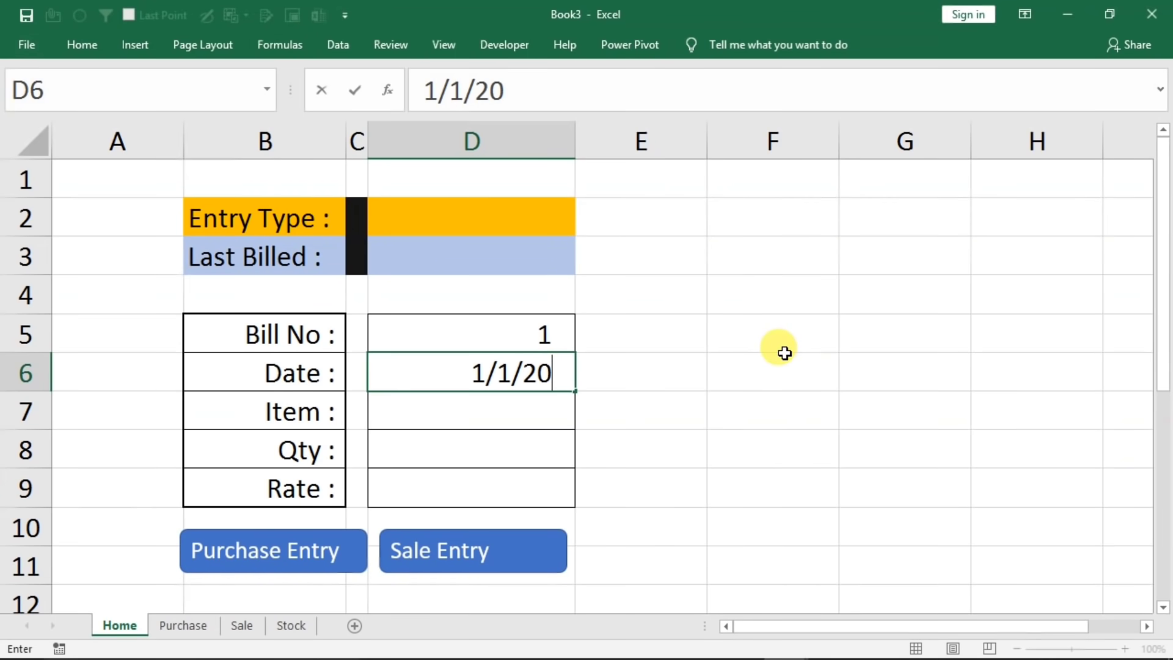
{"action": "type", "text": "21"}
{"action": "key", "text": "Return"}
- Complete the Home entry form with item mouse, quantity 20 and rate 210
{"action": "type", "text": "mouse"}
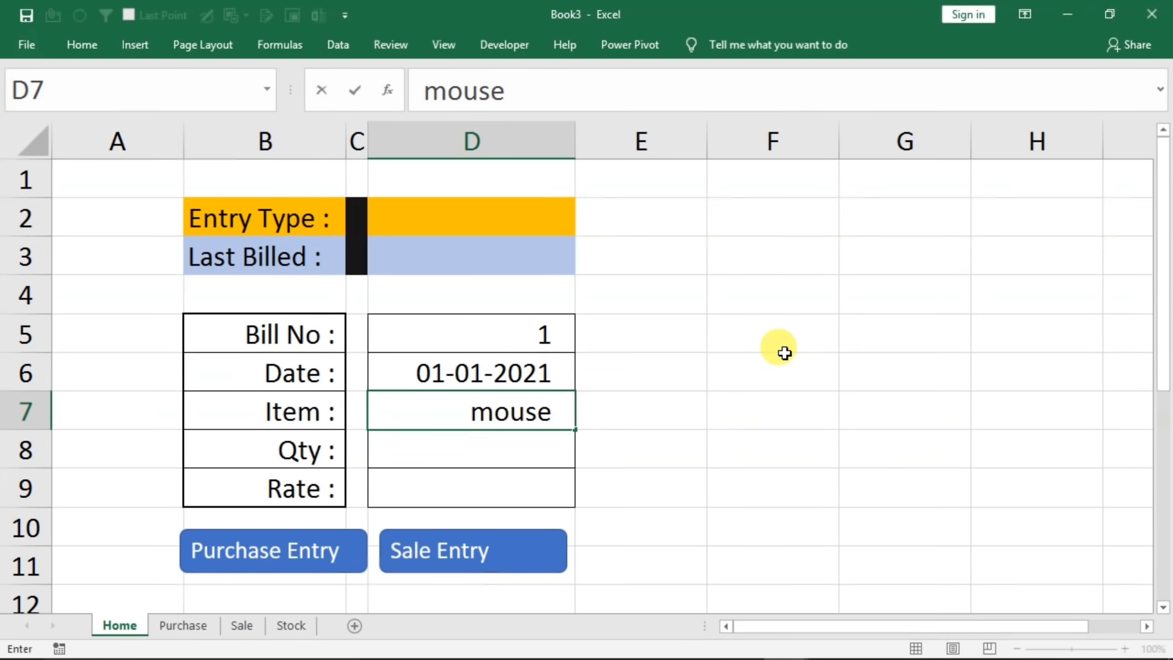
{"action": "key", "text": "Return"}
{"action": "type", "text": "20"}
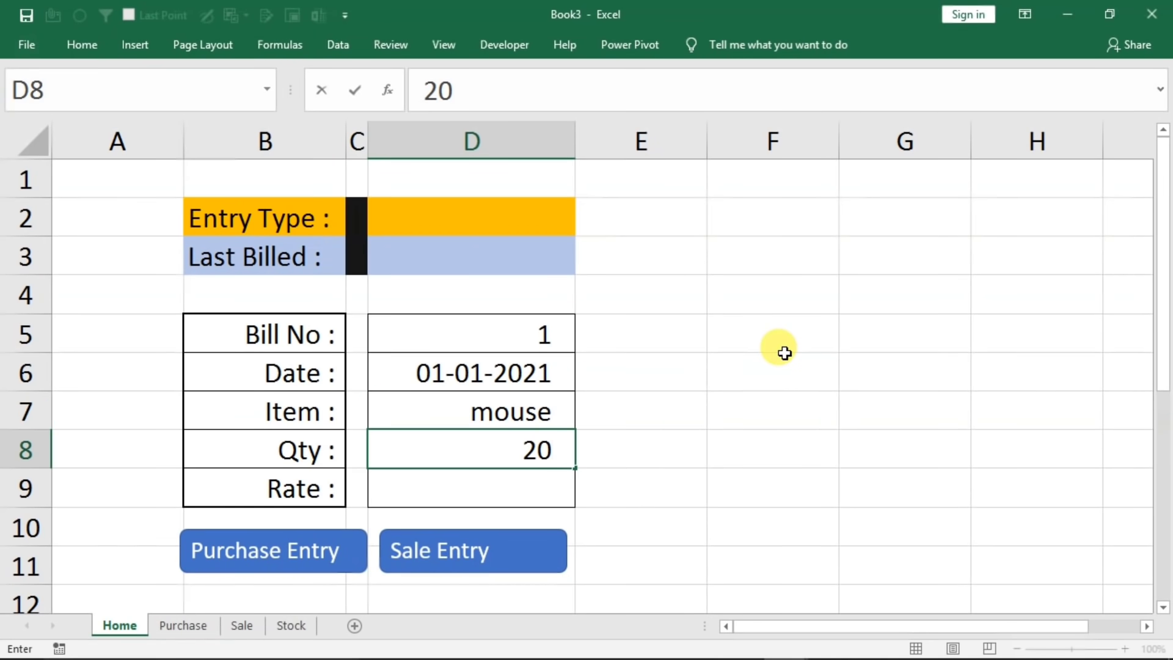
{"action": "key", "text": "Return"}
{"action": "type", "text": "210"}
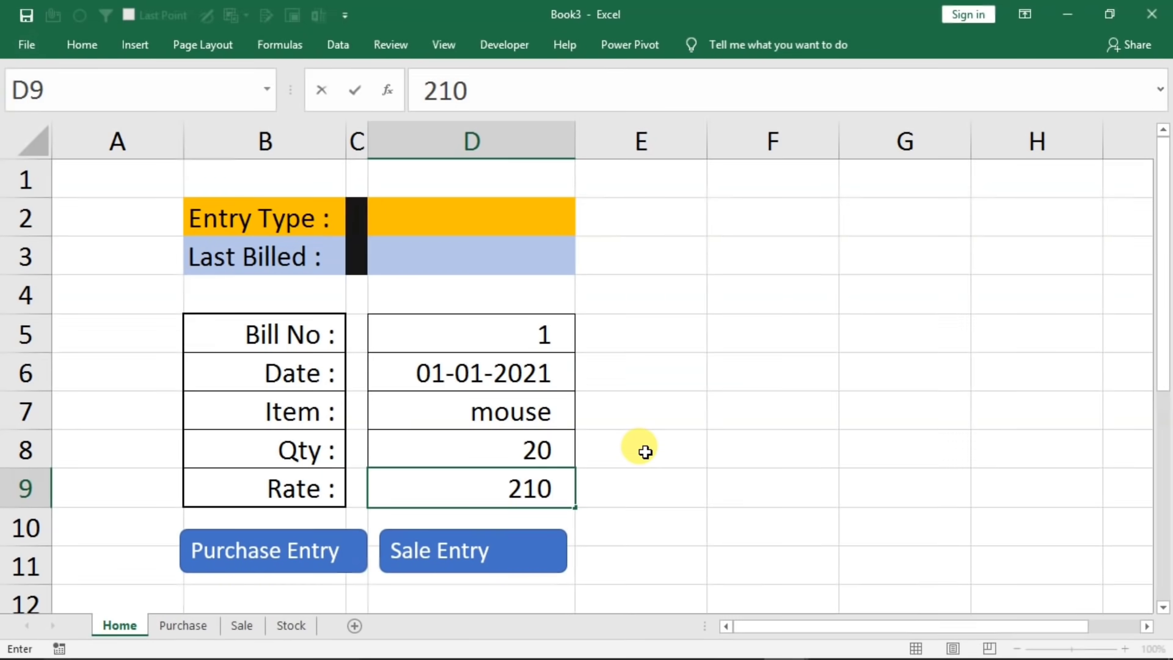
{"action": "left_click", "coordinate": [427, 373]}
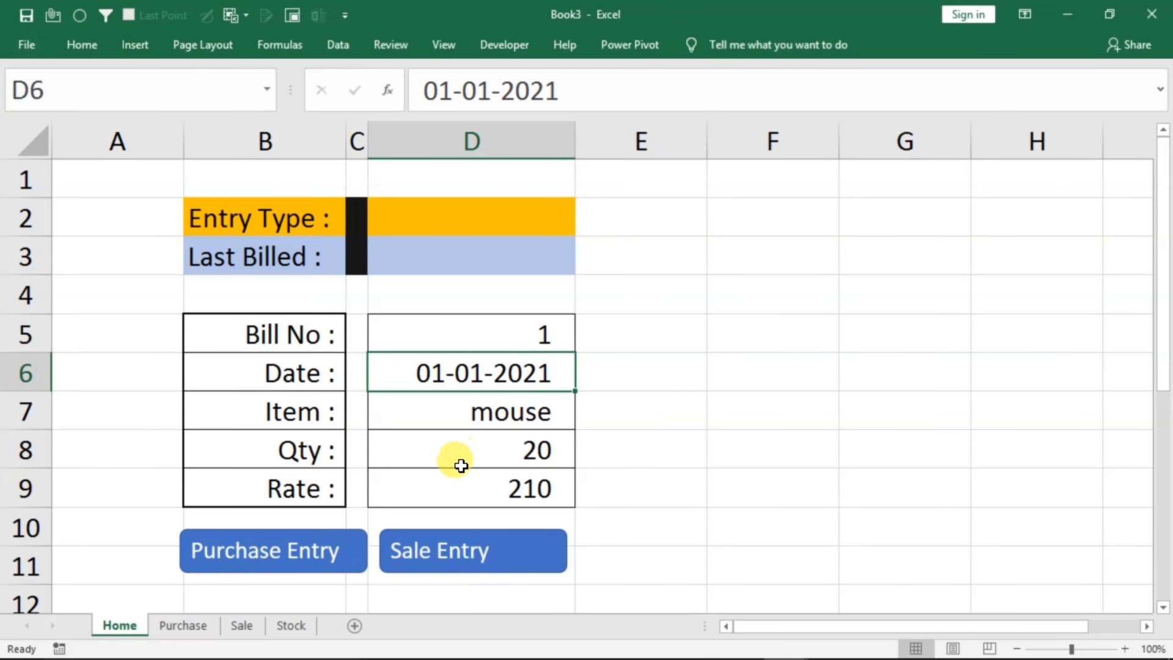
- With the bill number cell D5 selected, start recording a macro named p stored in this workbook
{"action": "left_click", "coordinate": [463, 336]}
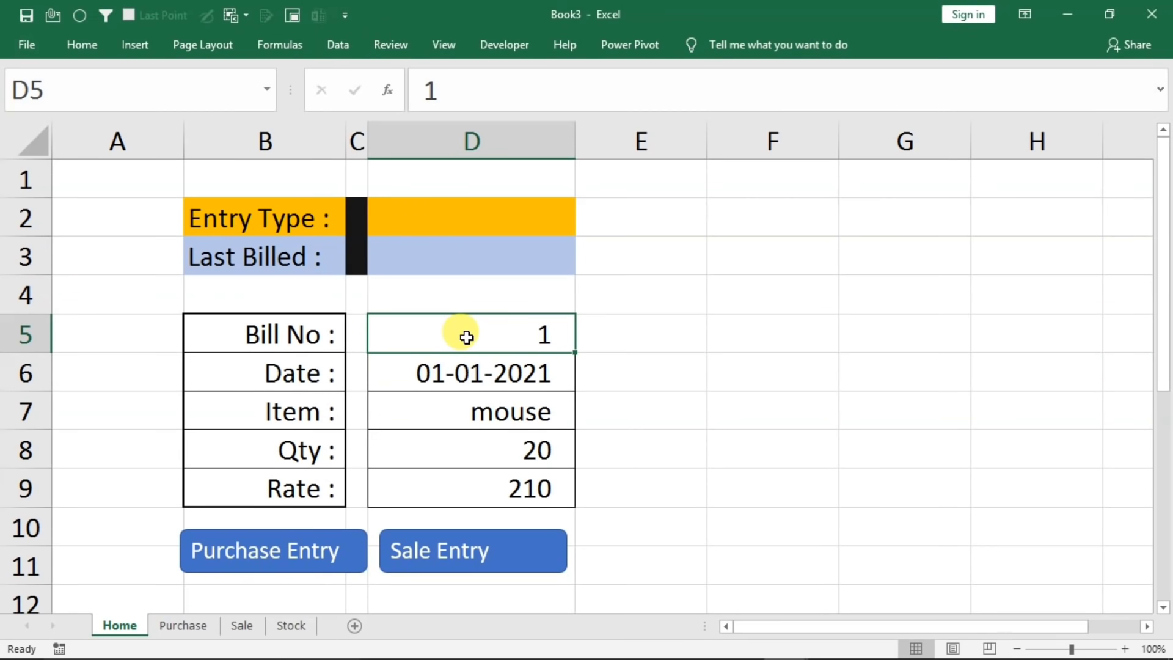
{"action": "left_click", "coordinate": [445, 45]}
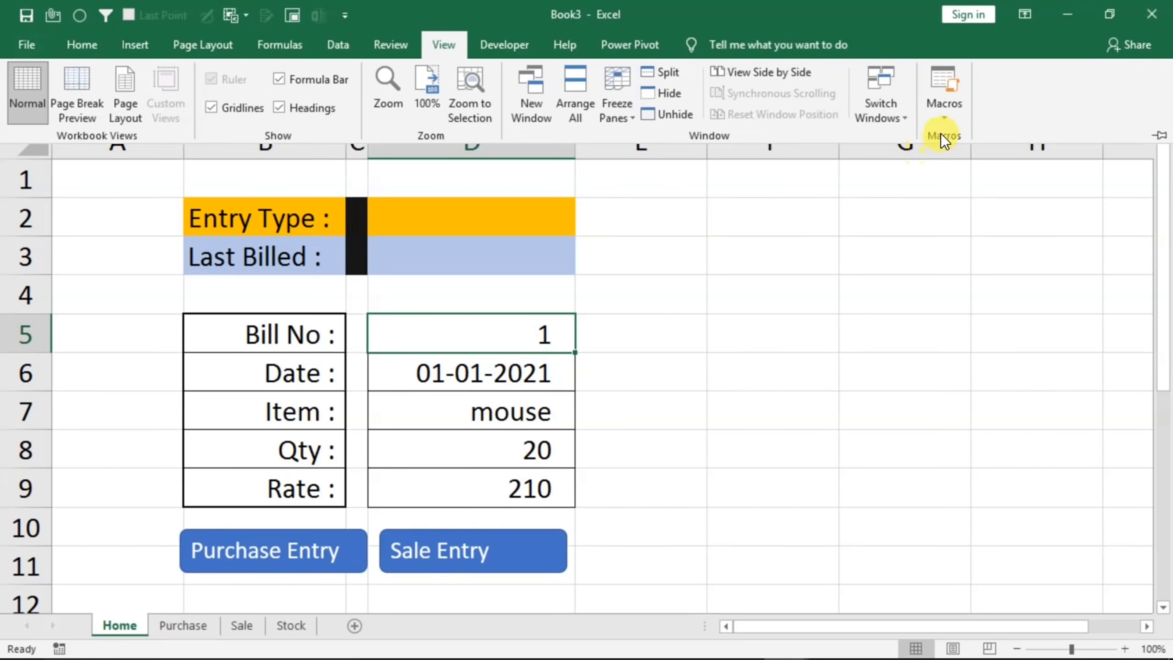
{"action": "left_click", "coordinate": [945, 117]}
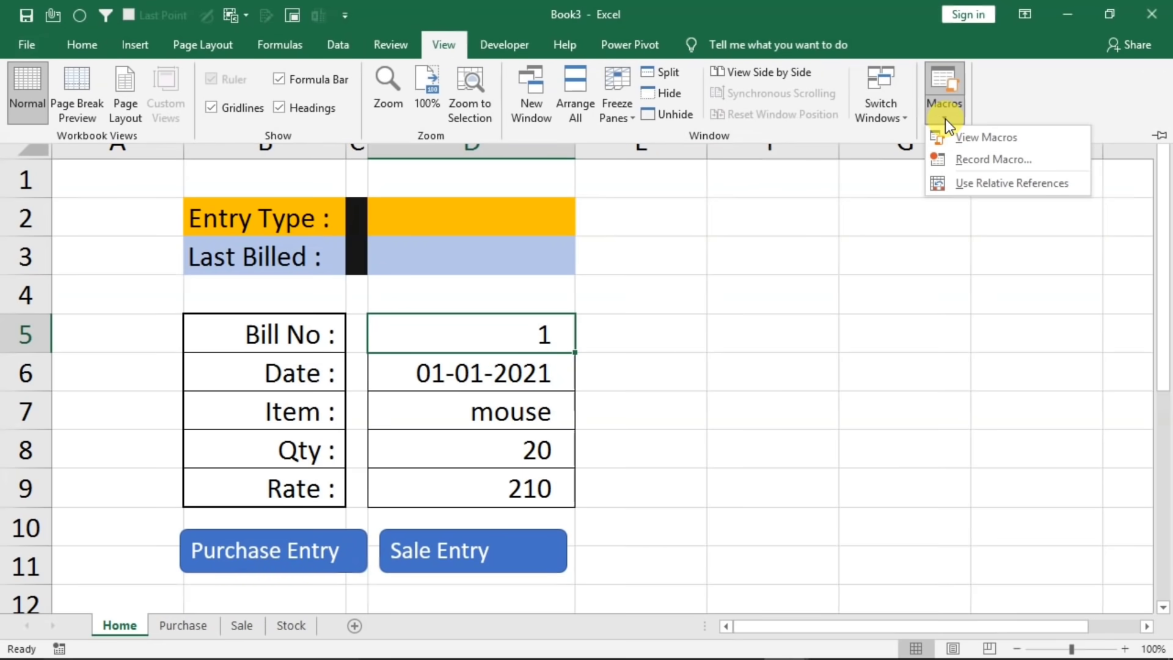
{"action": "left_click", "coordinate": [959, 159]}
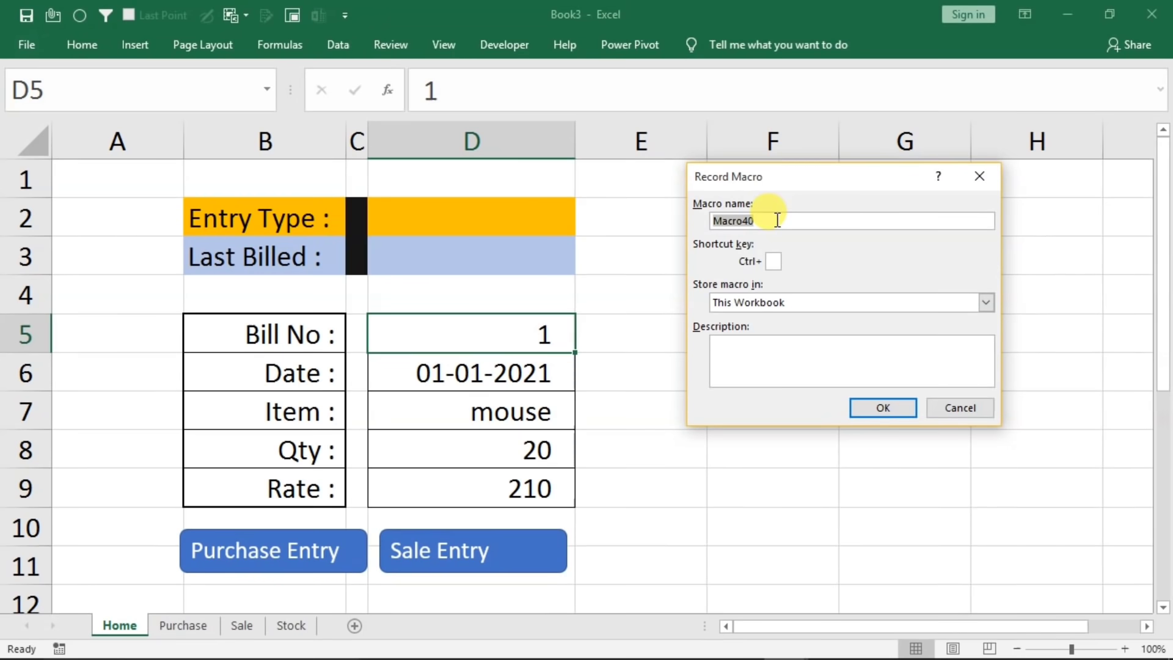
{"action": "type", "text": "p"}
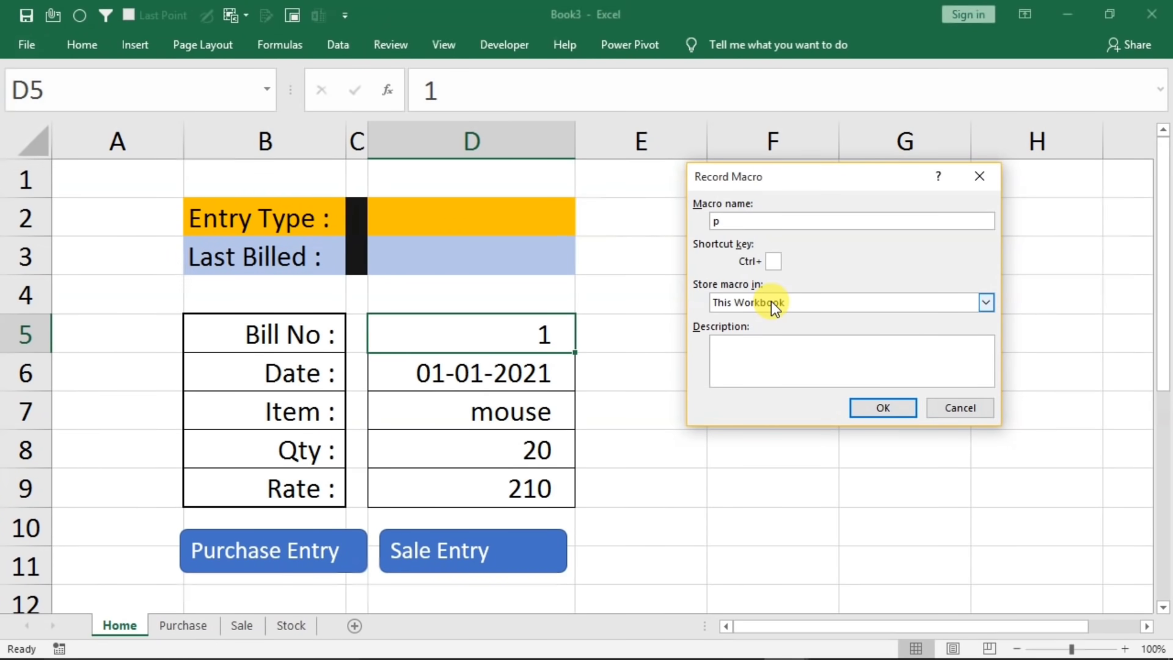
{"action": "left_click", "coordinate": [875, 408]}
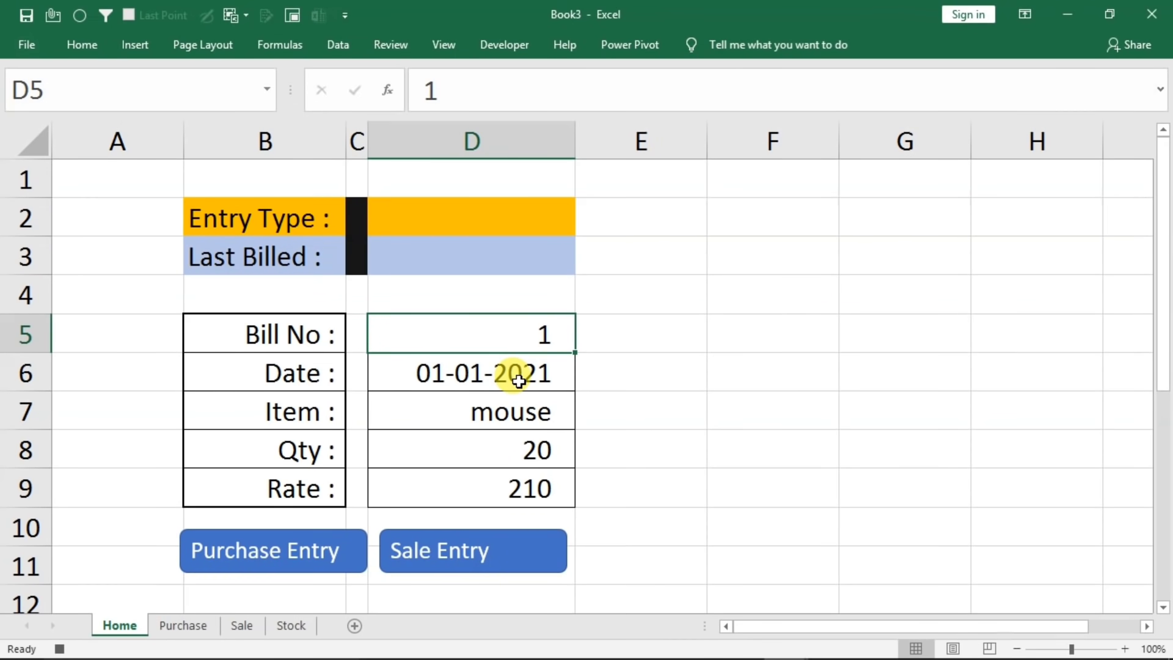
- Copy the form values D5:D9 and paste them transposed into the first Purchase table row, starting at B4
{"action": "left_click_drag", "start_coordinate": [477, 342], "coordinate": [466, 480]}
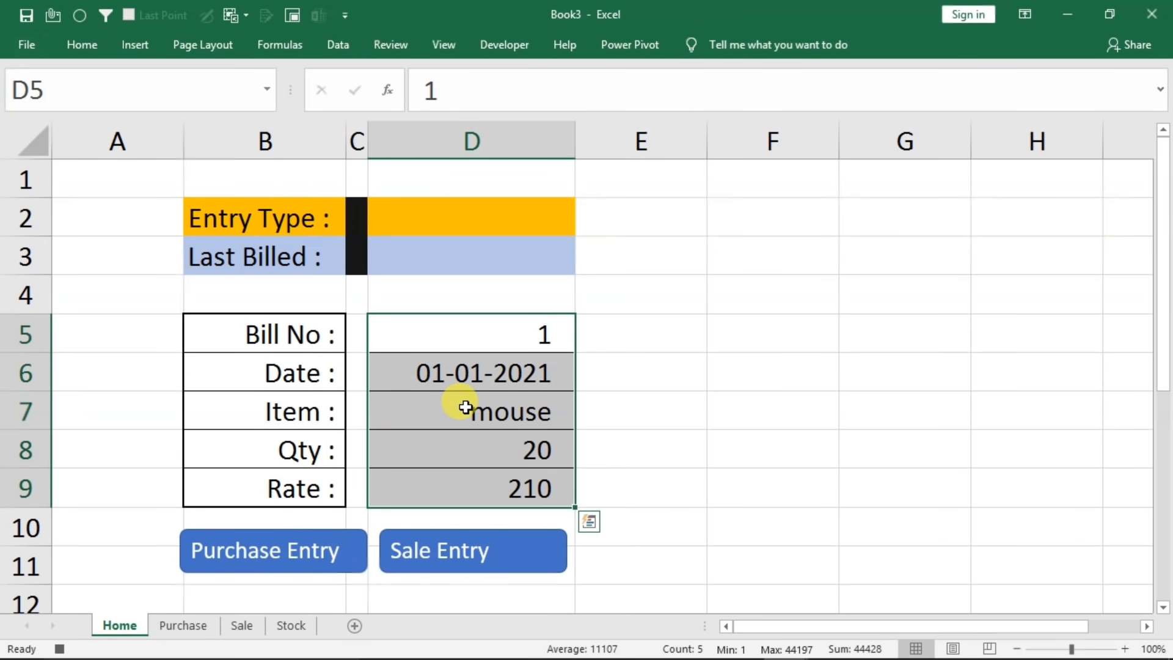
{"action": "key", "text": "ctrl+c"}
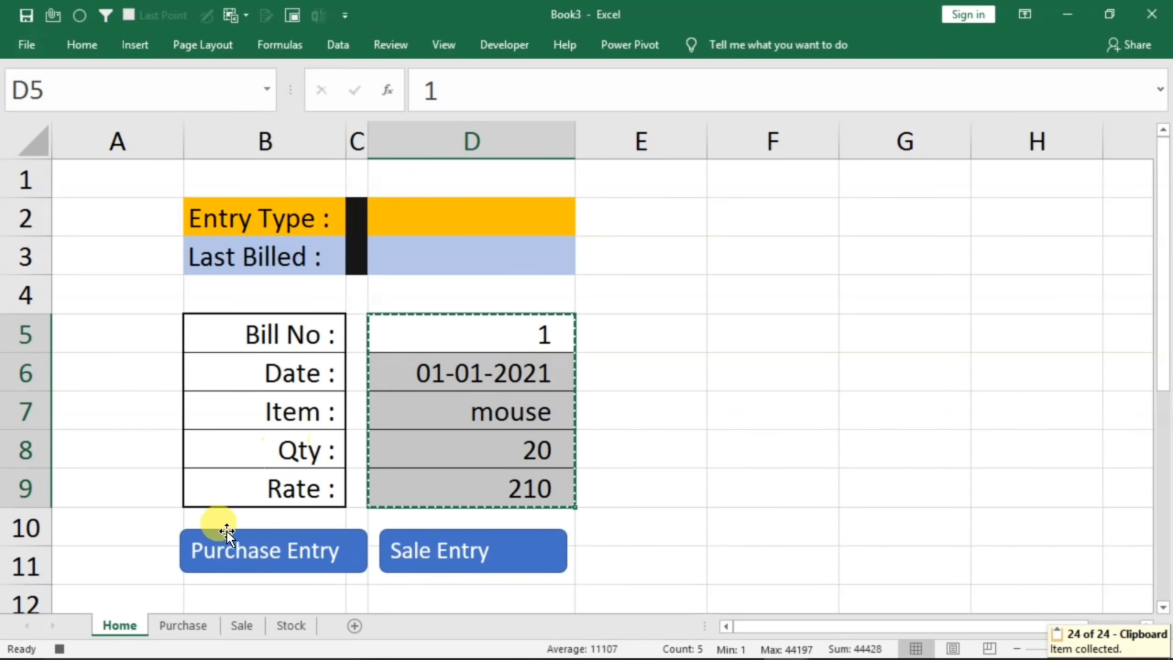
{"action": "left_click", "coordinate": [193, 632]}
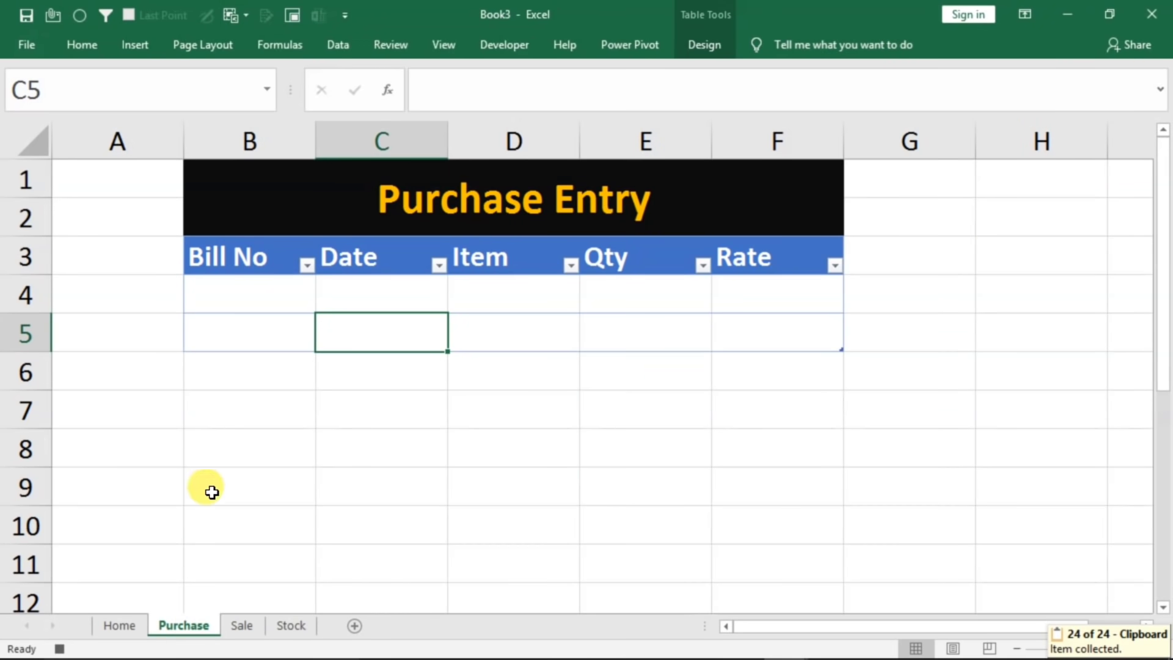
{"action": "left_click", "coordinate": [235, 289]}
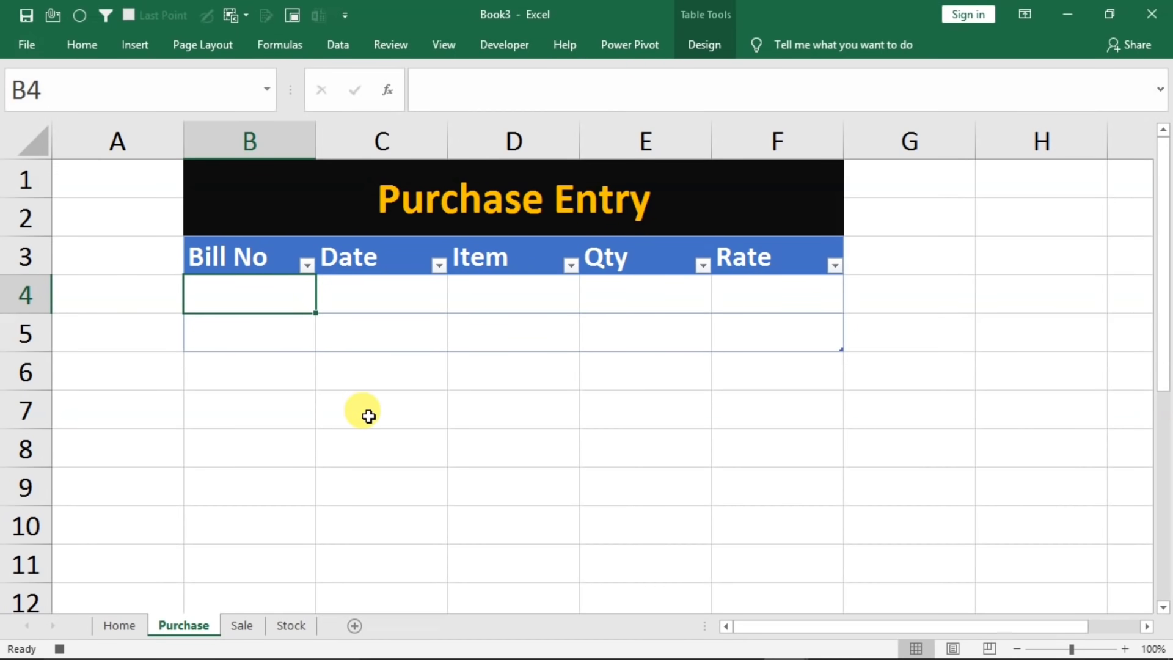
{"action": "key", "text": "alt+h"}
{"action": "key", "text": "v"}
{"action": "key", "text": "t"}
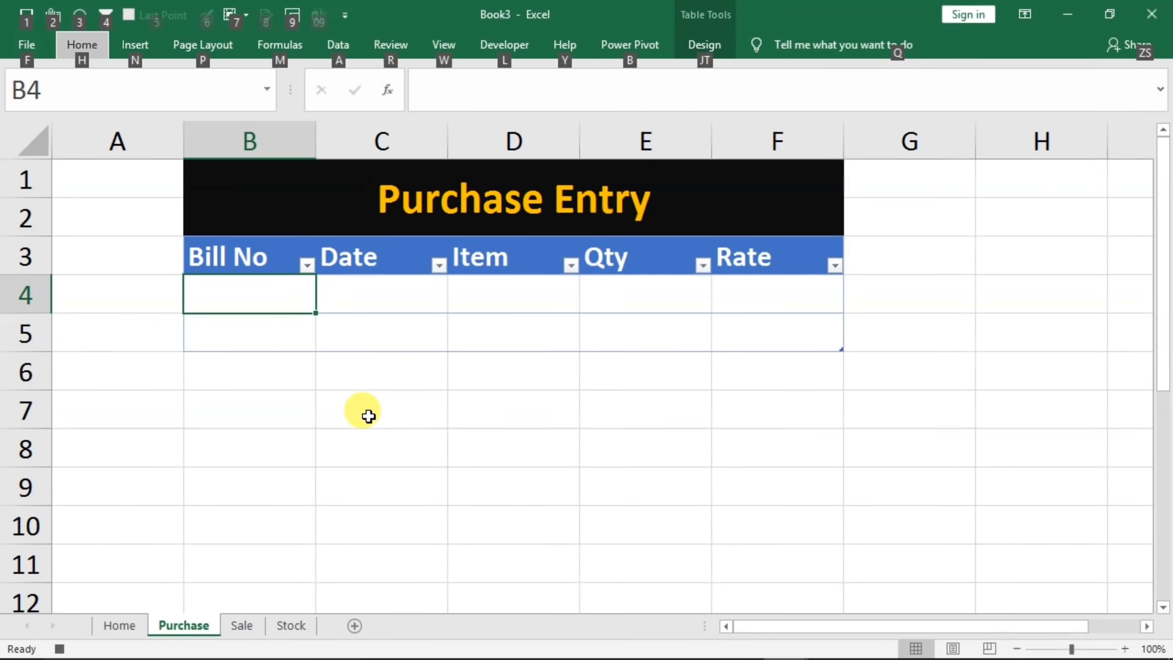
{"action": "key", "text": "h"}
{"action": "key", "text": "v"}
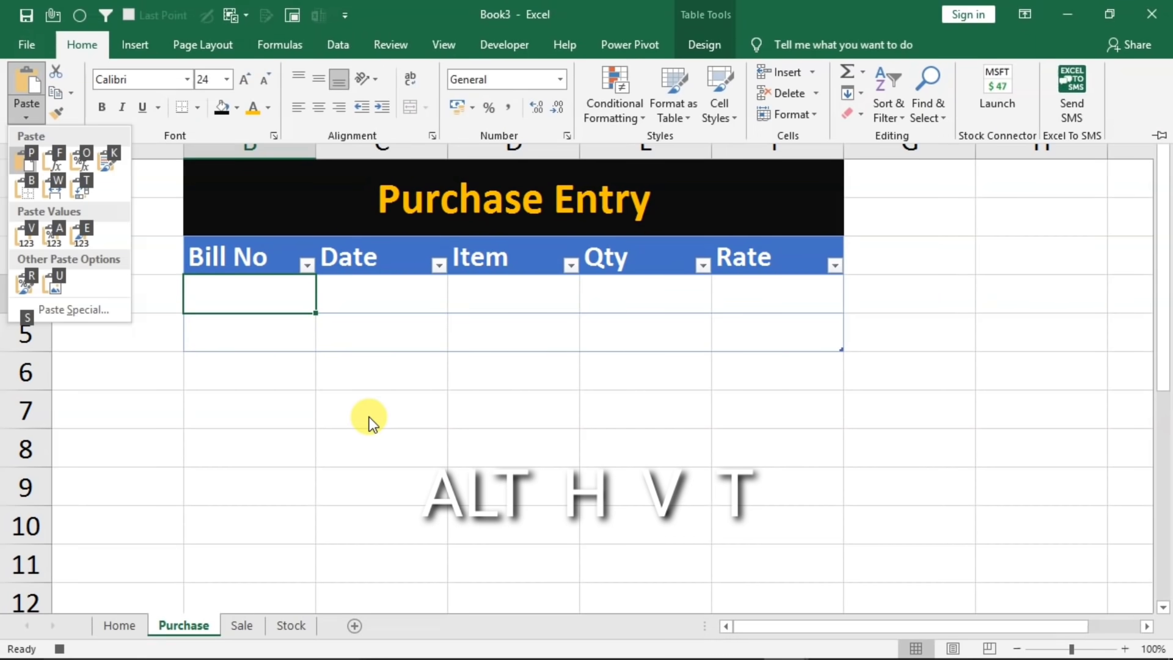
{"action": "key", "text": "t"}
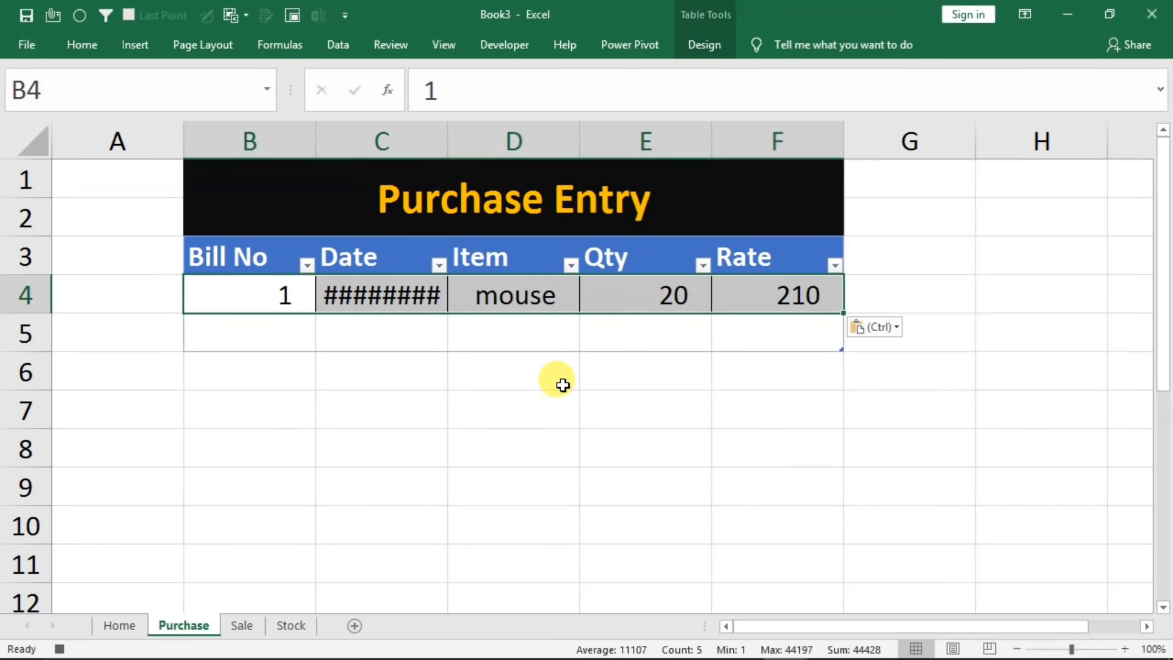
- Insert a blank table row above the pasted entry in the Purchase table
{"action": "left_click", "coordinate": [224, 297]}
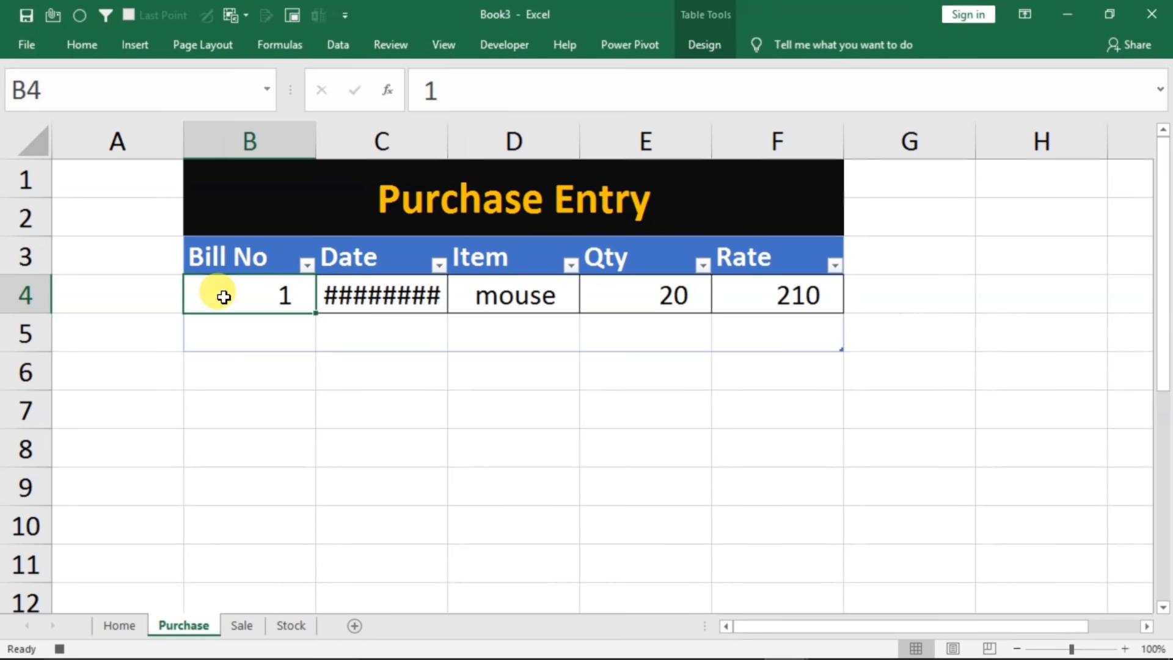
{"action": "right_click", "coordinate": [224, 297]}
{"action": "mouse_move", "coordinate": [262, 370]}
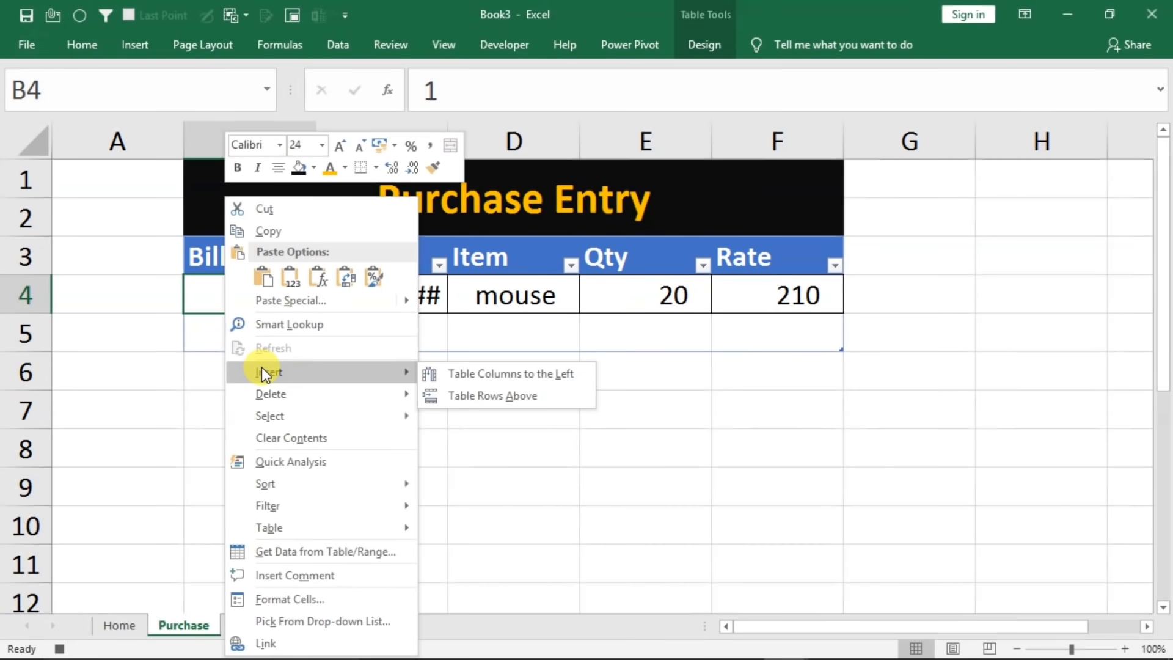
{"action": "left_click", "coordinate": [494, 395]}
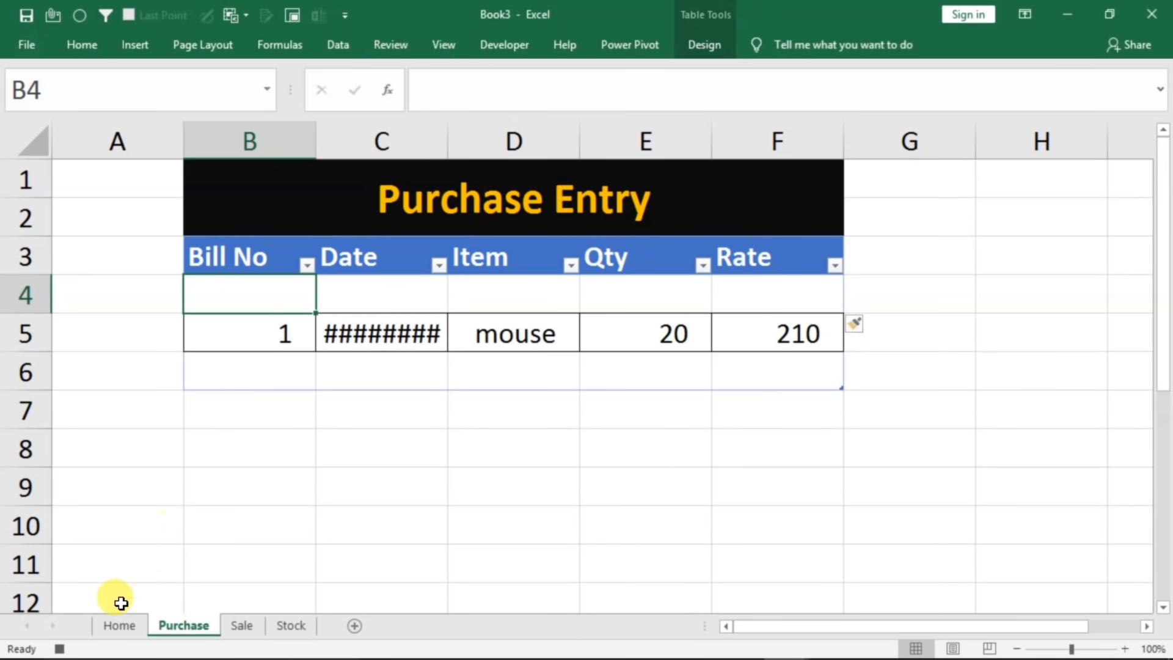
- Clear the Home form values in D5:D9 and stop the macro recording with the Entry Type cell D2 selected
{"action": "left_click", "coordinate": [116, 625]}
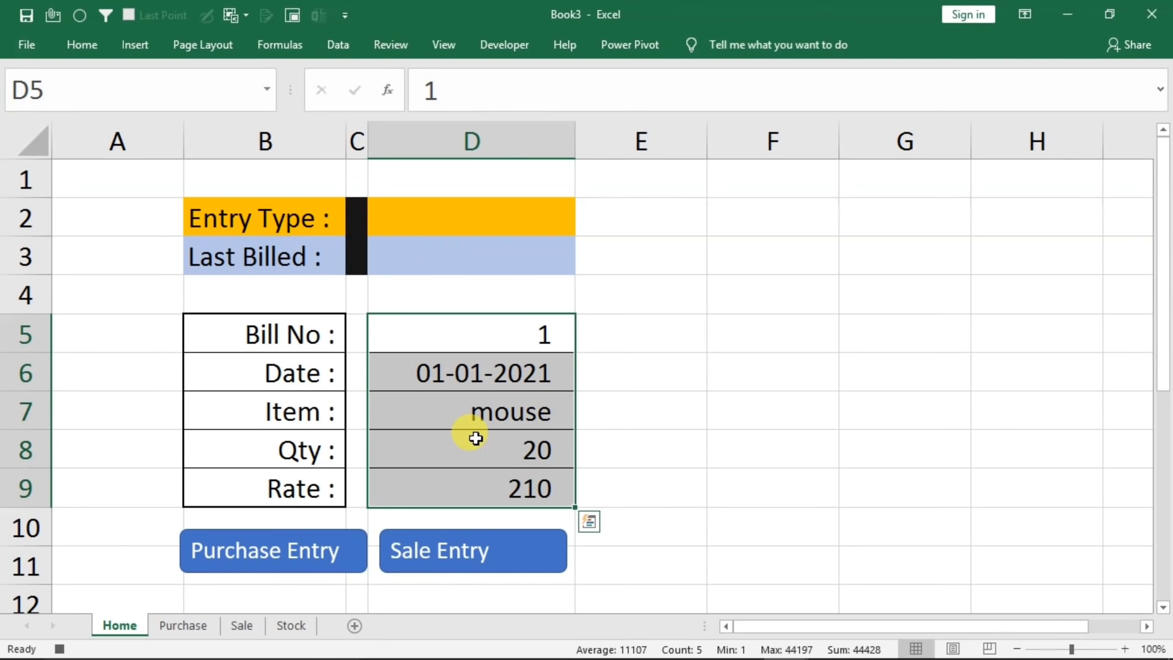
{"action": "key", "text": "Delete"}
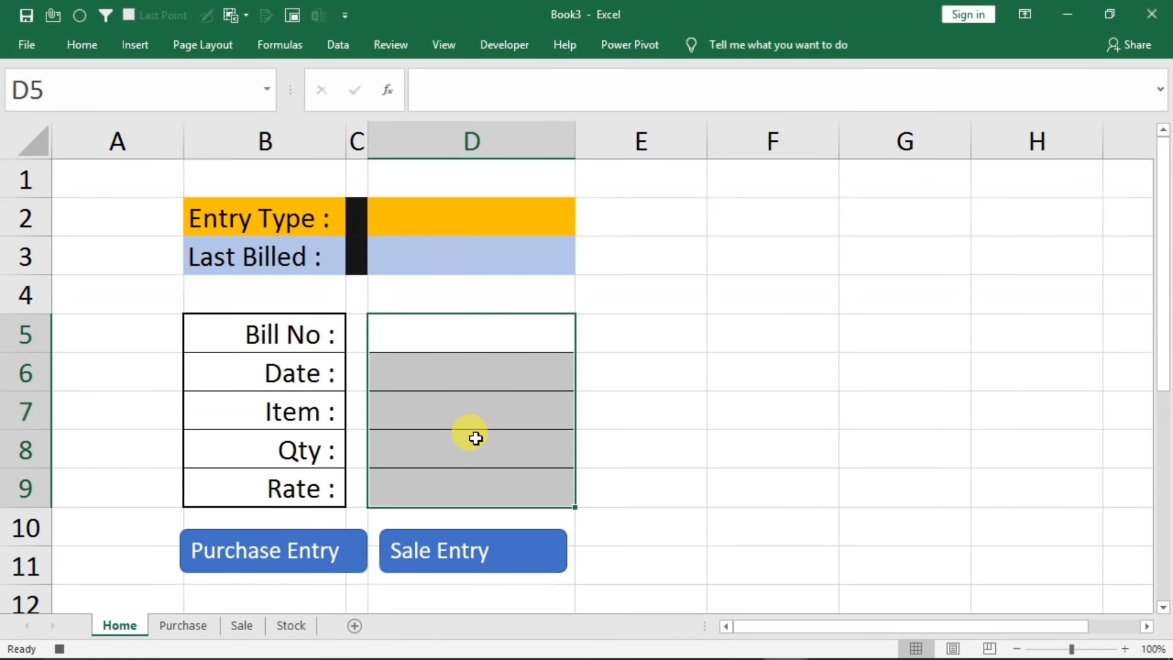
{"action": "left_click", "coordinate": [453, 222]}
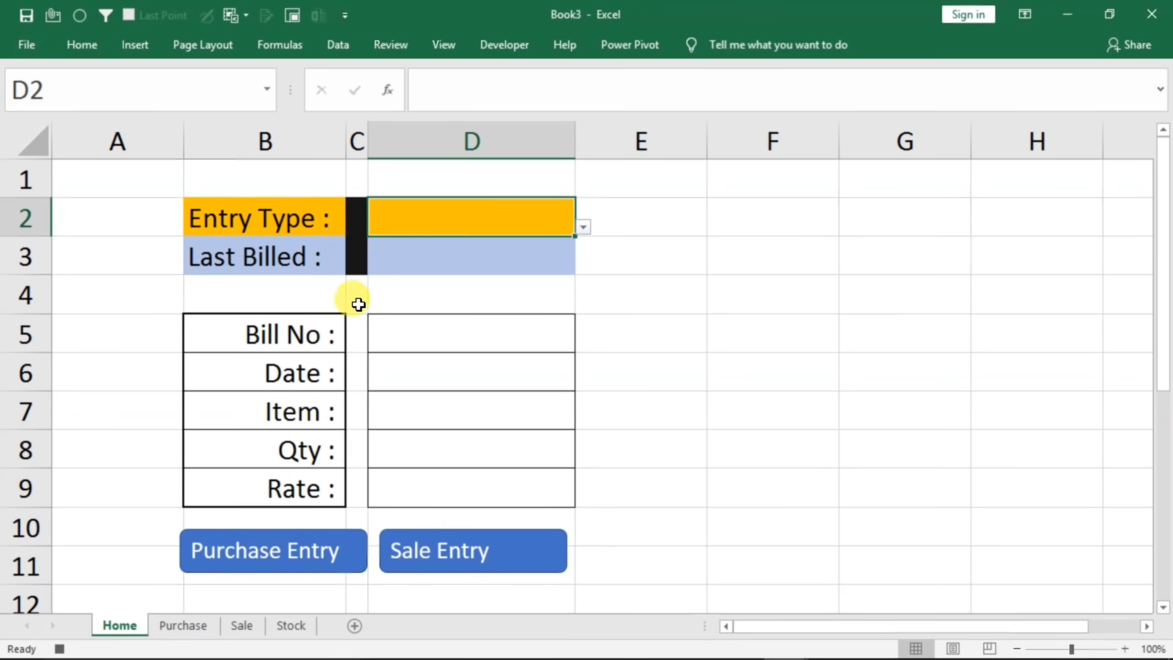
{"action": "left_click", "coordinate": [59, 649]}
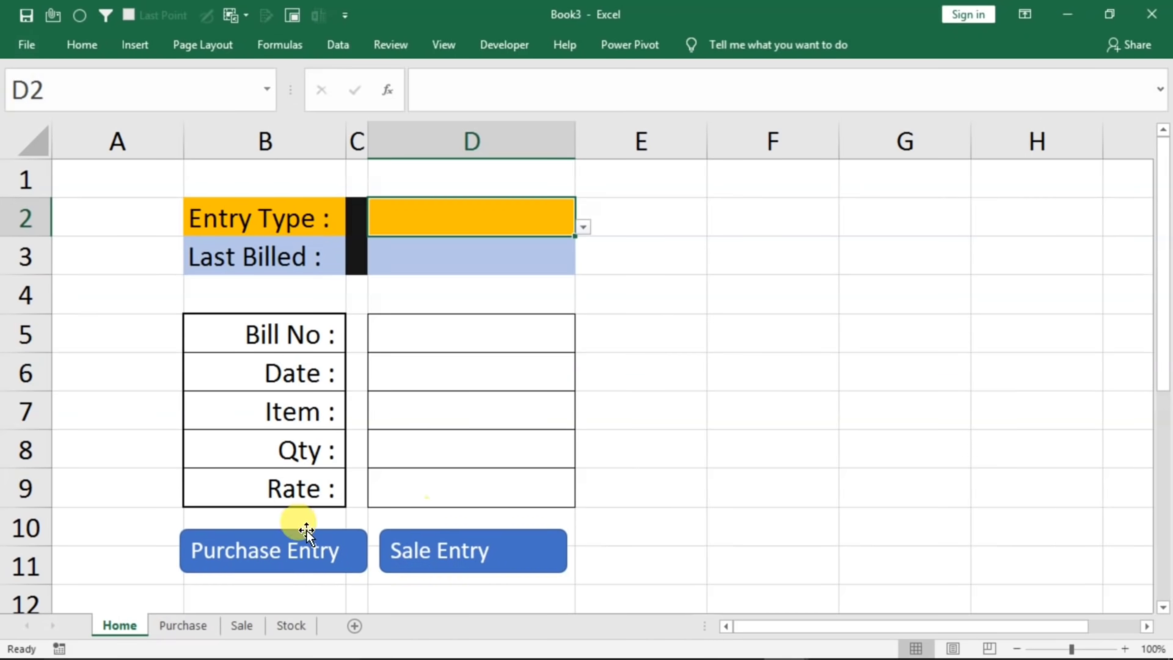
- Assign the macro p from this workbook to the Purchase Entry button shape on the Home sheet
{"action": "right_click", "coordinate": [272, 555]}
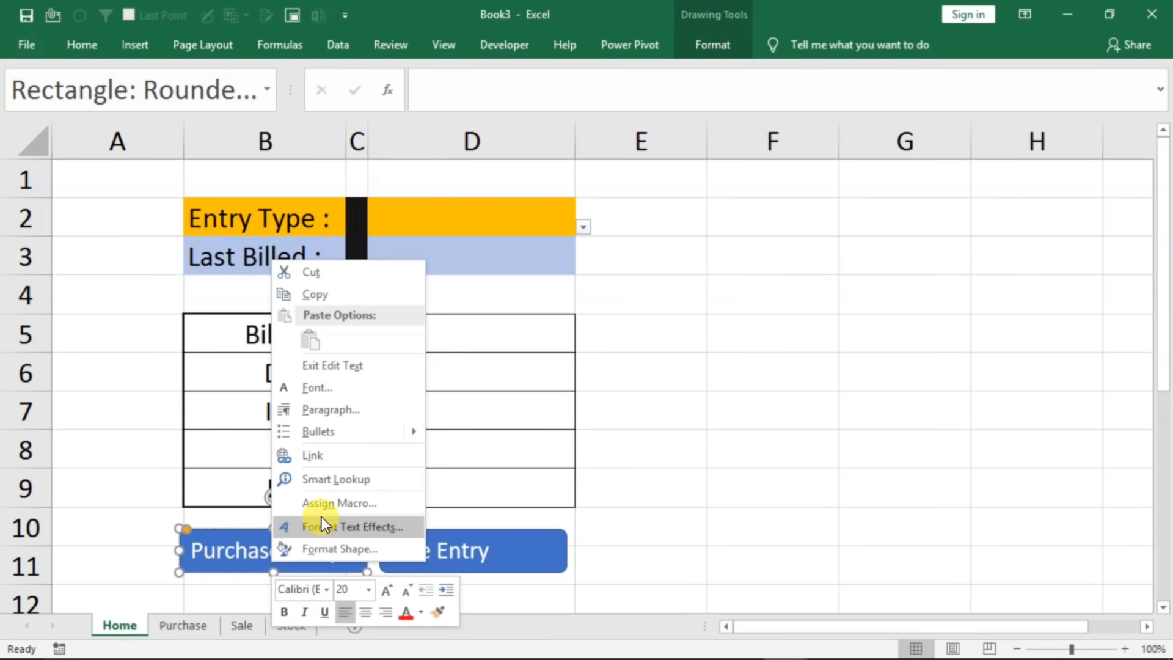
{"action": "left_click", "coordinate": [329, 502]}
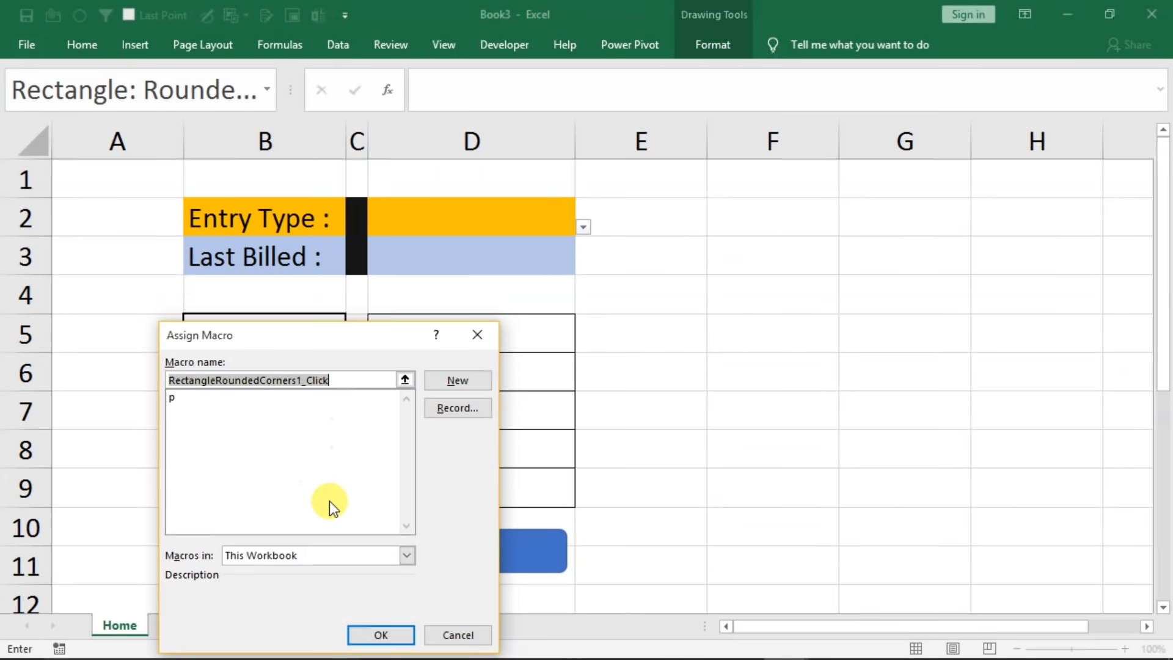
{"action": "left_click", "coordinate": [186, 401]}
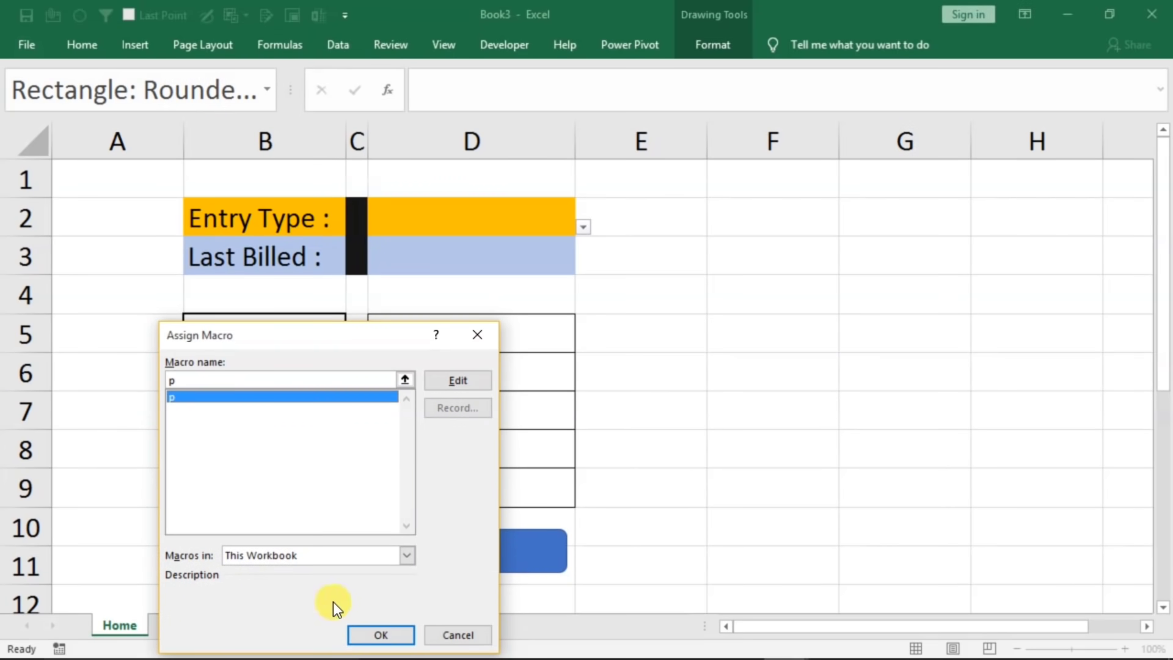
{"action": "left_click", "coordinate": [361, 635]}
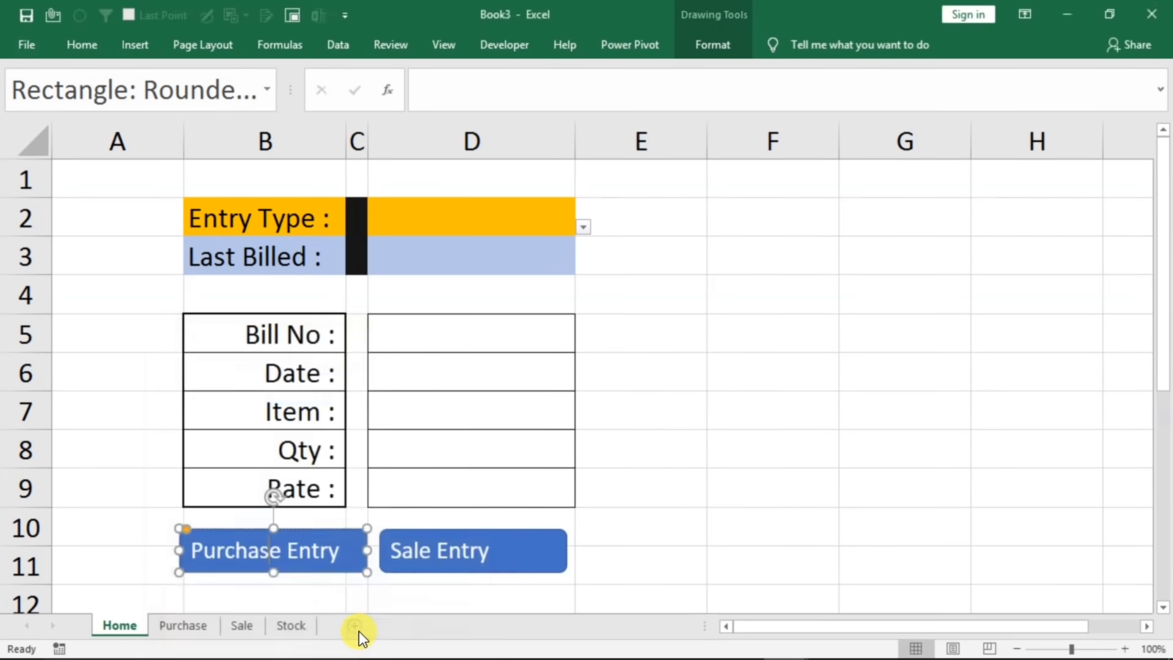
{"action": "left_click", "coordinate": [746, 474]}
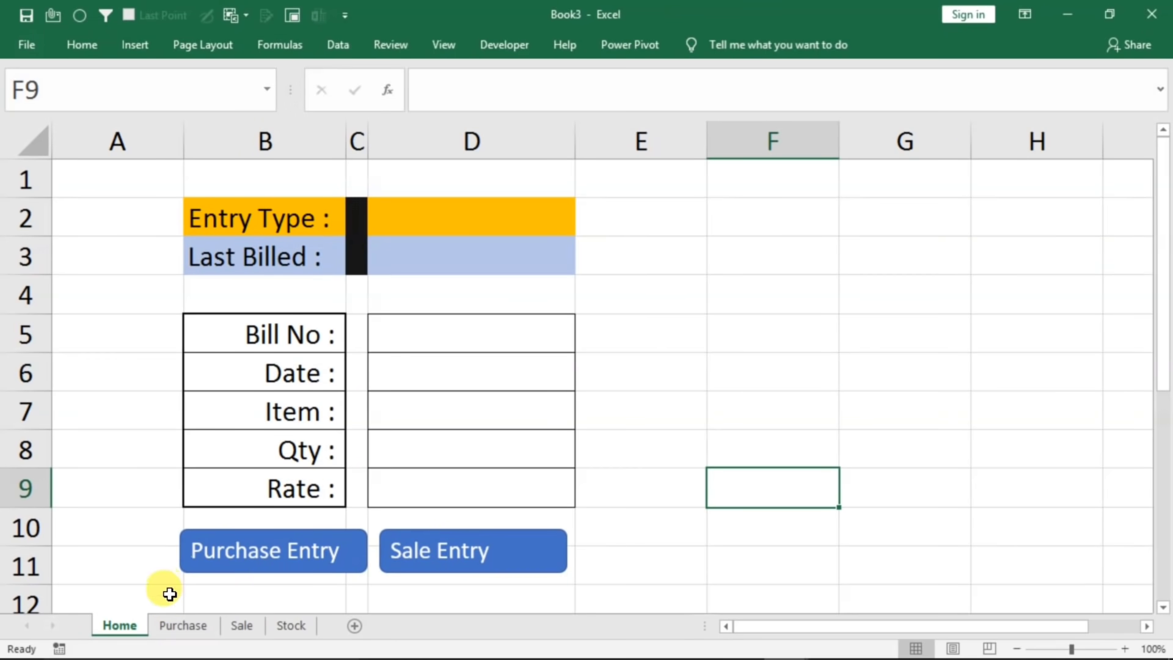
- Delete row 5, holding the recorded mouse entry, from the Purchase sheet
{"action": "left_click", "coordinate": [177, 625]}
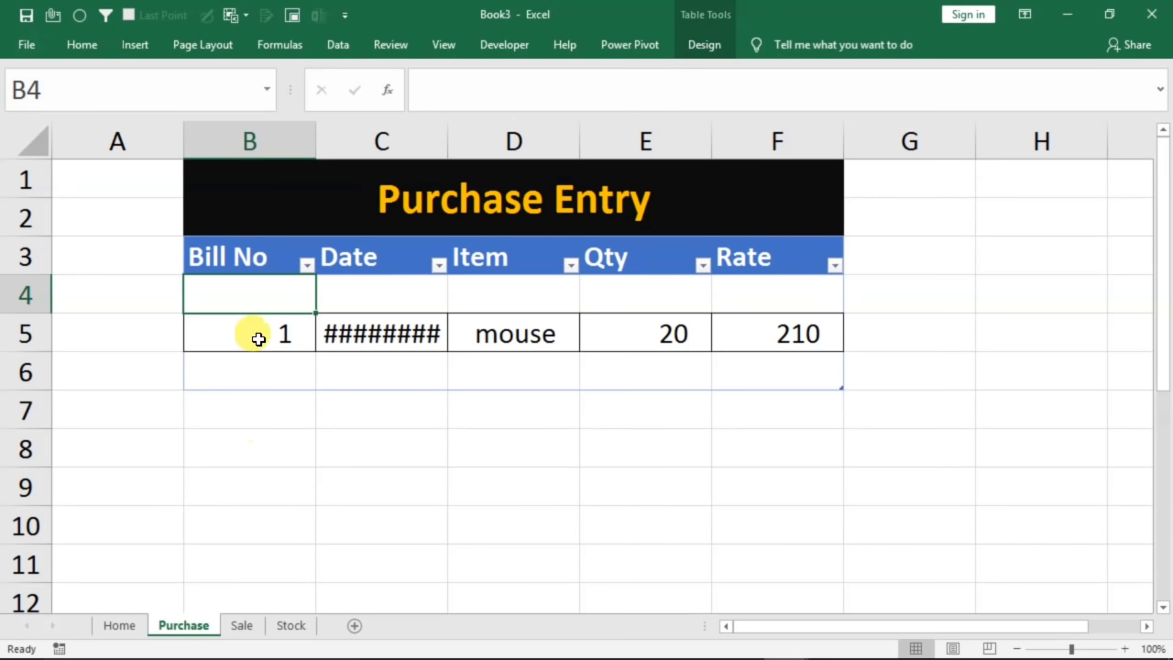
{"action": "left_click", "coordinate": [207, 334]}
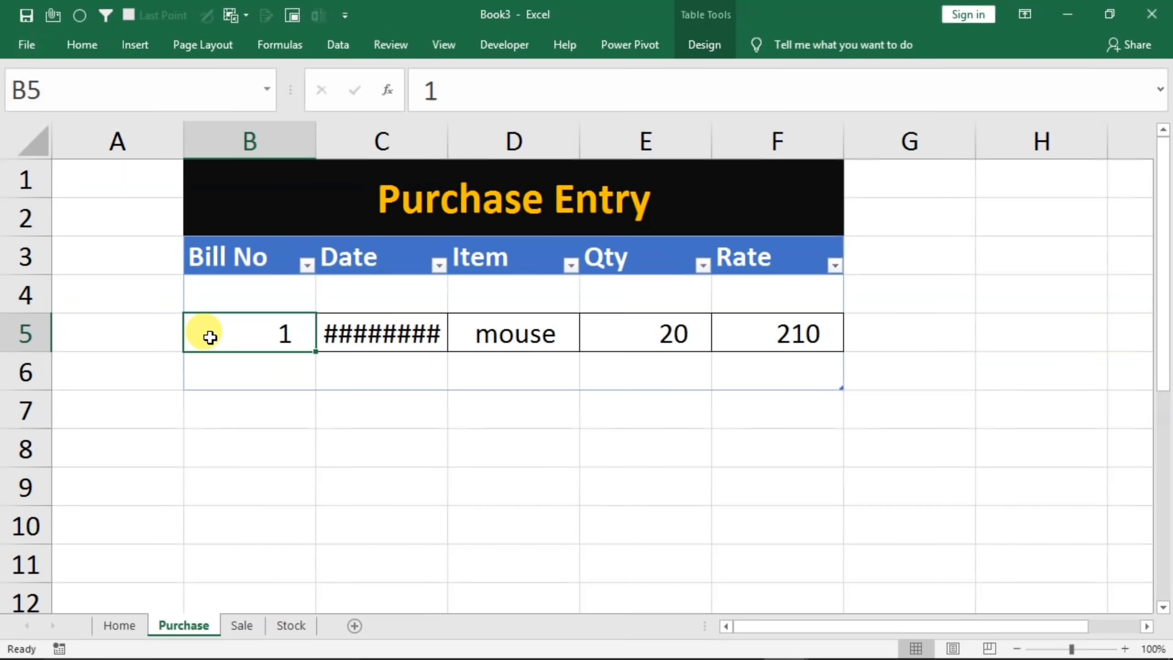
{"action": "right_click", "coordinate": [25, 338]}
{"action": "left_click", "coordinate": [73, 488]}
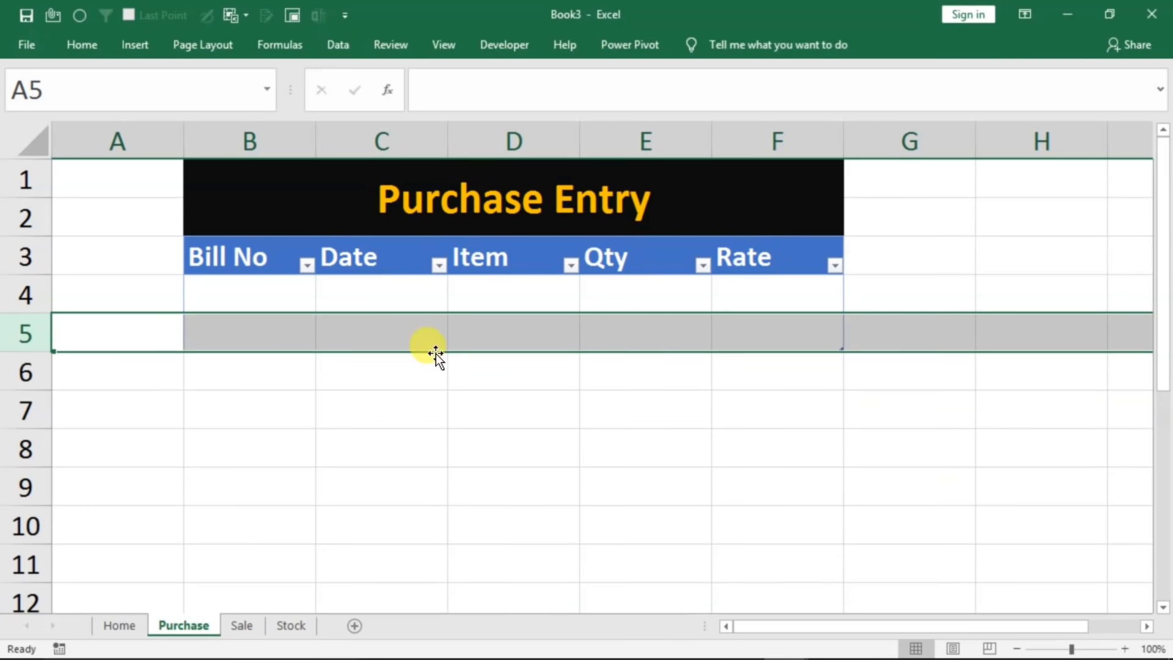
{"action": "left_click", "coordinate": [428, 347]}
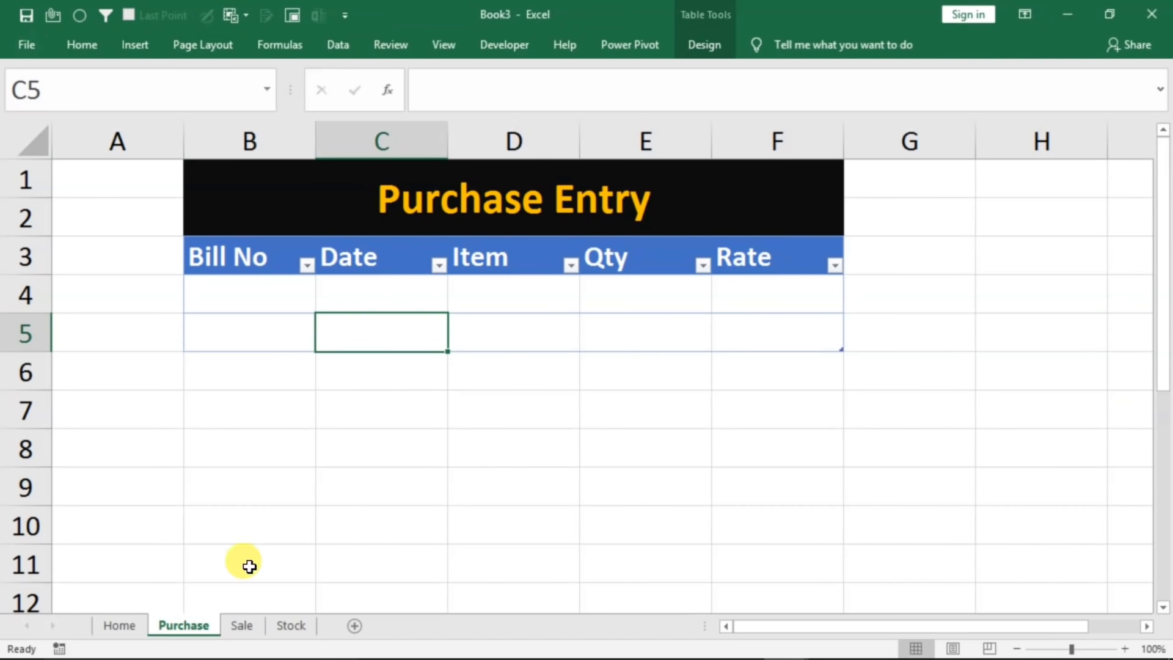
- Fill the Home form with bill number 1, date 1/1/2021, item mouse, quantity 10 and rate 110
{"action": "left_click", "coordinate": [122, 629]}
{"action": "left_click", "coordinate": [453, 335]}
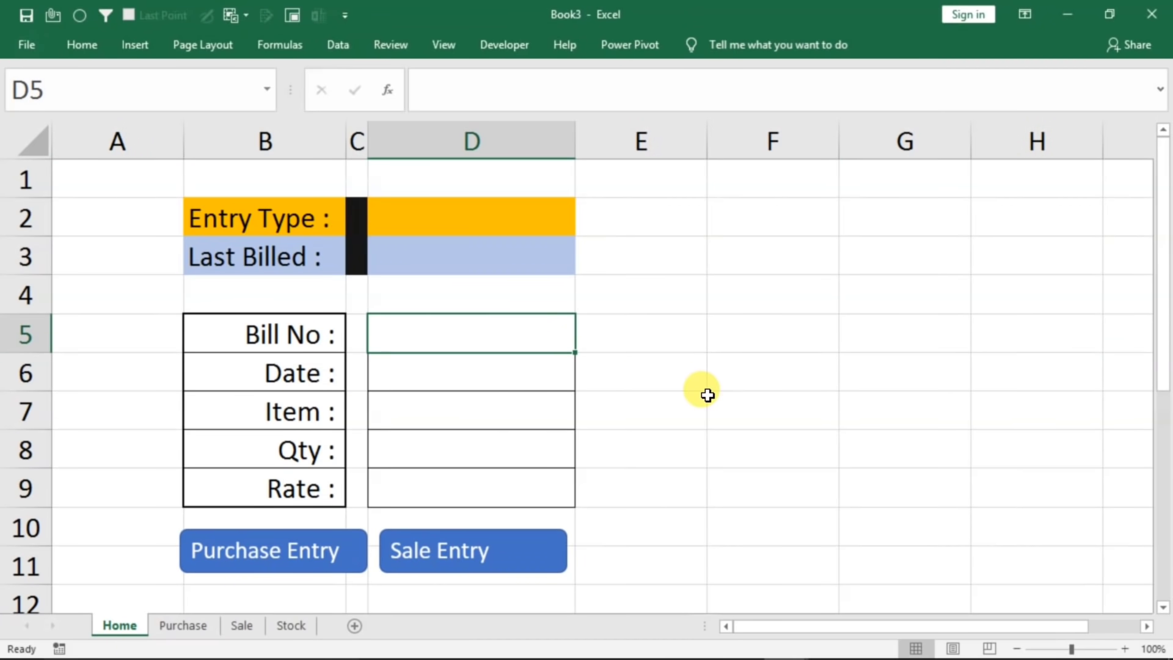
{"action": "type", "text": "1"}
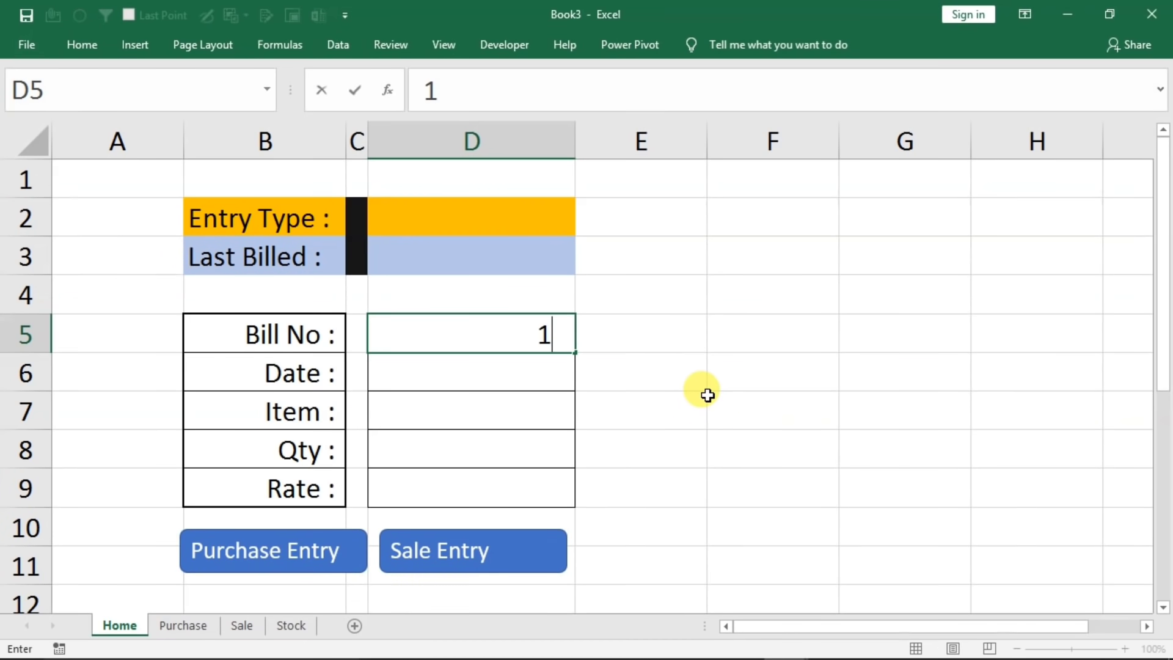
{"action": "key", "text": "Return"}
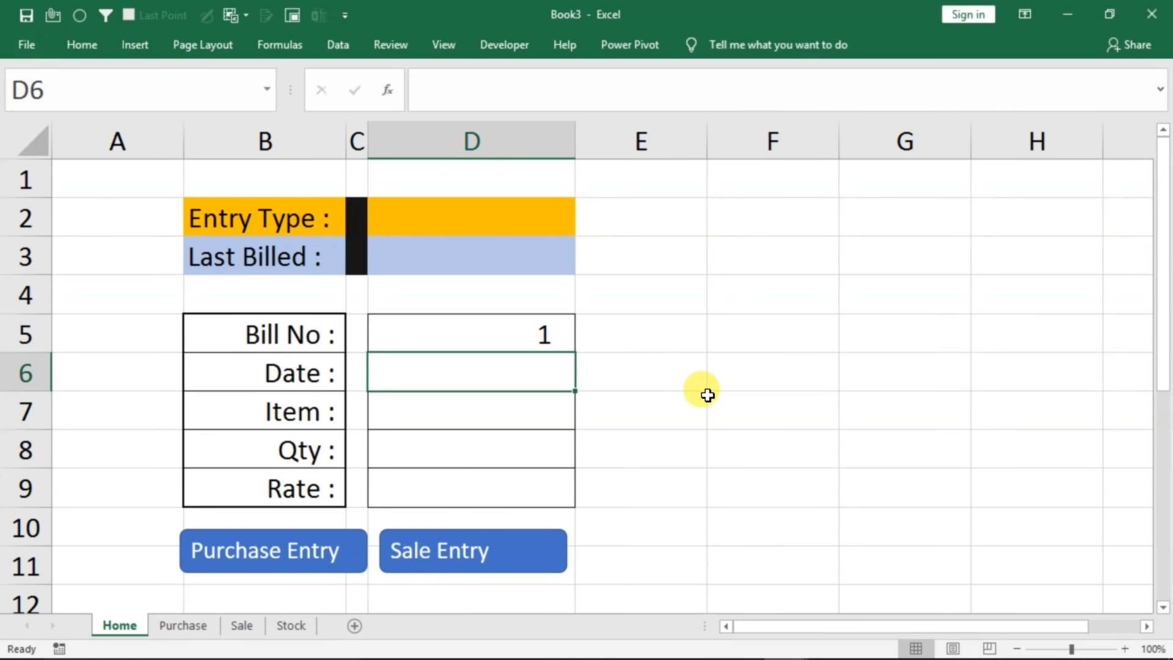
{"action": "type", "text": "1/1/2021"}
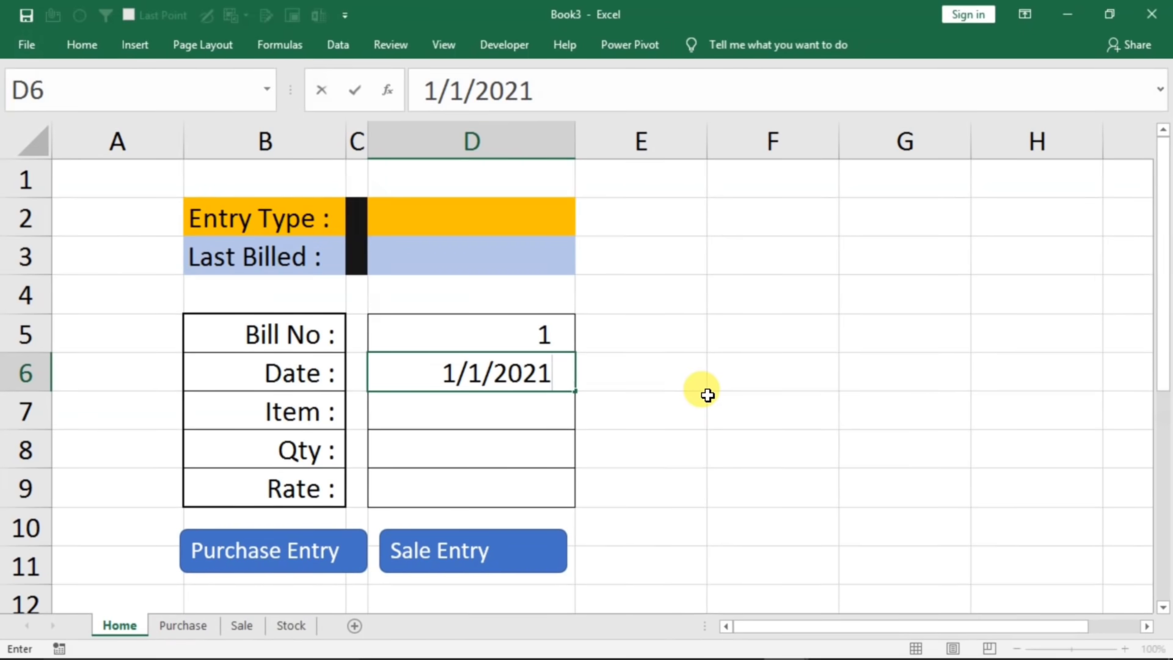
{"action": "key", "text": "Return"}
{"action": "type", "text": "m"}
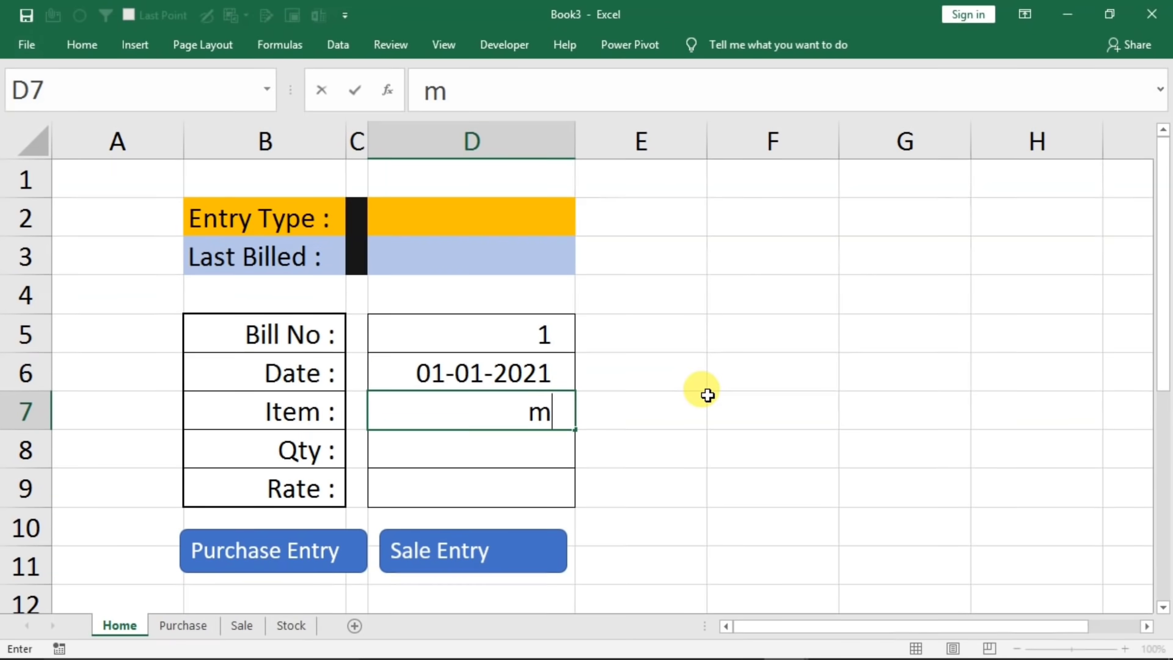
{"action": "type", "text": "ouse"}
{"action": "key", "text": "Return"}
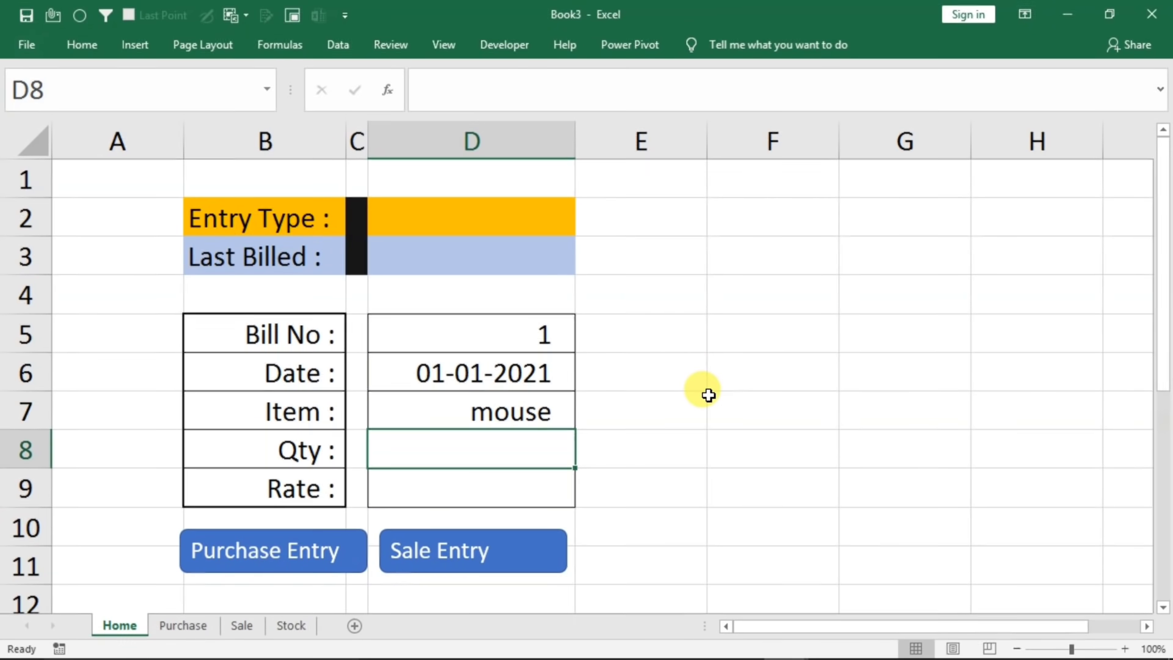
{"action": "type", "text": "10"}
{"action": "key", "text": "Return"}
{"action": "type", "text": "110"}
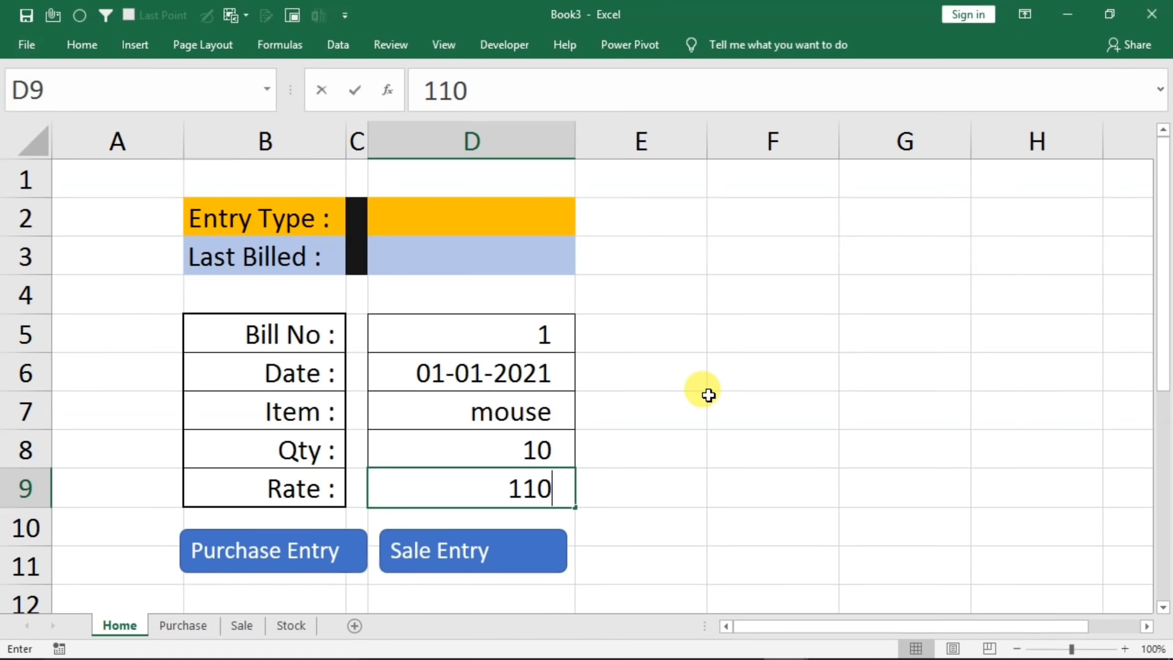
- Submit the form with the Purchase Entry button and widen the Date column on the Purchase sheet to fit full dates
{"action": "left_click", "coordinate": [282, 553]}
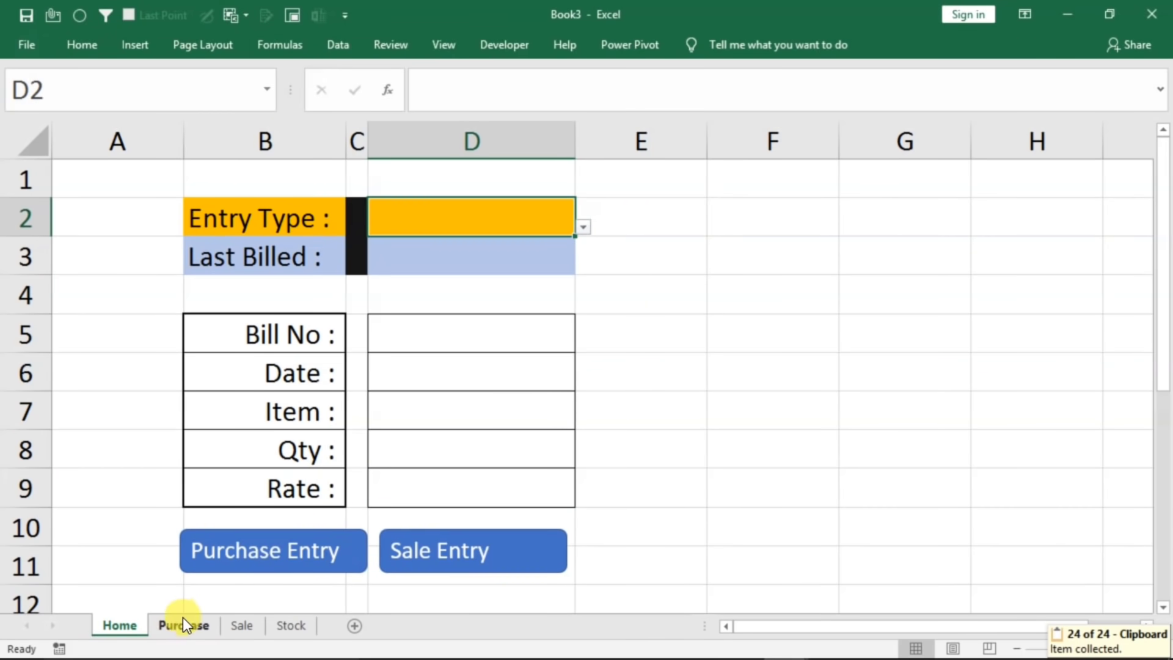
{"action": "left_click", "coordinate": [183, 623]}
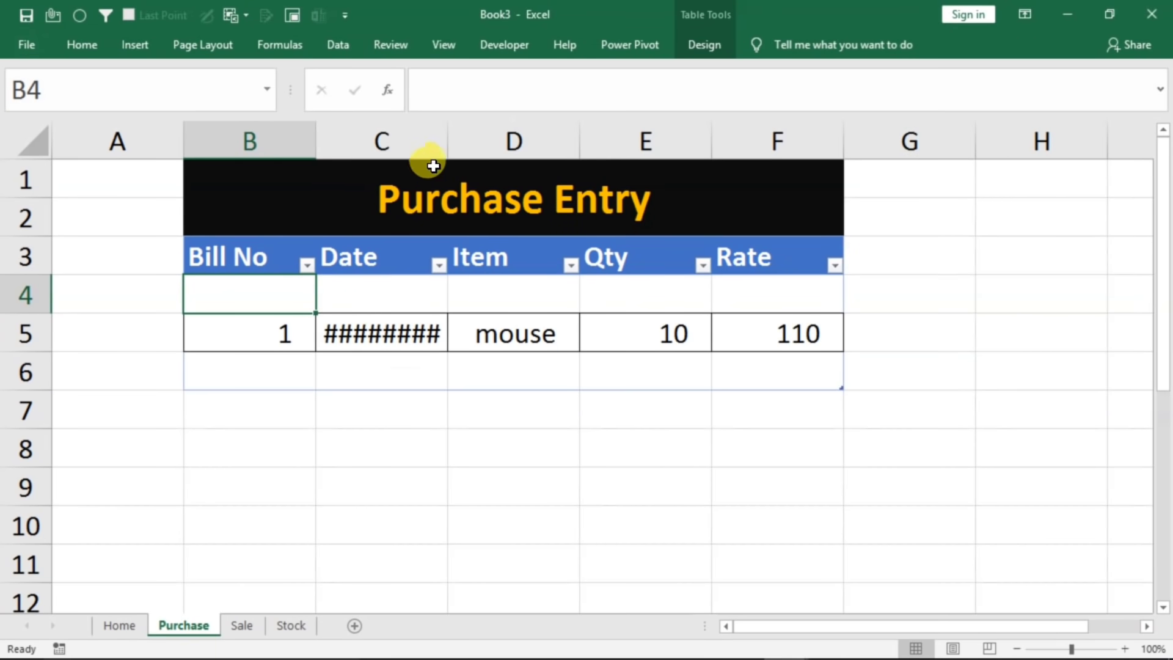
{"action": "left_click_drag", "start_coordinate": [447, 141], "coordinate": [503, 142]}
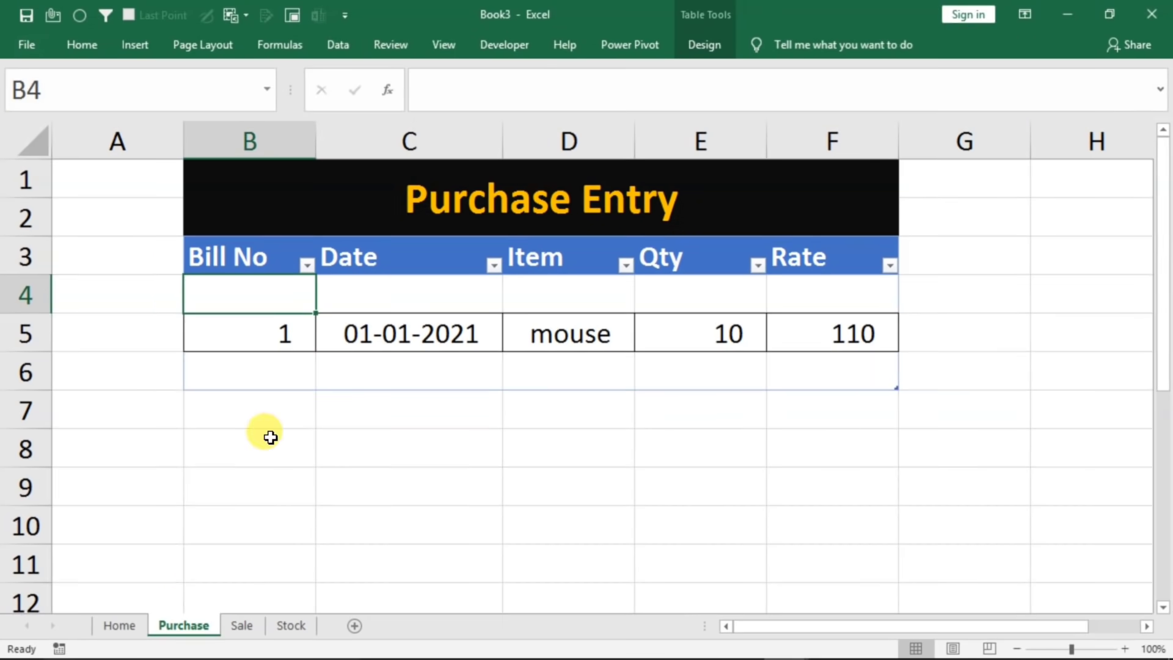
- Enter bill number 2 in D5 of the Home form
{"action": "left_click", "coordinate": [119, 624]}
{"action": "left_click", "coordinate": [412, 334]}
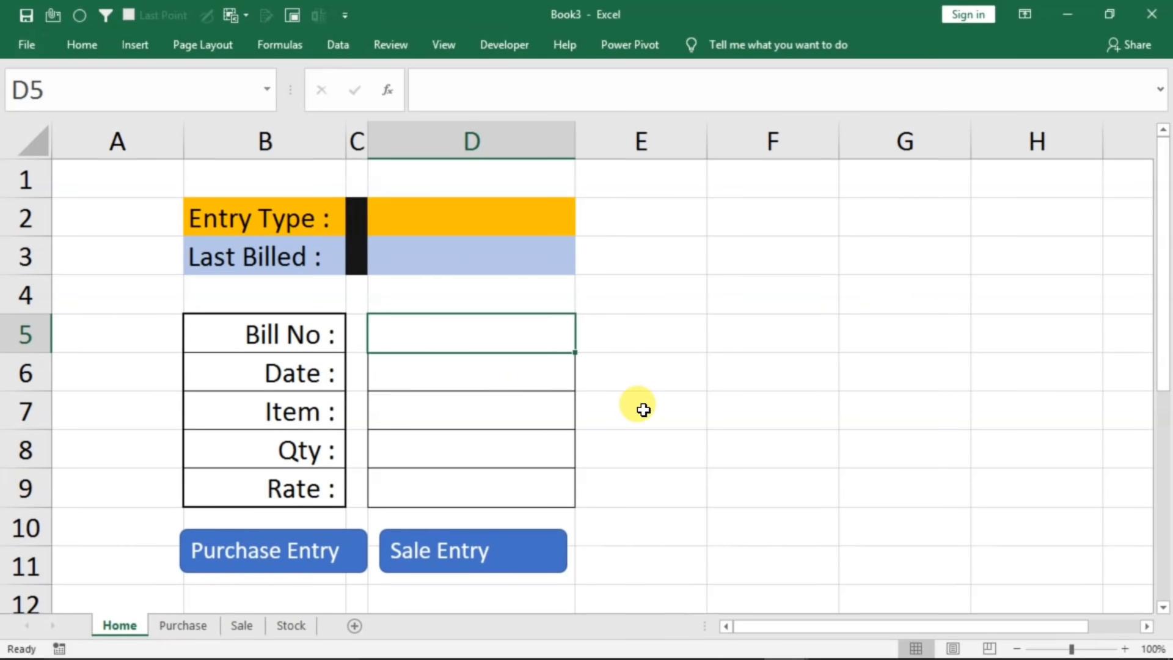
{"action": "type", "text": "2"}
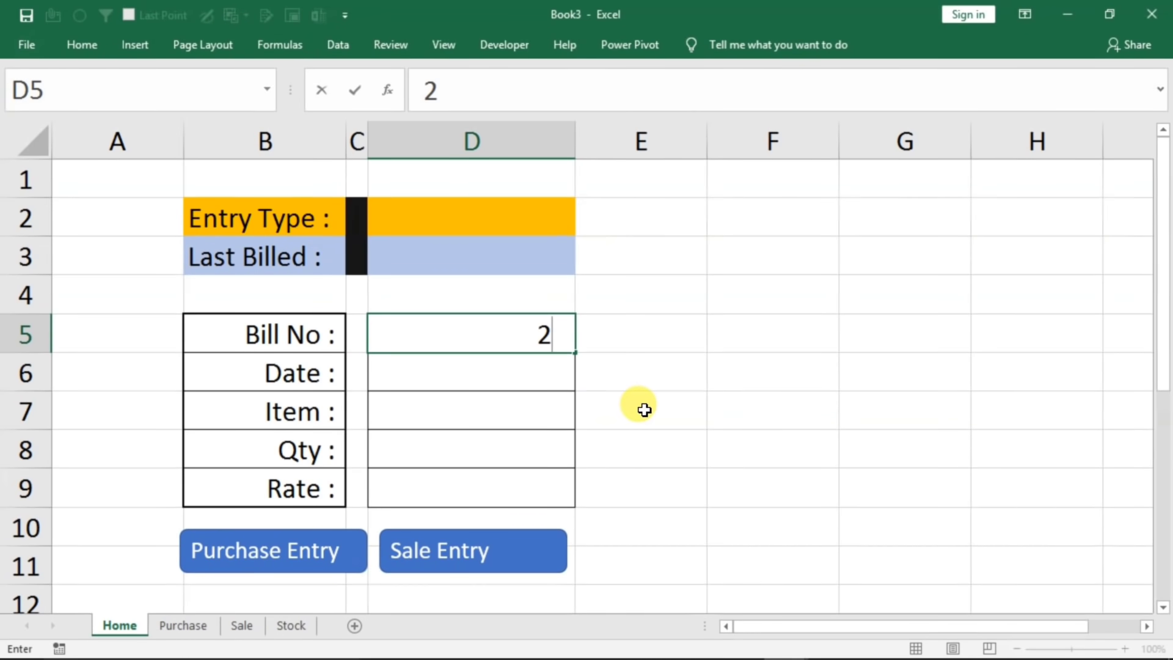
{"action": "key", "text": "Return"}
{"action": "type", "text": "ke"}
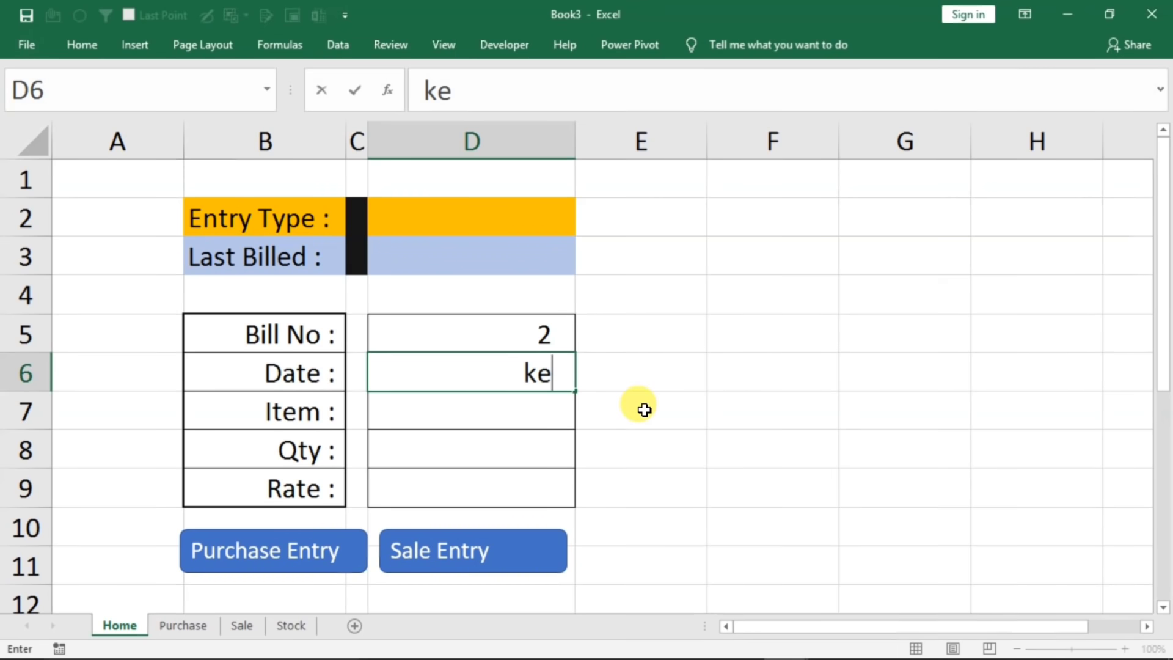
{"action": "type", "text": "yboard"}
{"action": "key", "text": "Return"}
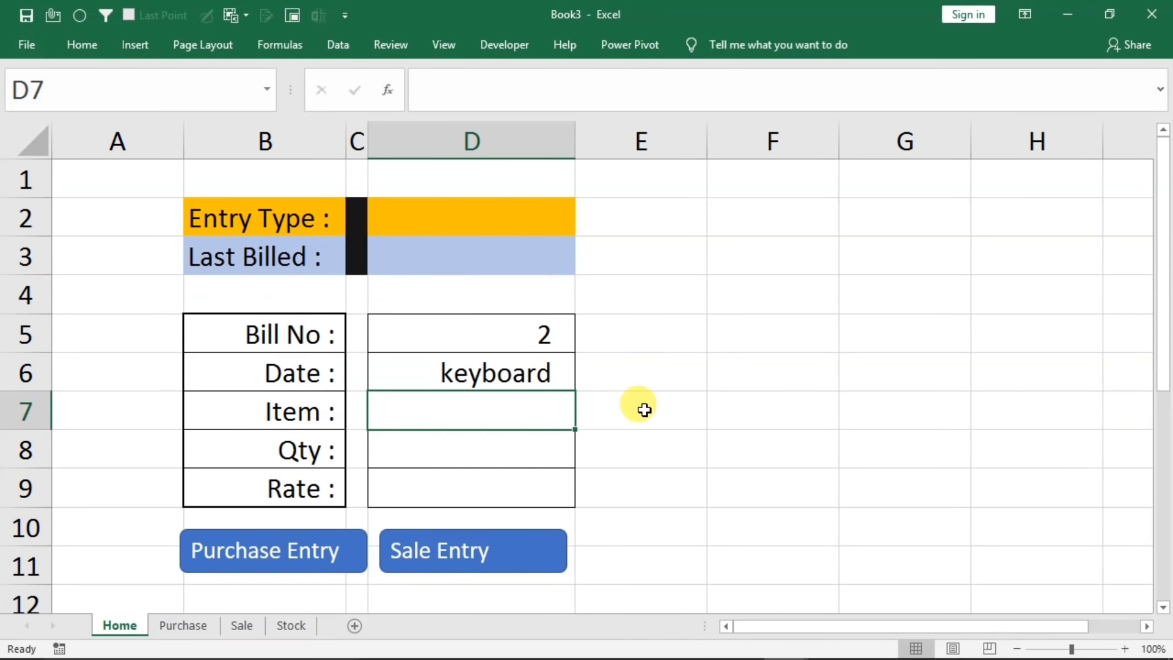
- Set the date in D6 of the Home form to 1/1/2021
{"action": "key", "text": "Up"}
{"action": "type", "text": "1/1/20"}
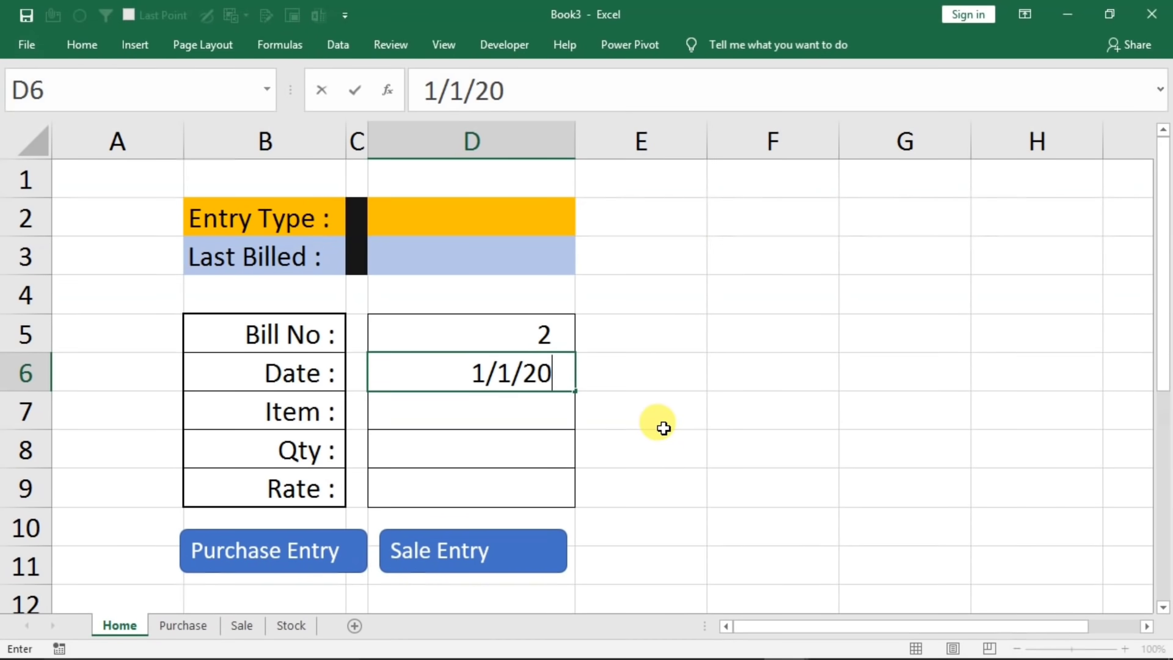
{"action": "type", "text": "21"}
{"action": "key", "text": "Return"}
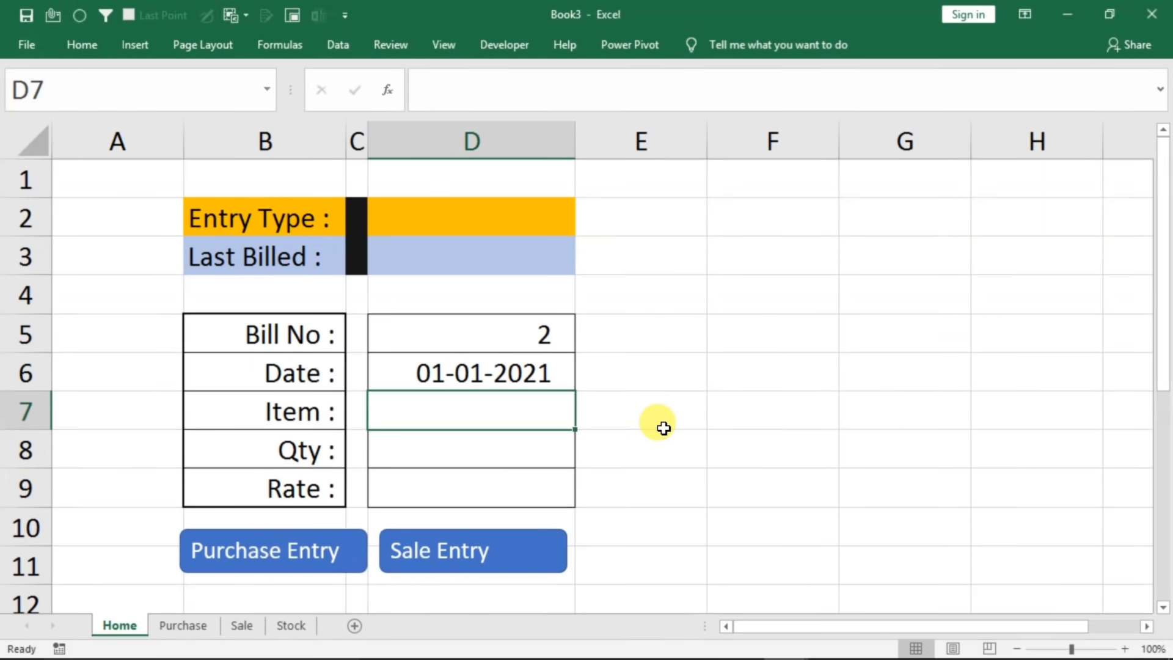
- Enter item keyboard, quantity 30 and rate 120, submit the form as a purchase entry and check the Purchase sheet
{"action": "type", "text": "keyboard"}
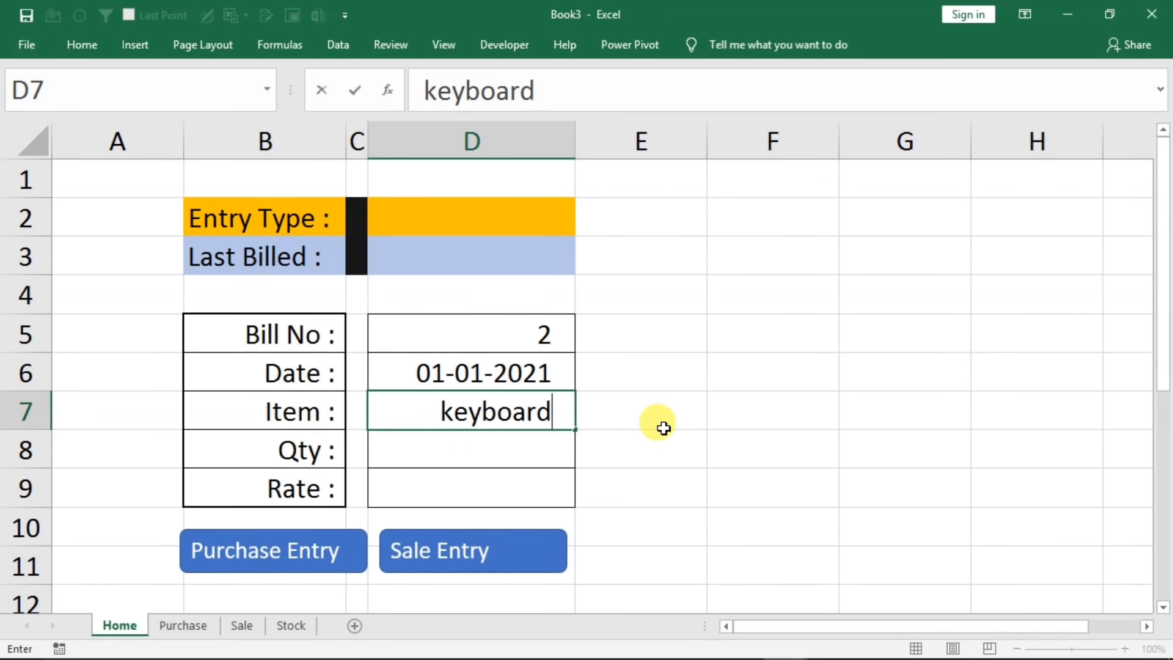
{"action": "key", "text": "Return"}
{"action": "type", "text": "30"}
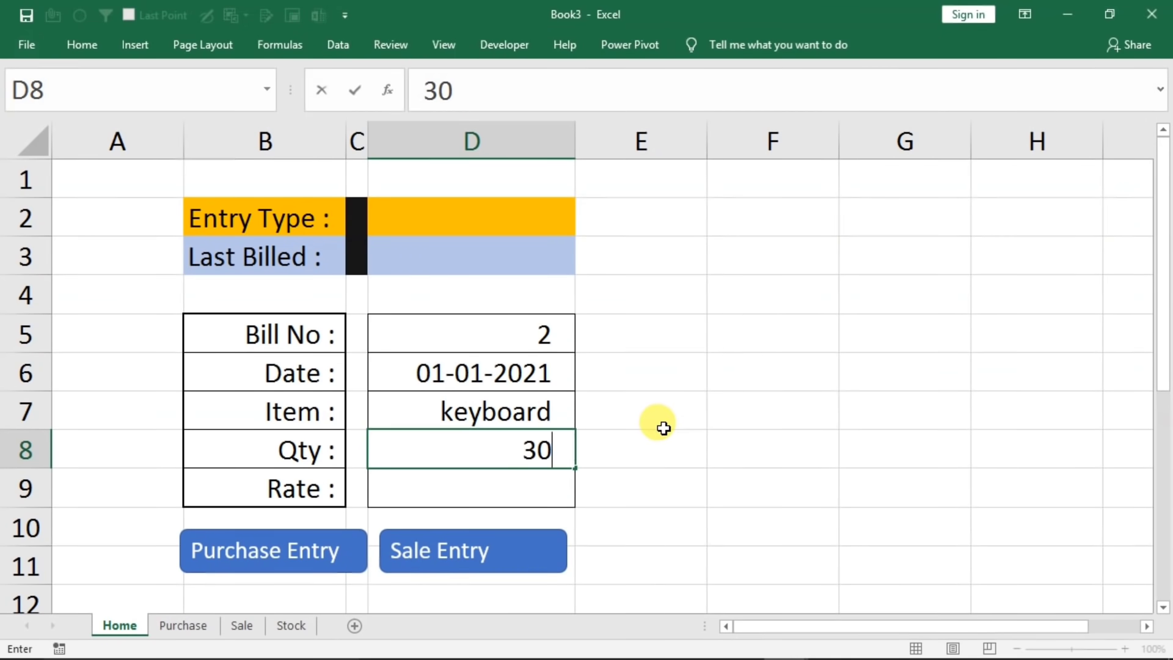
{"action": "key", "text": "Return"}
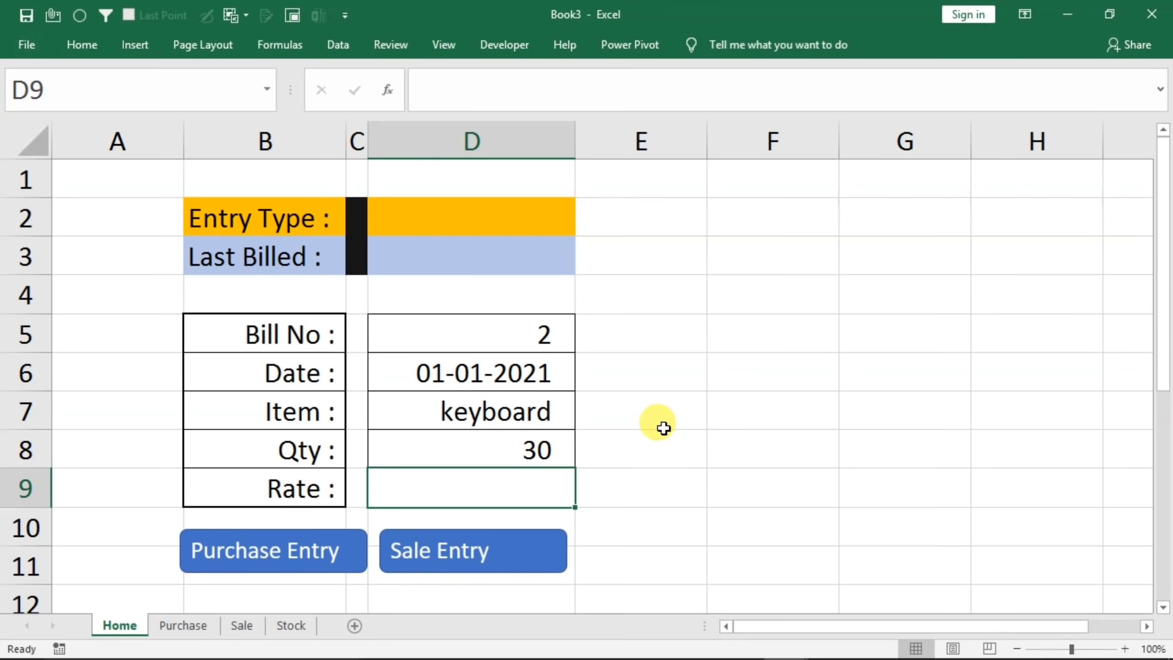
{"action": "type", "text": "120"}
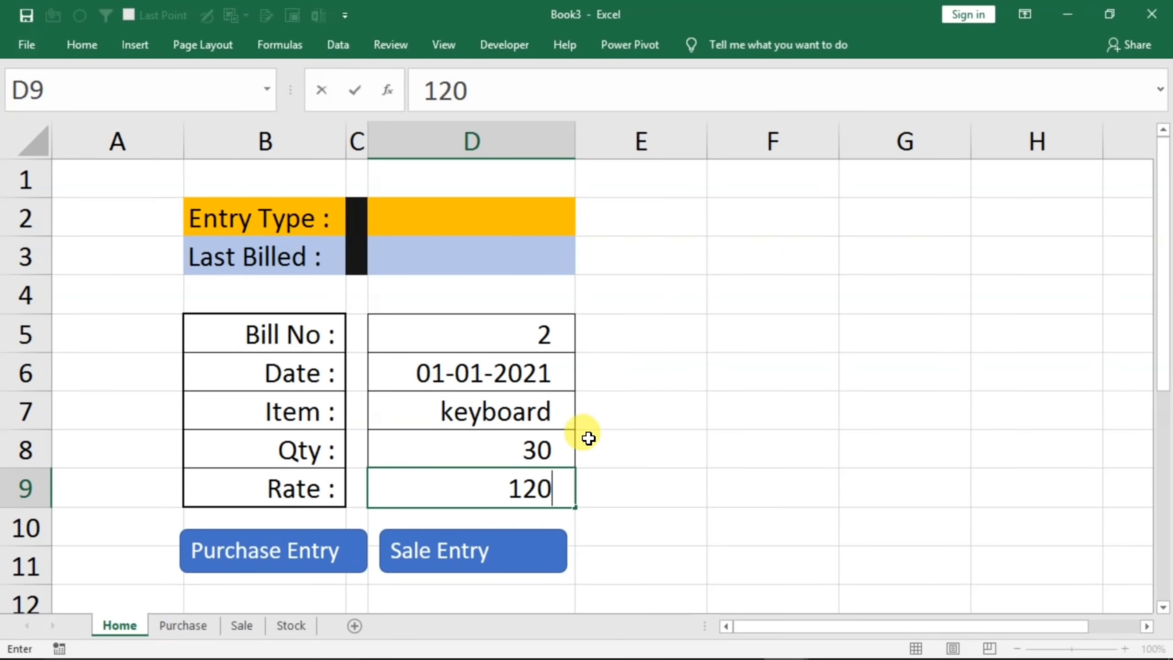
{"action": "left_click", "coordinate": [308, 547]}
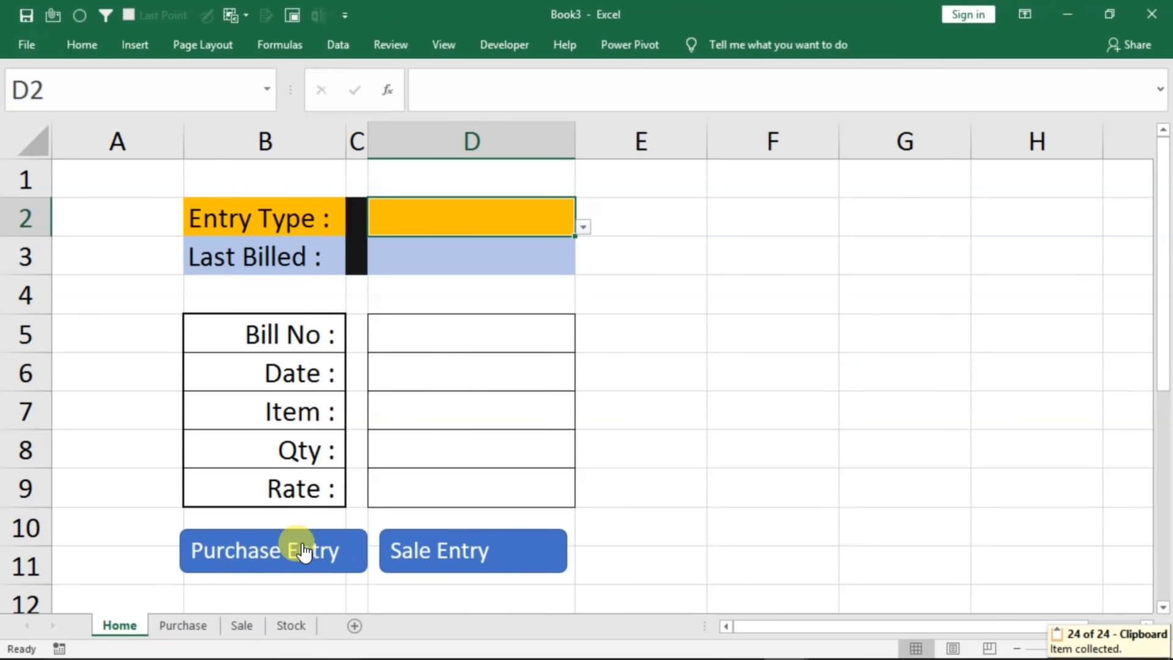
{"action": "left_click", "coordinate": [180, 625]}
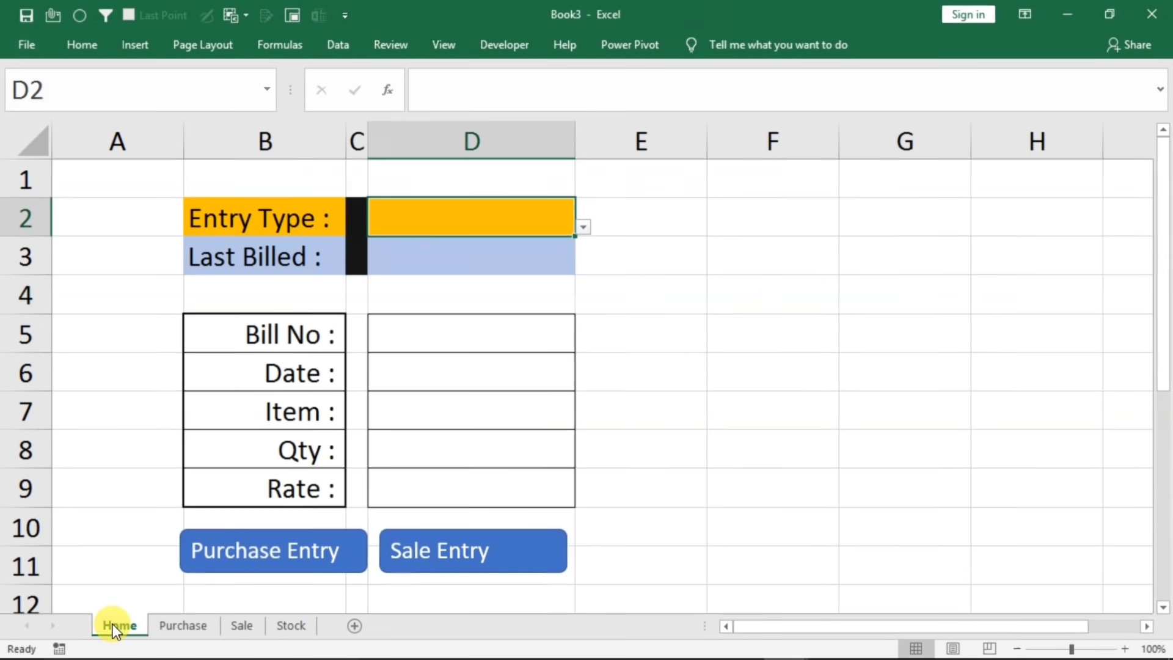
- Fill the Home form with bill number 1, date 1/1/2021, item mouse, quantity 10 and rate 210
{"action": "left_click", "coordinate": [442, 332]}
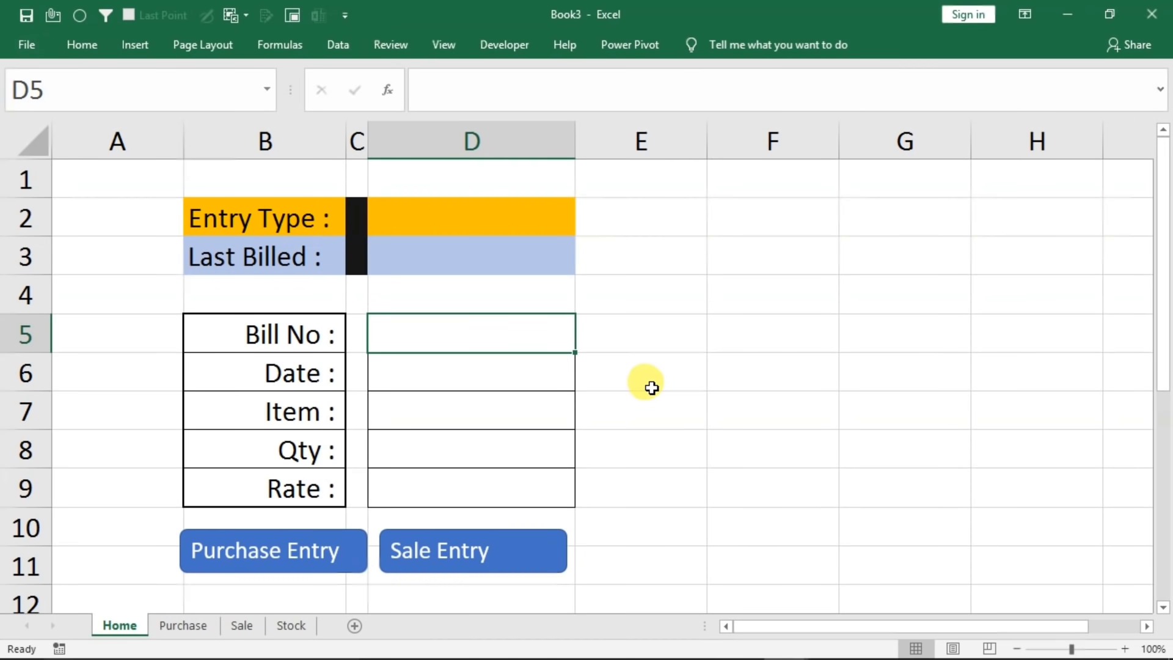
{"action": "type", "text": "1"}
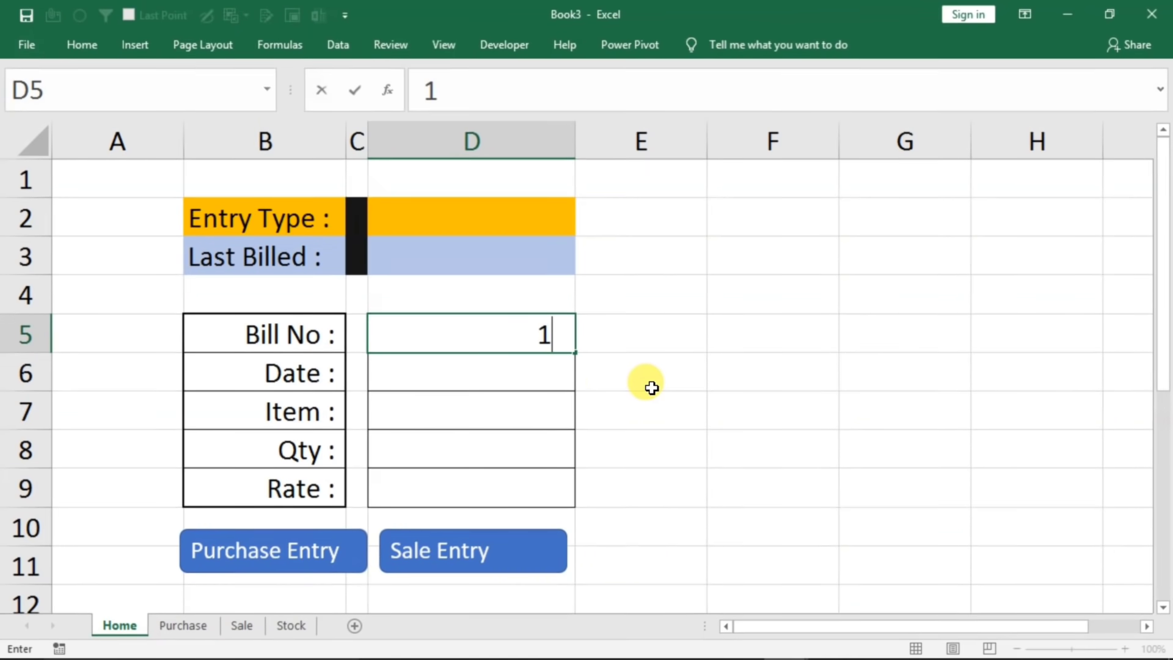
{"action": "key", "text": "Return"}
{"action": "type", "text": "1/1/2021"}
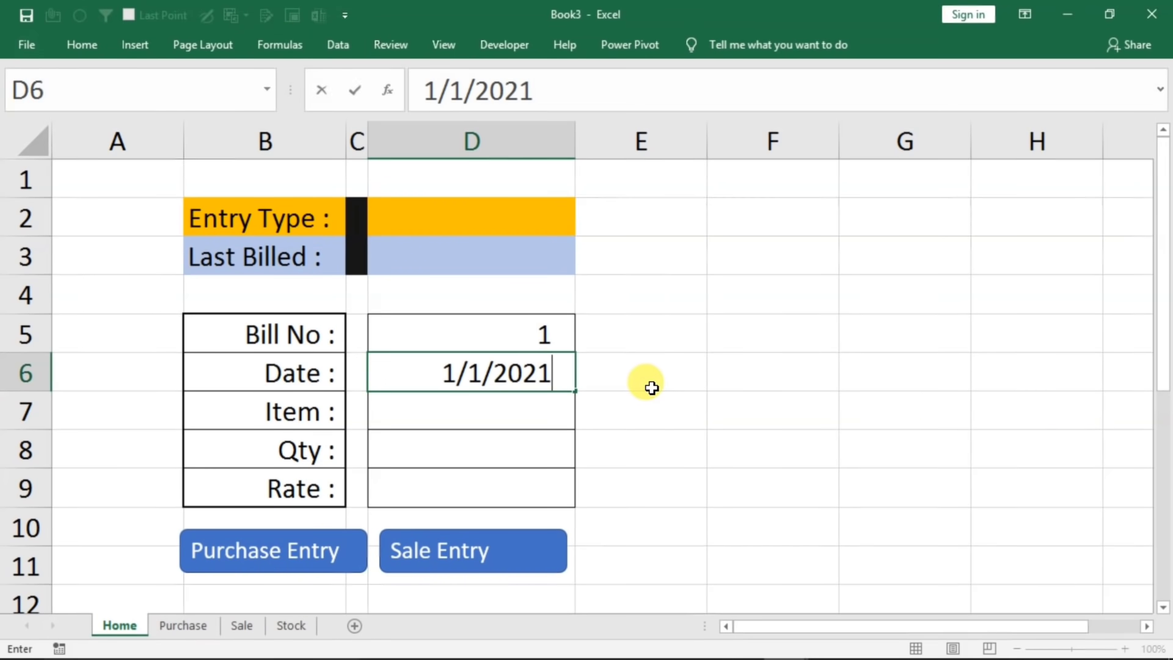
{"action": "key", "text": "Return"}
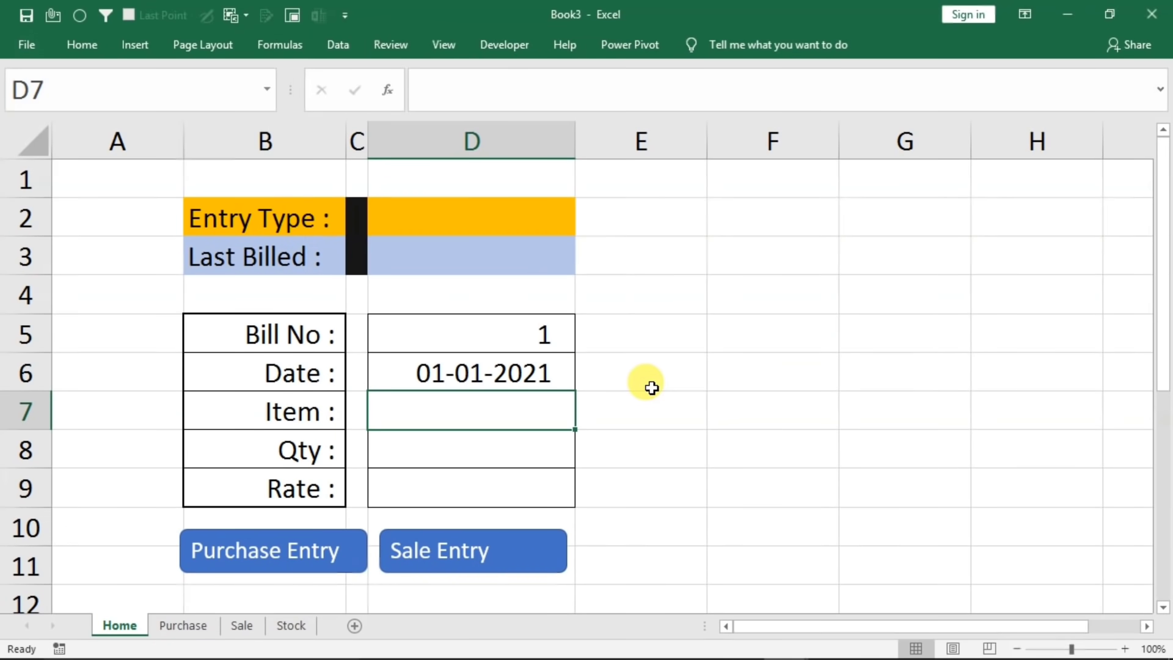
{"action": "type", "text": "mouse"}
{"action": "key", "text": "Return"}
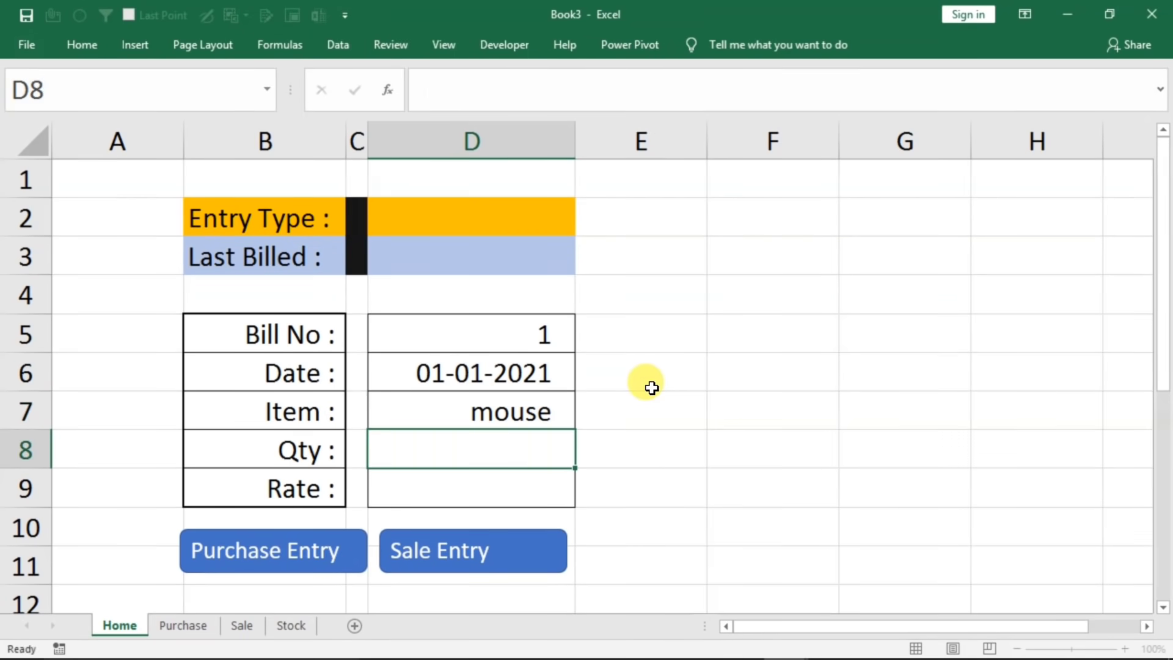
{"action": "type", "text": "10"}
{"action": "key", "text": "Return"}
{"action": "type", "text": "210"}
- With D5 selected, start recording a macro named s stored in this workbook
{"action": "left_click", "coordinate": [493, 322]}
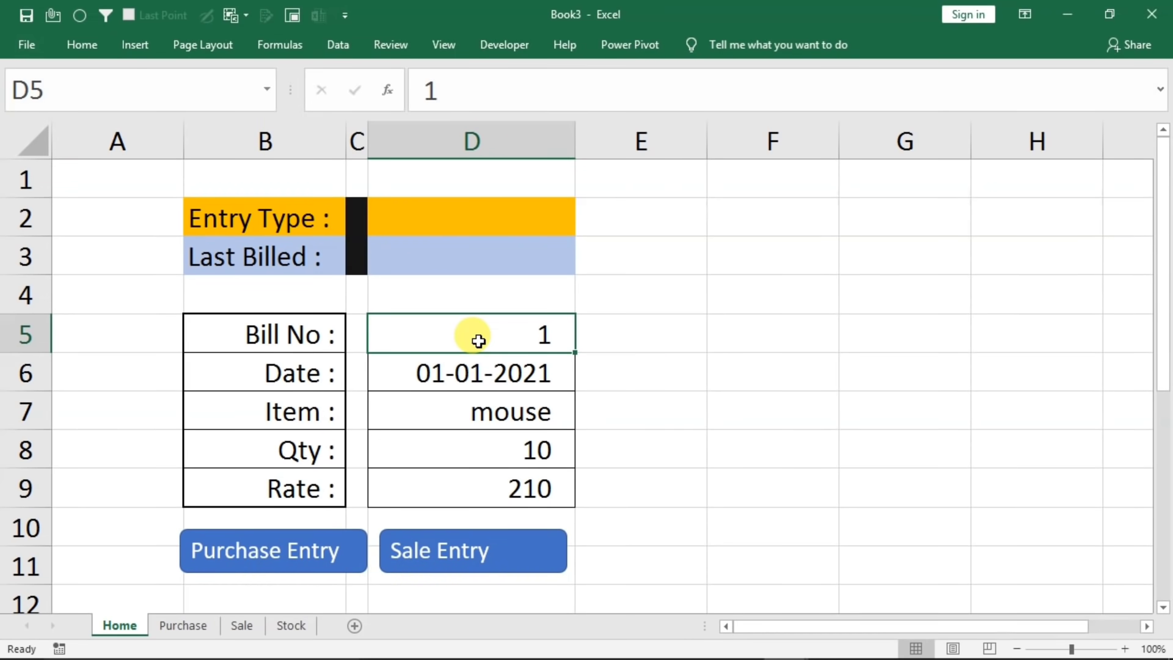
{"action": "left_click", "coordinate": [446, 46]}
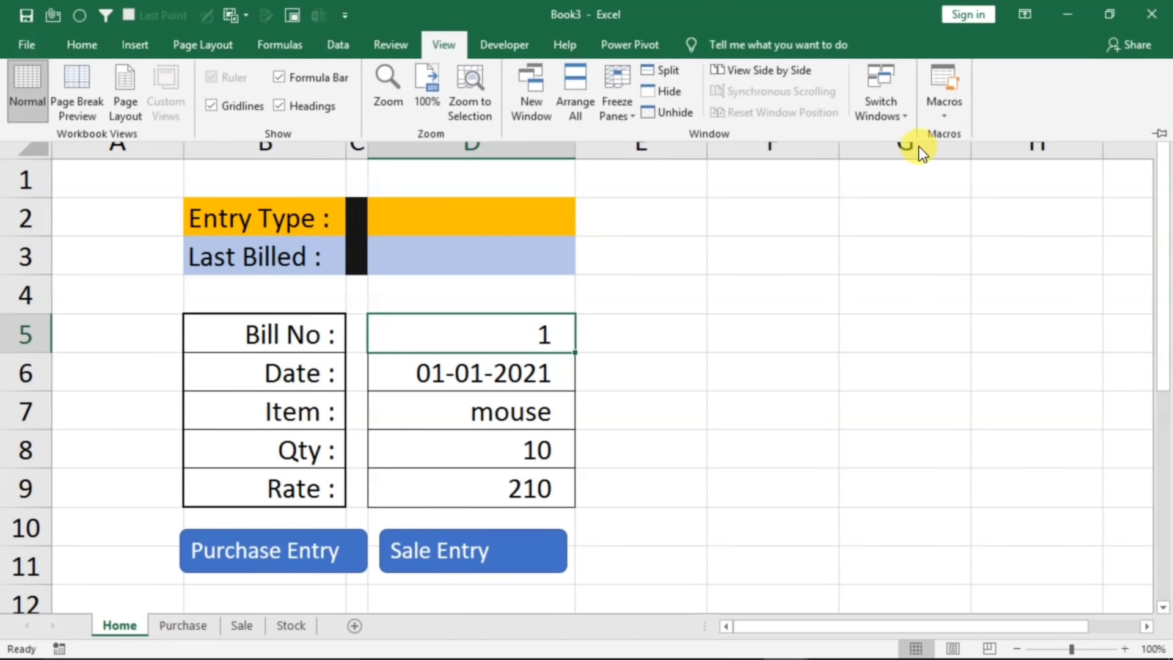
{"action": "left_click", "coordinate": [942, 113]}
{"action": "left_click", "coordinate": [966, 162]}
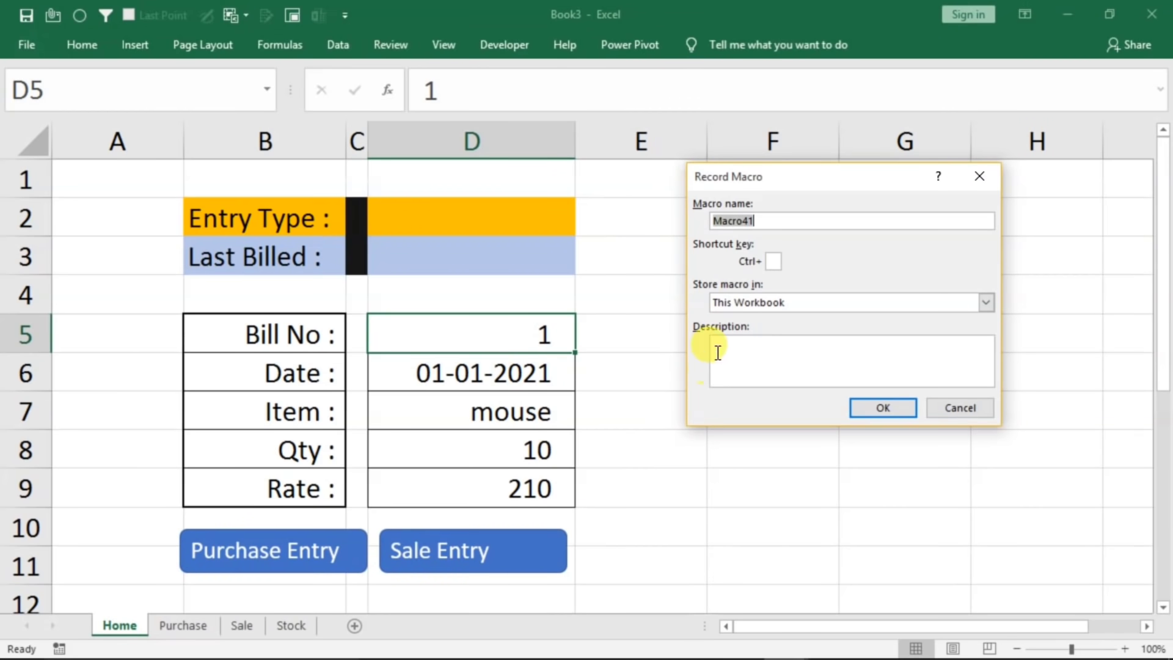
{"action": "type", "text": "s"}
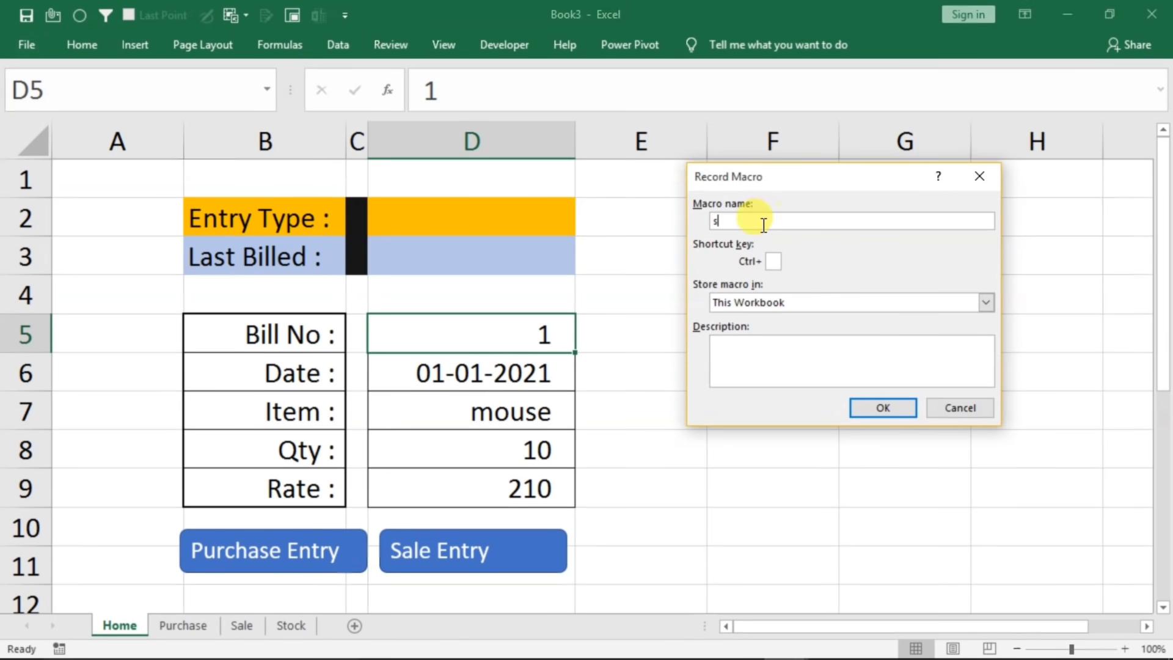
{"action": "left_click", "coordinate": [863, 405]}
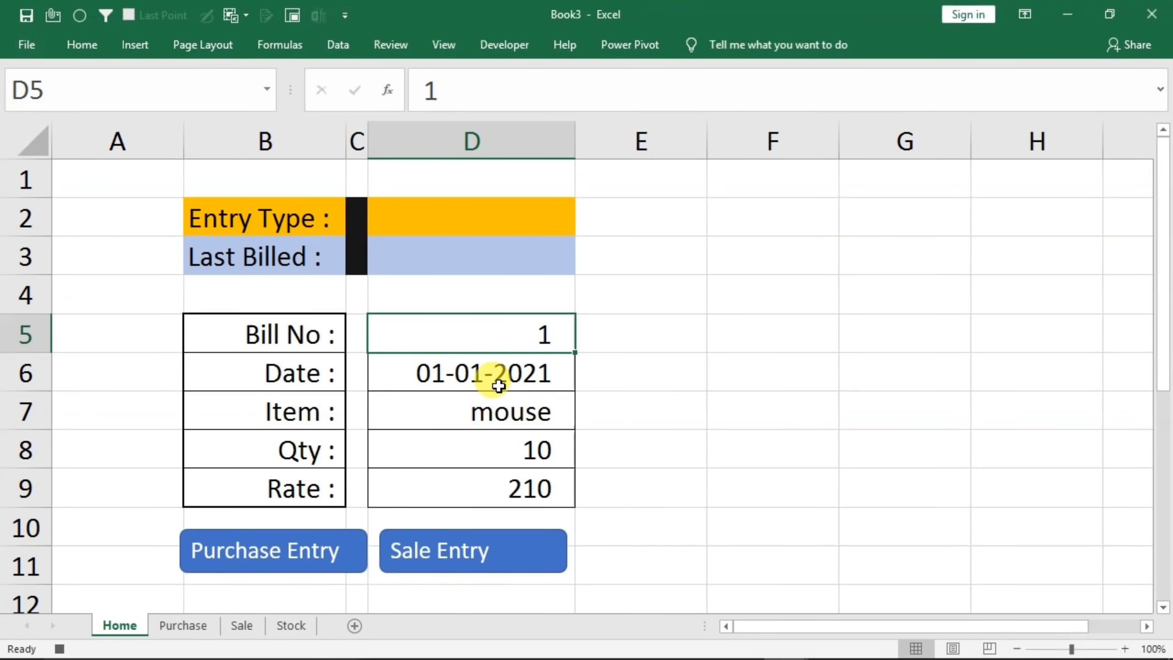
- Copy the form values in D5:D9 and paste them transposed into the Sale sheet starting at B4
{"action": "left_click_drag", "start_coordinate": [447, 334], "coordinate": [429, 488]}
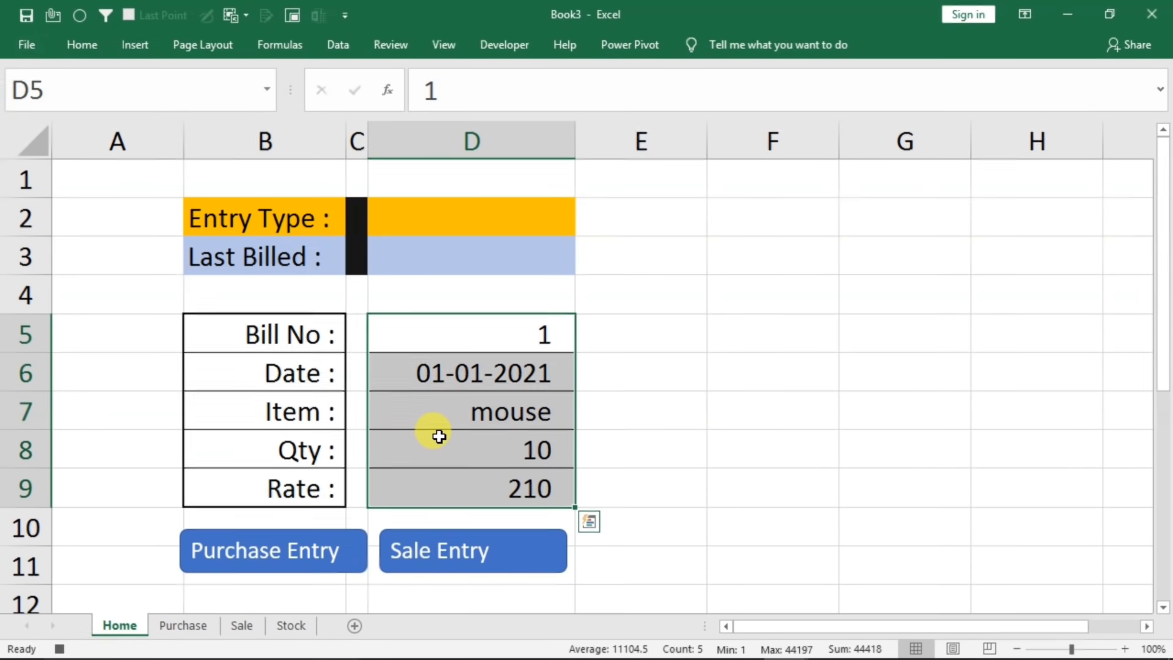
{"action": "key", "text": "ctrl+c"}
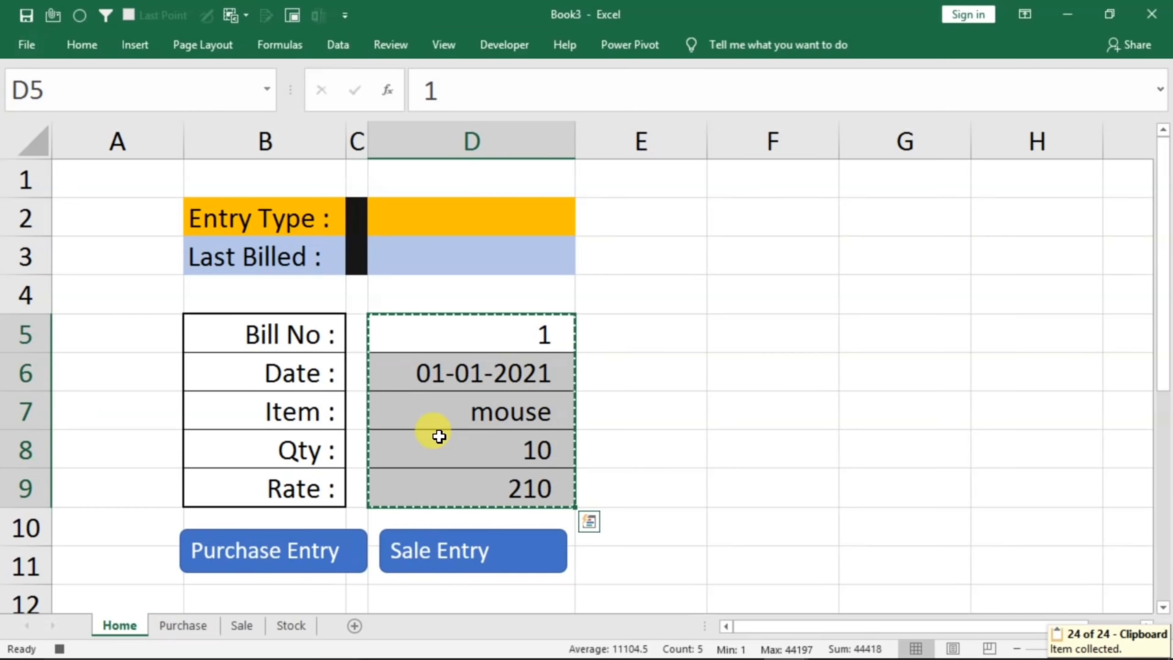
{"action": "left_click", "coordinate": [243, 625]}
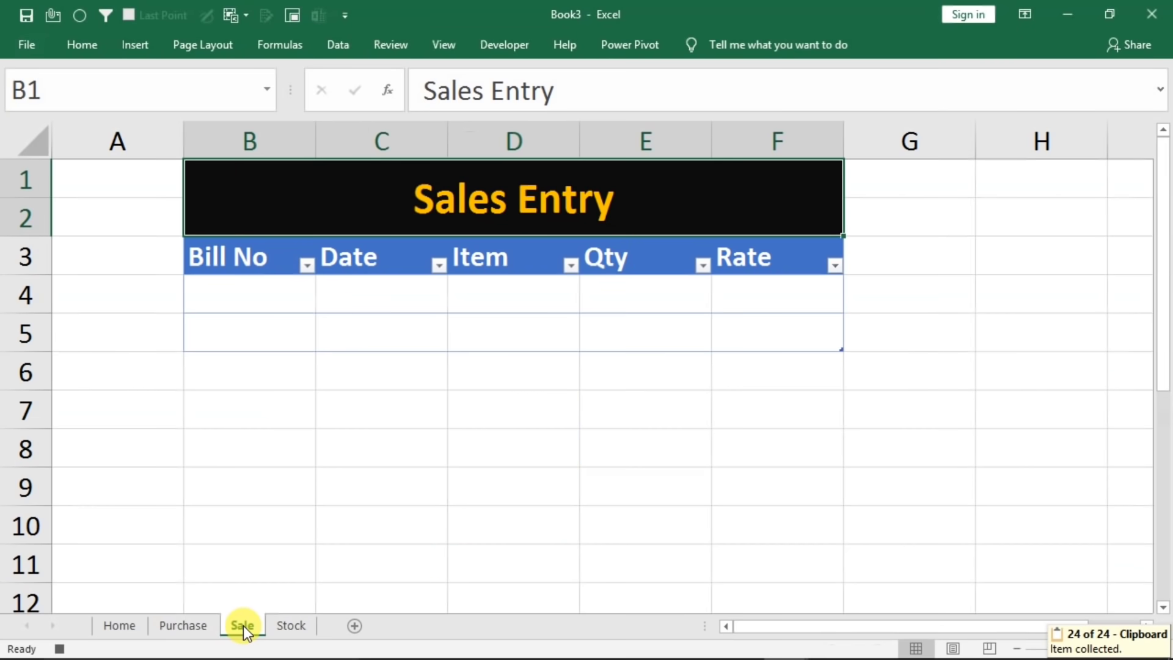
{"action": "left_click", "coordinate": [228, 296]}
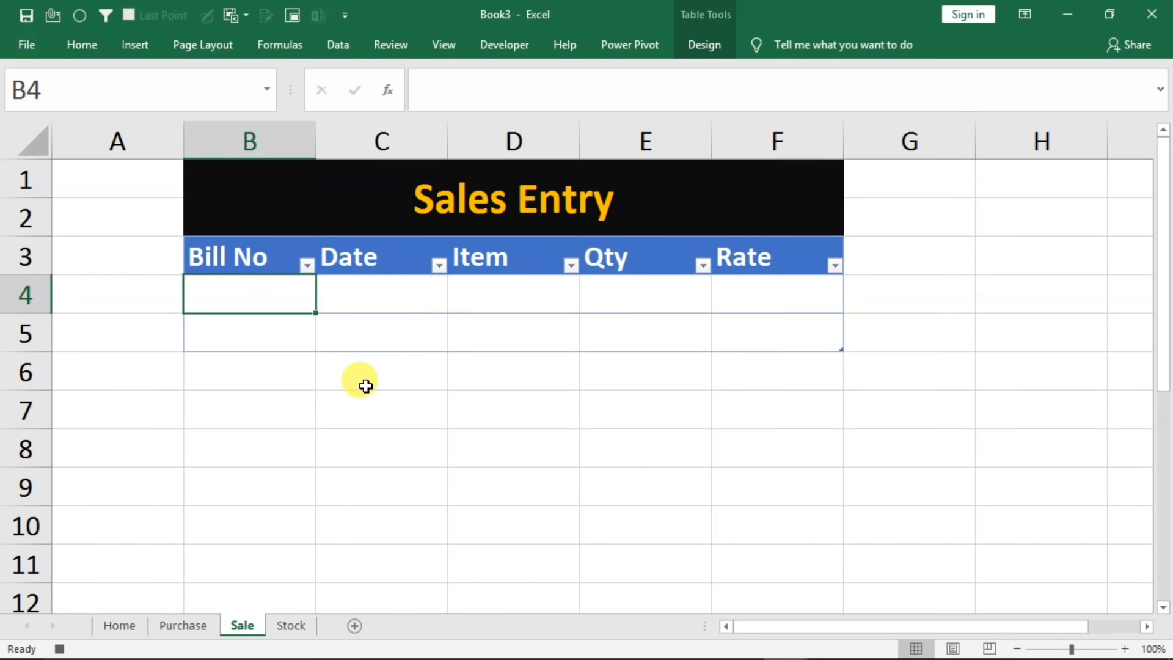
{"action": "key", "text": "alt"}
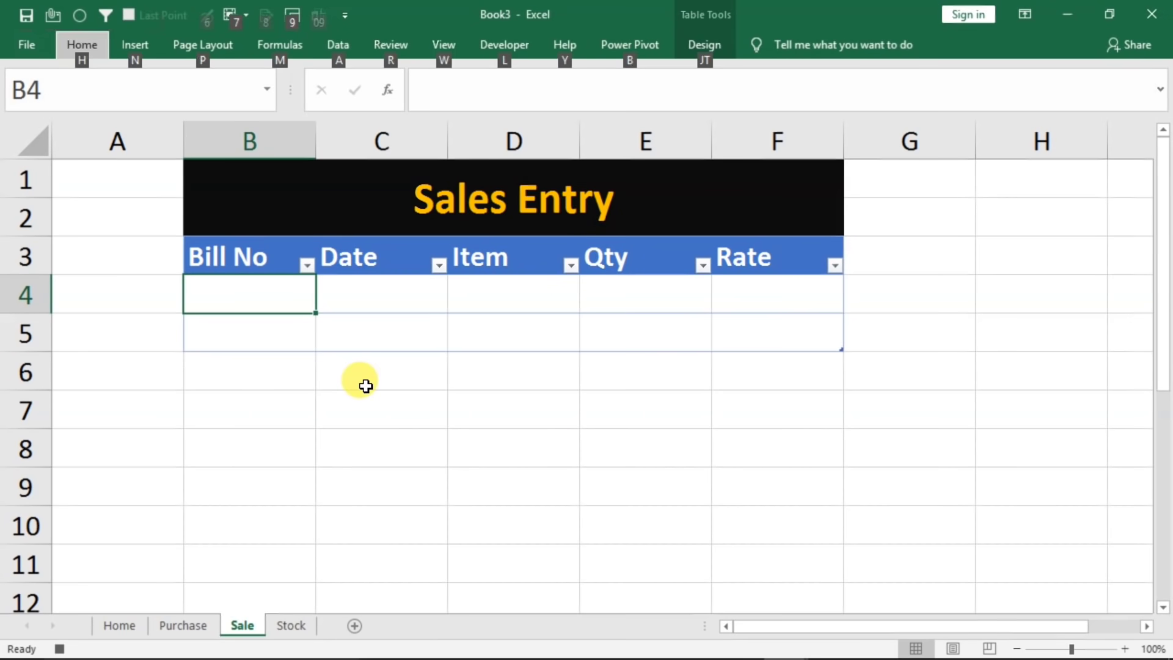
{"action": "key", "text": "h"}
{"action": "key", "text": "v"}
{"action": "key", "text": "Return"}
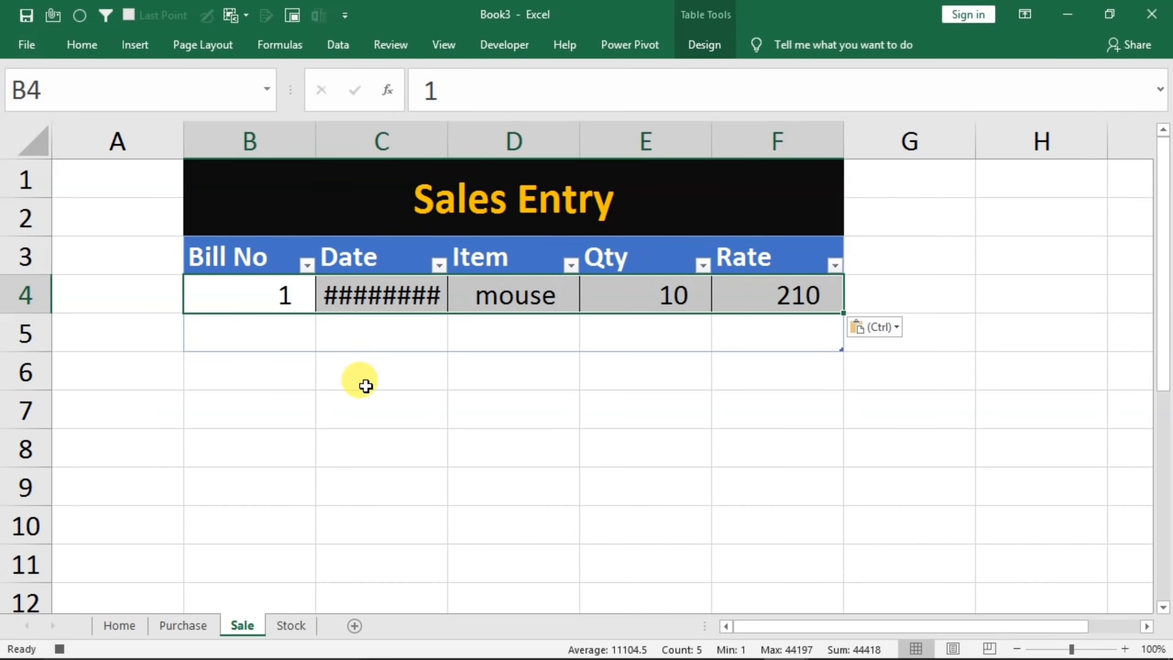
- Insert a table row above the pasted entry in row 4 of the Sale sheet
{"action": "left_click", "coordinate": [222, 292]}
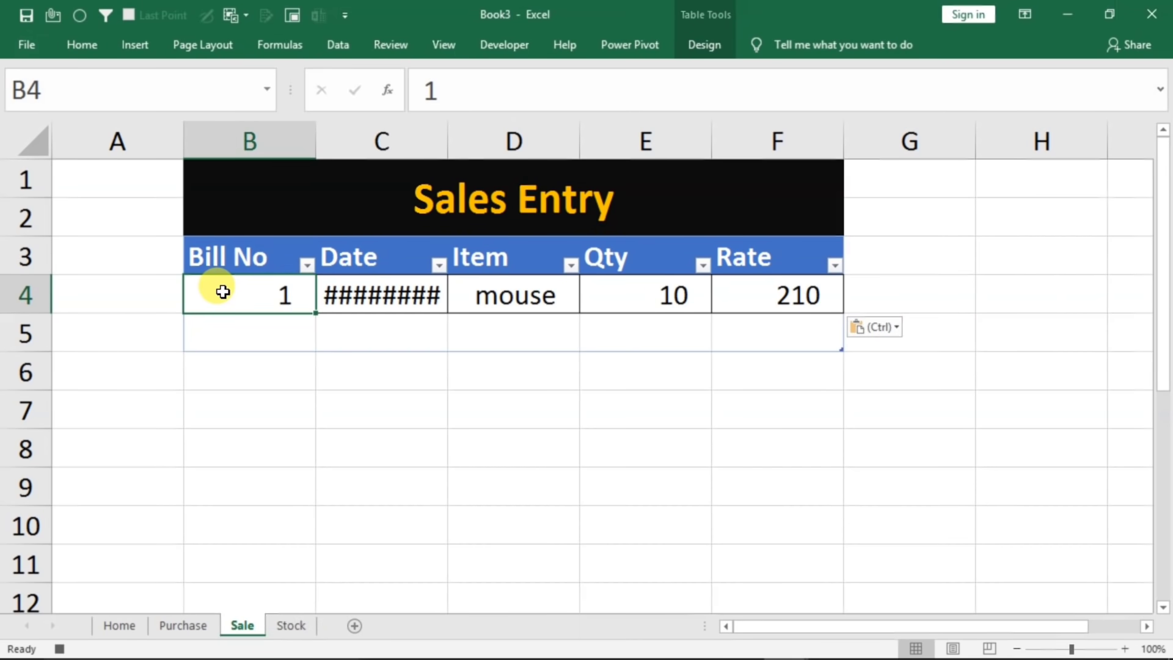
{"action": "right_click", "coordinate": [222, 292]}
{"action": "mouse_move", "coordinate": [334, 375]}
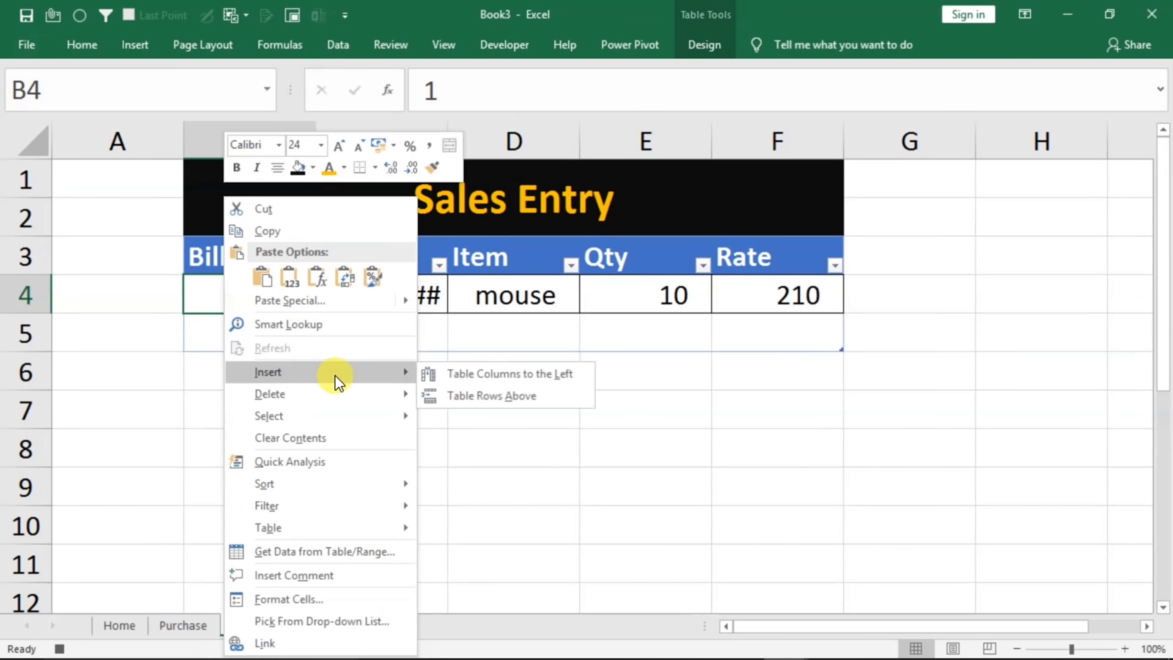
{"action": "left_click", "coordinate": [457, 398]}
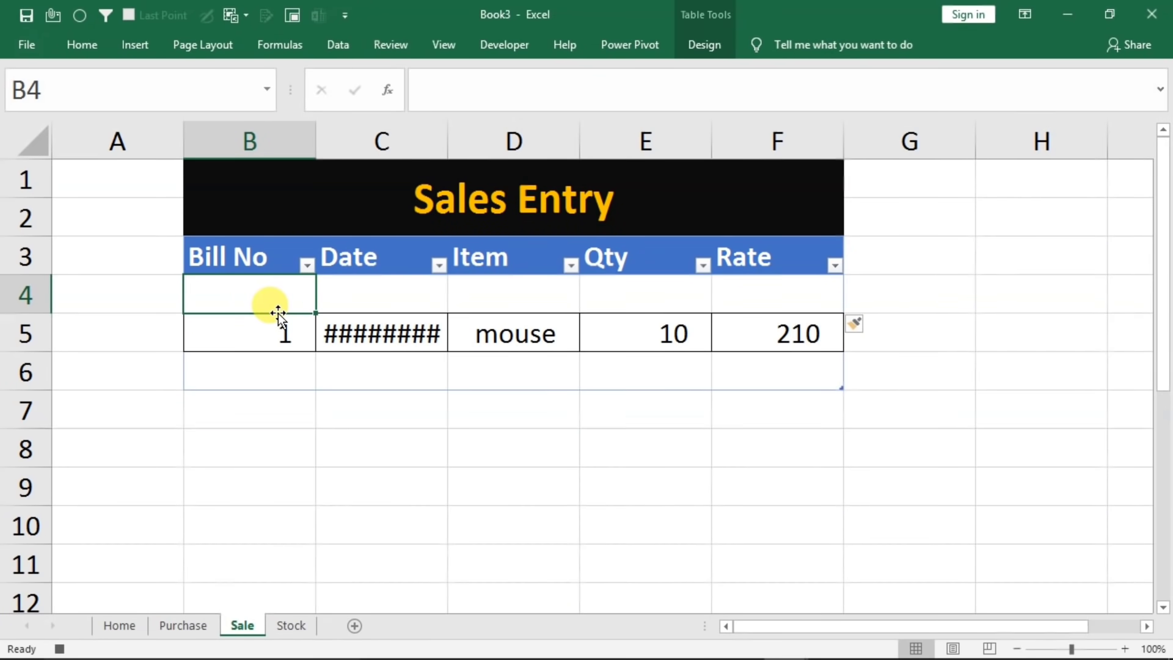
- Clear D5:D9 on the Home sheet, then select D2 and stop the macro recording
{"action": "left_click", "coordinate": [118, 627]}
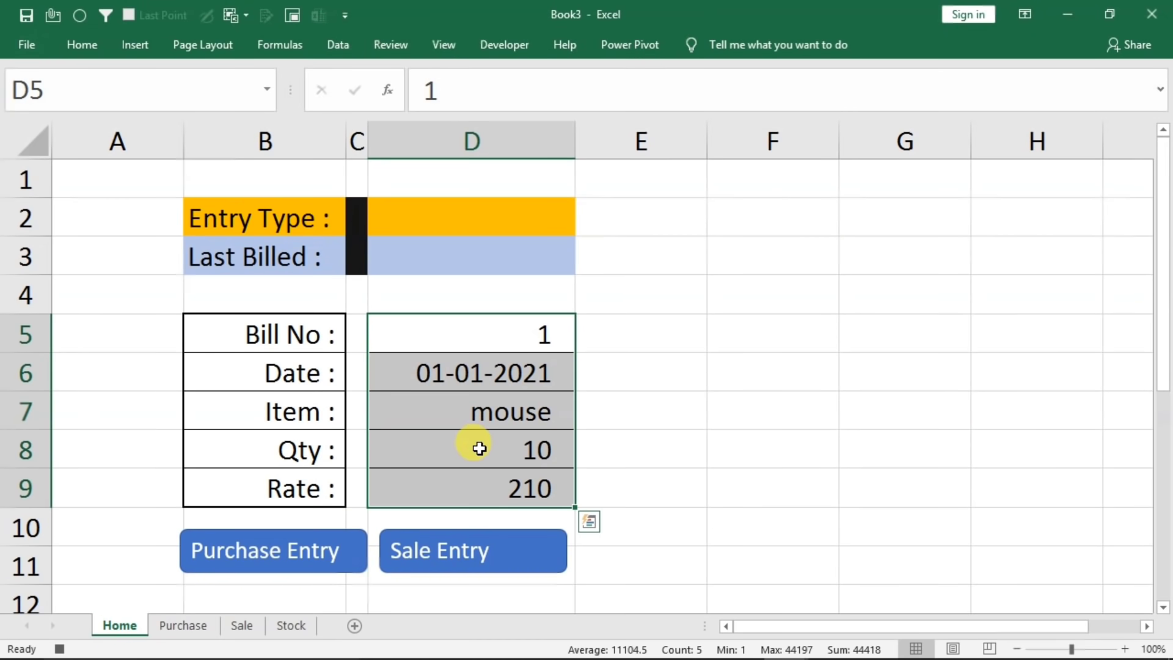
{"action": "key", "text": "Delete"}
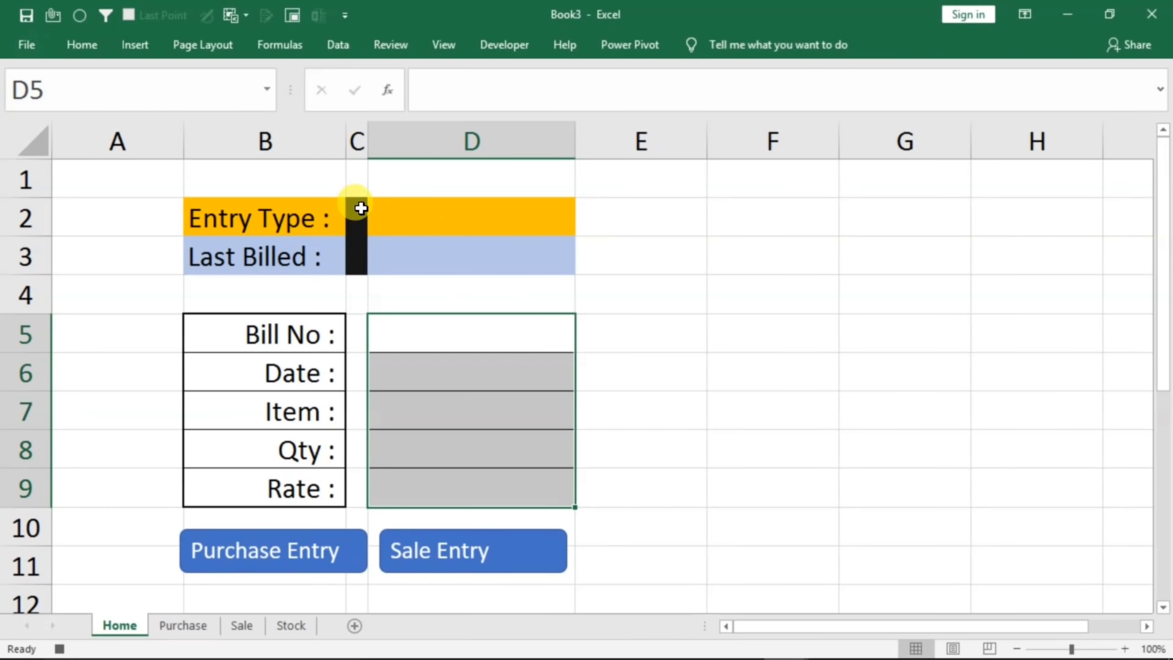
{"action": "left_click", "coordinate": [443, 220]}
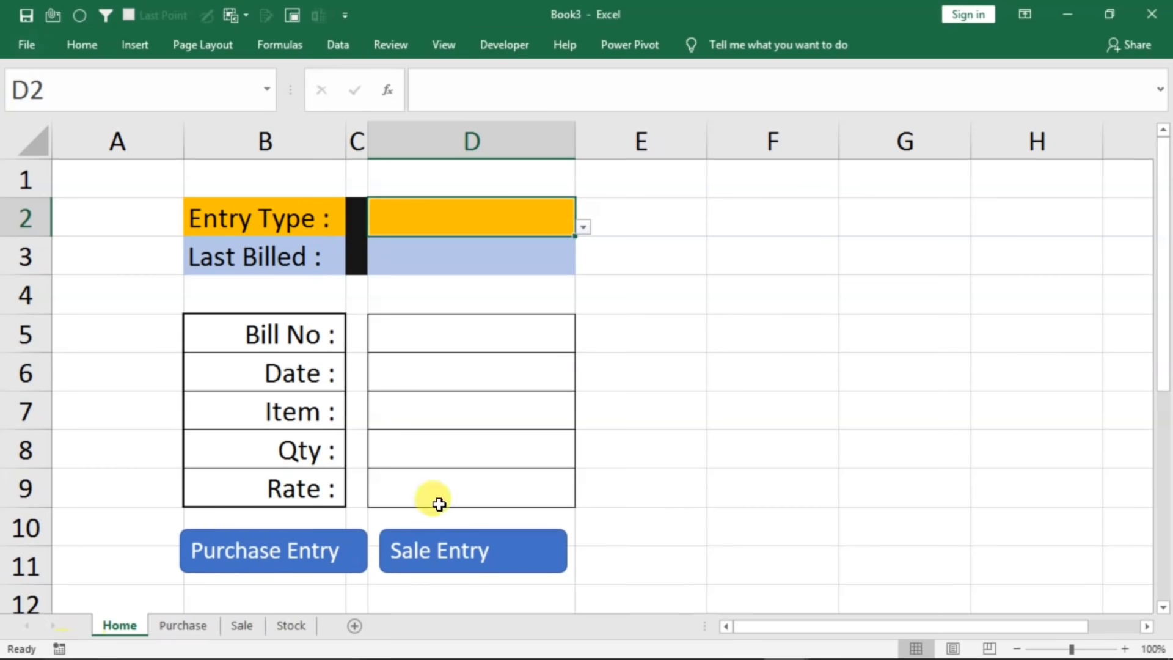
- Assign macro s to the Sale Entry button on the Home sheet and deselect the shape
{"action": "left_click", "coordinate": [435, 553], "text": "ctrl"}
{"action": "right_click", "coordinate": [435, 554]}
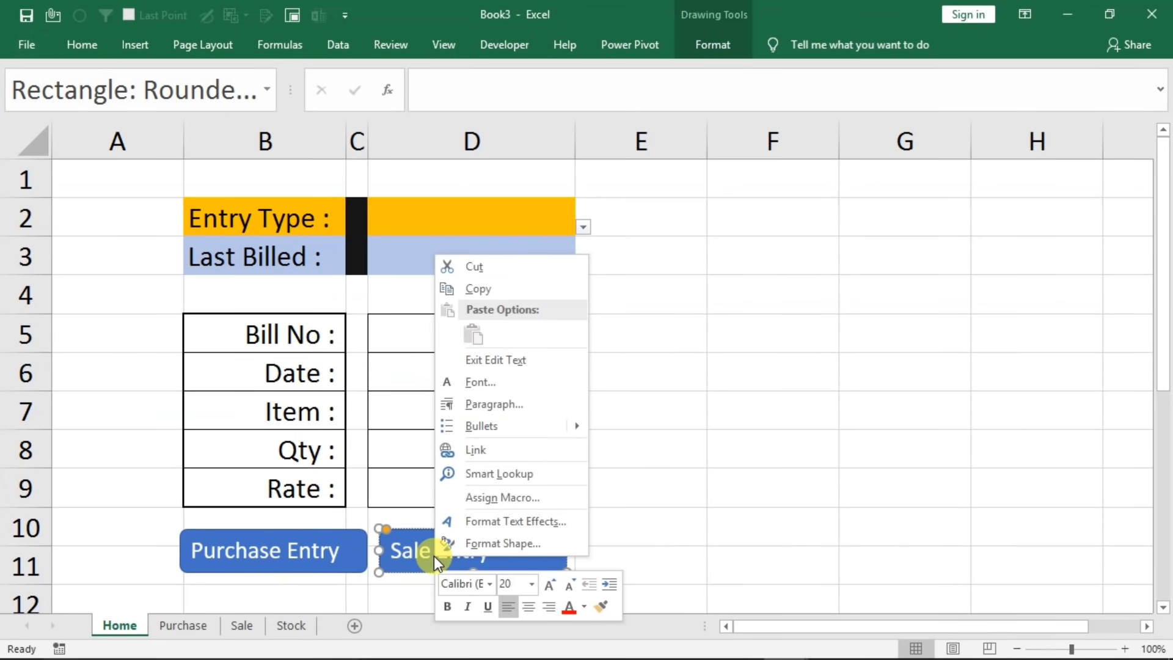
{"action": "left_click", "coordinate": [503, 498]}
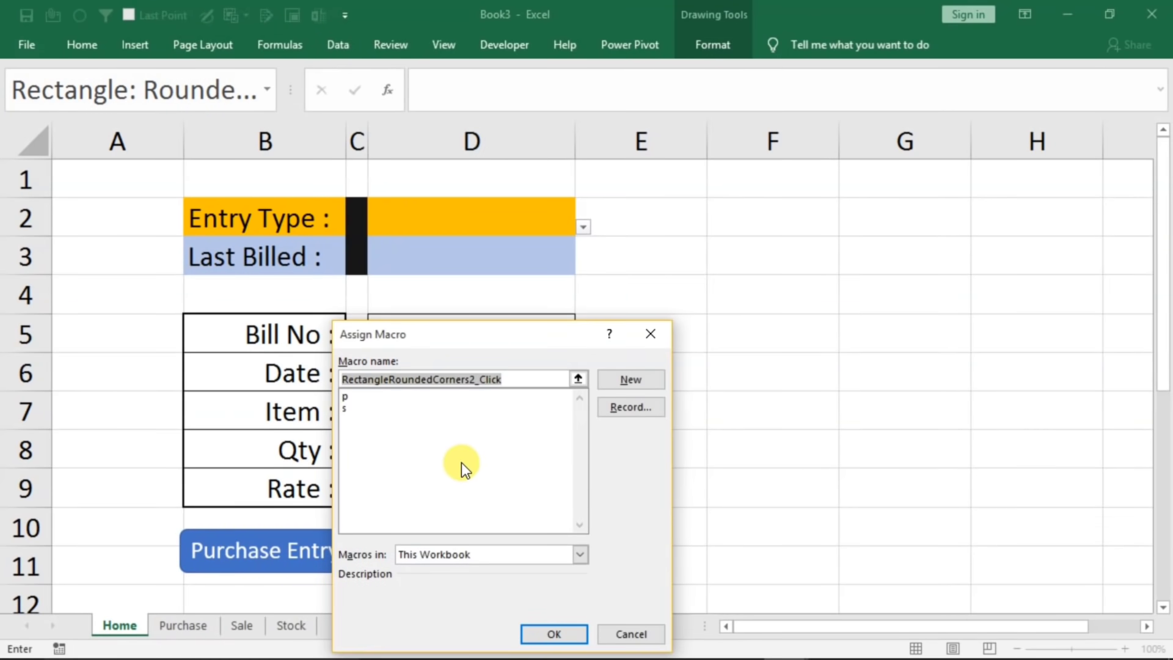
{"action": "left_click", "coordinate": [350, 408]}
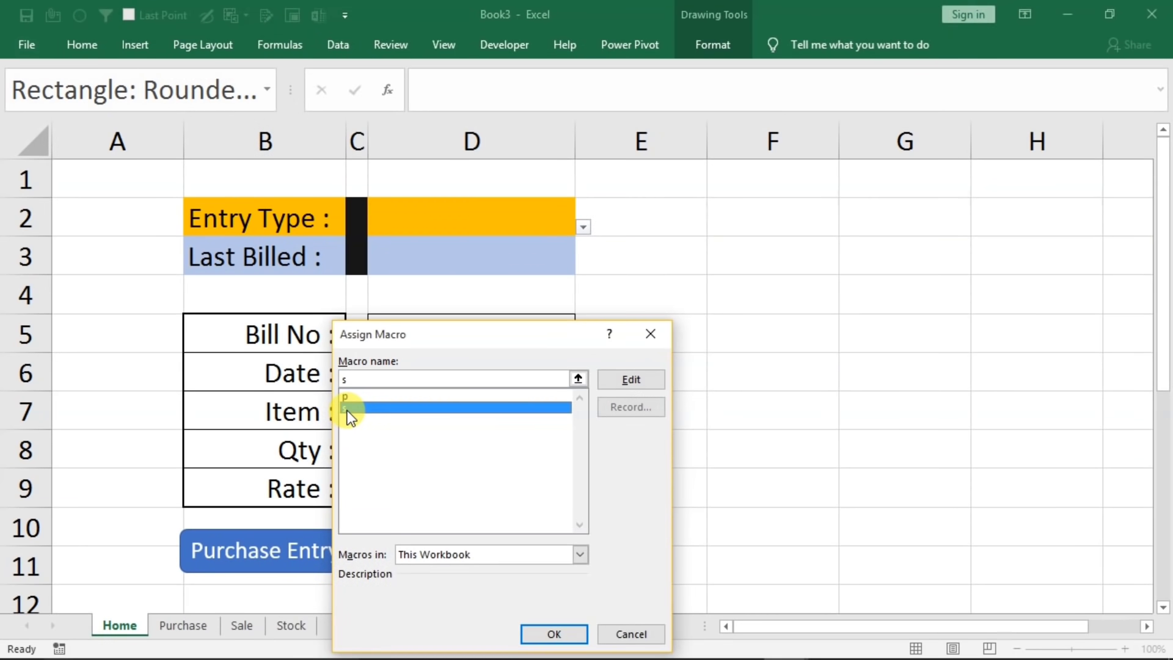
{"action": "left_click", "coordinate": [552, 634]}
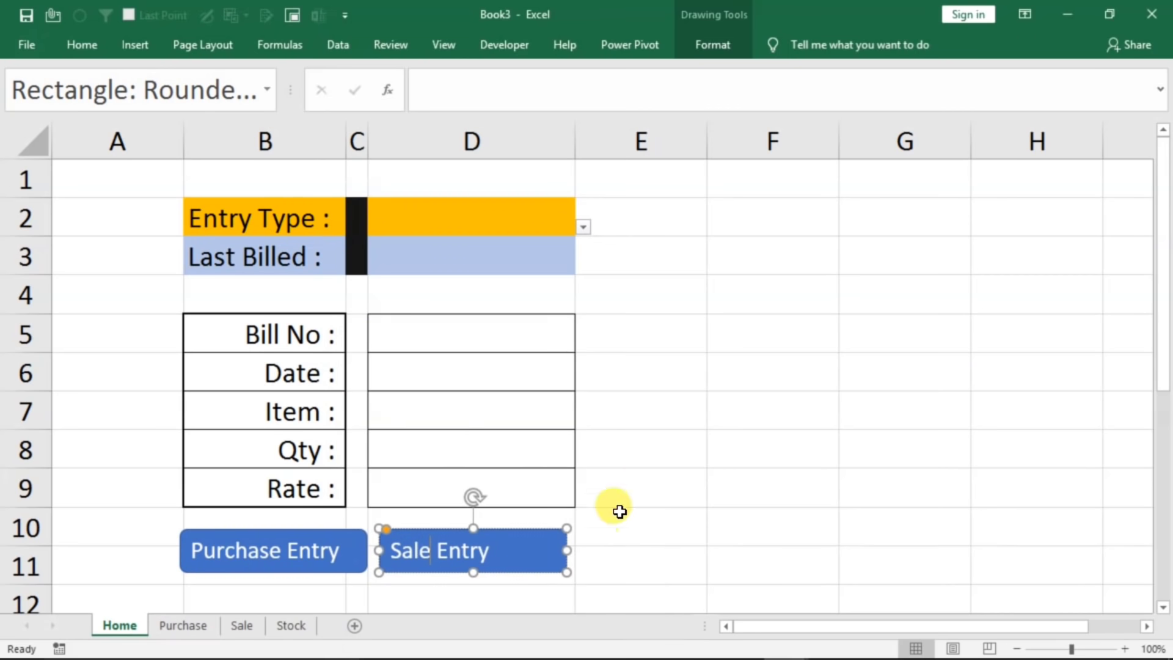
{"action": "left_click", "coordinate": [750, 404]}
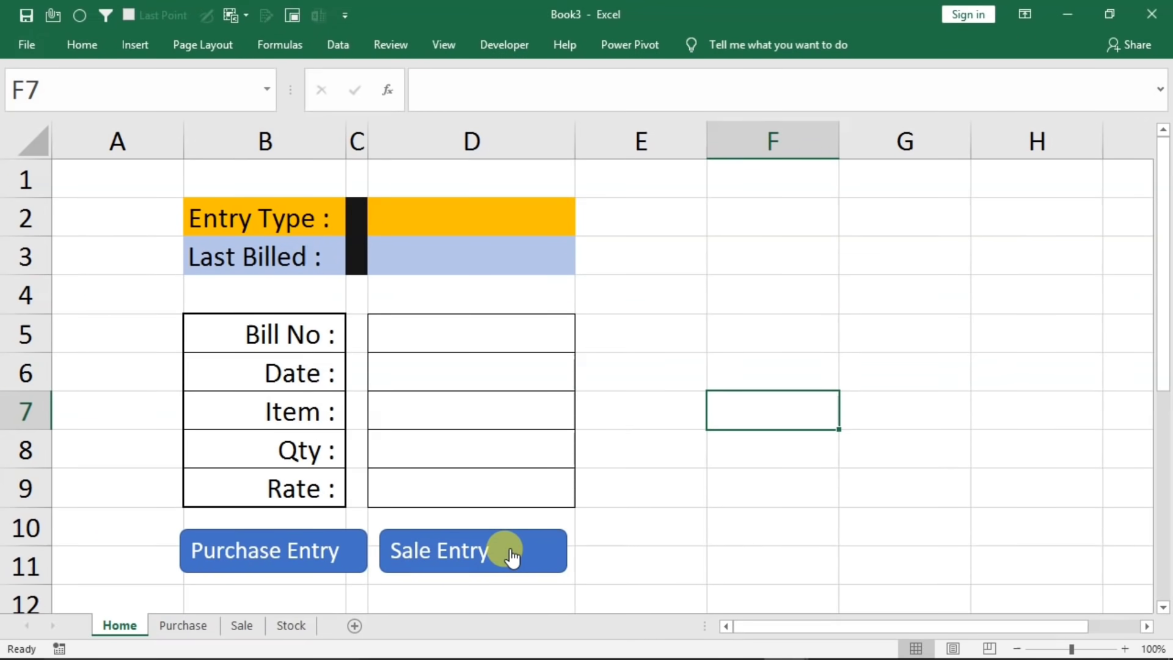
- Check the Purchase sheet and widen the Date column on the Sale sheet to fit full dates
{"action": "left_click", "coordinate": [176, 630]}
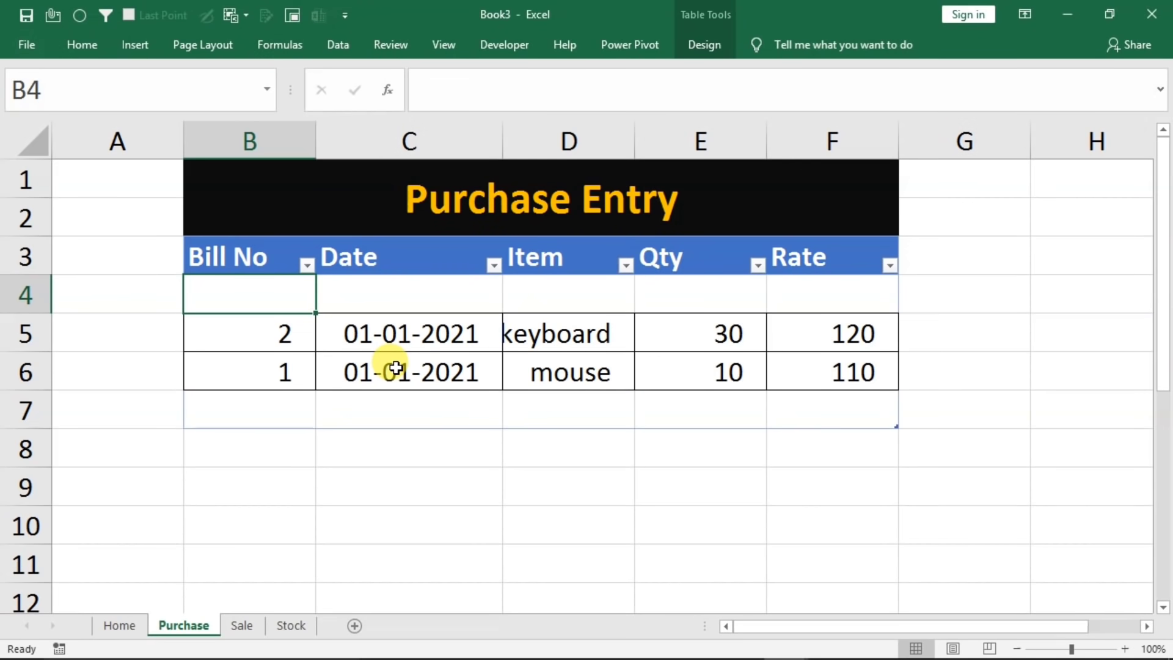
{"action": "left_click", "coordinate": [241, 624]}
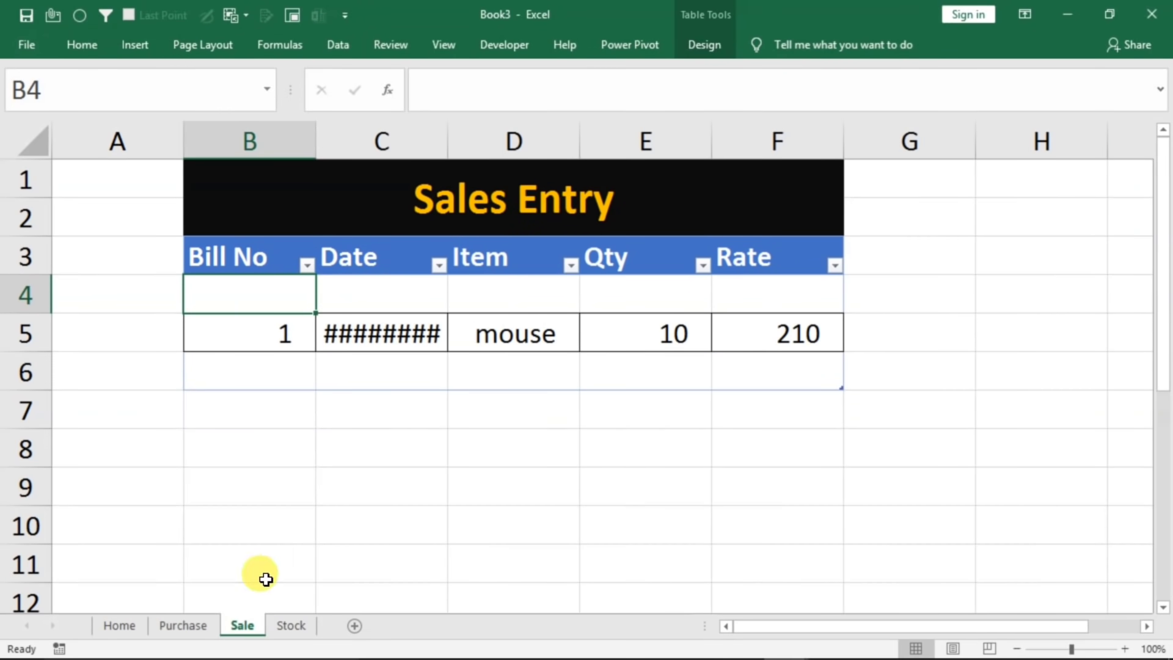
{"action": "left_click_drag", "start_coordinate": [446, 139], "coordinate": [490, 146]}
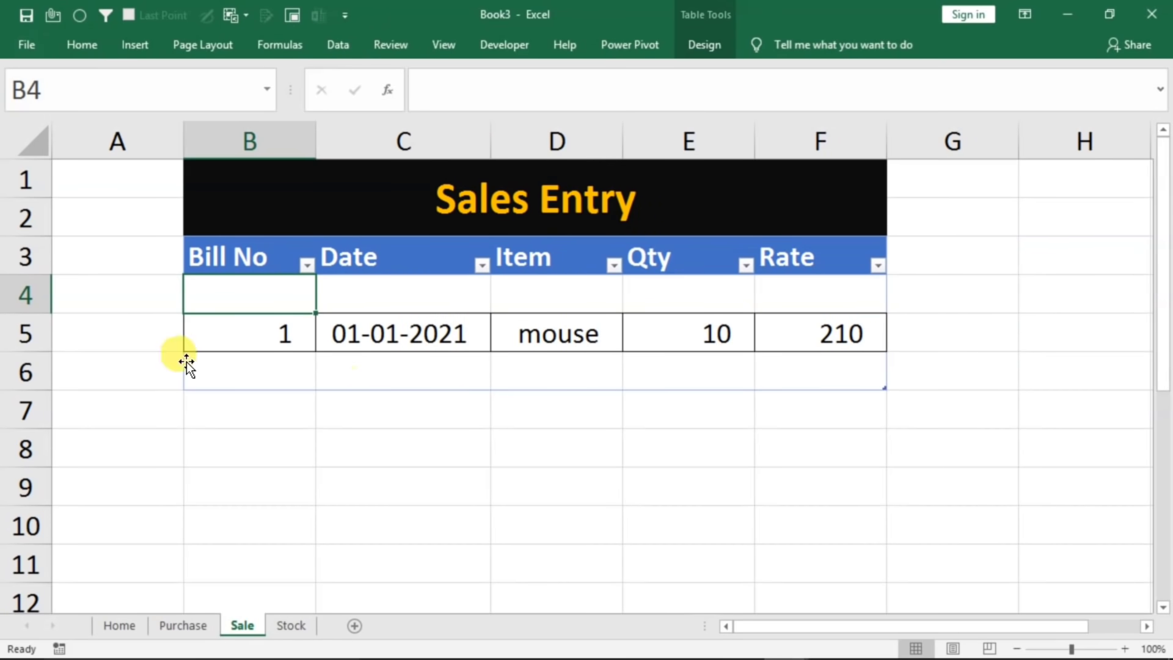
- Delete row 5 with the test mouse entry from the Sale sheet
{"action": "left_click", "coordinate": [27, 333]}
{"action": "right_click", "coordinate": [30, 333]}
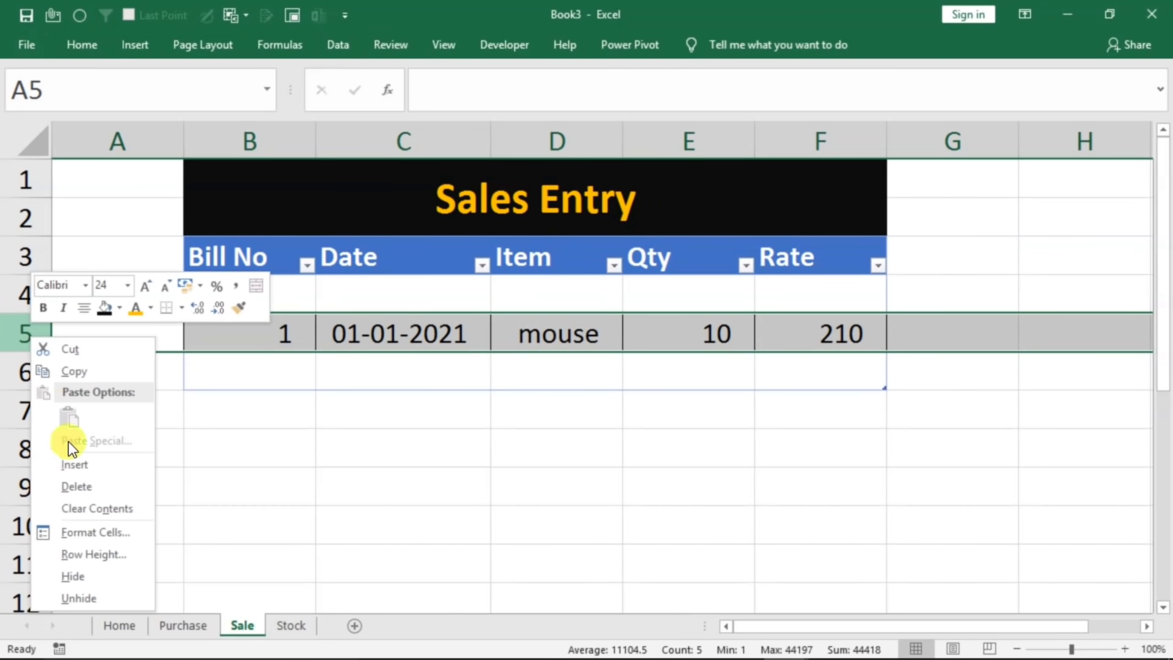
{"action": "left_click", "coordinate": [104, 487]}
{"action": "left_click", "coordinate": [415, 452]}
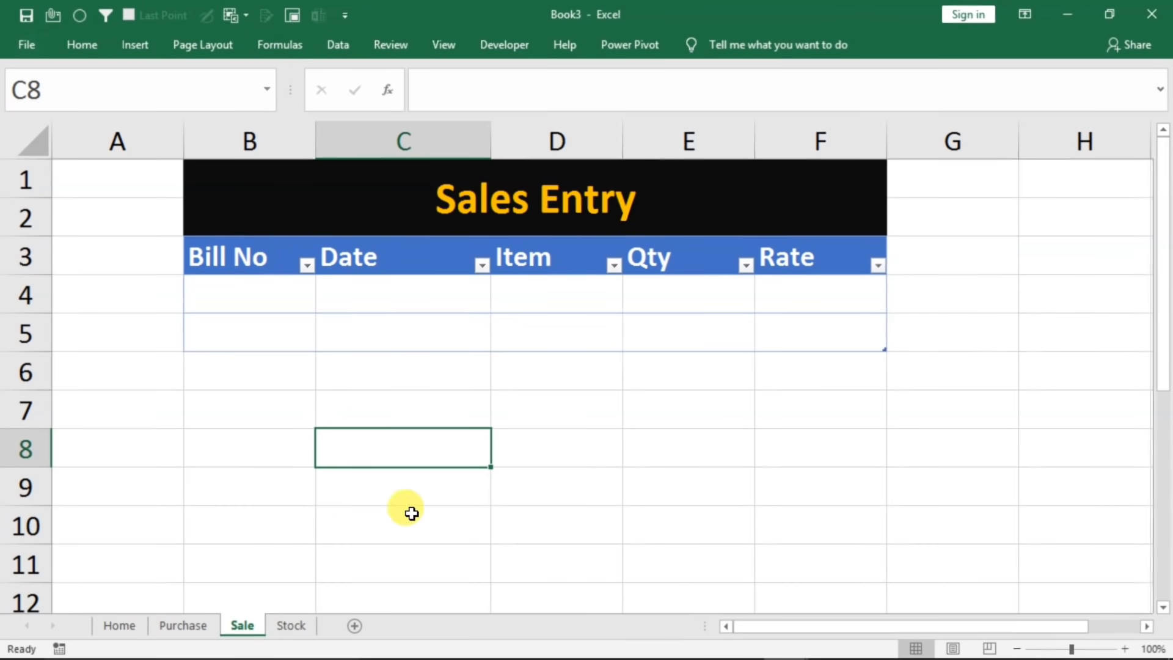
- Enter bill number 1, date 1/1/2021, item mouse, quantity 20 and rate 210 in the Home form
{"action": "left_click", "coordinate": [119, 626]}
{"action": "left_click", "coordinate": [466, 331]}
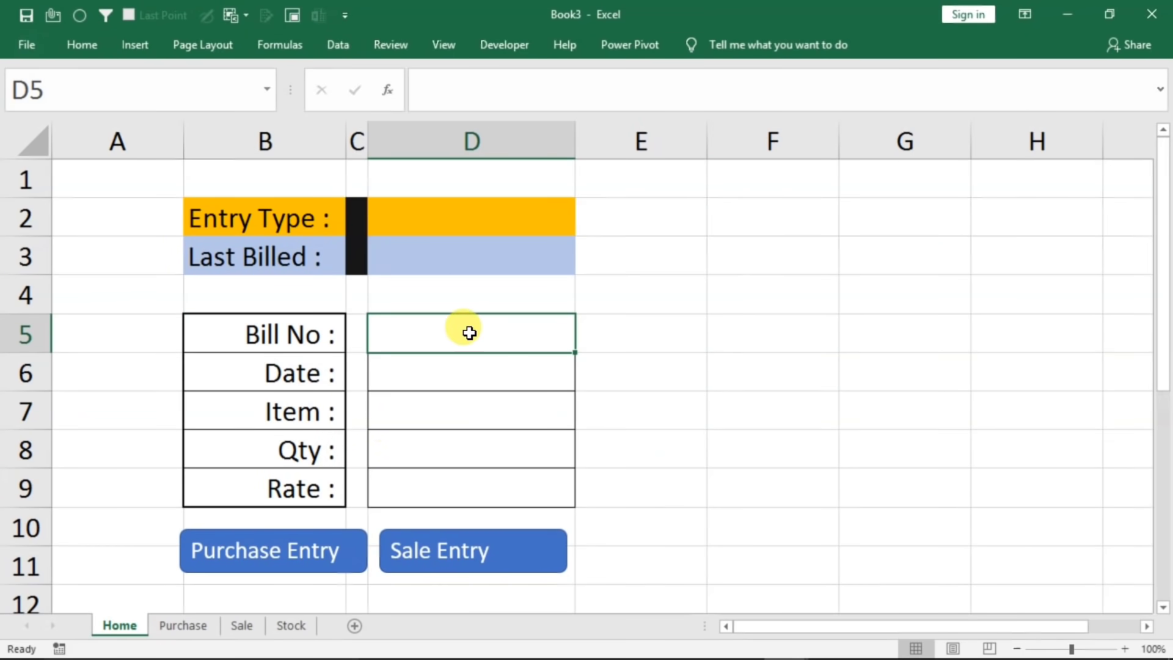
{"action": "type", "text": "1"}
{"action": "key", "text": "Return"}
{"action": "type", "text": "1/1/2021"}
{"action": "key", "text": "Return"}
{"action": "type", "text": "mouse"}
{"action": "key", "text": "Return"}
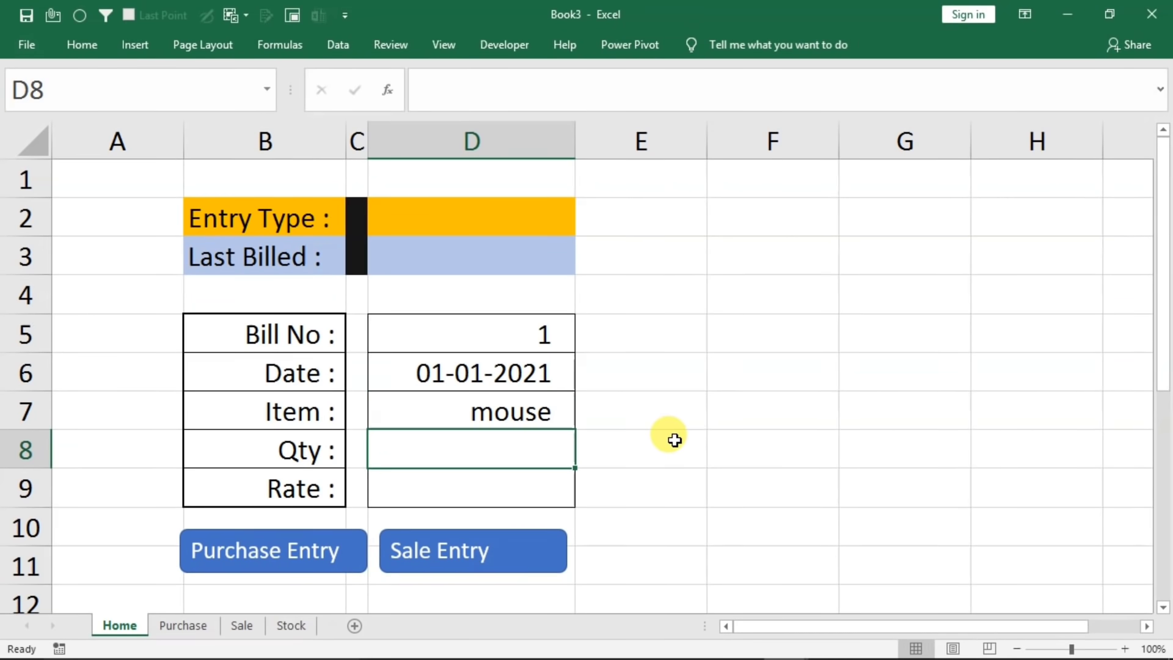
{"action": "type", "text": "210"}
{"action": "key", "text": "Return"}
{"action": "type", "text": "210"}
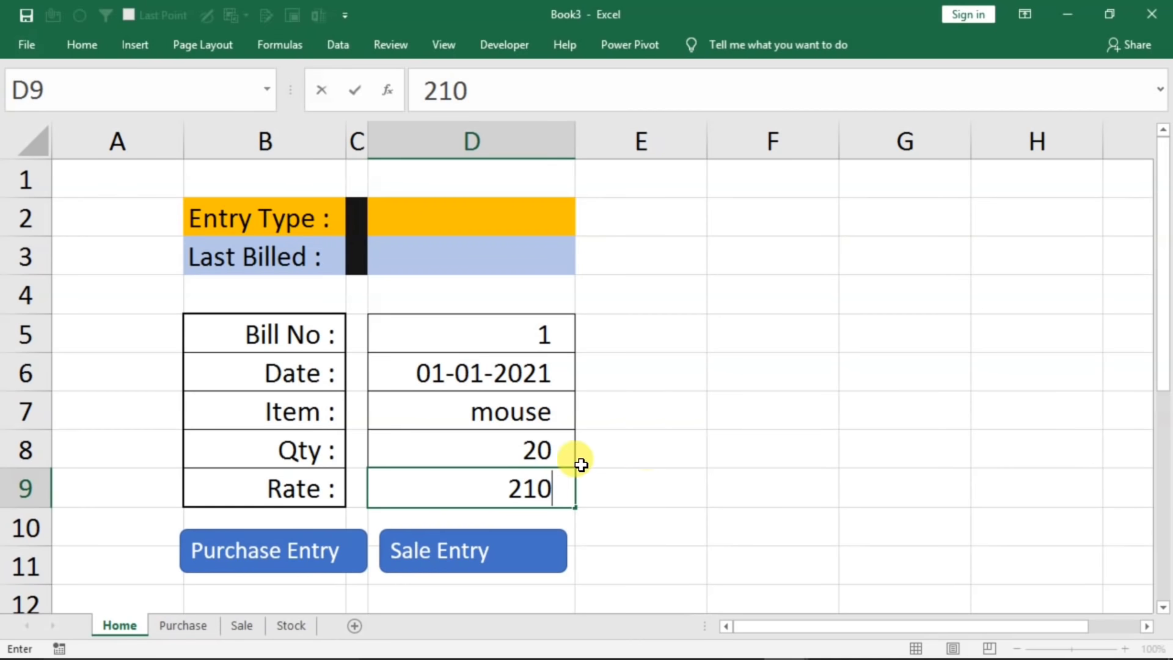
- Record the filled-in Home form as a sale entry and check the new row on the Sale sheet
{"action": "left_click", "coordinate": [513, 449]}
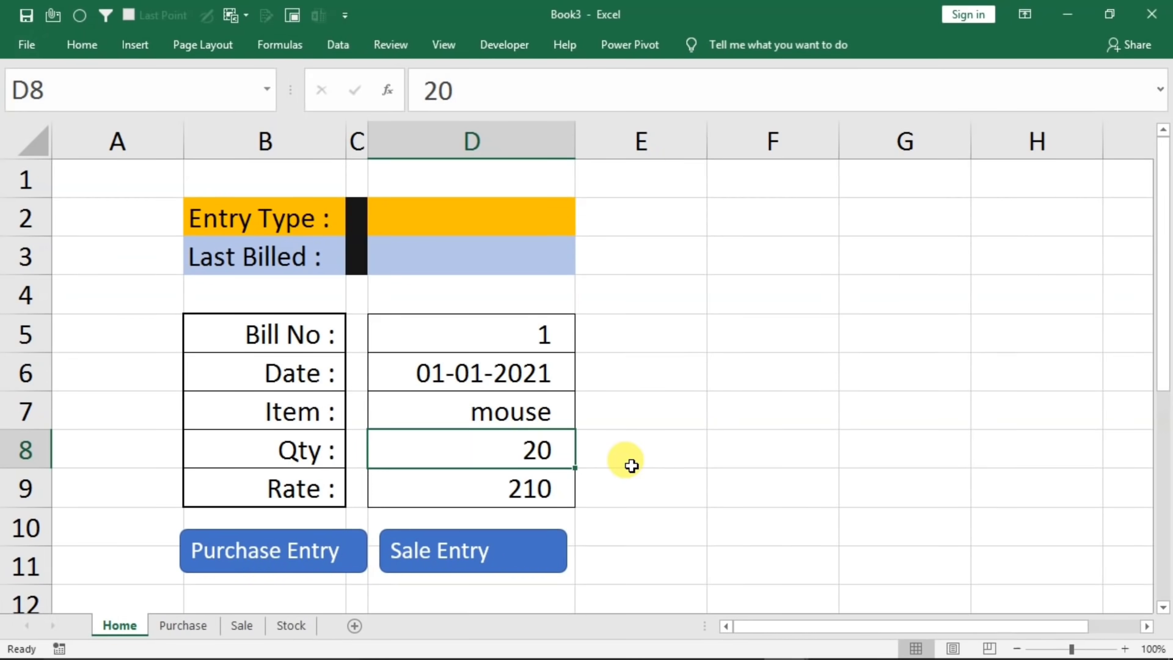
{"action": "left_click", "coordinate": [489, 546]}
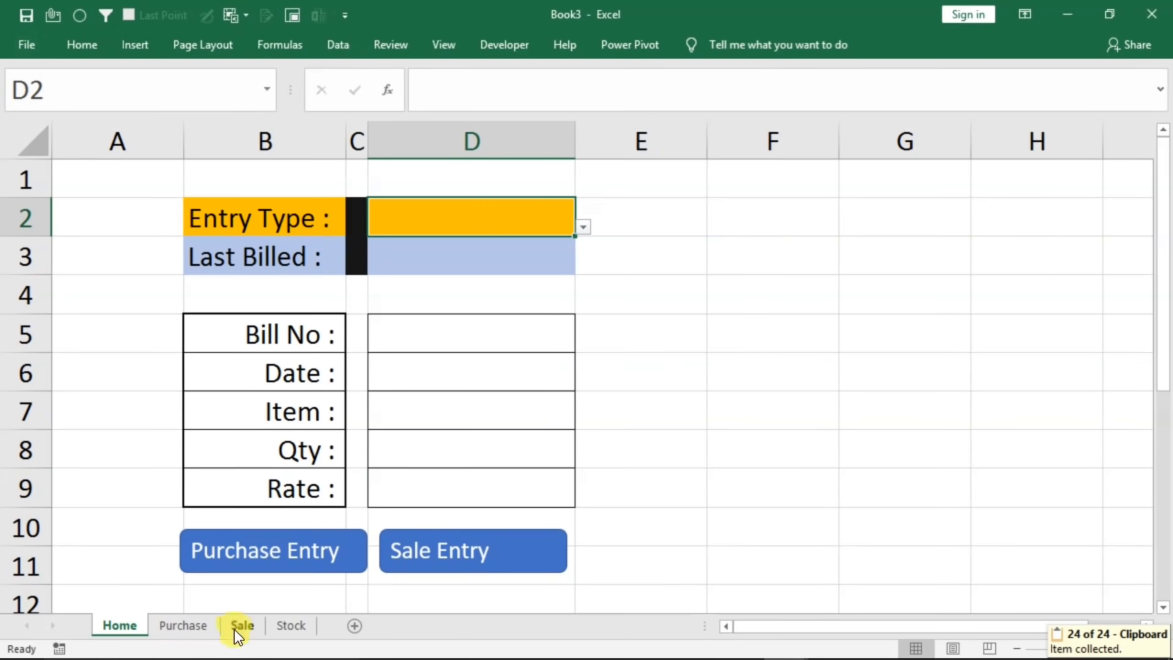
{"action": "left_click", "coordinate": [241, 628]}
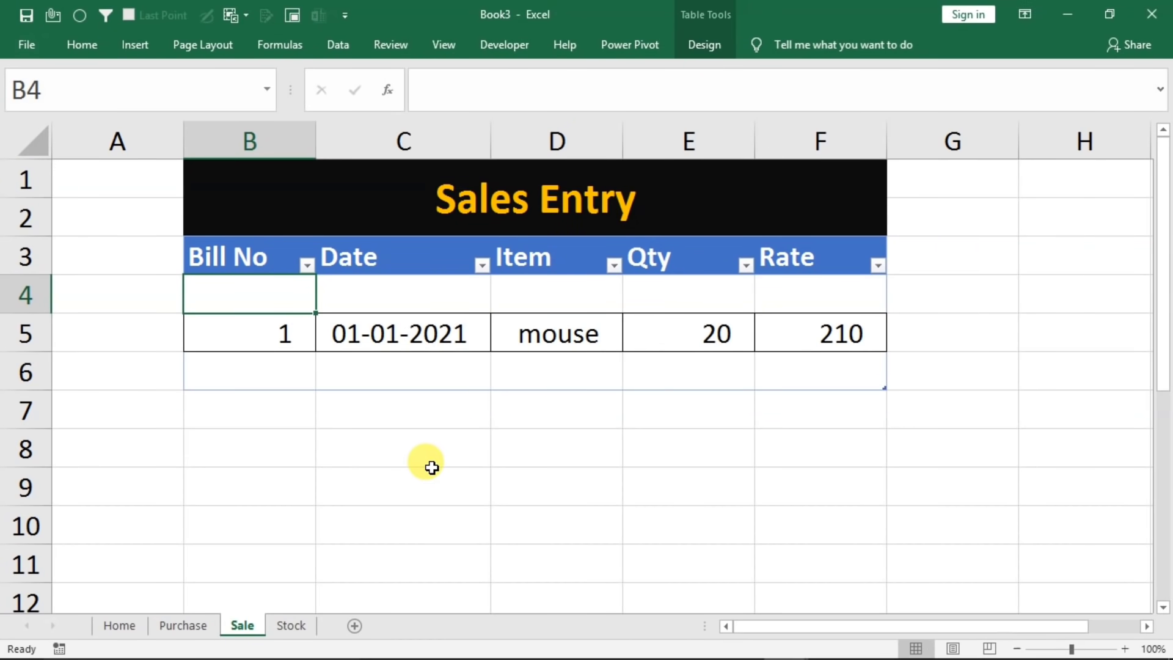
- Look at the Stock sheet and widen the Item column on the Purchase sheet to fit the full item names
{"action": "left_click", "coordinate": [292, 624]}
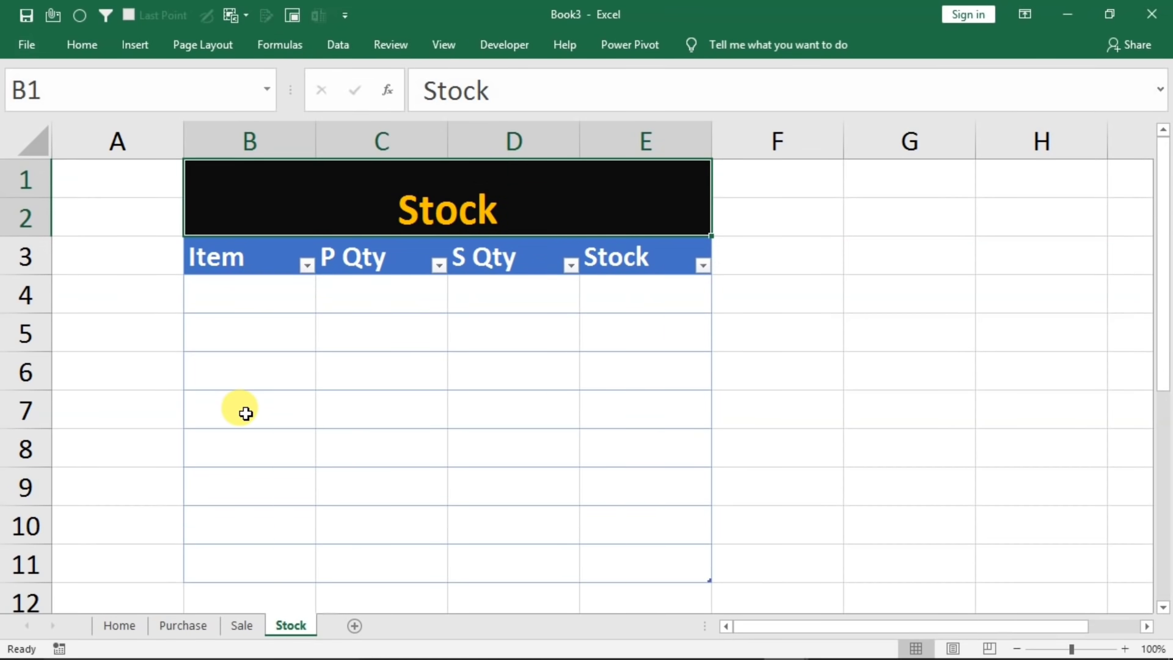
{"action": "left_click", "coordinate": [160, 624]}
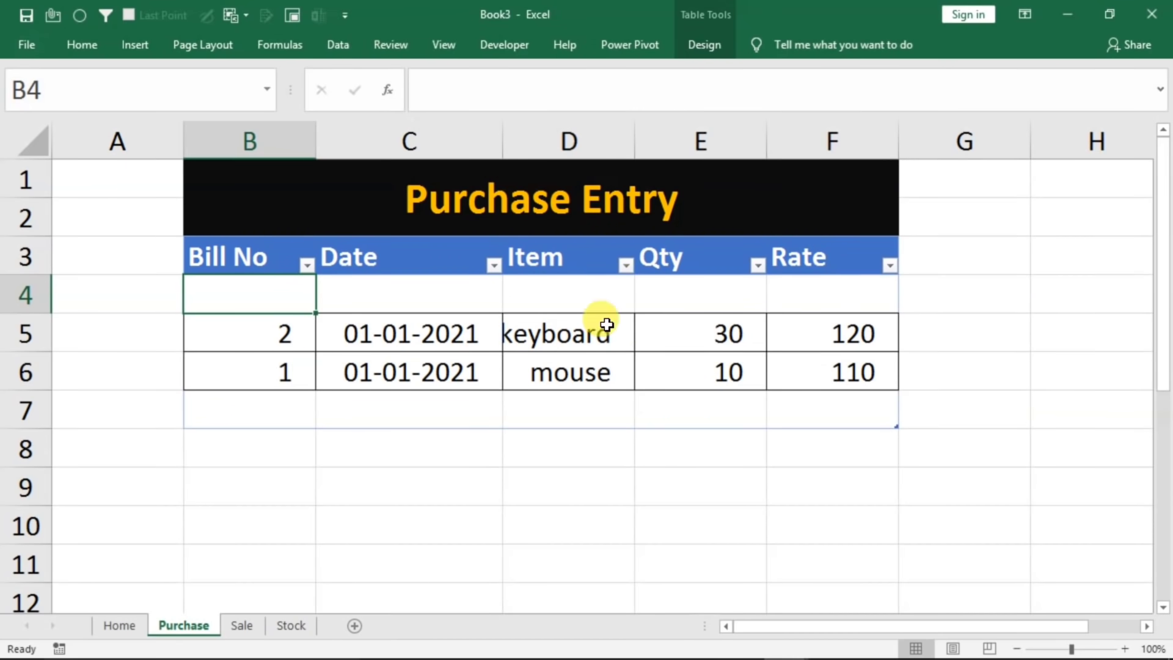
{"action": "left_click", "coordinate": [622, 141]}
{"action": "left_click_drag", "start_coordinate": [634, 142], "coordinate": [652, 144]}
{"action": "left_click", "coordinate": [755, 373]}
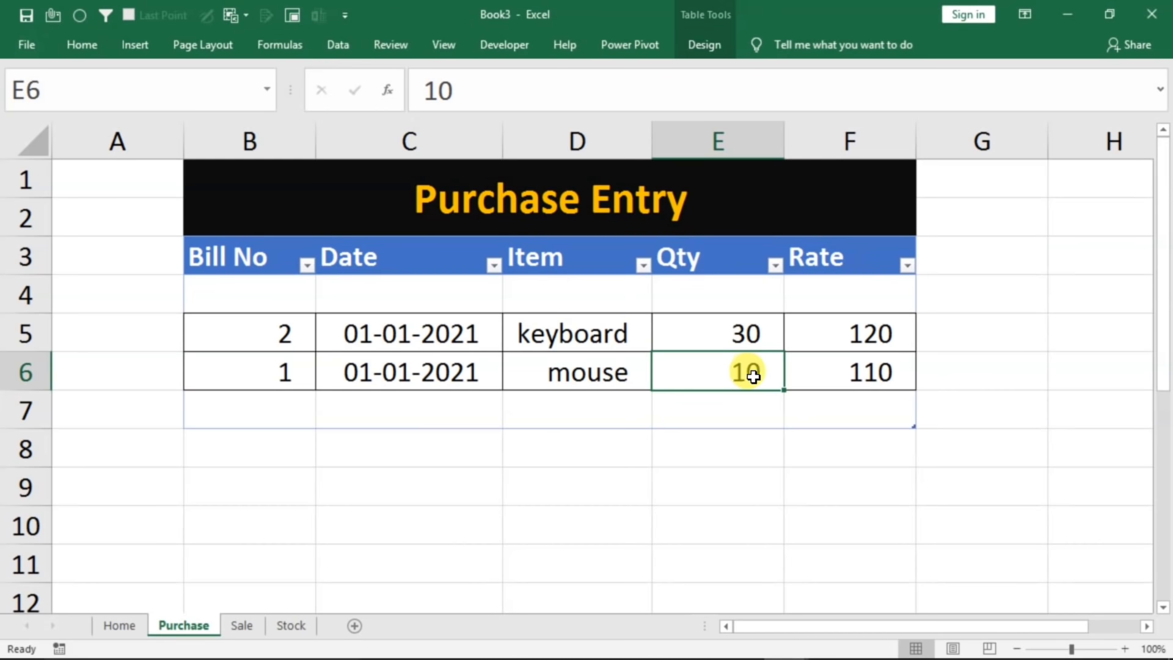
- Record a purchase from the Home form with bill number 3, date 1/1/2021, item mouse, quantity 10 and rate 150, and check the Purchase sheet
{"action": "left_click", "coordinate": [119, 625]}
{"action": "left_click", "coordinate": [220, 533]}
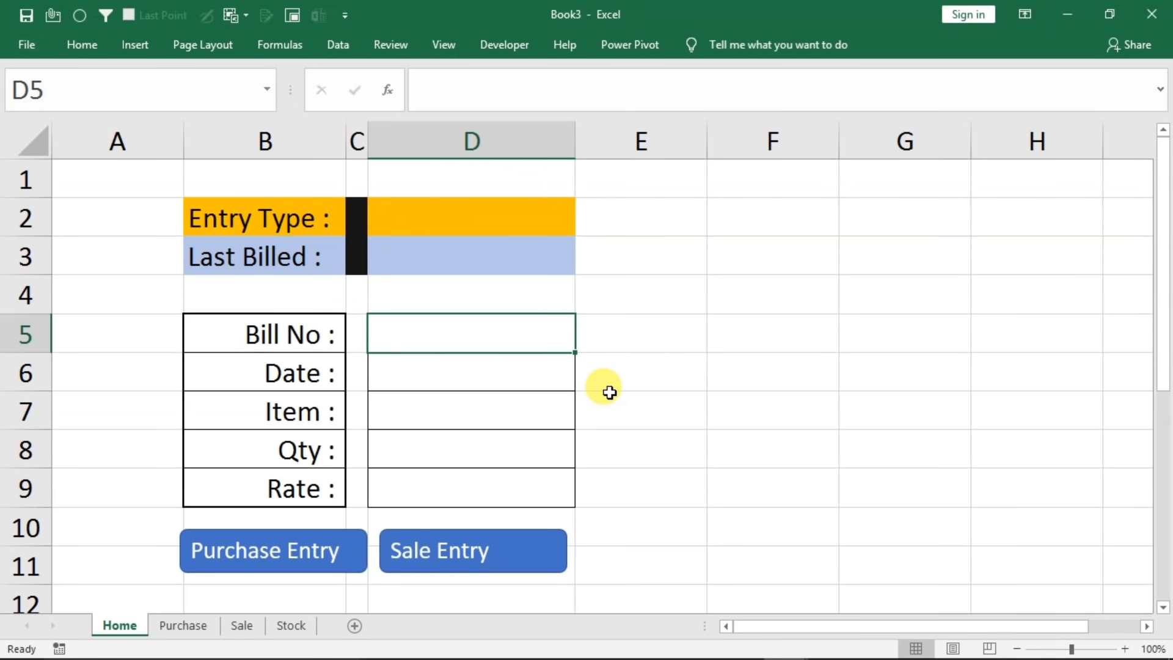
{"action": "type", "text": "3"}
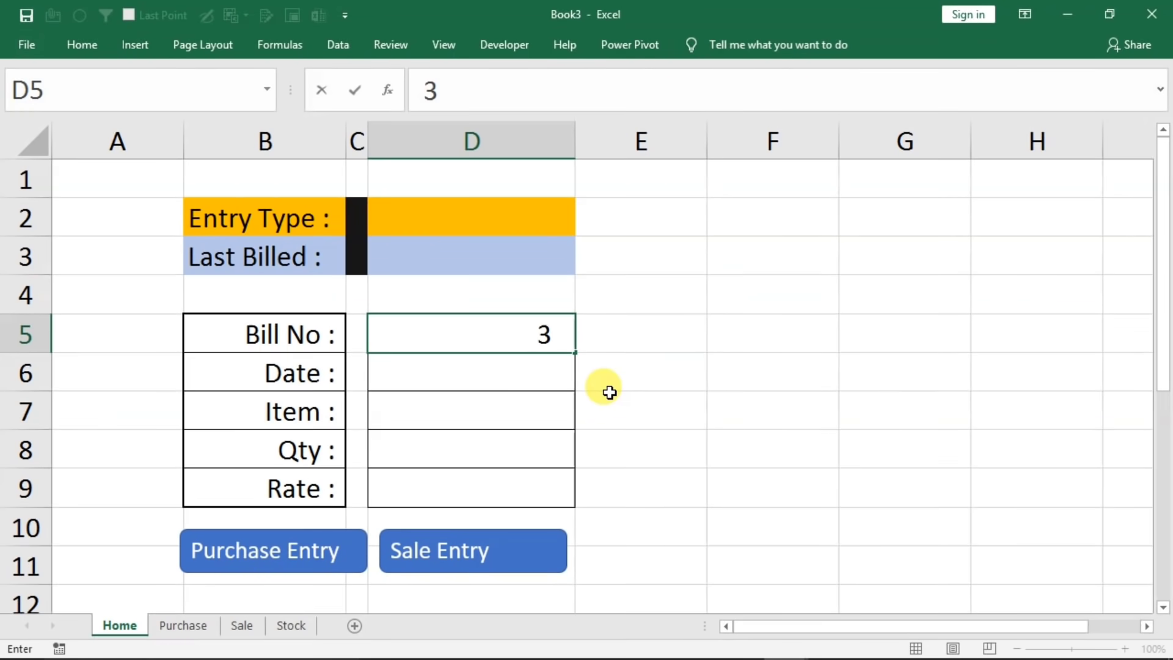
{"action": "key", "text": "Return"}
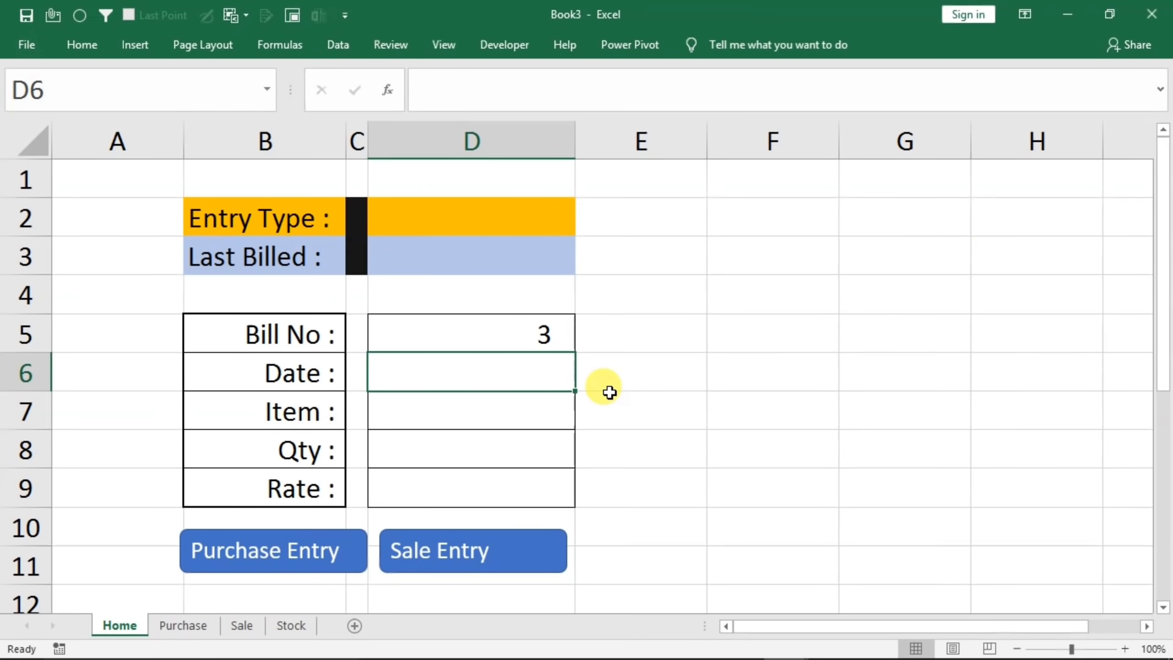
{"action": "type", "text": "1/1/2021"}
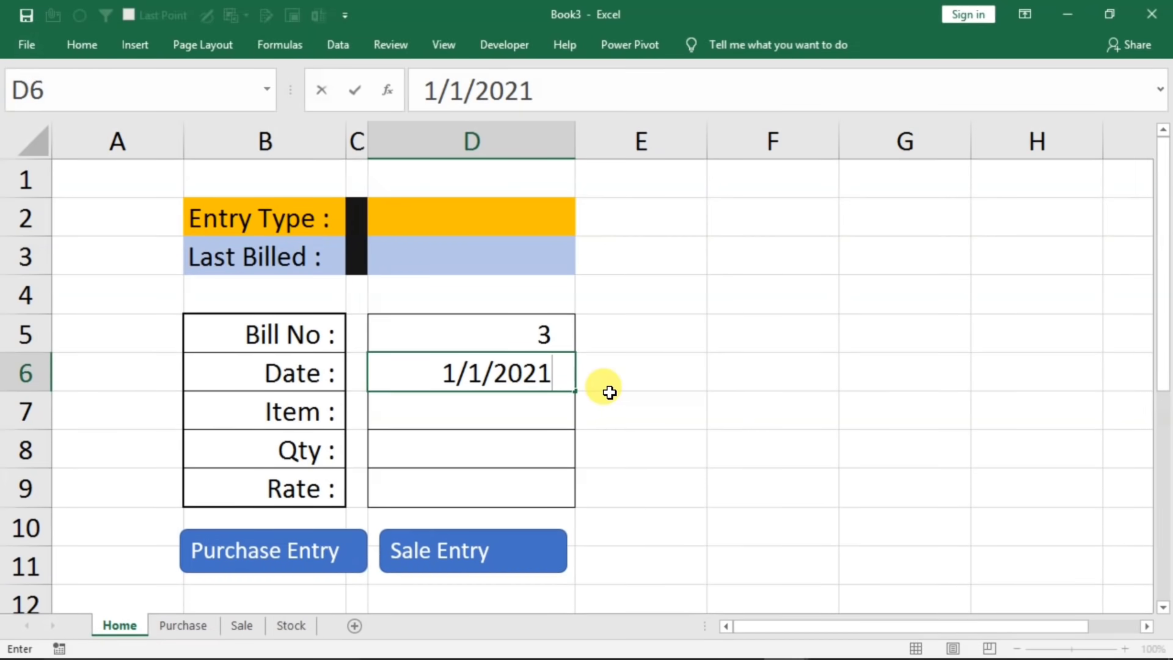
{"action": "key", "text": "Return"}
{"action": "type", "text": "mouse"}
{"action": "key", "text": "Return"}
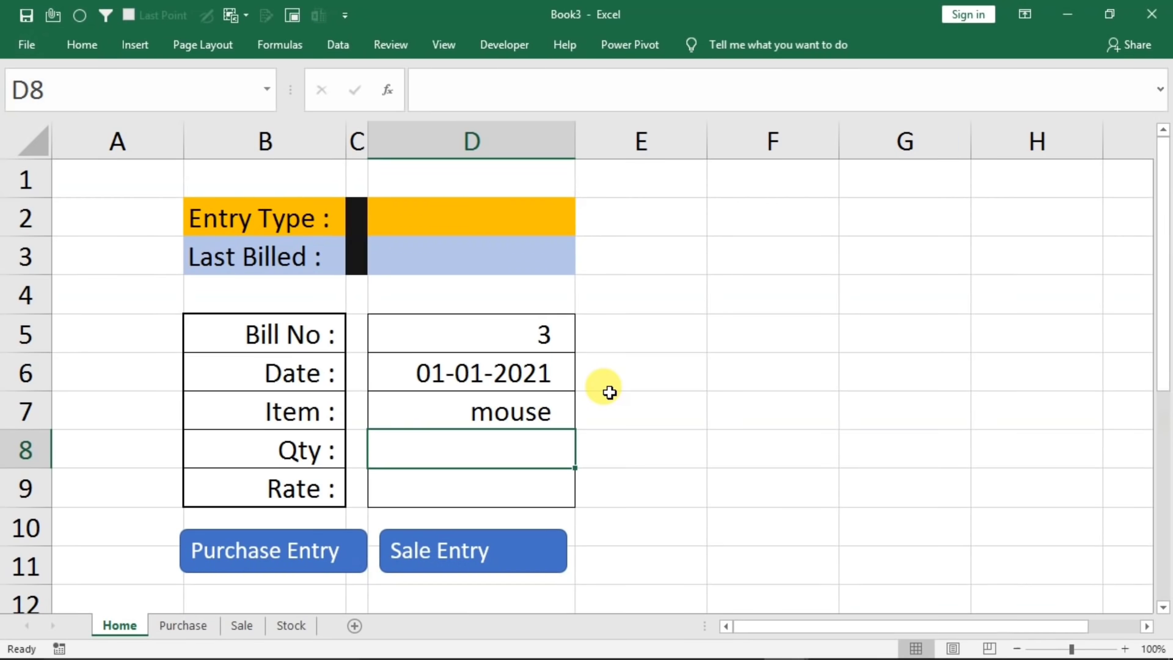
{"action": "type", "text": "10"}
{"action": "key", "text": "Return"}
{"action": "type", "text": "150"}
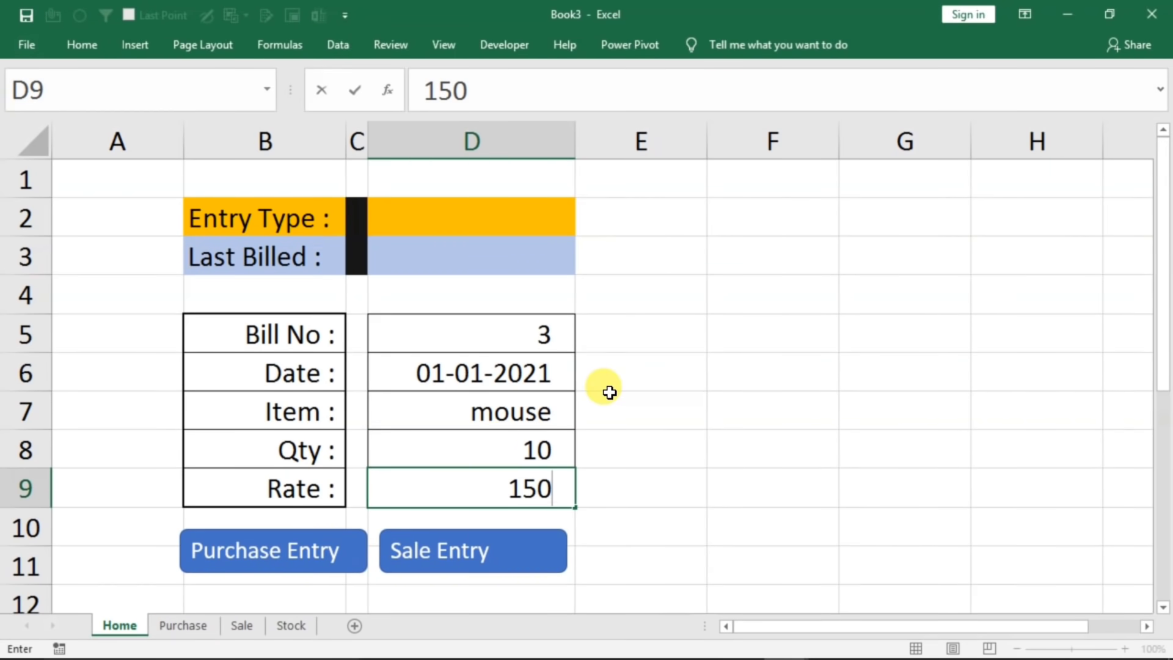
{"action": "left_click", "coordinate": [225, 542]}
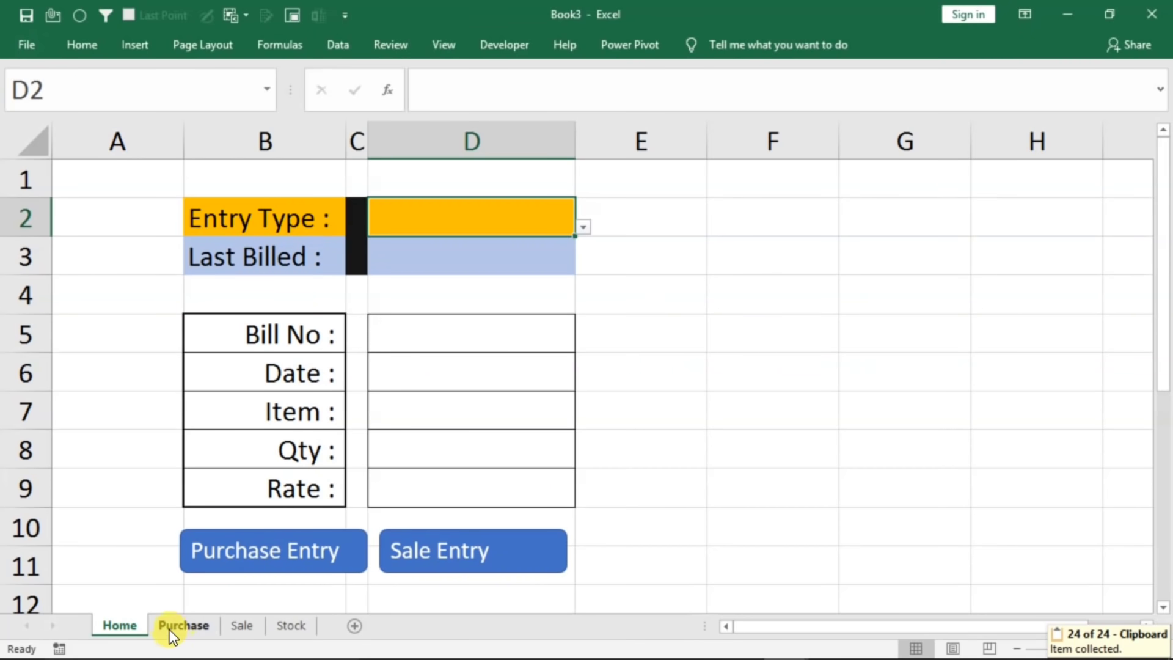
{"action": "left_click", "coordinate": [182, 625]}
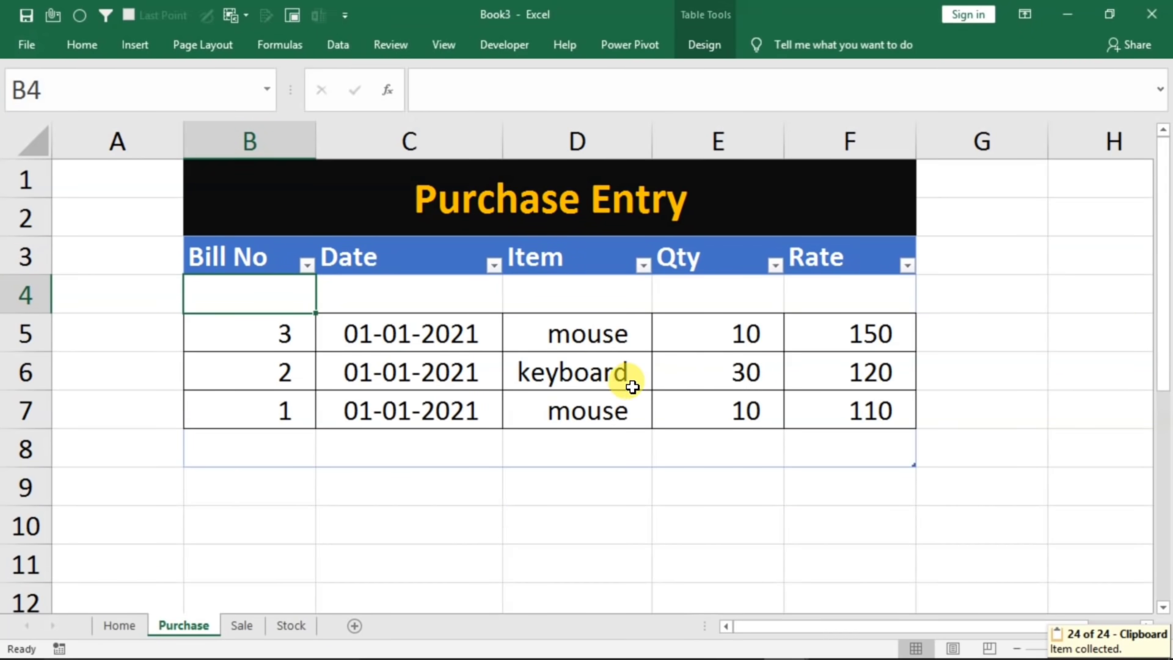
- On the Stock sheet, create a filter criterion with the heading item in G3 and the formula ="<>" in G4
{"action": "left_click", "coordinate": [572, 340]}
{"action": "left_click", "coordinate": [555, 403]}
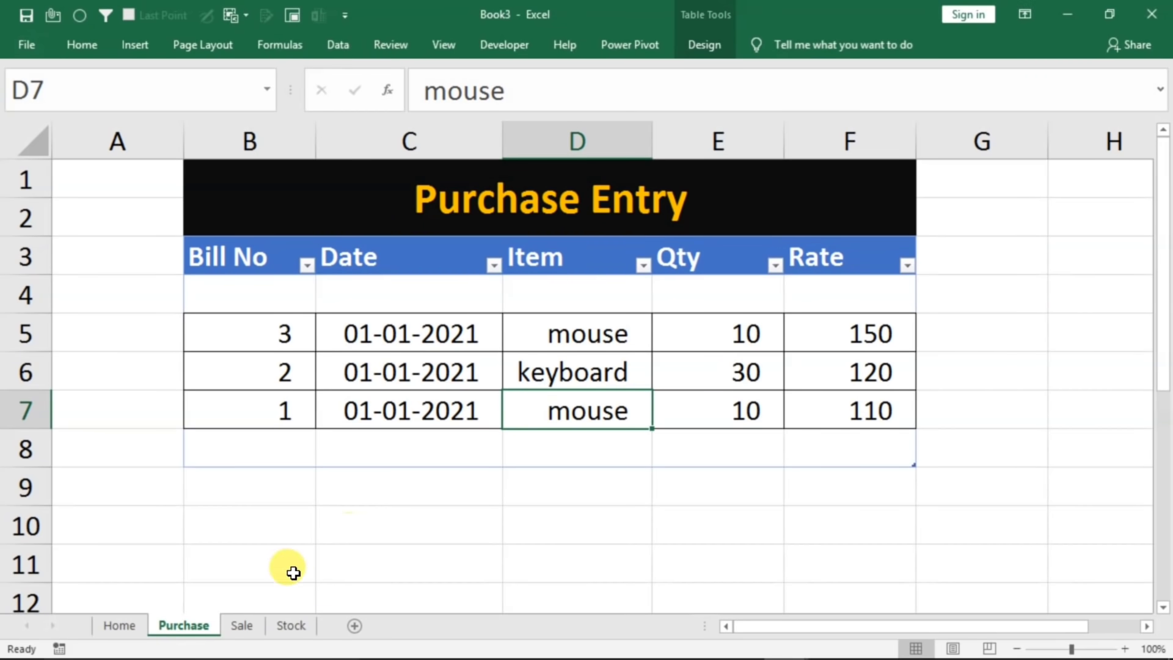
{"action": "left_click", "coordinate": [286, 625]}
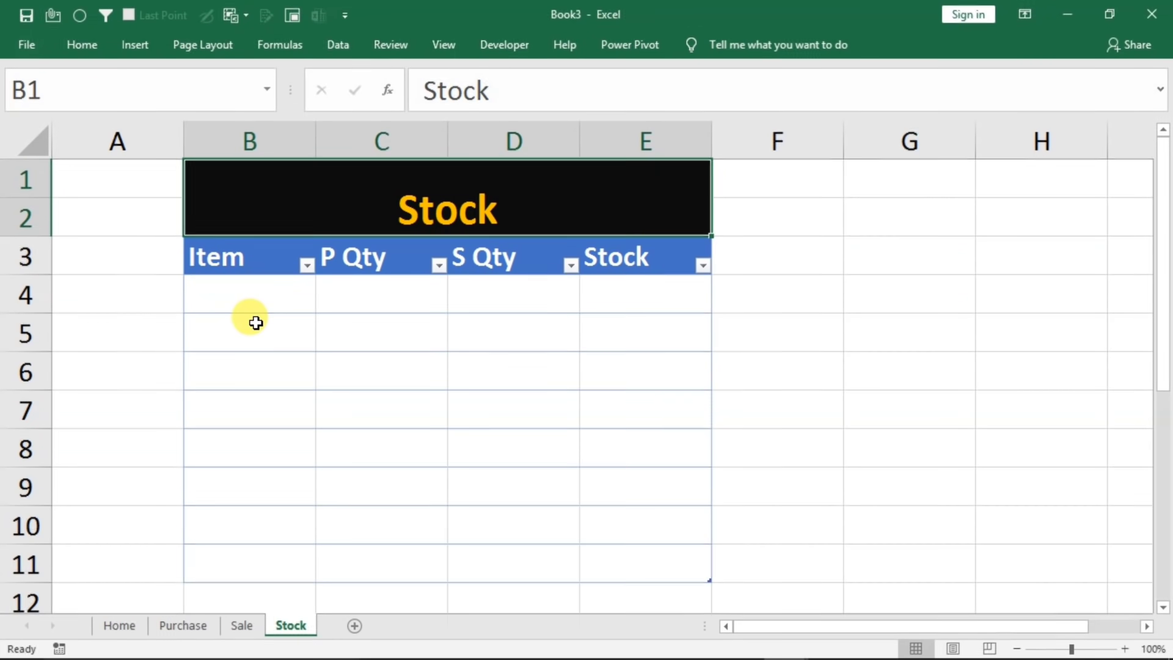
{"action": "left_click", "coordinate": [254, 302]}
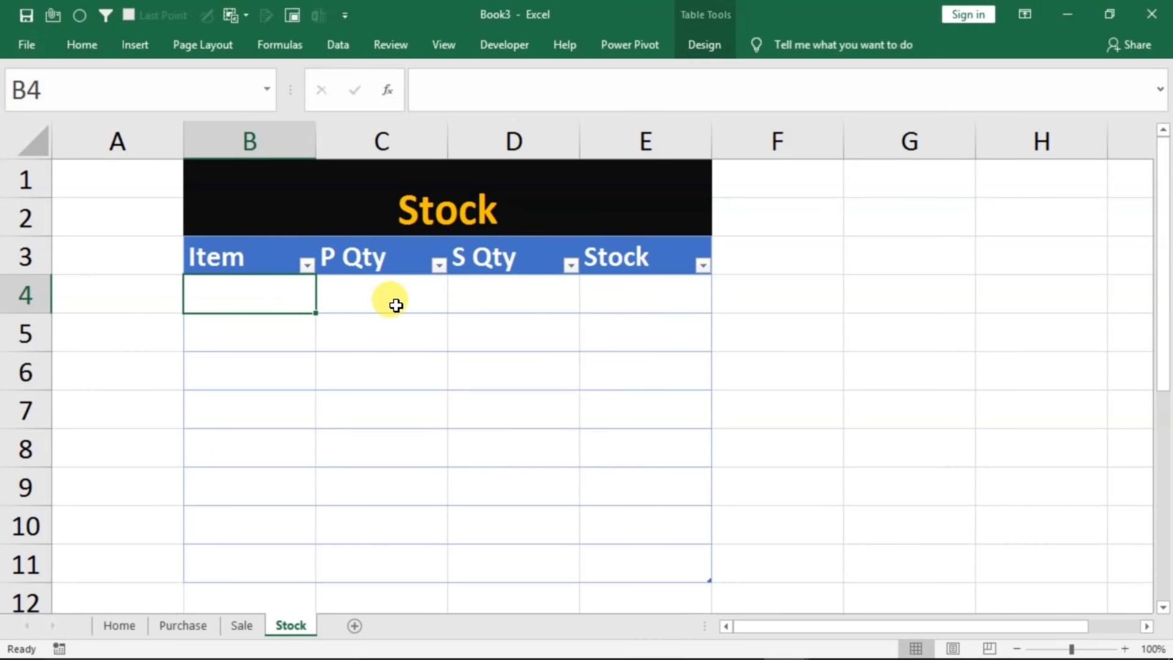
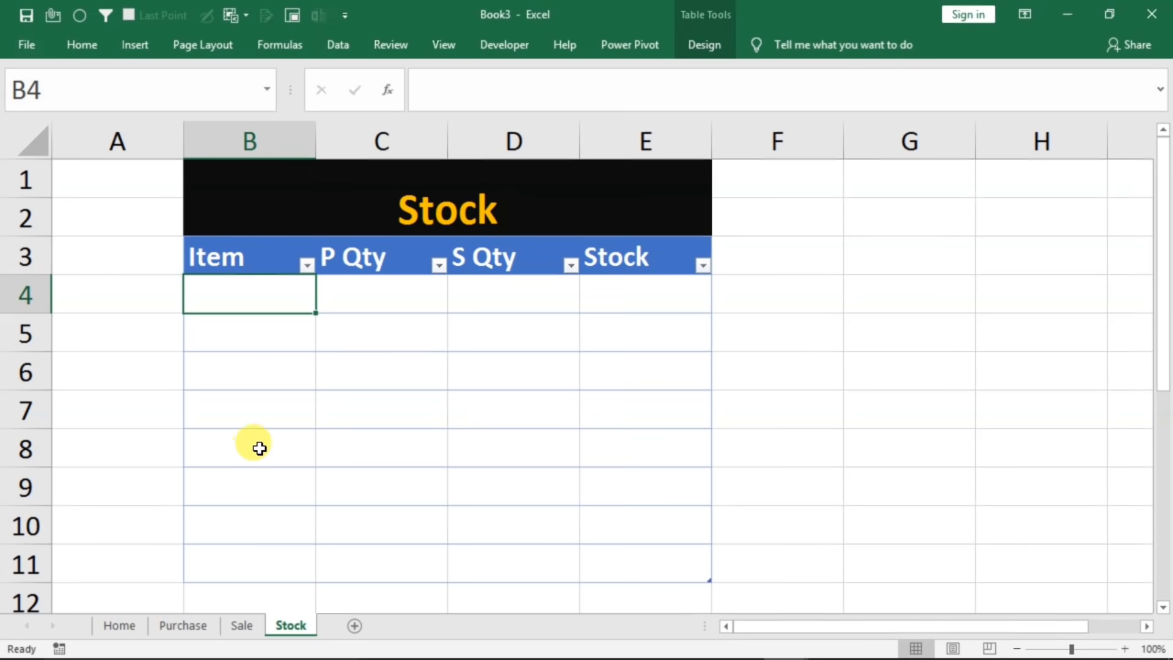
{"action": "left_click", "coordinate": [921, 257]}
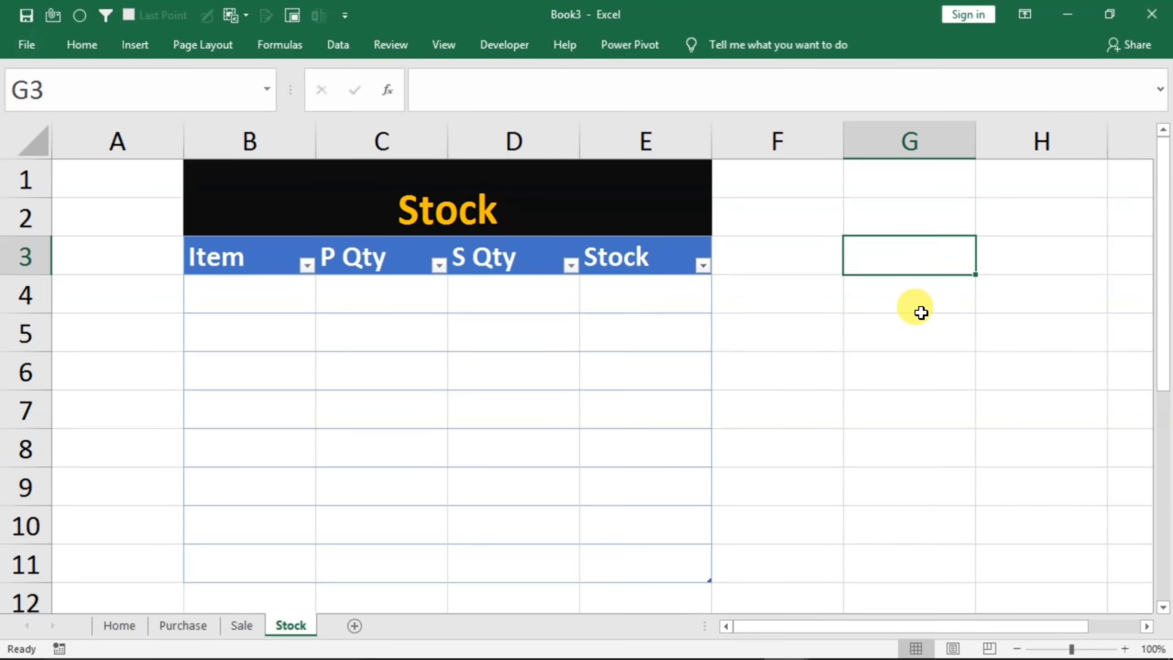
{"action": "type", "text": "item"}
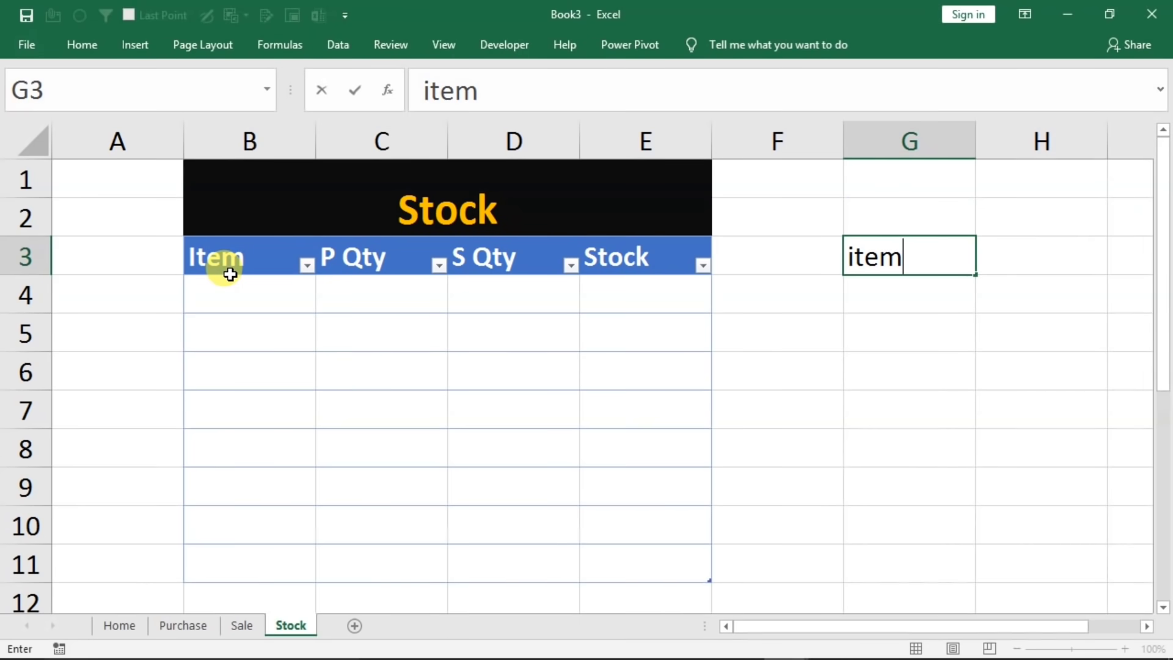
{"action": "key", "text": "Return"}
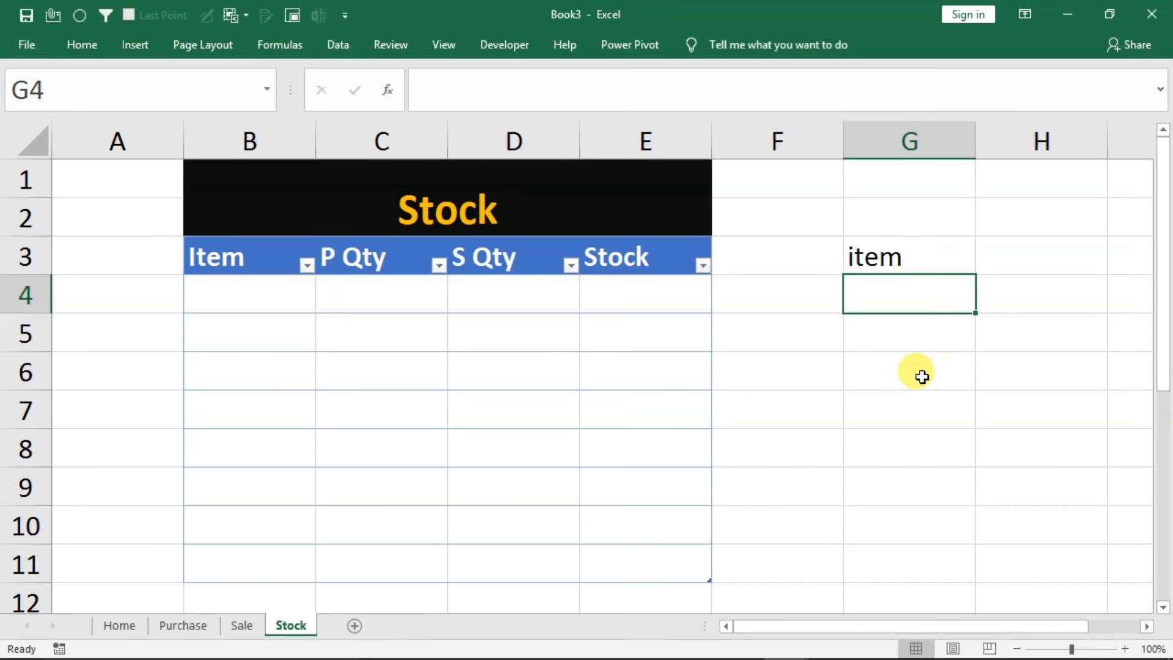
{"action": "type", "text": "=\"<>\""}
{"action": "key", "text": "Return"}
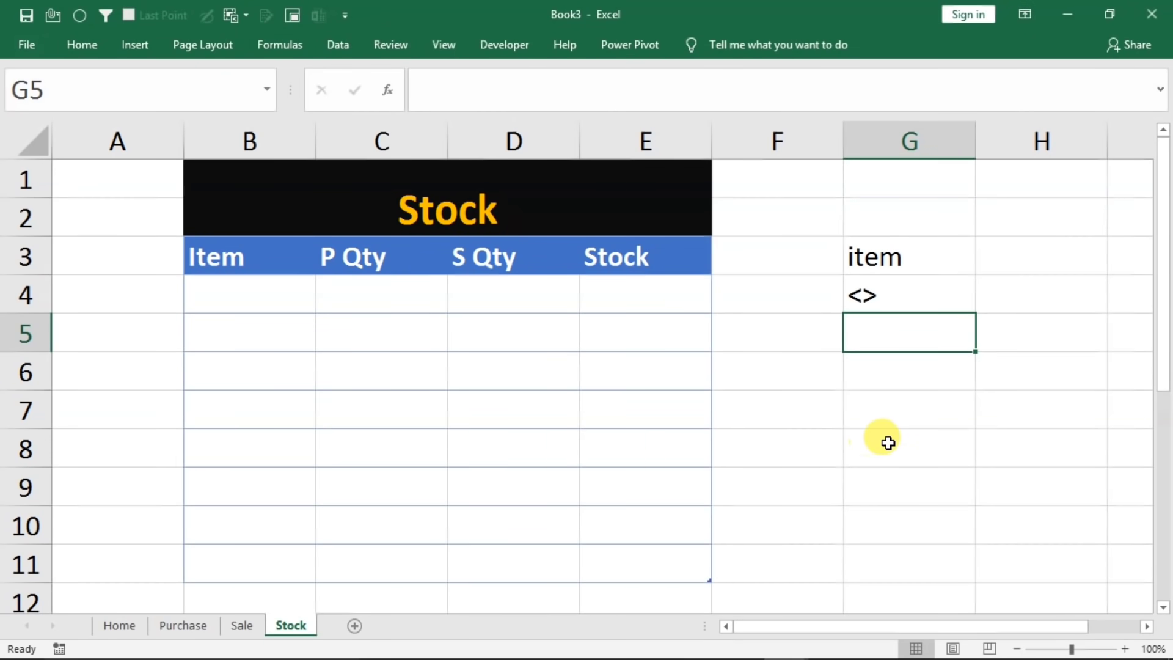
- Start recording a macro named ref, stored in this workbook
{"action": "left_click", "coordinate": [435, 47]}
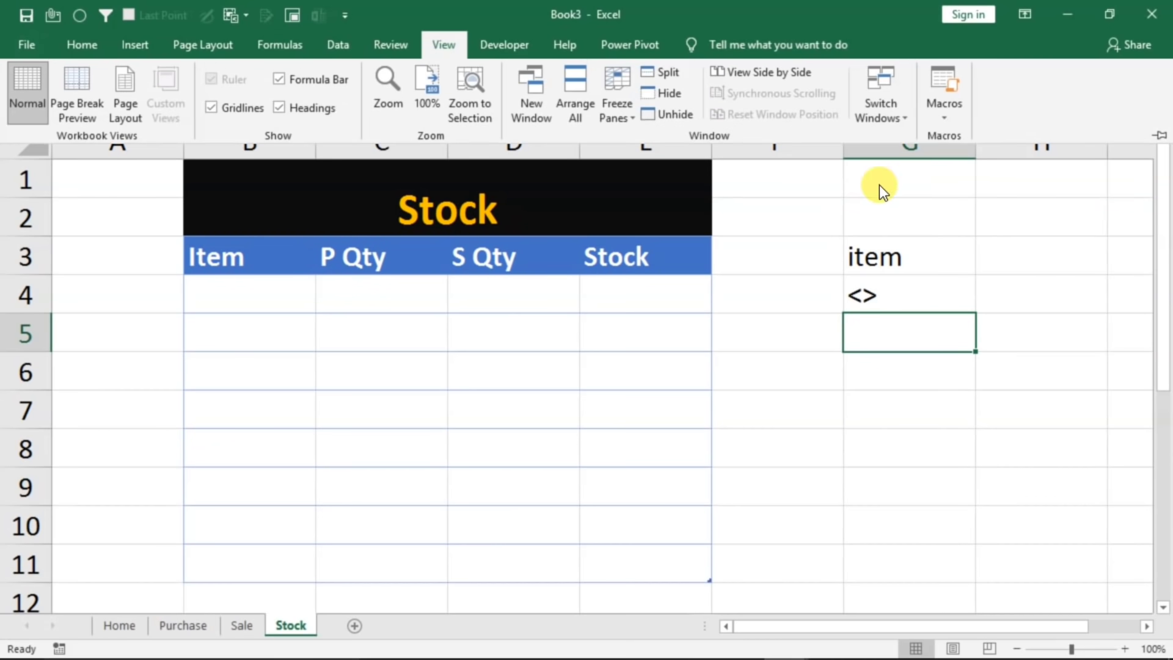
{"action": "left_click", "coordinate": [948, 119]}
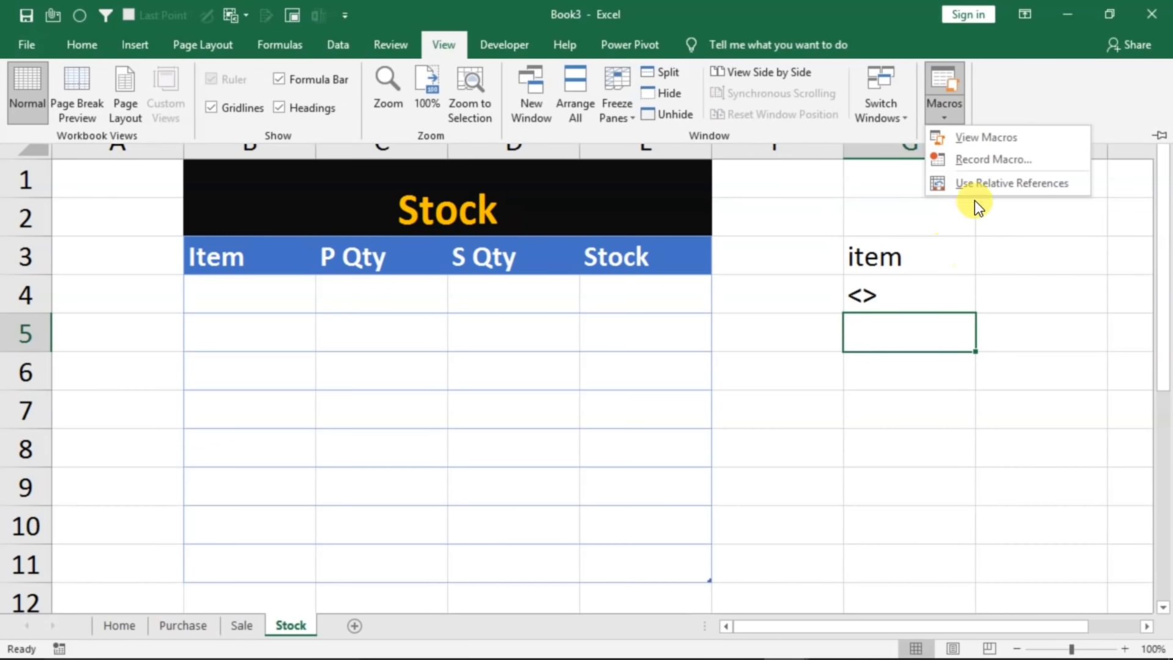
{"action": "left_click", "coordinate": [981, 160]}
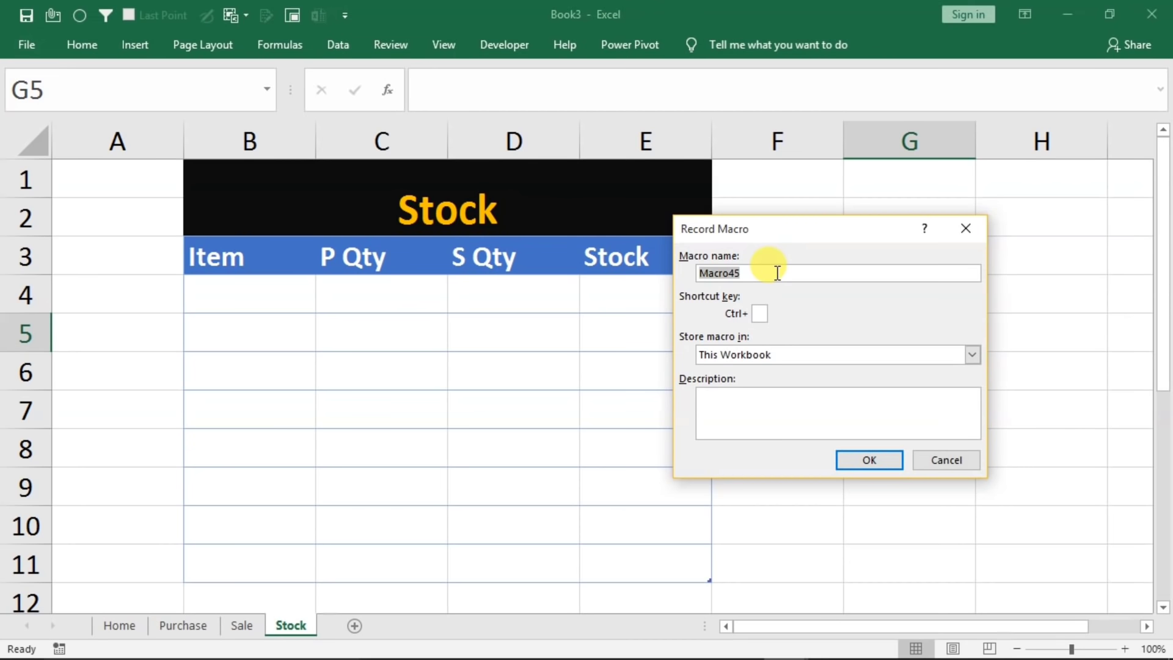
{"action": "key", "text": "BackSpace"}
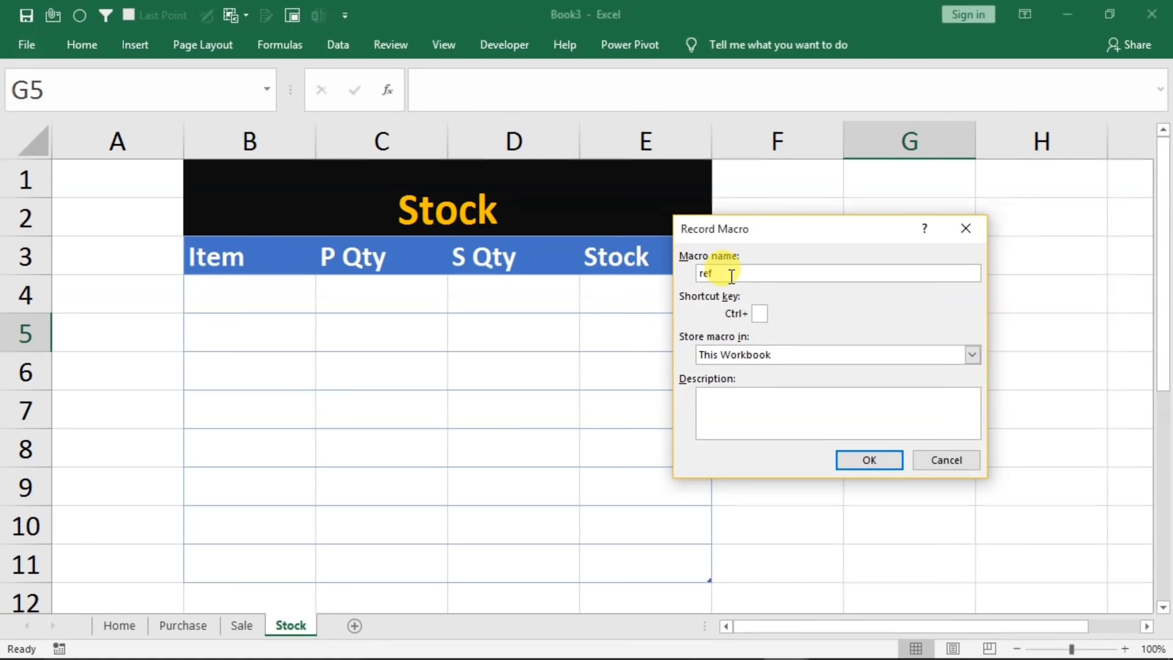
{"action": "left_click", "coordinate": [856, 460]}
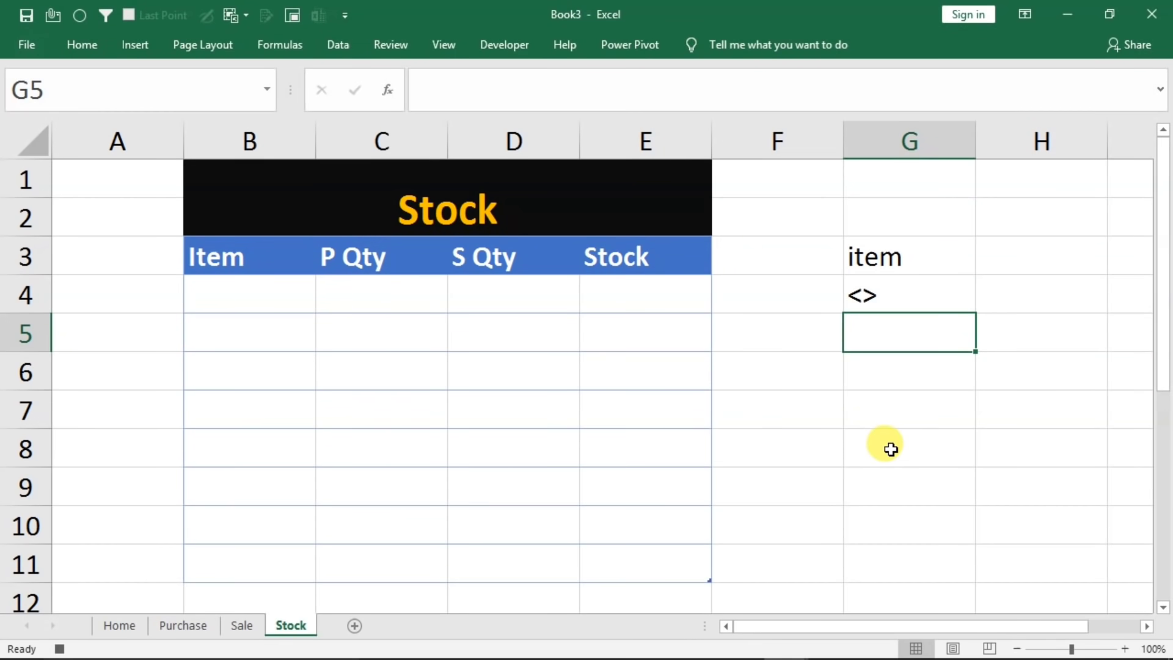
- Set up an Advanced Filter from G7 that copies to another location, using the Purchase table's Item column with its header as list range
{"action": "left_click", "coordinate": [924, 413]}
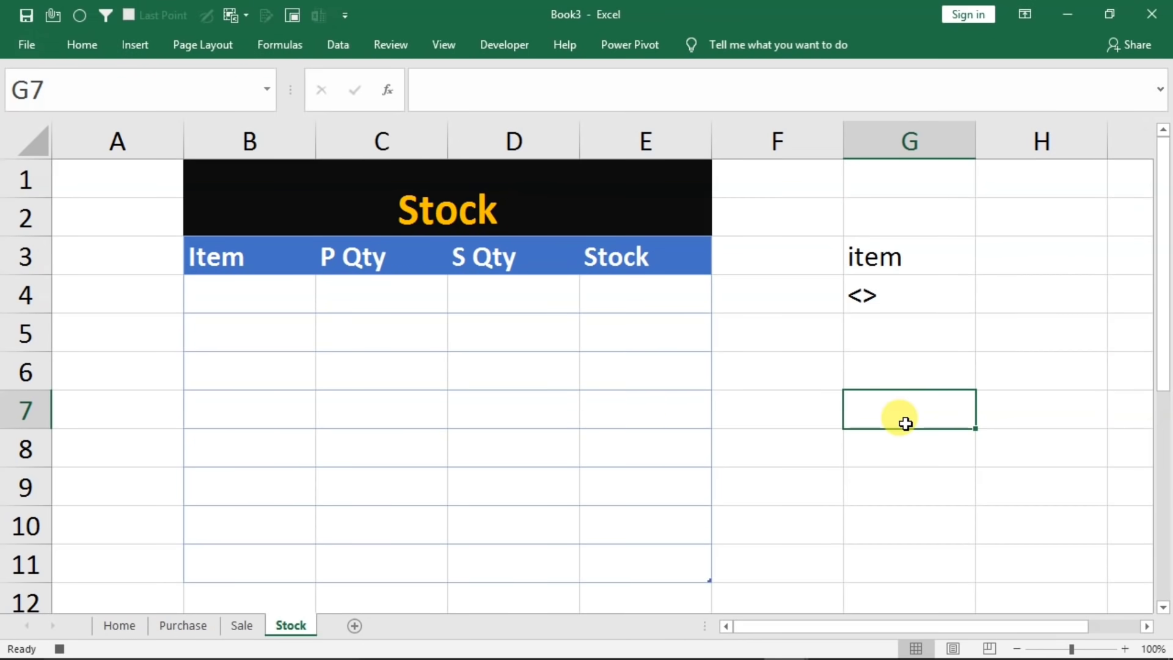
{"action": "left_click", "coordinate": [338, 44]}
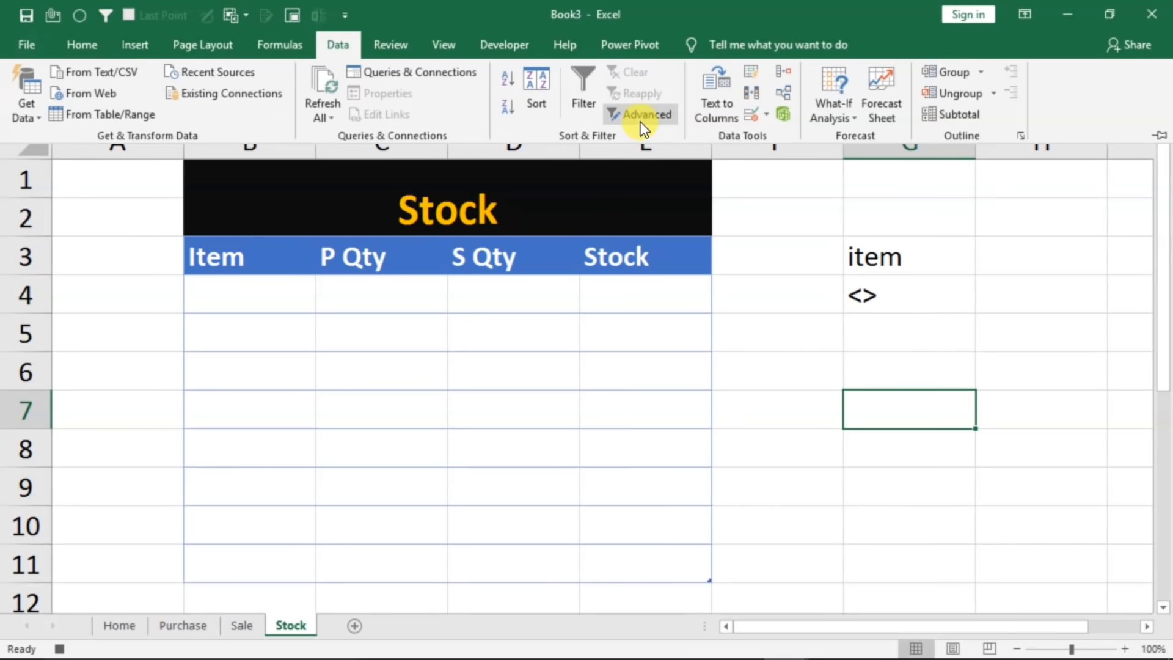
{"action": "left_click", "coordinate": [638, 117]}
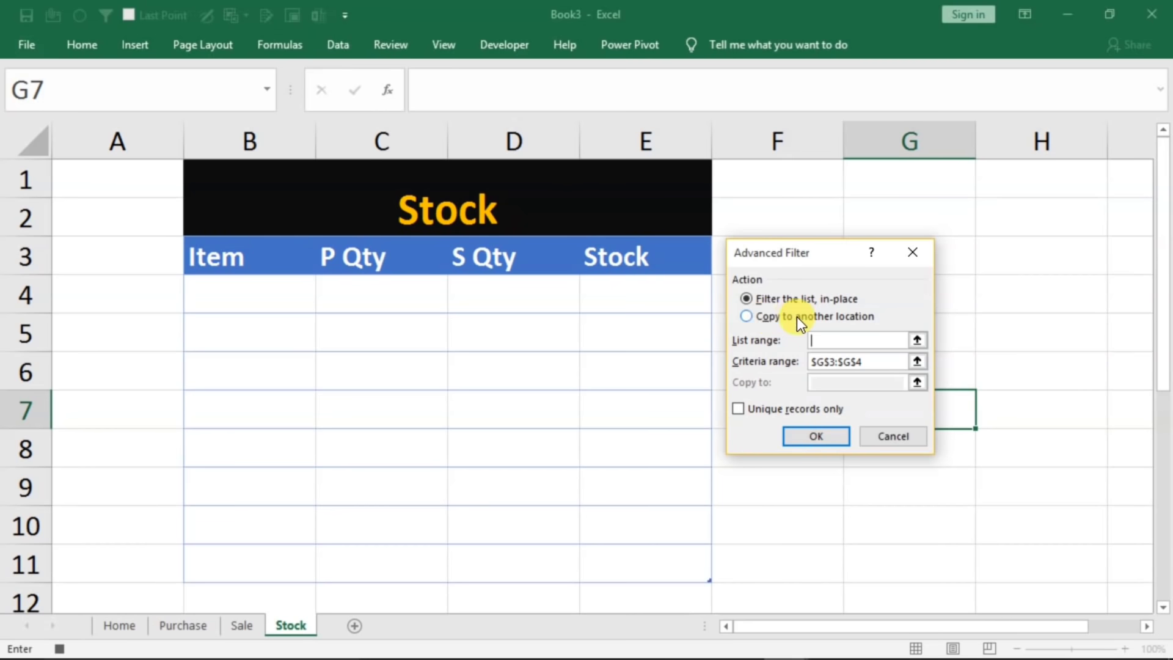
{"action": "left_click", "coordinate": [764, 316]}
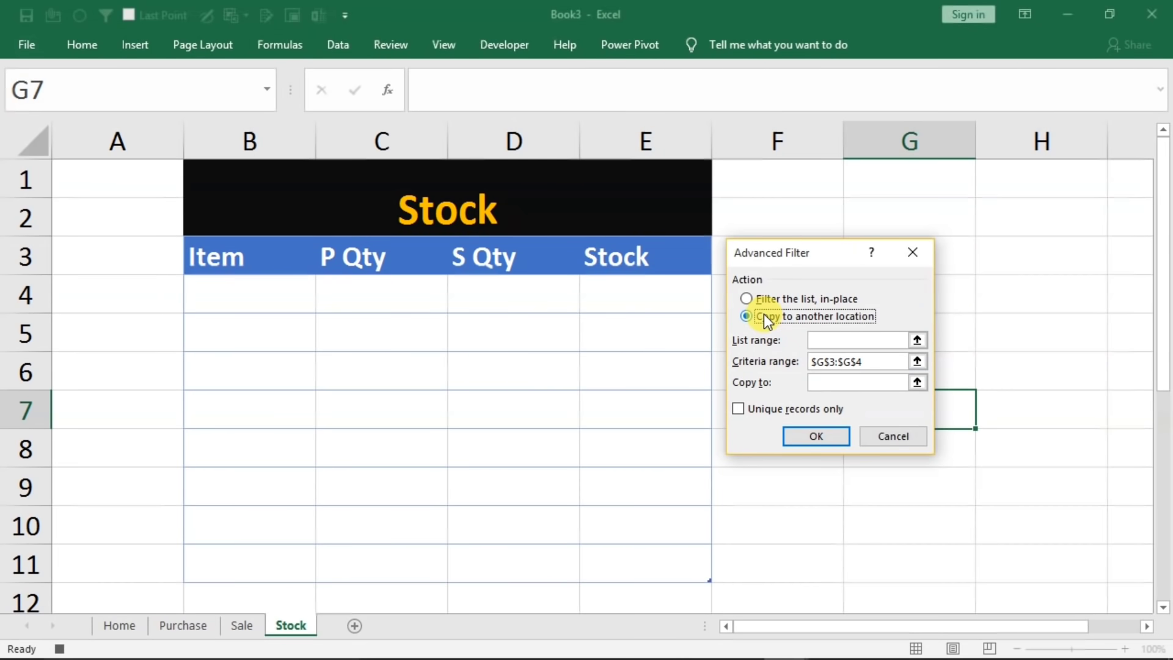
{"action": "left_click", "coordinate": [833, 340]}
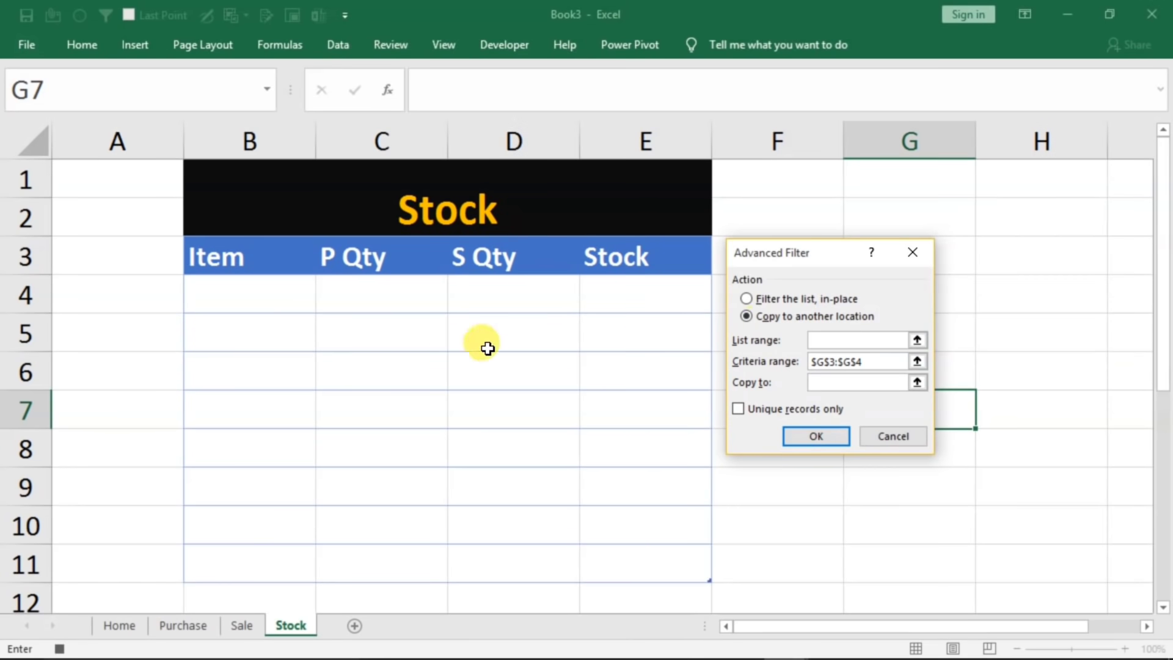
{"action": "left_click", "coordinate": [169, 626]}
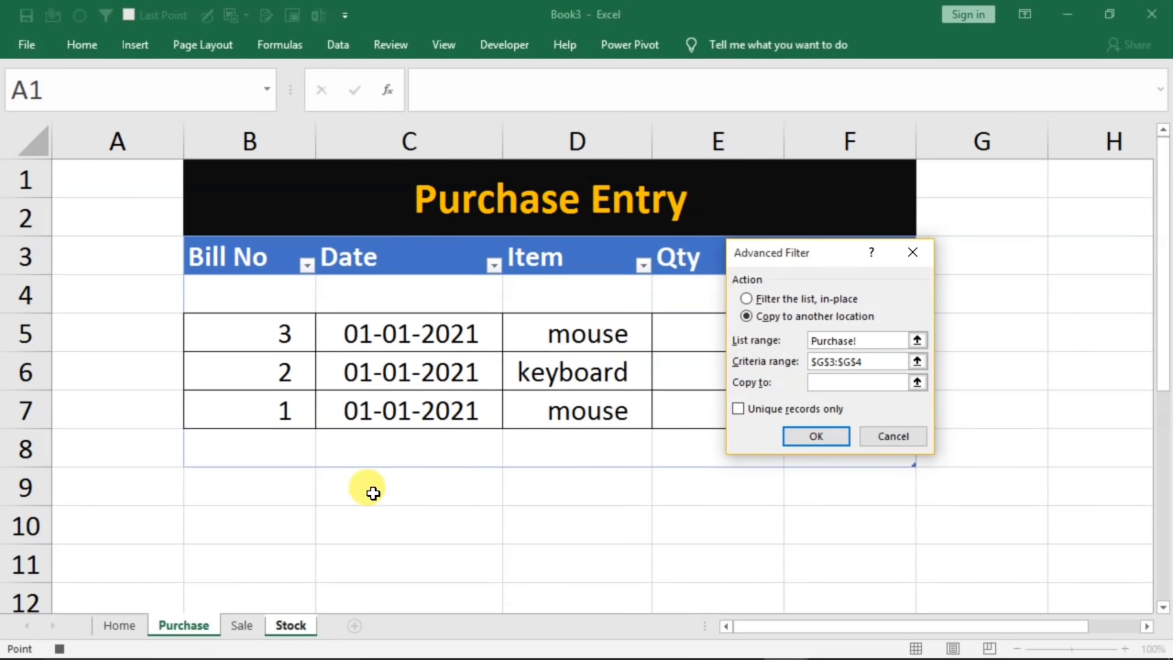
{"action": "left_click", "coordinate": [586, 261]}
{"action": "left_click_drag", "start_coordinate": [586, 261], "coordinate": [567, 452]}
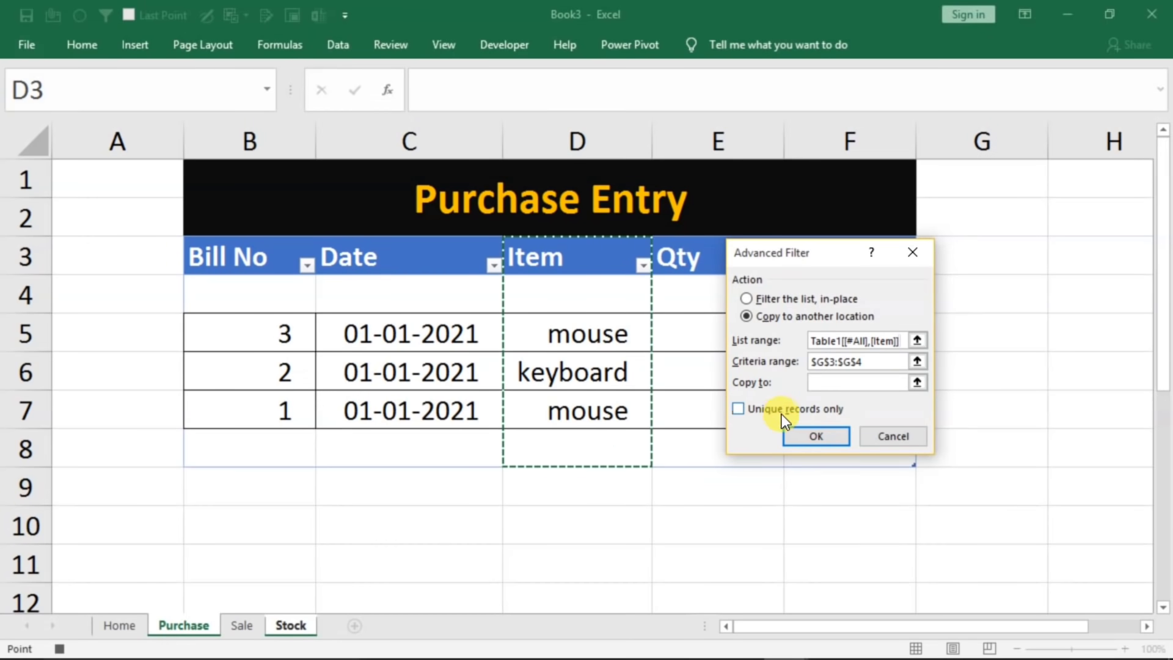
- Replace the Advanced Filter's criteria range with cells G3:G4 of the Stock sheet
{"action": "left_click", "coordinate": [875, 364]}
{"action": "key", "text": "BackSpace"}
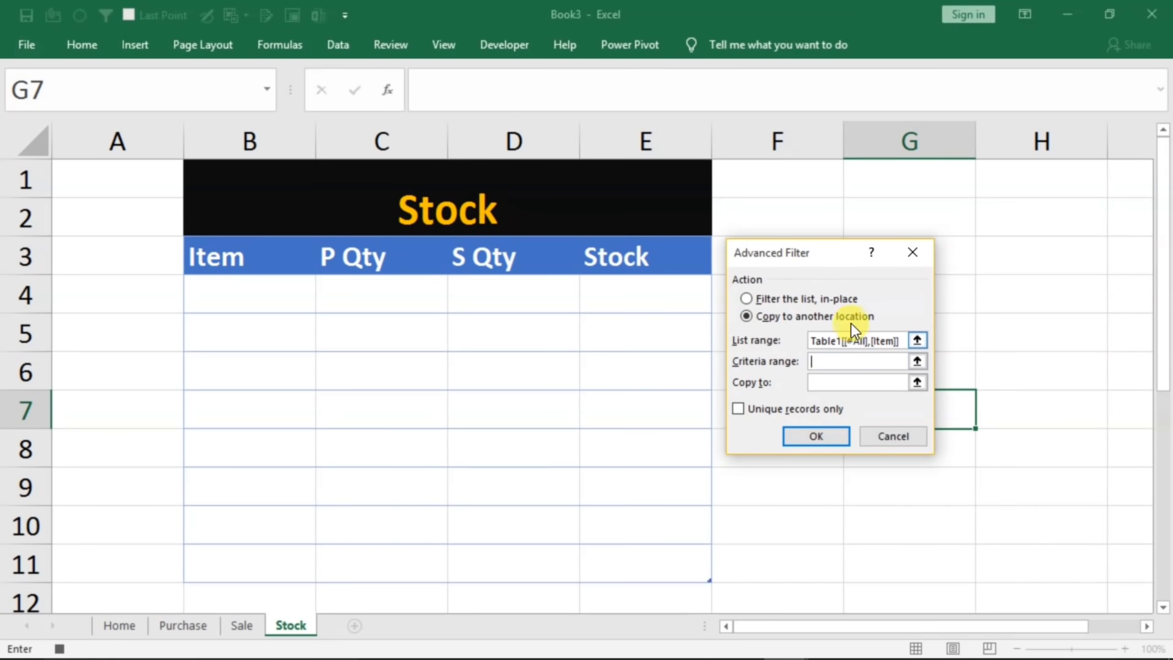
{"action": "left_click_drag", "start_coordinate": [812, 259], "coordinate": [626, 319]}
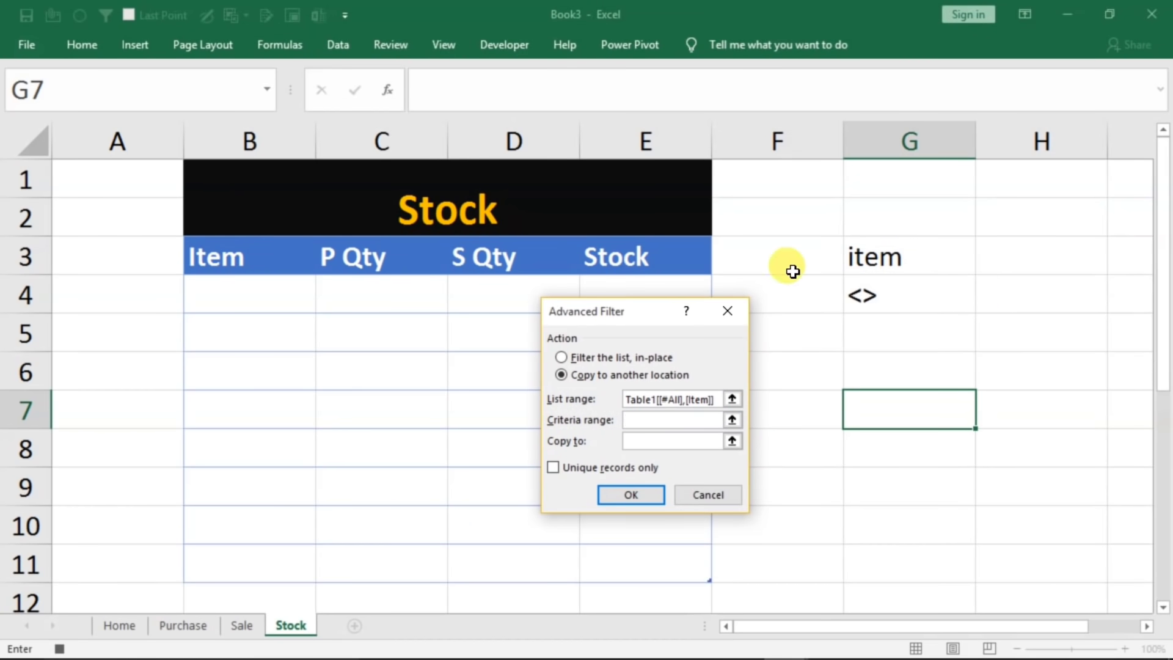
{"action": "left_click", "coordinate": [873, 261]}
{"action": "left_click_drag", "start_coordinate": [874, 262], "coordinate": [866, 291]}
{"action": "left_click_drag", "start_coordinate": [641, 313], "coordinate": [852, 262]}
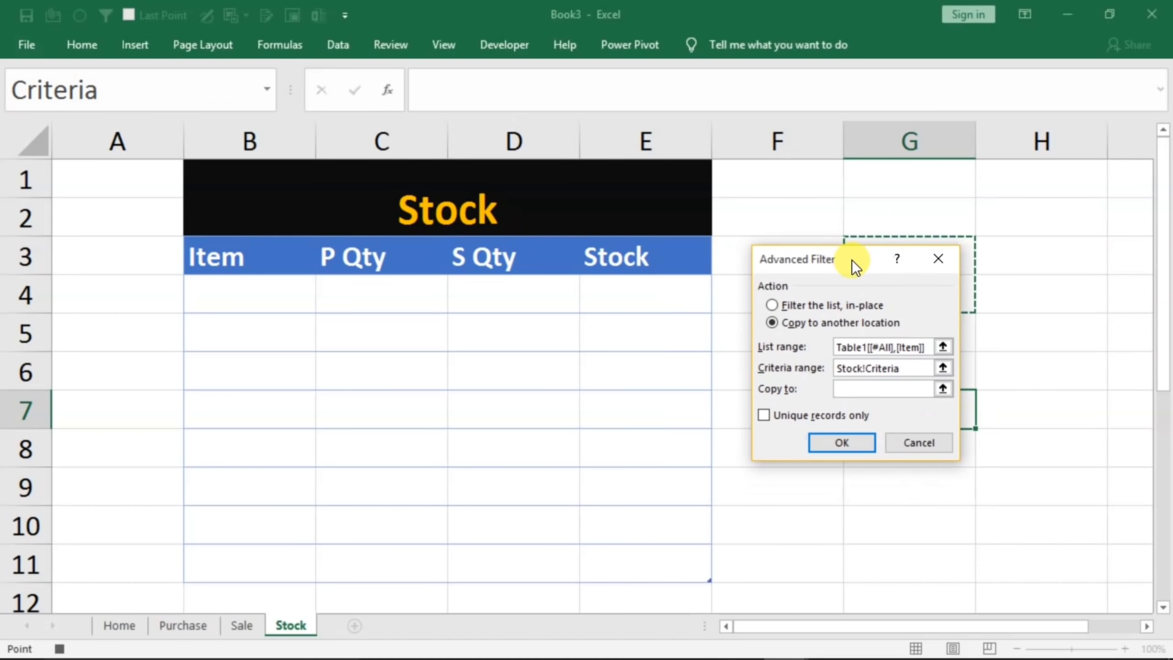
- Set the filter output to the Stock table's Item header in B3 and run it for unique records only
{"action": "left_click", "coordinate": [840, 390]}
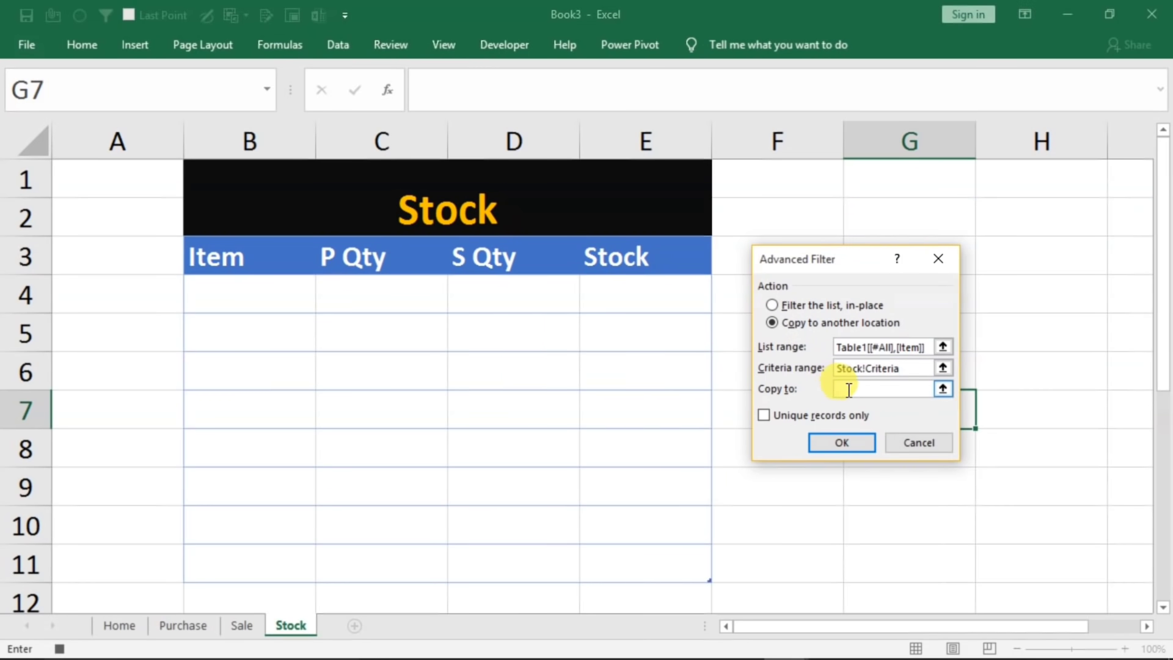
{"action": "left_click", "coordinate": [219, 259]}
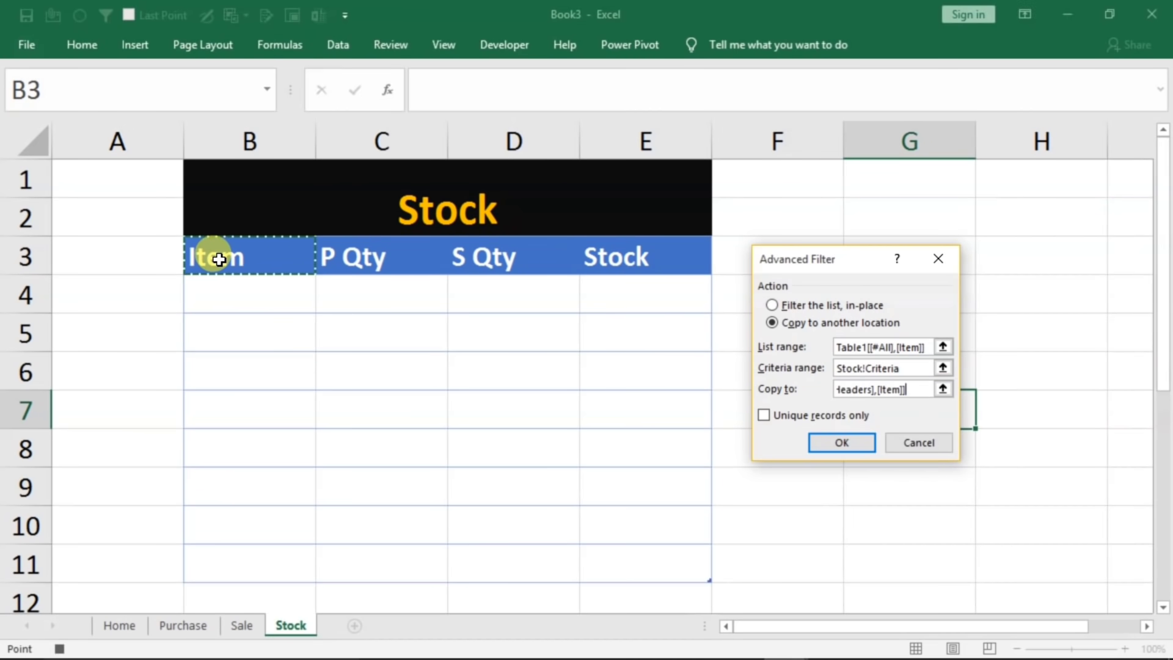
{"action": "left_click", "coordinate": [767, 417]}
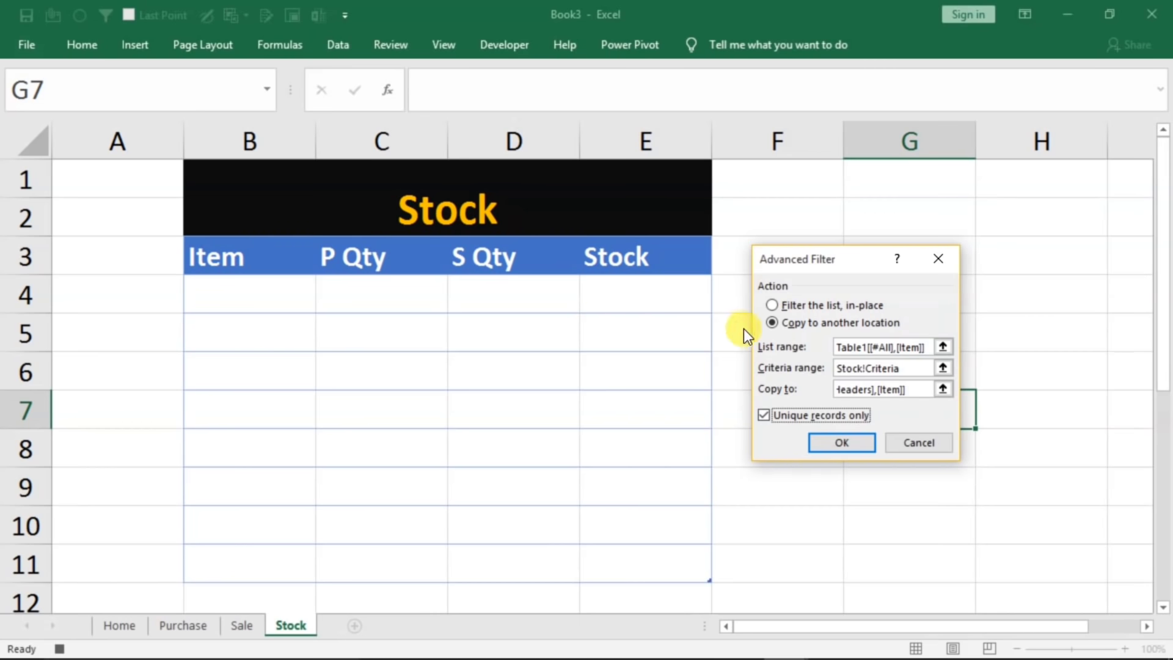
{"action": "left_click", "coordinate": [825, 440]}
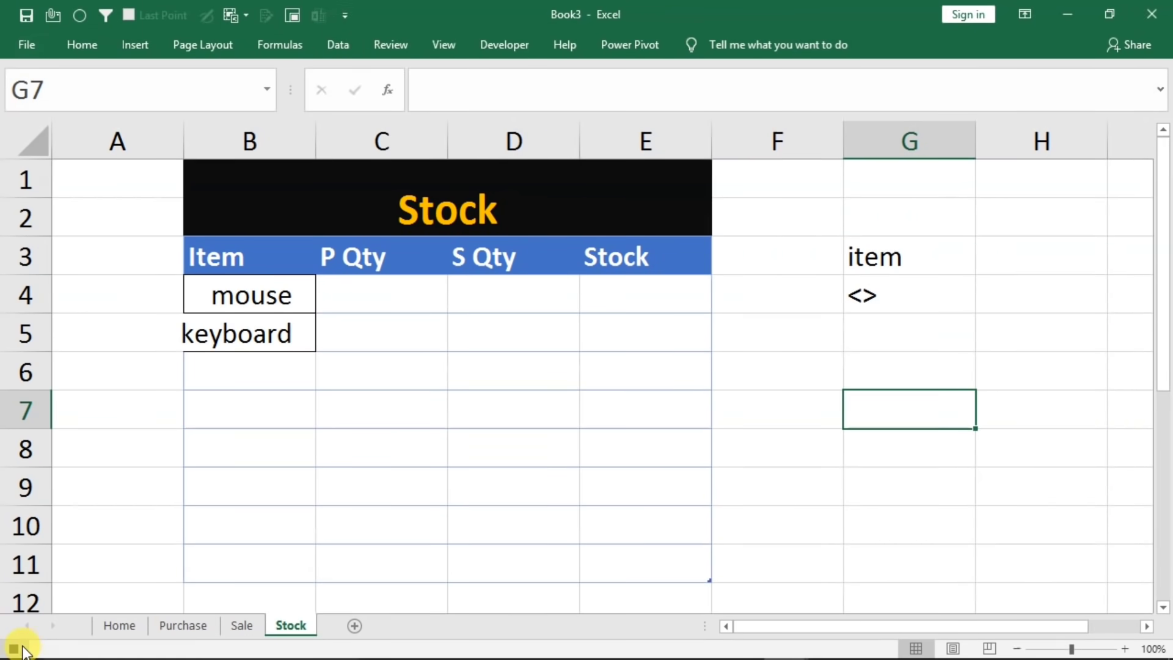
- Stop recording the macro
{"action": "left_click", "coordinate": [450, 47]}
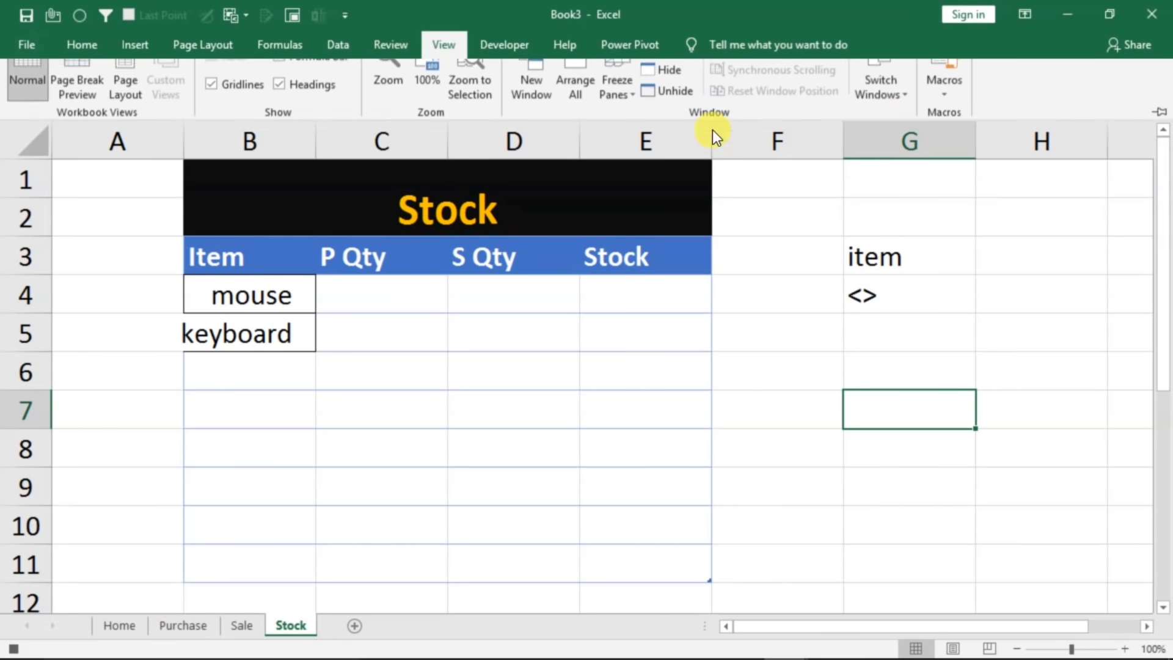
{"action": "left_click", "coordinate": [940, 120]}
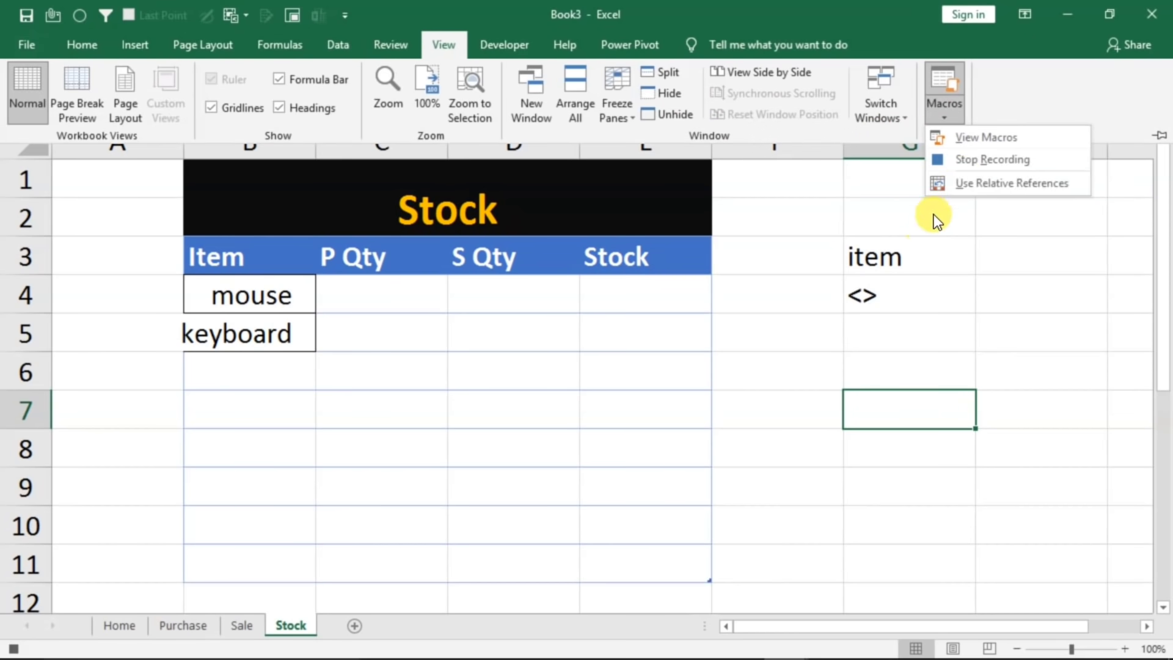
{"action": "left_click", "coordinate": [967, 160]}
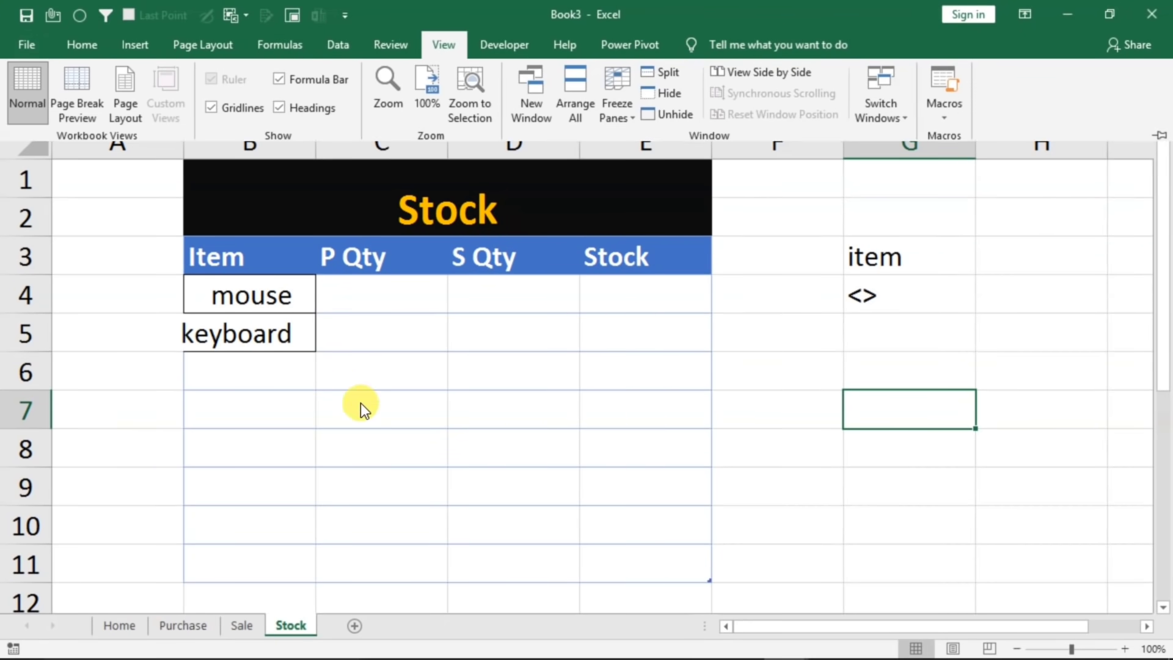
- Apply all borders to the Stock table's body, B4:E11
{"action": "left_click", "coordinate": [275, 293]}
{"action": "left_click_drag", "start_coordinate": [275, 294], "coordinate": [655, 555]}
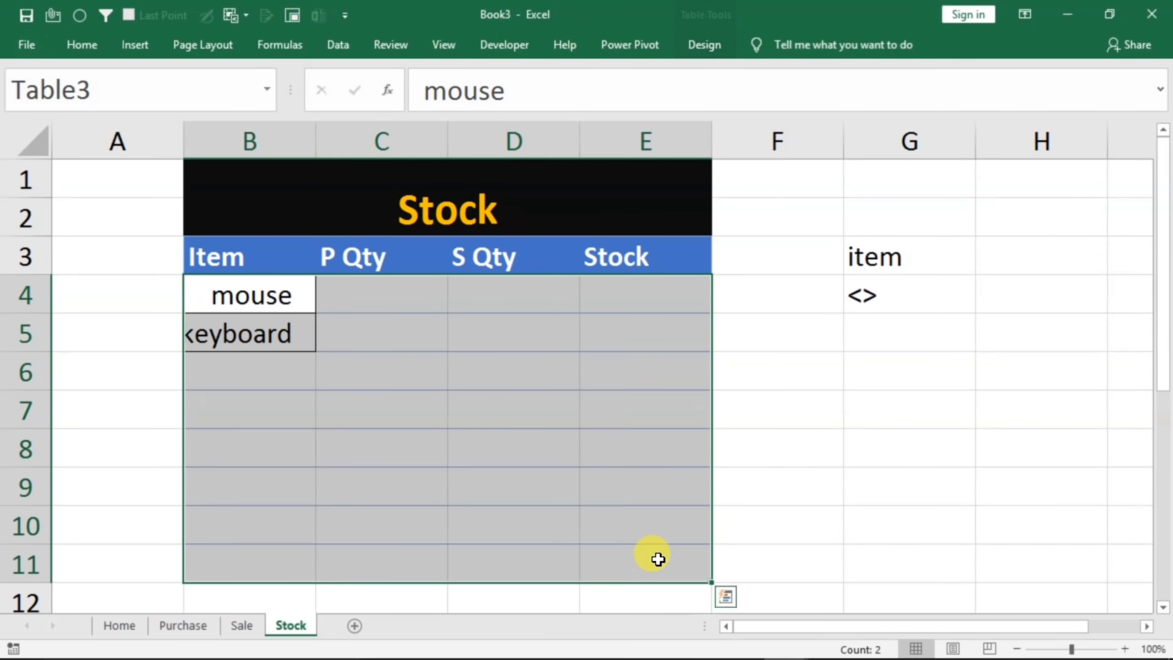
{"action": "left_click", "coordinate": [85, 42]}
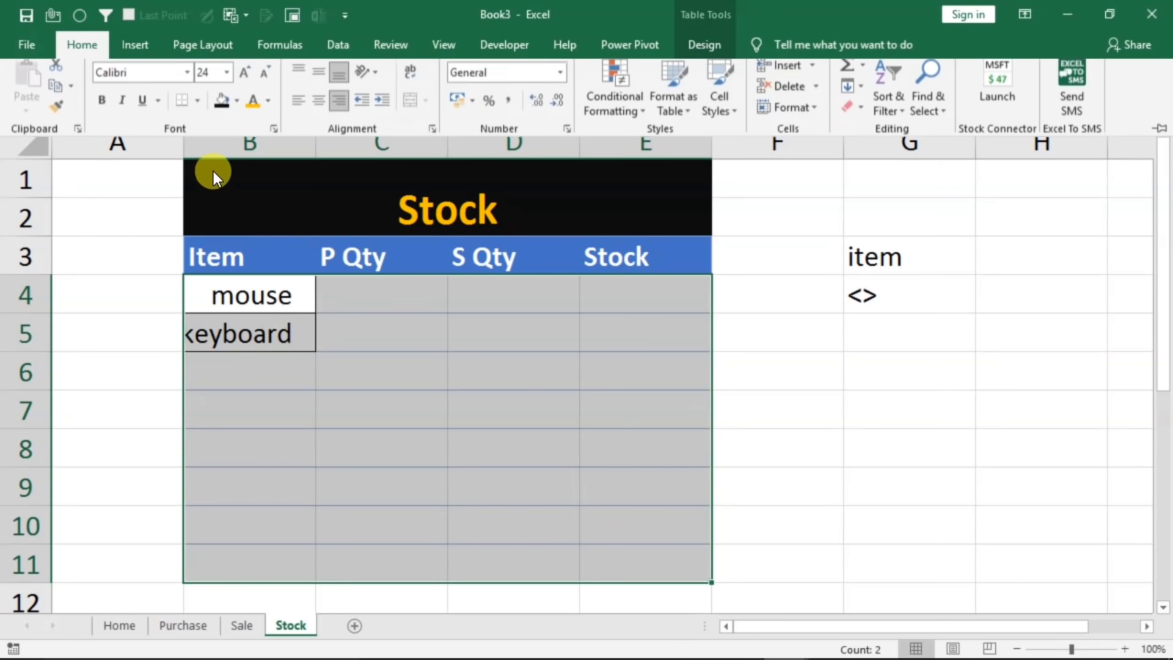
{"action": "left_click", "coordinate": [197, 111]}
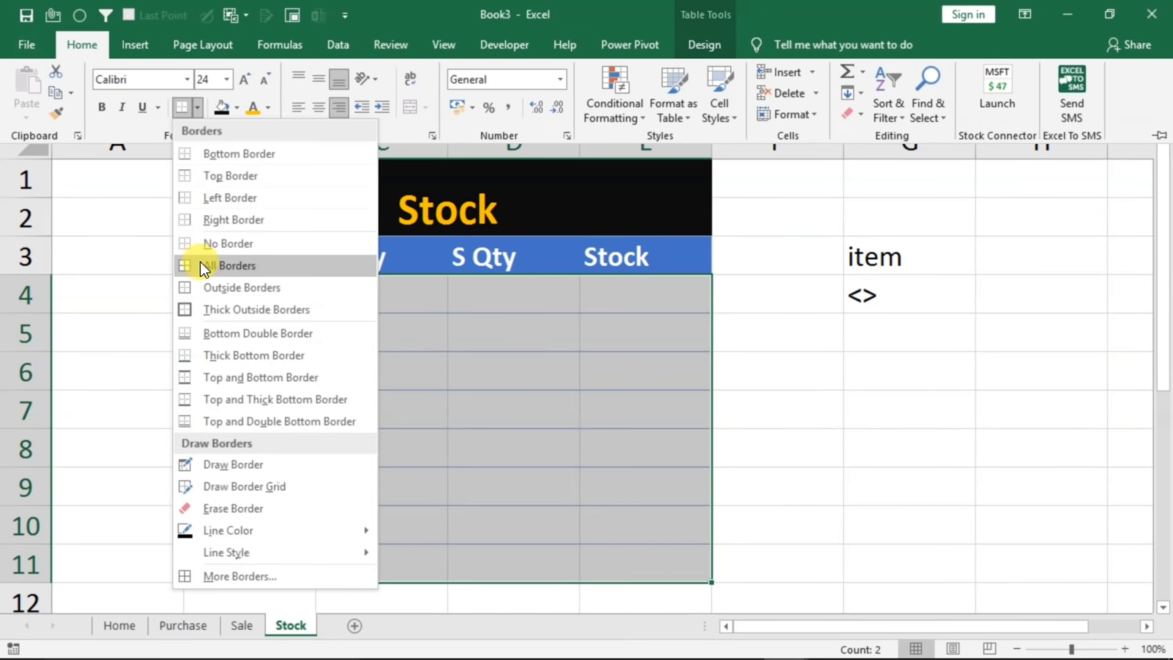
{"action": "left_click", "coordinate": [209, 266]}
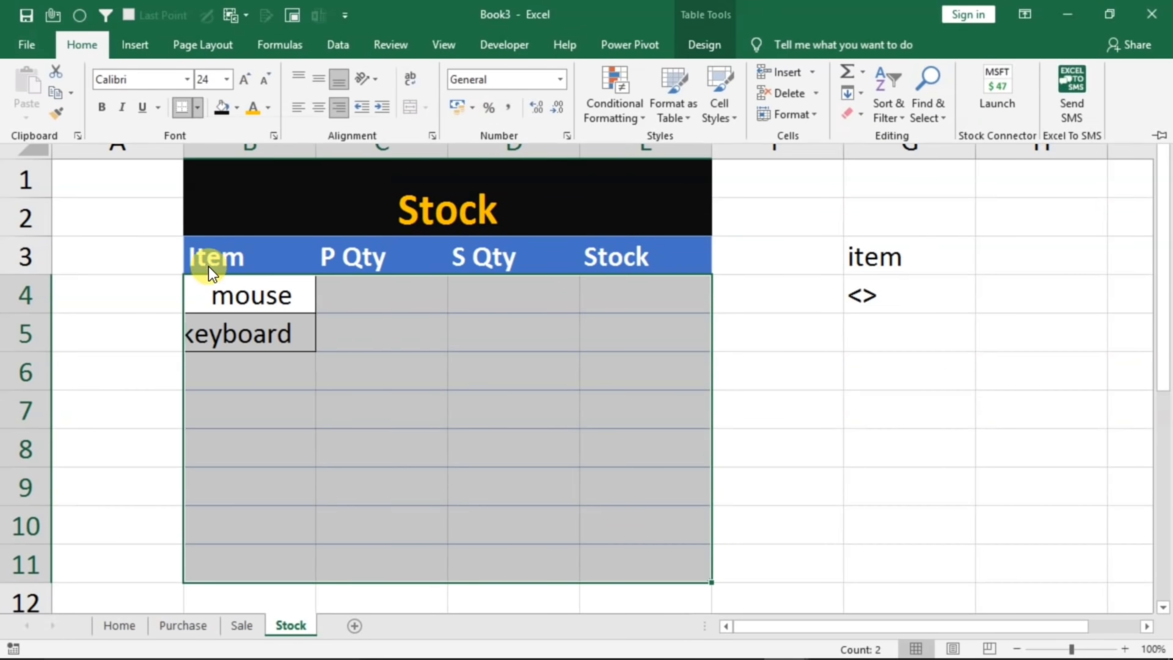
- Narrow column A and widen column B on the Stock sheet so the item names fit inside their cells
{"action": "left_click", "coordinate": [371, 310]}
{"action": "left_click", "coordinate": [305, 303]}
{"action": "left_click", "coordinate": [315, 151]}
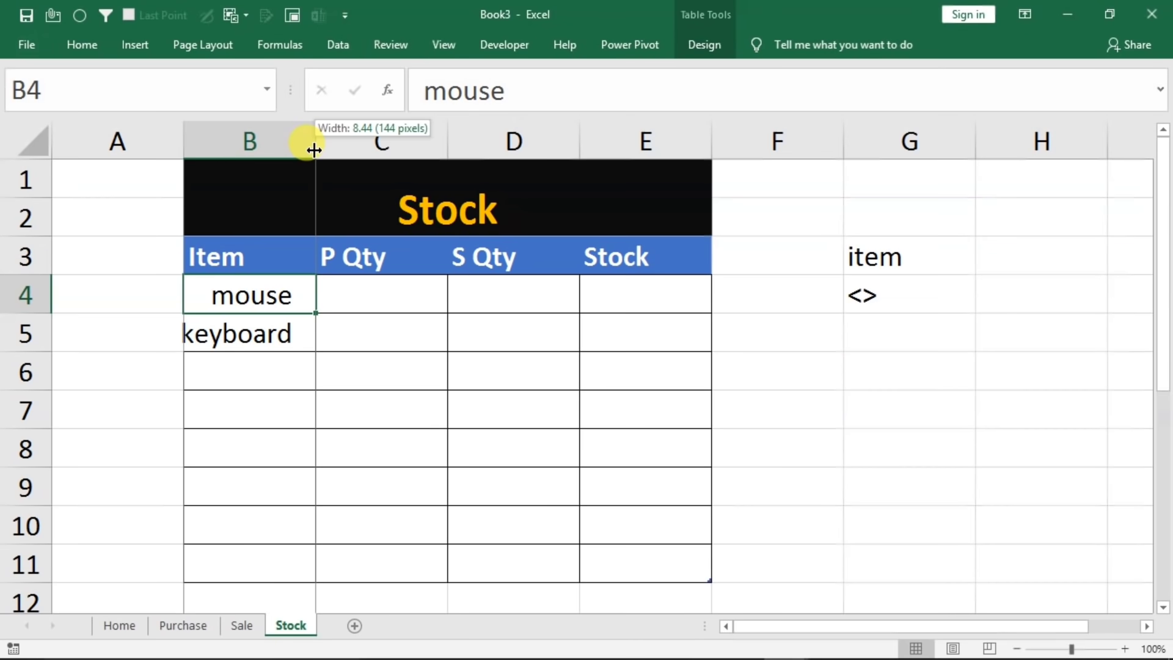
{"action": "left_click_drag", "start_coordinate": [183, 143], "coordinate": [136, 147]}
{"action": "left_click_drag", "start_coordinate": [267, 144], "coordinate": [306, 161]}
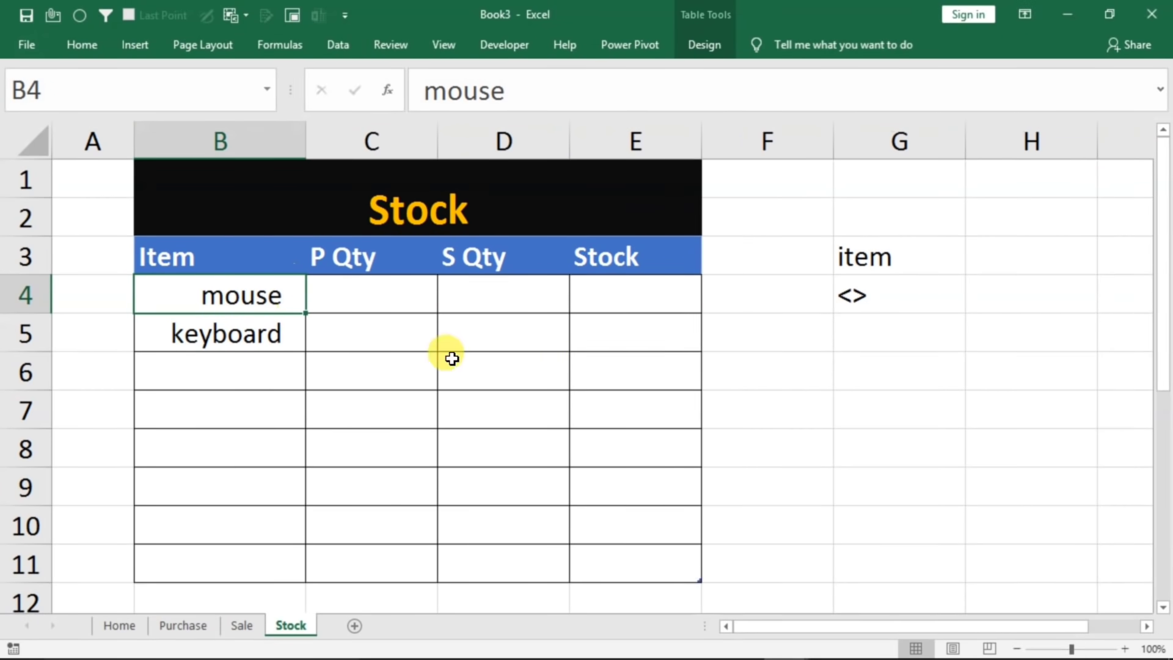
- Hide column G, which holds the filter criteria, on the Stock sheet
{"action": "left_click", "coordinate": [890, 214]}
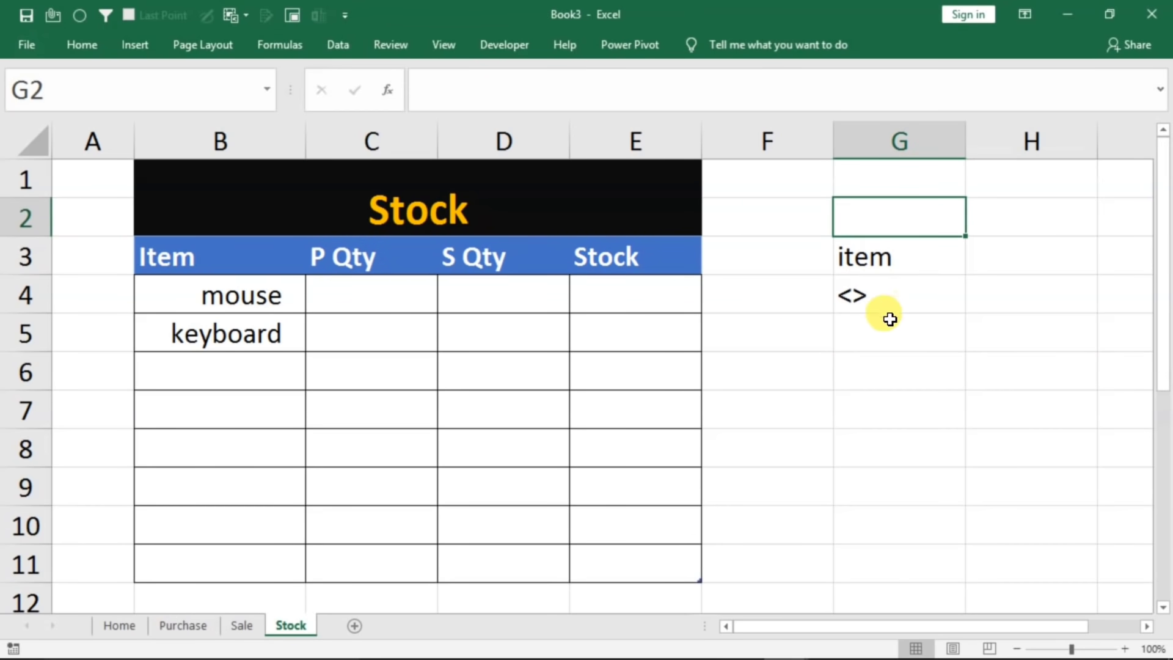
{"action": "right_click", "coordinate": [916, 141]}
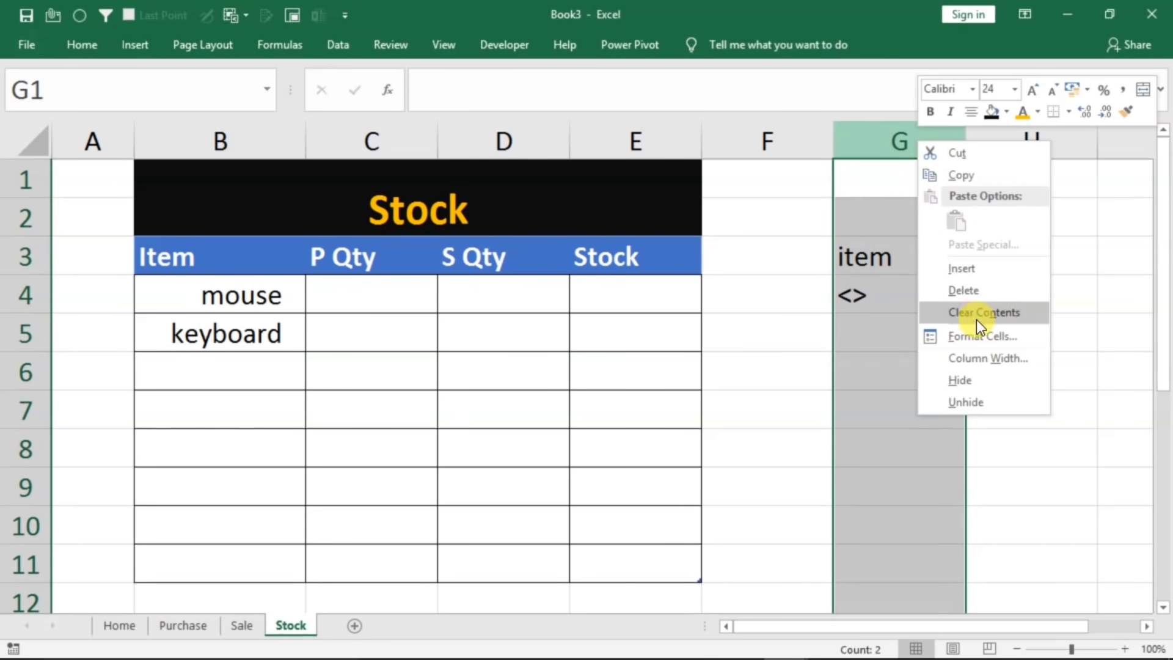
{"action": "left_click", "coordinate": [959, 380]}
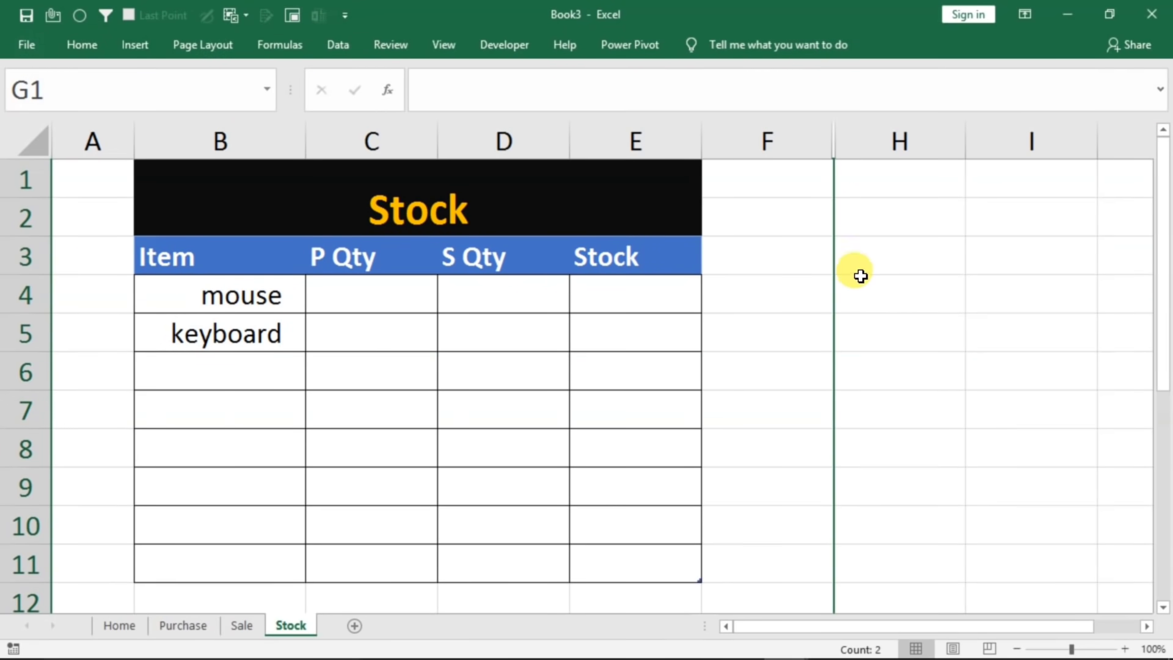
{"action": "left_click", "coordinate": [859, 279]}
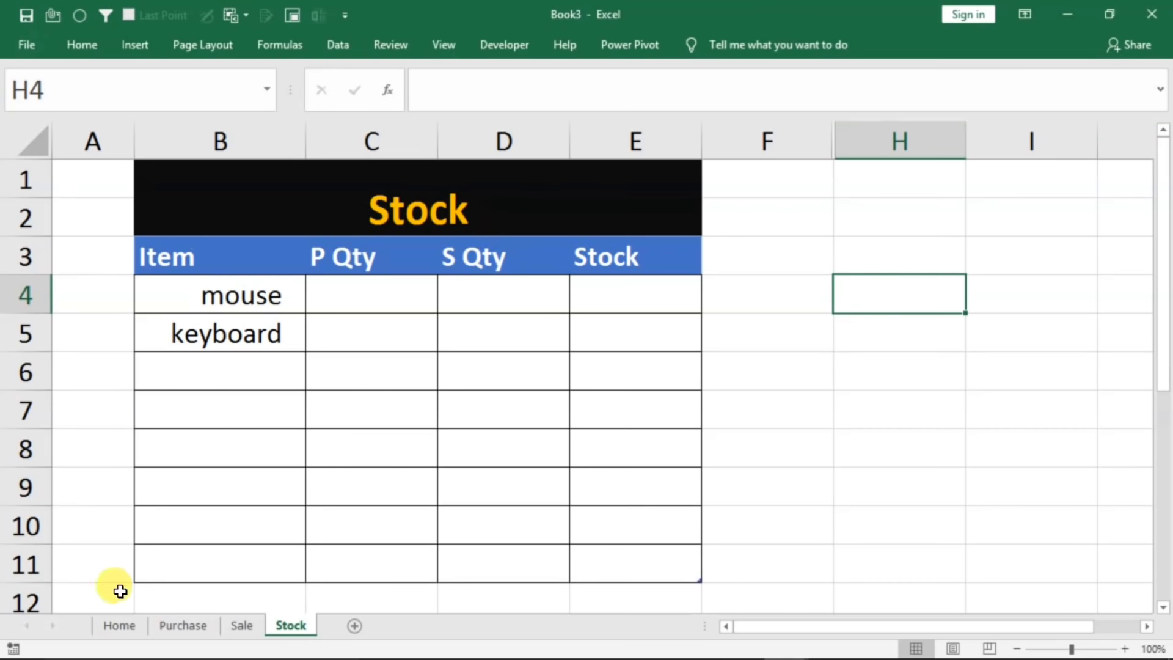
- Copy the Sale Entry button from the Home sheet and paste it beside the table on the Stock sheet
{"action": "left_click", "coordinate": [120, 625]}
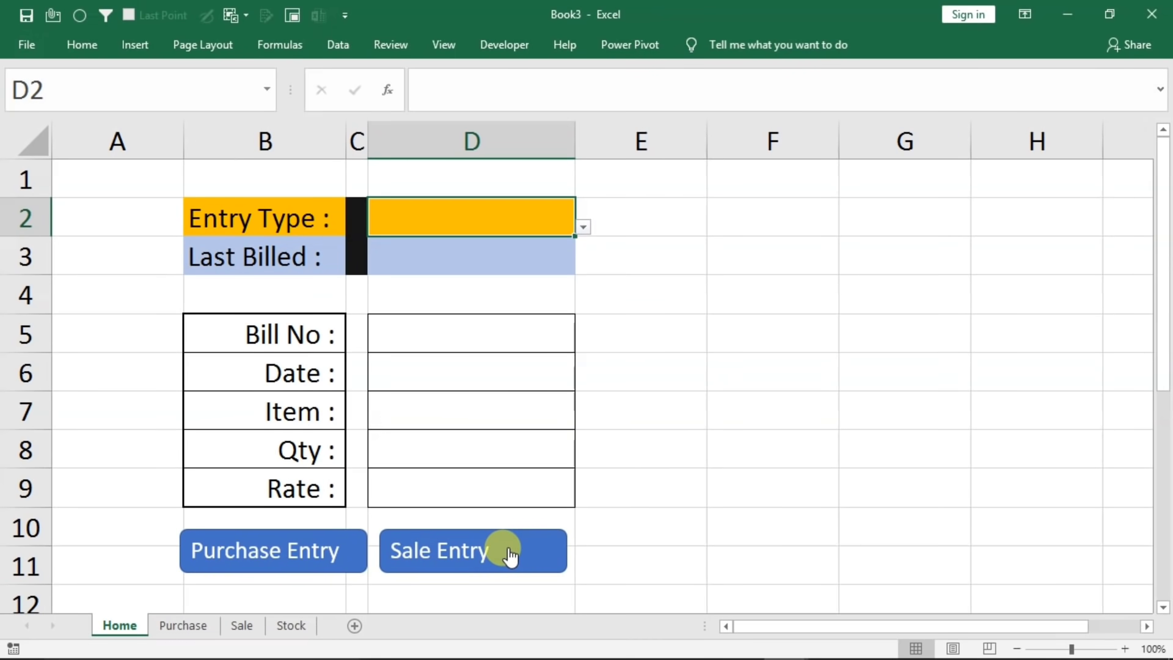
{"action": "left_click", "coordinate": [483, 558]}
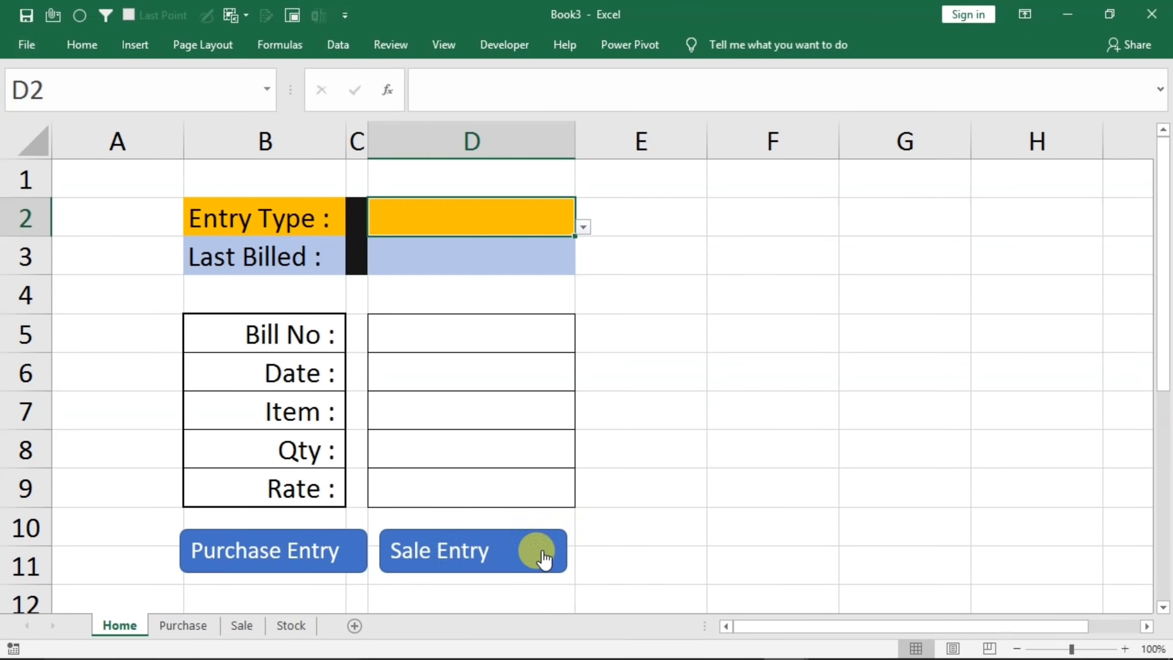
{"action": "left_click", "coordinate": [489, 545], "text": "ctrl"}
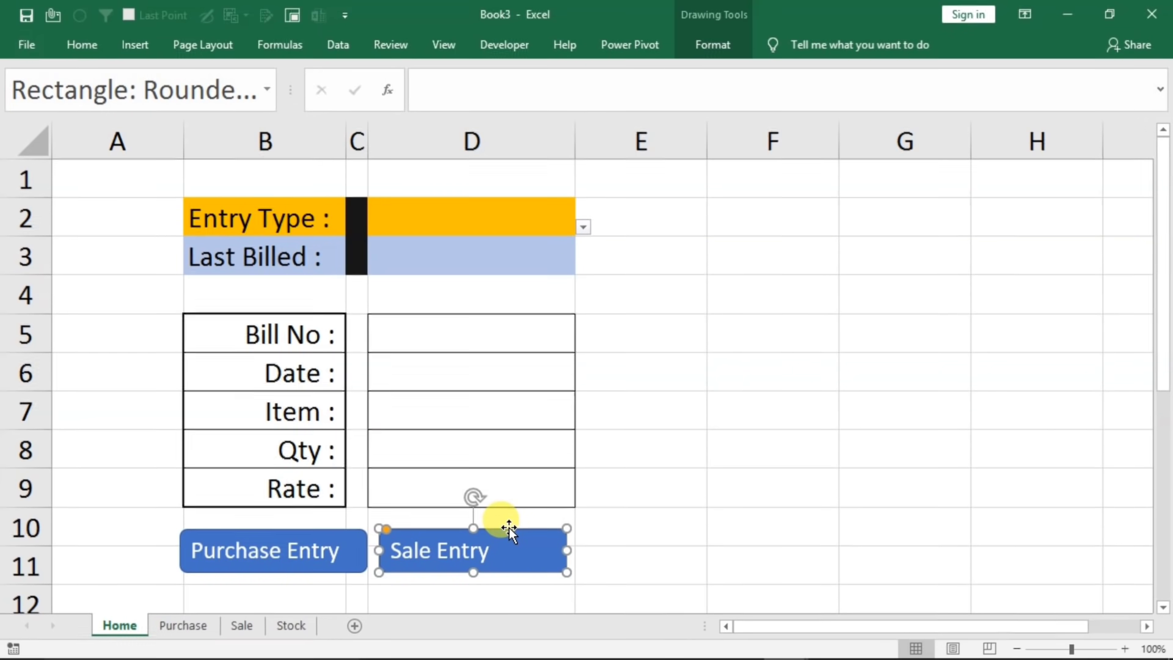
{"action": "key", "text": "ctrl+c"}
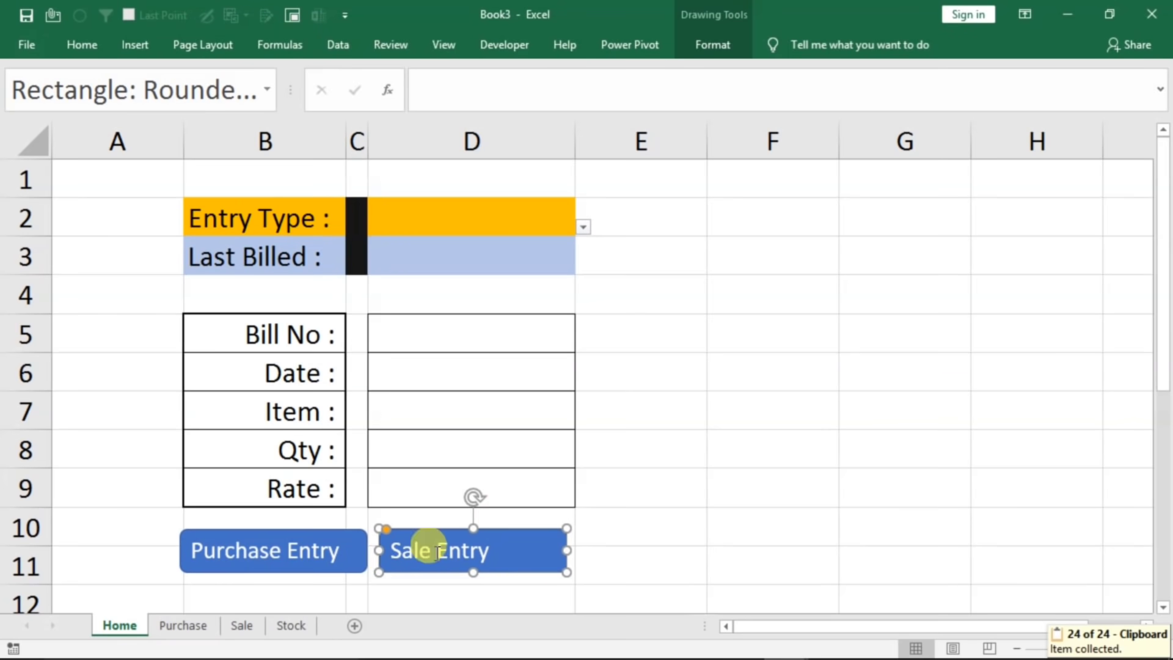
{"action": "left_click", "coordinate": [710, 459]}
{"action": "left_click", "coordinate": [278, 625]}
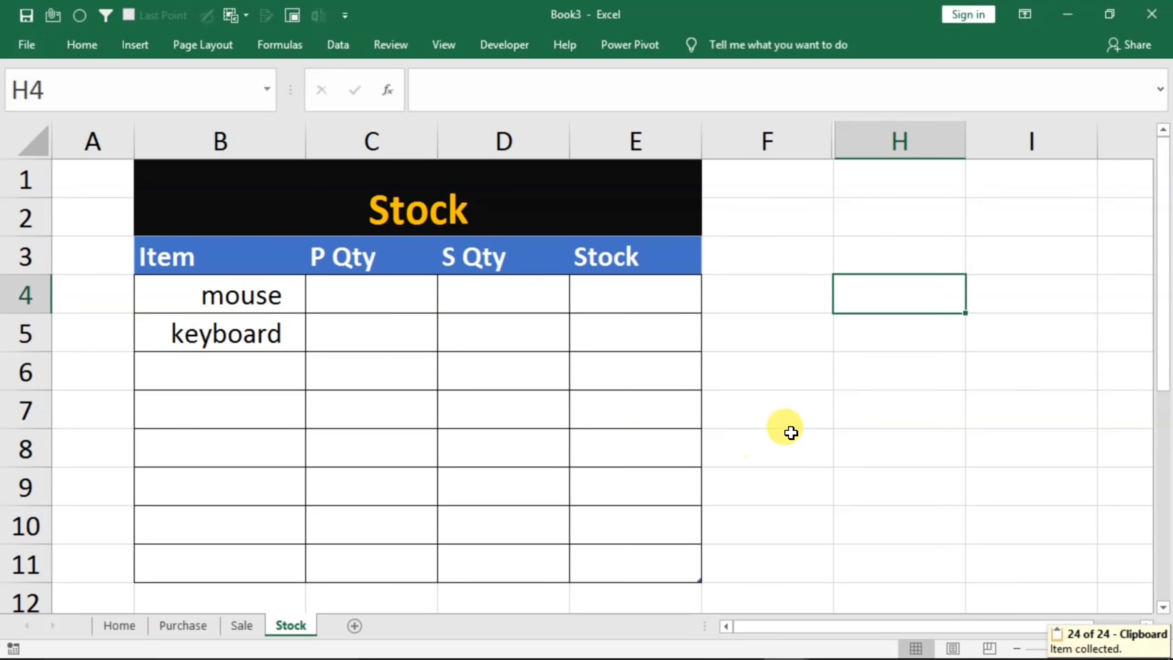
{"action": "left_click", "coordinate": [817, 431]}
{"action": "key", "text": "ctrl+v"}
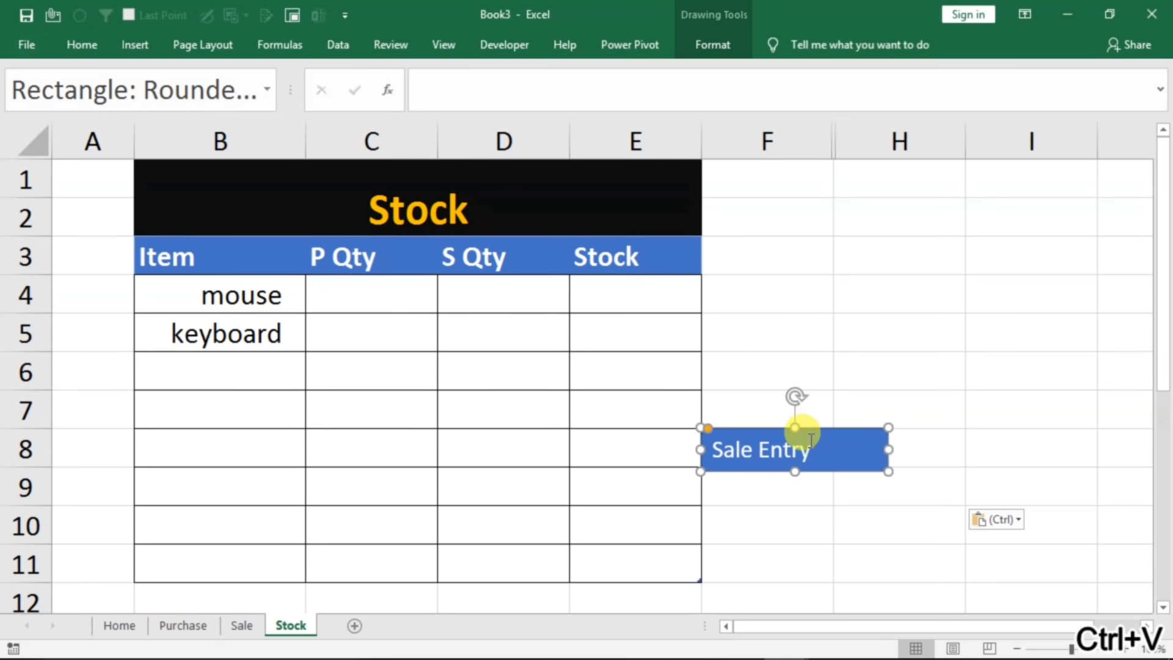
- Assign the ref macro to the pasted button on the Stock sheet
{"action": "right_click", "coordinate": [783, 452]}
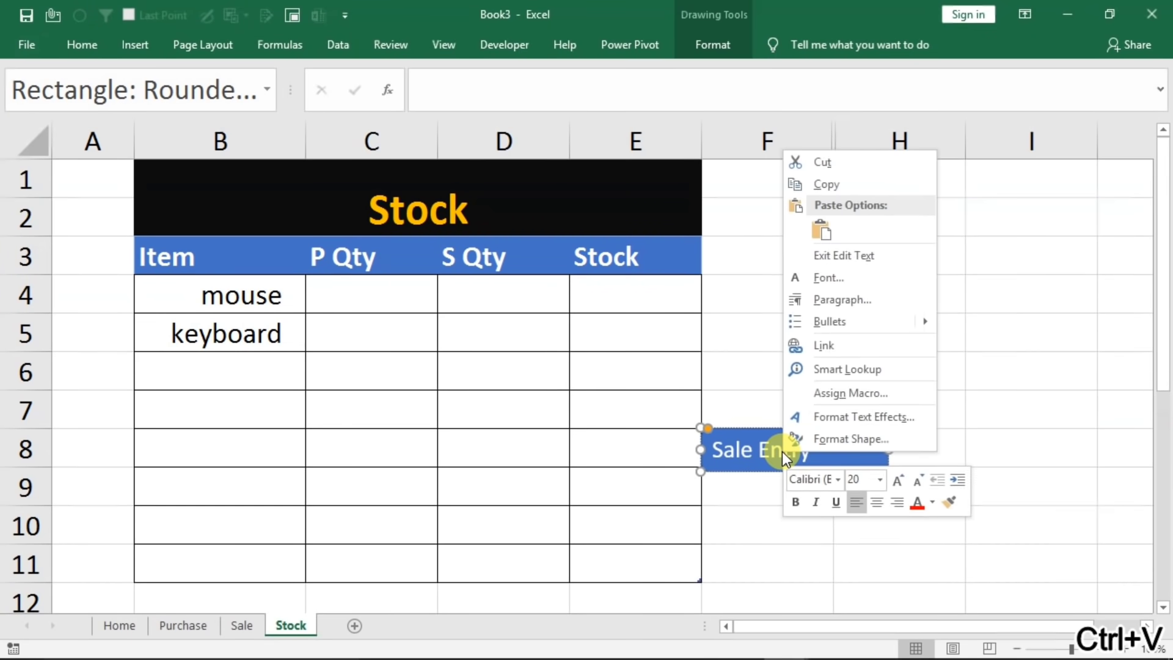
{"action": "left_click", "coordinate": [832, 393]}
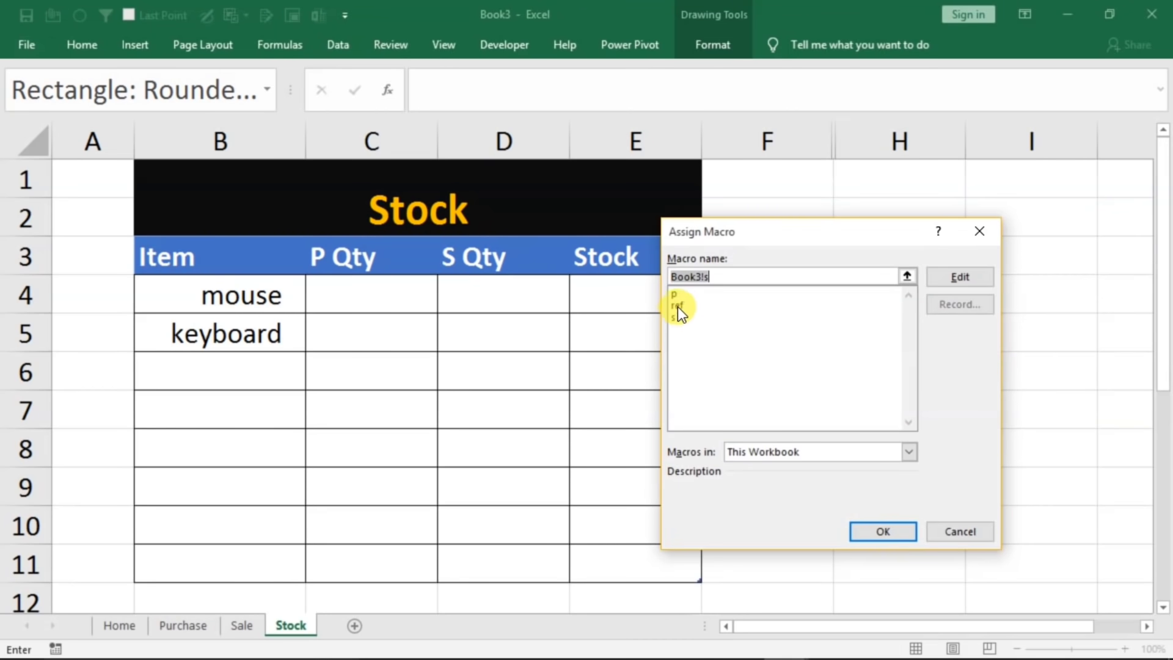
{"action": "left_click", "coordinate": [678, 305]}
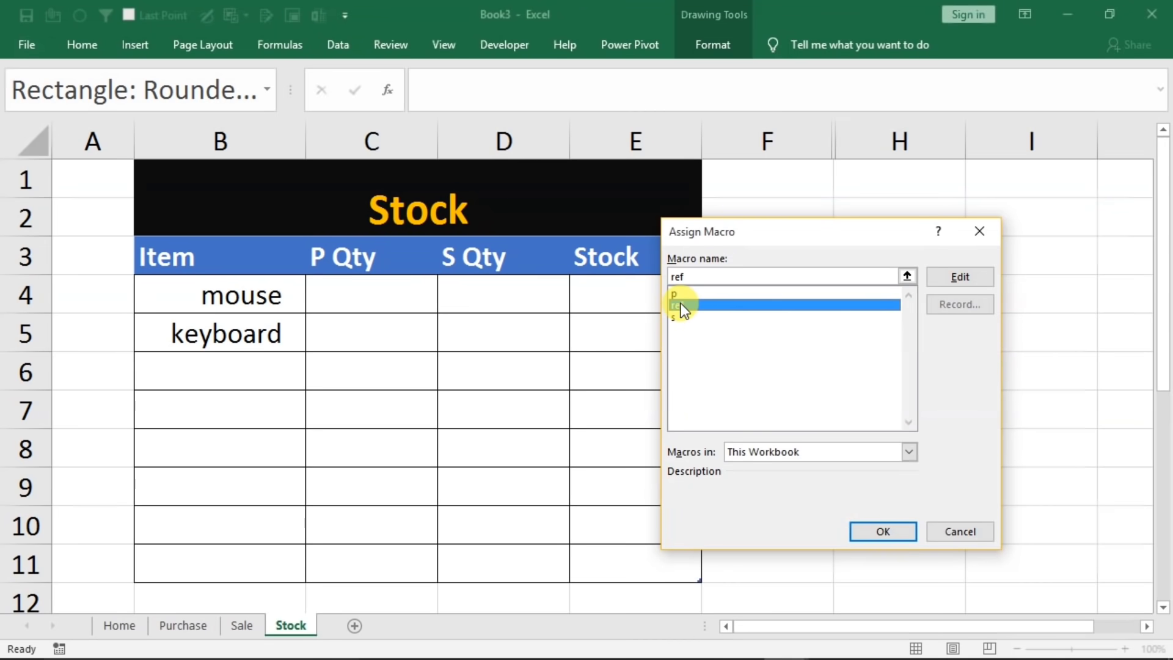
{"action": "left_click", "coordinate": [872, 528]}
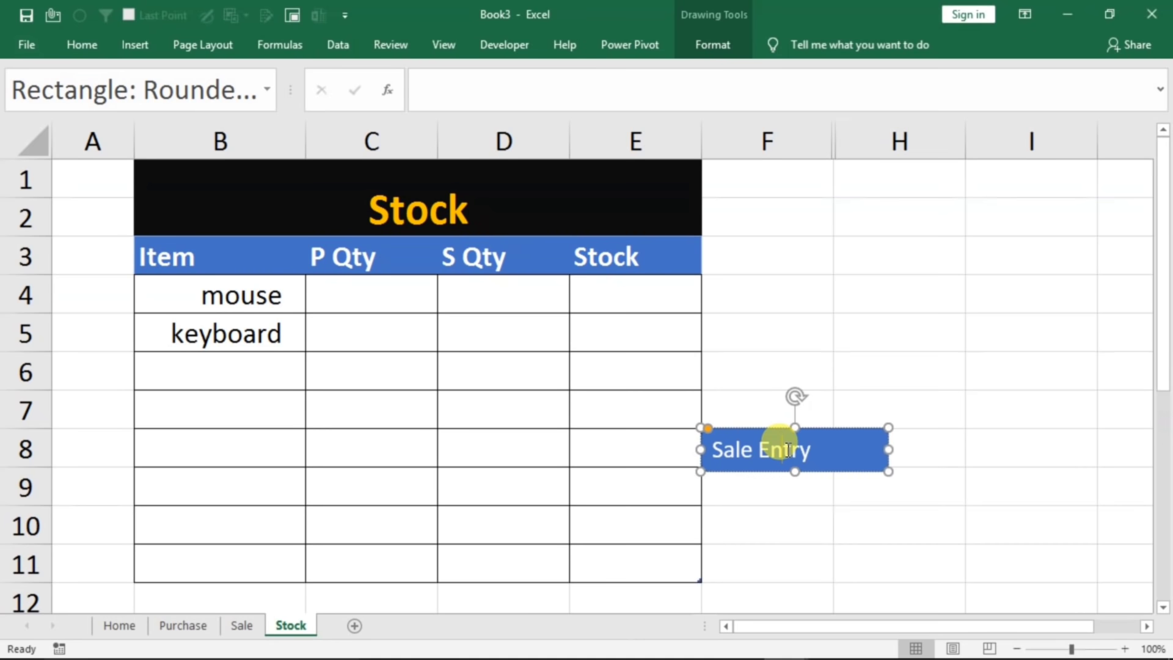
- Relabel the pasted button as Refresh and move it up beside the Stock title, across F1:H2
{"action": "key", "text": "BackSpace"}
{"action": "type", "text": "Refresh"}
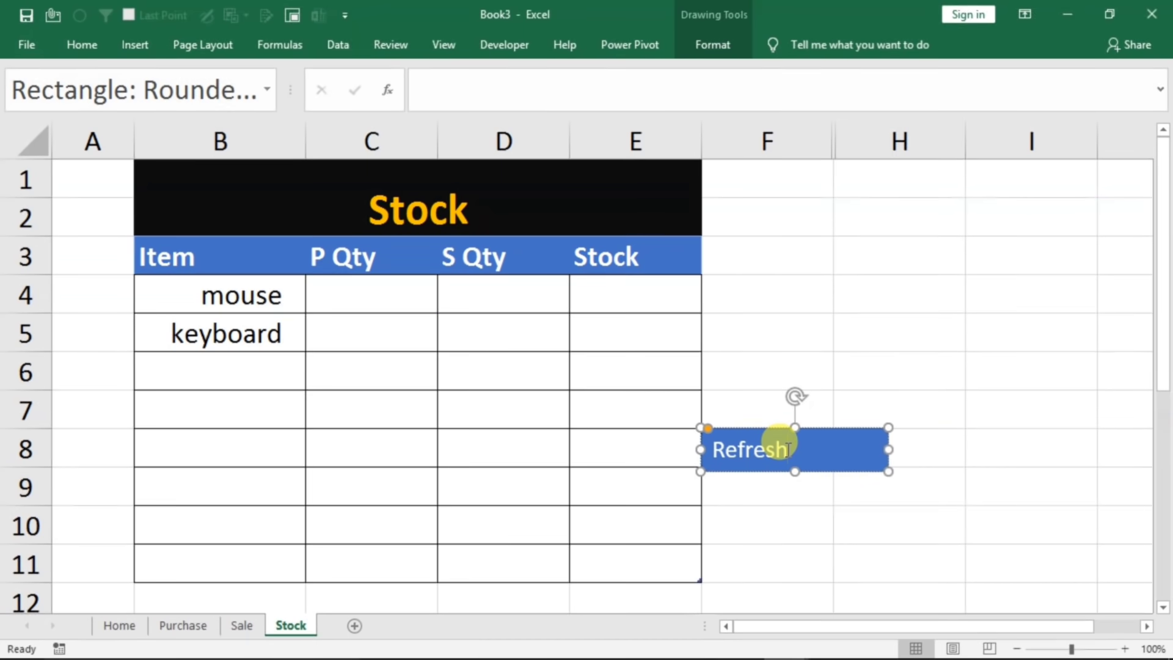
{"action": "left_click_drag", "start_coordinate": [812, 419], "coordinate": [853, 189]}
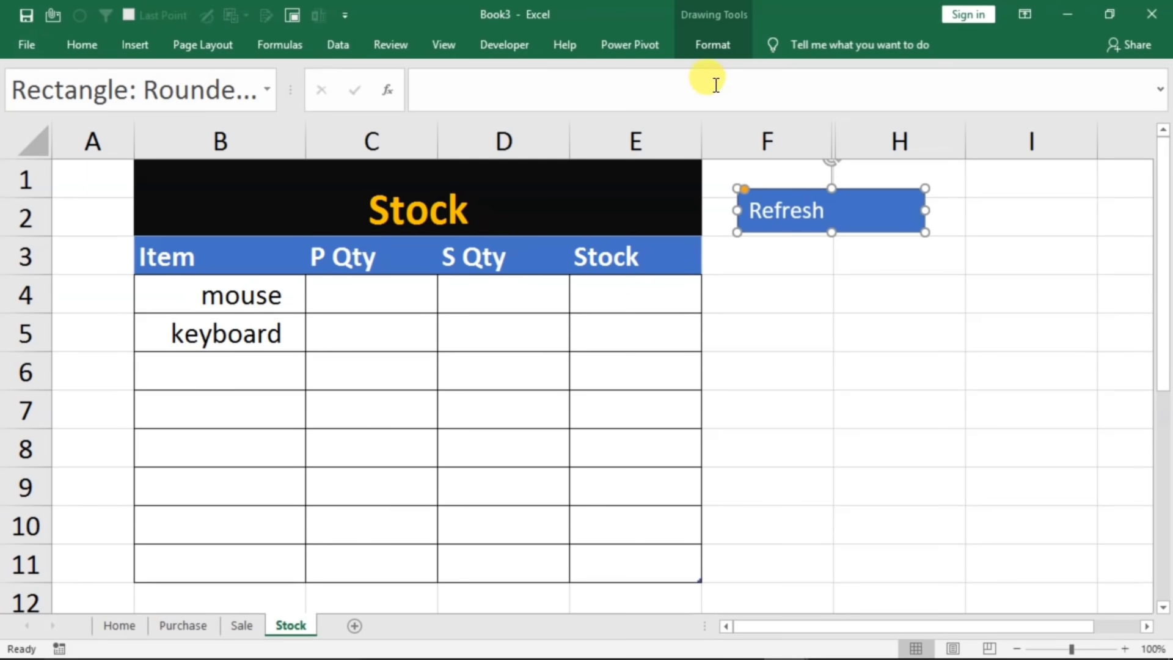
- Change the Refresh button's shape fill to standard red and deselect it
{"action": "left_click", "coordinate": [721, 45]}
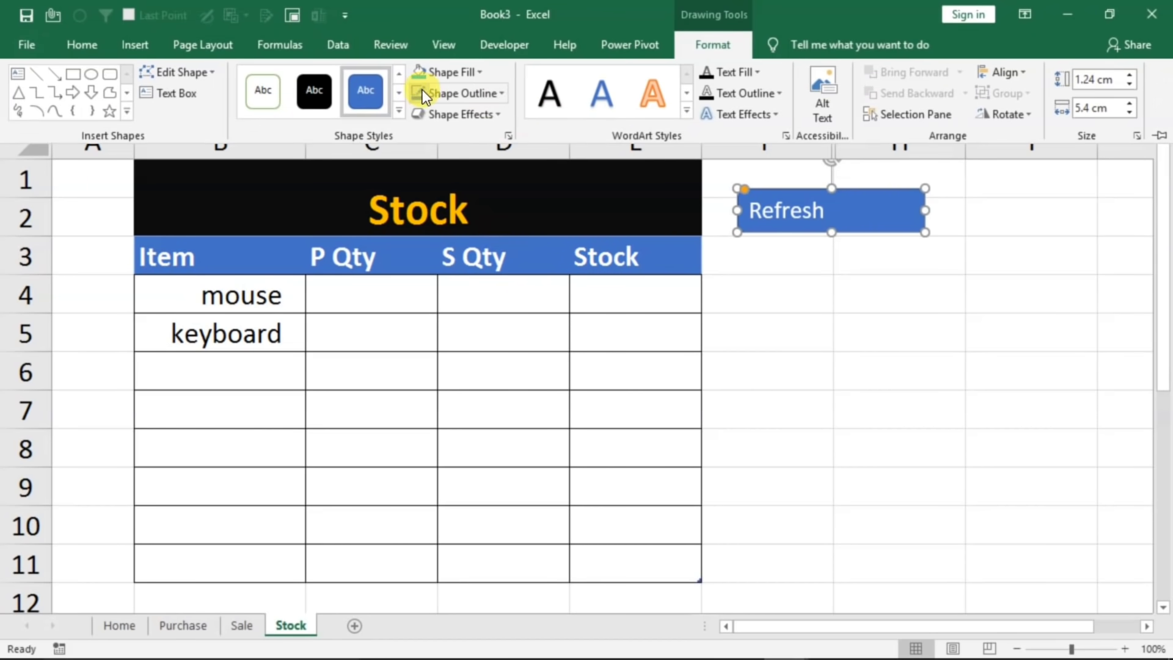
{"action": "left_click", "coordinate": [475, 79]}
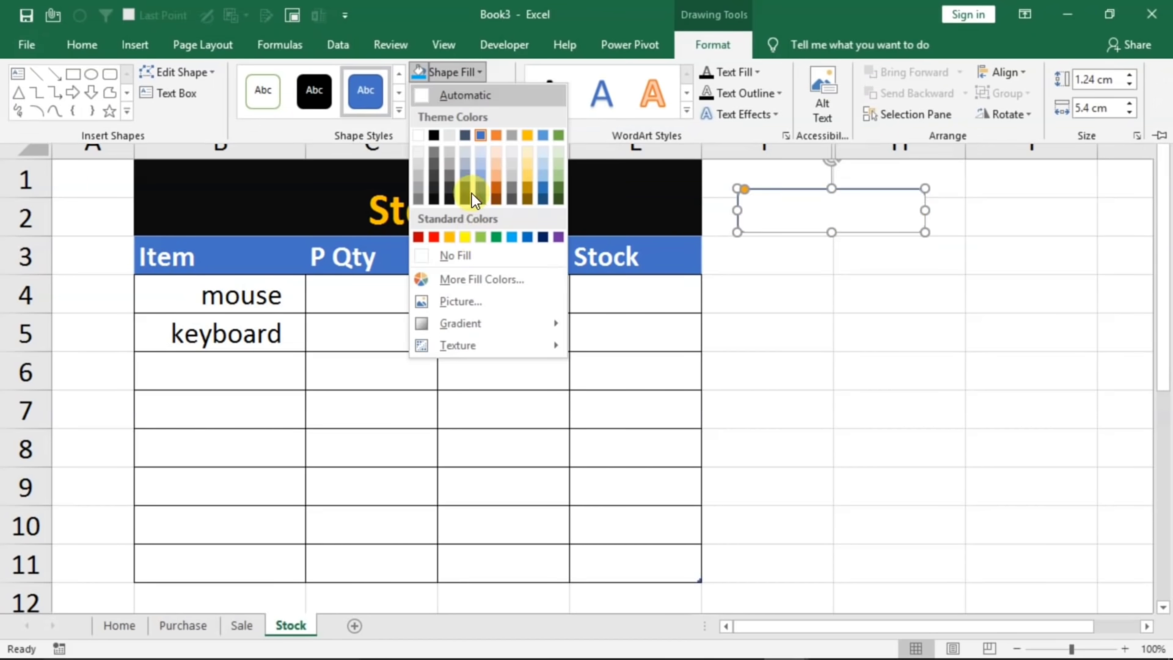
{"action": "left_click", "coordinate": [436, 237]}
{"action": "left_click", "coordinate": [850, 371]}
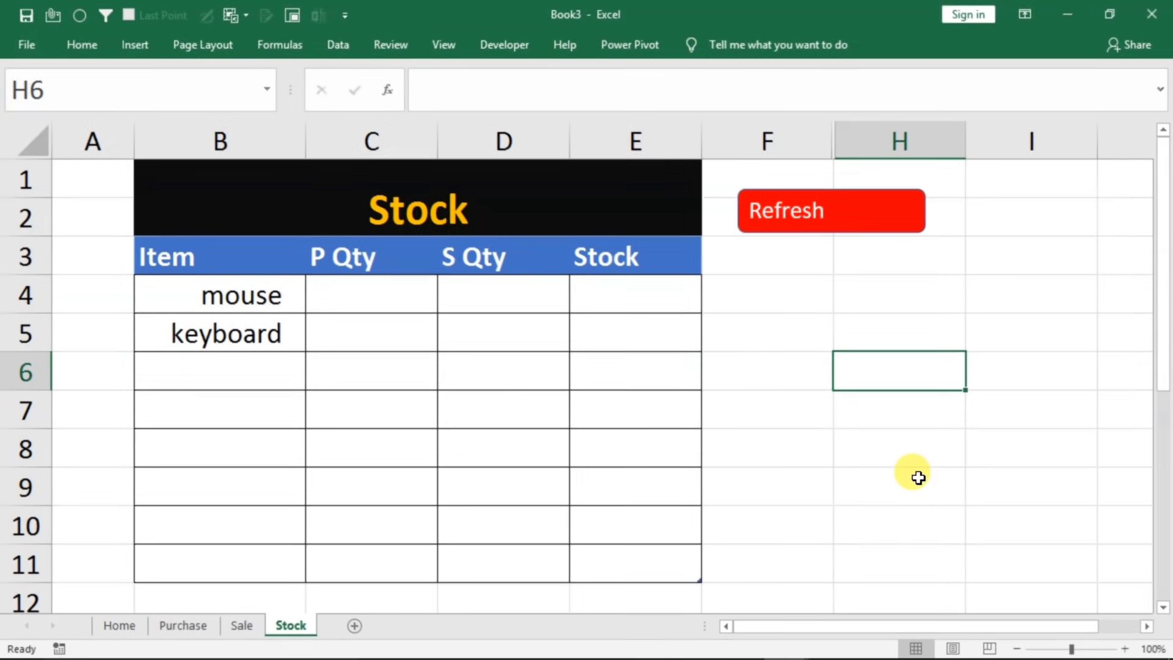
- Test the Refresh button by running its macro on the Stock sheet
{"action": "left_click", "coordinate": [786, 227]}
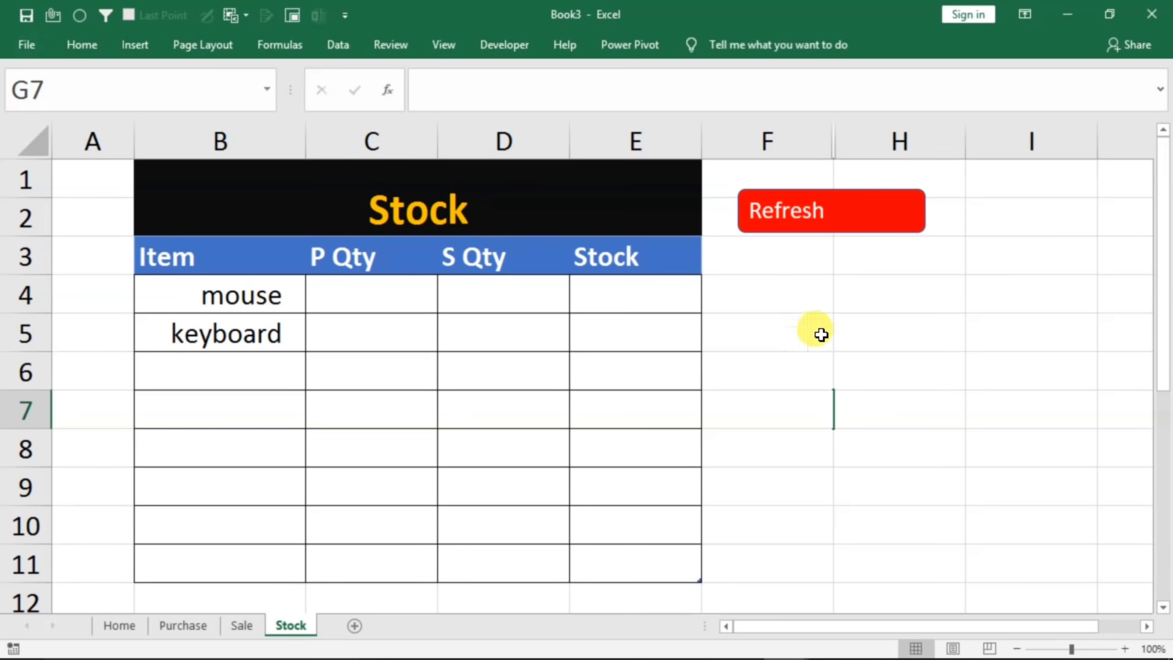
{"action": "left_click", "coordinate": [854, 372]}
{"action": "left_click", "coordinate": [798, 228]}
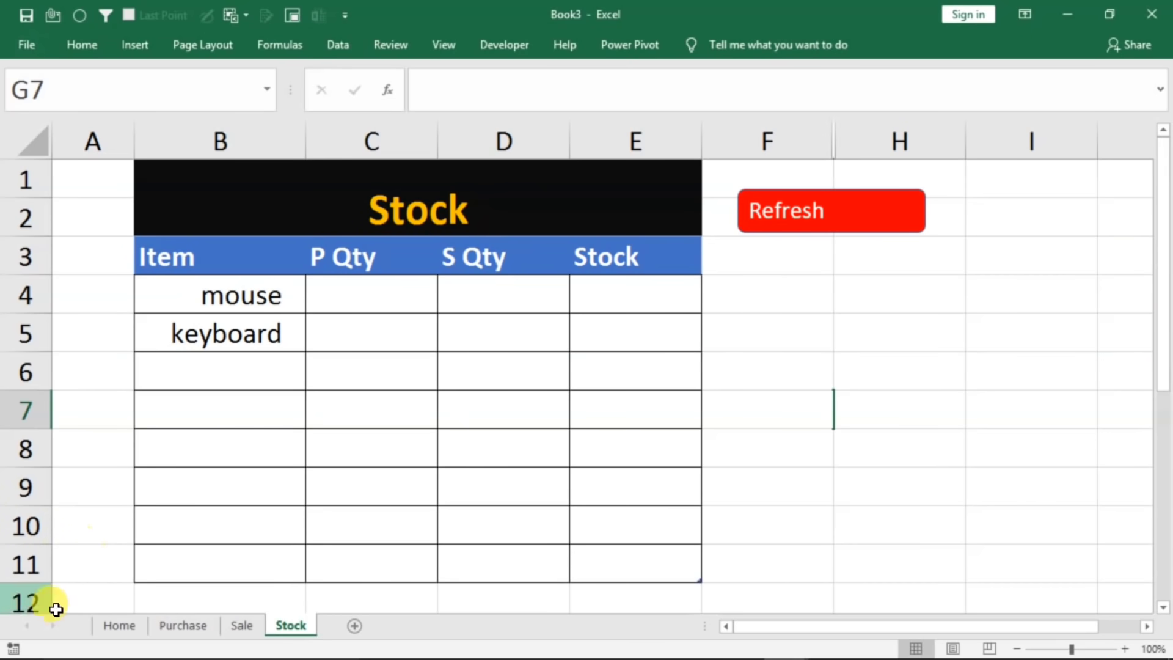
- In the Home sheet's entry form, set Bill No to 4 and Date to 1/1/2020
{"action": "left_click", "coordinate": [120, 625]}
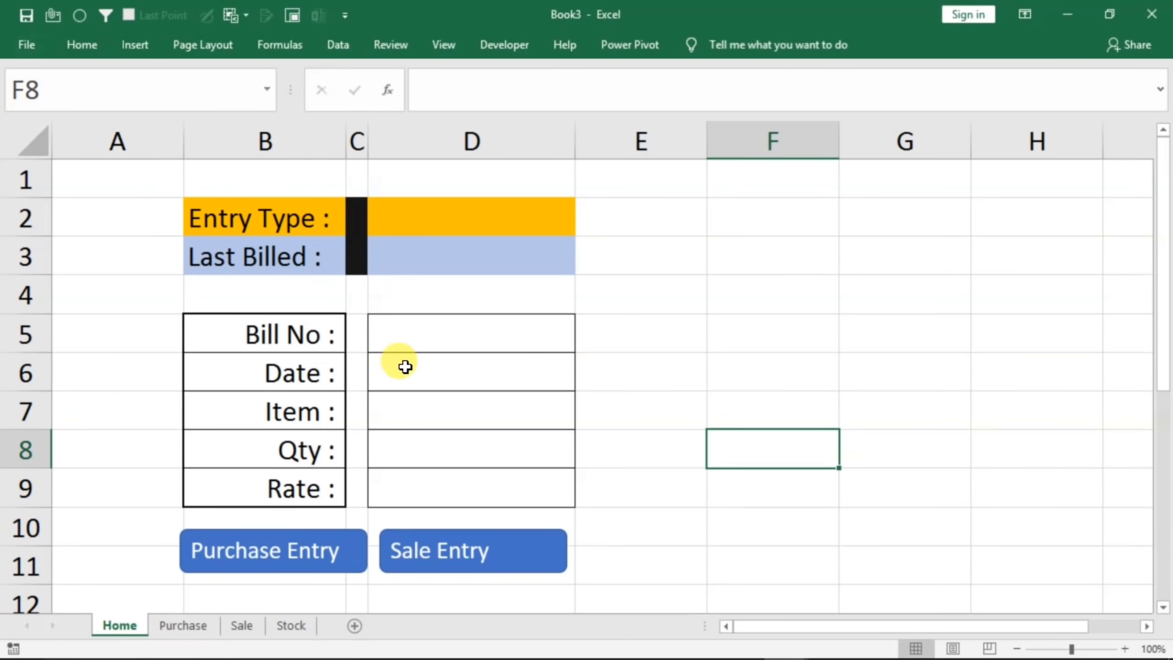
{"action": "left_click", "coordinate": [435, 340]}
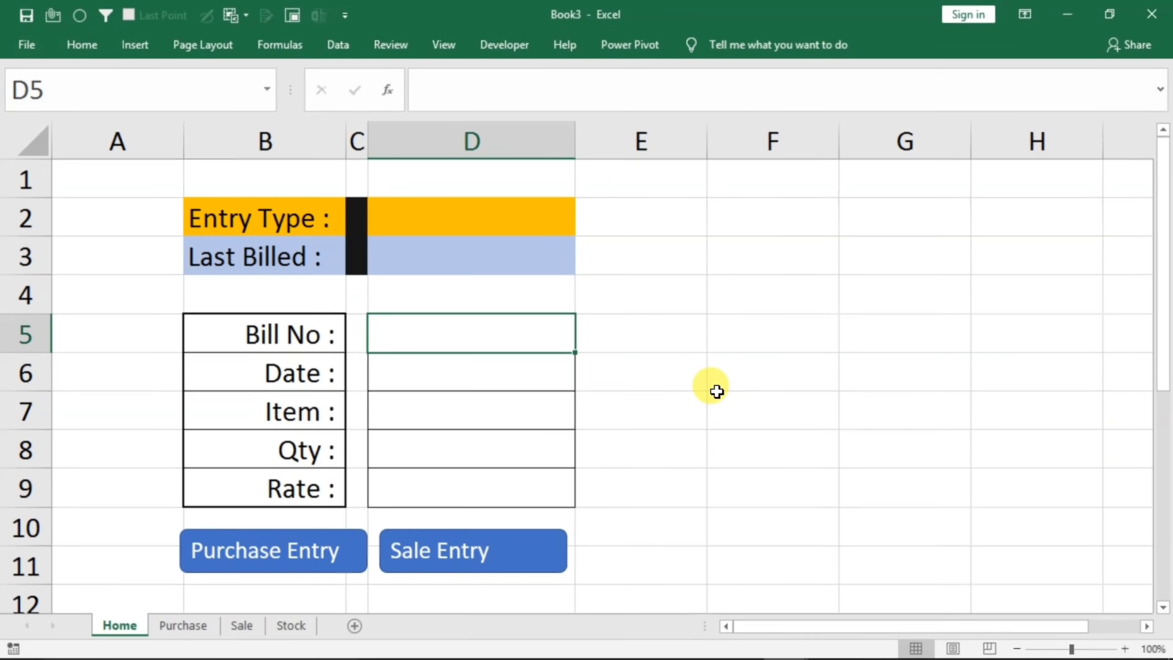
{"action": "type", "text": "4"}
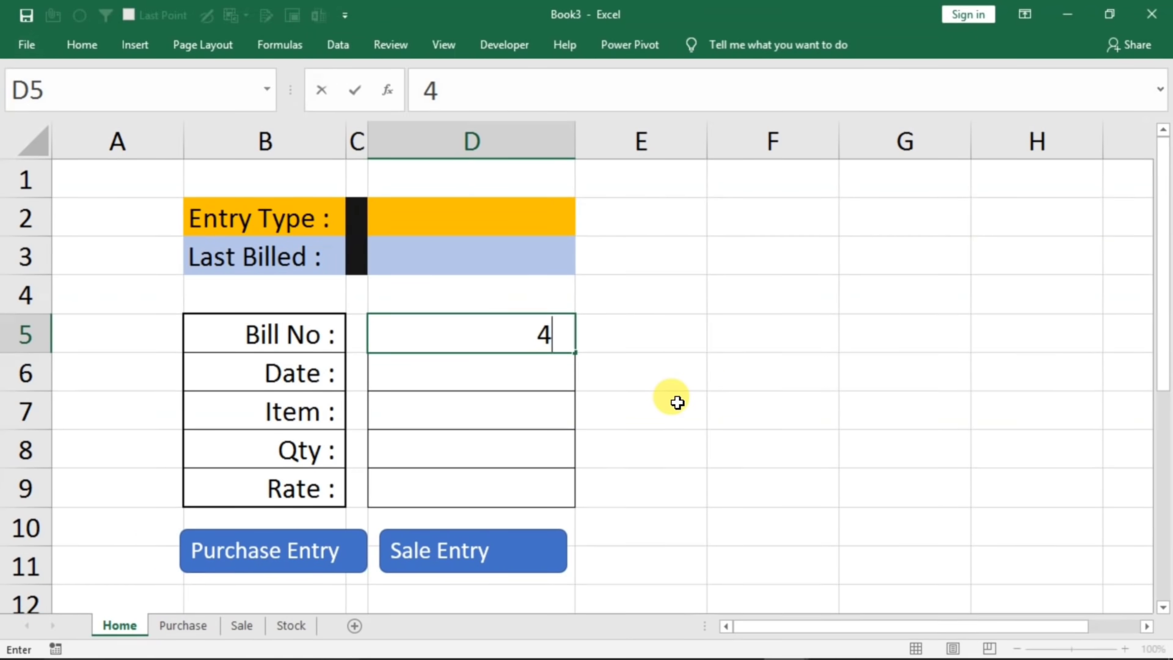
{"action": "key", "text": "Return"}
{"action": "type", "text": "1/1/2020"}
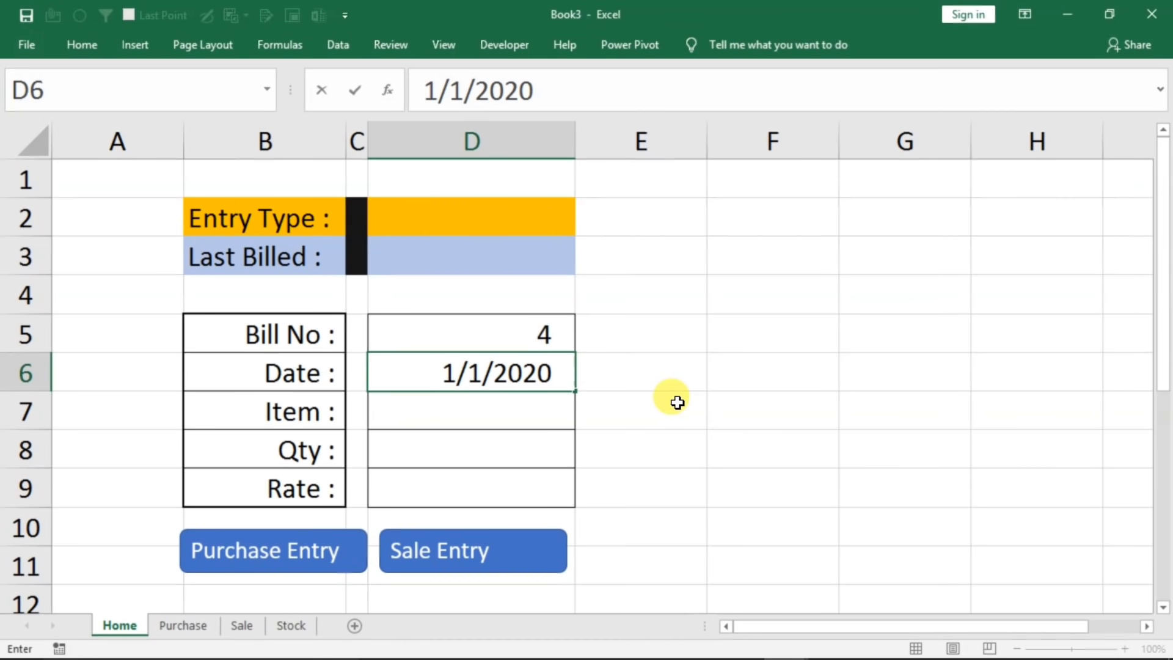
{"action": "key", "text": "Return"}
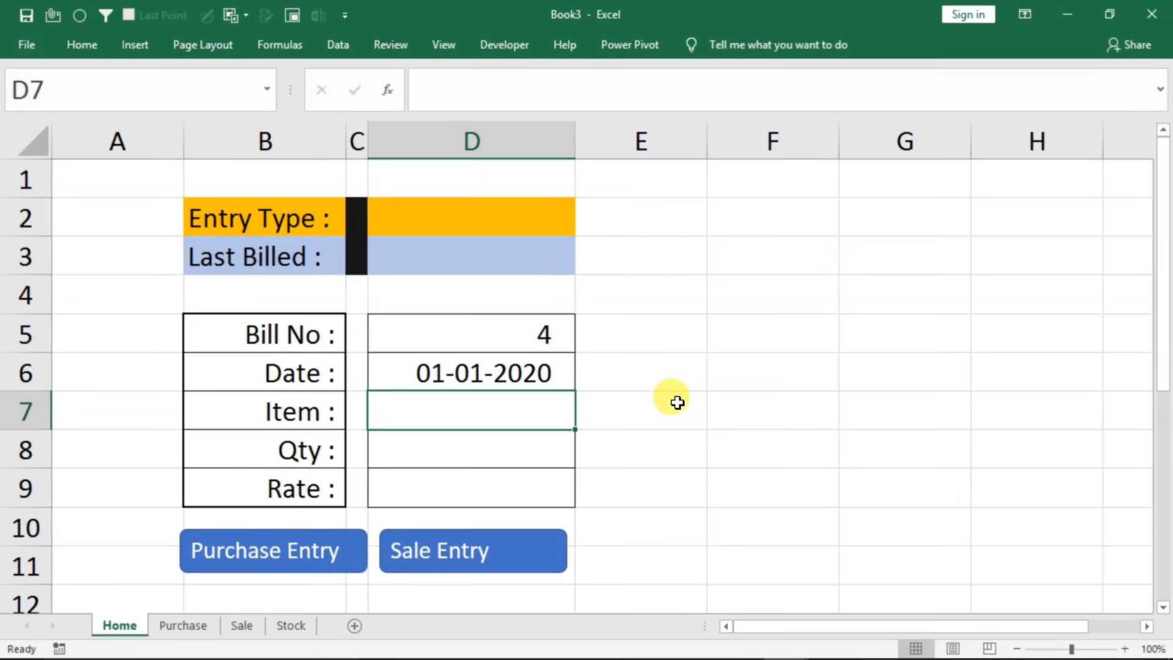
- Complete the form with item monitor, quantity 10 and rate 1000, and submit it as a purchase entry
{"action": "type", "text": "moni"}
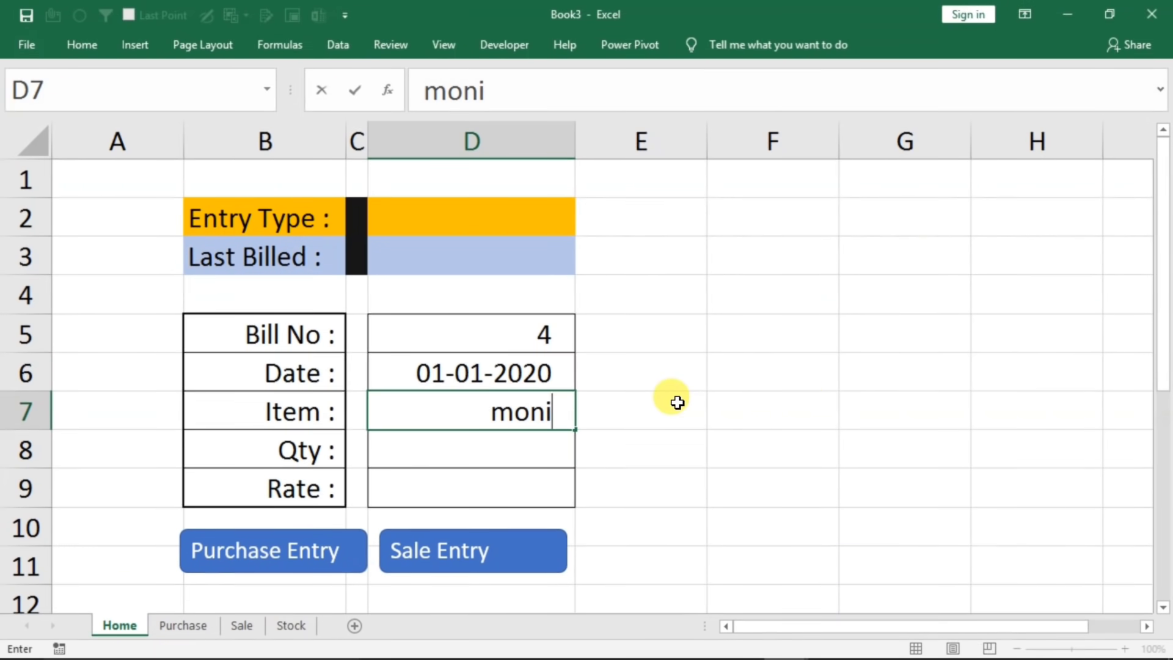
{"action": "type", "text": "tor"}
{"action": "key", "text": "Return"}
{"action": "type", "text": "10"}
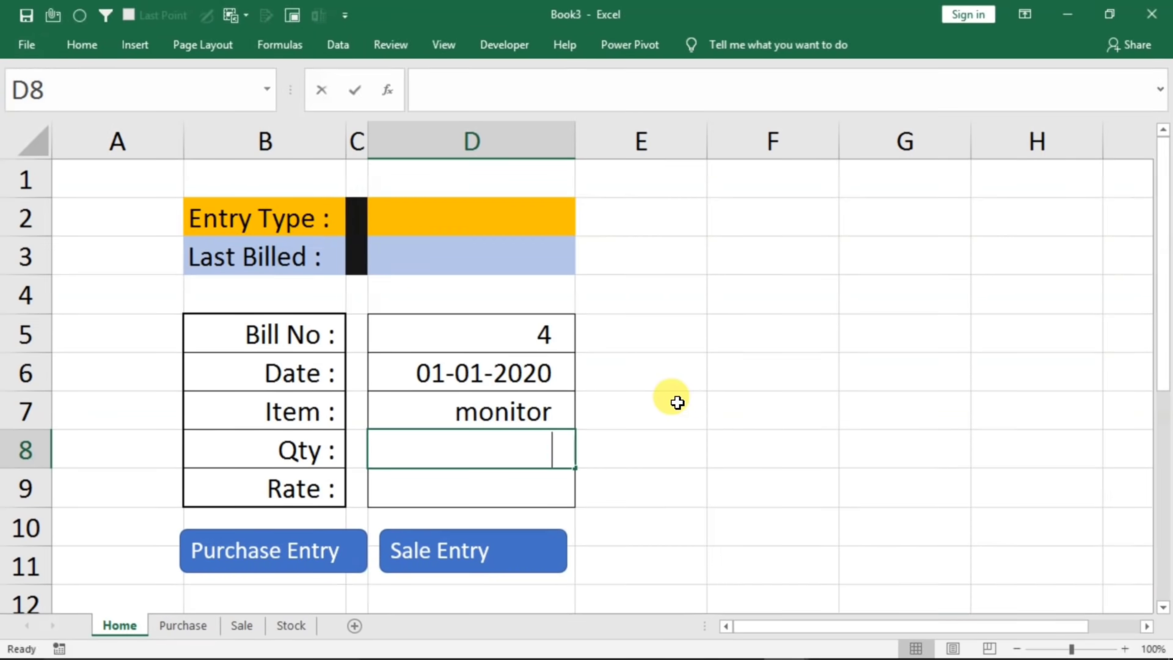
{"action": "key", "text": "Return"}
{"action": "type", "text": "100"}
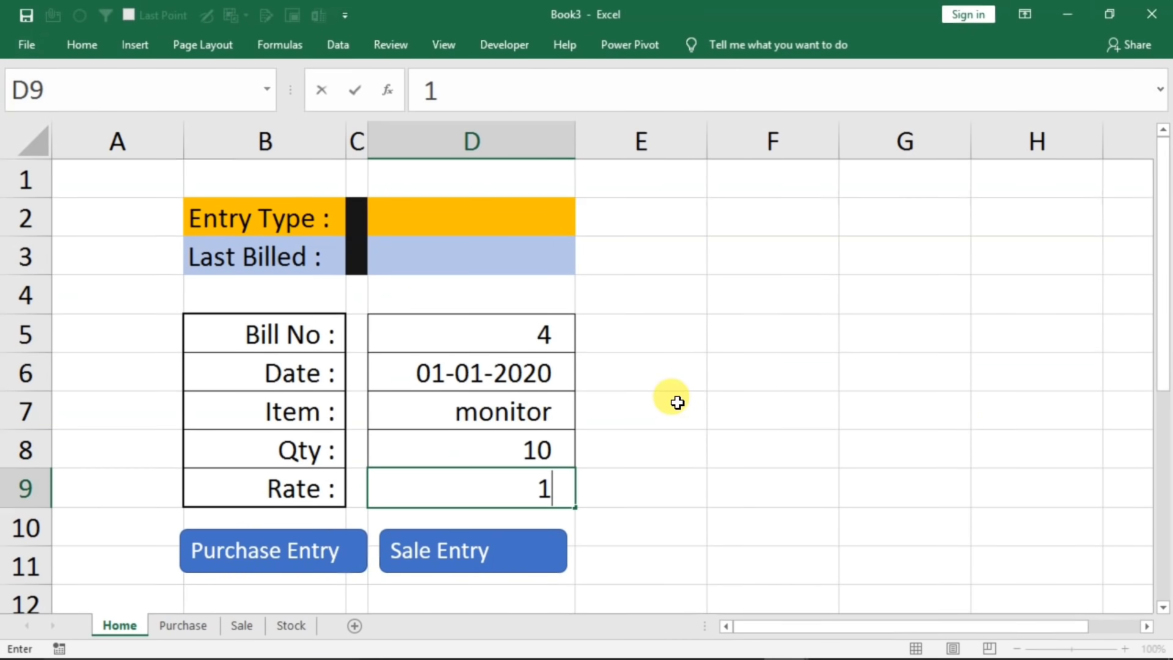
{"action": "type", "text": "0"}
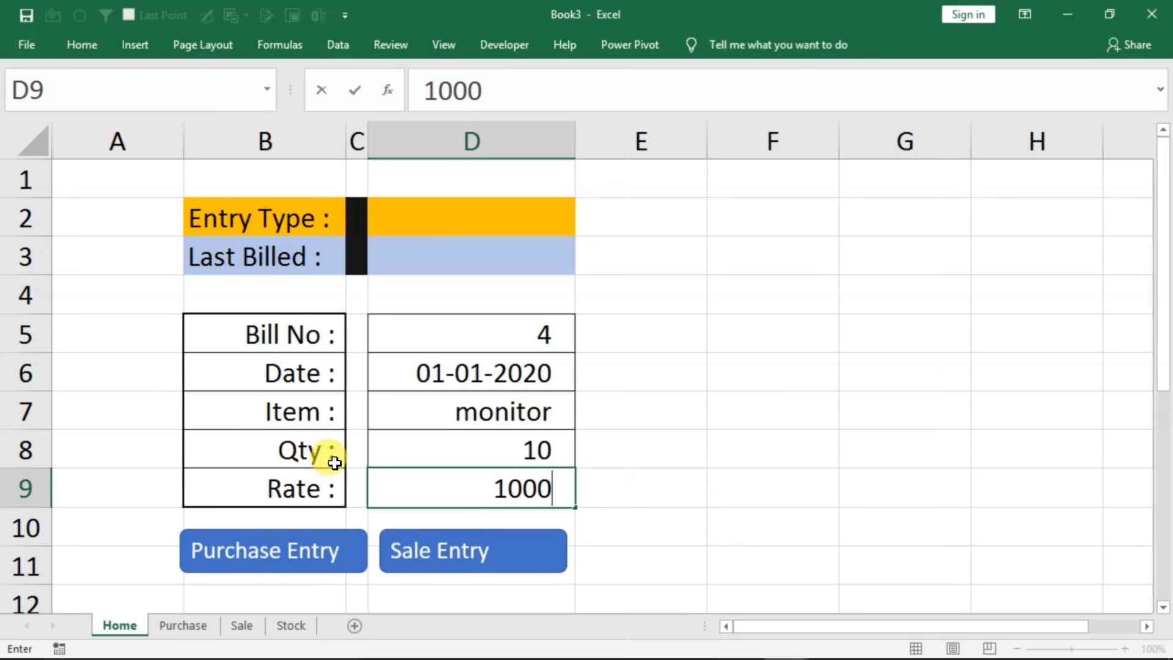
{"action": "left_click", "coordinate": [262, 550]}
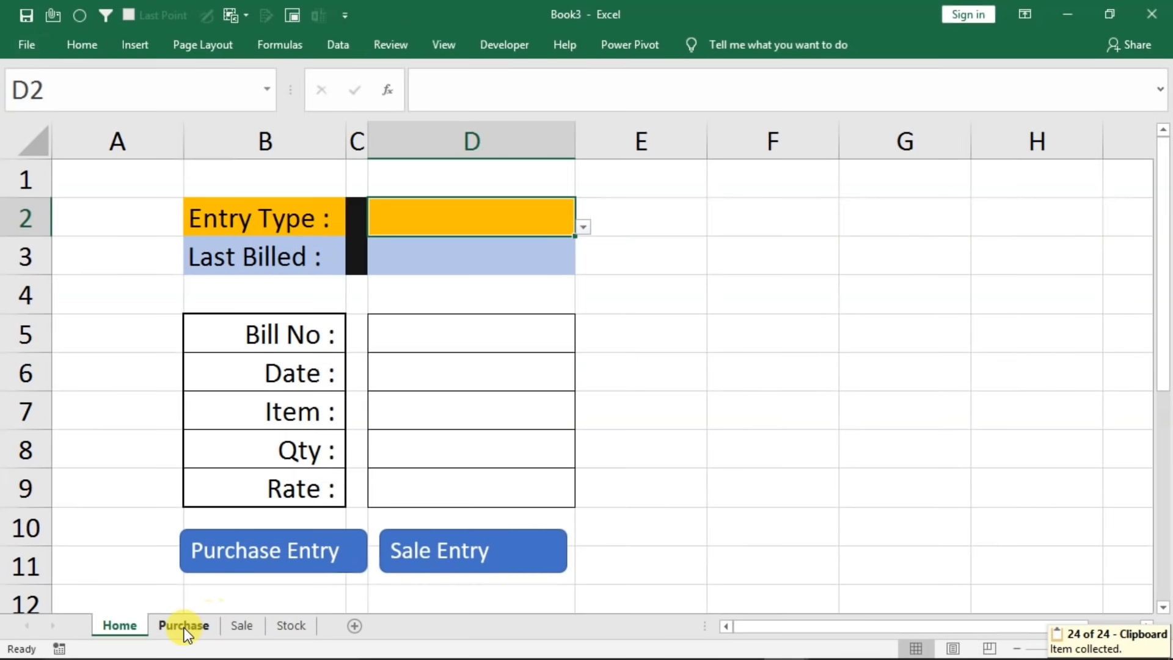
- Check the new monitor record on the Purchase sheet and return to the Stock sheet
{"action": "left_click", "coordinate": [183, 625]}
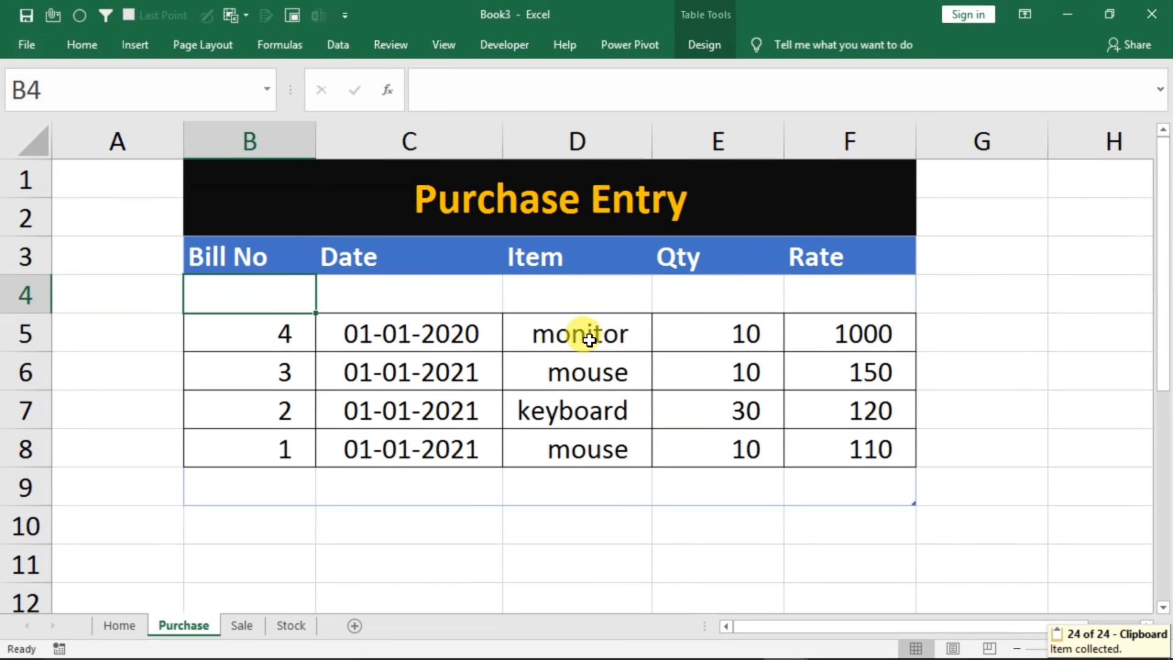
{"action": "left_click", "coordinate": [299, 626]}
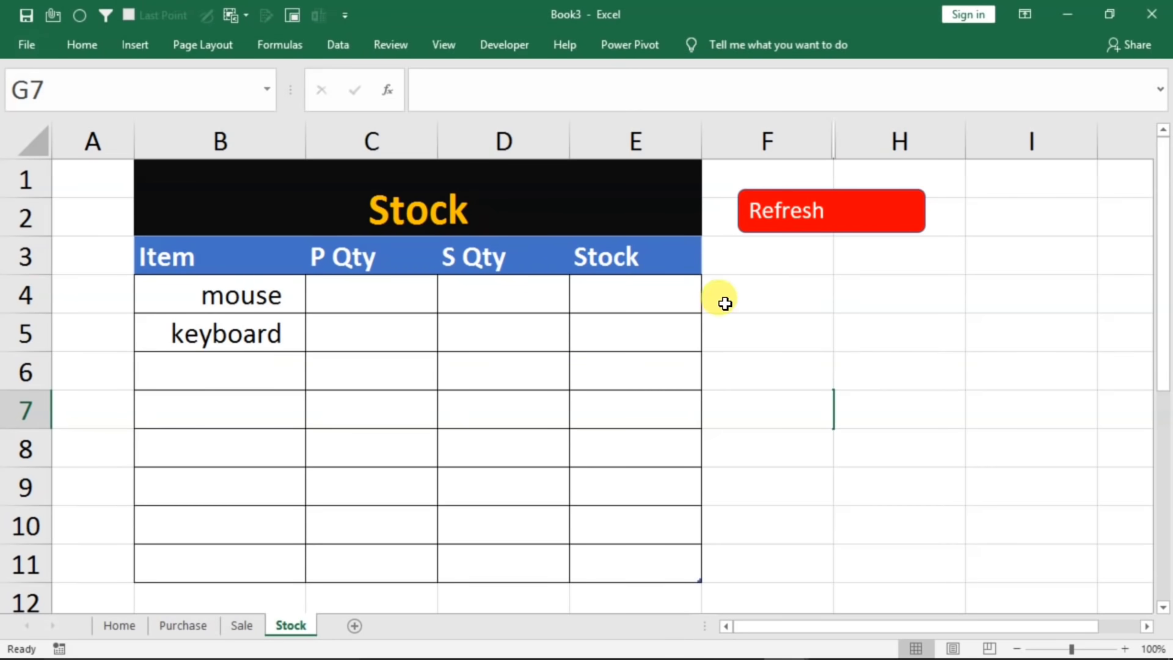
- Refresh the Stock sheet's item list and start a SUMIF in cell C4 with the Purchase table's Item column as the range
{"action": "left_click", "coordinate": [830, 230]}
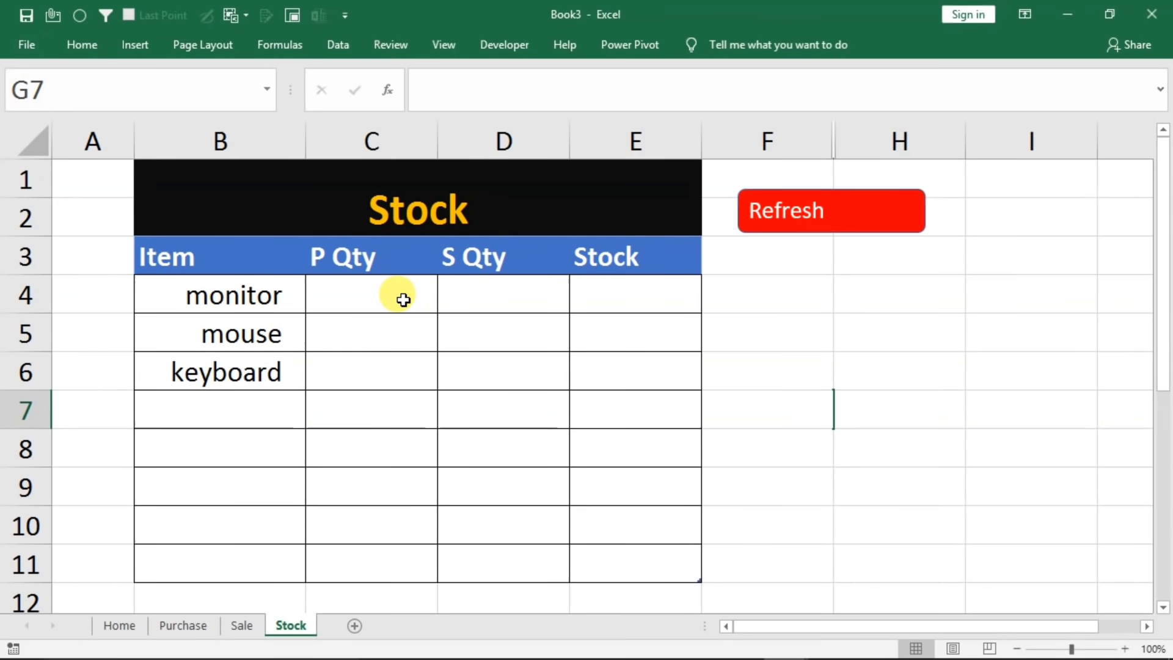
{"action": "left_click", "coordinate": [368, 303]}
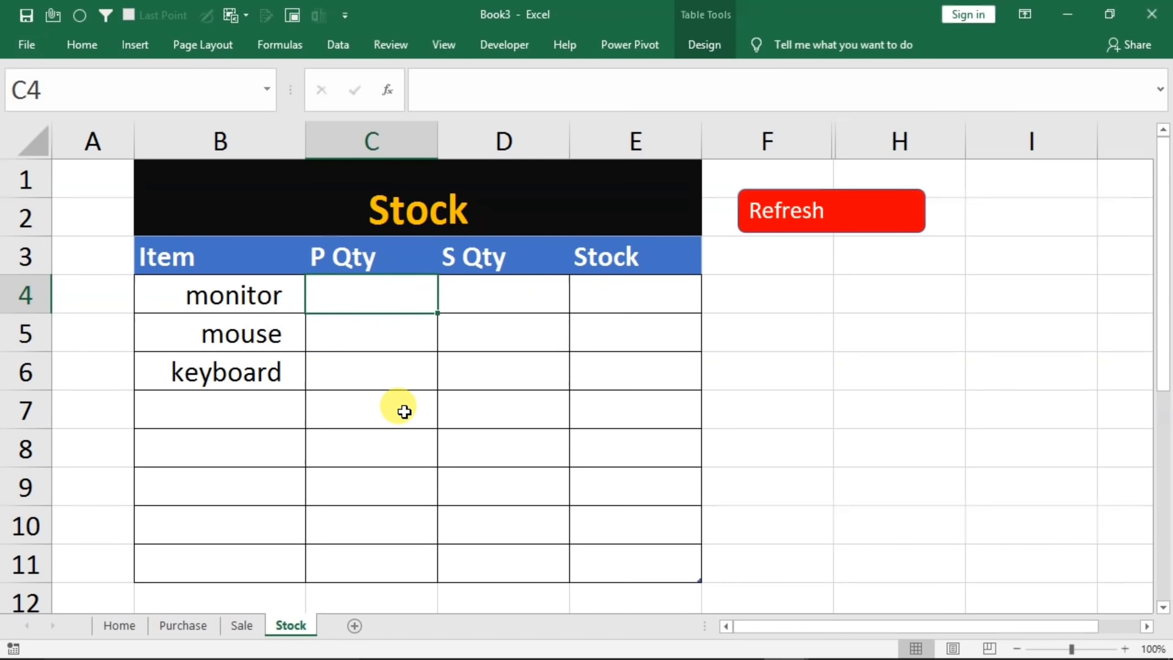
{"action": "type", "text": "="}
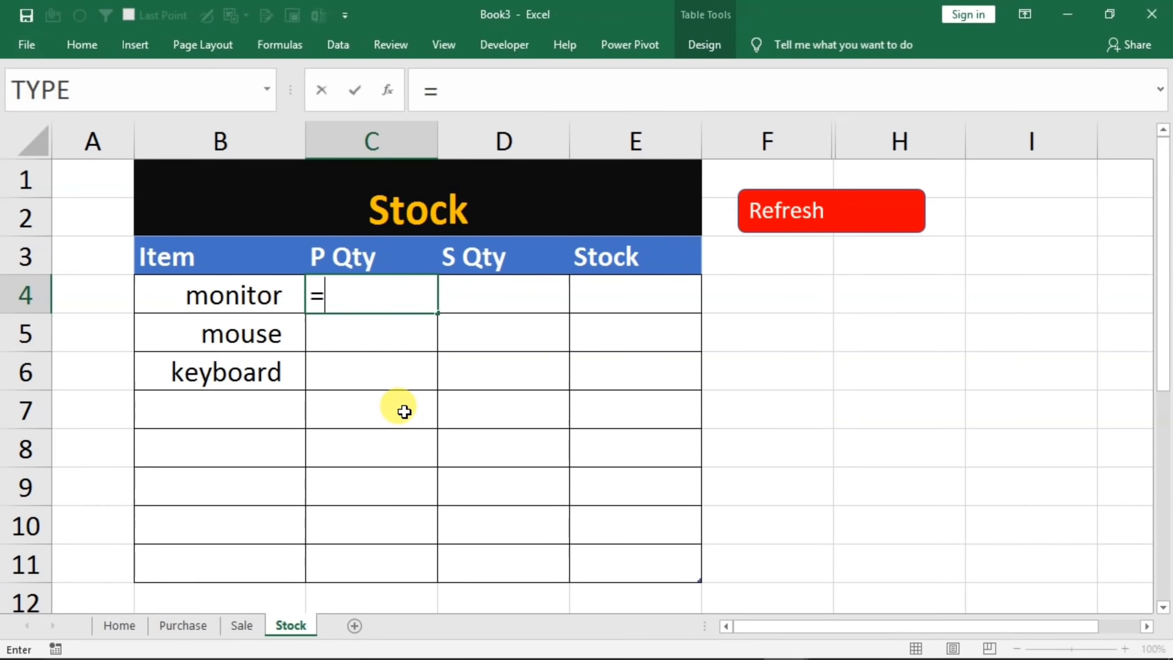
{"action": "type", "text": "sumif"}
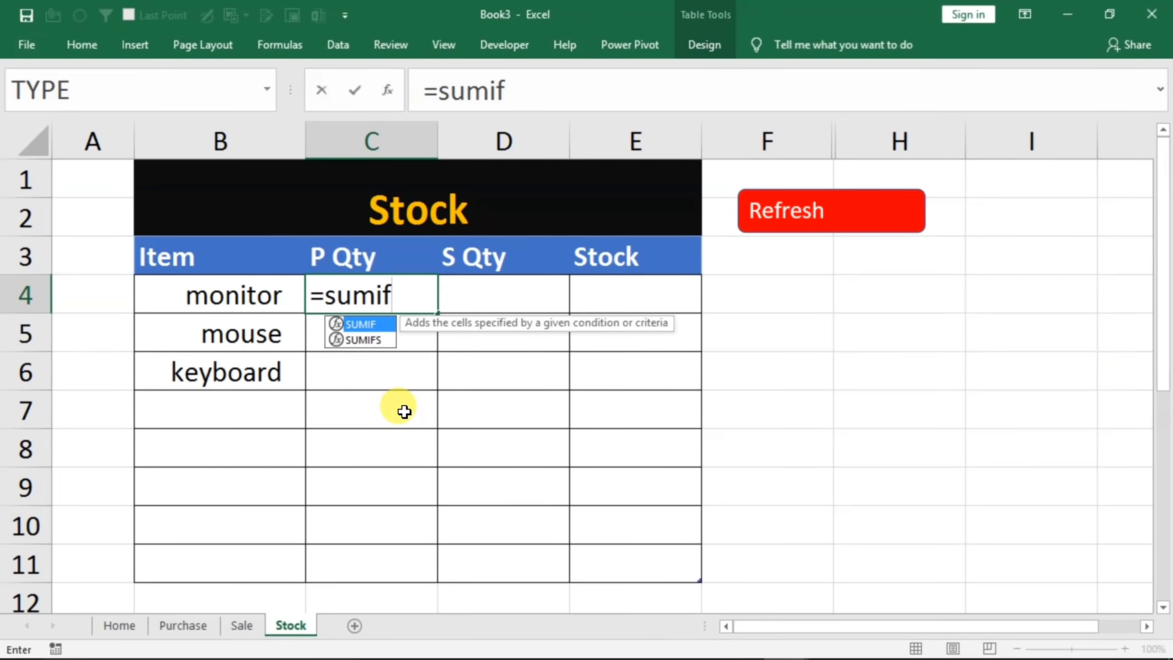
{"action": "type", "text": "("}
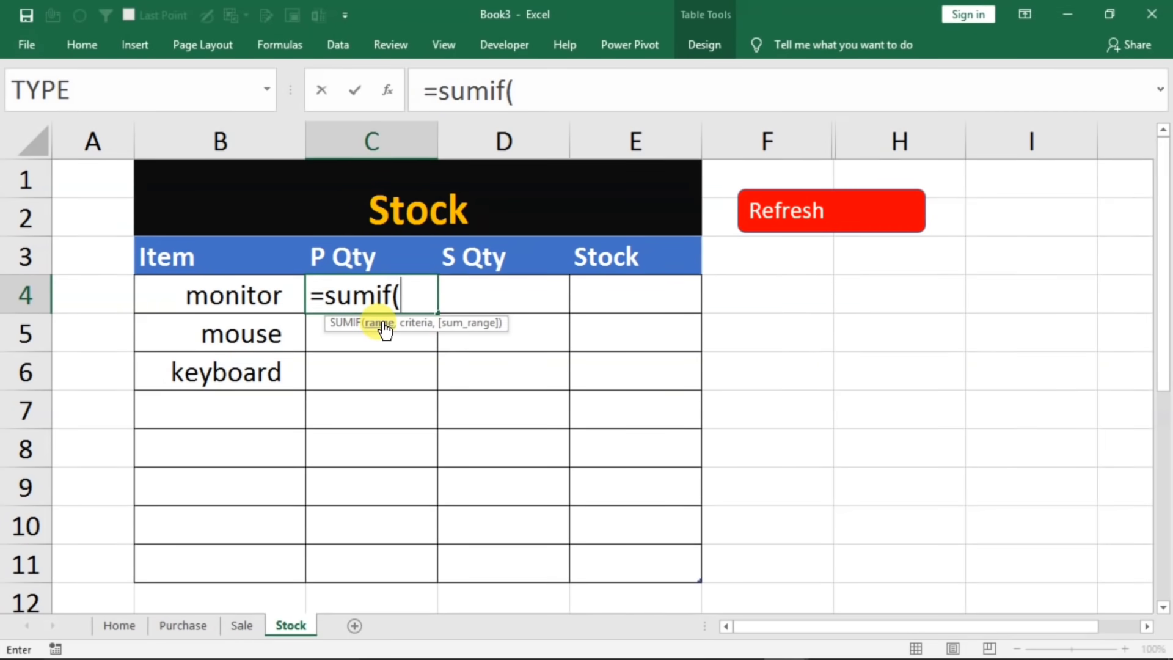
{"action": "left_click", "coordinate": [160, 625]}
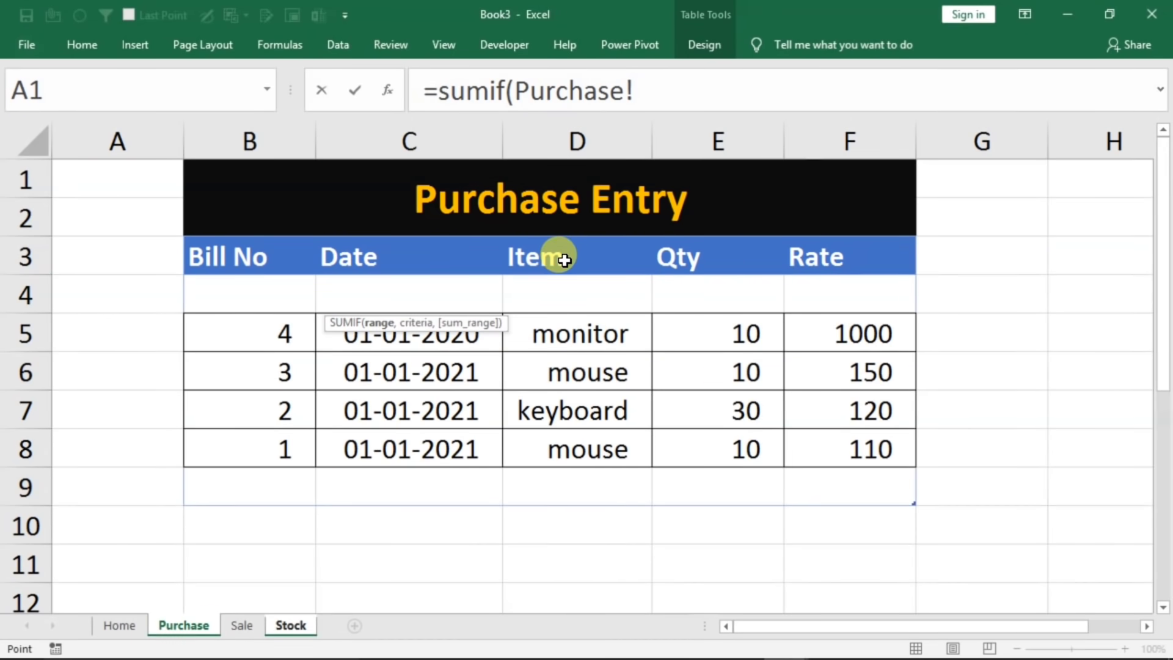
{"action": "left_click_drag", "start_coordinate": [559, 255], "coordinate": [531, 461]}
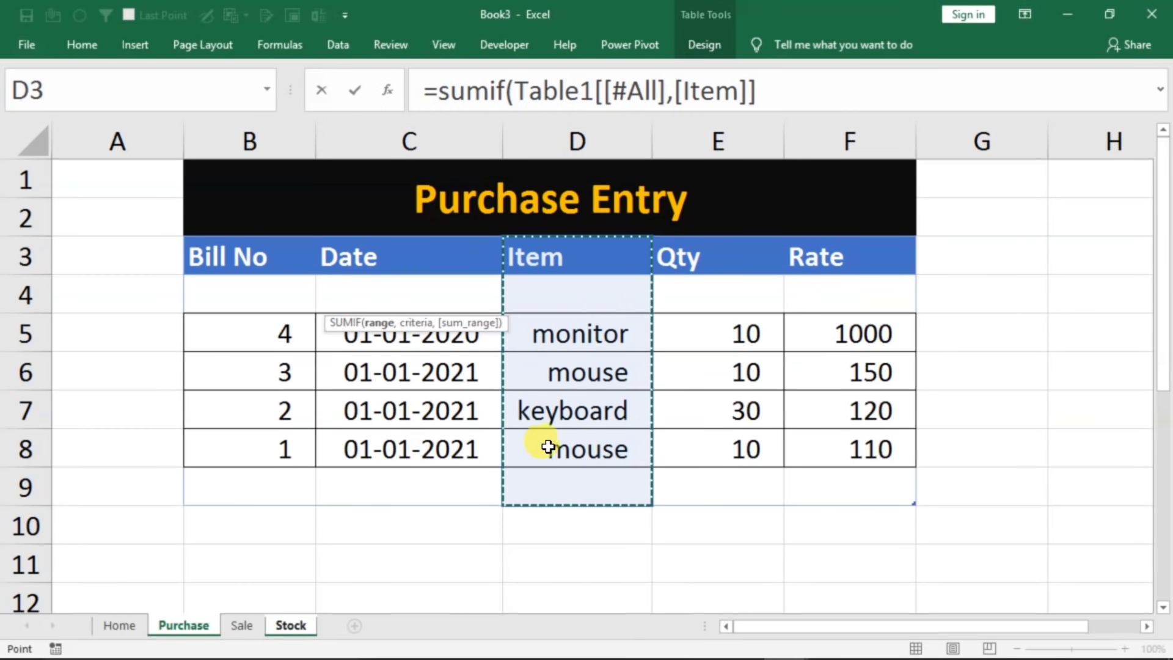
{"action": "left_click", "coordinate": [790, 92]}
{"action": "type", "text": ","}
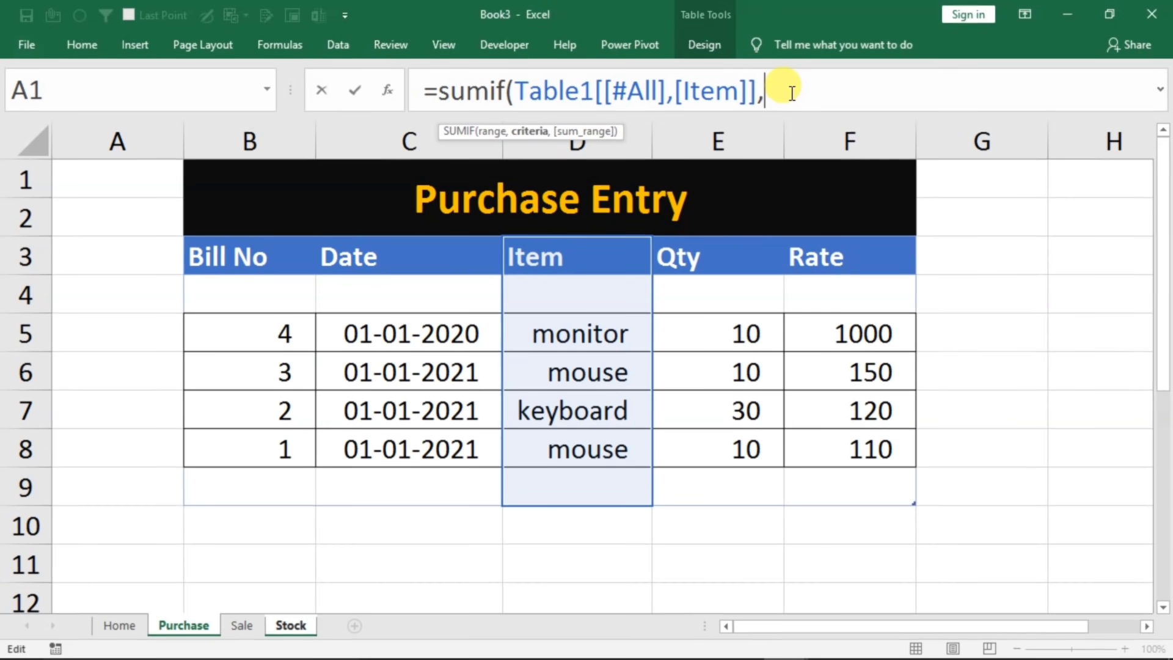
- Complete the P Qty SUMIF with Stock cell B4 as the criteria and the Purchase table's Qty column as the sum range
{"action": "left_click", "coordinate": [288, 625]}
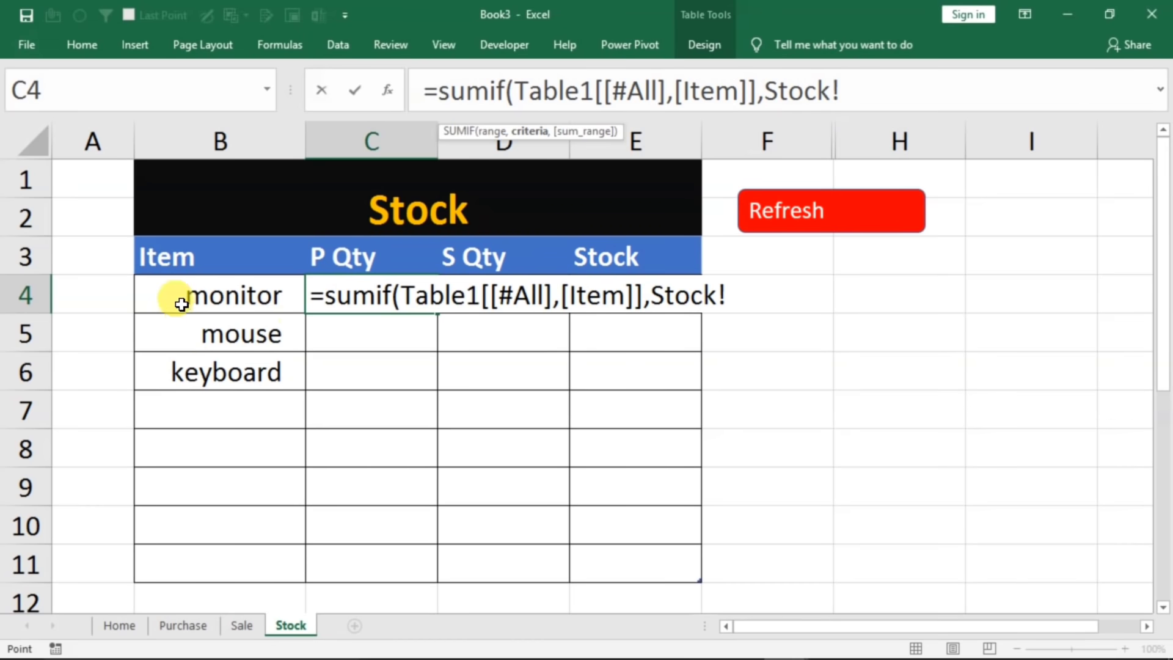
{"action": "left_click", "coordinate": [183, 292]}
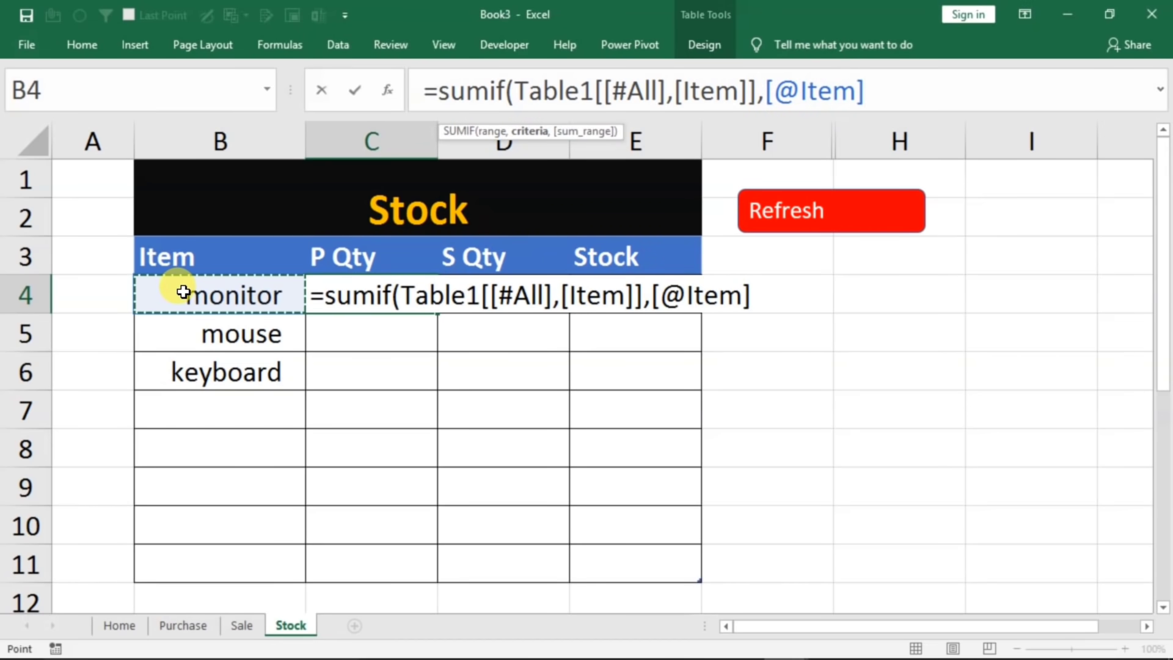
{"action": "type", "text": ","}
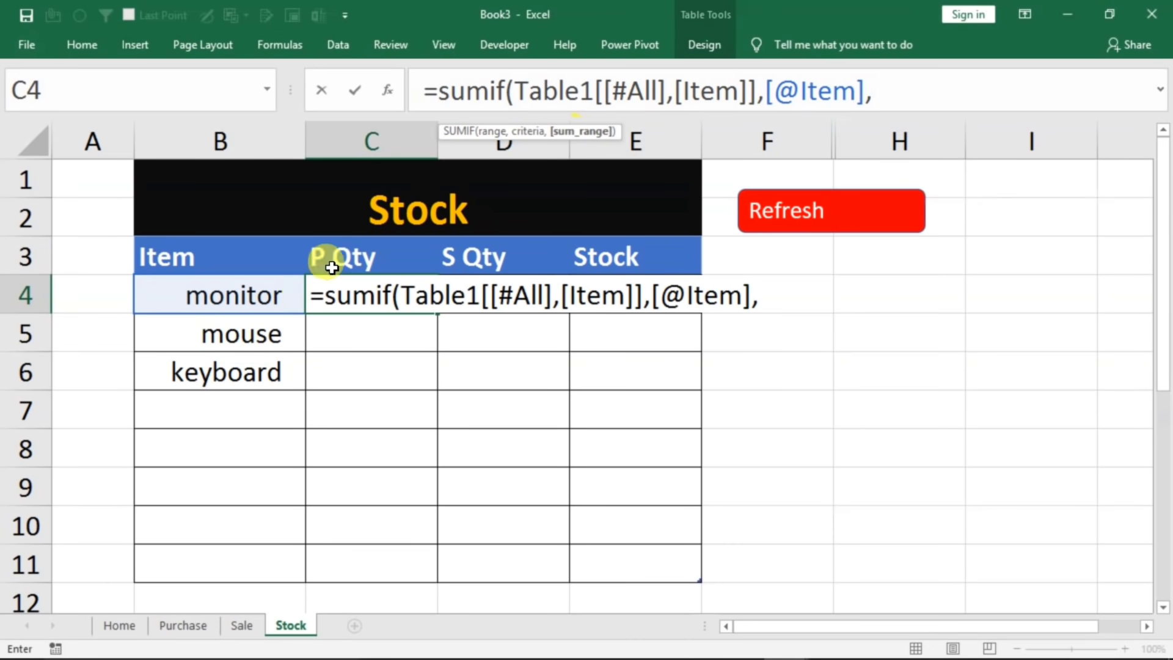
{"action": "left_click", "coordinate": [181, 623]}
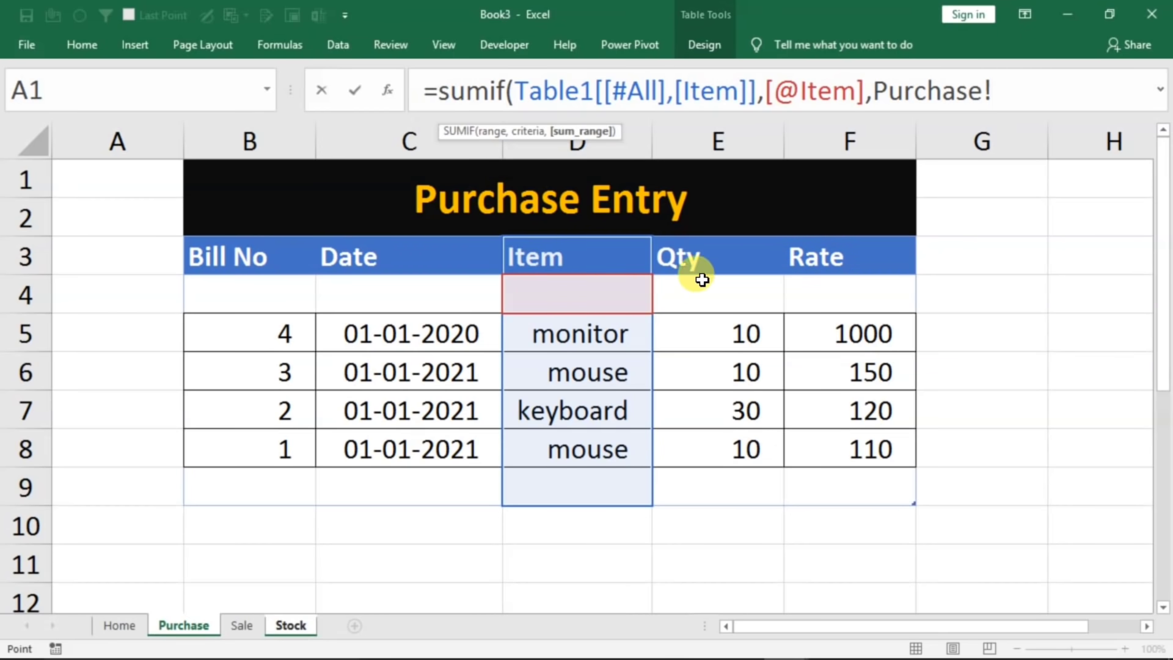
{"action": "left_click_drag", "start_coordinate": [699, 254], "coordinate": [695, 474]}
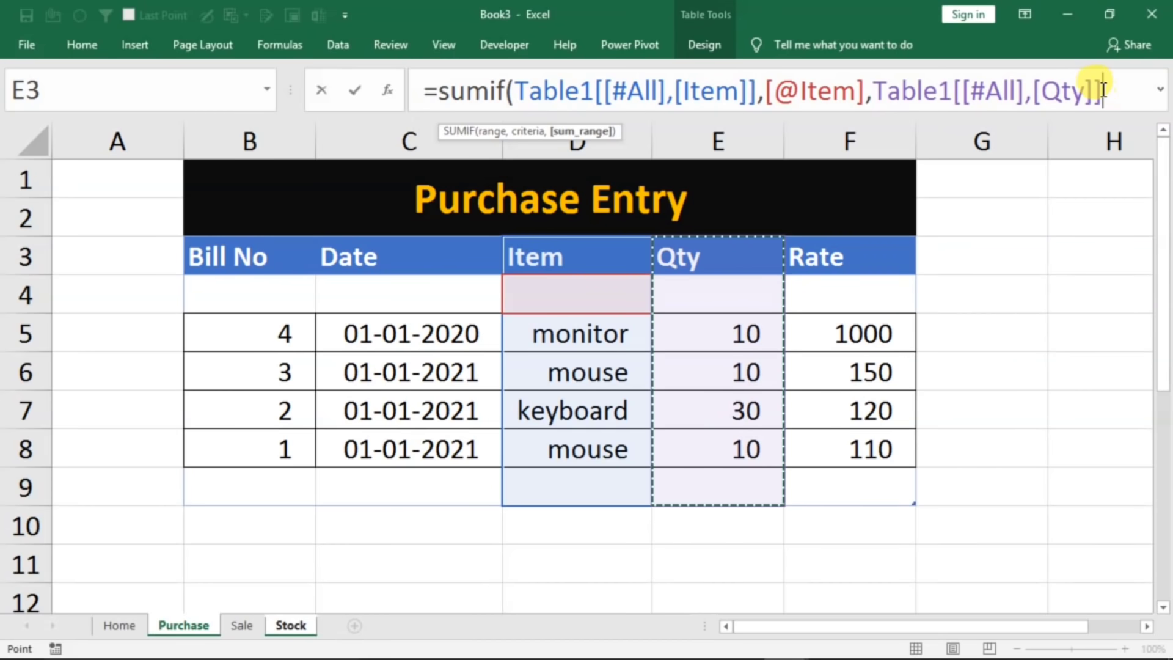
{"action": "type", "text": ")"}
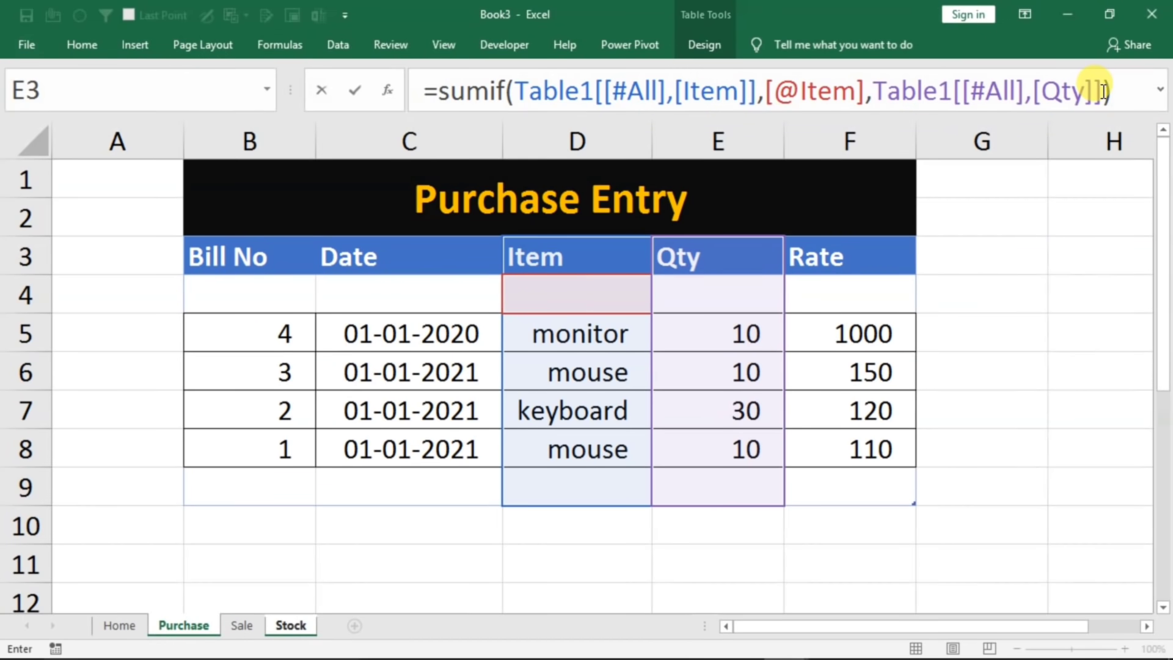
{"action": "key", "text": "Return"}
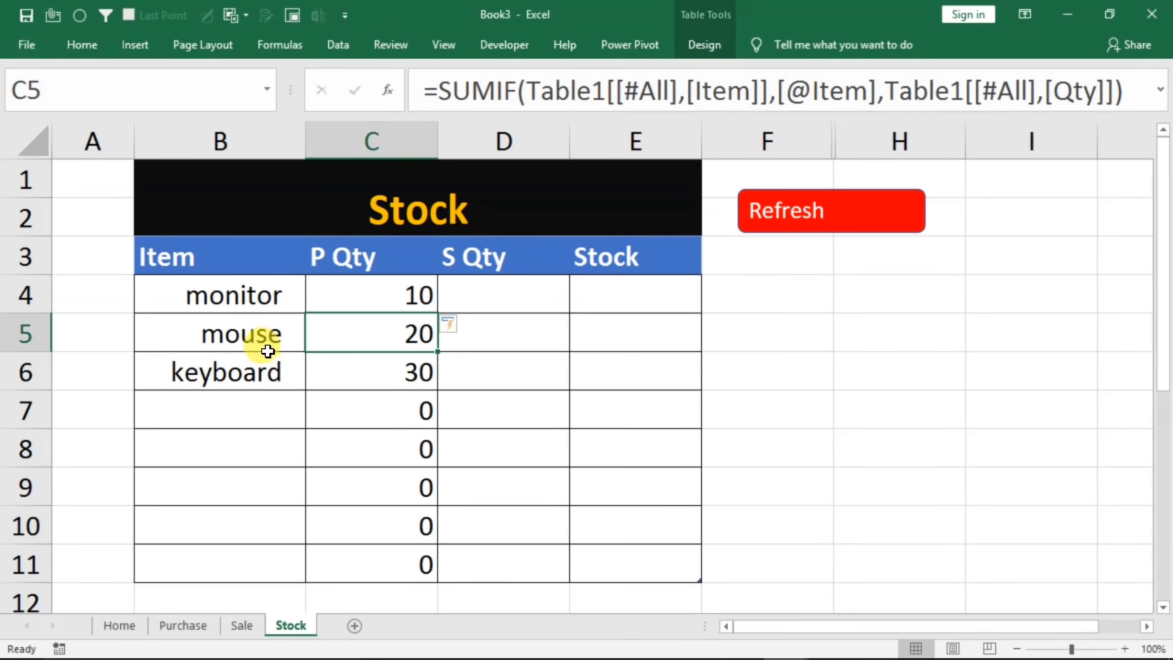
- Compare the mouse's P Qty on the Stock sheet with the quantities of both mouse entries on the Purchase sheet
{"action": "left_click", "coordinate": [243, 332]}
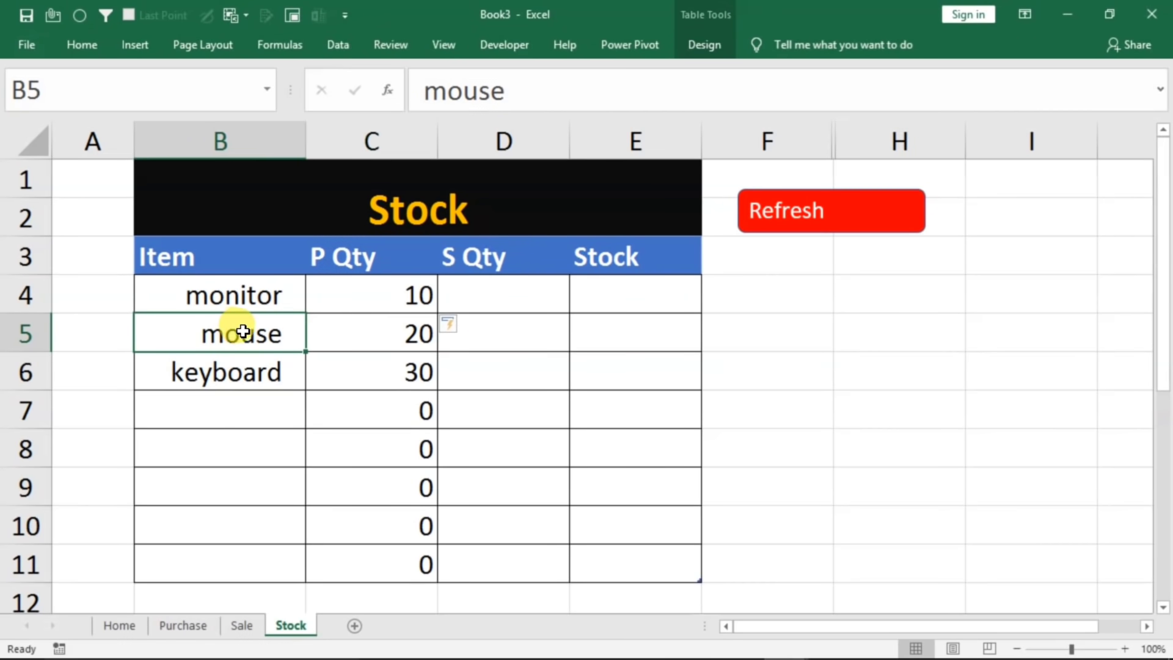
{"action": "left_click", "coordinate": [346, 341]}
{"action": "left_click", "coordinate": [171, 623]}
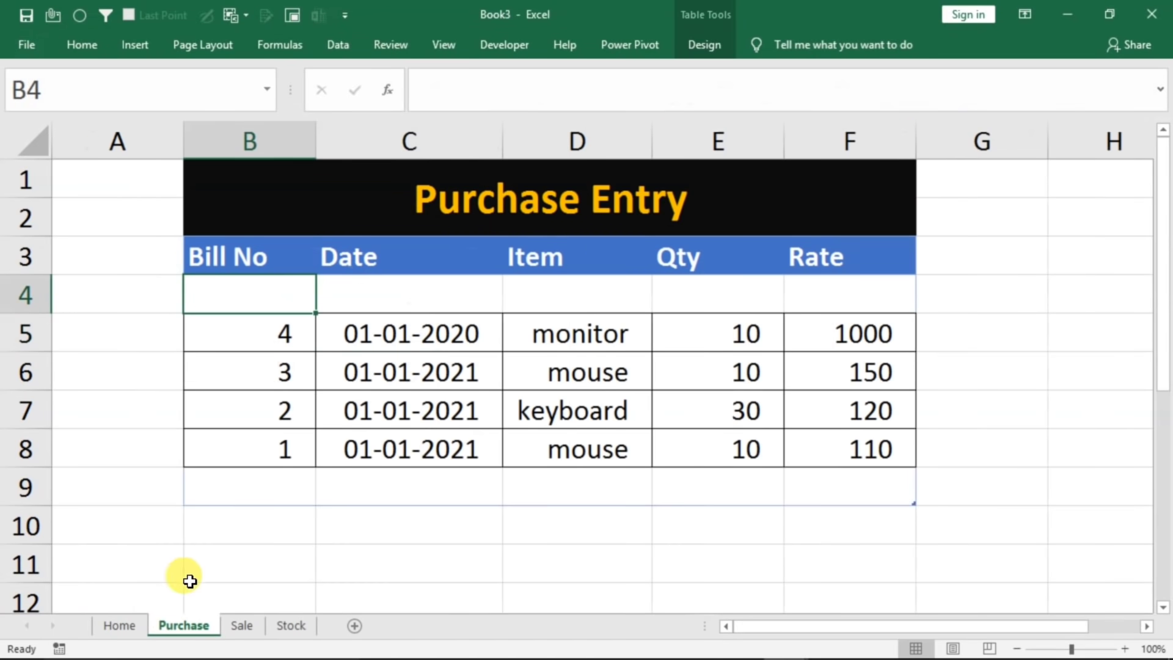
{"action": "left_click", "coordinate": [563, 359]}
{"action": "left_click", "coordinate": [707, 374]}
{"action": "left_click", "coordinate": [589, 451]}
{"action": "left_click", "coordinate": [671, 460]}
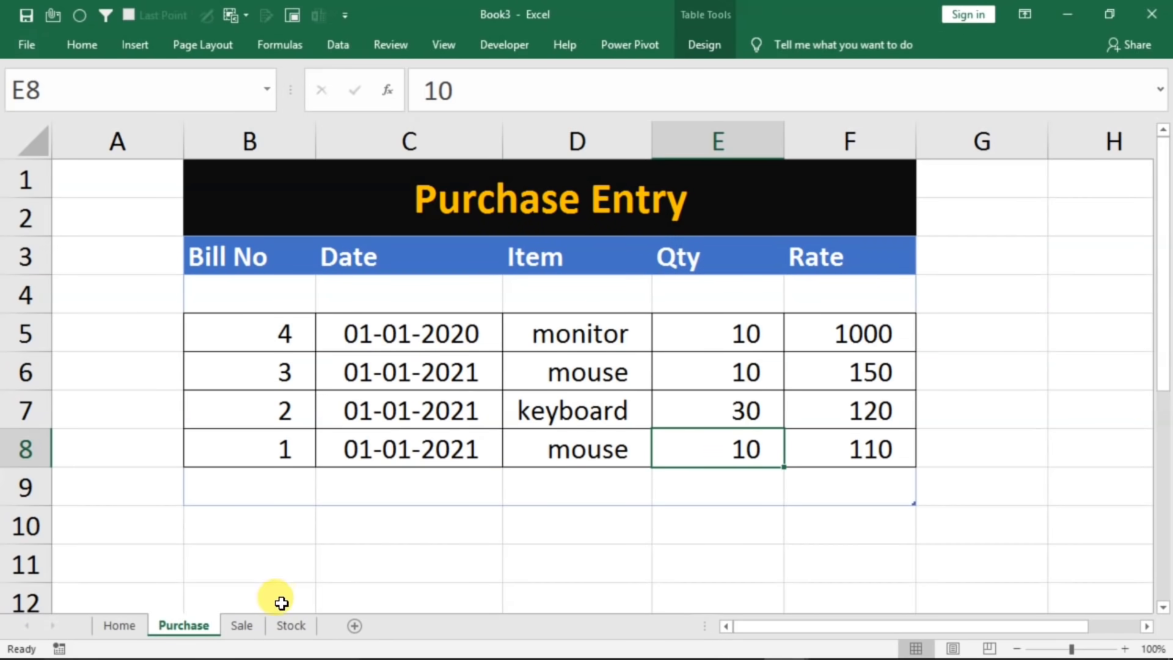
{"action": "left_click", "coordinate": [290, 624]}
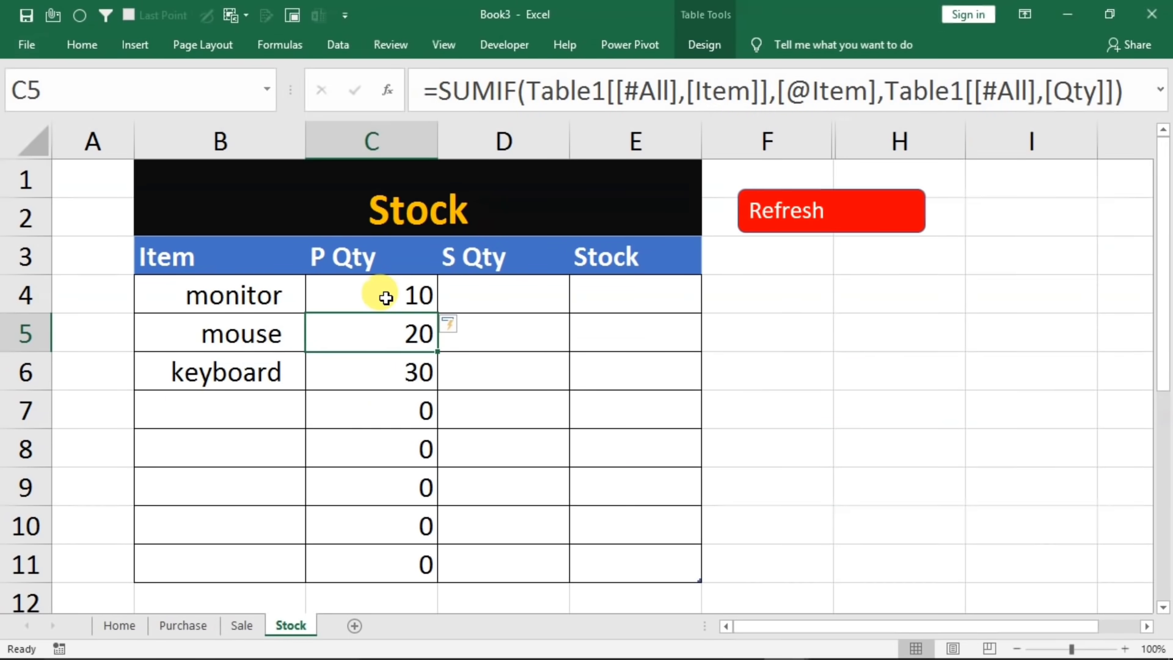
- Start a SUMIF in cell D4 under S Qty with the Sale table's Item column as the range
{"action": "left_click", "coordinate": [493, 296]}
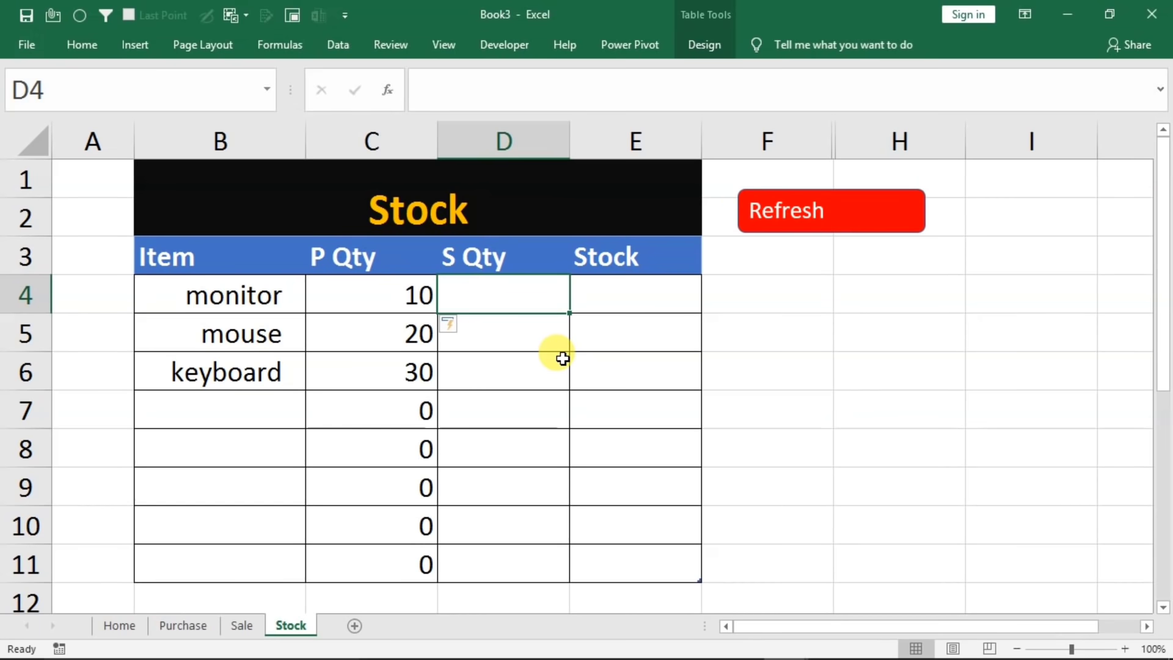
{"action": "type", "text": "=su"}
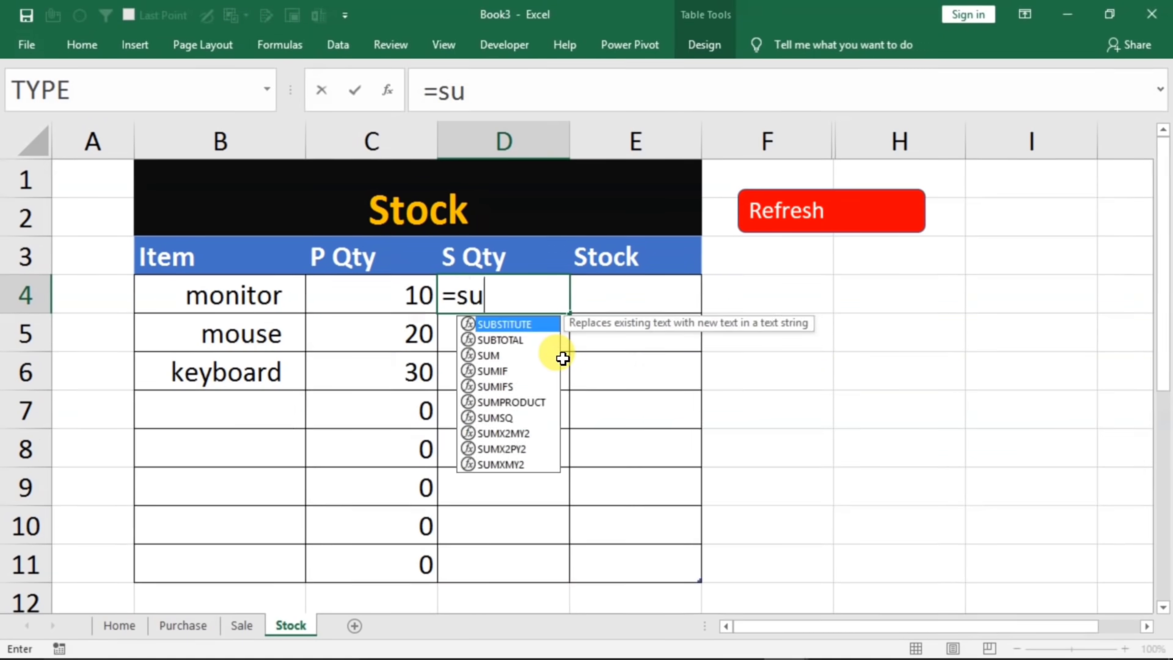
{"action": "type", "text": "mif("}
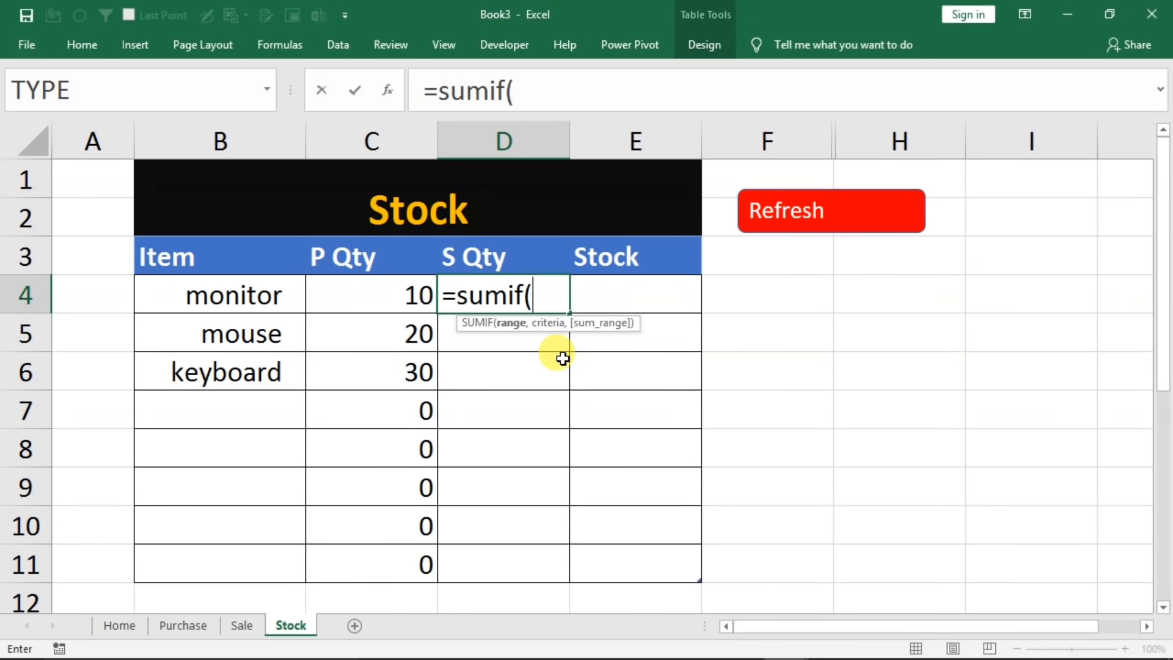
{"action": "left_click", "coordinate": [243, 628]}
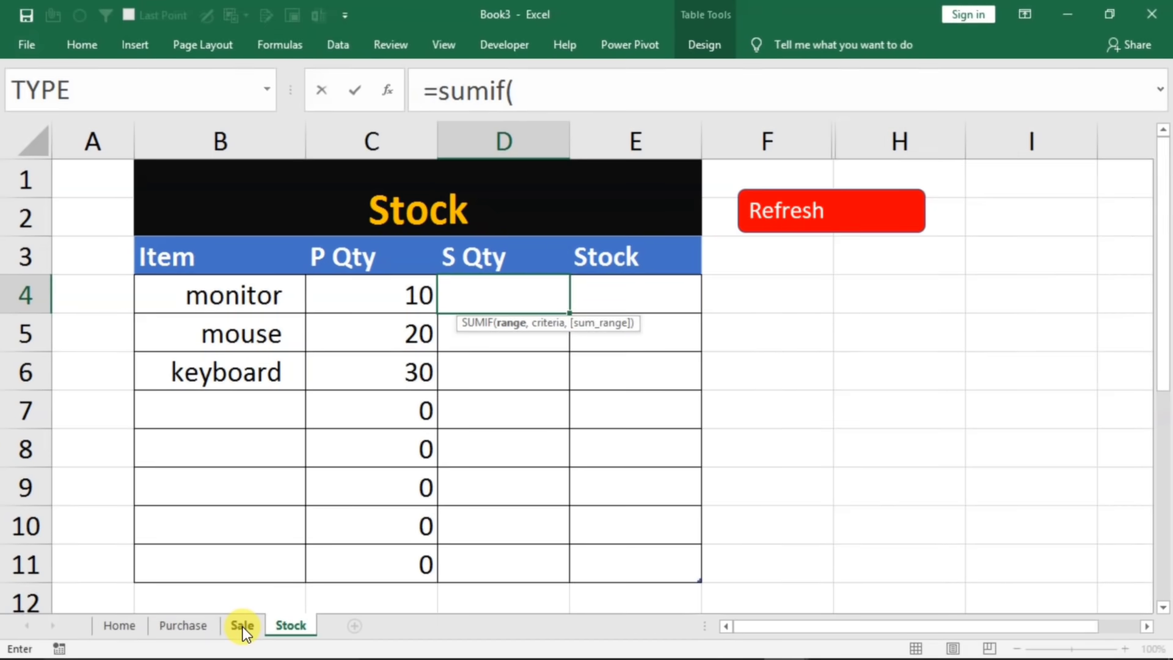
{"action": "left_click_drag", "start_coordinate": [524, 250], "coordinate": [515, 380]}
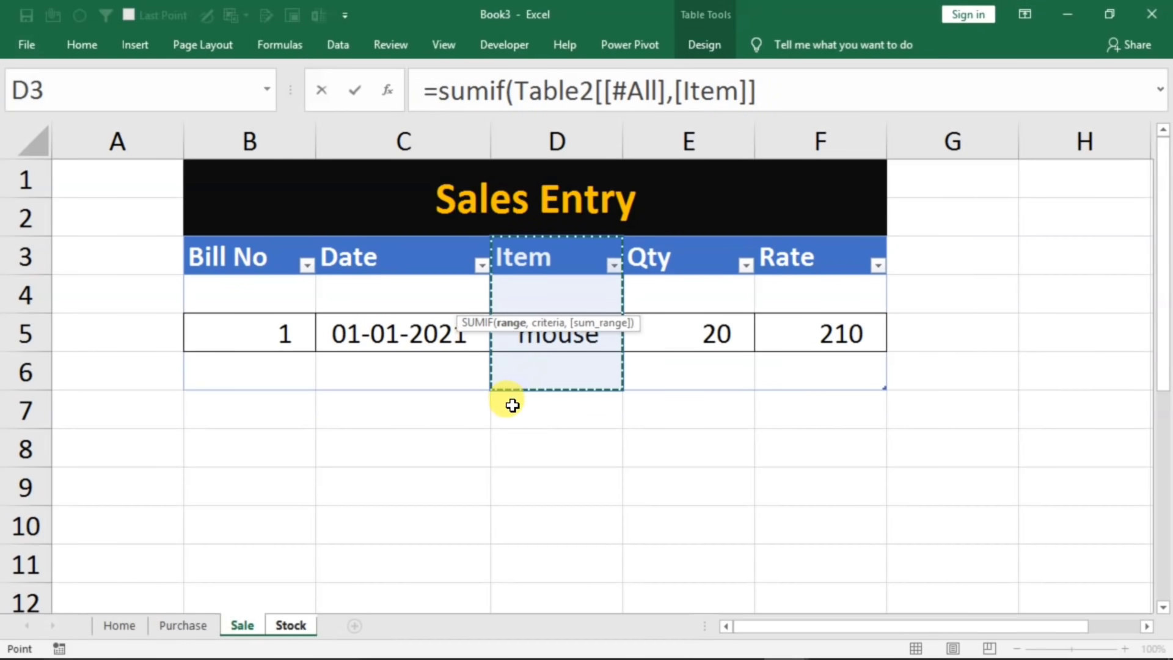
{"action": "left_click", "coordinate": [801, 91]}
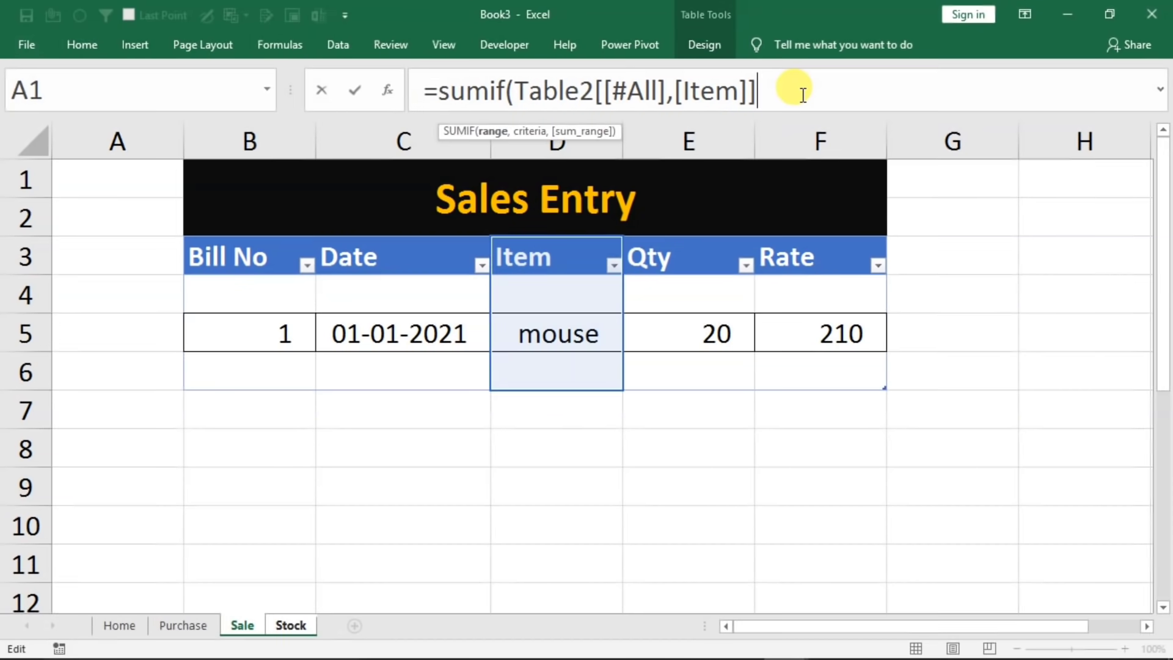
{"action": "type", "text": ","}
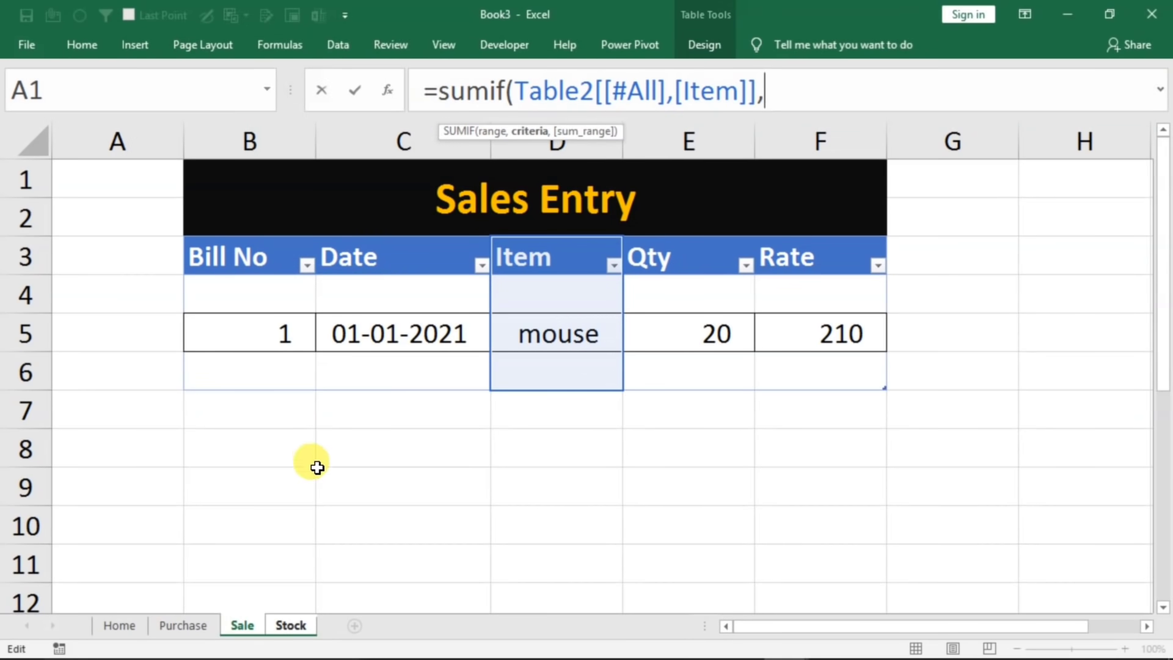
- Complete the S Qty SUMIF with Stock cell B4 as the criteria and the Sale table's Qty column as the sum range
{"action": "left_click", "coordinate": [290, 626]}
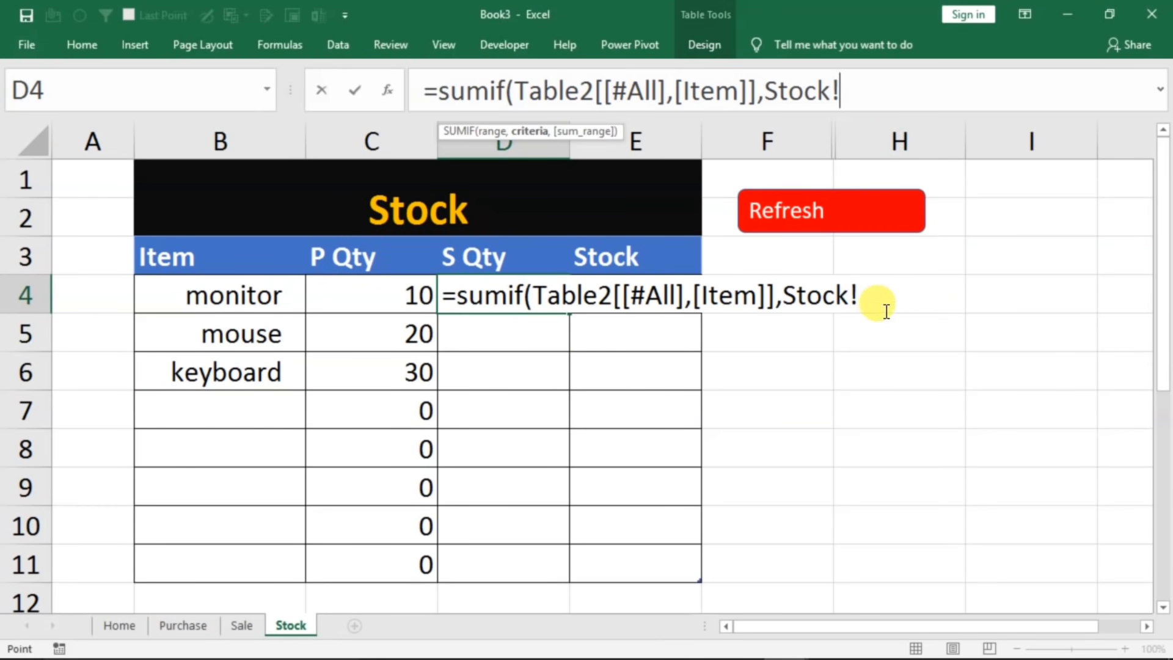
{"action": "left_click", "coordinate": [220, 300]}
{"action": "type", "text": ","}
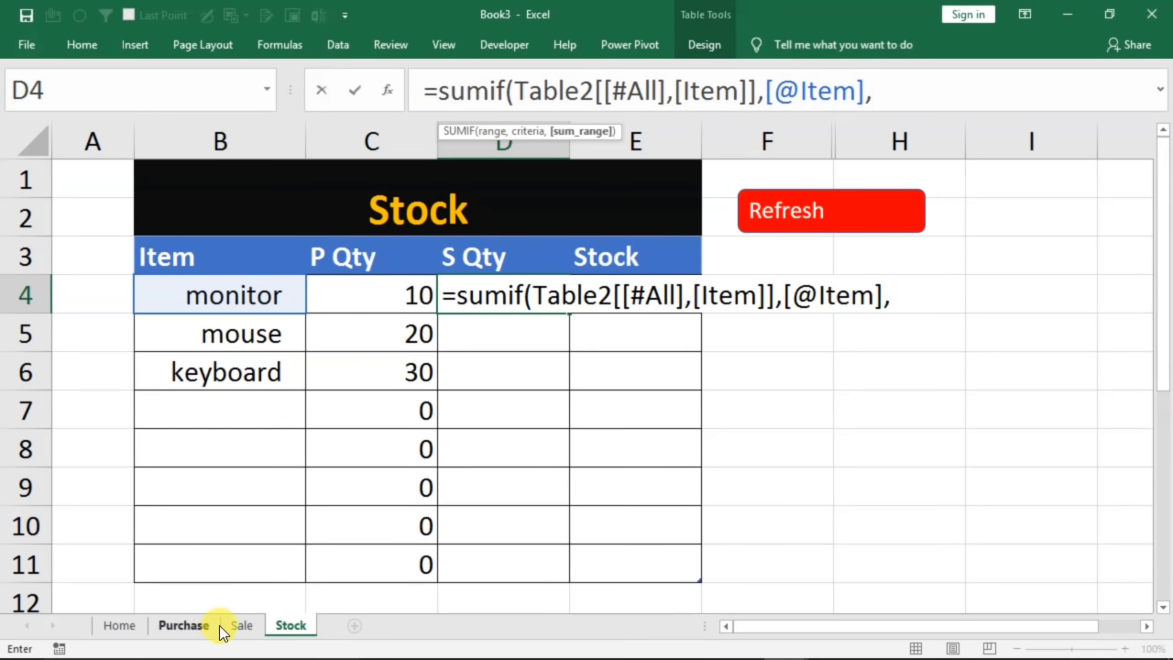
{"action": "left_click", "coordinate": [235, 627]}
{"action": "left_click_drag", "start_coordinate": [682, 259], "coordinate": [673, 372]}
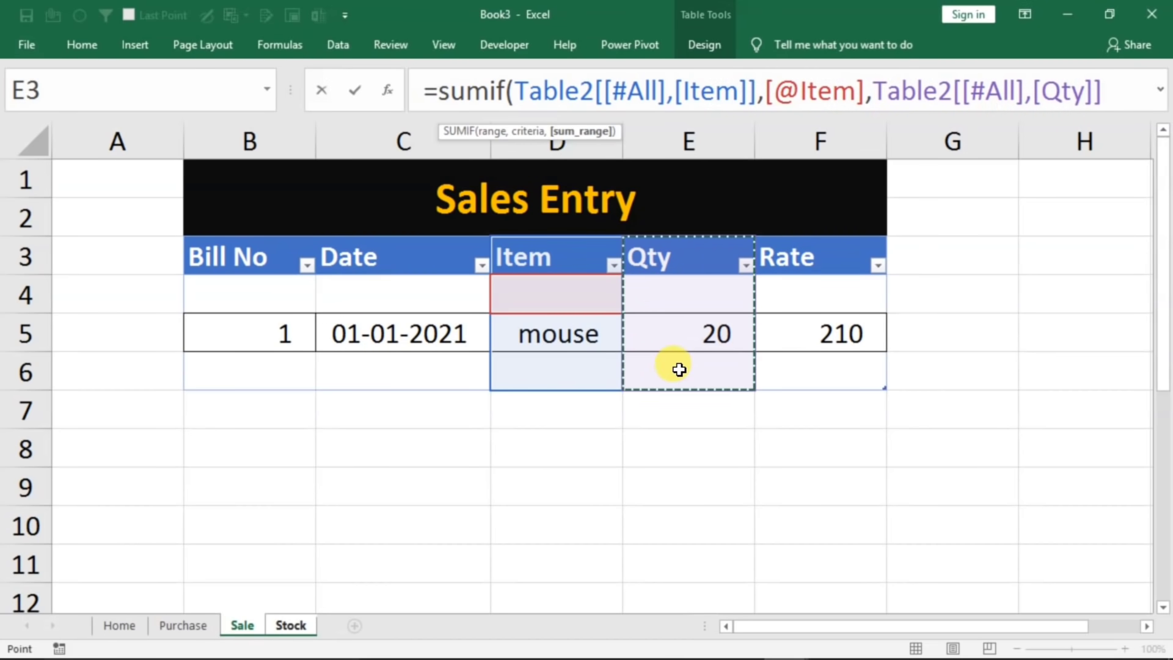
{"action": "key", "text": "Return"}
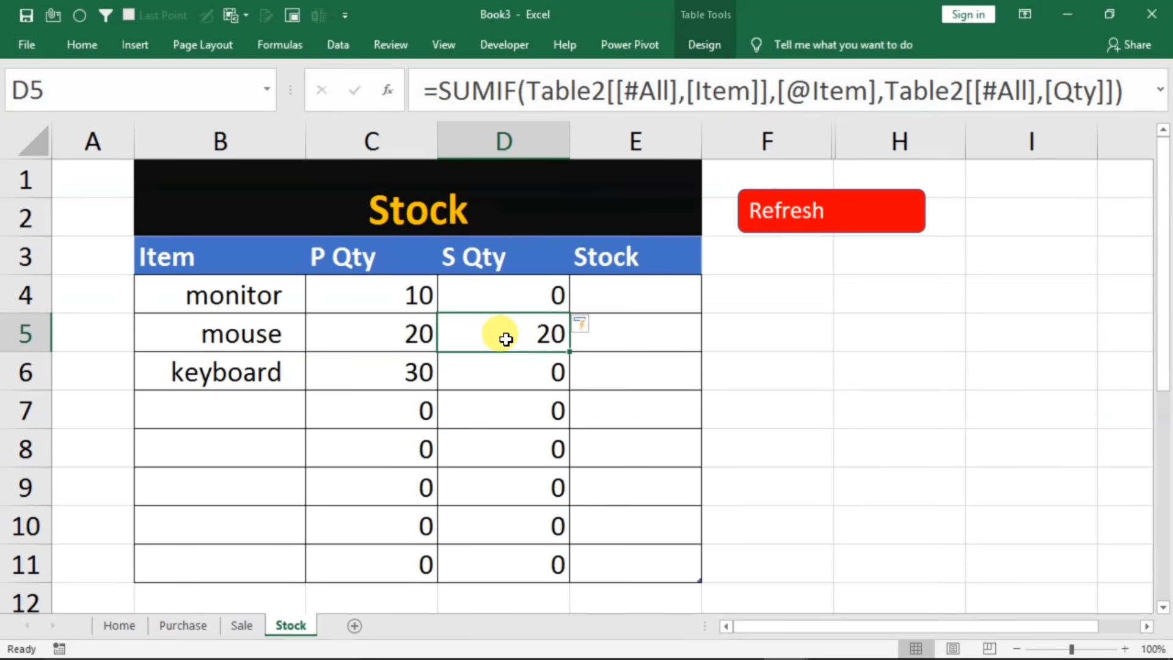
- Calculate the Stock column from cell E4 as P Qty minus S Qty, and check the mouse row's quantities
{"action": "left_click", "coordinate": [622, 306]}
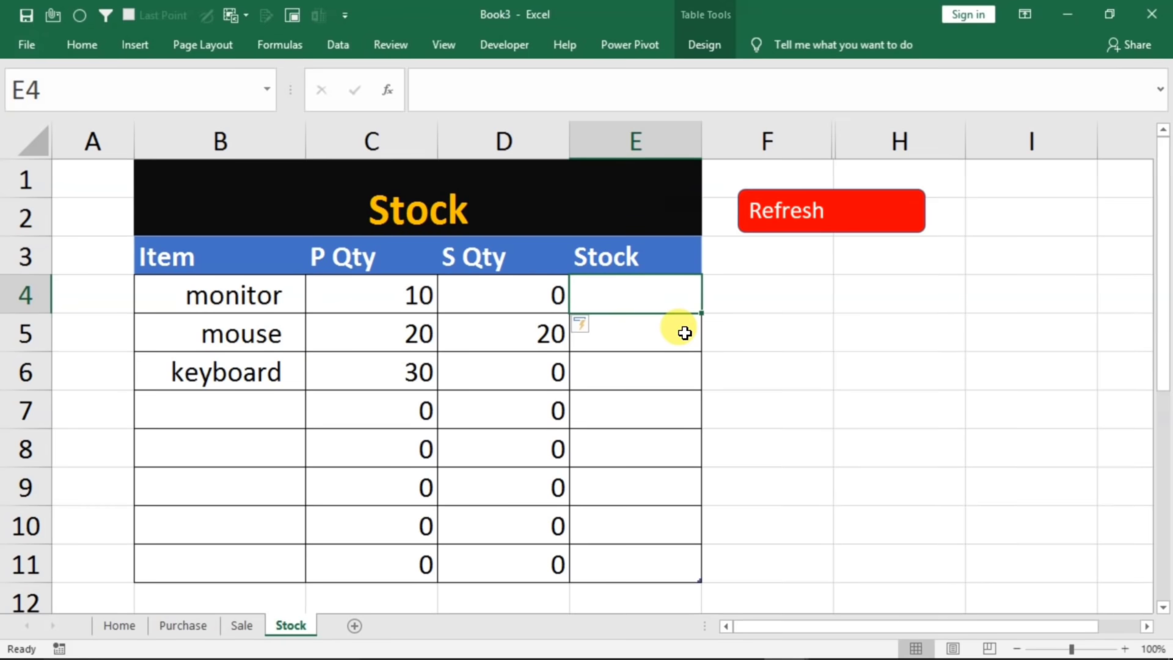
{"action": "type", "text": "="}
{"action": "left_click", "coordinate": [371, 299]}
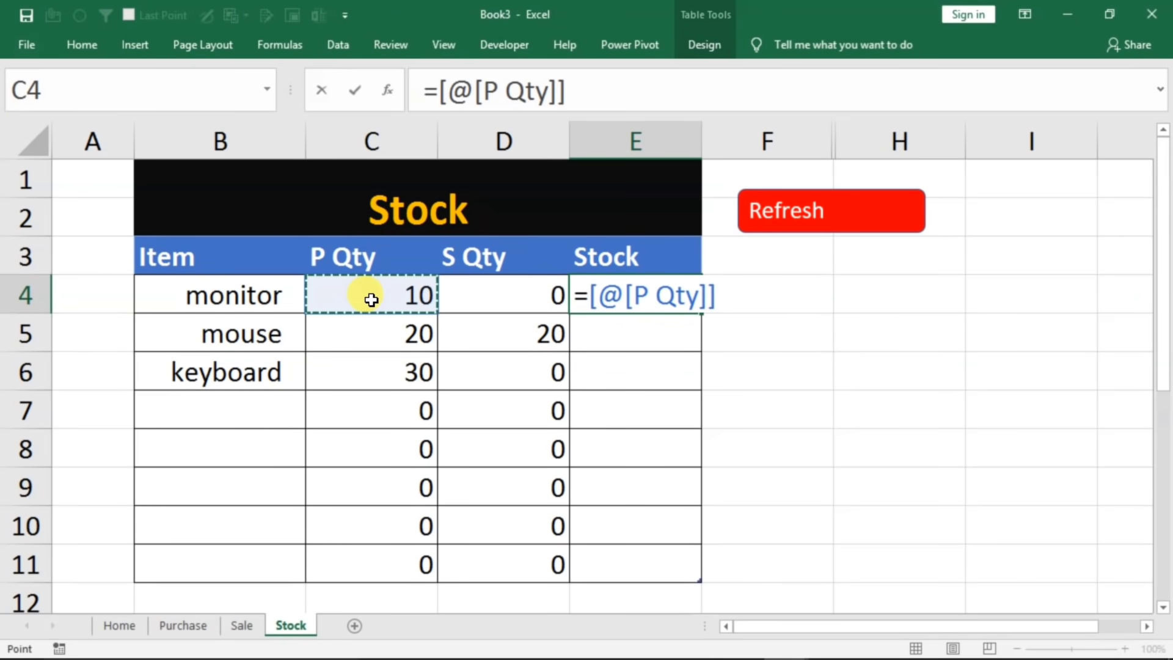
{"action": "type", "text": "-"}
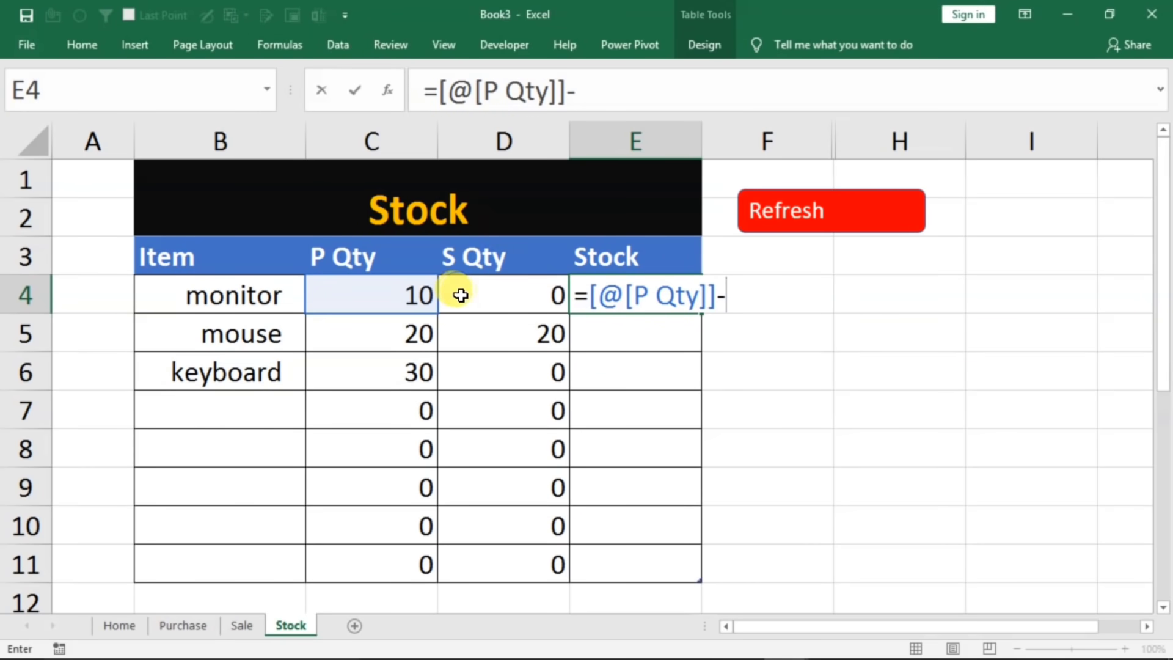
{"action": "left_click", "coordinate": [465, 296]}
{"action": "key", "text": "Return"}
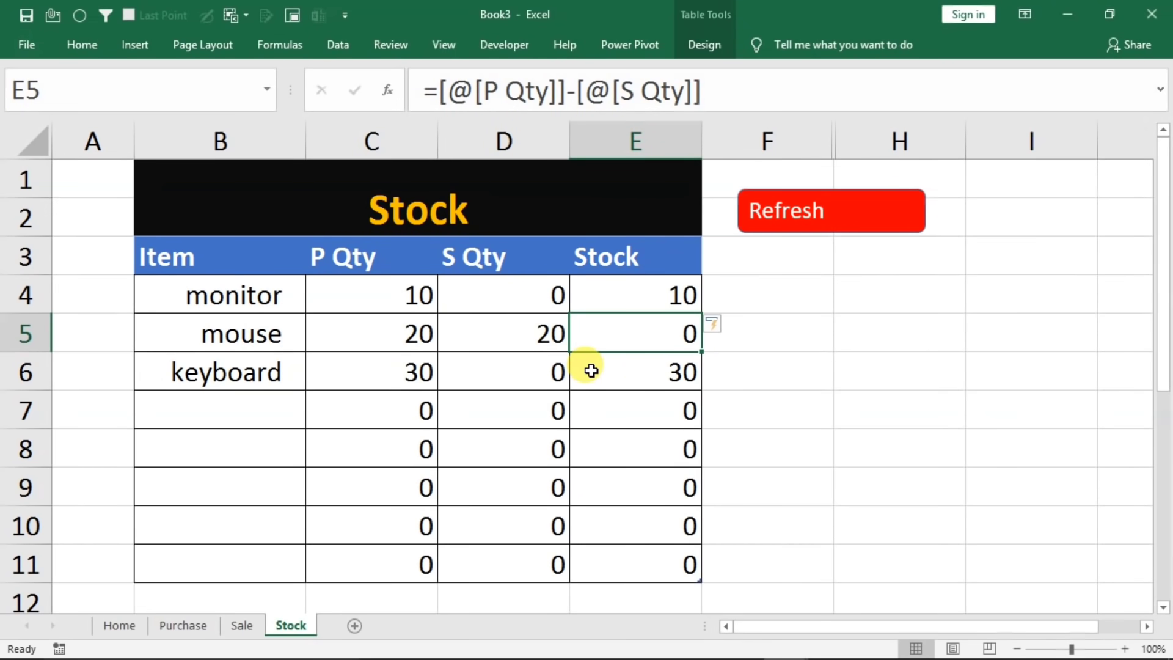
{"action": "left_click", "coordinate": [352, 334]}
{"action": "left_click", "coordinate": [495, 333]}
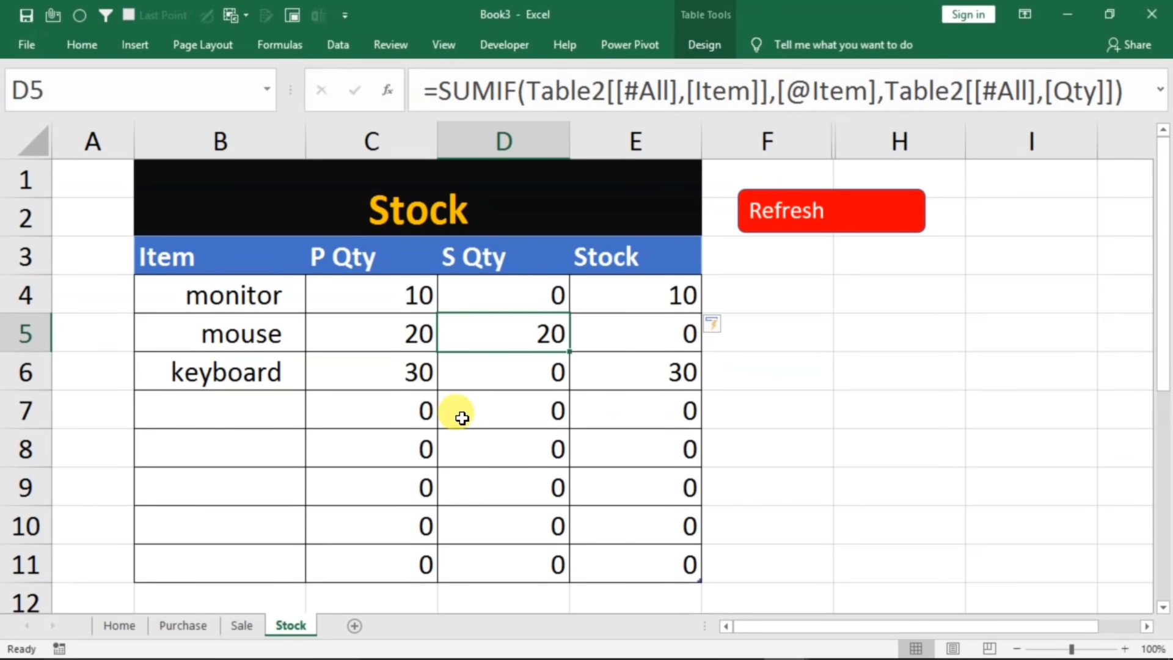
- Compare the mouse quantities on the Purchase and Sale sheets with the mouse row on the Stock sheet
{"action": "left_click", "coordinate": [183, 624]}
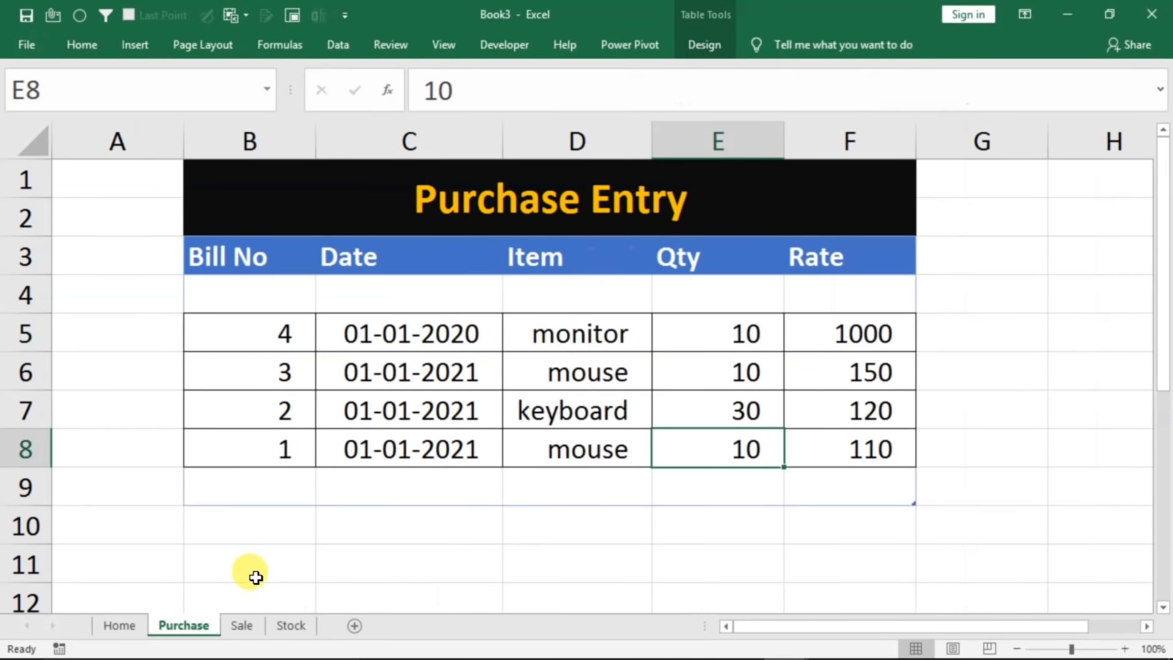
{"action": "left_click", "coordinate": [692, 385]}
{"action": "left_click", "coordinate": [681, 451]}
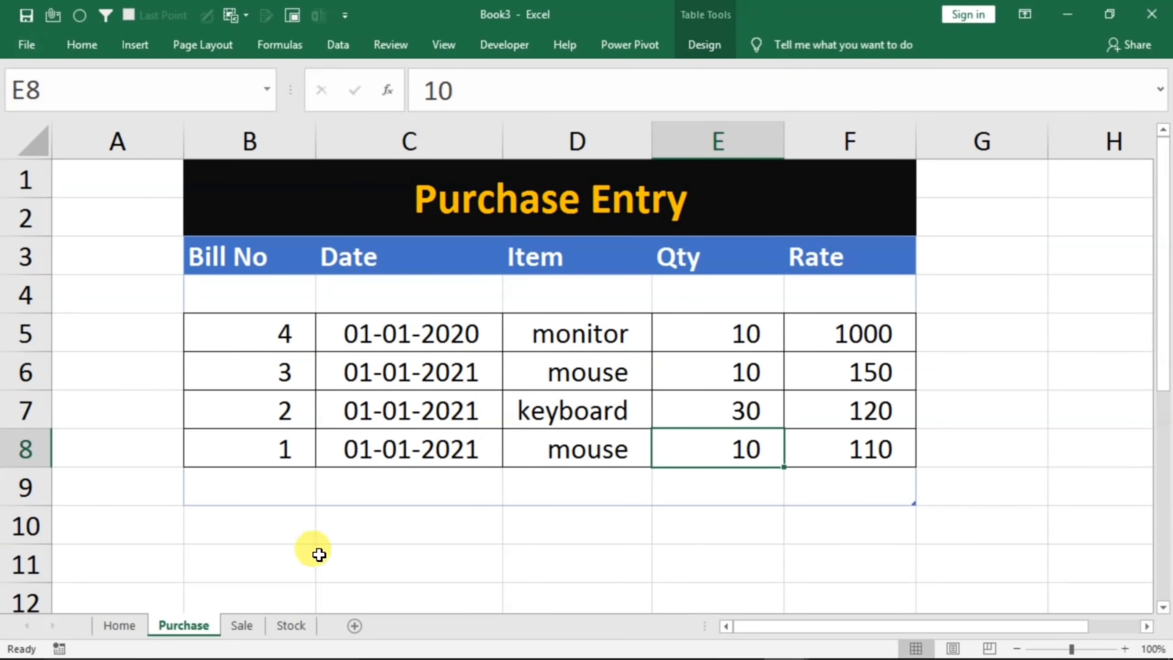
{"action": "left_click", "coordinate": [239, 626]}
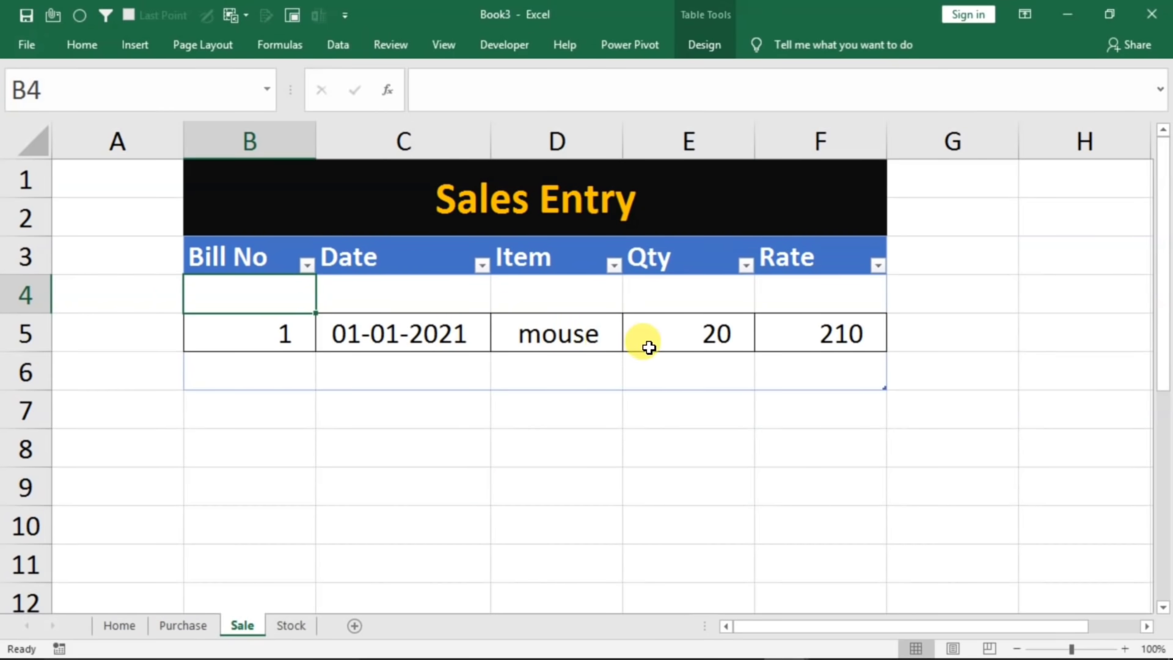
{"action": "left_click", "coordinate": [688, 334]}
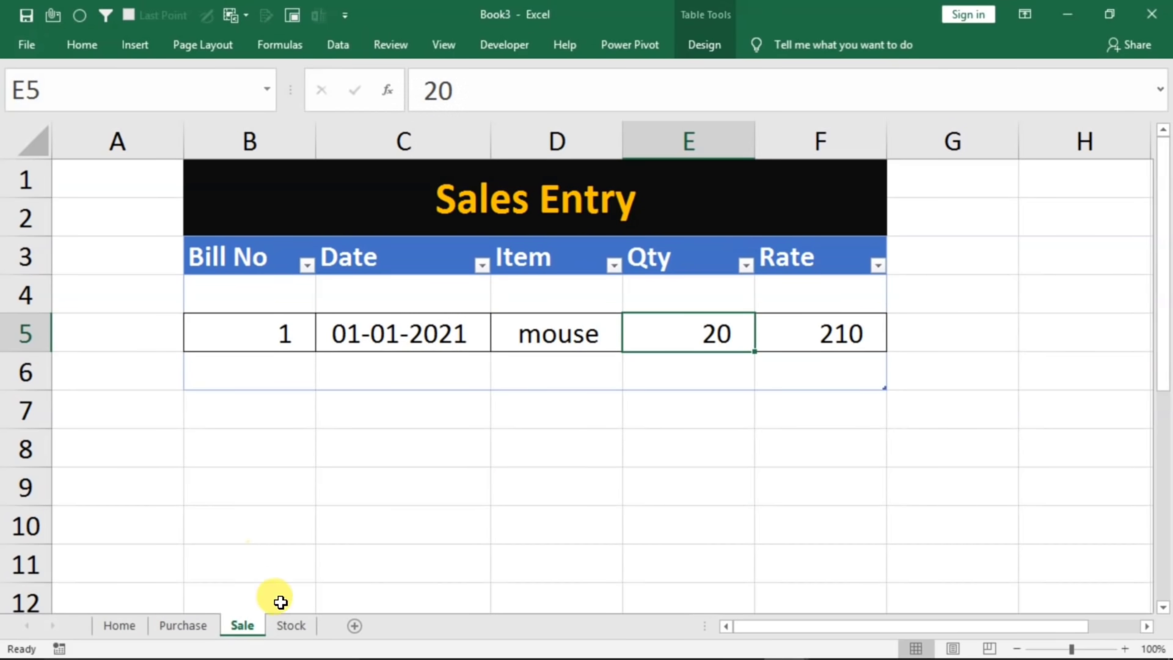
{"action": "left_click", "coordinate": [289, 625]}
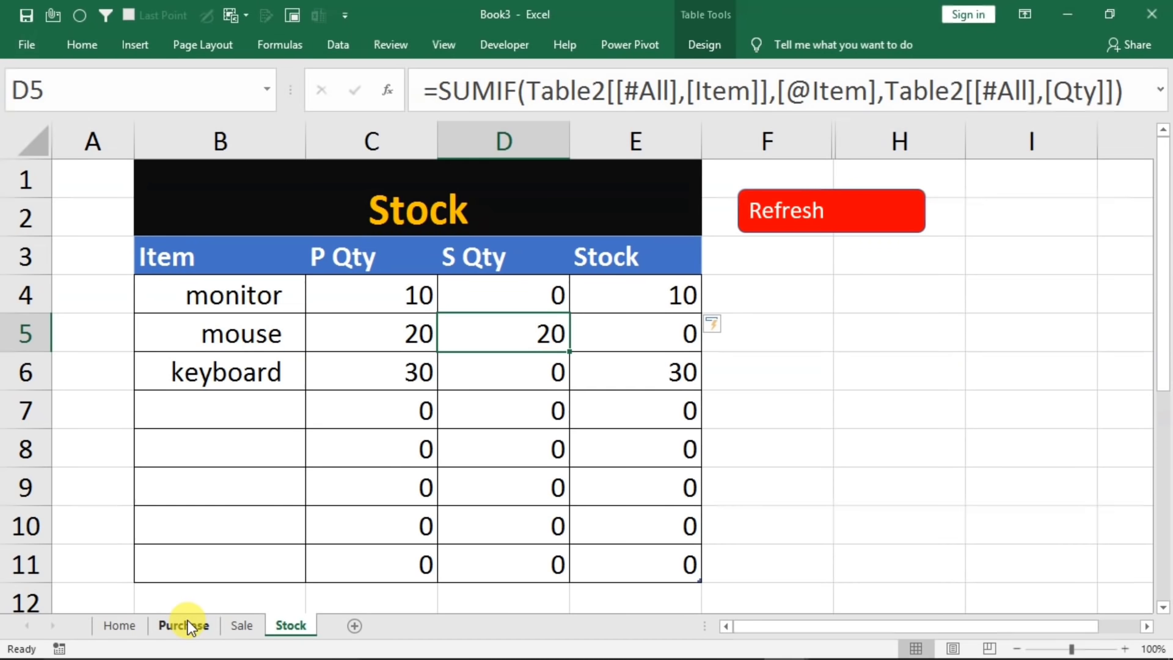
{"action": "left_click", "coordinate": [819, 233]}
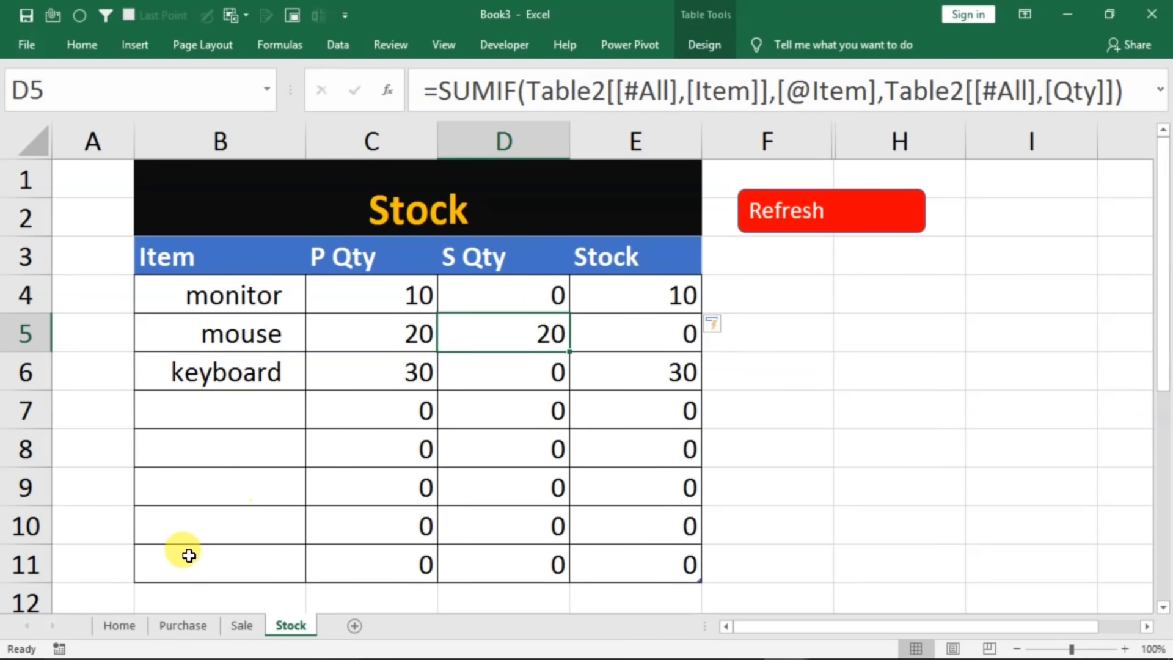
- Set the Entry Type in cell D2 of the Home sheet to purchase
{"action": "left_click", "coordinate": [118, 625]}
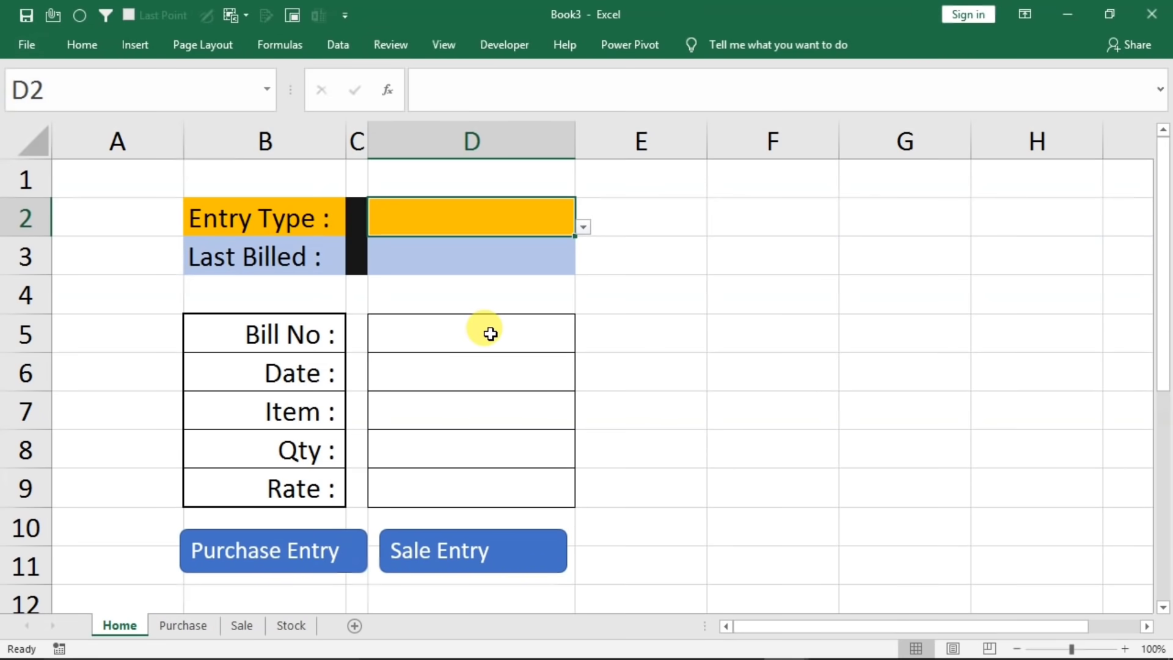
{"action": "left_click", "coordinate": [428, 261]}
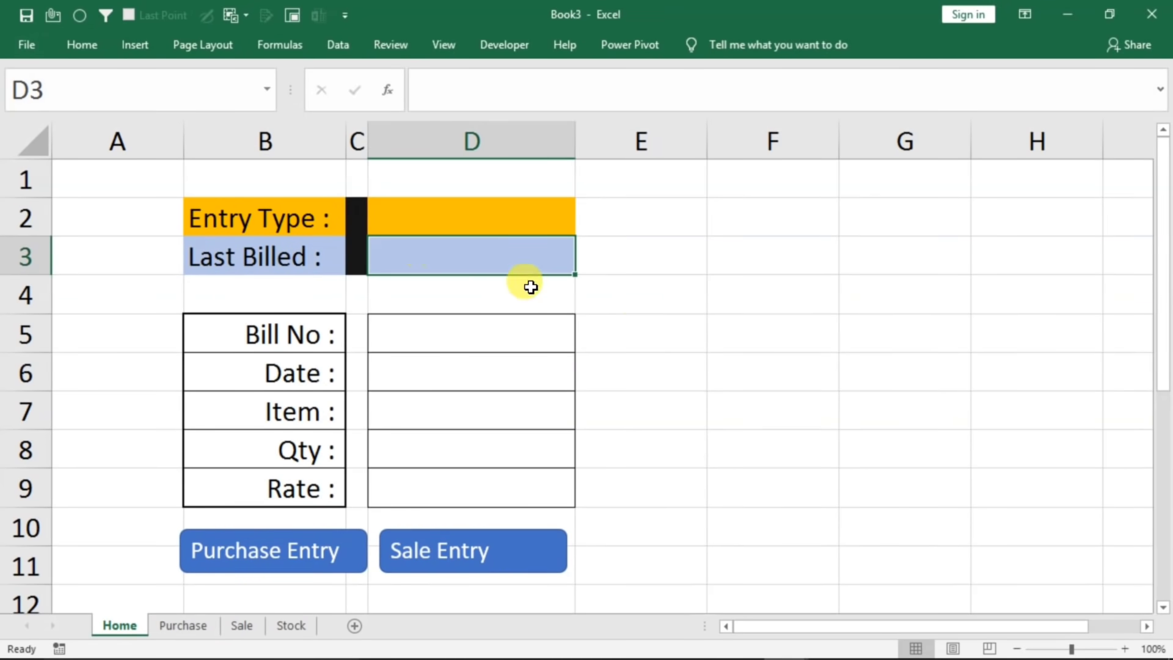
{"action": "left_click", "coordinate": [503, 231]}
{"action": "left_click", "coordinate": [584, 229]}
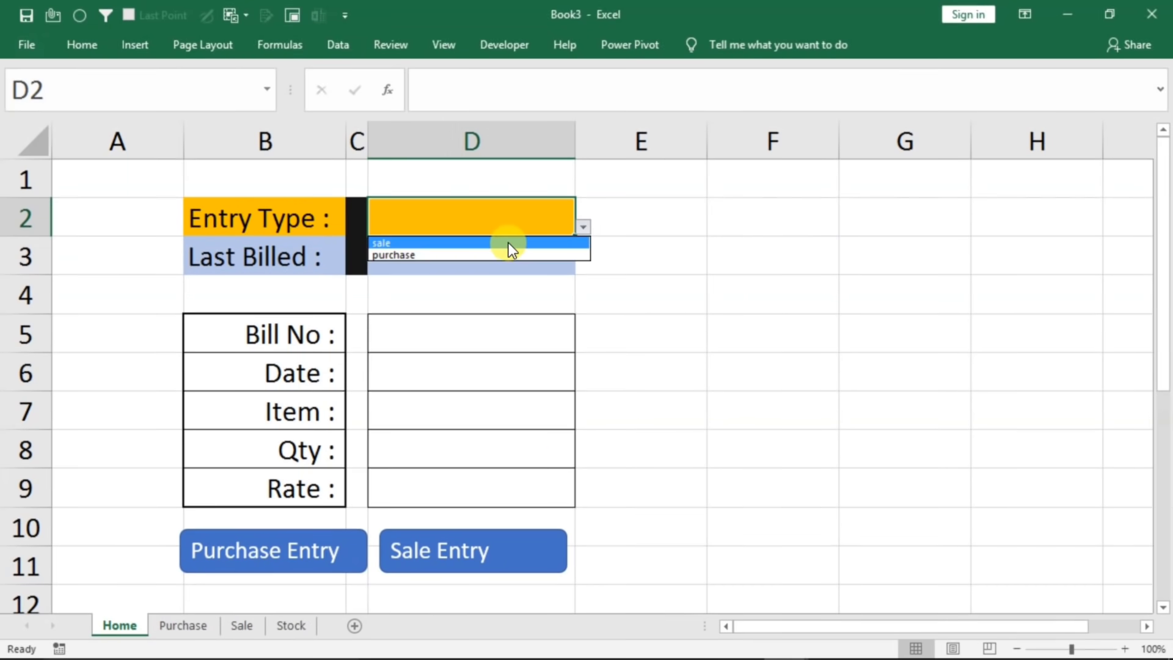
{"action": "left_click", "coordinate": [424, 254]}
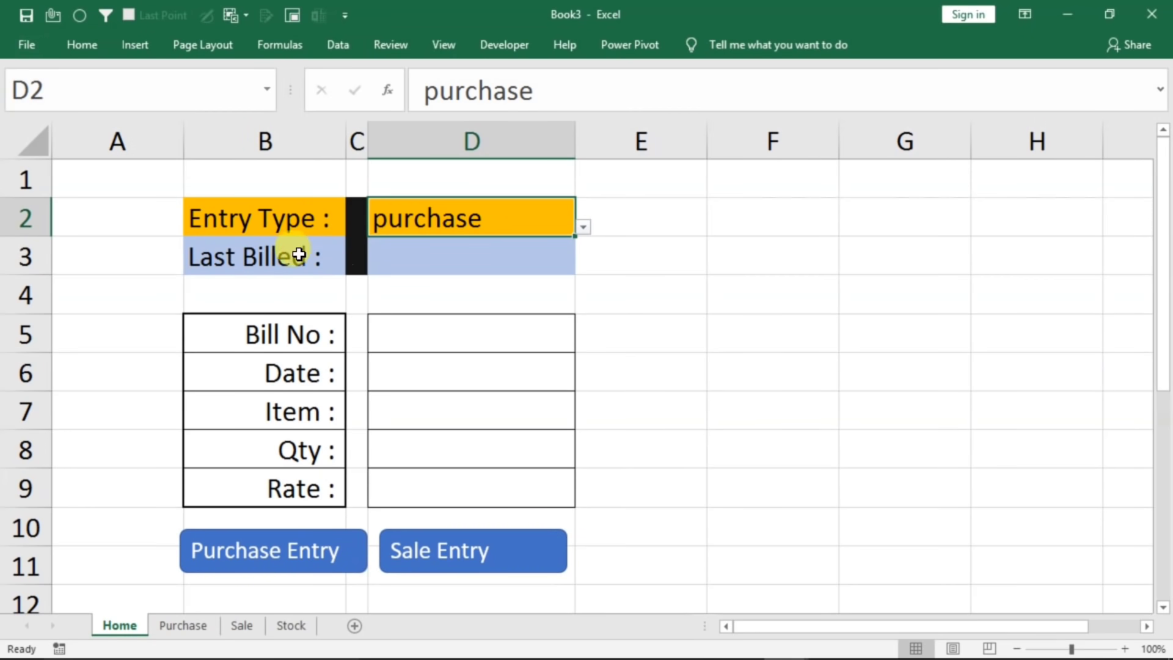
- Enter a MAX formula in the Last Billed cell D3 over the Purchase table's Bill No column
{"action": "left_click", "coordinate": [438, 264]}
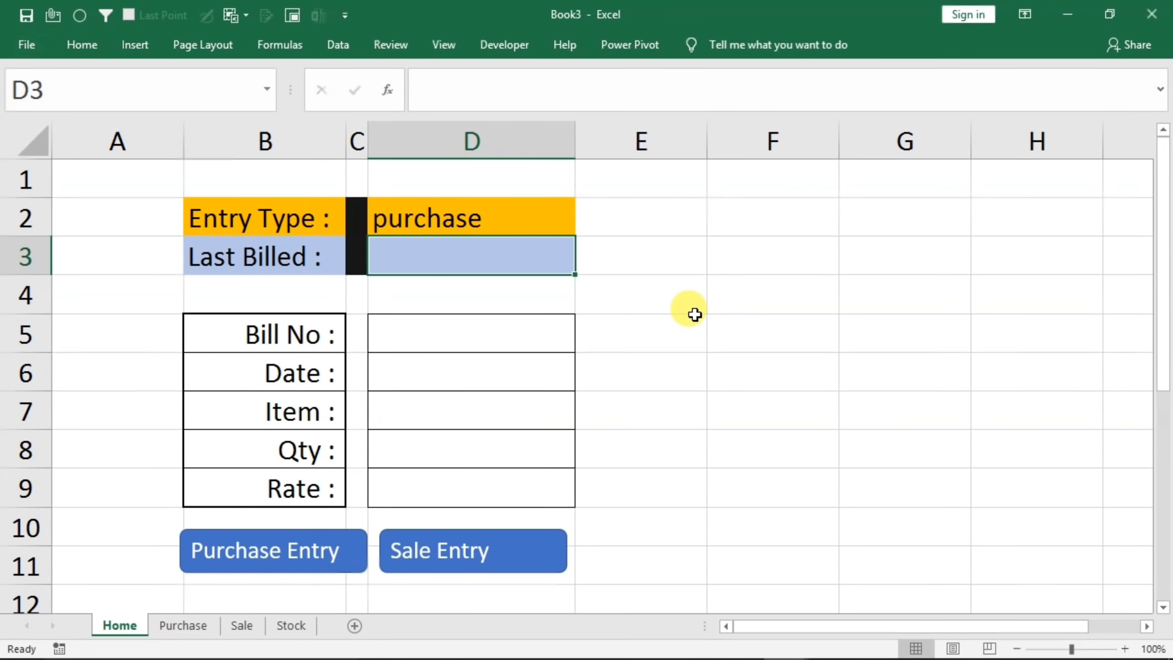
{"action": "type", "text": "=m"}
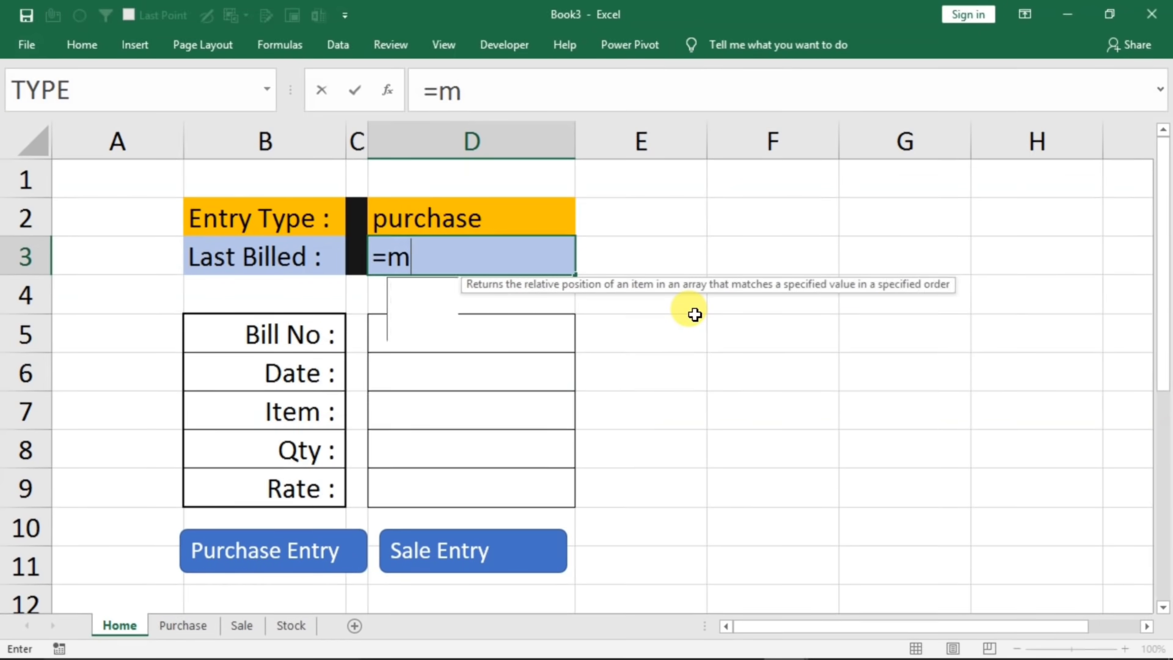
{"action": "type", "text": "ax("}
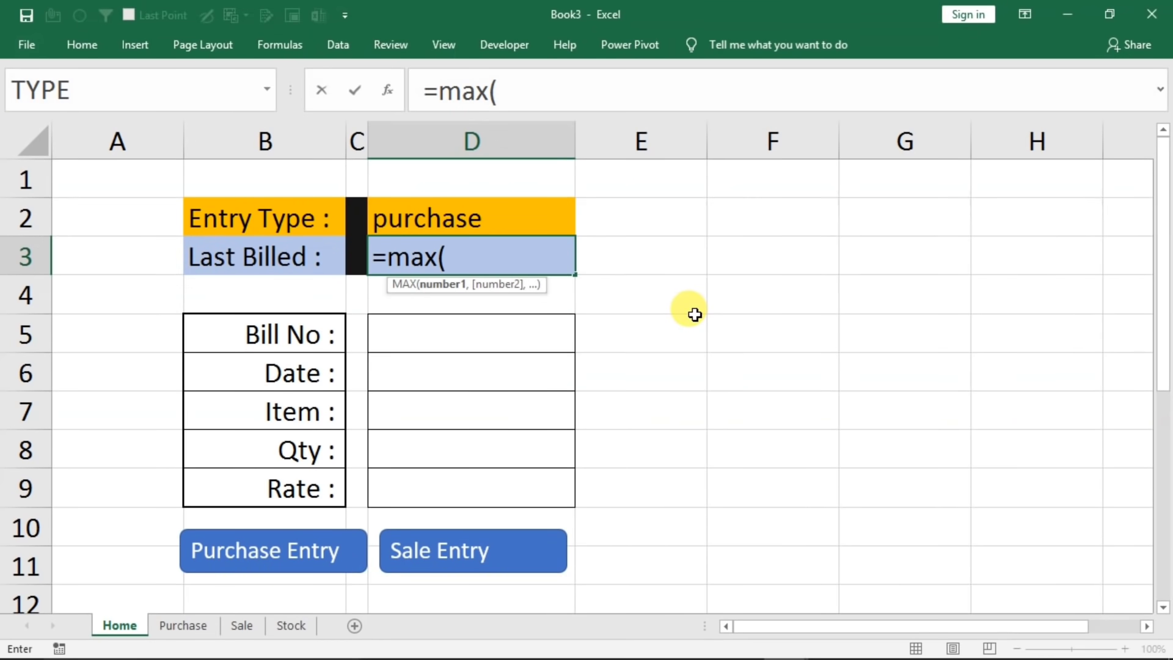
{"action": "left_click", "coordinate": [175, 621]}
{"action": "left_click", "coordinate": [234, 292]}
{"action": "left_click_drag", "start_coordinate": [235, 292], "coordinate": [233, 498]}
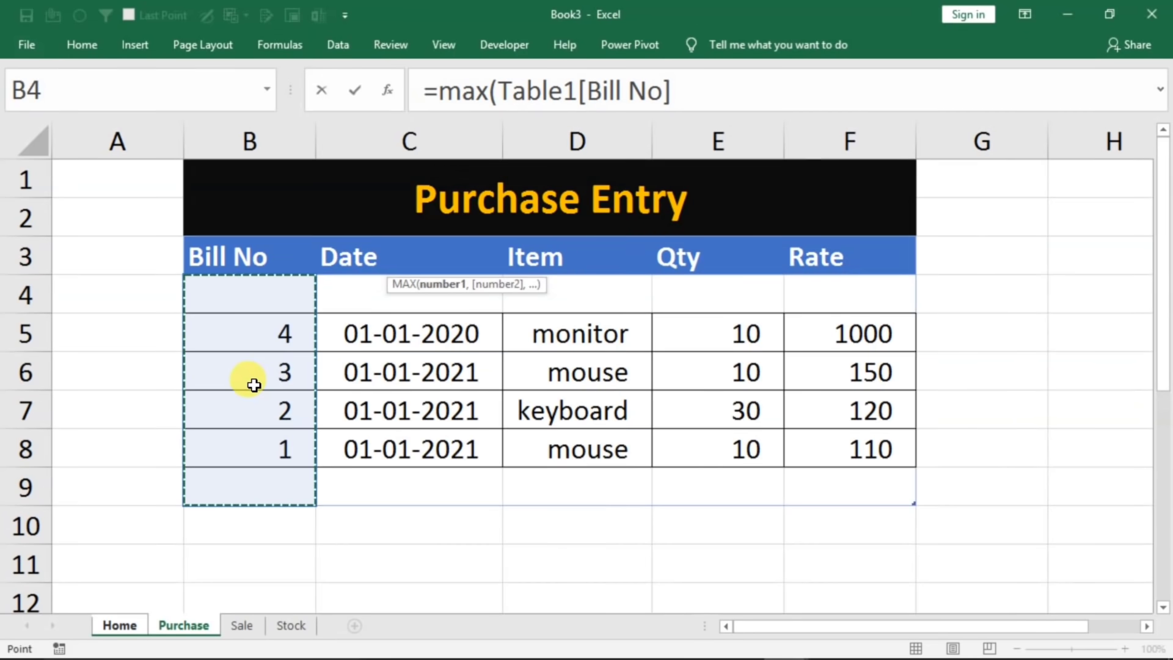
{"action": "key", "text": "Return"}
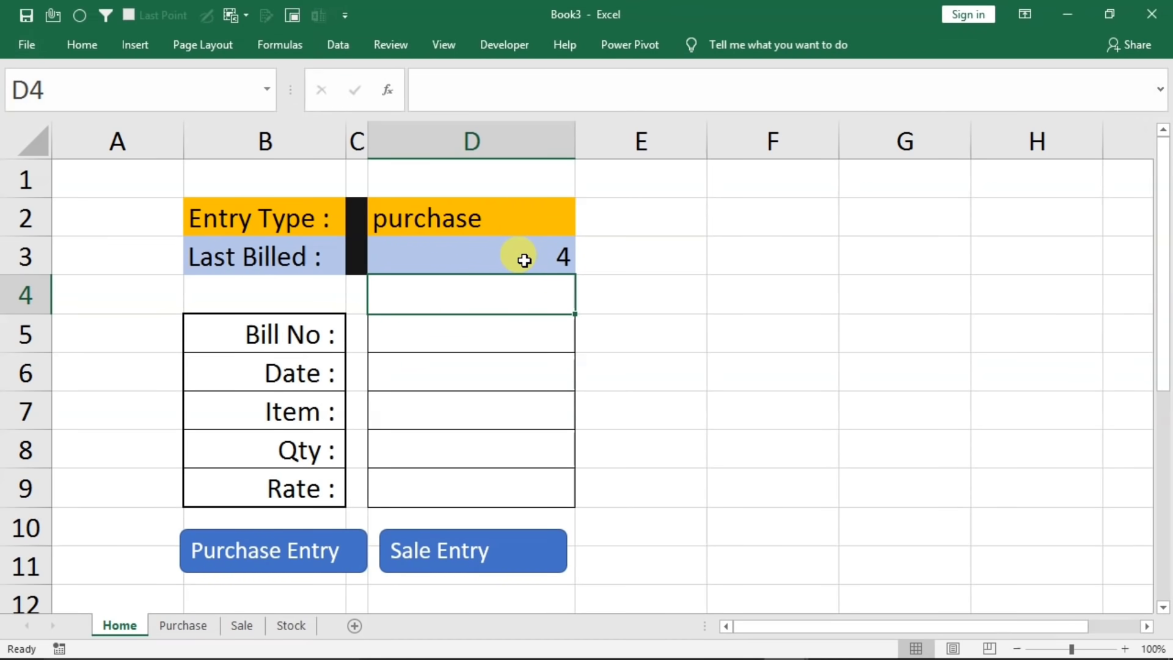
- Compare the Last Billed number on the Home sheet with the bill numbers on the Purchase sheet
{"action": "left_click", "coordinate": [177, 626]}
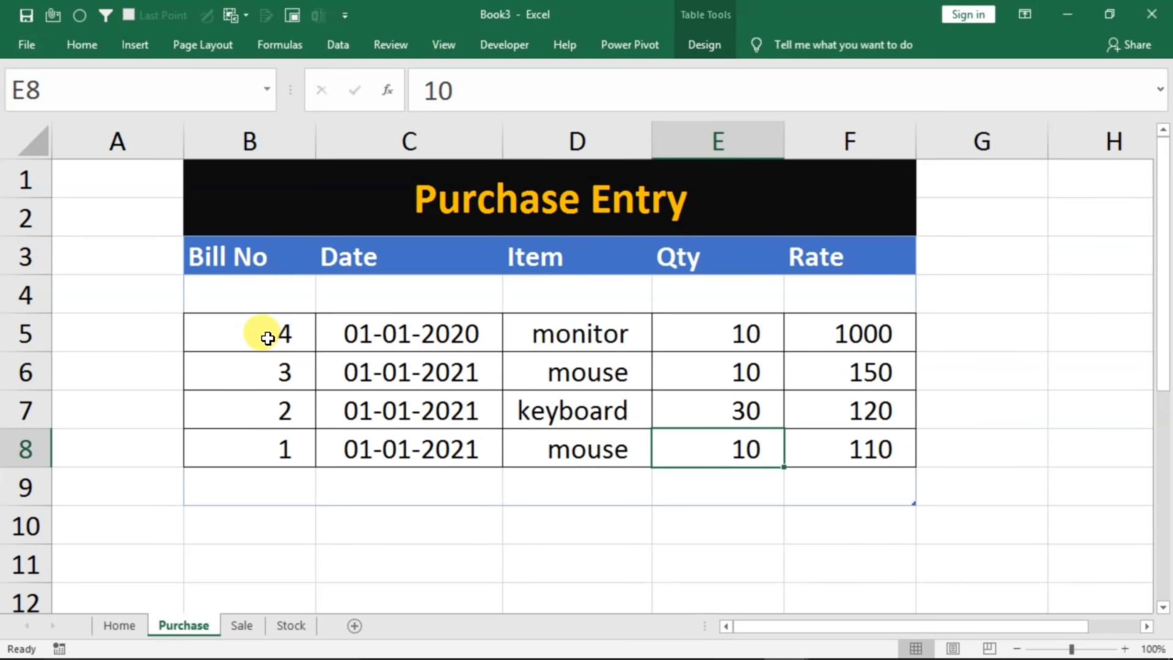
{"action": "left_click", "coordinate": [111, 627]}
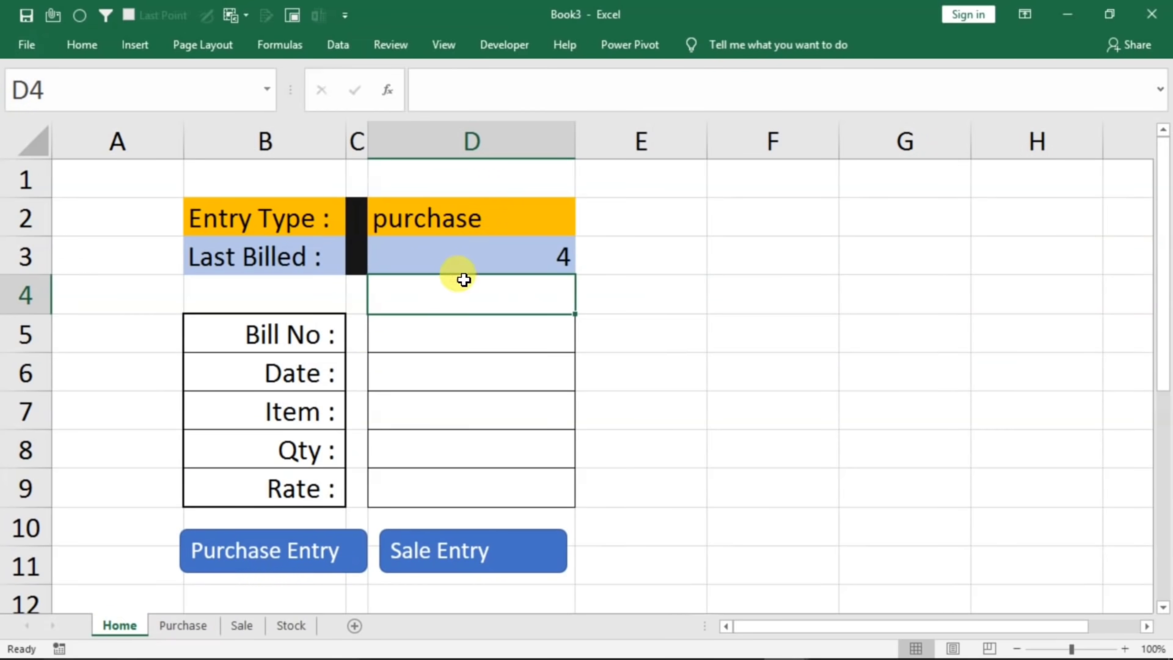
{"action": "left_click", "coordinate": [477, 259]}
- Switch the Entry Type to sale and back to purchase to test how Last Billed responds
{"action": "left_click", "coordinate": [532, 220]}
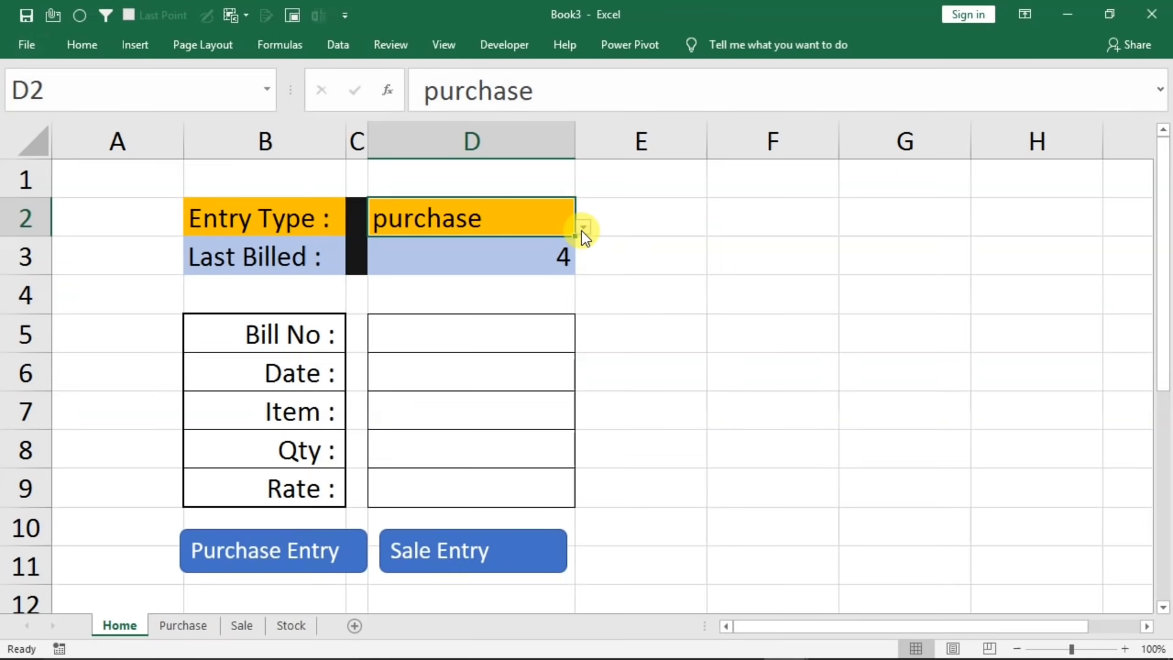
{"action": "left_click", "coordinate": [584, 227]}
{"action": "left_click", "coordinate": [431, 244]}
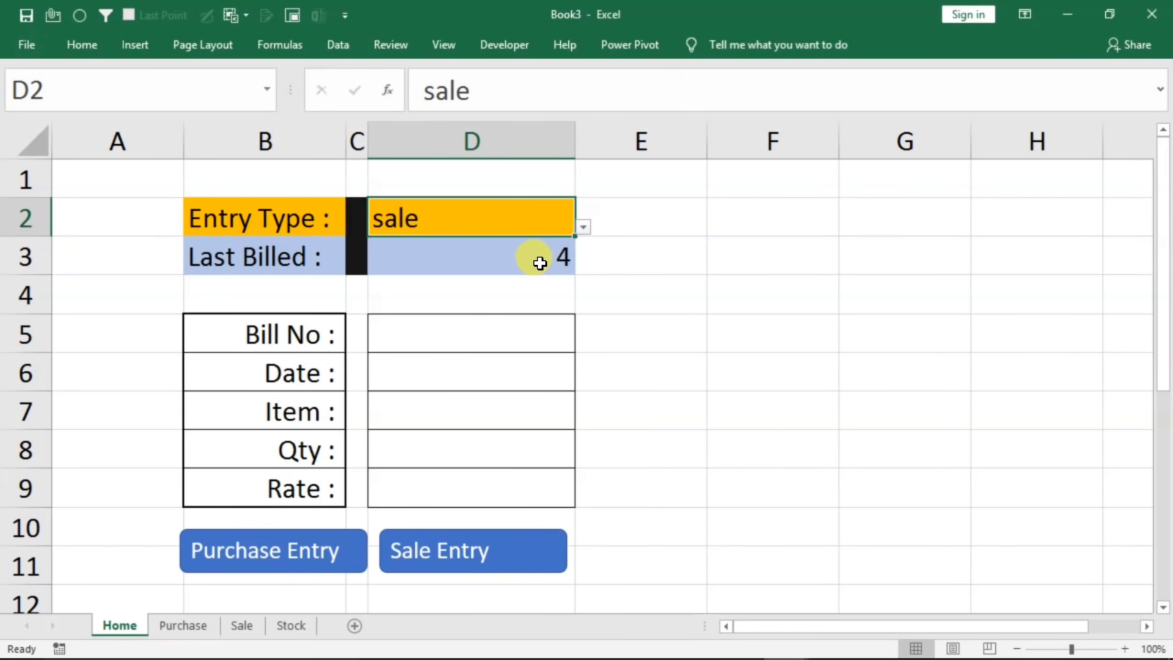
{"action": "left_click", "coordinate": [584, 227]}
{"action": "left_click", "coordinate": [493, 254]}
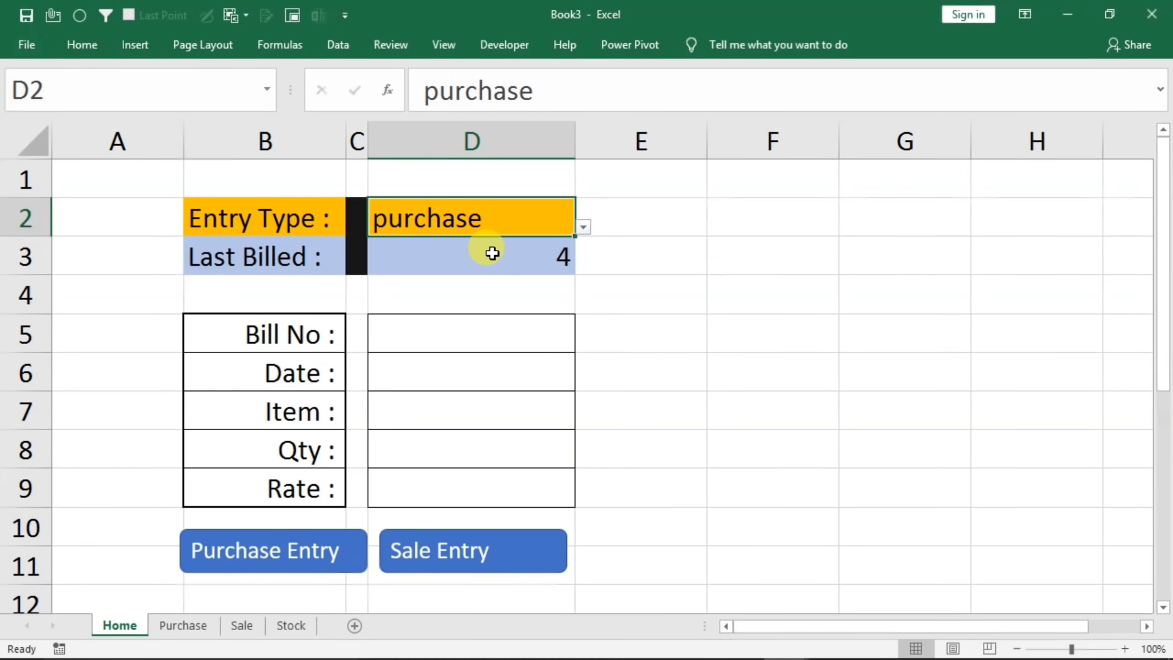
- Wrap the Last Billed formula in an IF that tests D2="purchase" and returns the existing MAX when true
{"action": "double_click", "coordinate": [453, 257]}
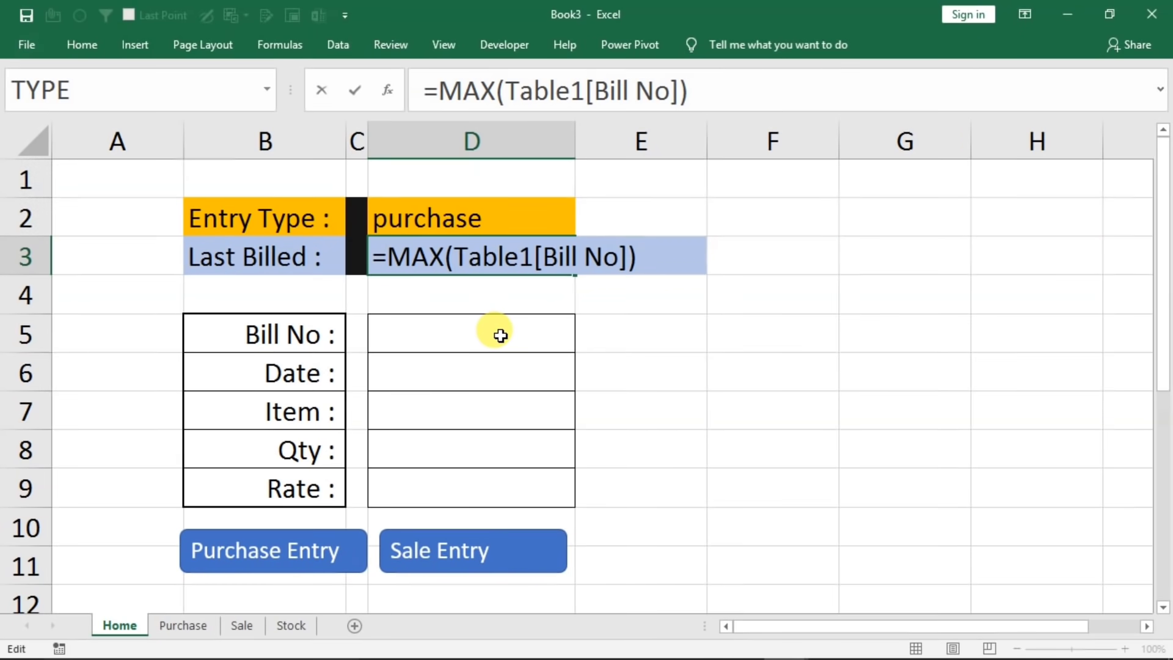
{"action": "key", "text": "Home"}
{"action": "key", "text": "Right"}
{"action": "type", "text": "if("}
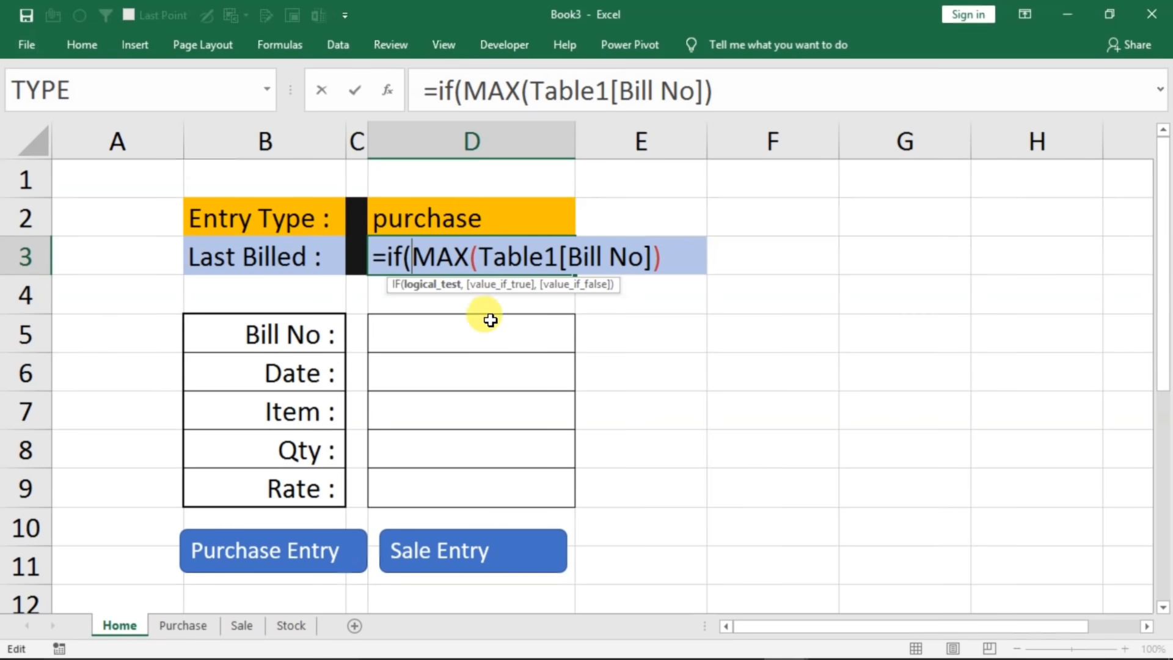
{"action": "left_click", "coordinate": [411, 224]}
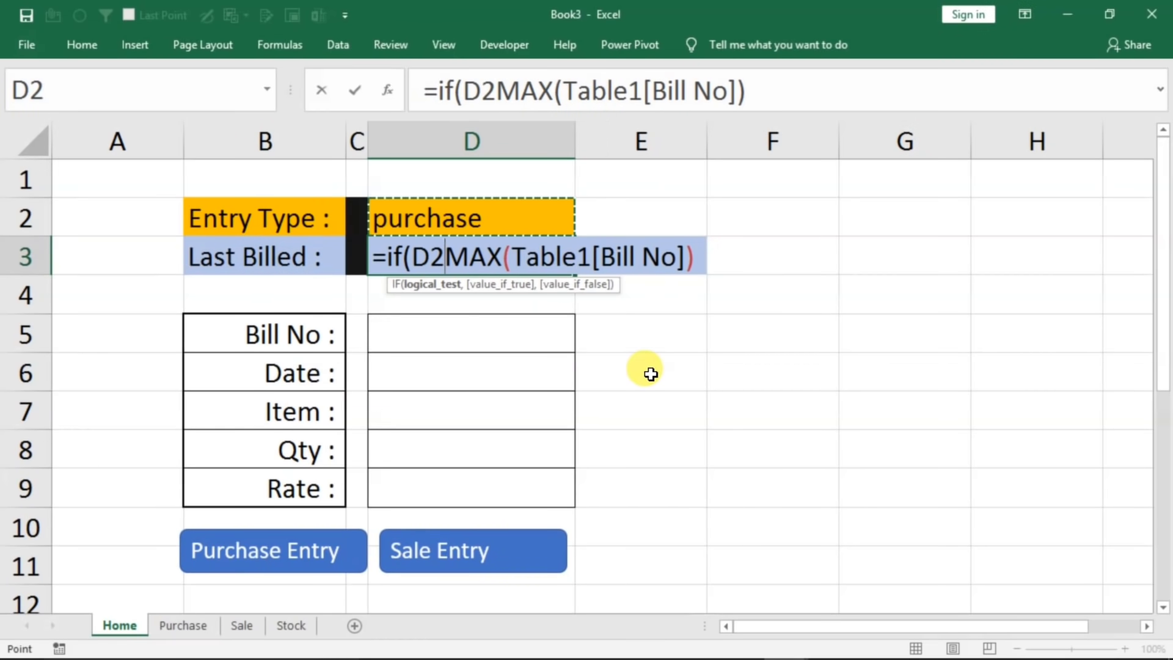
{"action": "type", "text": "=\"purchase\""}
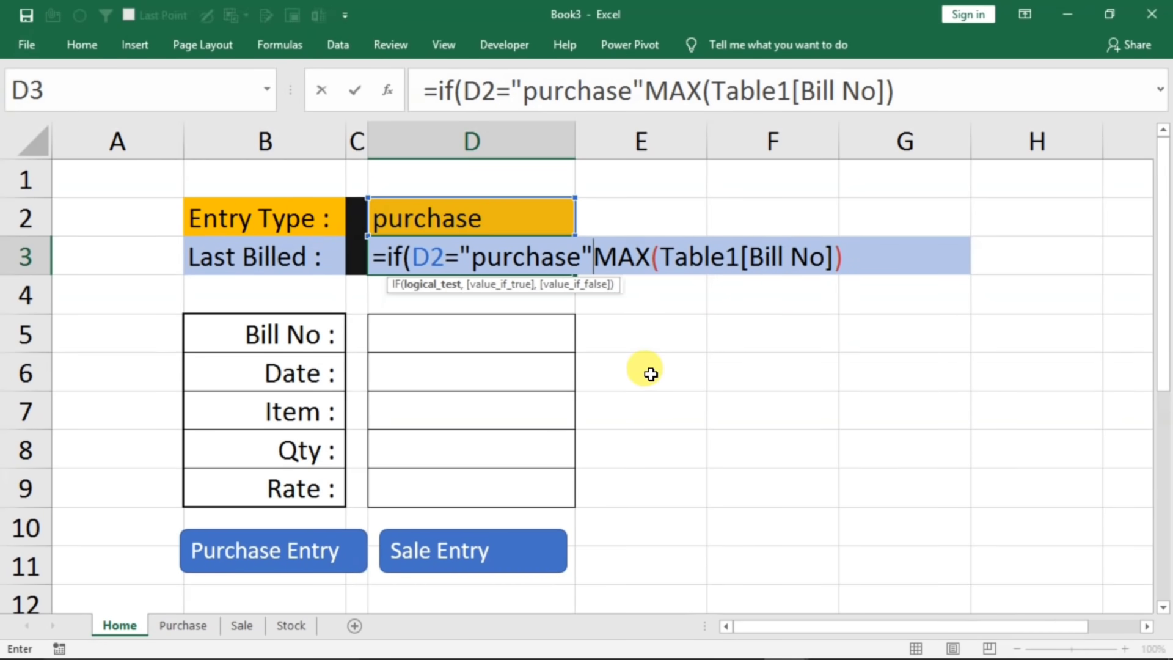
{"action": "type", "text": ","}
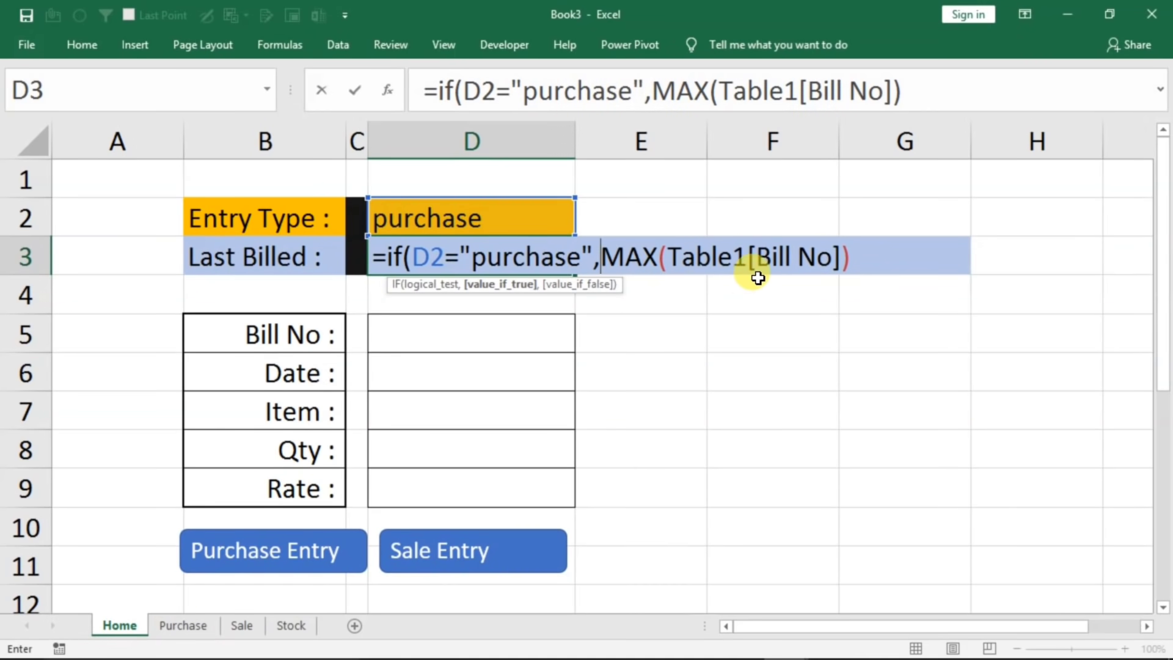
- Add the MAX of the Sale table's Bill No column as the IF formula's value if false
{"action": "left_click", "coordinate": [853, 256]}
{"action": "type", "text": ",ma"}
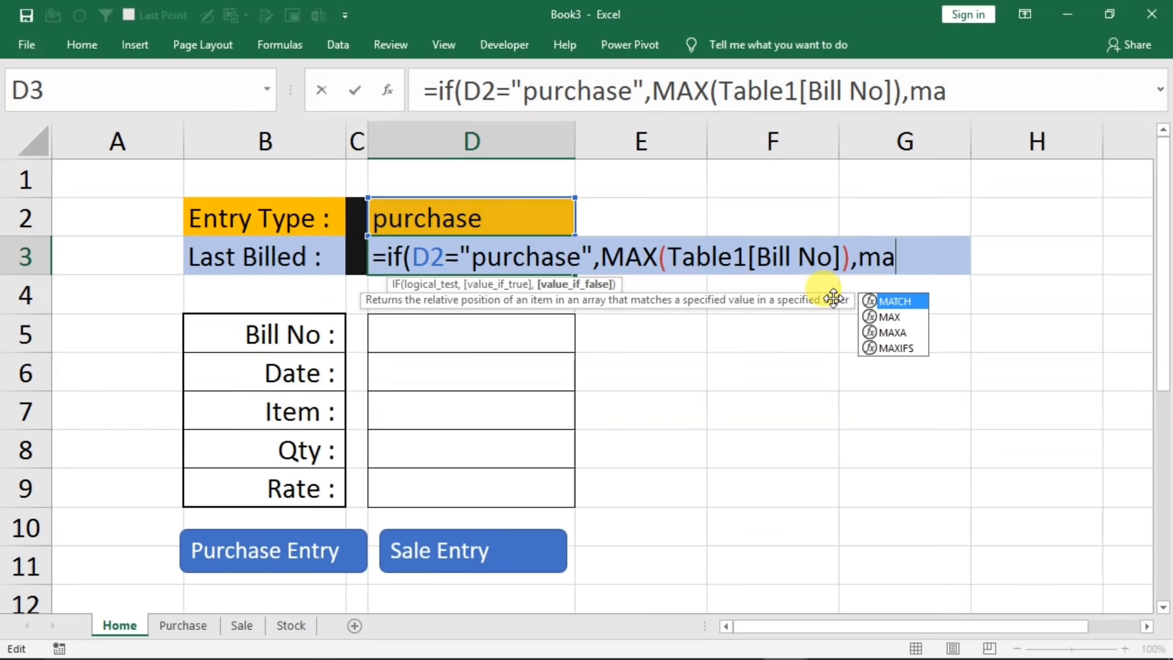
{"action": "type", "text": "x("}
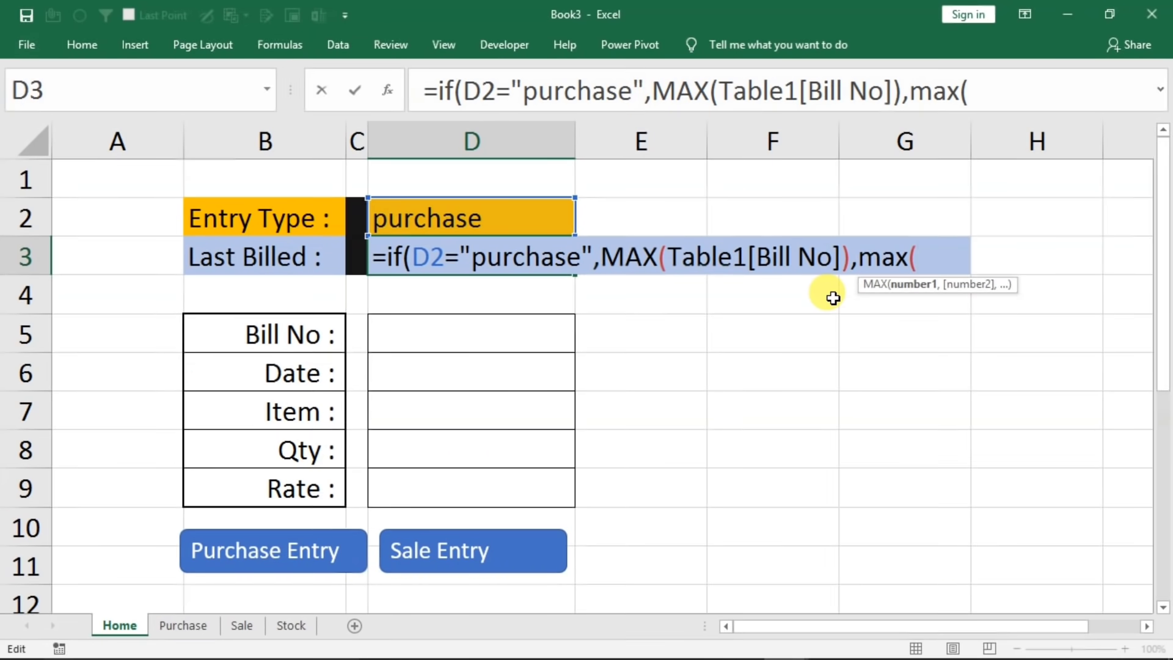
{"action": "left_click", "coordinate": [236, 625]}
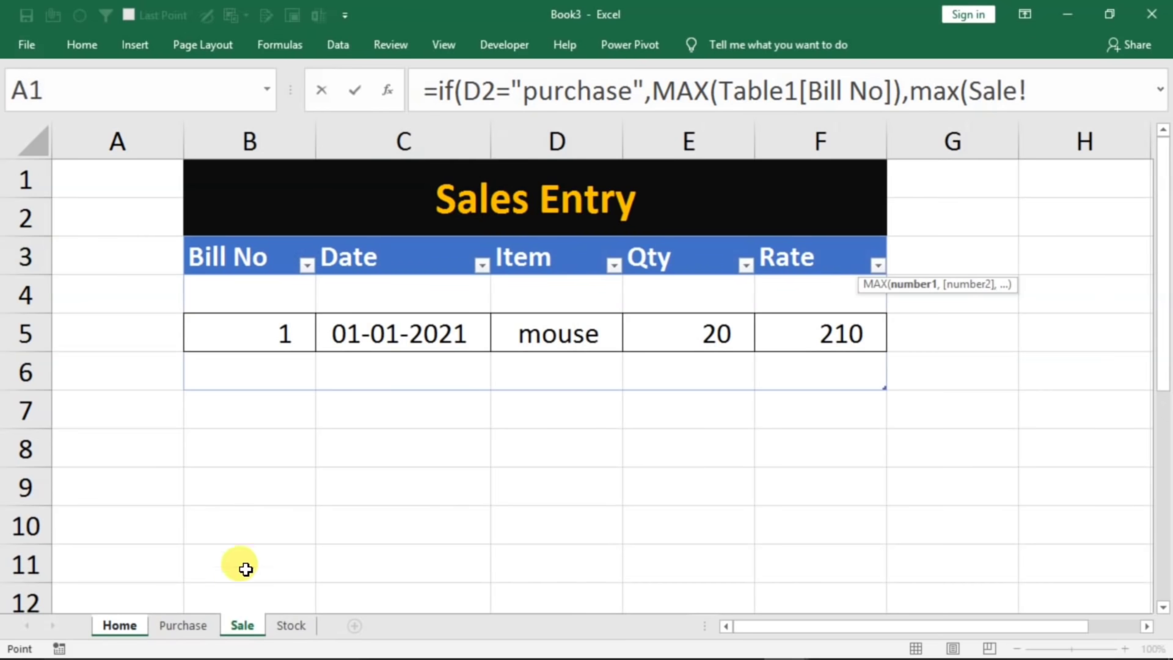
{"action": "left_click", "coordinate": [266, 286]}
{"action": "left_click_drag", "start_coordinate": [261, 321], "coordinate": [252, 364]}
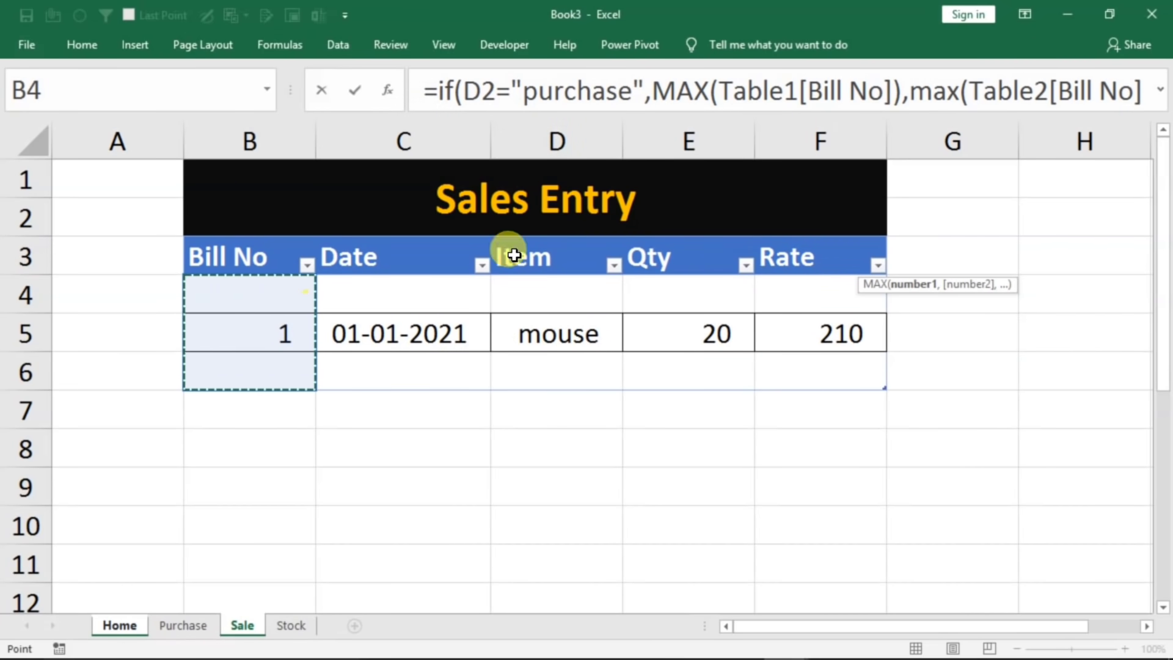
- Enlarge the formula bar, then close both brackets of the Last Billed formula and enter it
{"action": "left_click", "coordinate": [866, 93]}
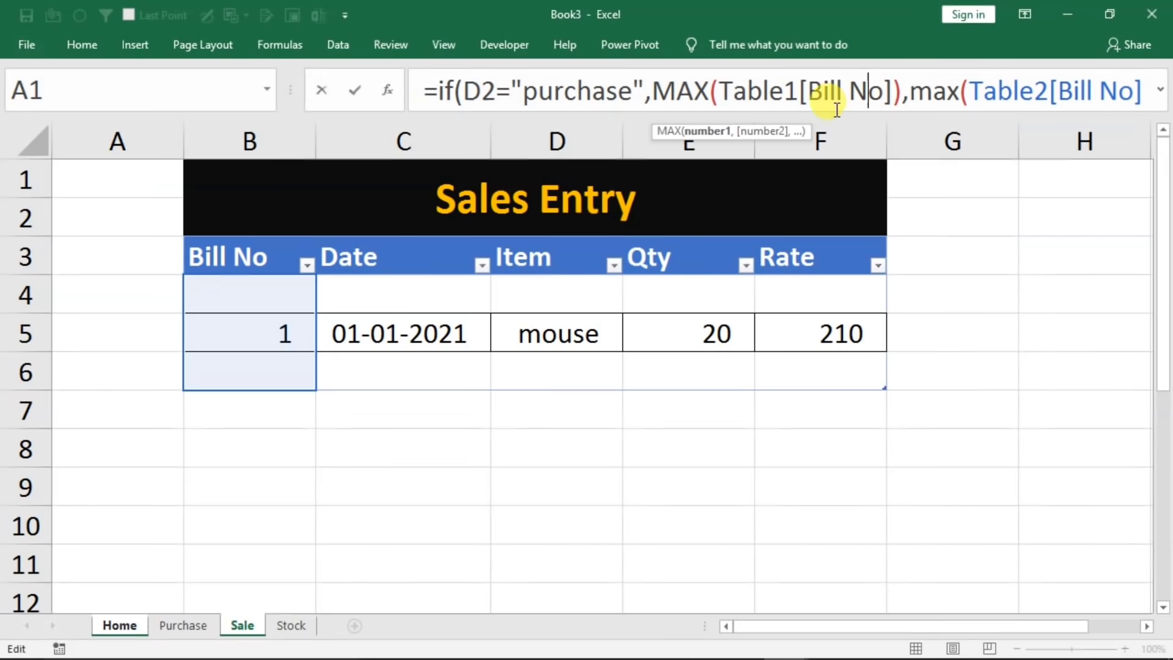
{"action": "left_click", "coordinate": [746, 102]}
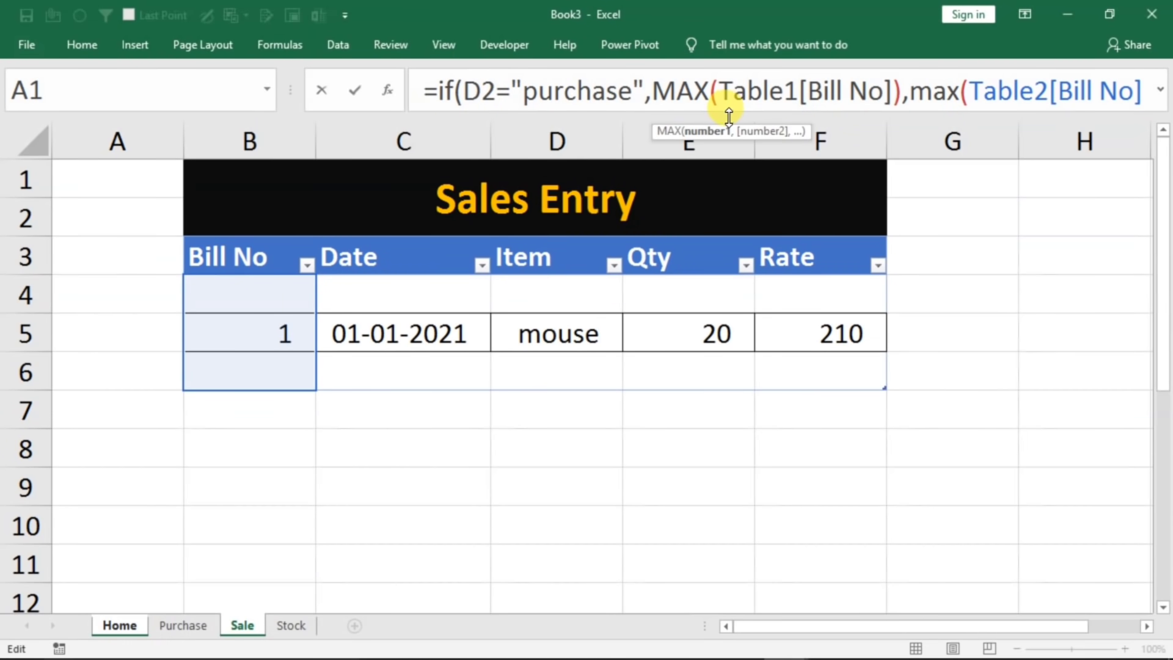
{"action": "left_click_drag", "start_coordinate": [727, 114], "coordinate": [723, 165]}
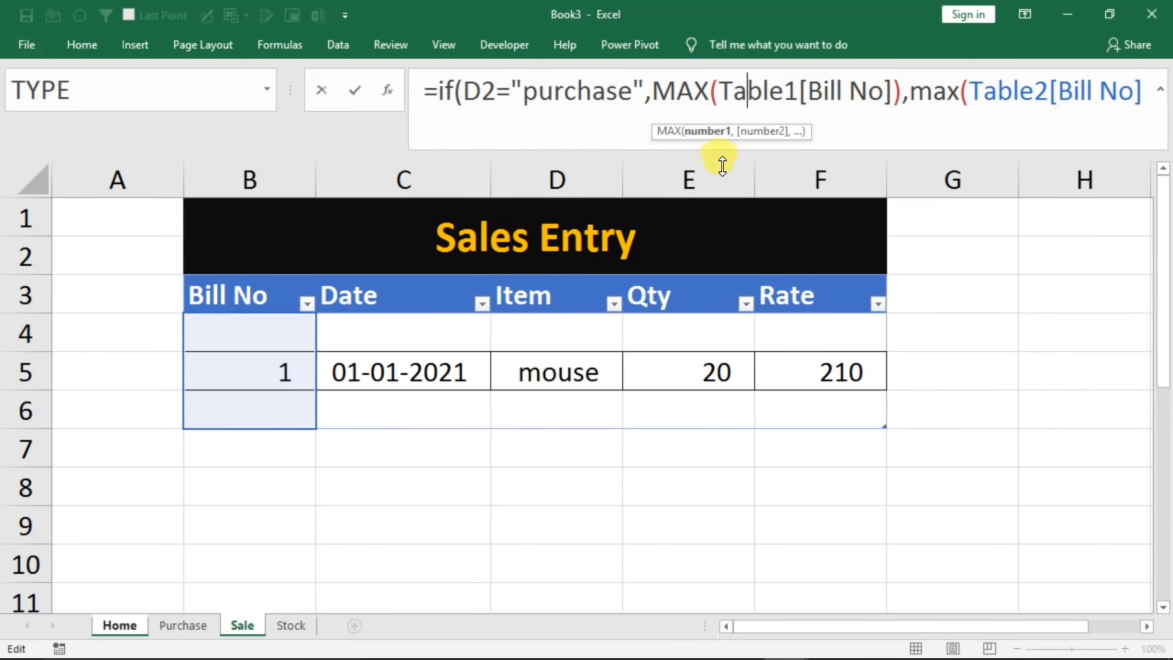
{"action": "left_click", "coordinate": [1138, 97]}
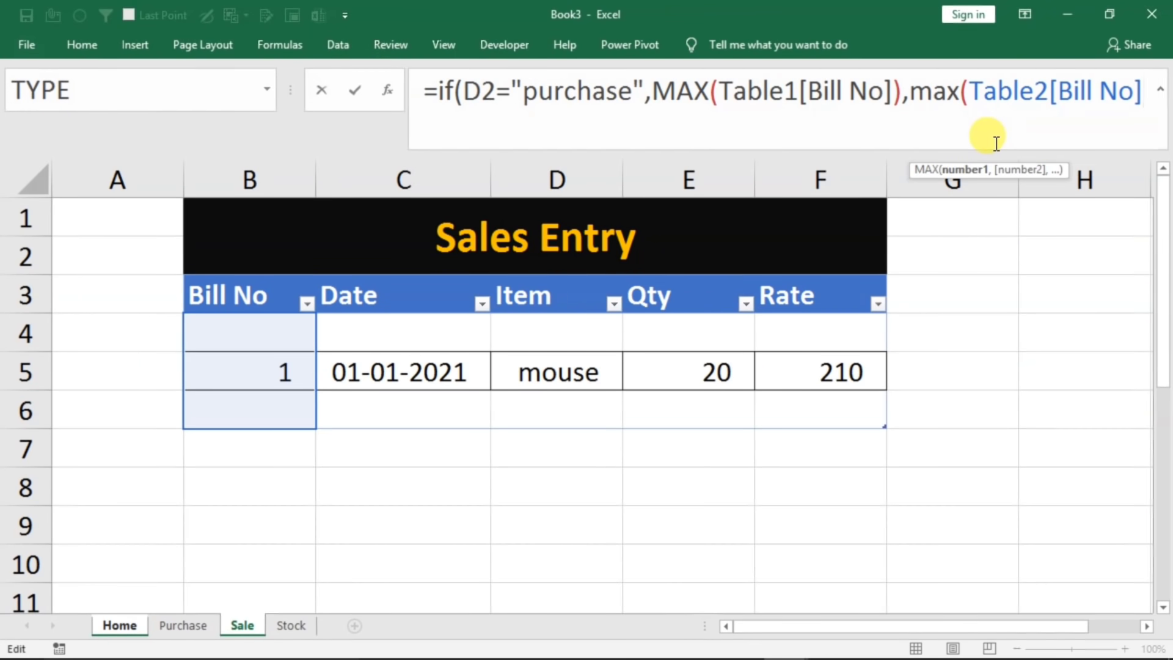
{"action": "type", "text": "))"}
{"action": "key", "text": "Return"}
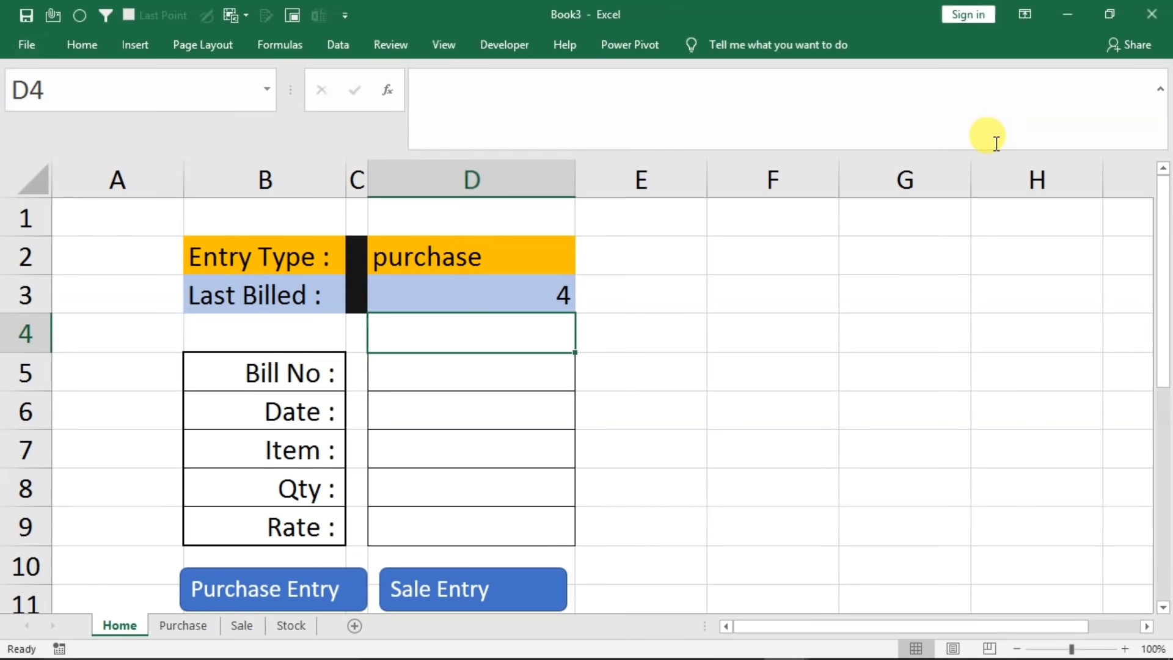
- Switch the Entry Type on the Home form to sale and check Last Billed against the bills on the Sale sheet
{"action": "left_click", "coordinate": [540, 243]}
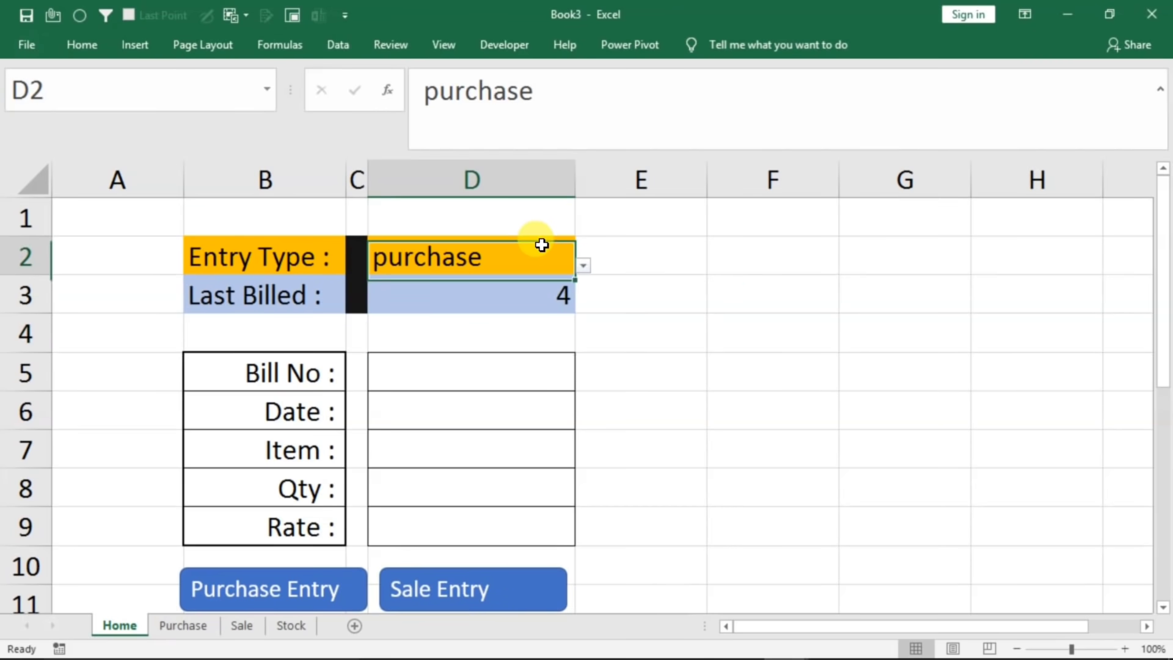
{"action": "left_click", "coordinate": [580, 267]}
{"action": "left_click", "coordinate": [523, 282]}
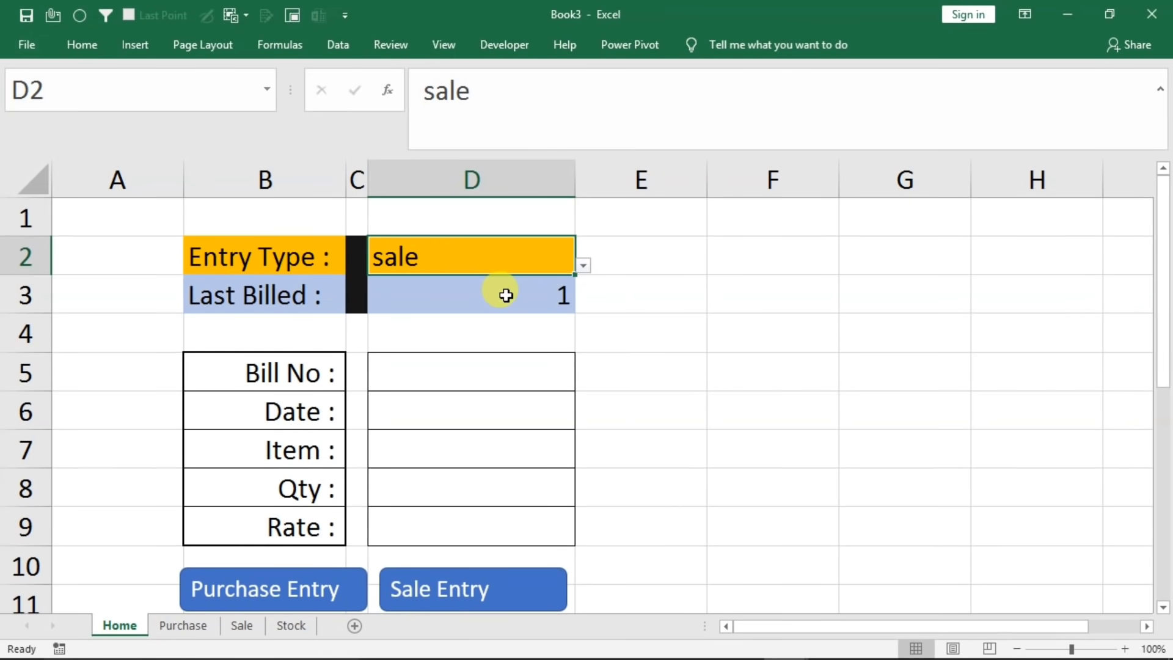
{"action": "left_click", "coordinate": [237, 625]}
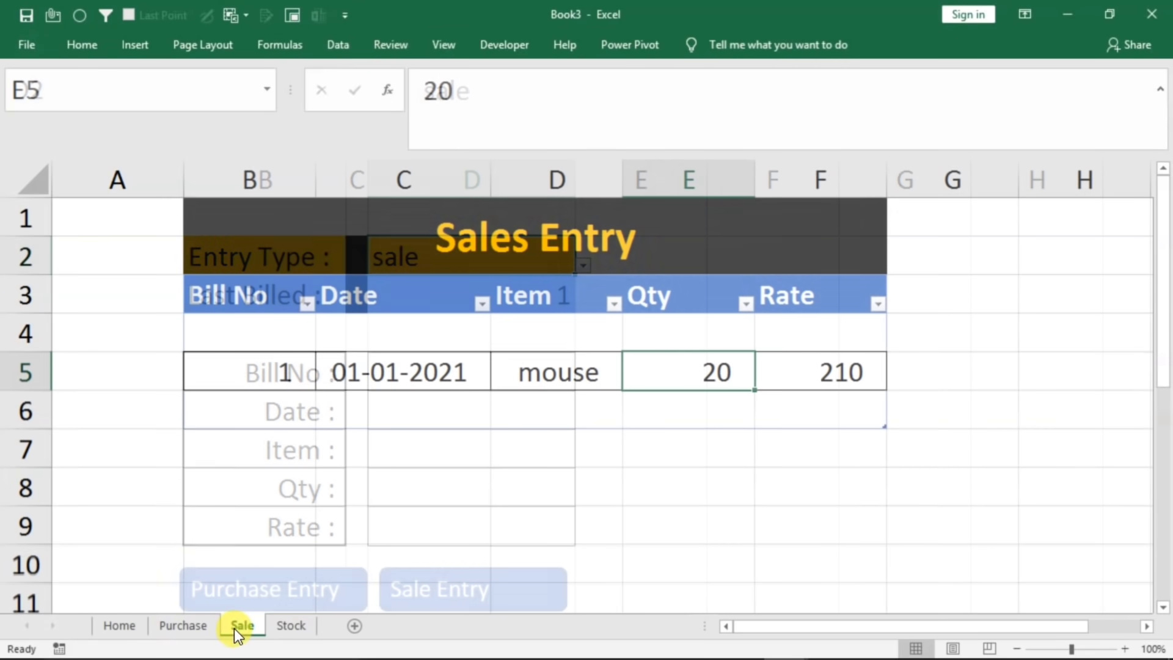
{"action": "left_click", "coordinate": [121, 629]}
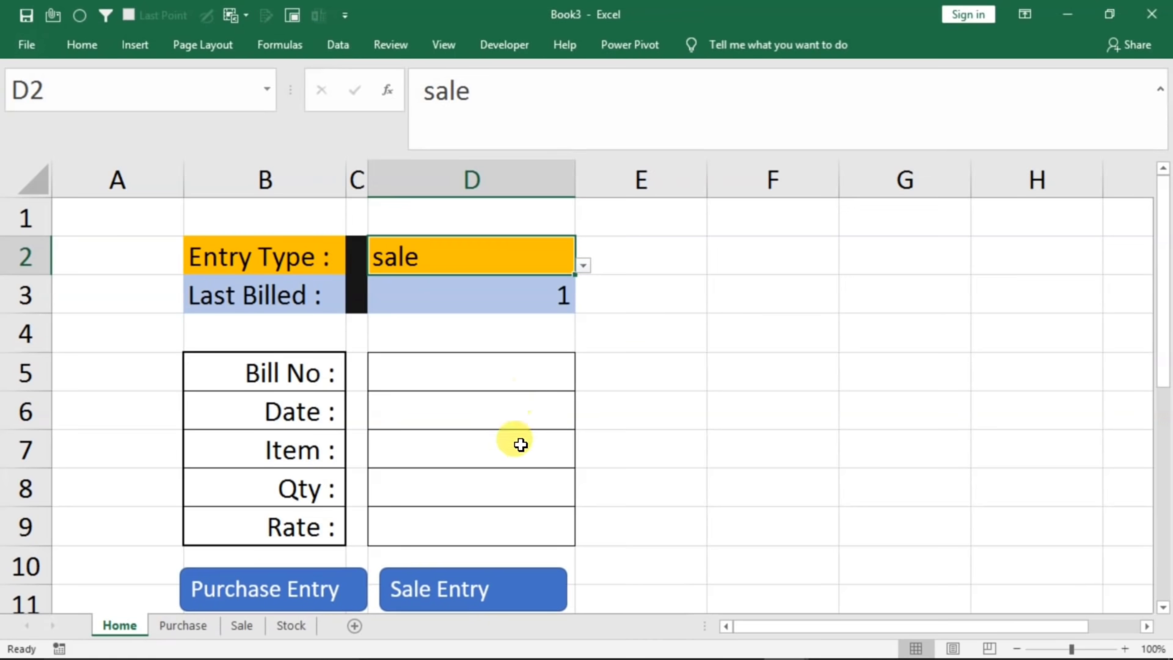
- Fill the Home form with Bill No 2, Date 1/1/2020, Item mouse and Qty 60
{"action": "left_click", "coordinate": [490, 380]}
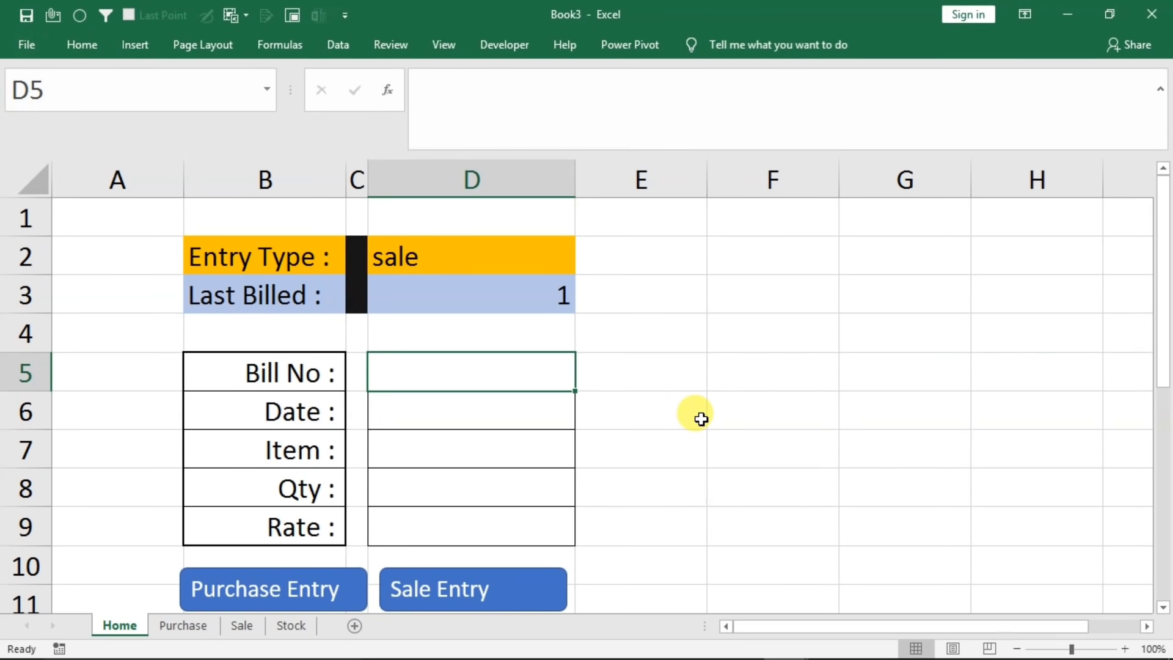
{"action": "type", "text": "2"}
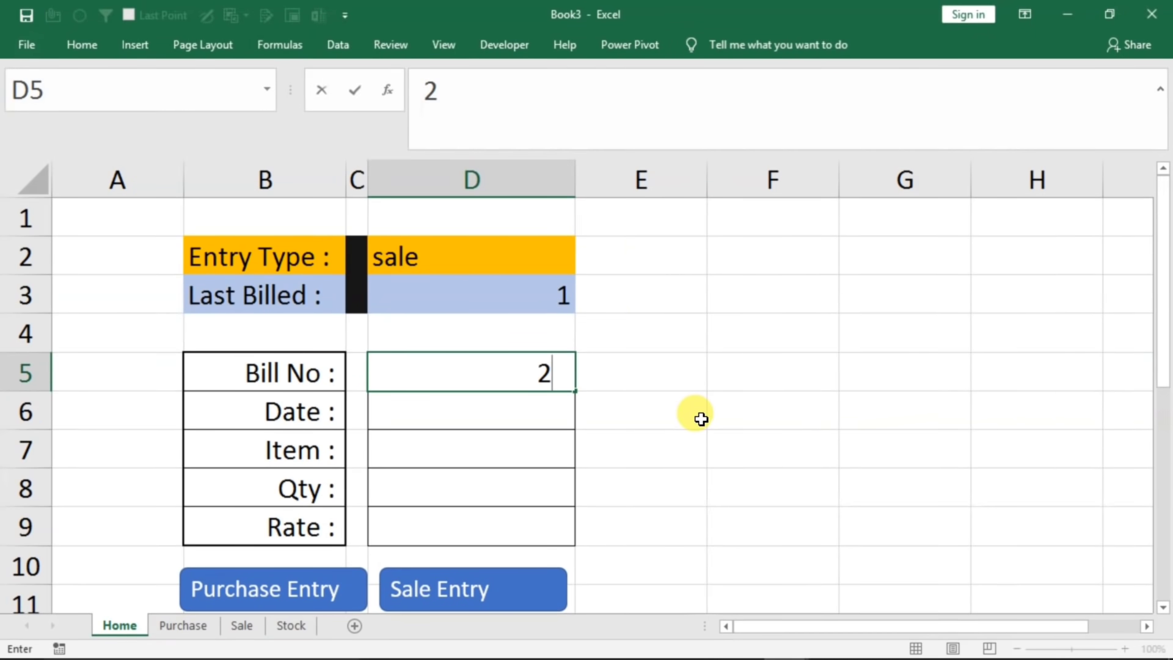
{"action": "key", "text": "Return"}
{"action": "type", "text": "1/1/2020"}
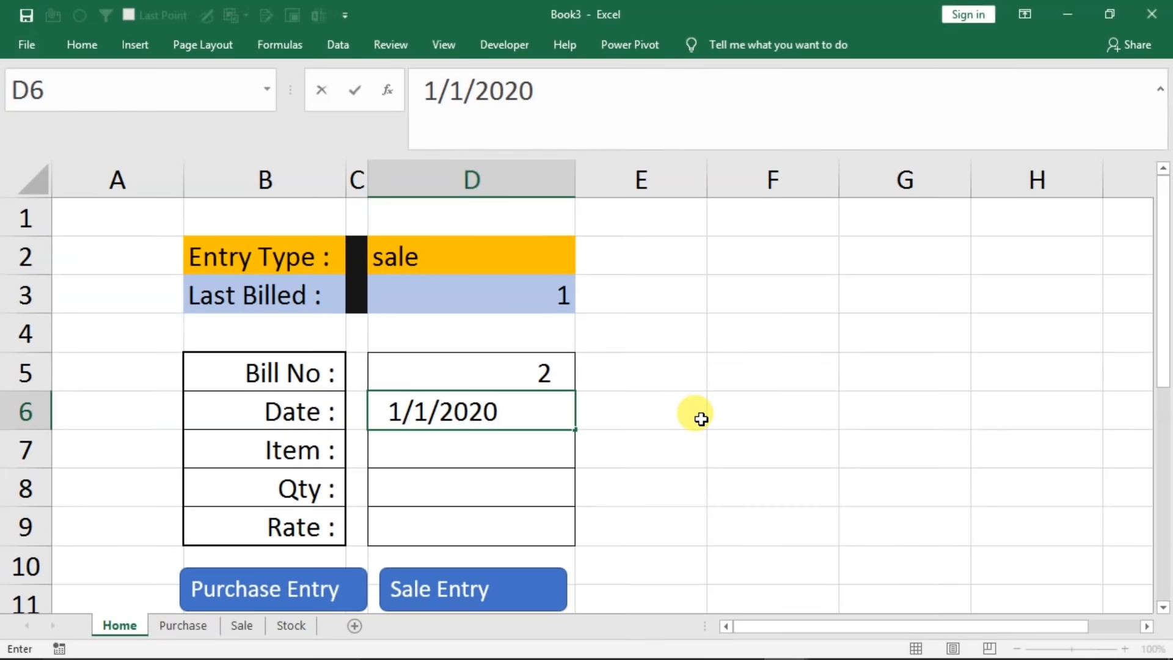
{"action": "key", "text": "Return"}
{"action": "type", "text": "mouse"}
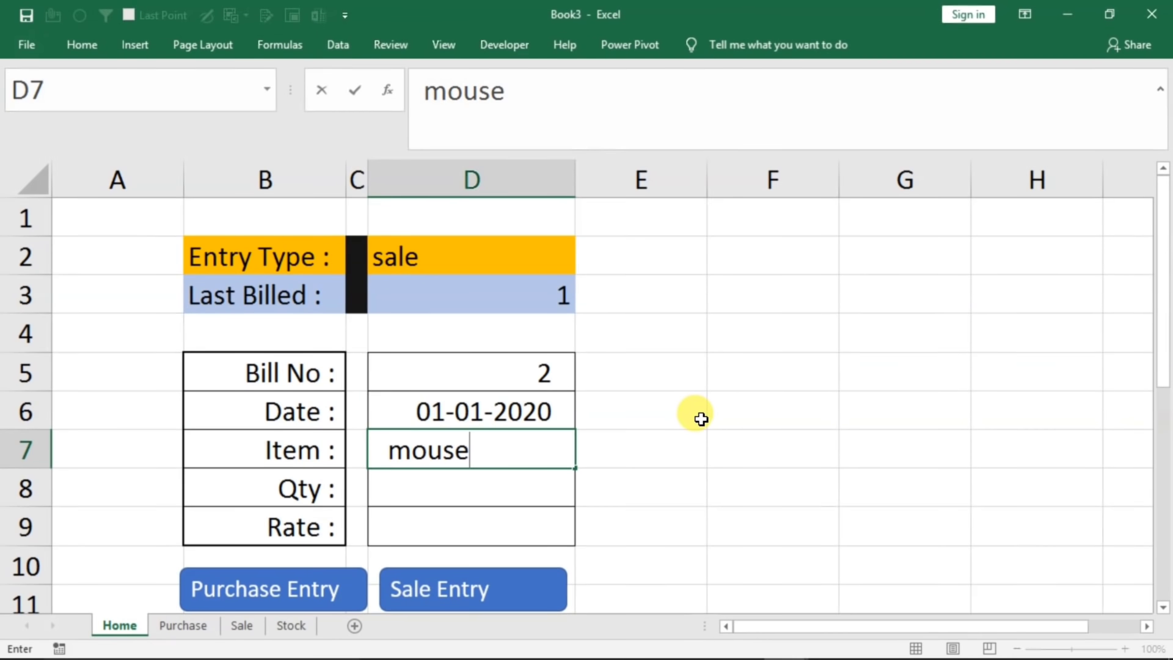
{"action": "key", "text": "Return"}
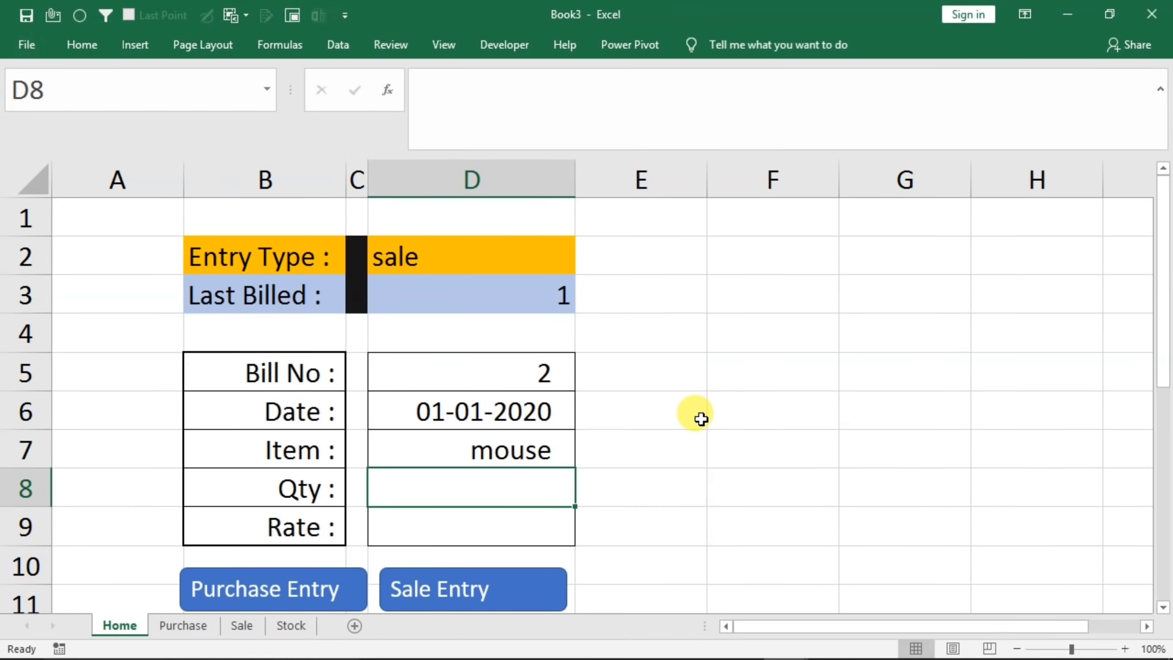
{"action": "type", "text": "60"}
{"action": "key", "text": "Return"}
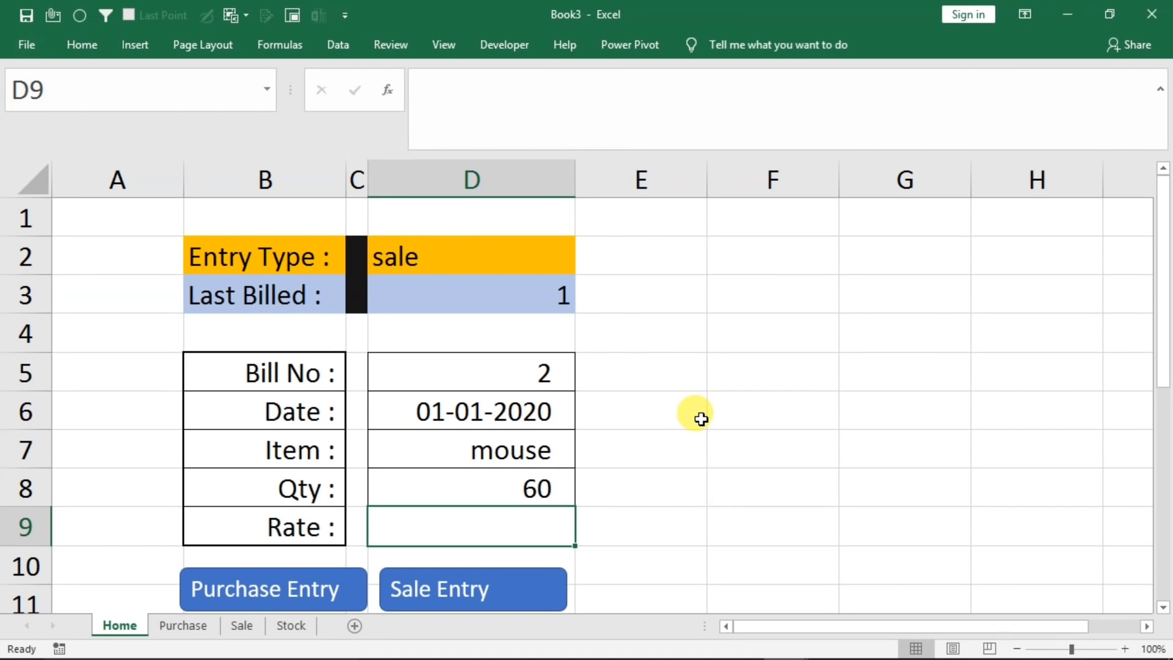
- Compare the quantity entered on the Home form with the mouse's available stock on the Stock sheet
{"action": "left_click", "coordinate": [290, 626]}
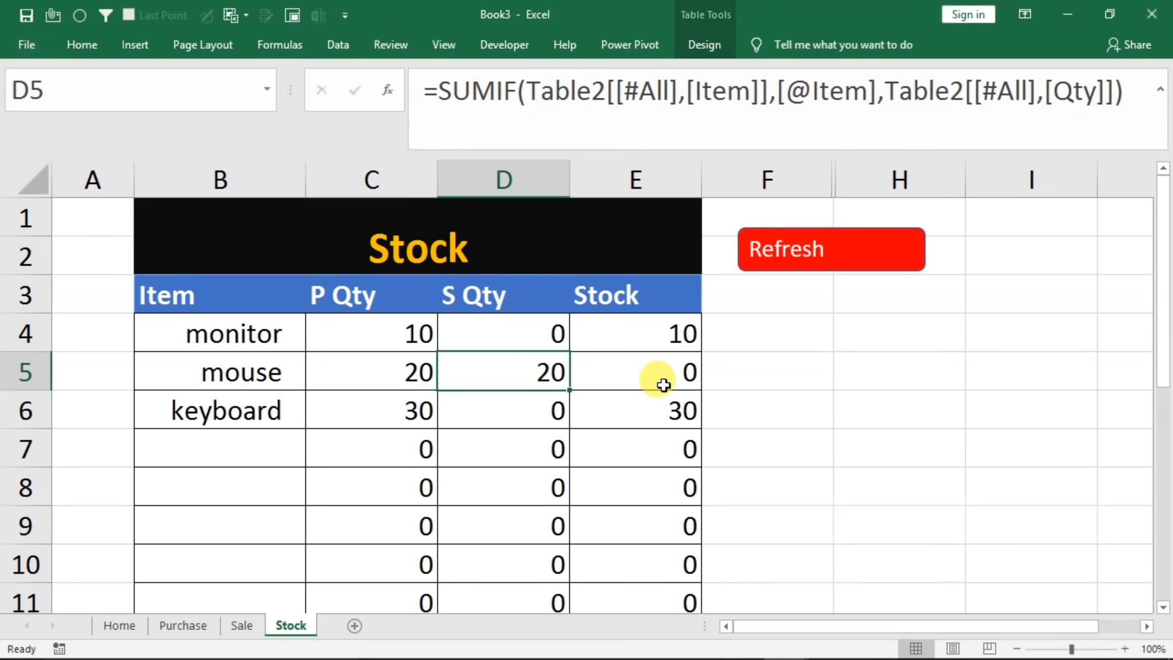
{"action": "left_click", "coordinate": [120, 626]}
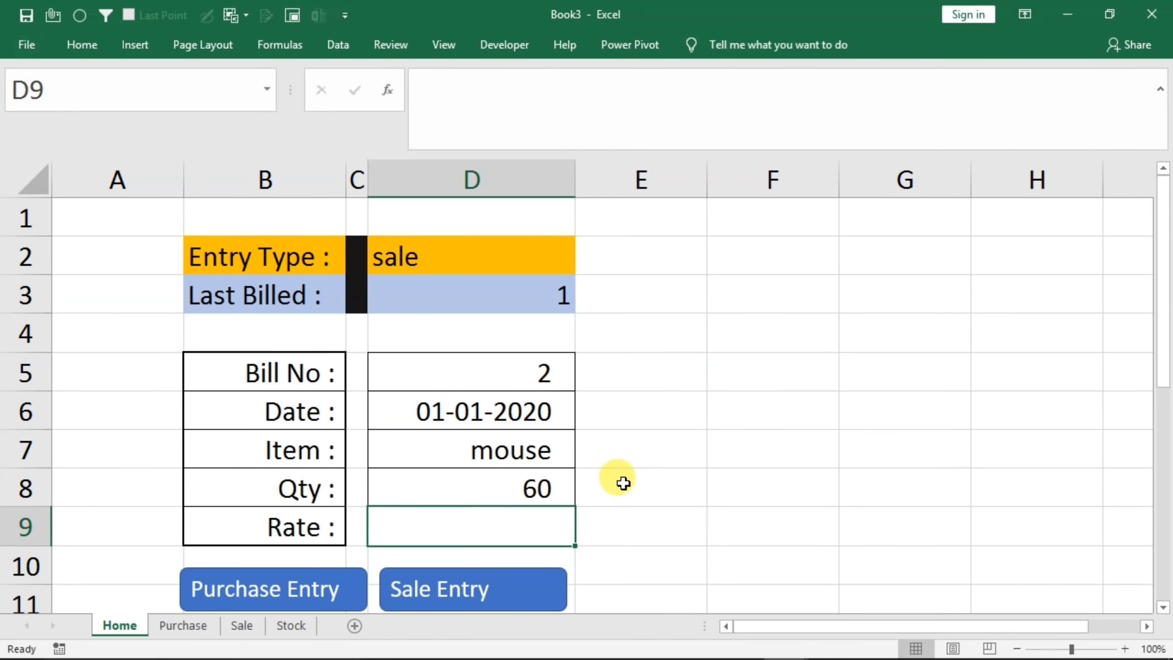
{"action": "left_click", "coordinate": [624, 483]}
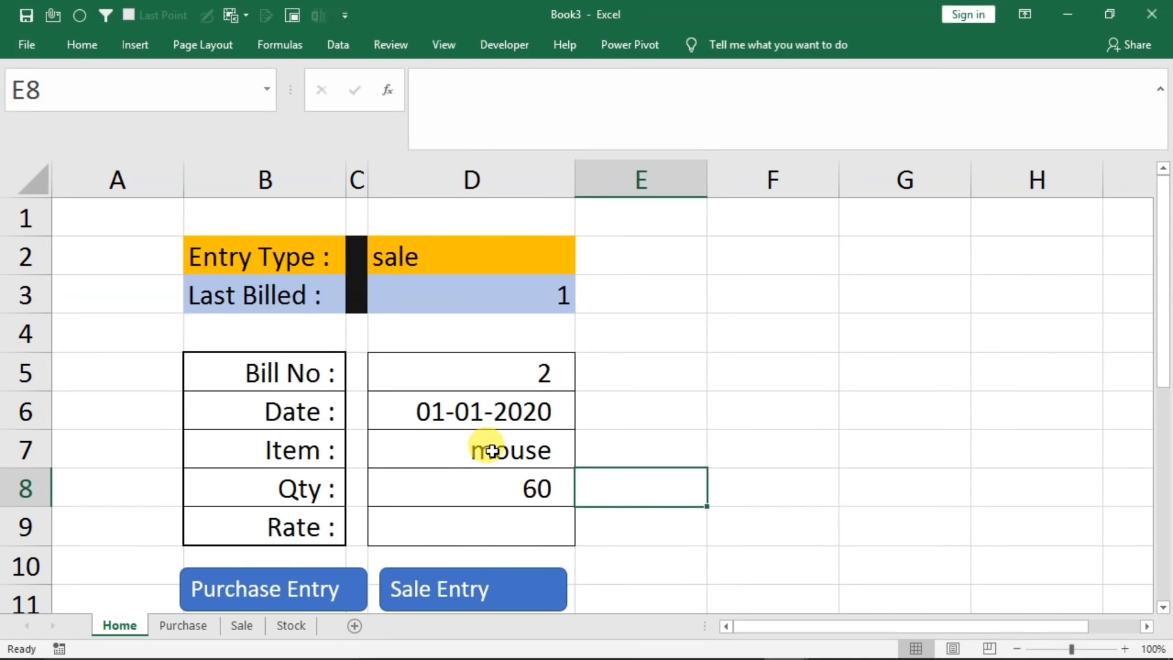
{"action": "left_click", "coordinate": [288, 627]}
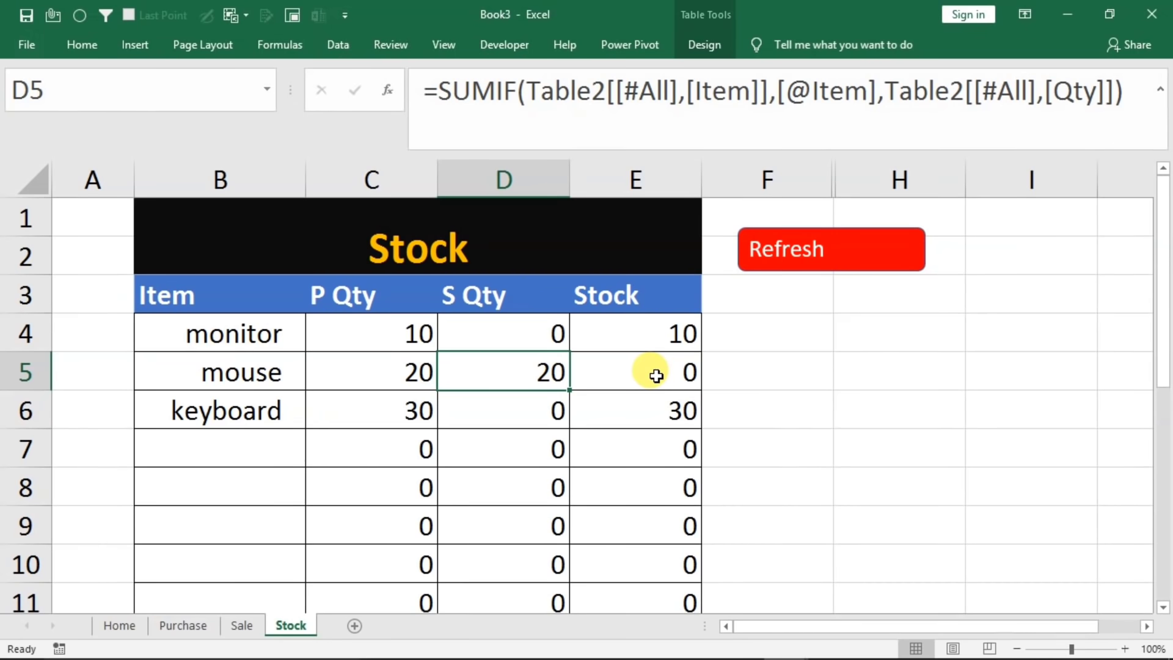
{"action": "left_click", "coordinate": [122, 625]}
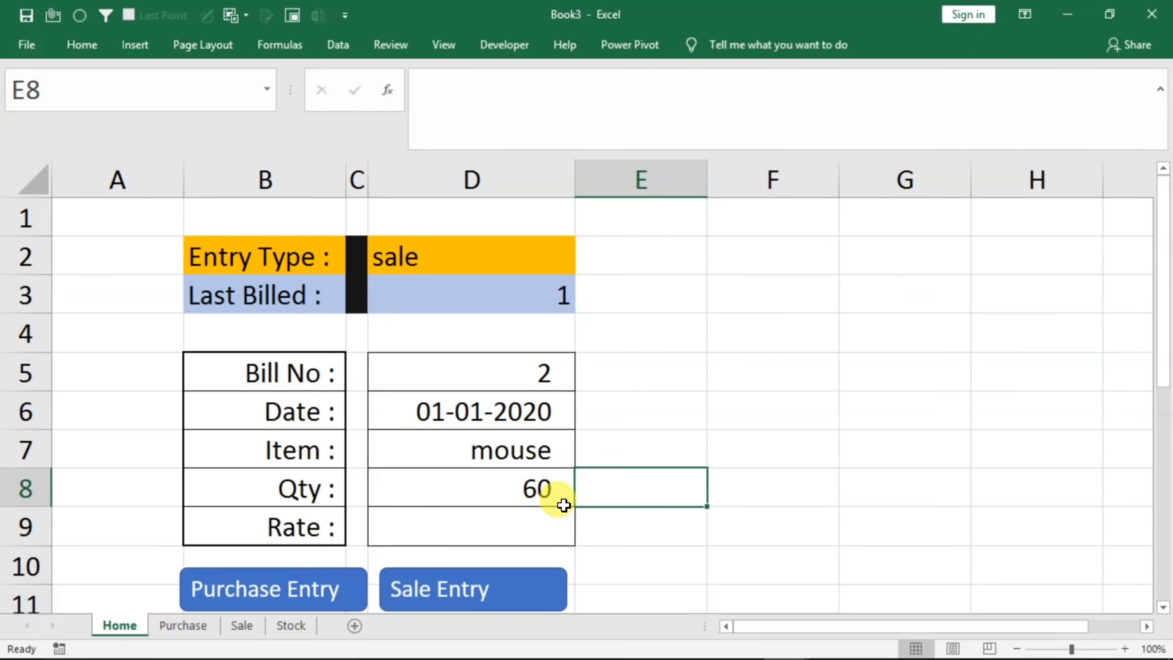
- In Home cell E8, enter a VLOOKUP of D7 in the entire Stock table, returning column 4 with range lookup 0
{"action": "type", "text": "="}
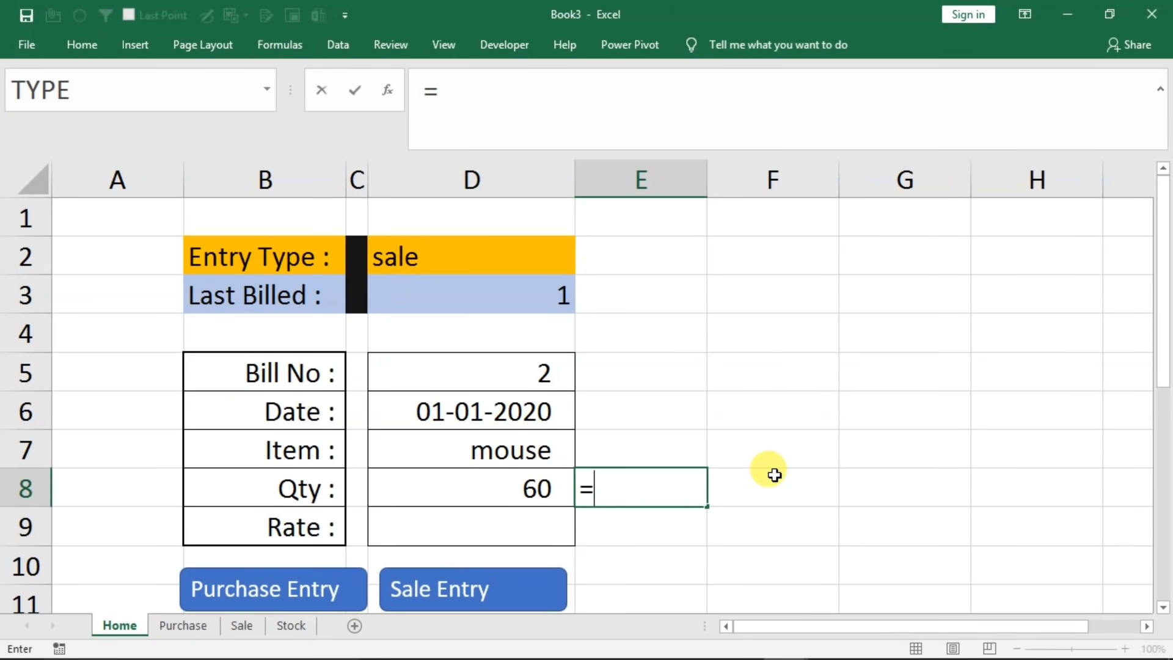
{"action": "type", "text": "vlookup("}
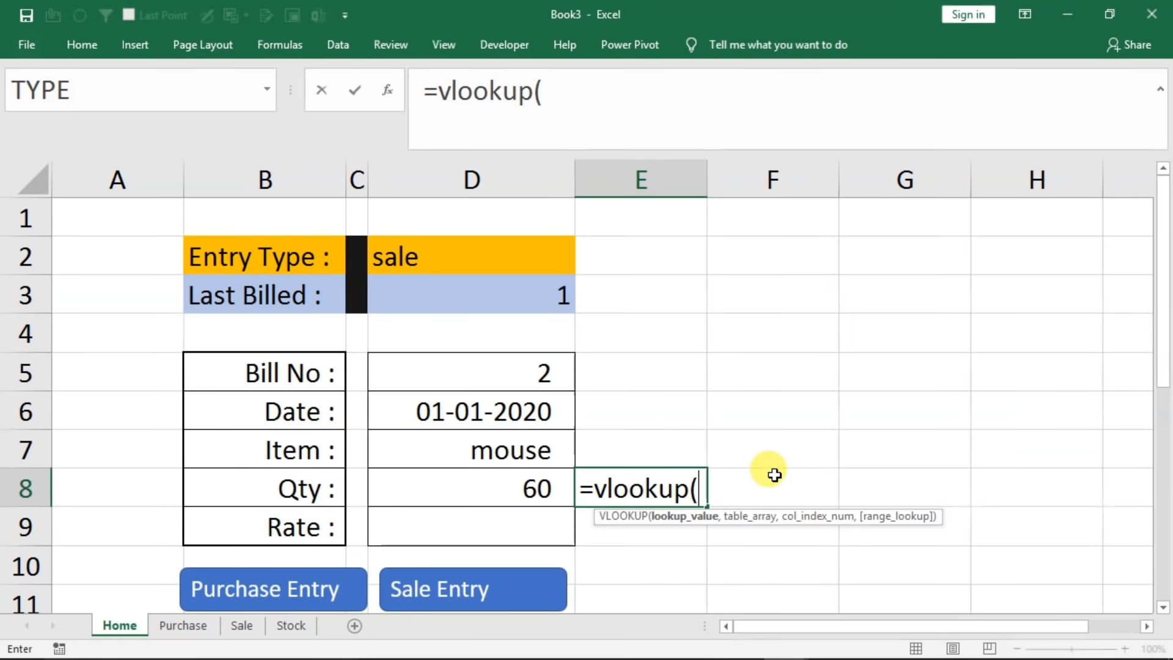
{"action": "left_click", "coordinate": [474, 450]}
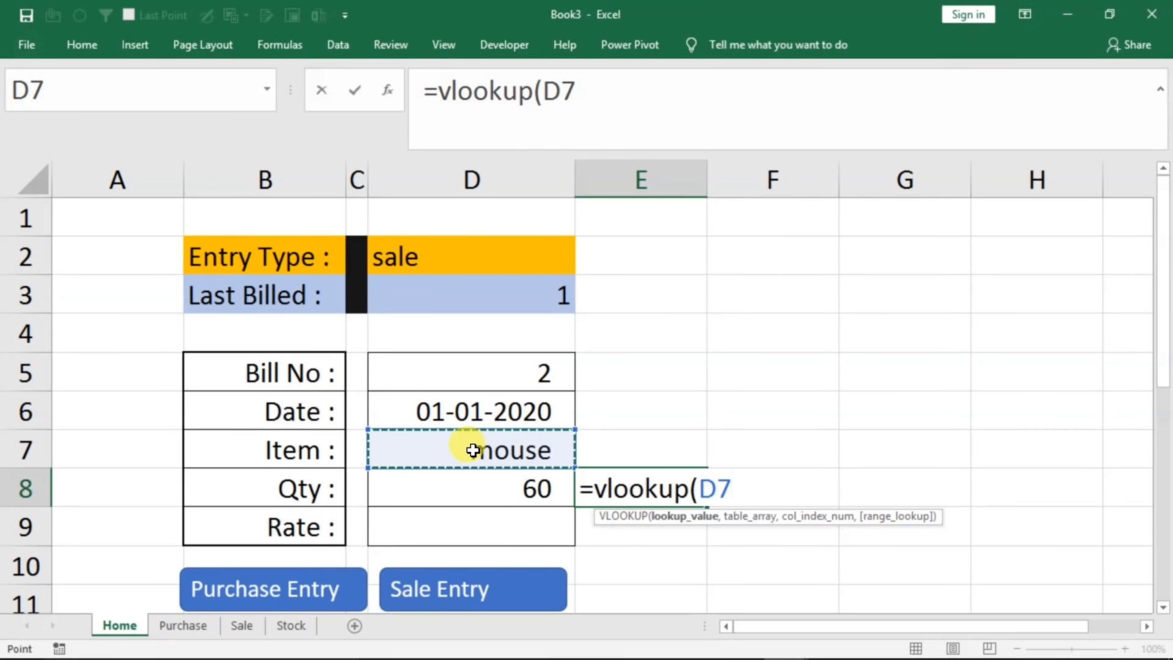
{"action": "type", "text": ","}
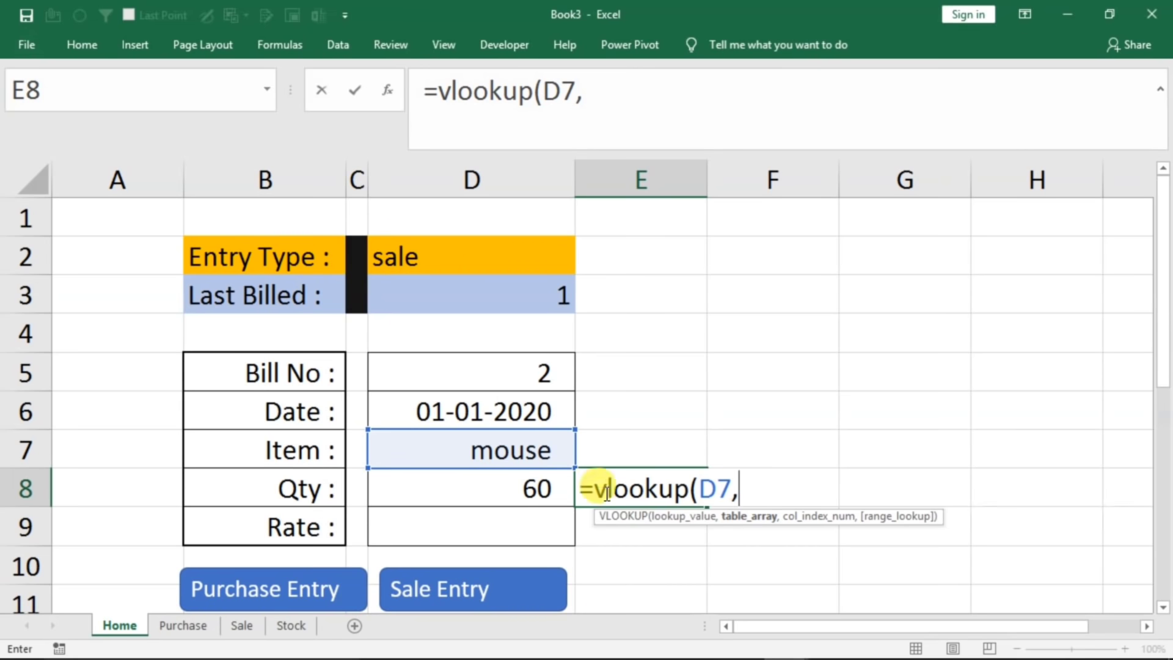
{"action": "left_click", "coordinate": [281, 625]}
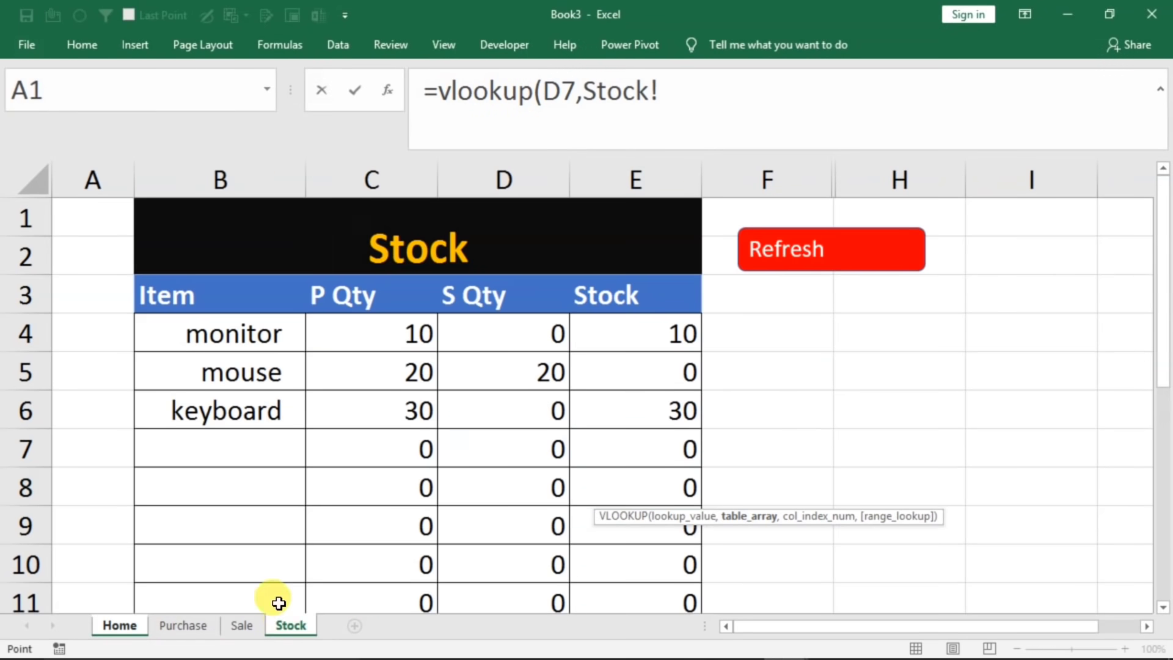
{"action": "left_click_drag", "start_coordinate": [183, 292], "coordinate": [611, 507]}
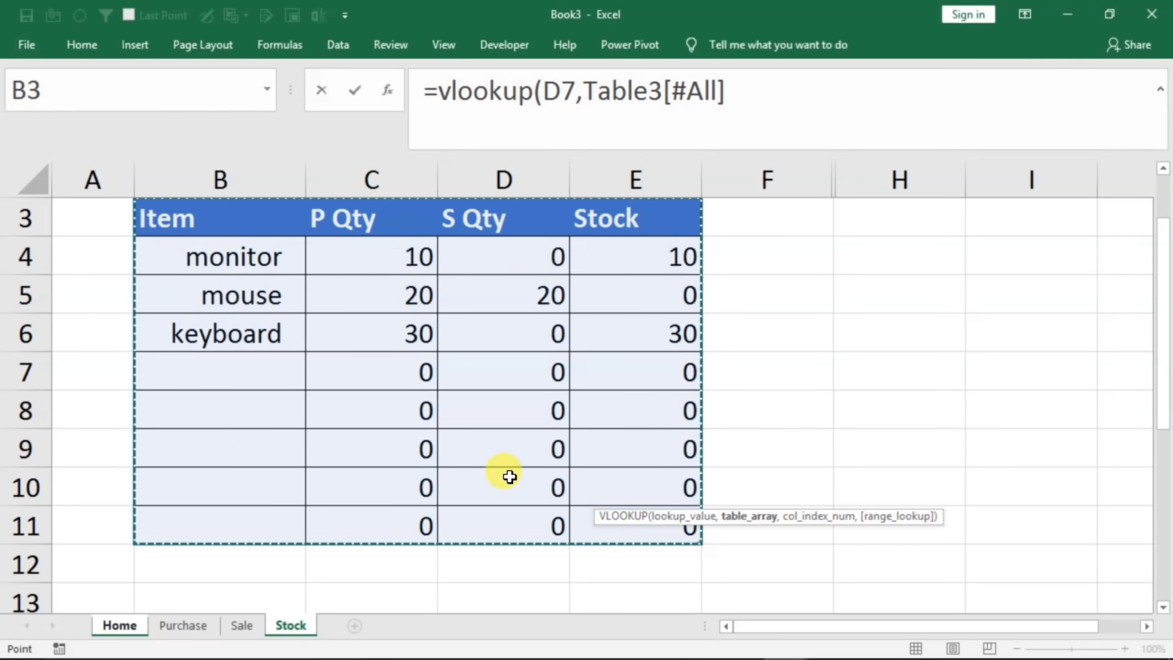
{"action": "left_click", "coordinate": [774, 80]}
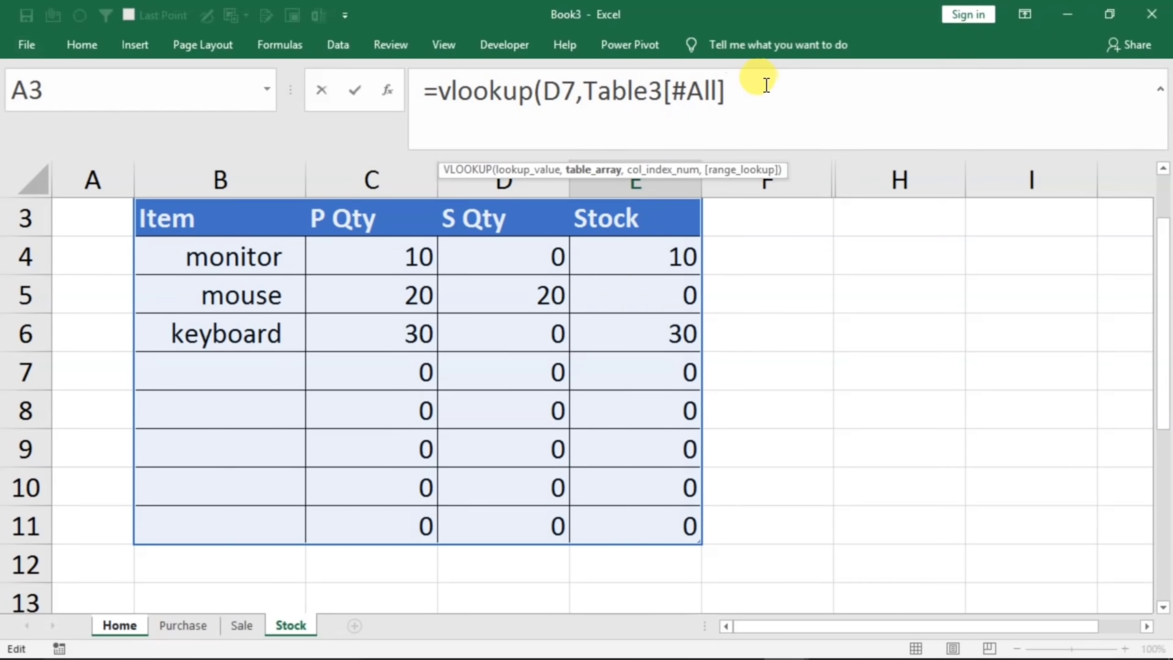
{"action": "type", "text": ","}
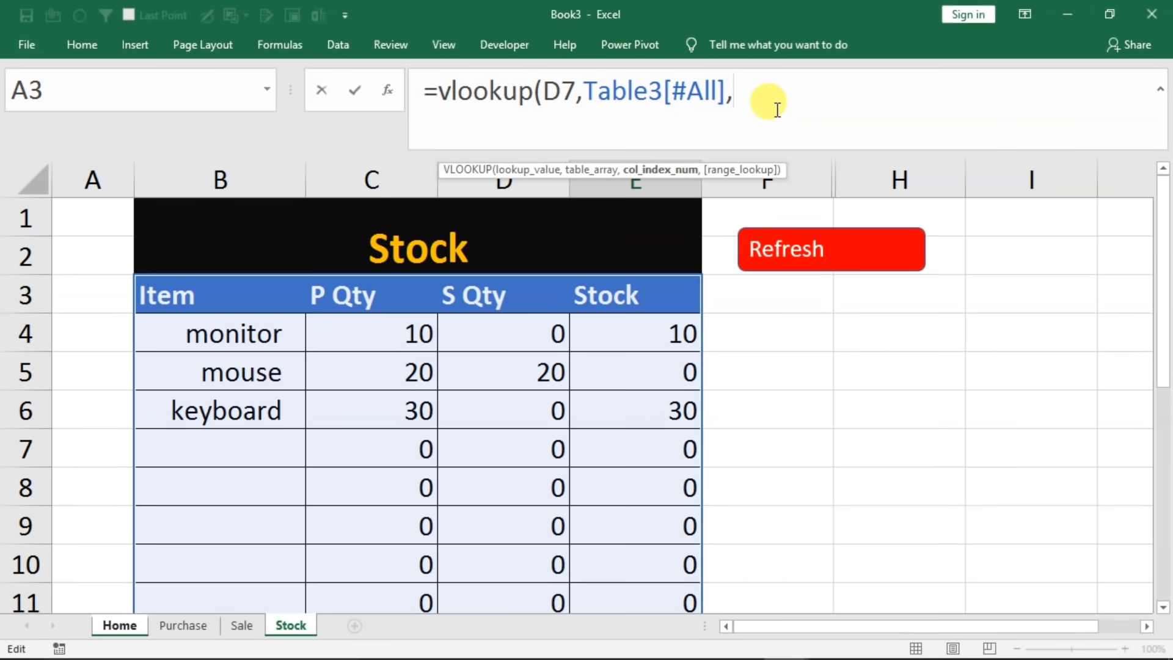
{"action": "type", "text": "4,0)"}
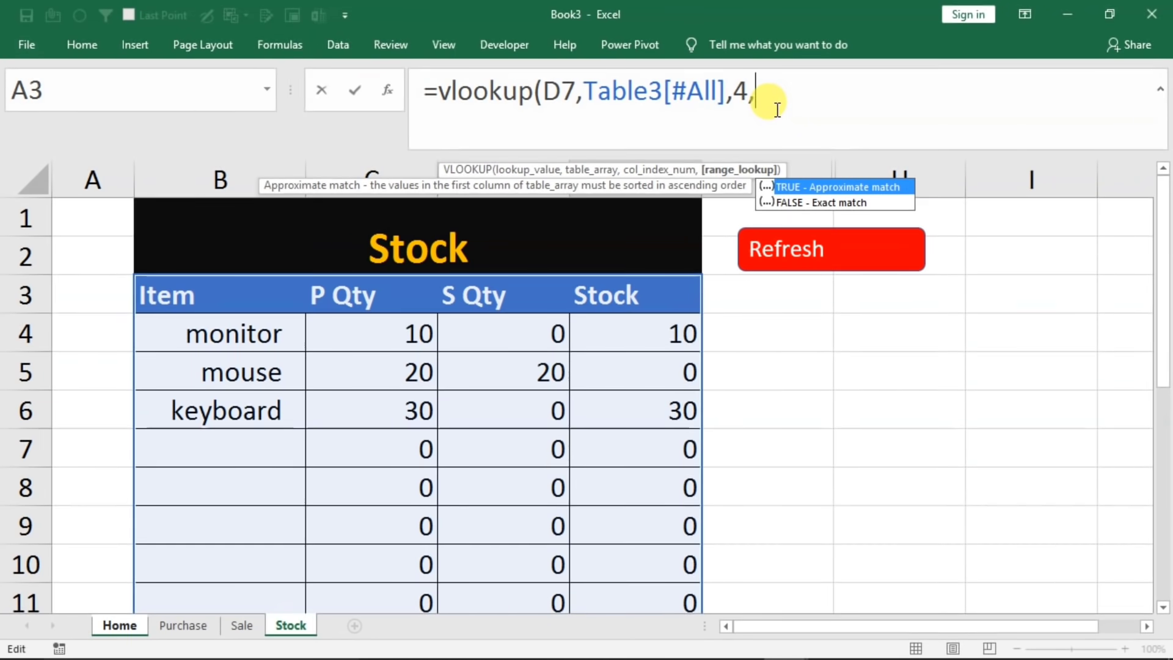
{"action": "key", "text": "Return"}
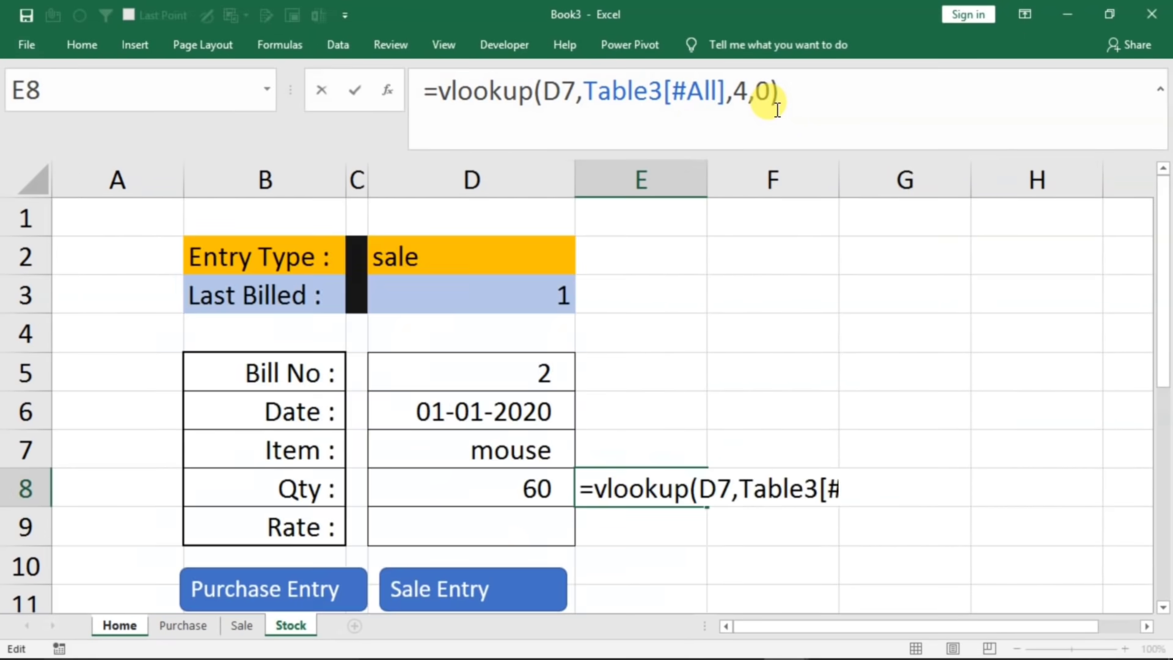
- Change the form's Item to keyboard to test the stock lookup beside Qty
{"action": "left_click", "coordinate": [519, 454]}
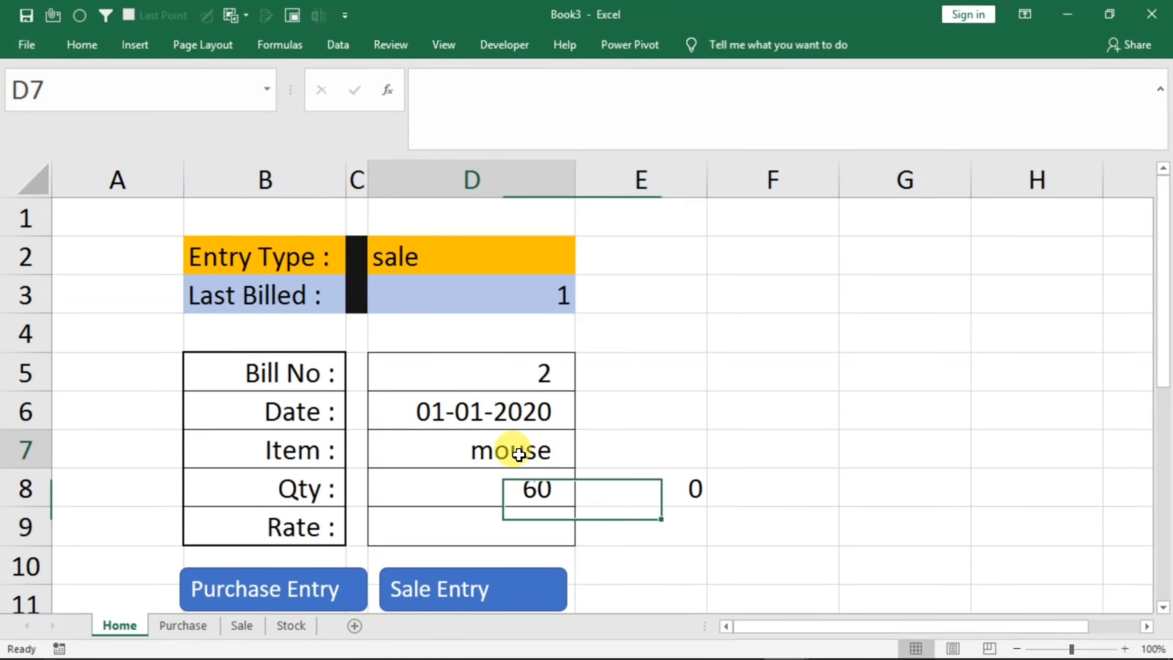
{"action": "left_click", "coordinate": [636, 496]}
{"action": "left_click", "coordinate": [513, 451]}
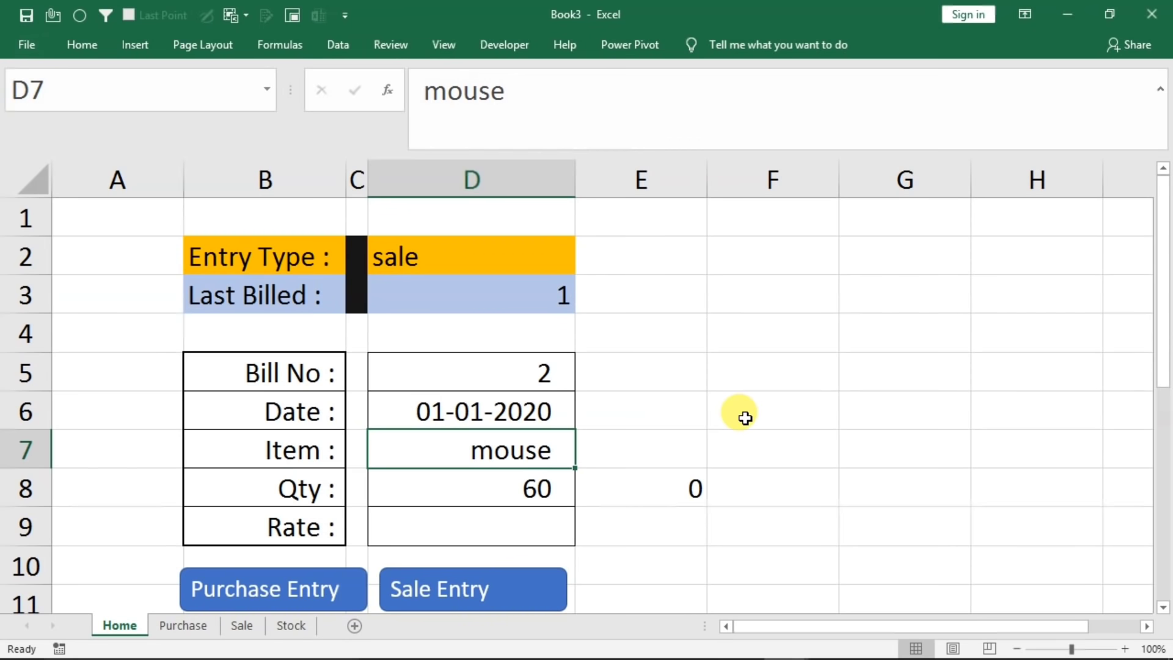
{"action": "type", "text": "keyb"}
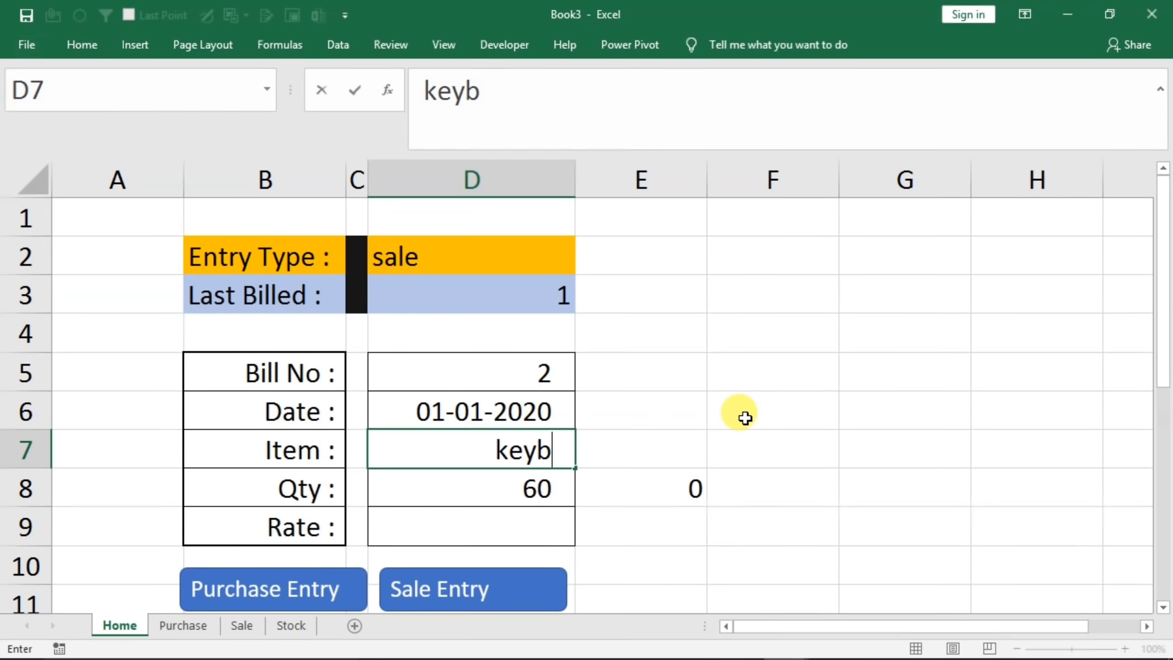
{"action": "type", "text": "oard"}
{"action": "key", "text": "Return"}
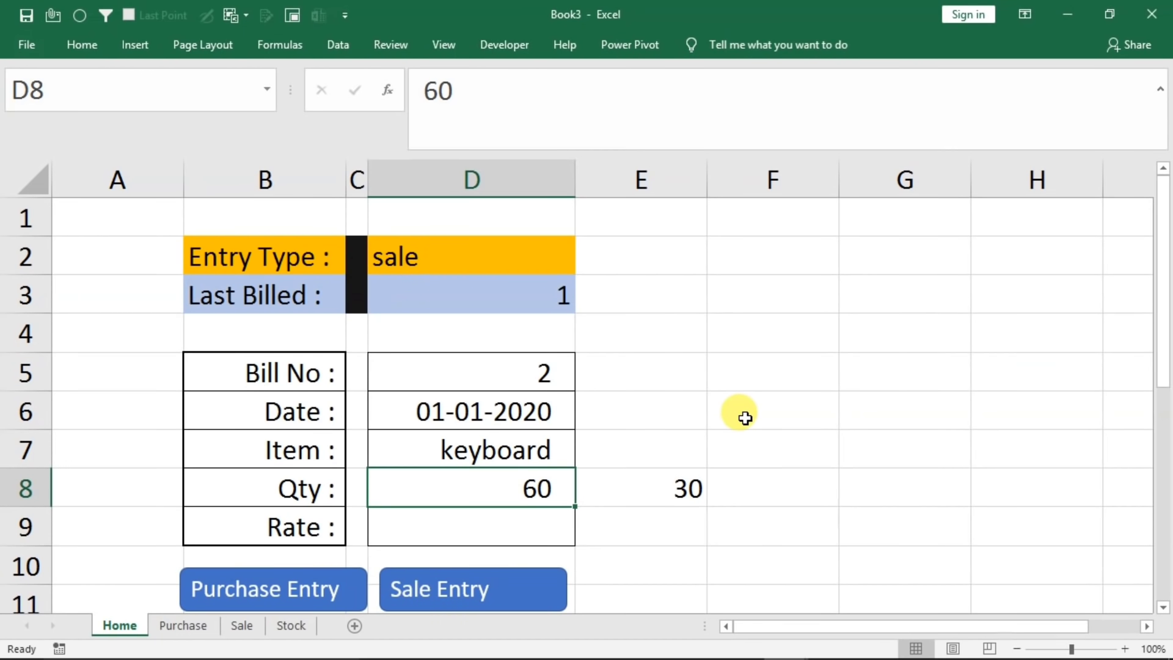
- Wrap the VLOOKUP in E8 in an IF that returns "Stock Not Available" when it is less than D8, otherwise empty text
{"action": "left_click", "coordinate": [671, 484]}
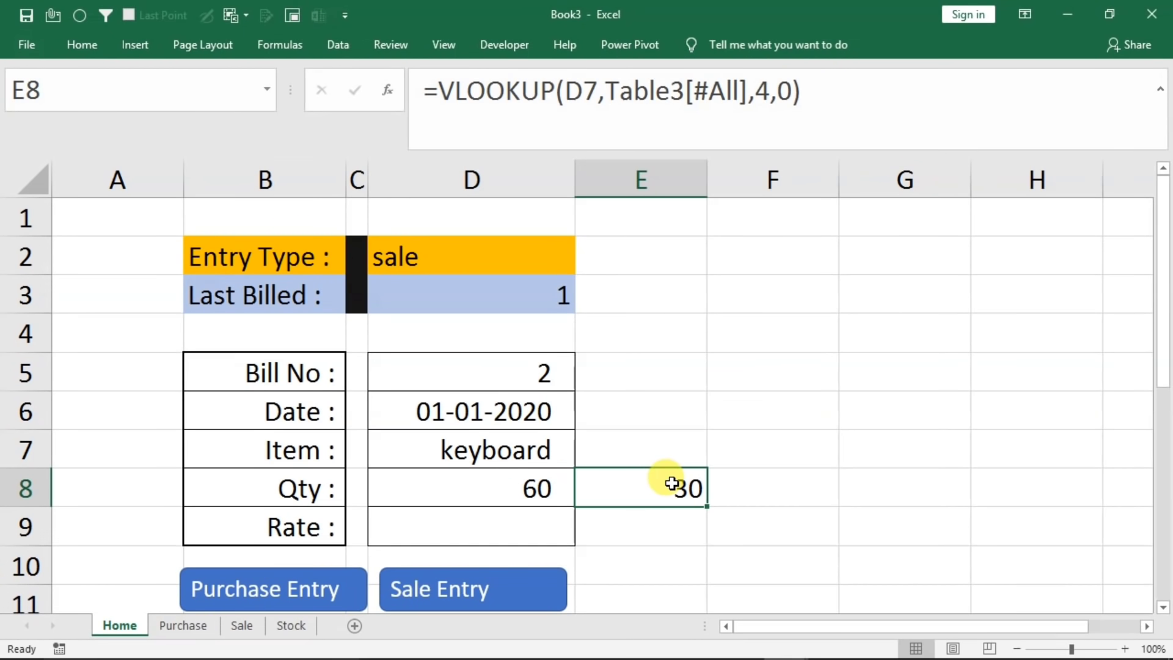
{"action": "double_click", "coordinate": [671, 484]}
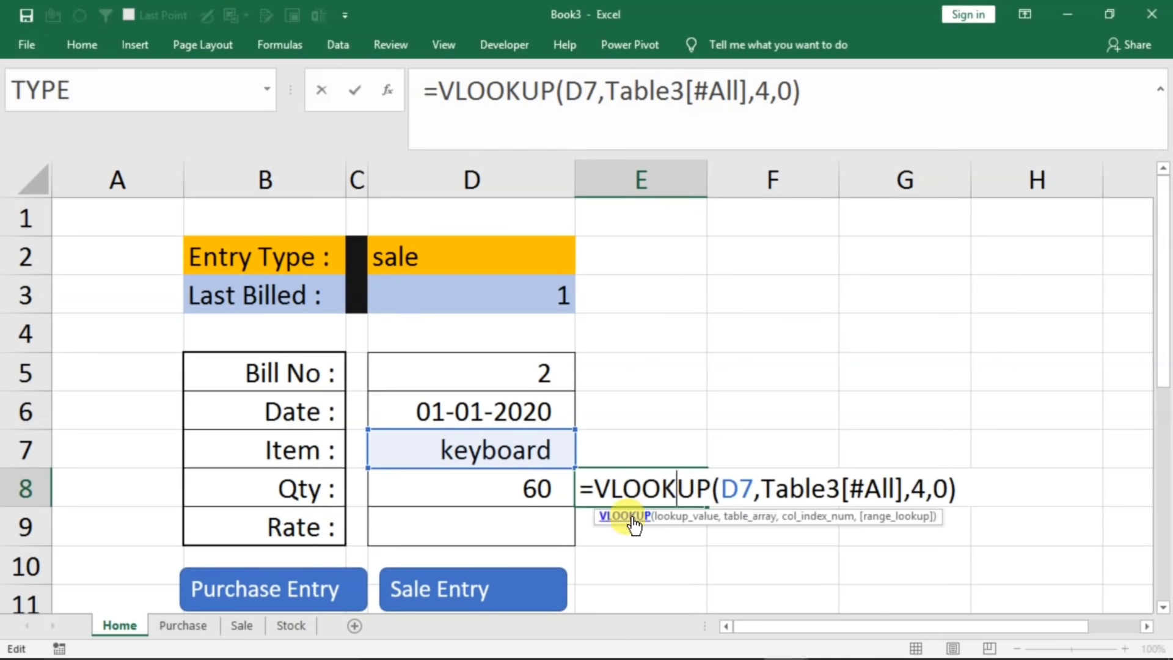
{"action": "left_click", "coordinate": [600, 495]}
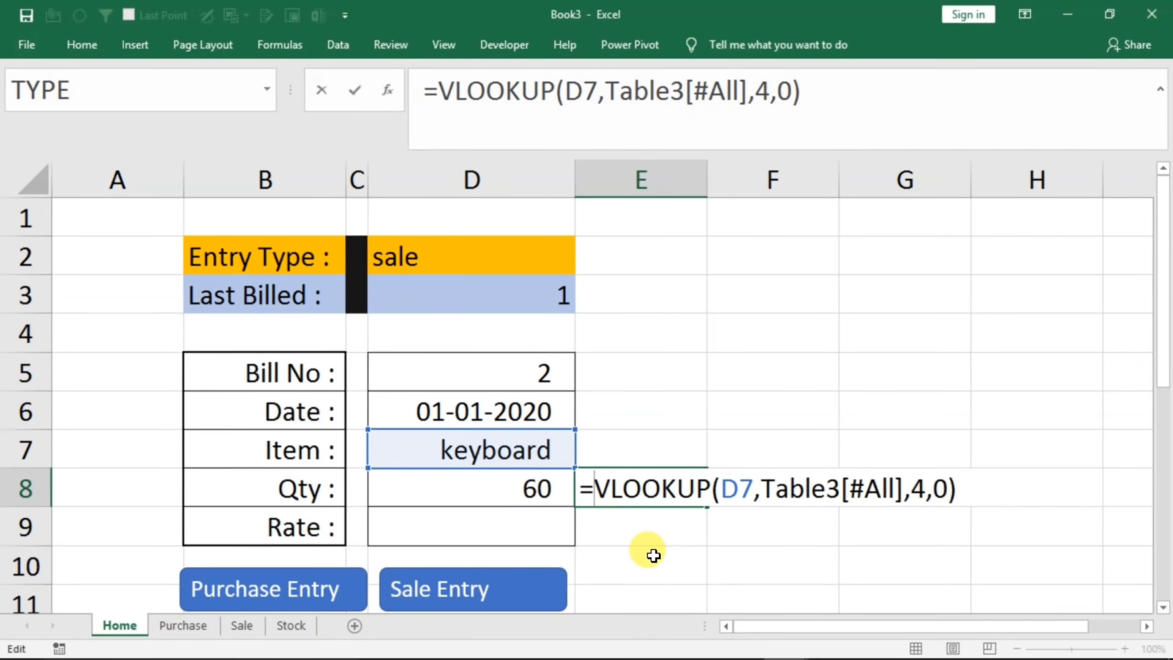
{"action": "type", "text": "if"}
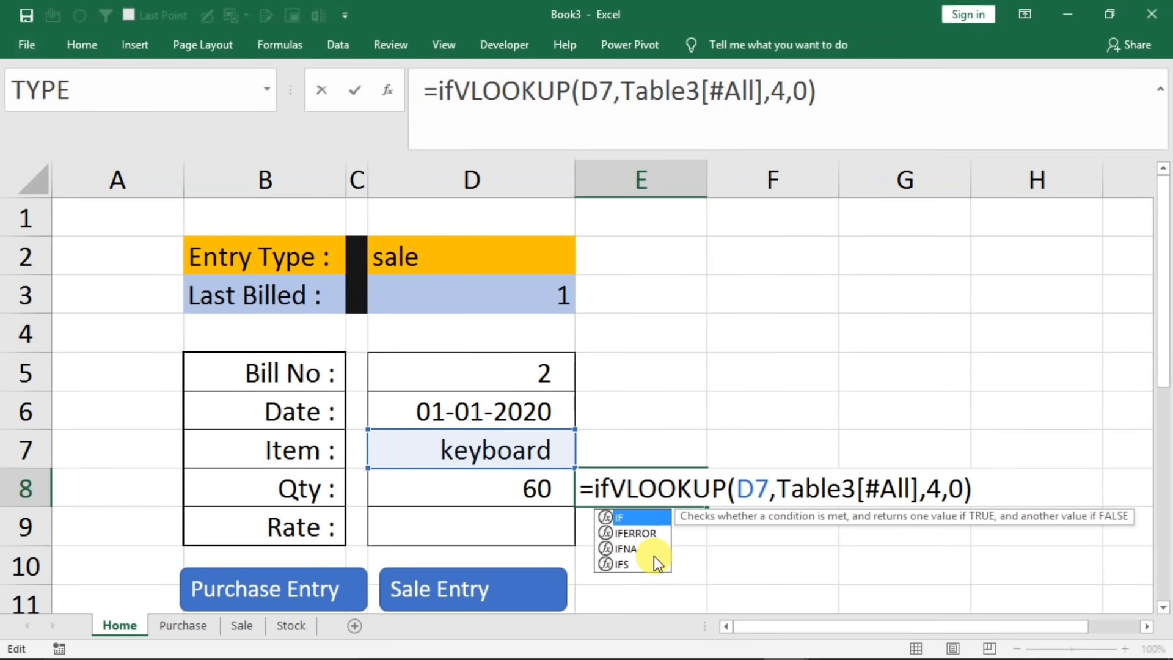
{"action": "type", "text": "("}
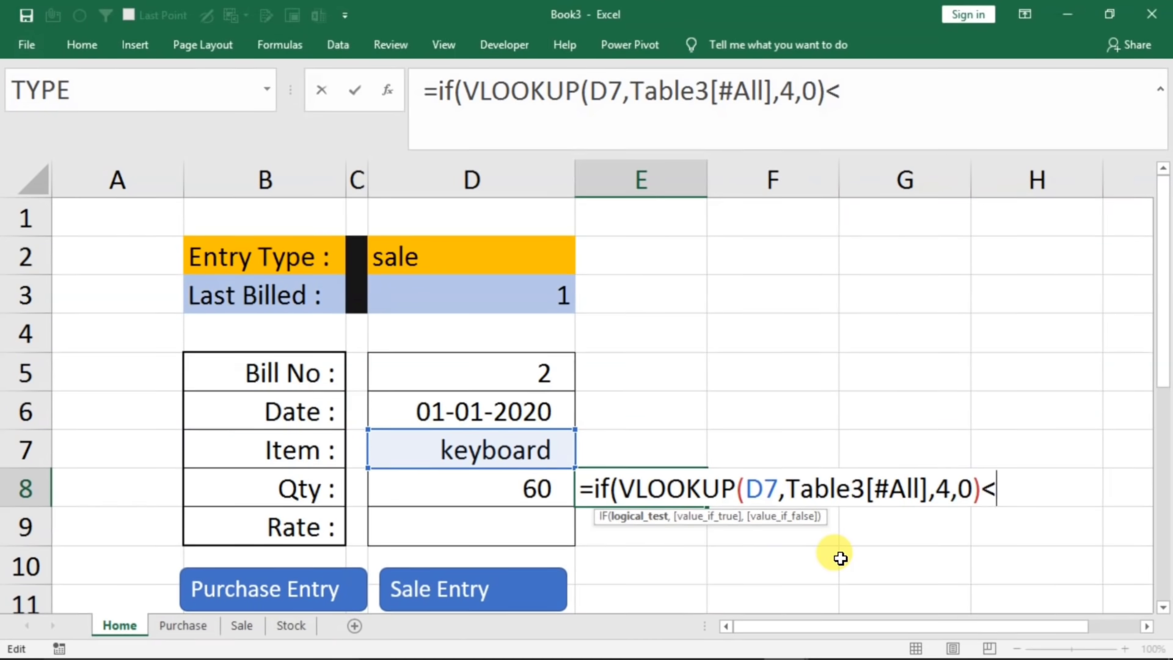
{"action": "left_click", "coordinate": [484, 489]}
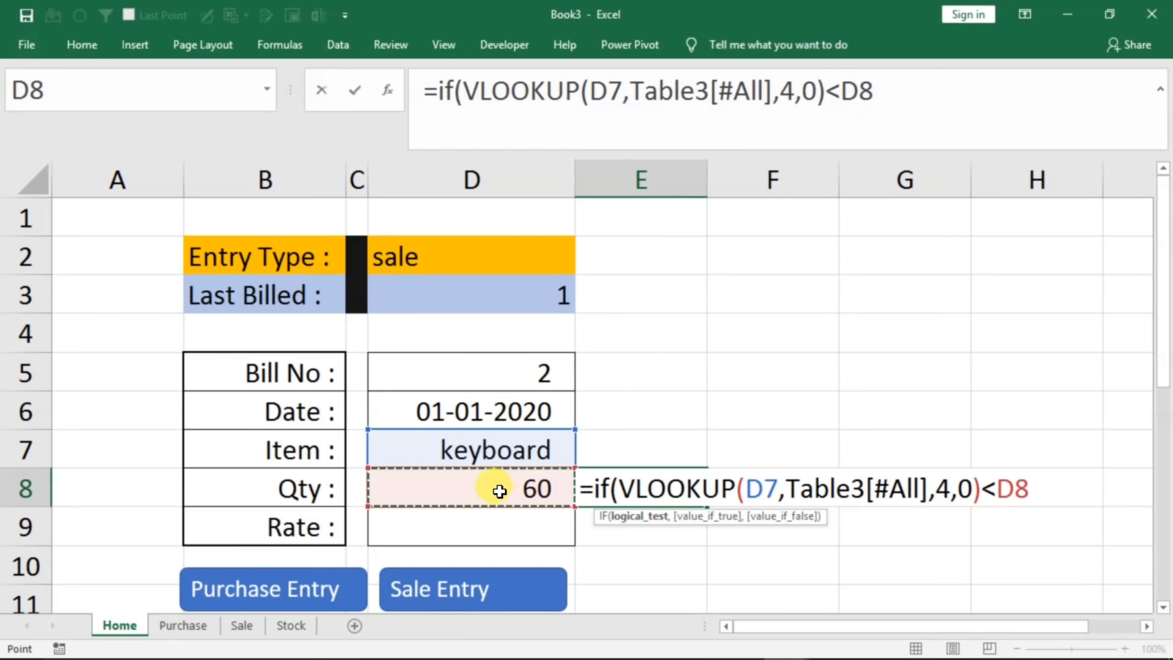
{"action": "type", "text": ",\""}
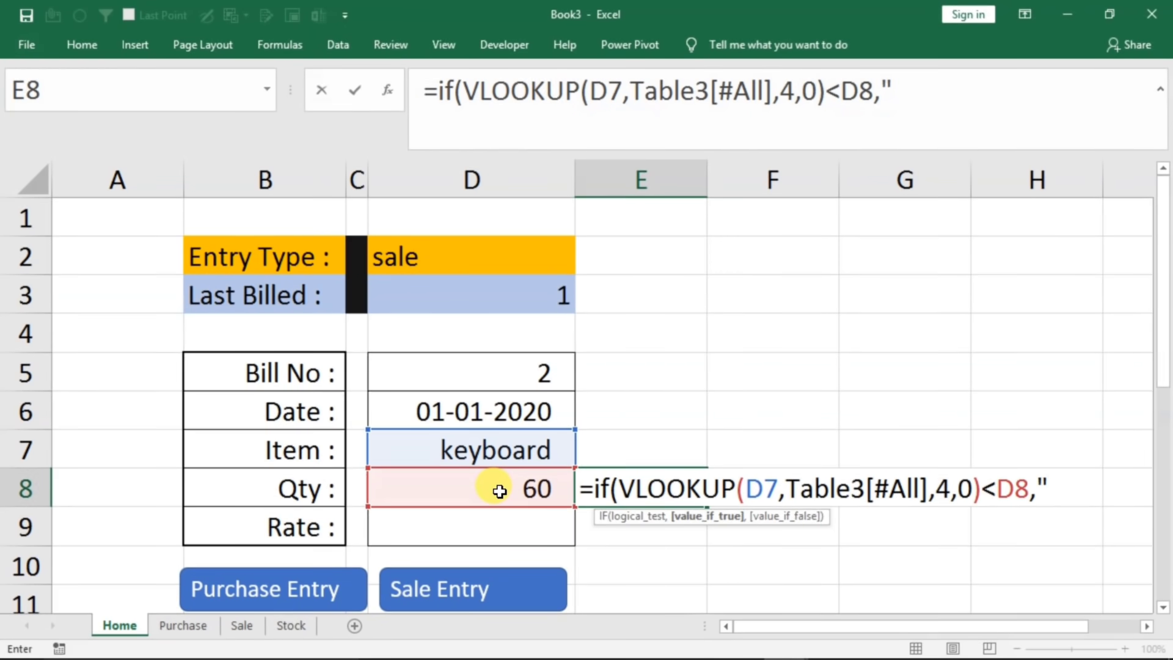
{"action": "type", "text": "Stock Not"}
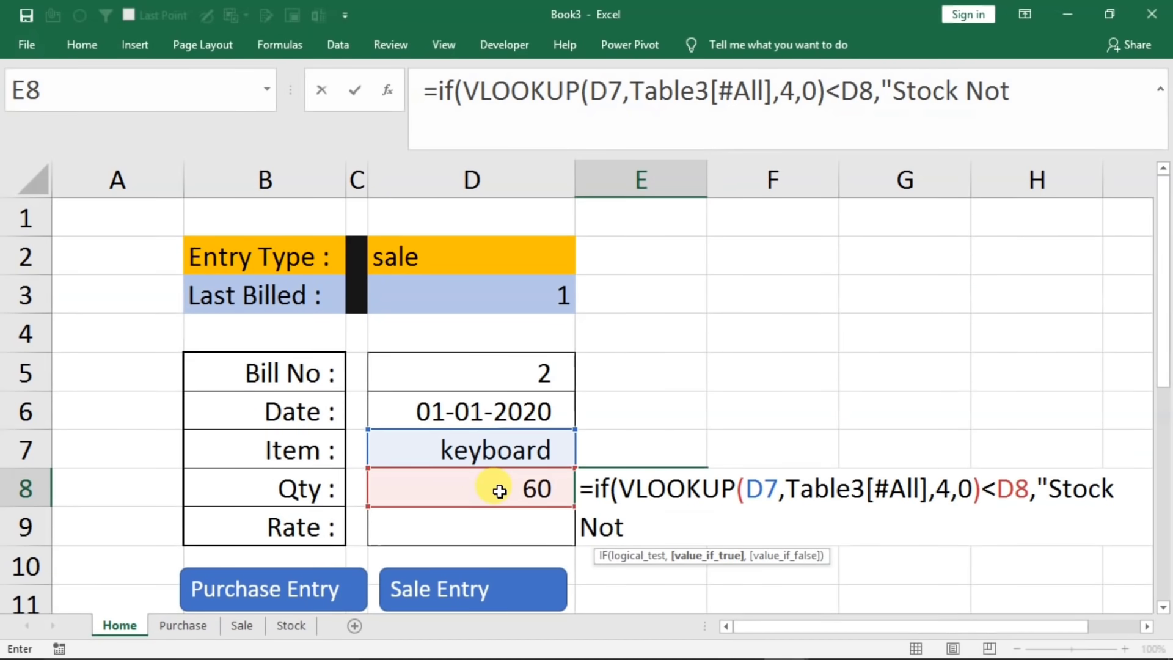
{"action": "type", "text": " Availab"}
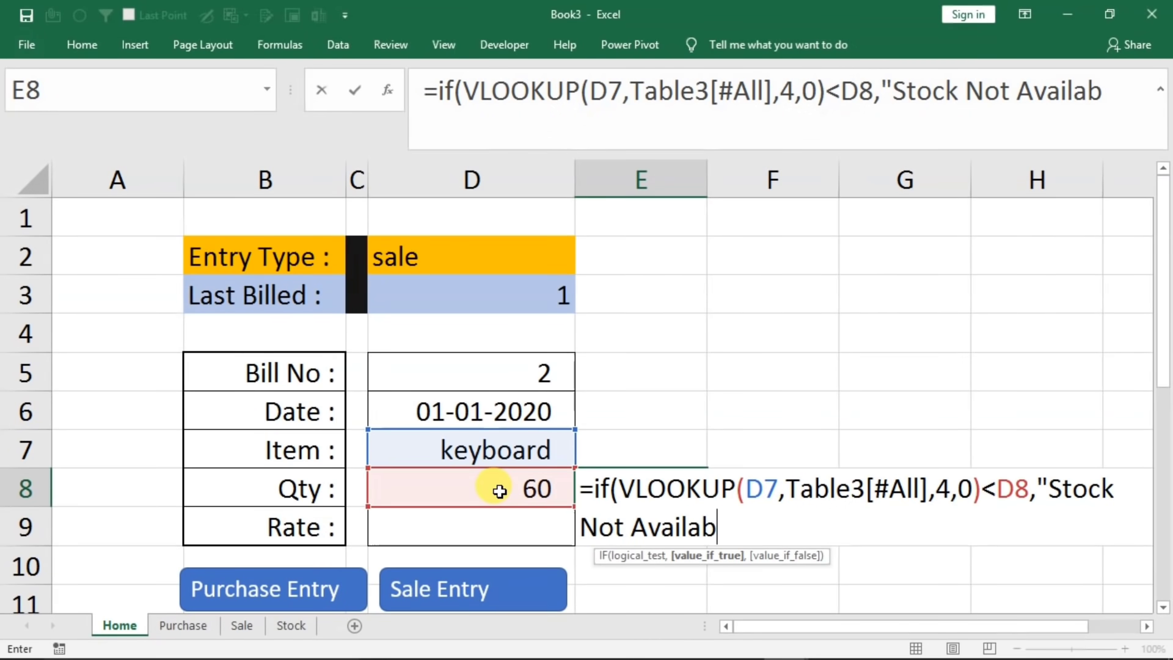
{"action": "type", "text": "le\""}
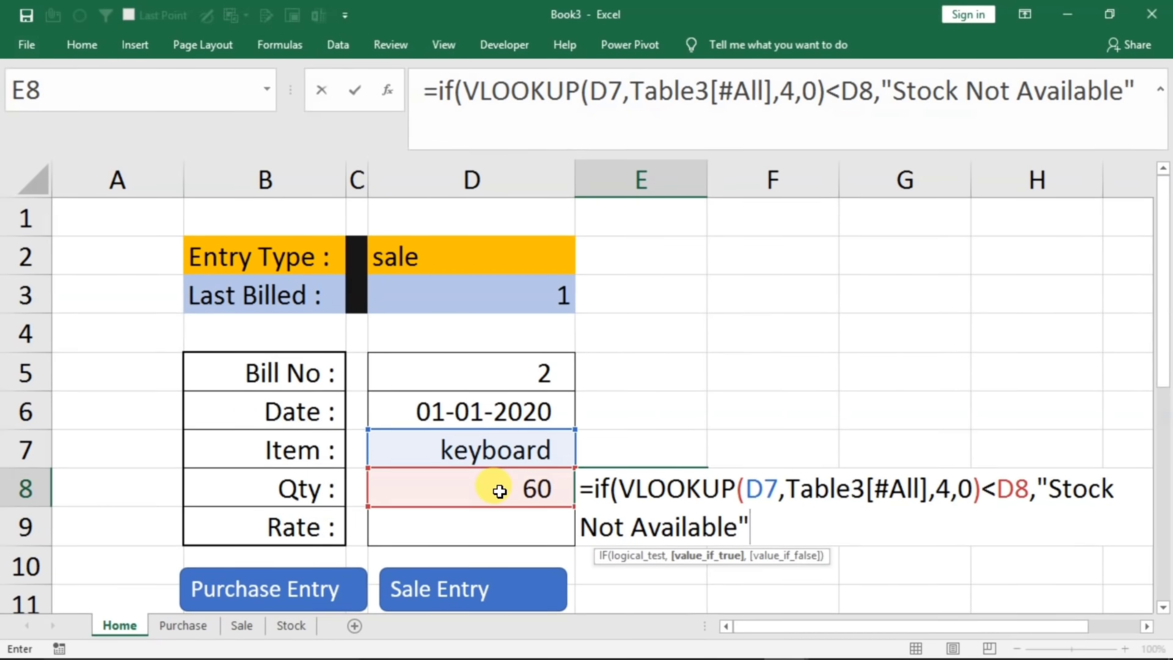
{"action": "type", "text": ","}
{"action": "type", "text": "\"\")"}
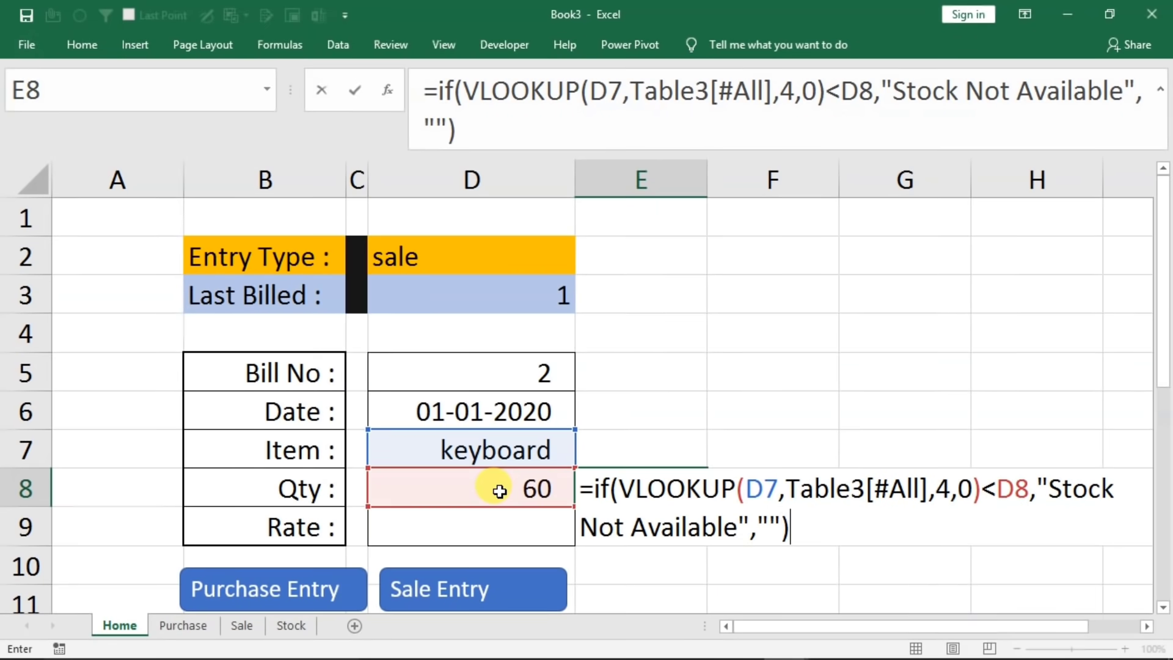
{"action": "key", "text": "Return"}
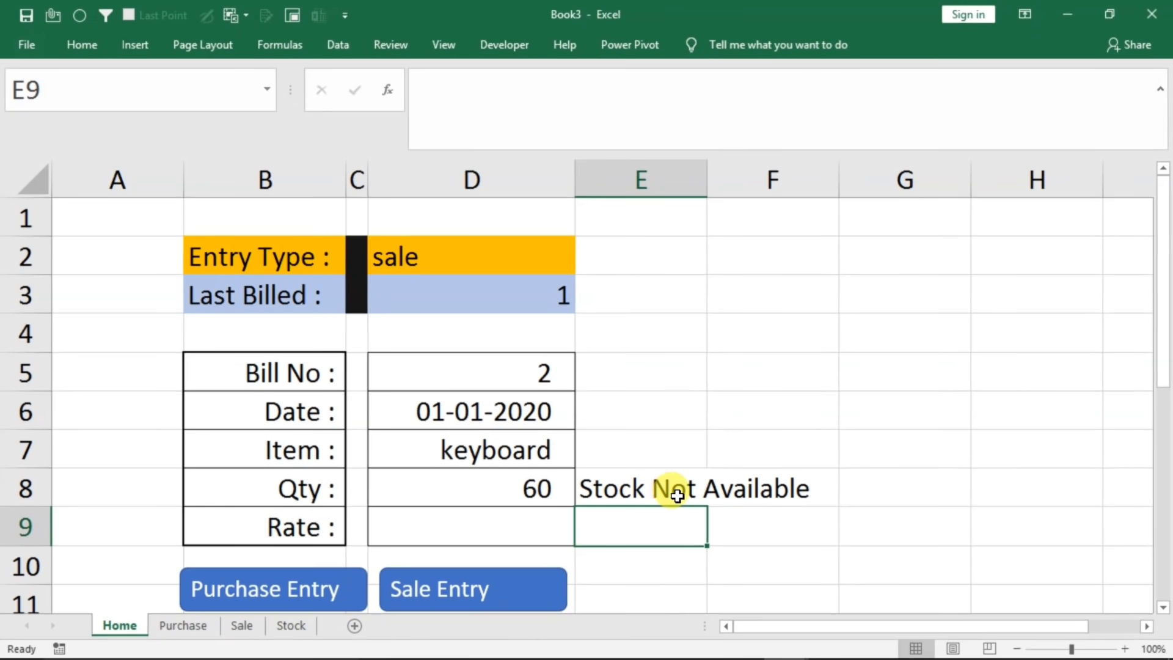
- Set the form's Qty to 10 to test the stock check for keyboard
{"action": "left_click", "coordinate": [519, 502]}
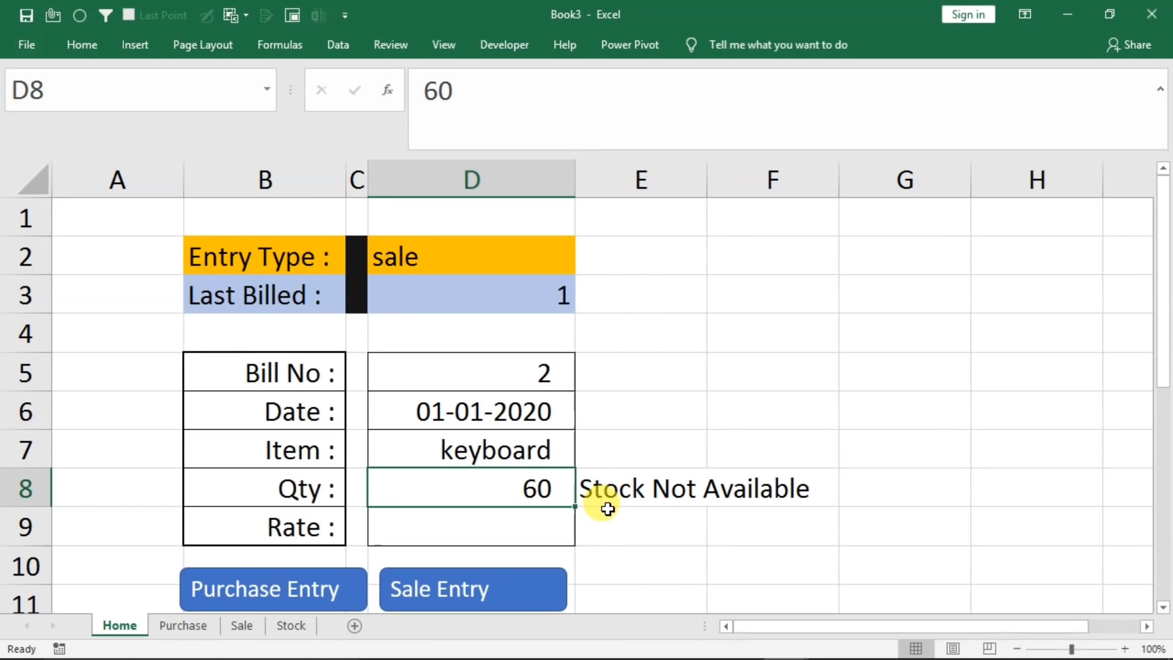
{"action": "type", "text": "10"}
{"action": "key", "text": "Return"}
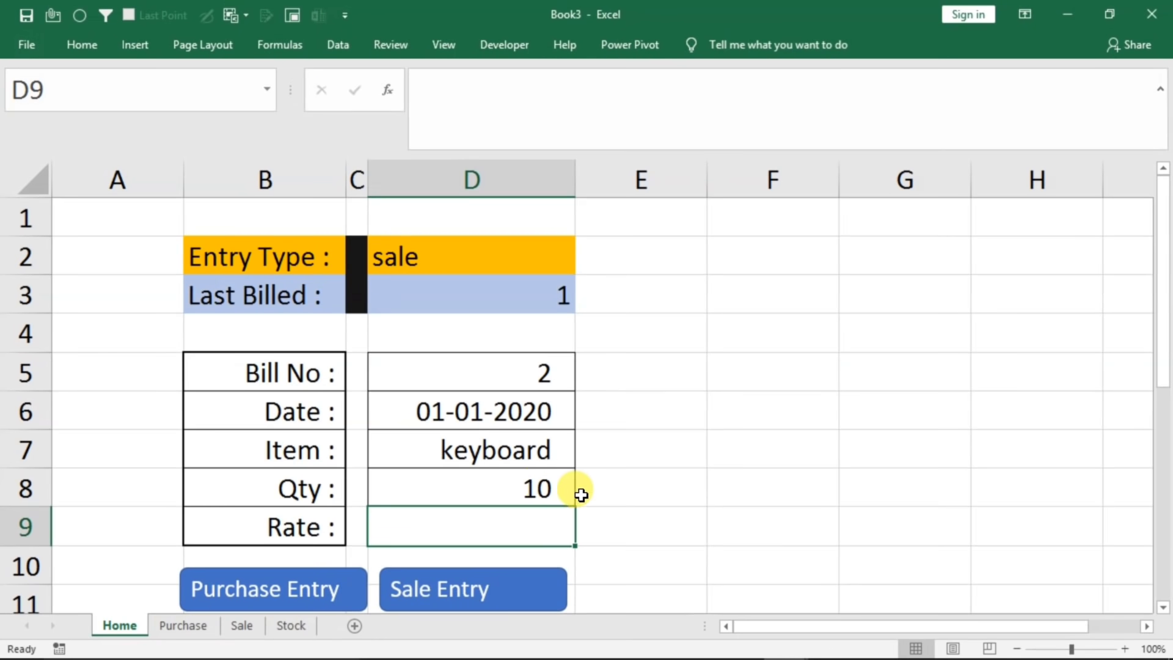
- Change the form's Item to mouse and its Qty to 1 to test the stock check on another item
{"action": "left_click", "coordinate": [536, 486]}
{"action": "left_click", "coordinate": [522, 453]}
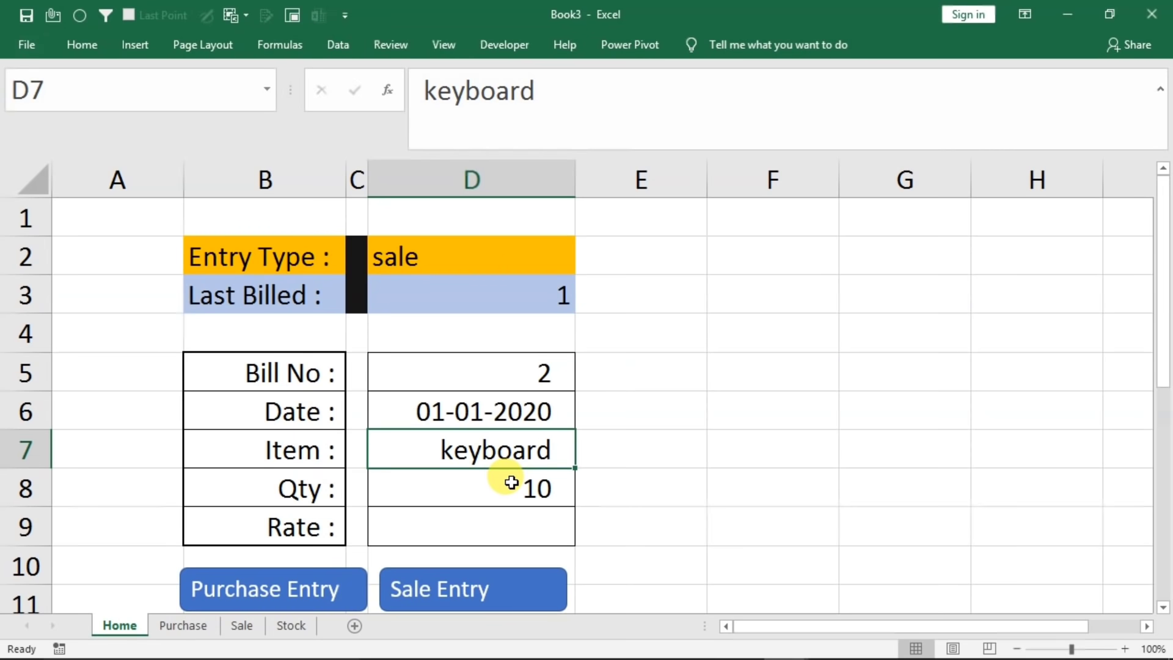
{"action": "type", "text": "mouse"}
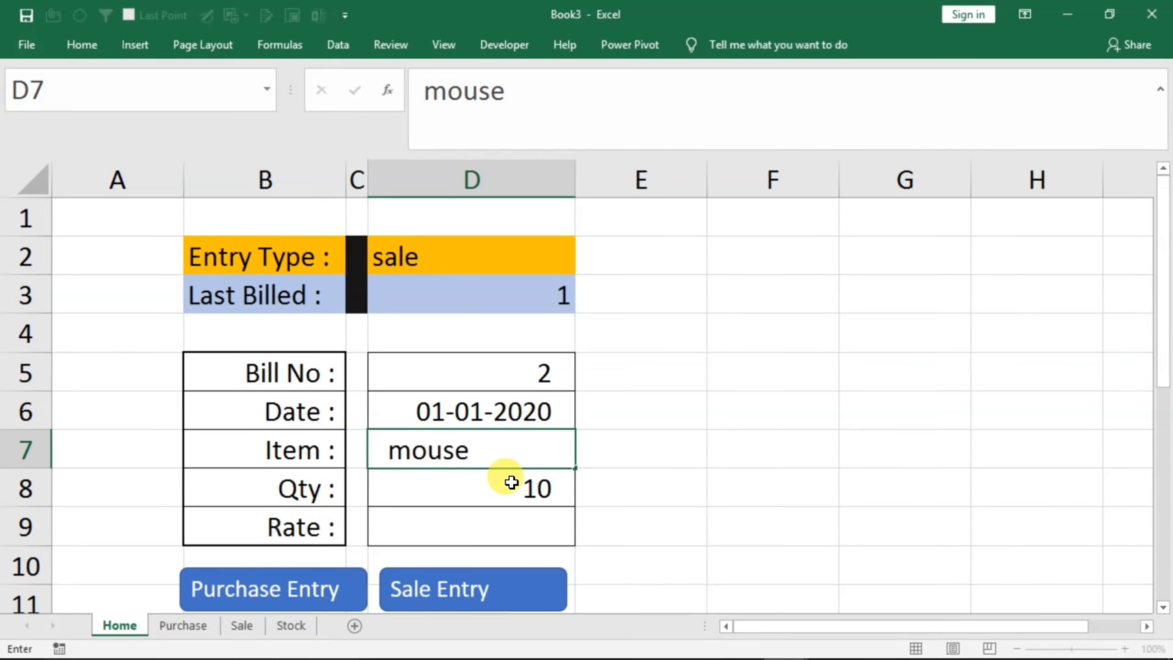
{"action": "key", "text": "Return"}
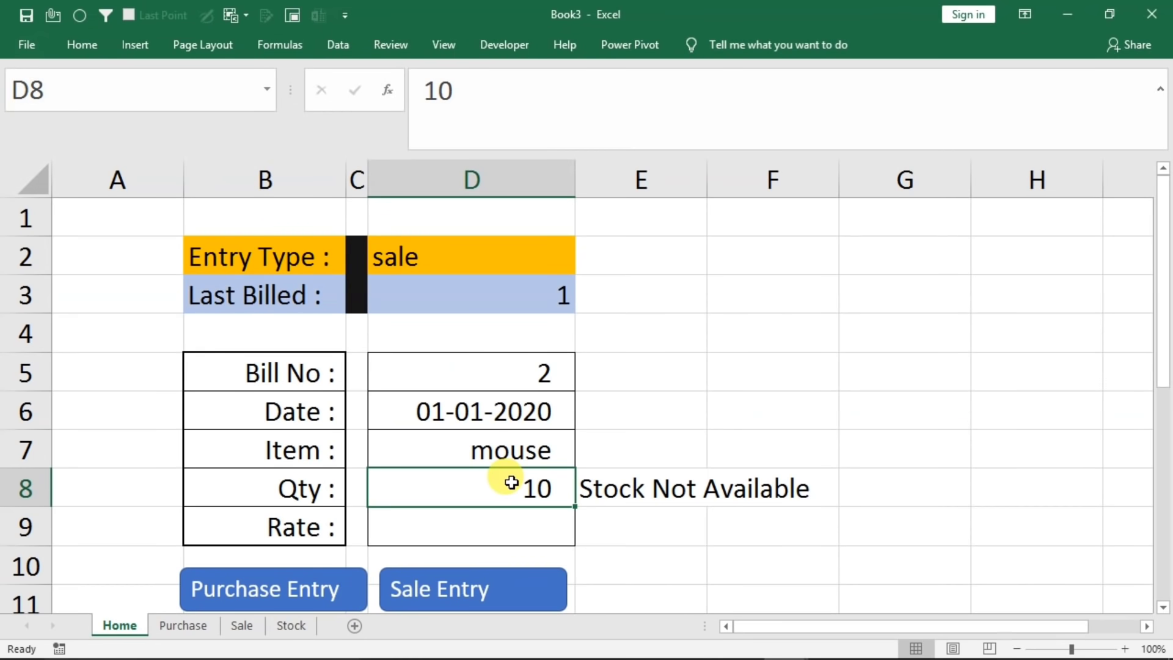
{"action": "type", "text": "1"}
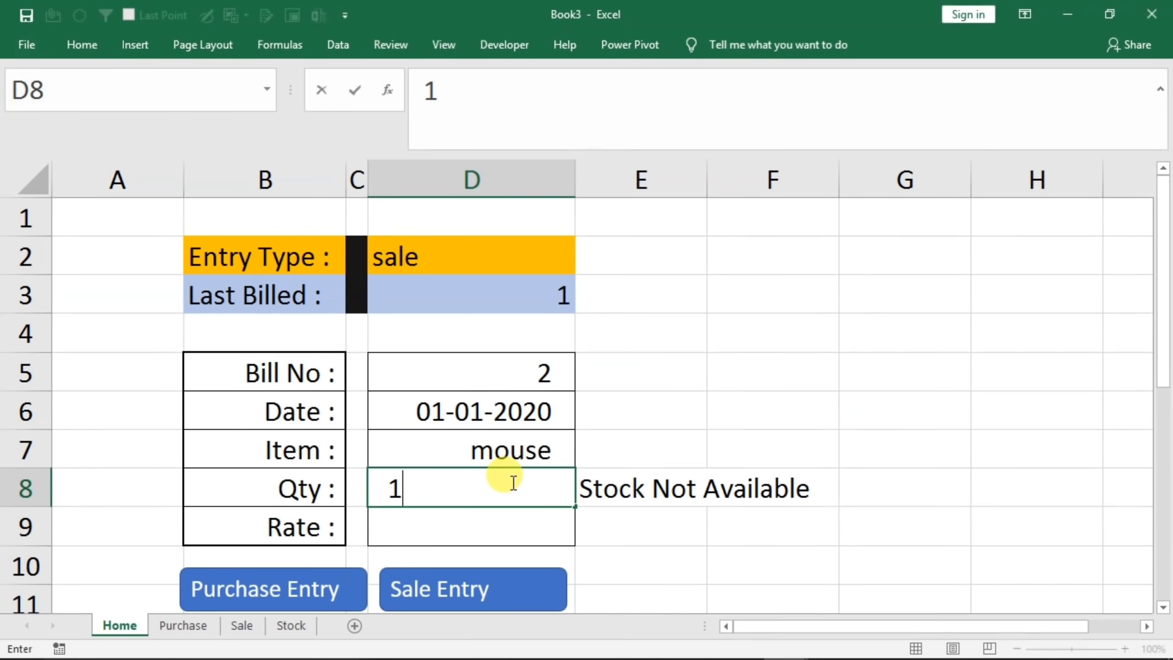
{"action": "key", "text": "Return"}
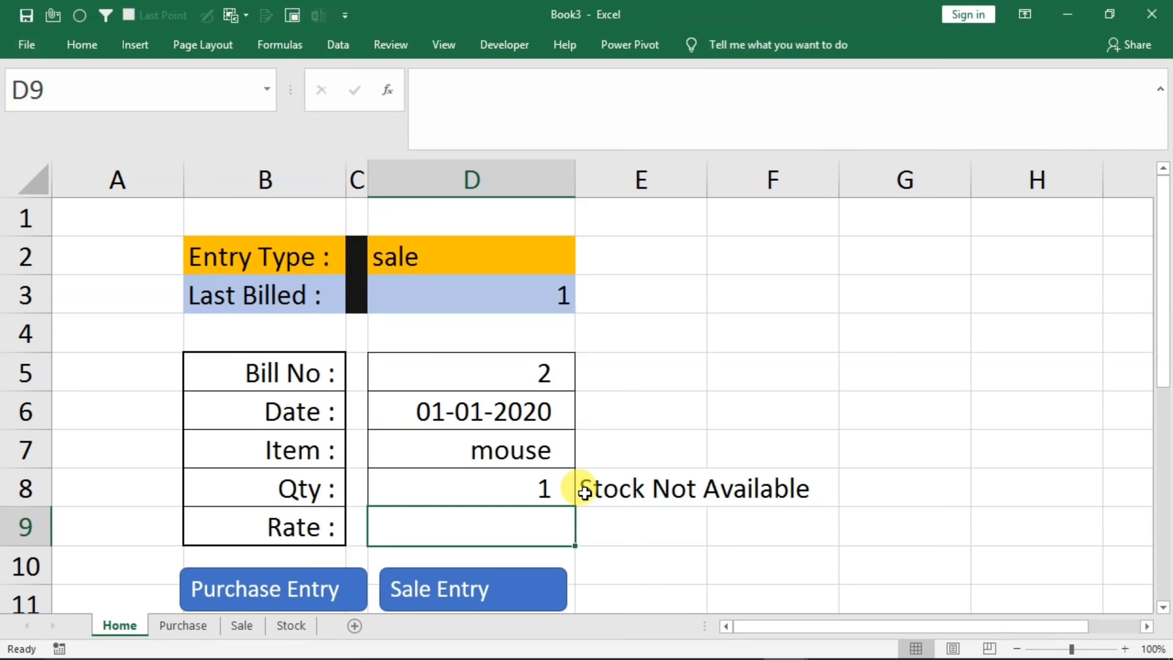
- Switch the Entry Type to purchase to test the stock message for purchase entries
{"action": "left_click", "coordinate": [497, 267]}
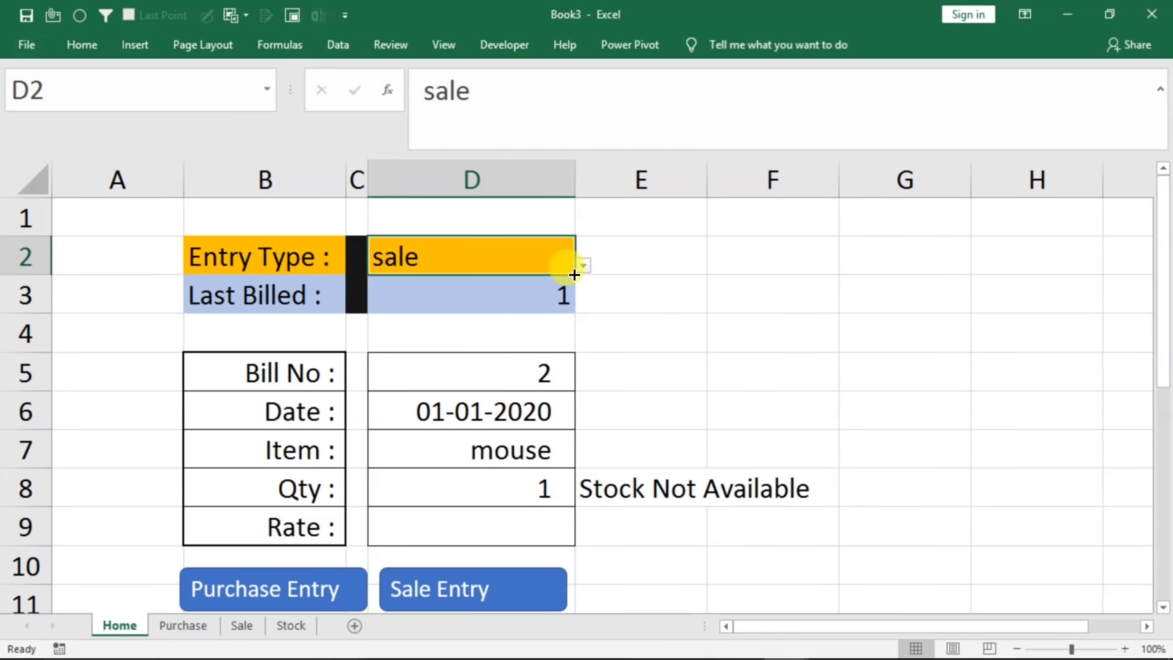
{"action": "left_click", "coordinate": [588, 270]}
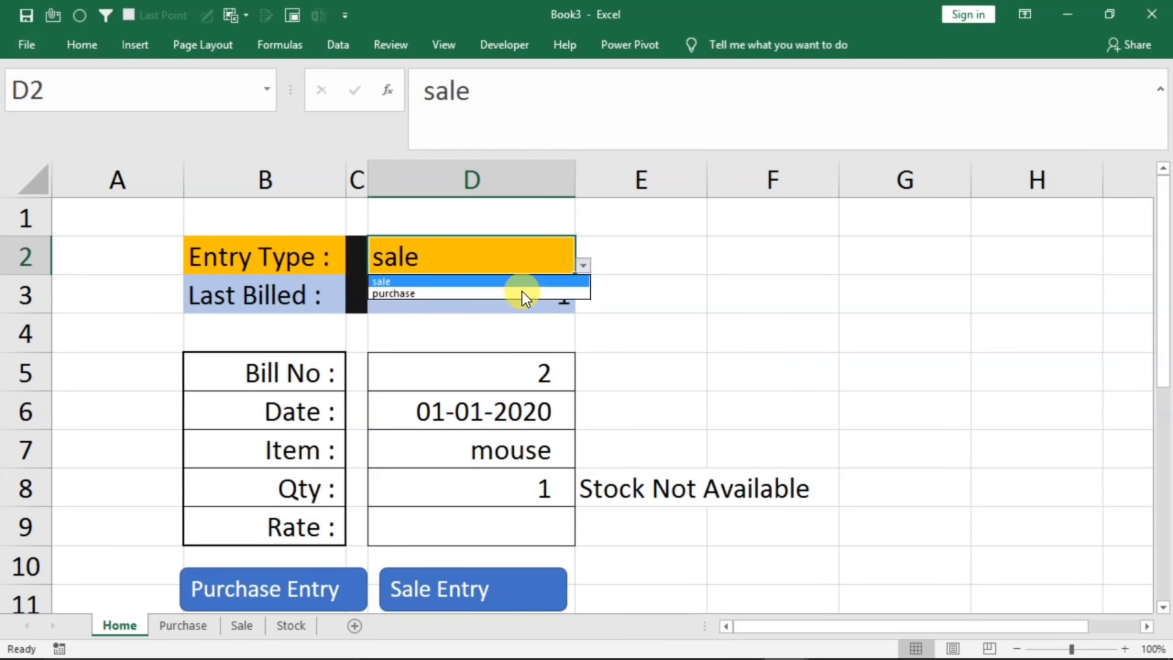
{"action": "left_click", "coordinate": [475, 292]}
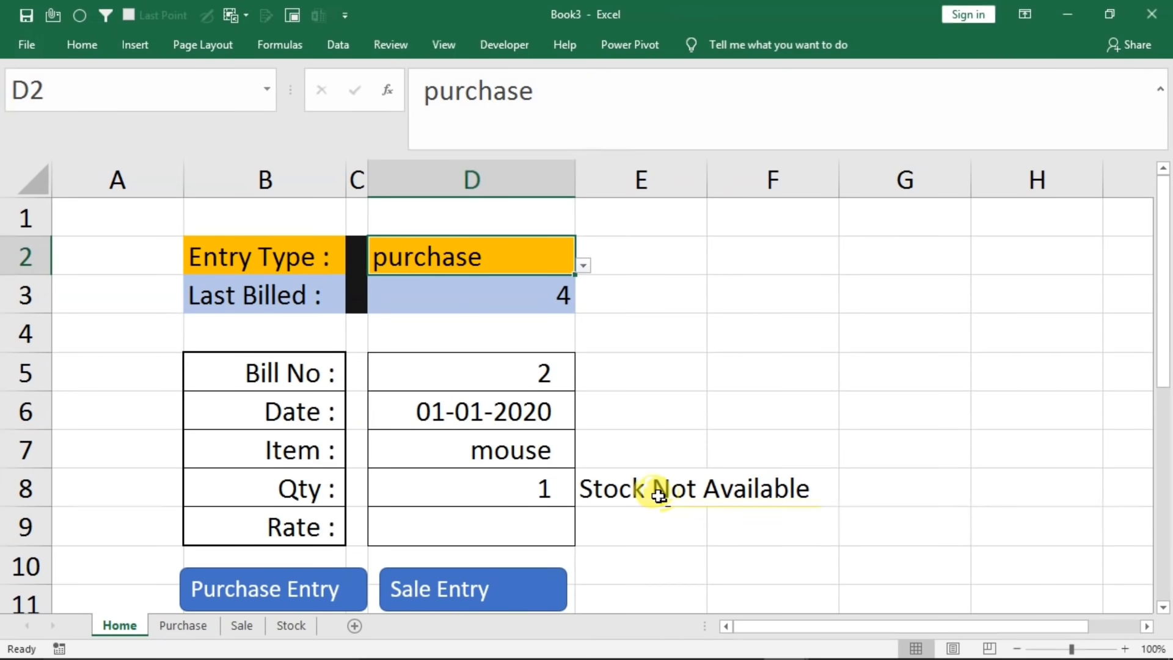
- Nest the E8 formula in an outer IF that runs the stock check only when D2="sale" and otherwise returns empty text
{"action": "left_click", "coordinate": [626, 487]}
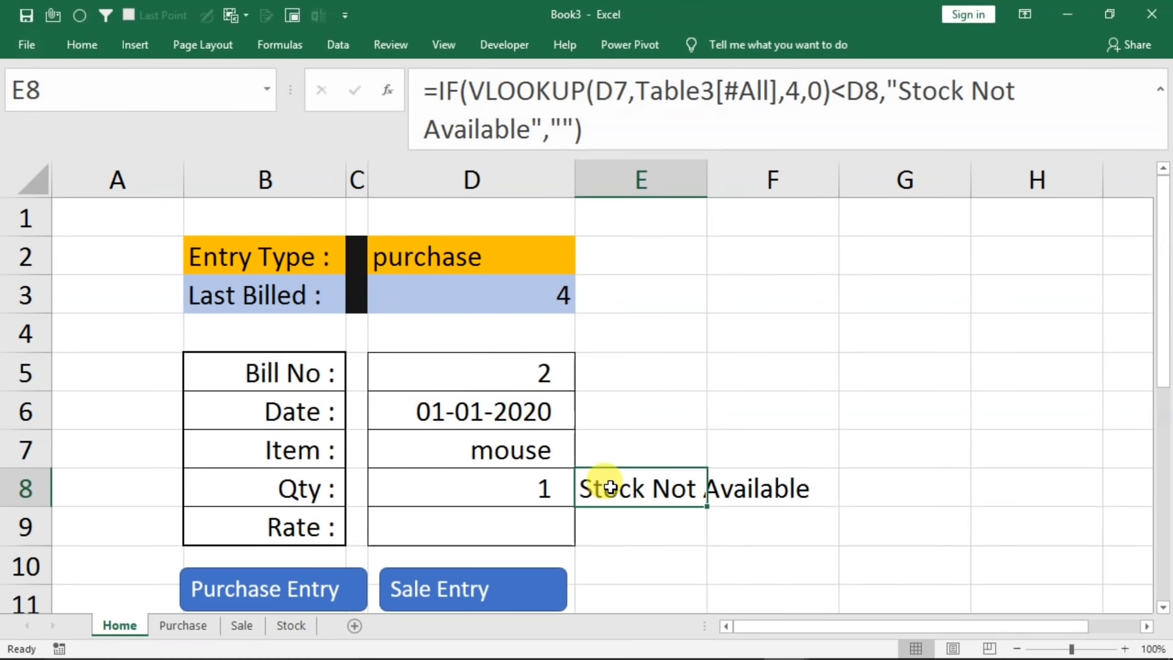
{"action": "double_click", "coordinate": [610, 487]}
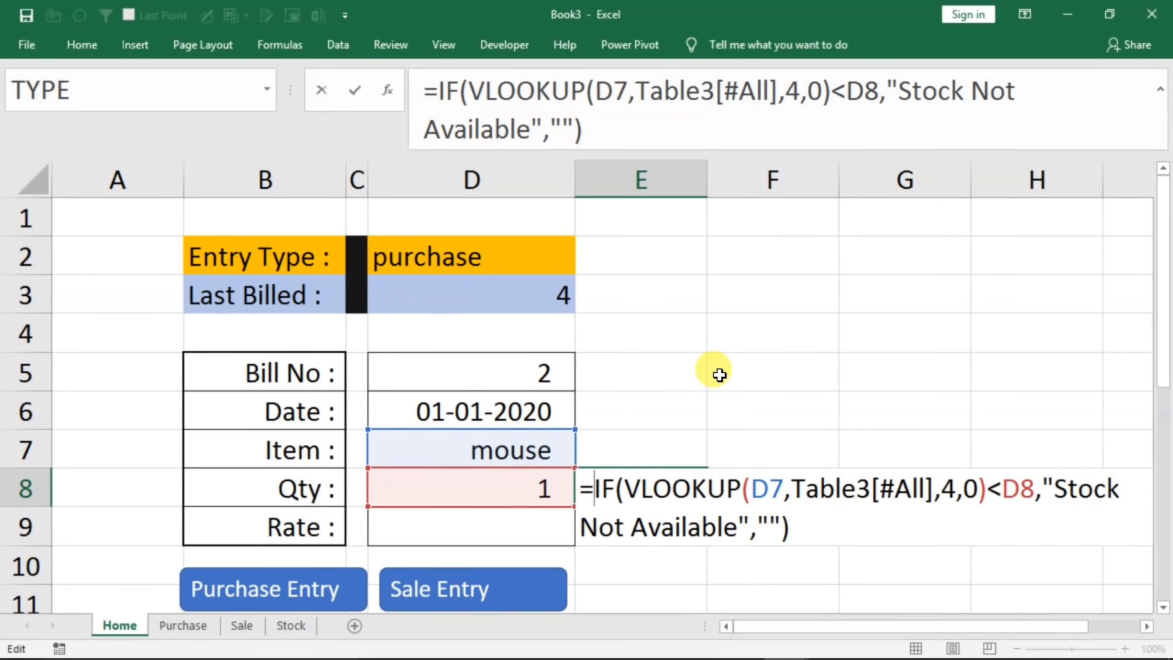
{"action": "type", "text": "if"}
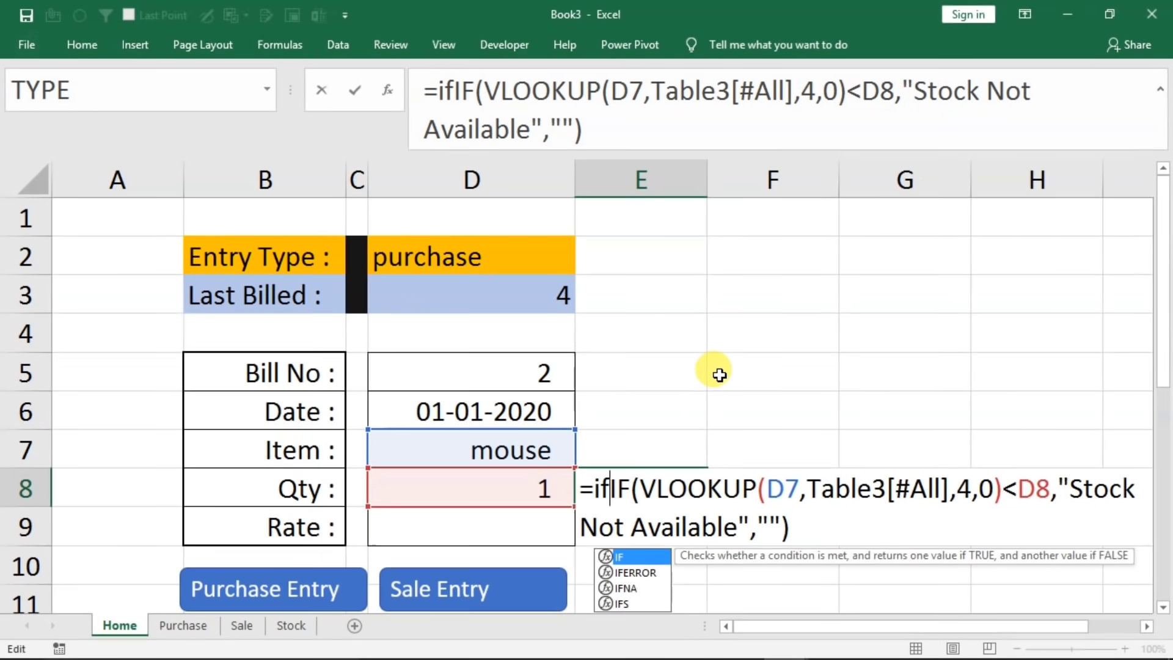
{"action": "type", "text": "("}
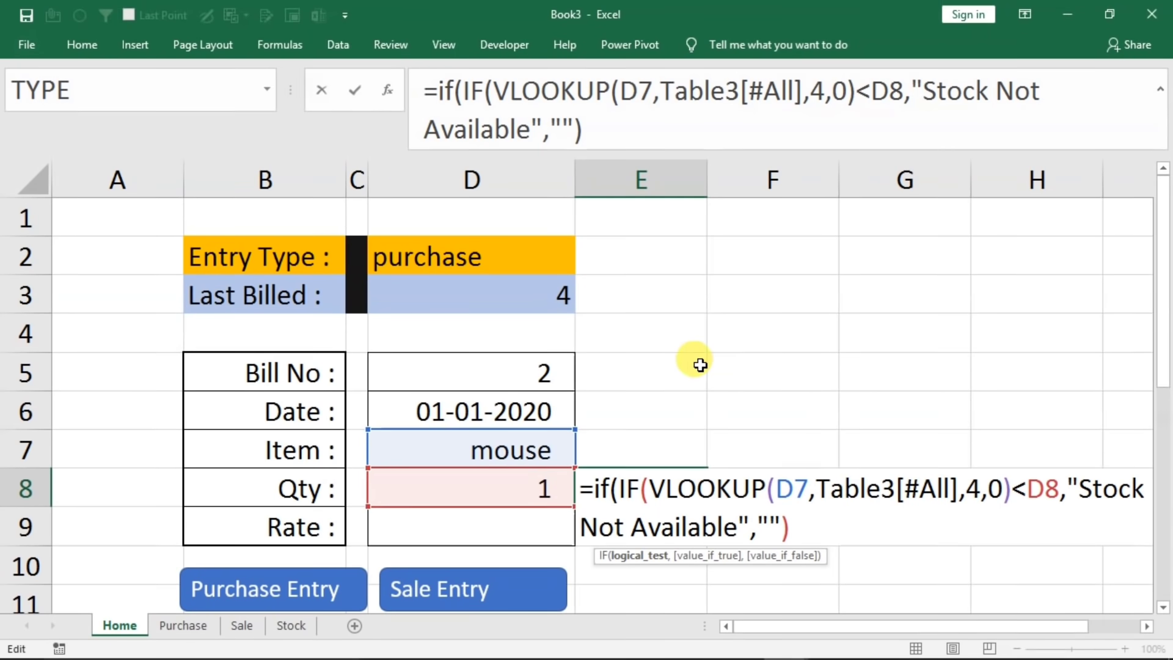
{"action": "left_click", "coordinate": [468, 256]}
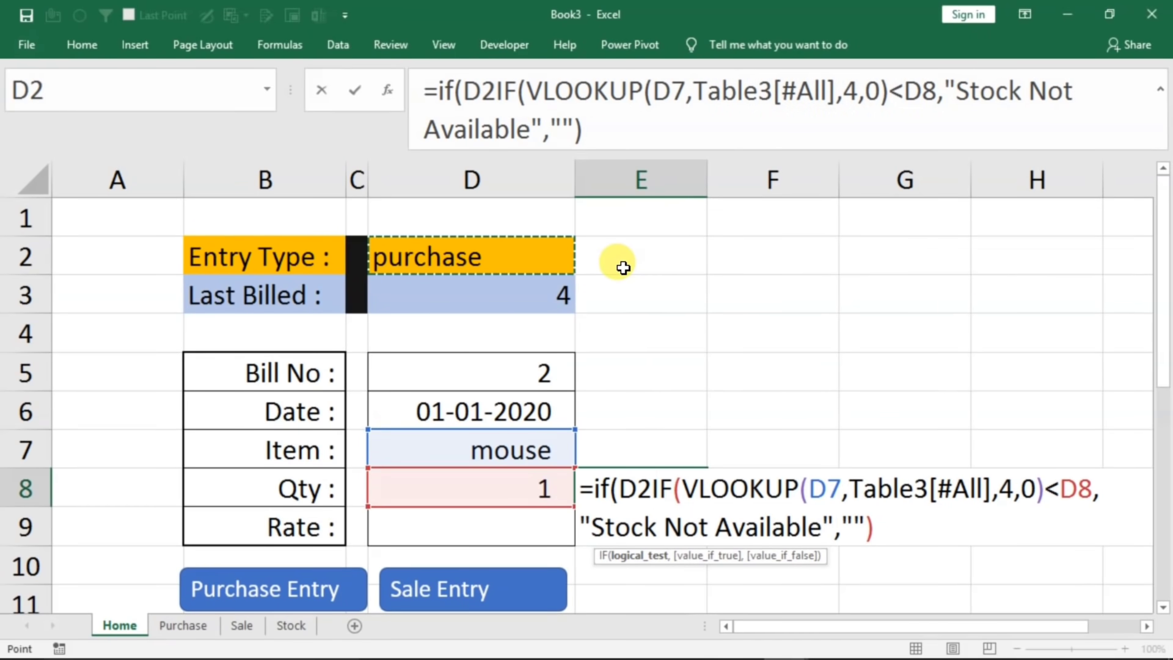
{"action": "type", "text": "="}
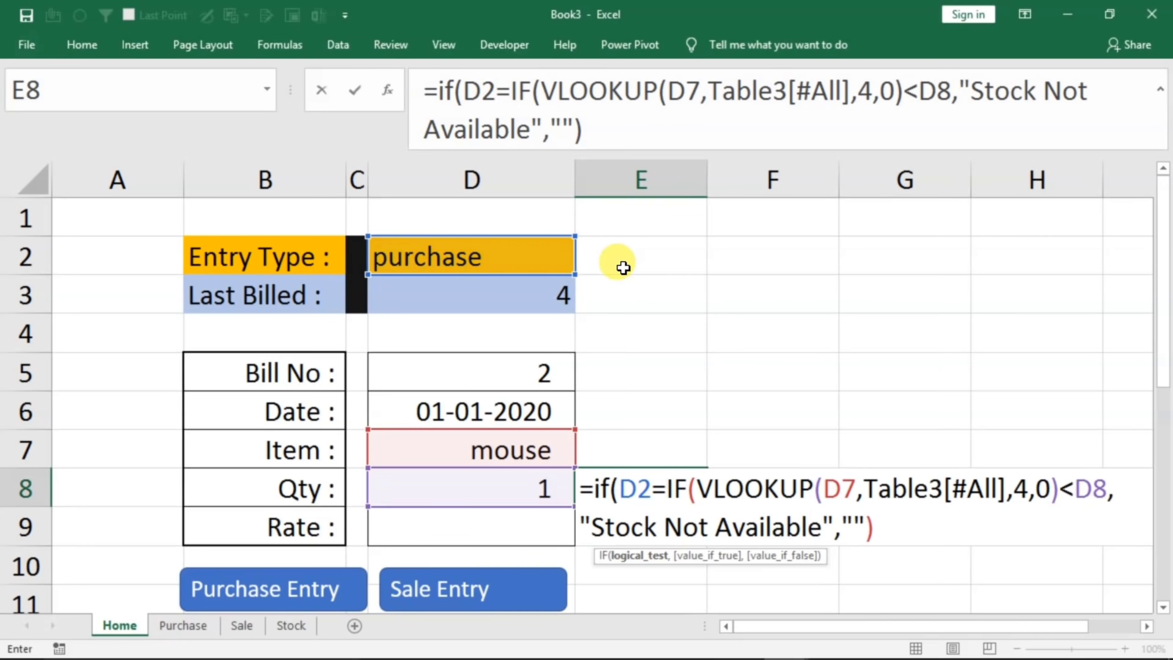
{"action": "type", "text": "\"sale\""}
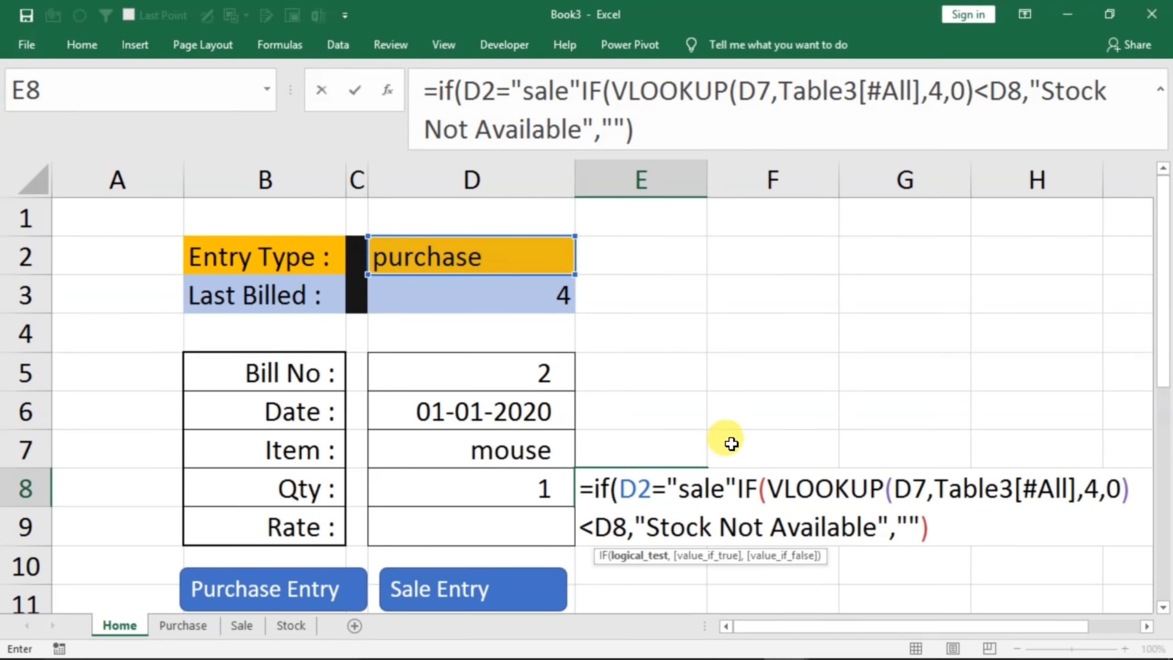
{"action": "type", "text": ","}
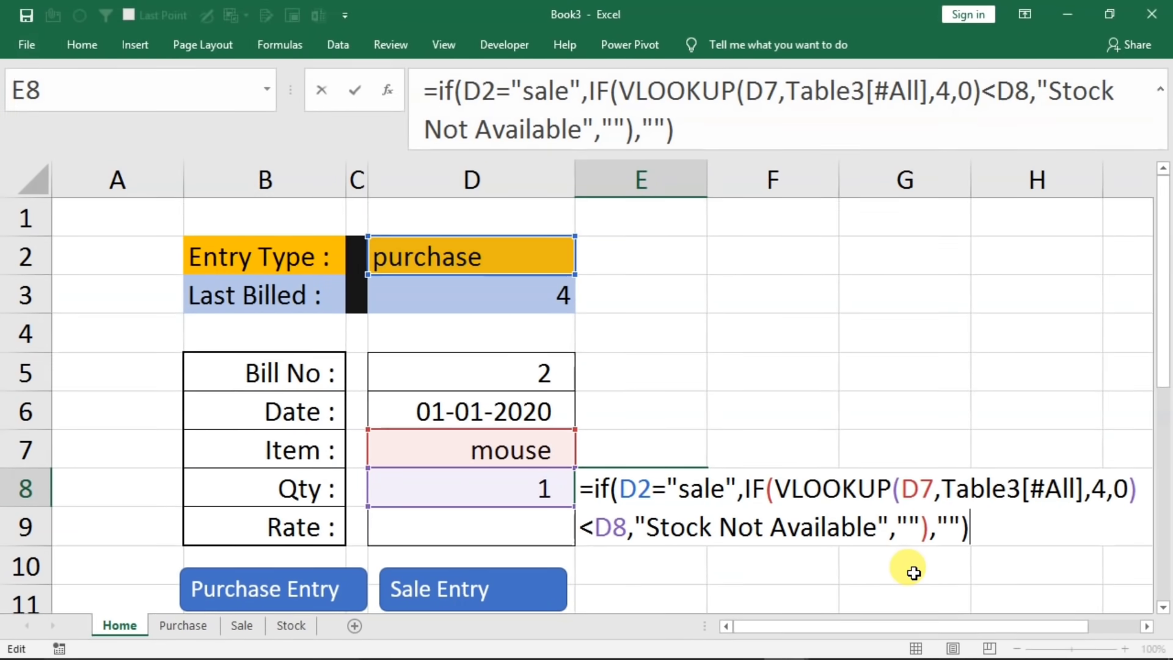
{"action": "key", "text": "Return"}
- Set the Entry Type to sale to test the stock message with the extended formula
{"action": "left_click", "coordinate": [546, 251]}
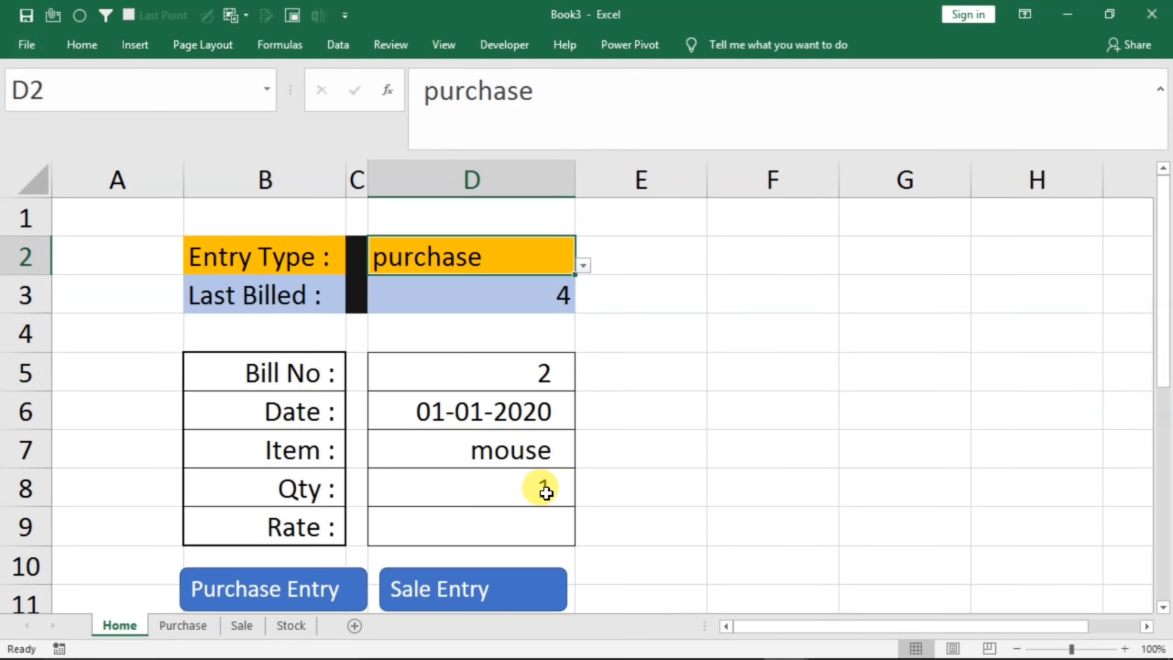
{"action": "left_click", "coordinate": [584, 268]}
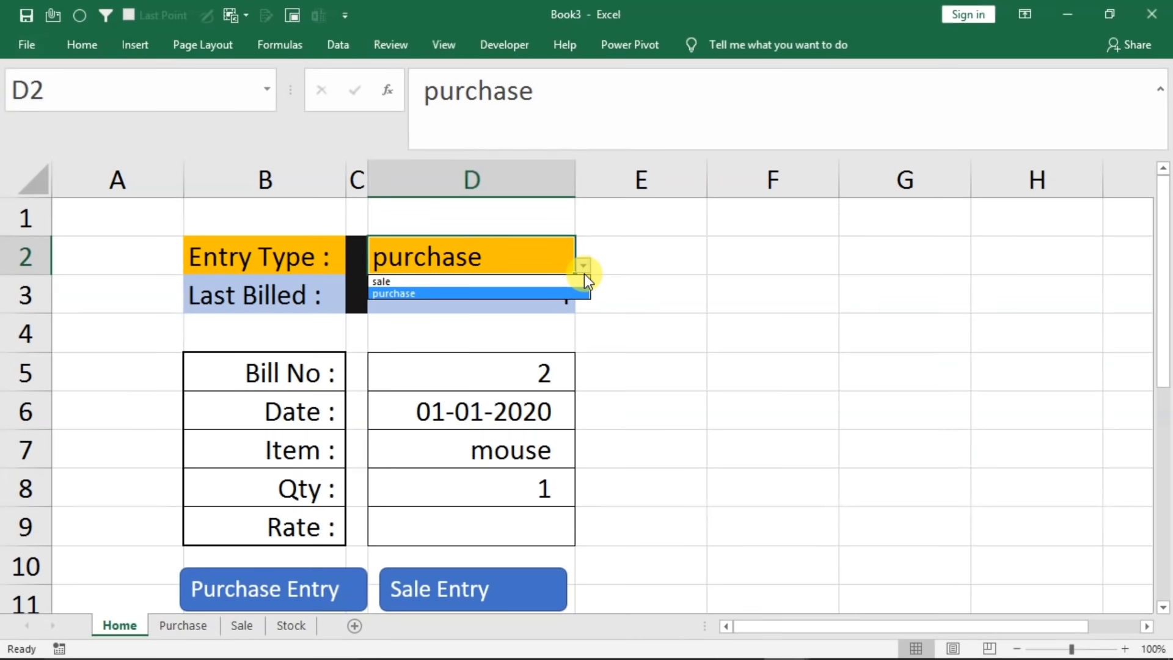
{"action": "left_click", "coordinate": [493, 281]}
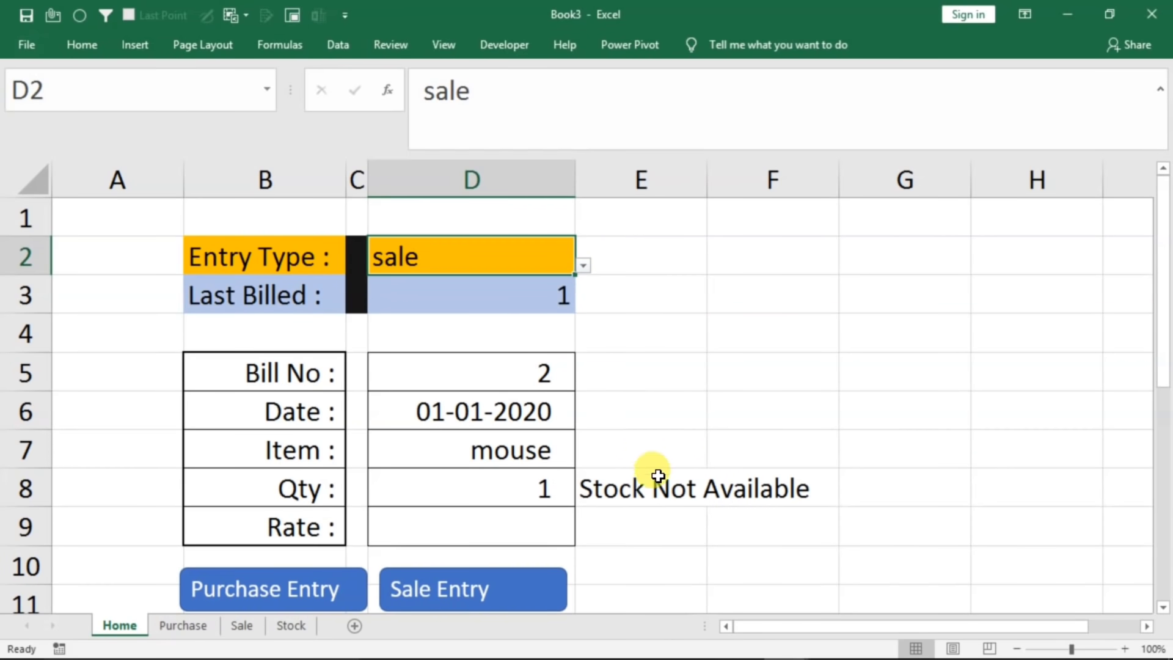
- Set the font colour of the stock message in cell E8 to dark red
{"action": "left_click", "coordinate": [604, 491]}
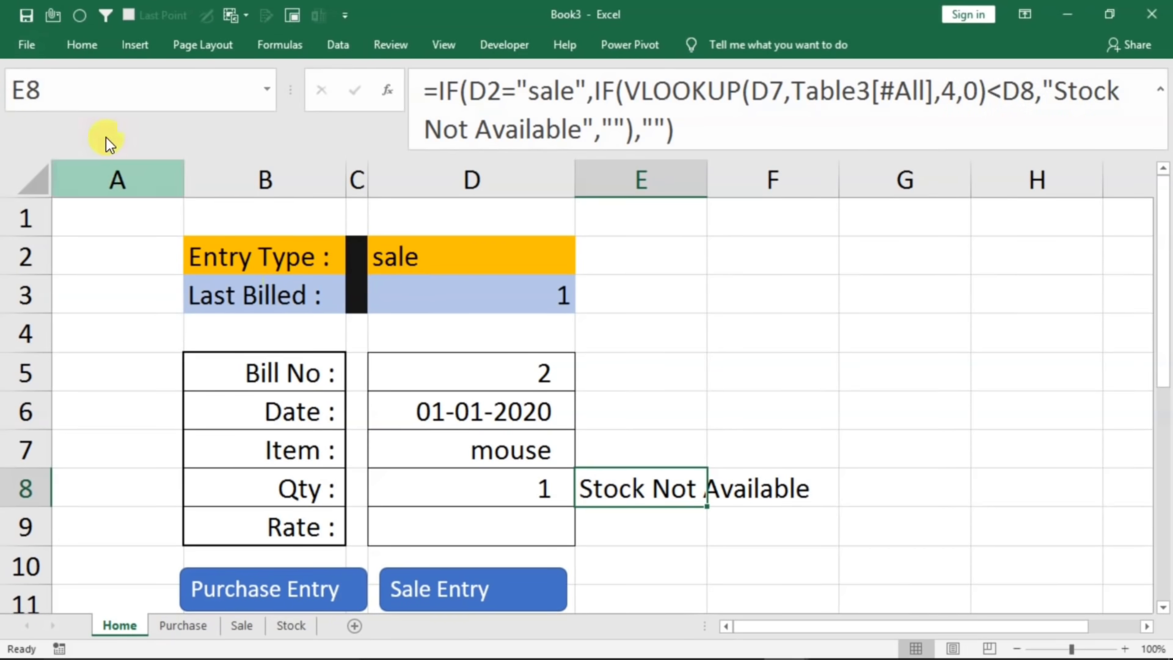
{"action": "left_click", "coordinate": [73, 44]}
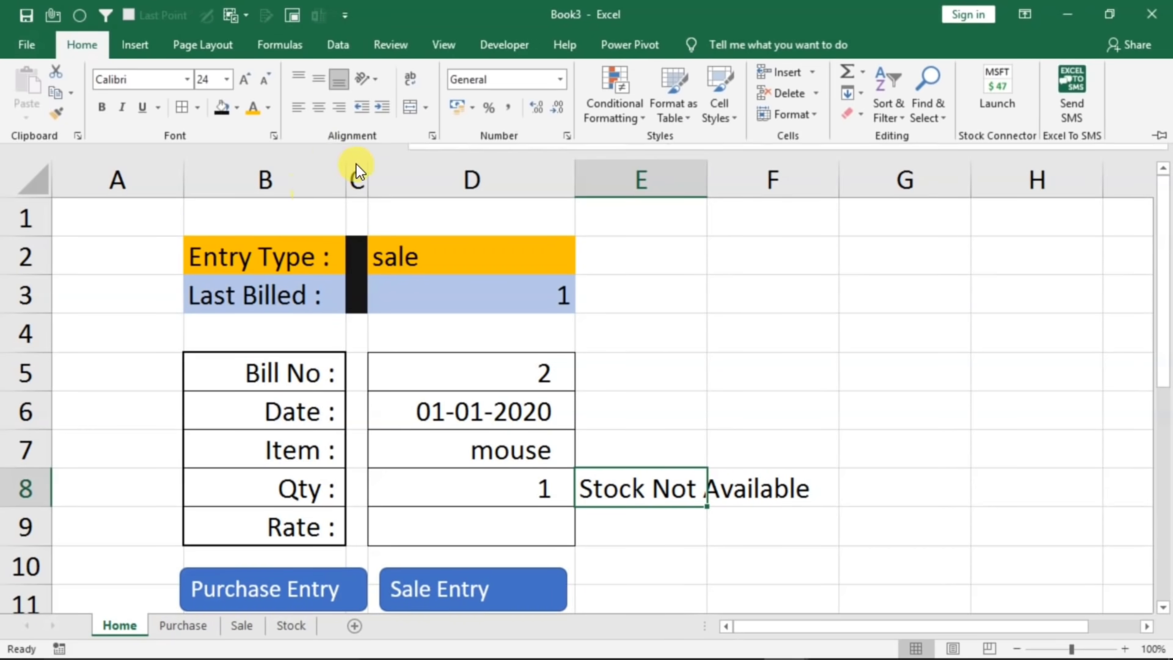
{"action": "left_click", "coordinate": [269, 108]}
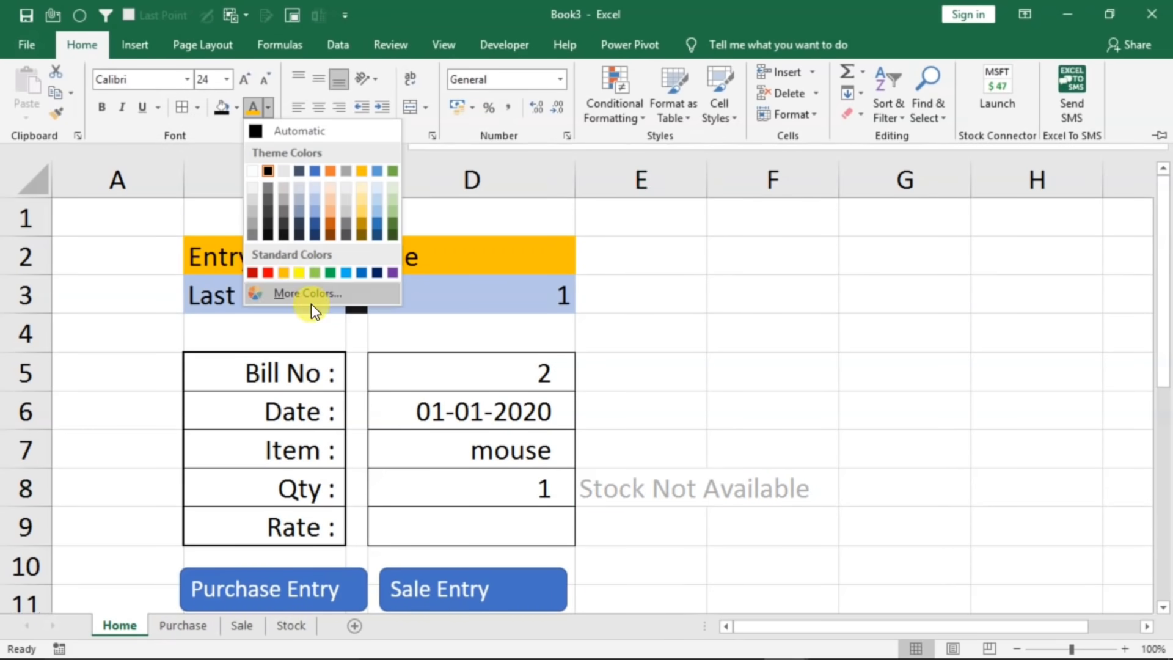
{"action": "left_click", "coordinate": [256, 272]}
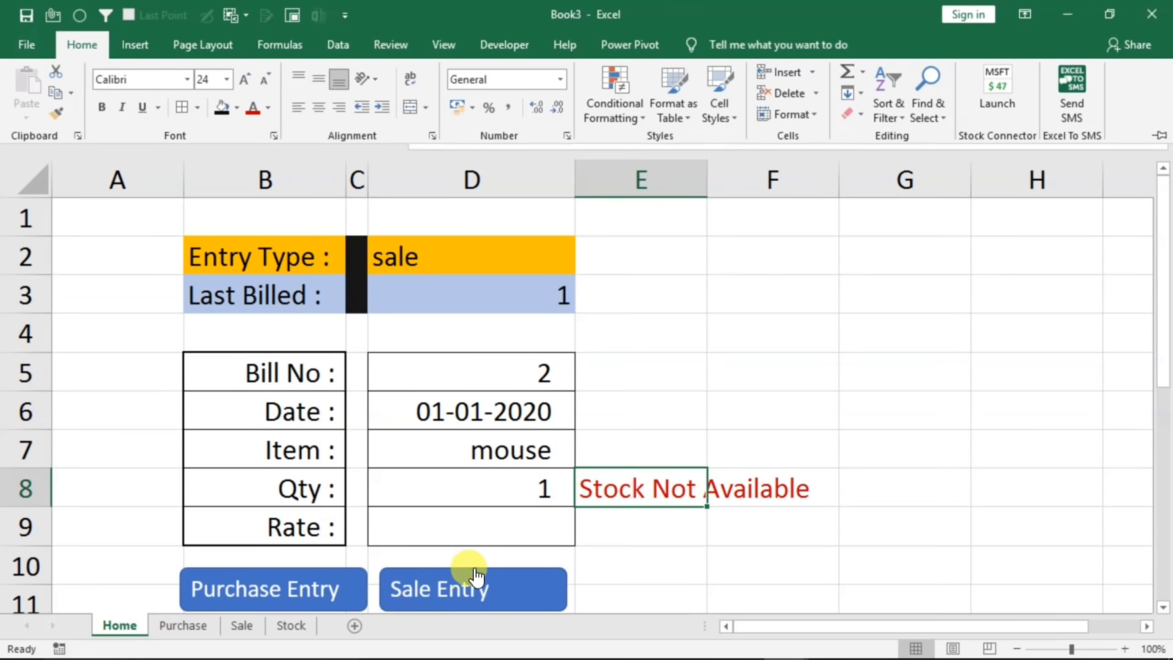
- Change the form's Item to ram to test the stock message with an unlisted item
{"action": "left_click", "coordinate": [490, 448]}
{"action": "left_click", "coordinate": [486, 446]}
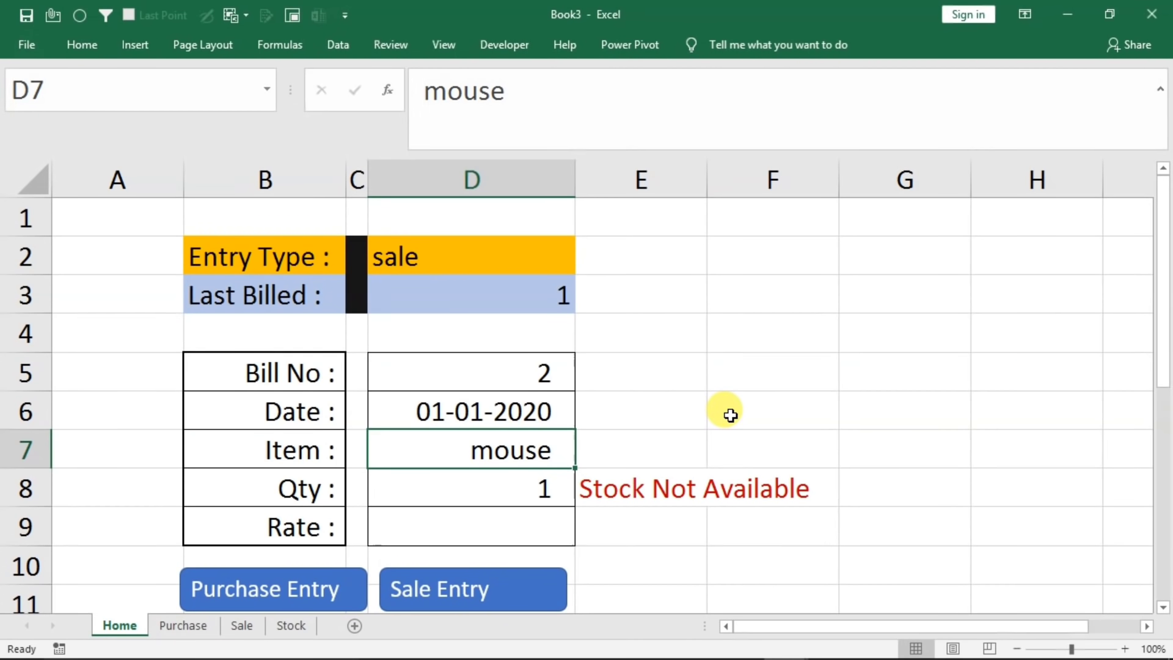
{"action": "type", "text": "ram"}
{"action": "key", "text": "Return"}
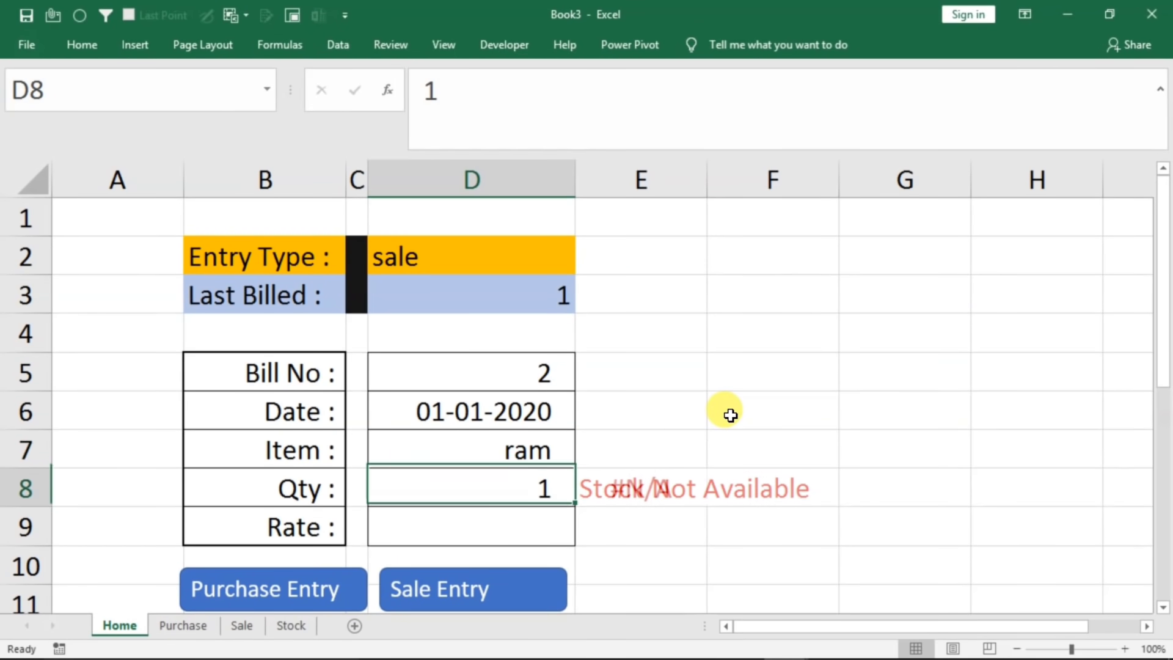
- Wrap the whole E8 formula in IFERROR so that it returns empty text ("") on an error
{"action": "left_click", "coordinate": [647, 480]}
{"action": "double_click", "coordinate": [643, 487]}
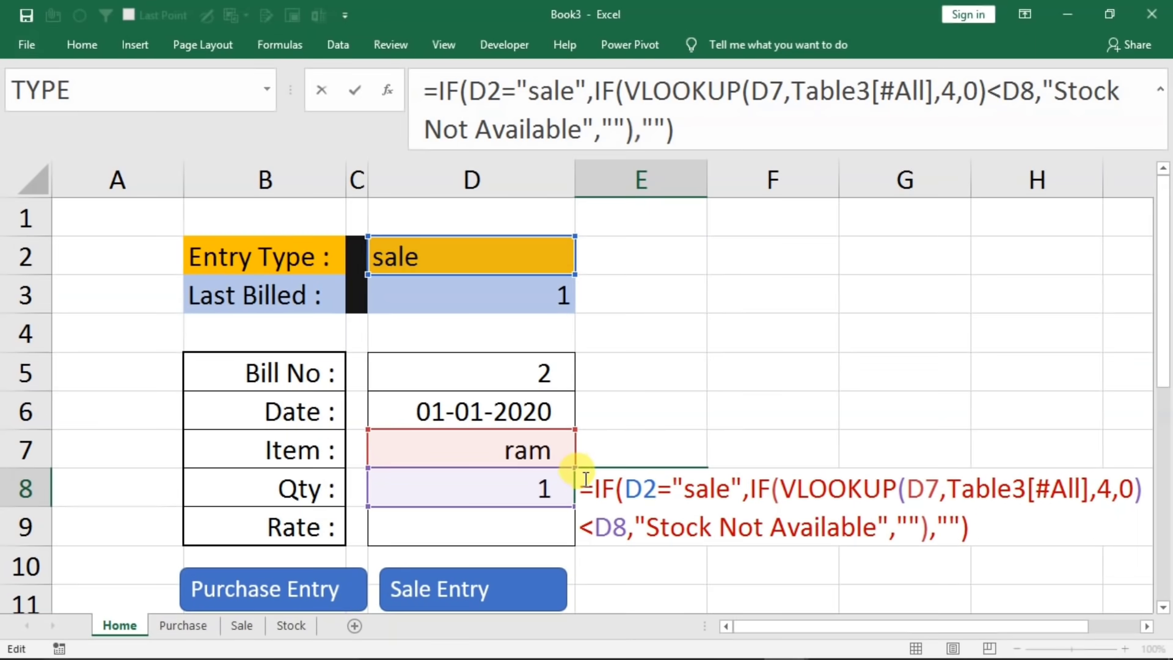
{"action": "type", "text": "ife"}
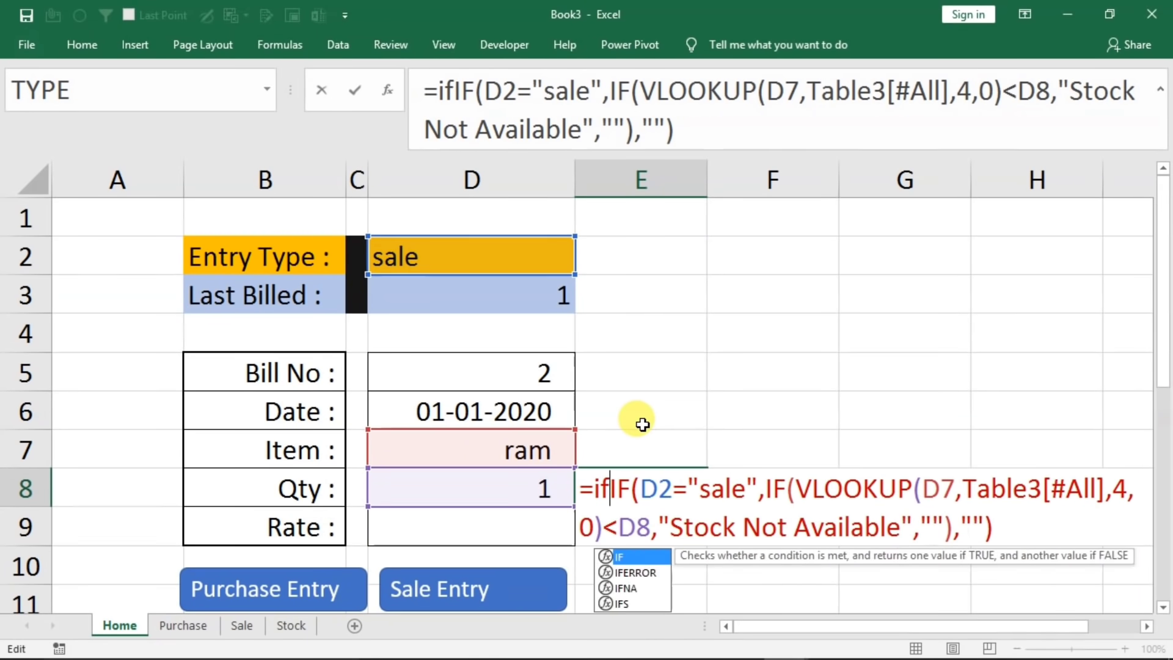
{"action": "type", "text": "rror"}
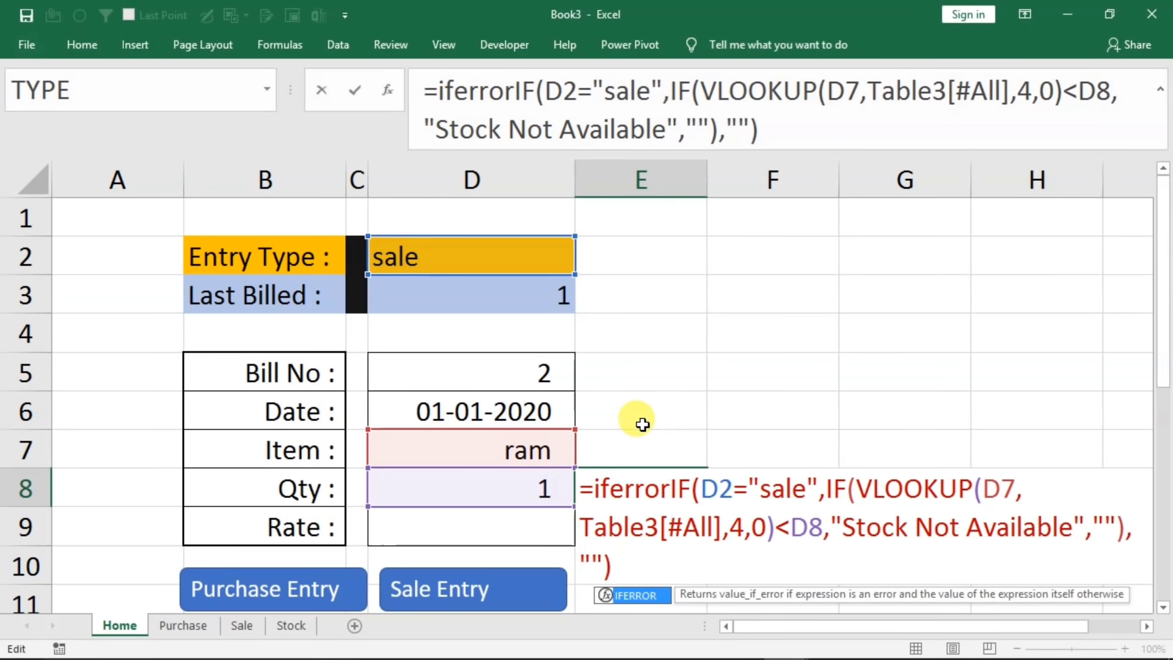
{"action": "type", "text": "("}
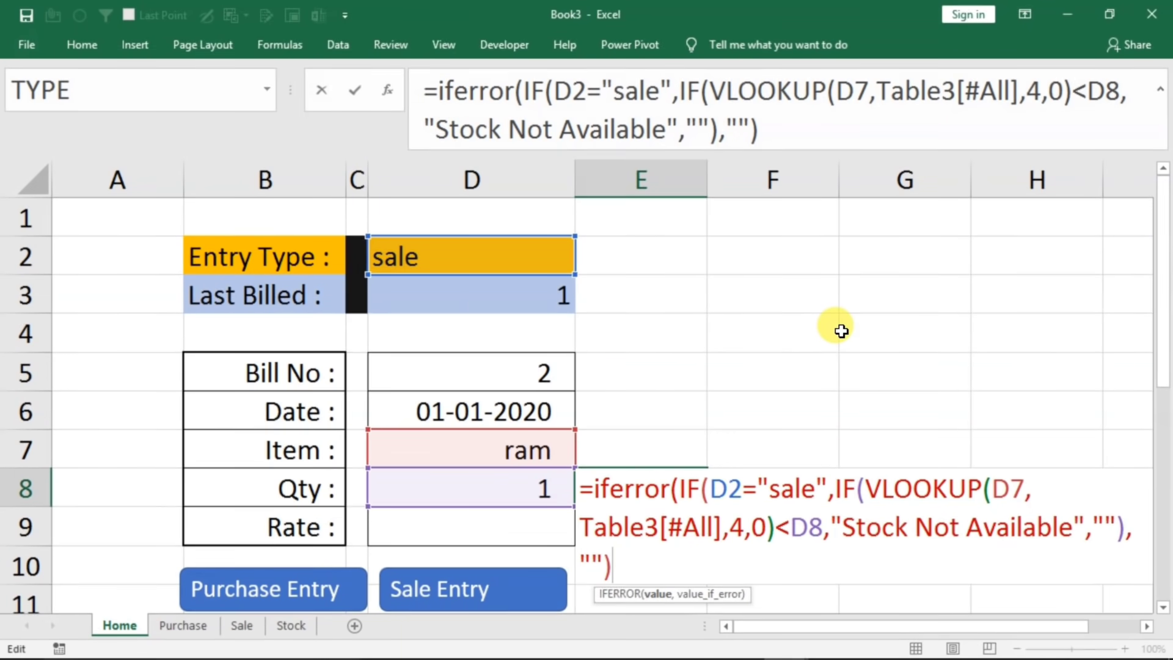
{"action": "type", "text": ","}
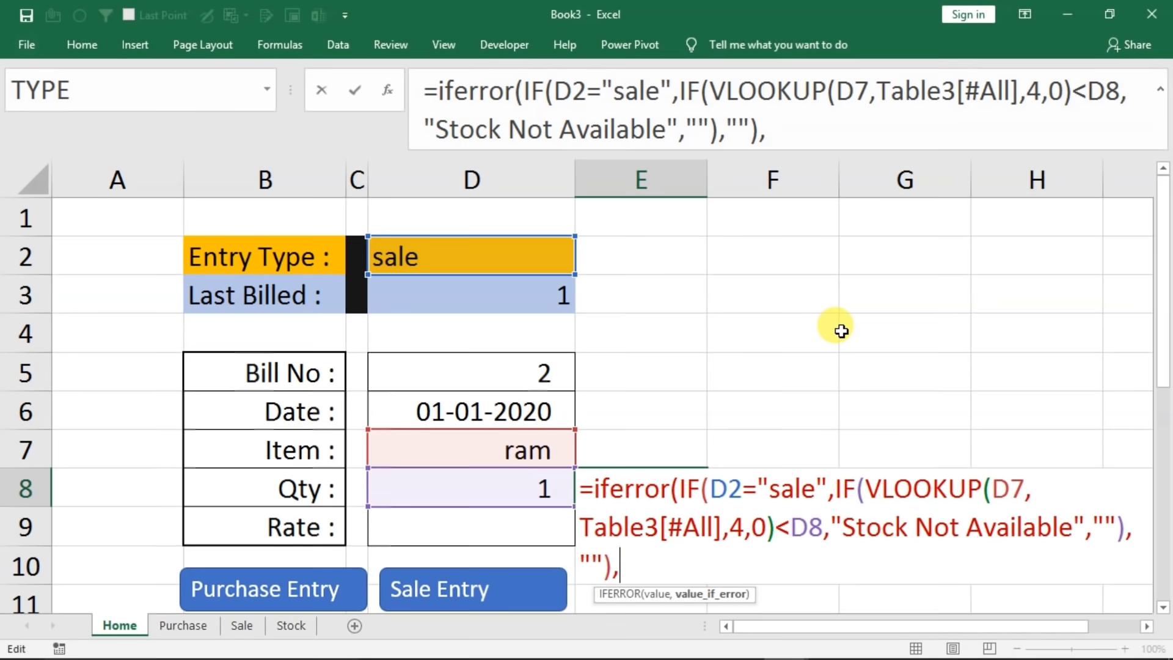
{"action": "type", "text": "\"\""}
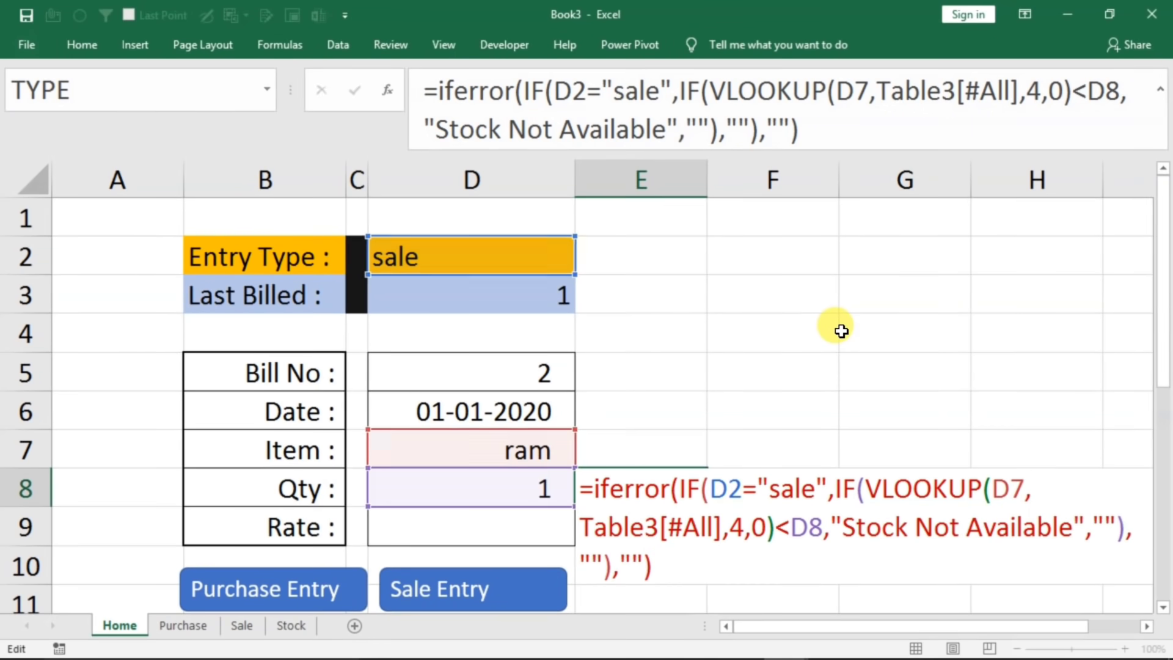
{"action": "key", "text": "Return"}
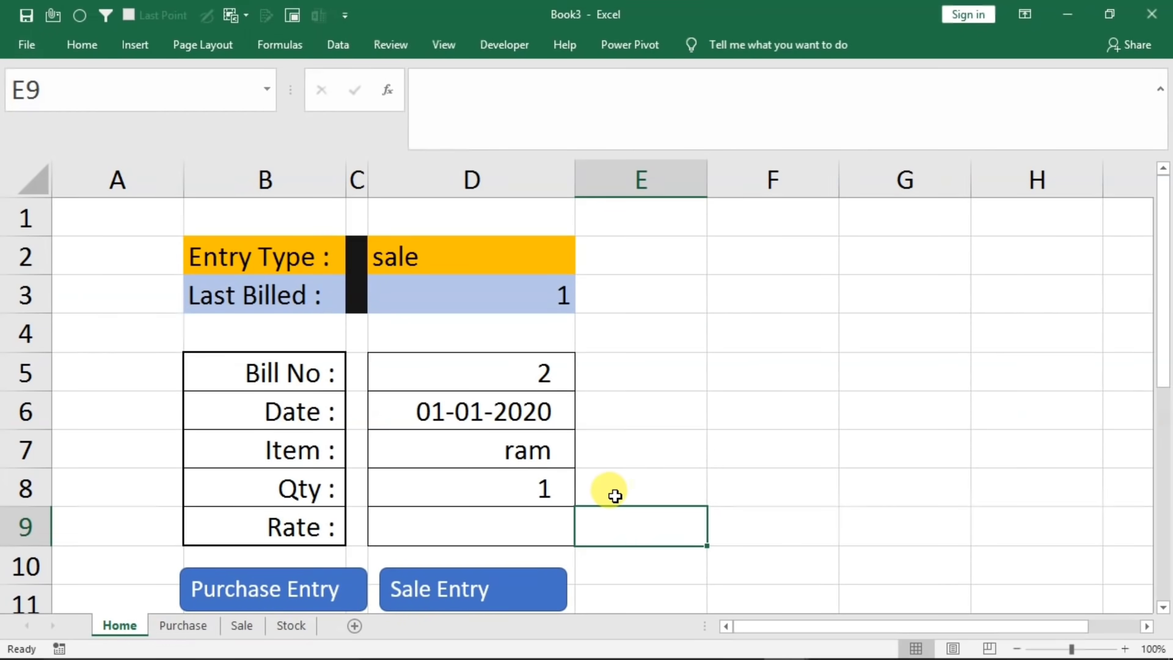
- Check the items listed on the Stock sheet against the form's Item, and return to the Home sheet
{"action": "left_click", "coordinate": [537, 454]}
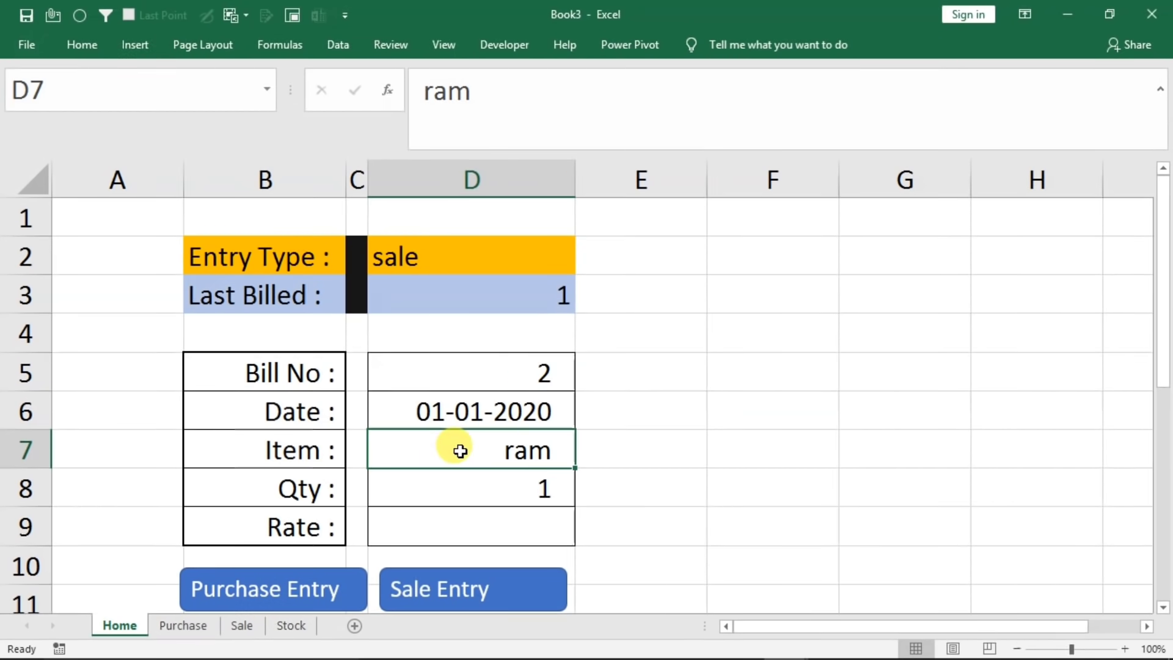
{"action": "left_click", "coordinate": [287, 625]}
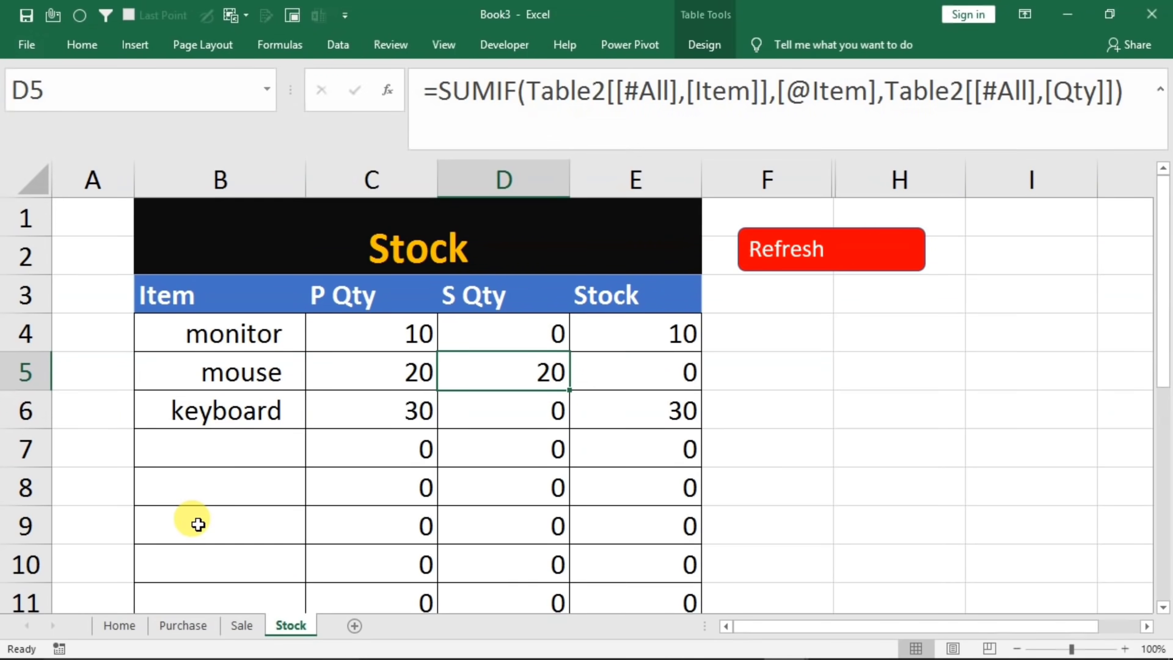
{"action": "left_click", "coordinate": [133, 626]}
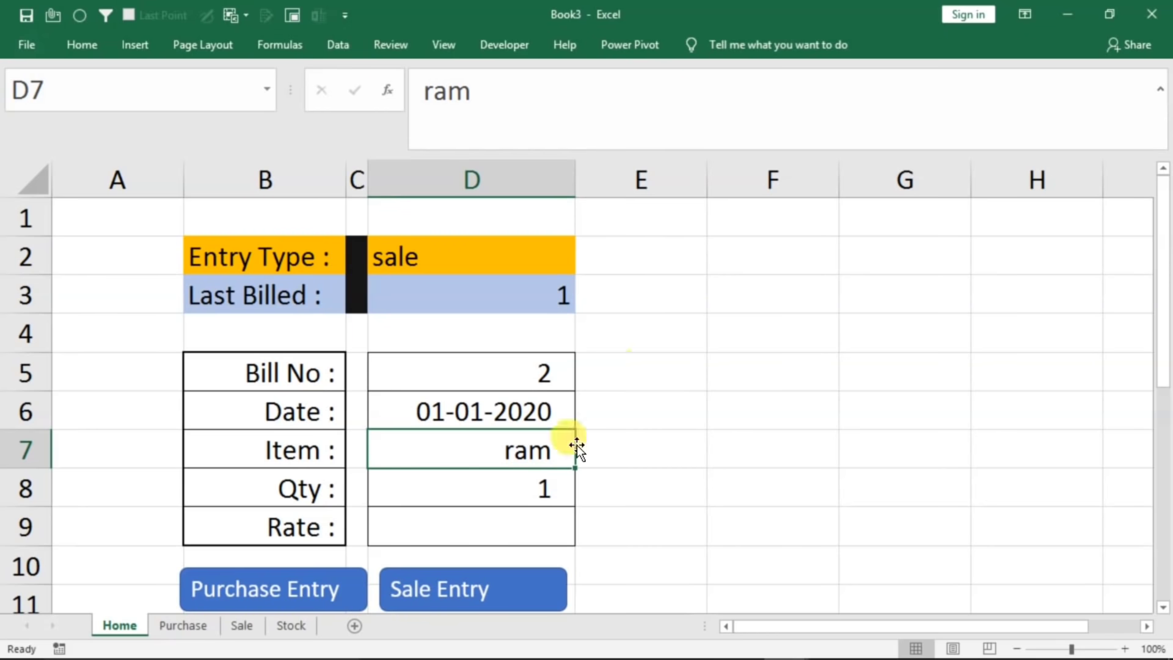
- Copy the Purchase Entry button, place the copy beside the form around F2, relabel it Purchase and try it out
{"action": "left_click", "coordinate": [277, 585], "text": "ctrl"}
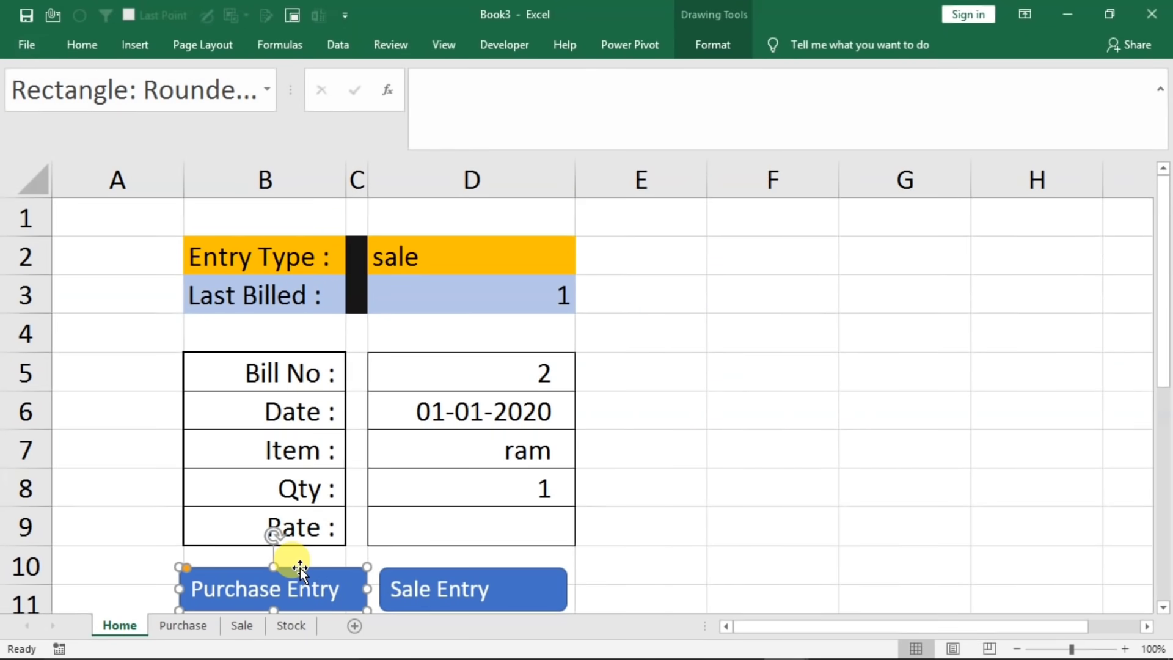
{"action": "key", "text": "ctrl+c"}
{"action": "left_click", "coordinate": [751, 396]}
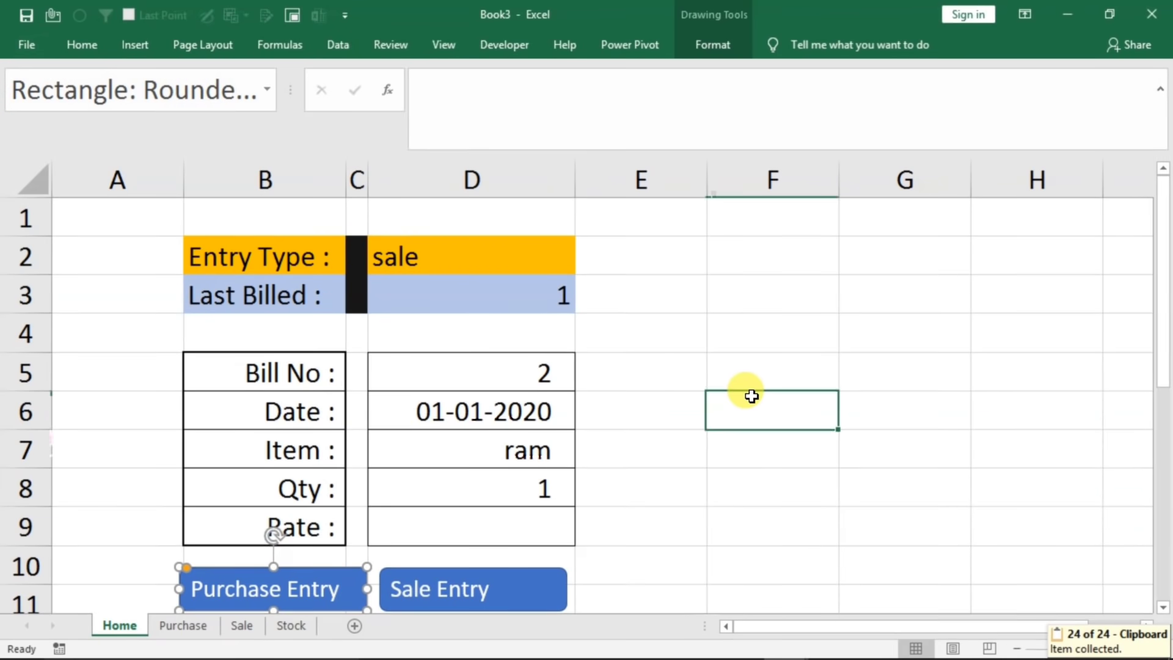
{"action": "key", "text": "ctrl+v"}
{"action": "left_click_drag", "start_coordinate": [758, 399], "coordinate": [715, 257]}
{"action": "left_click", "coordinate": [727, 275]}
{"action": "key", "text": "ctrl+a"}
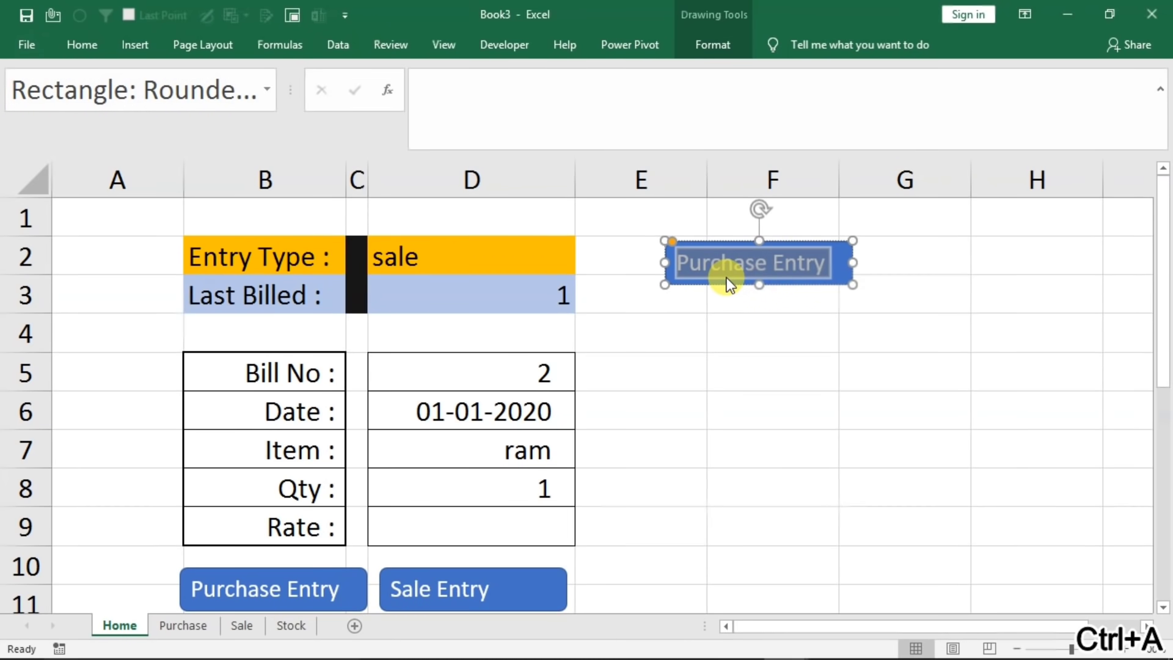
{"action": "type", "text": "Purchase"}
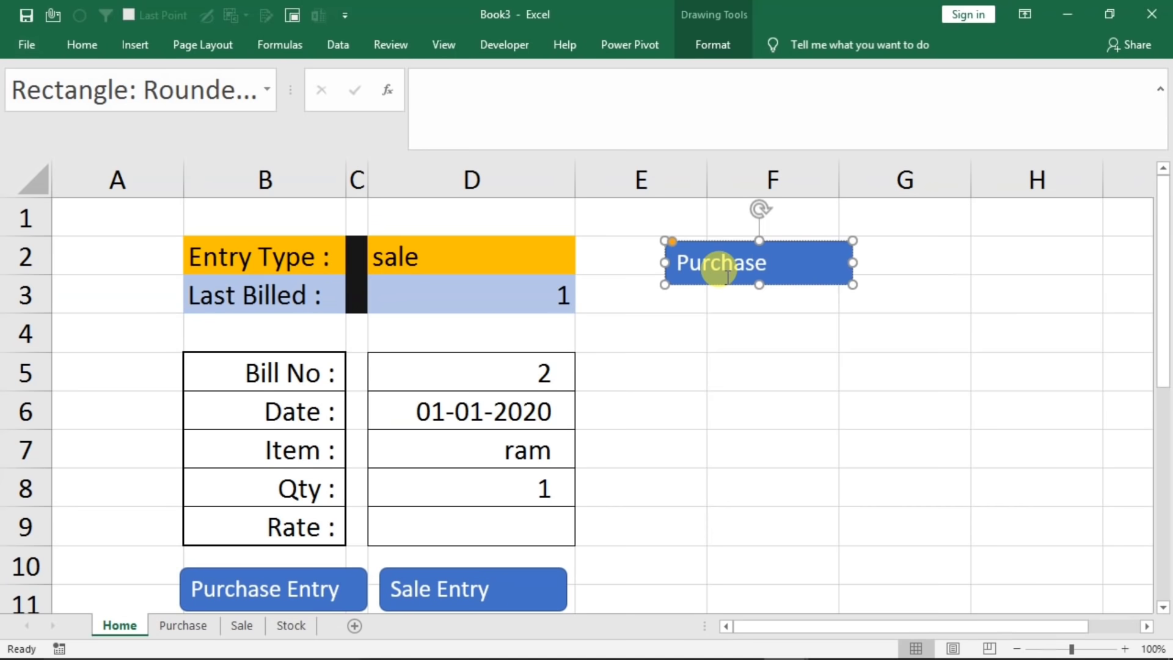
{"action": "left_click", "coordinate": [776, 320]}
{"action": "left_click", "coordinate": [776, 262]}
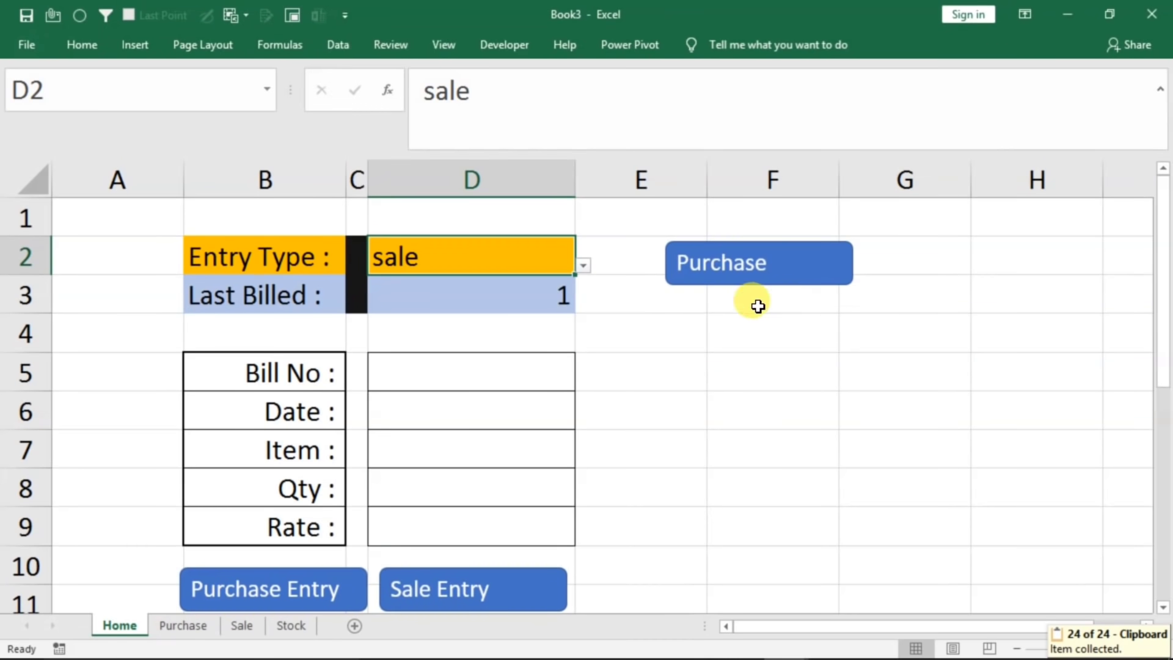
- Link the Purchase button to cell A1 of the Purchase sheet in this document, test it and return to Home
{"action": "right_click", "coordinate": [740, 277]}
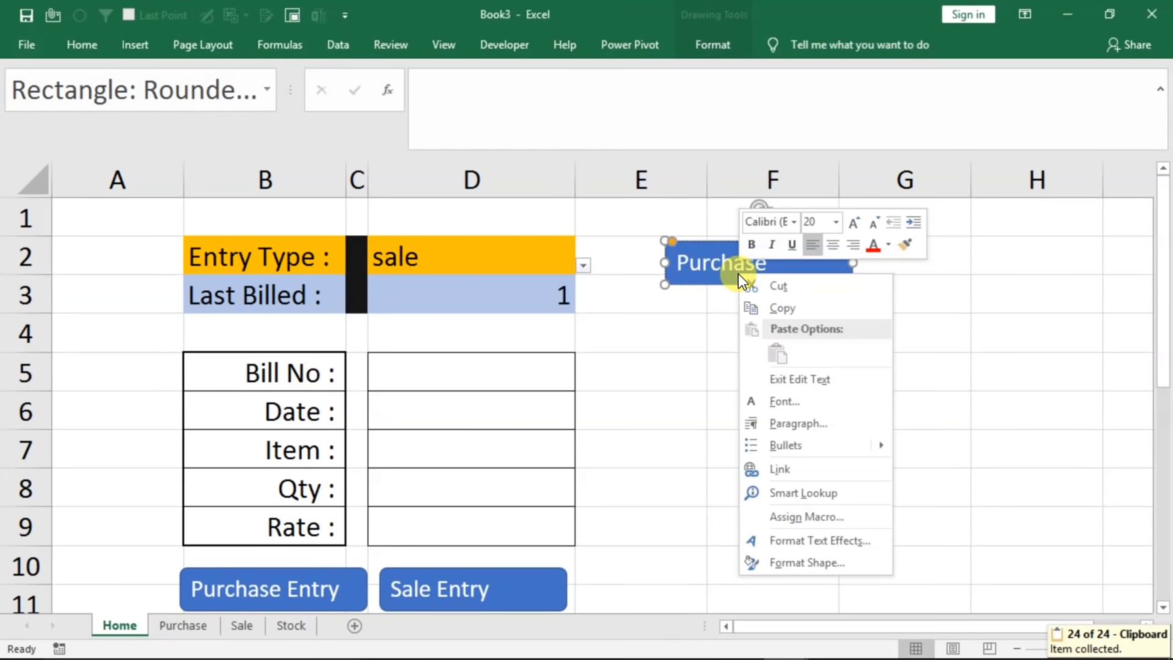
{"action": "left_click", "coordinate": [776, 471]}
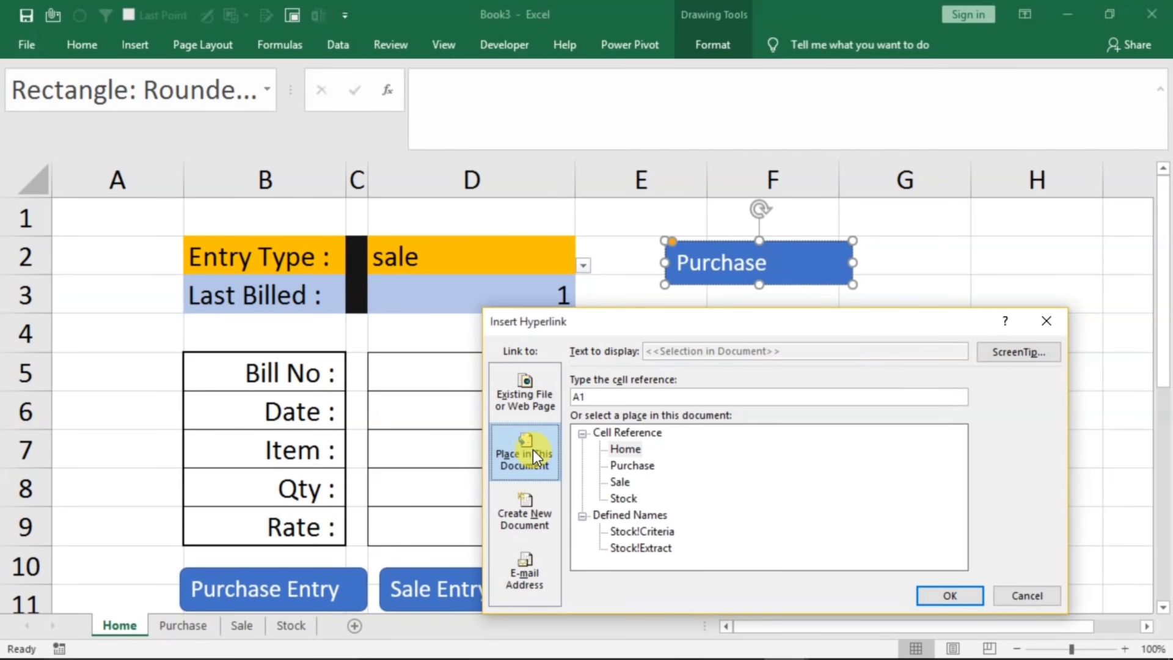
{"action": "left_click", "coordinate": [632, 467]}
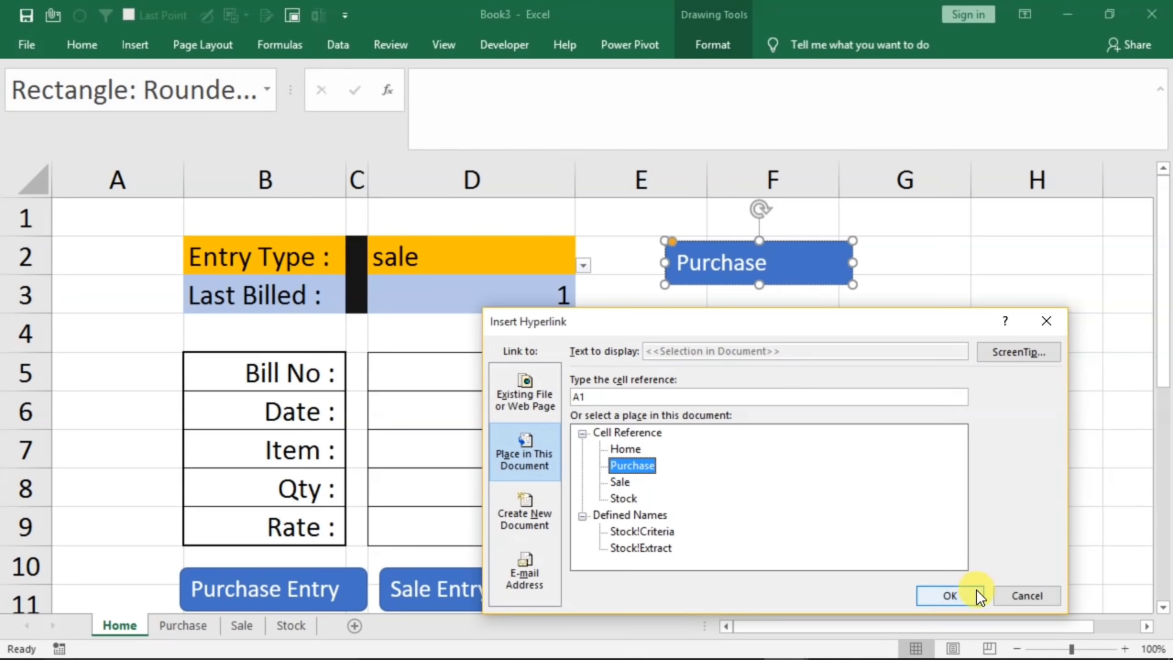
{"action": "left_click", "coordinate": [960, 593]}
{"action": "left_click", "coordinate": [820, 441]}
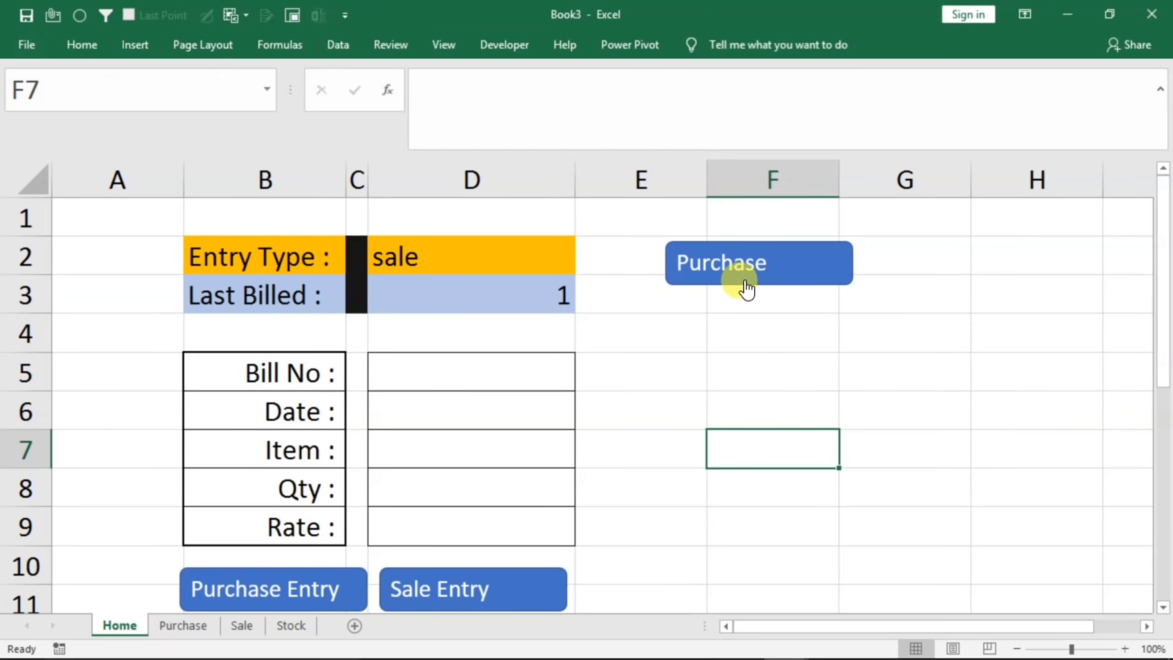
{"action": "left_click", "coordinate": [736, 264]}
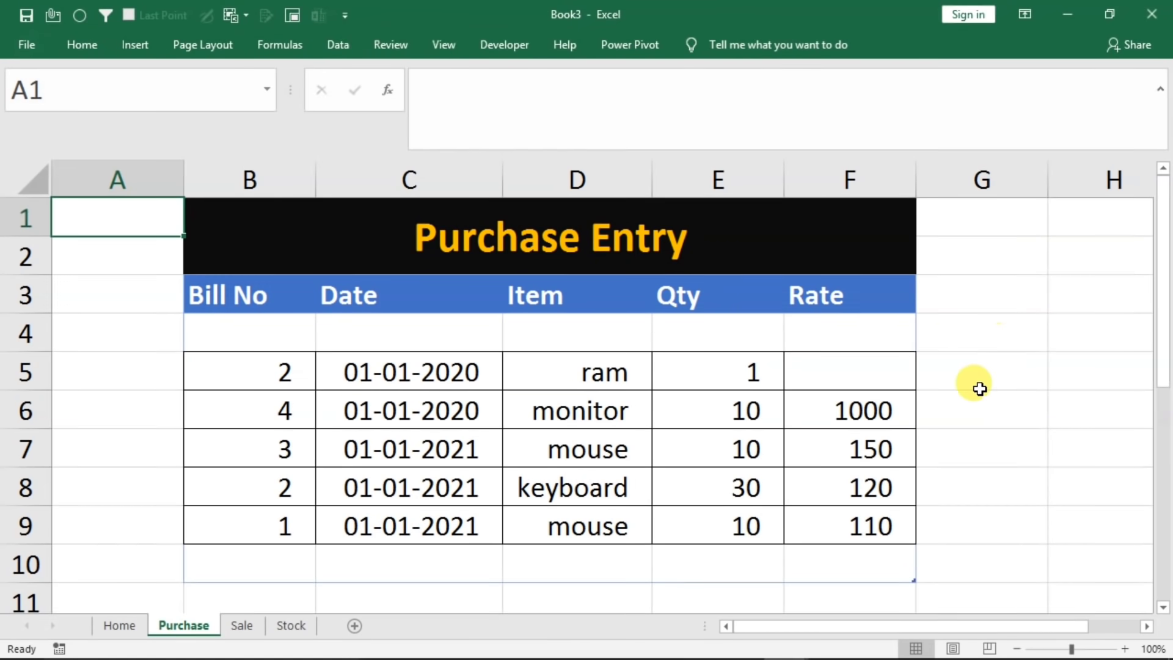
{"action": "left_click", "coordinate": [120, 626]}
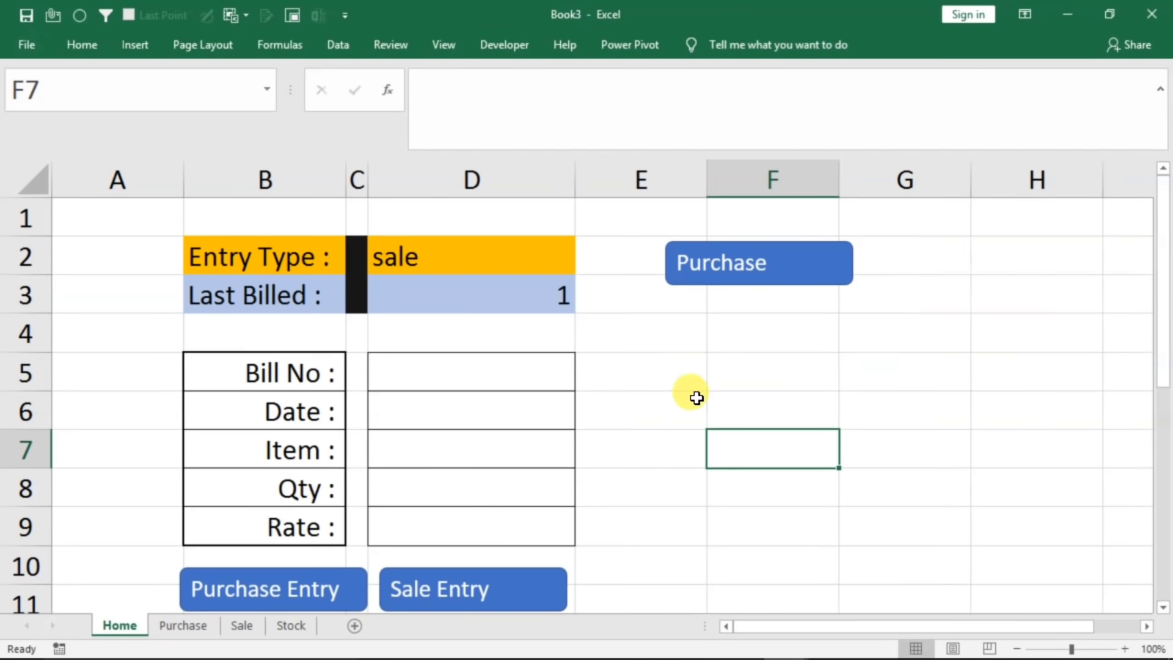
- Duplicate the Purchase button directly below it, relabel the copy Sale, and try its link before returning to Home
{"action": "left_click", "coordinate": [753, 328]}
{"action": "left_click", "coordinate": [758, 267]}
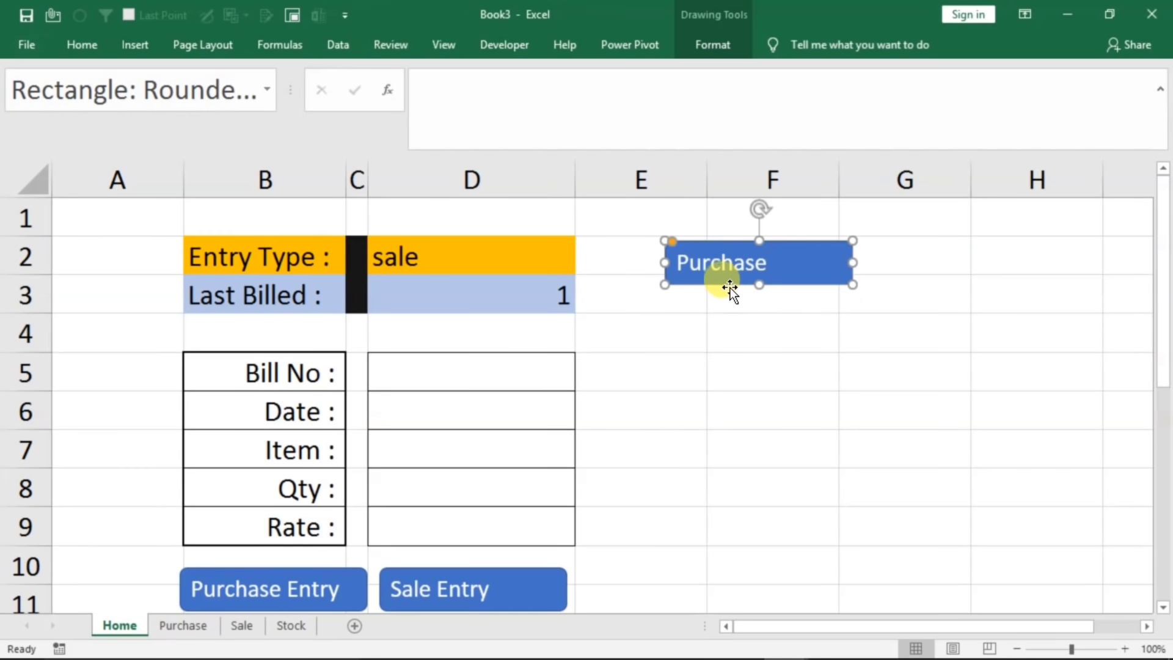
{"action": "left_click_drag", "start_coordinate": [727, 284], "coordinate": [724, 340]}
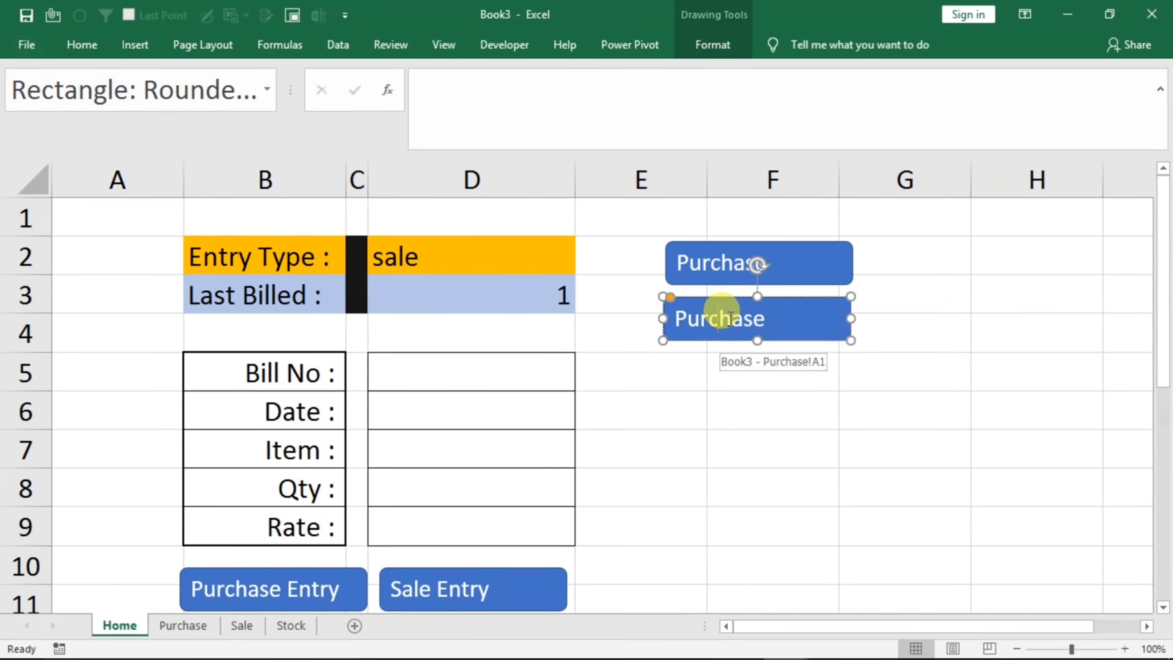
{"action": "key", "text": "ctrl+a"}
{"action": "type", "text": "Sale"}
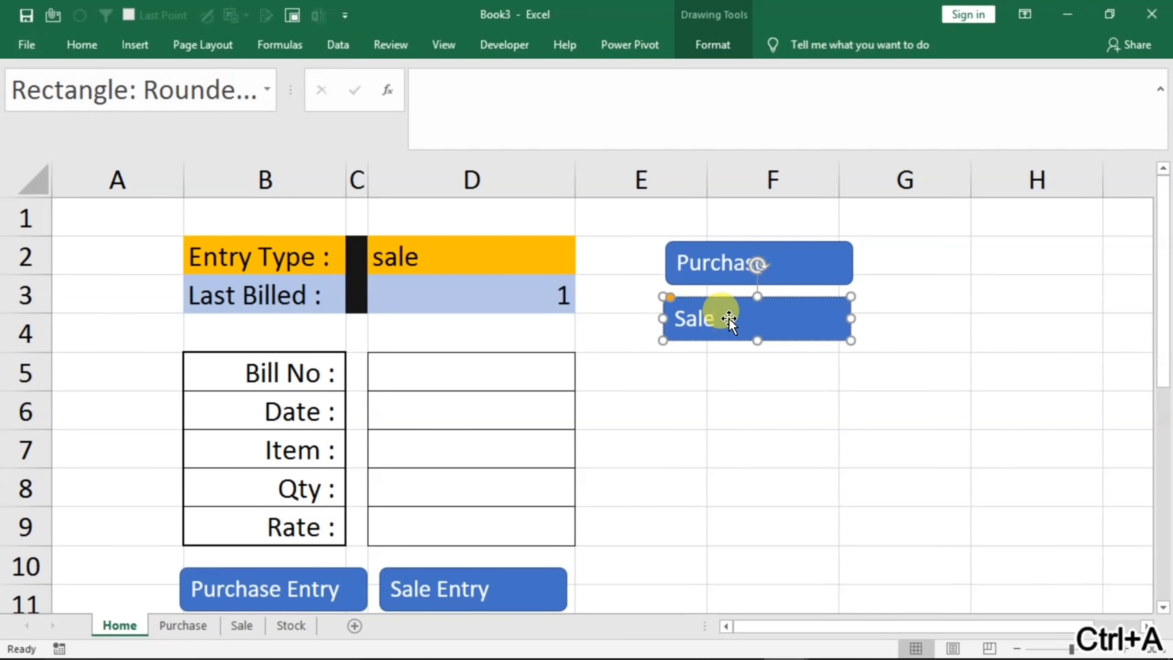
{"action": "left_click", "coordinate": [748, 404]}
{"action": "left_click", "coordinate": [733, 330]}
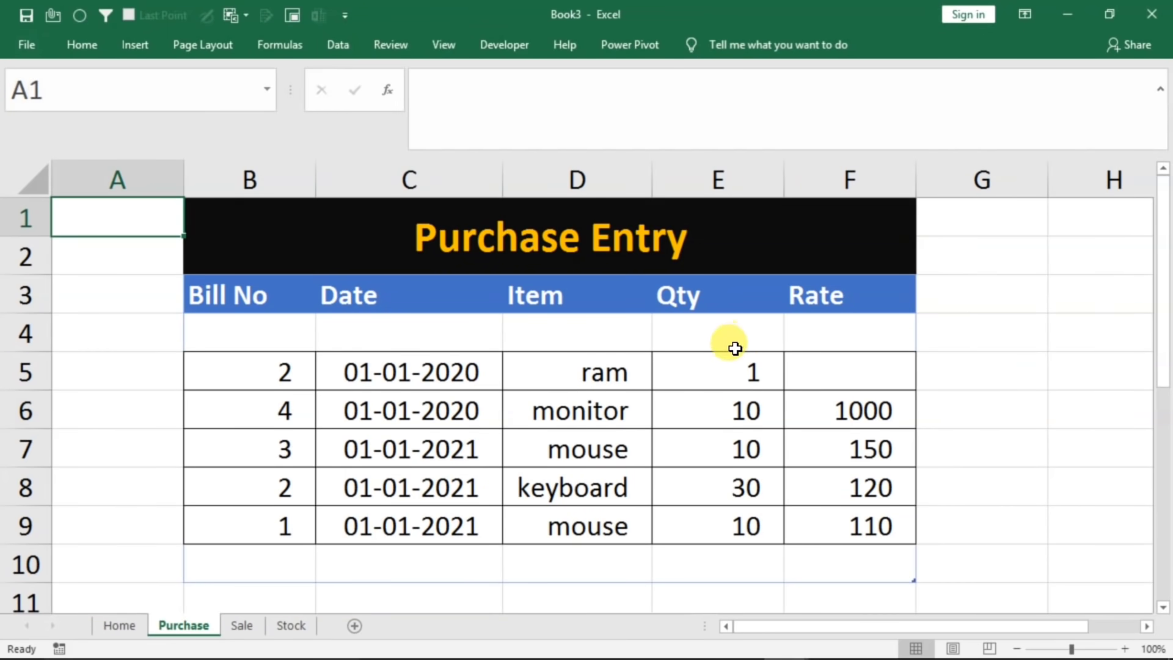
{"action": "left_click", "coordinate": [122, 626]}
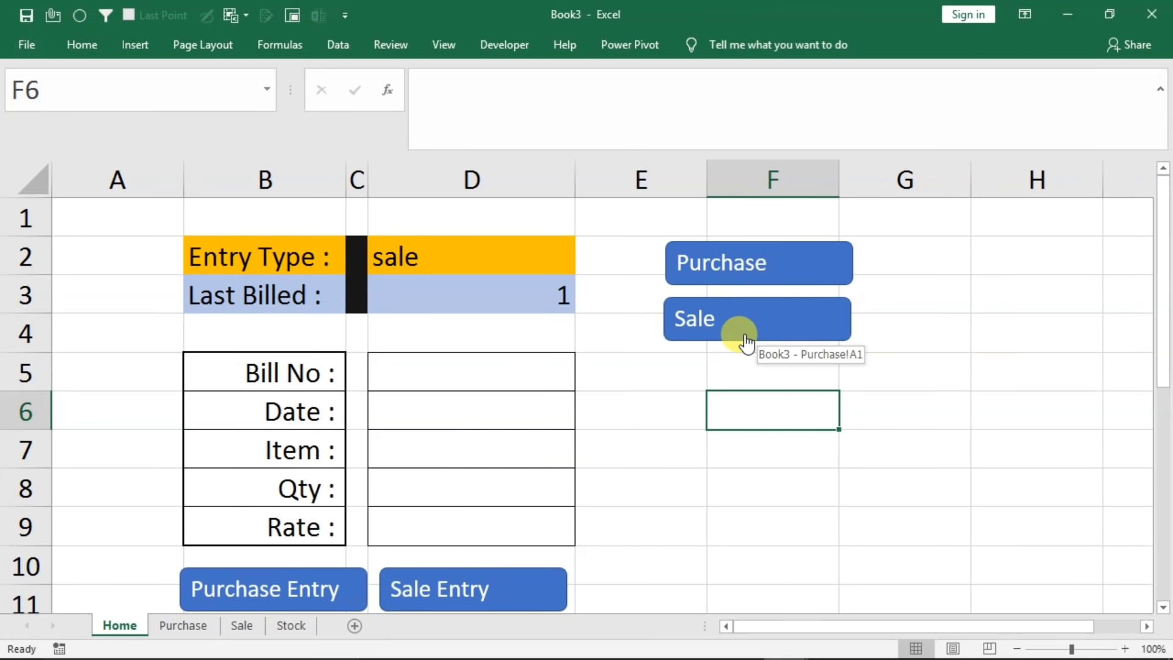
- Duplicate the Sale button directly below it and relabel the copy Stock
{"action": "left_click", "coordinate": [741, 333], "text": "ctrl"}
{"action": "left_click_drag", "start_coordinate": [716, 338], "coordinate": [724, 405]}
{"action": "left_click", "coordinate": [711, 384]}
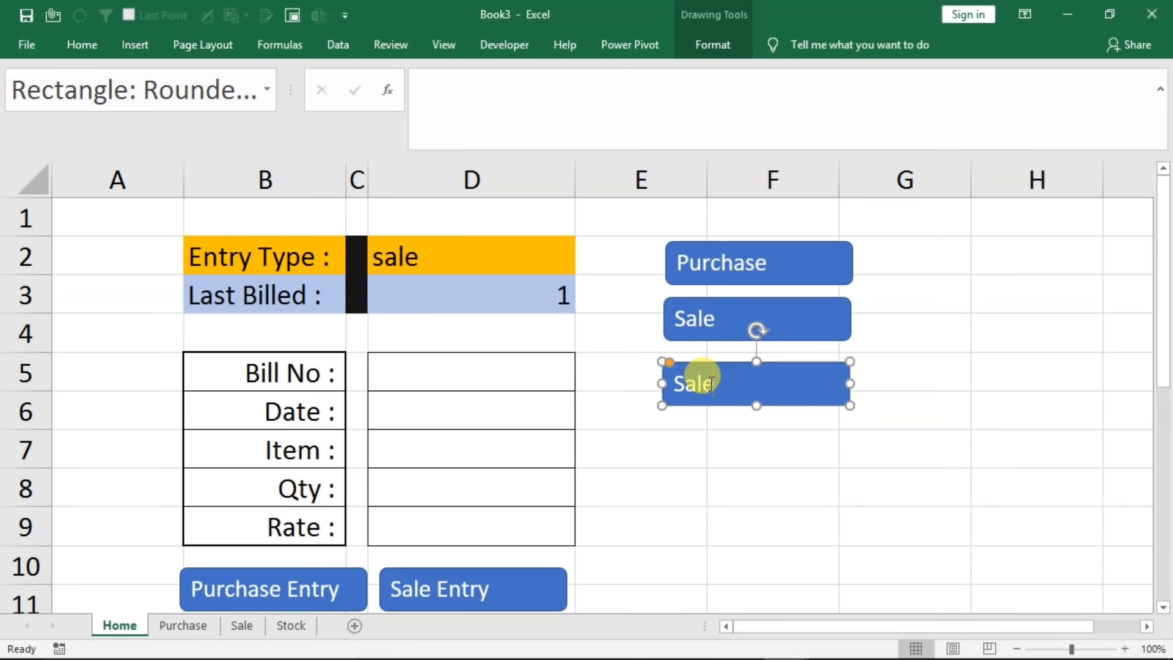
{"action": "key", "text": "ctrl+a"}
{"action": "type", "text": "Stock"}
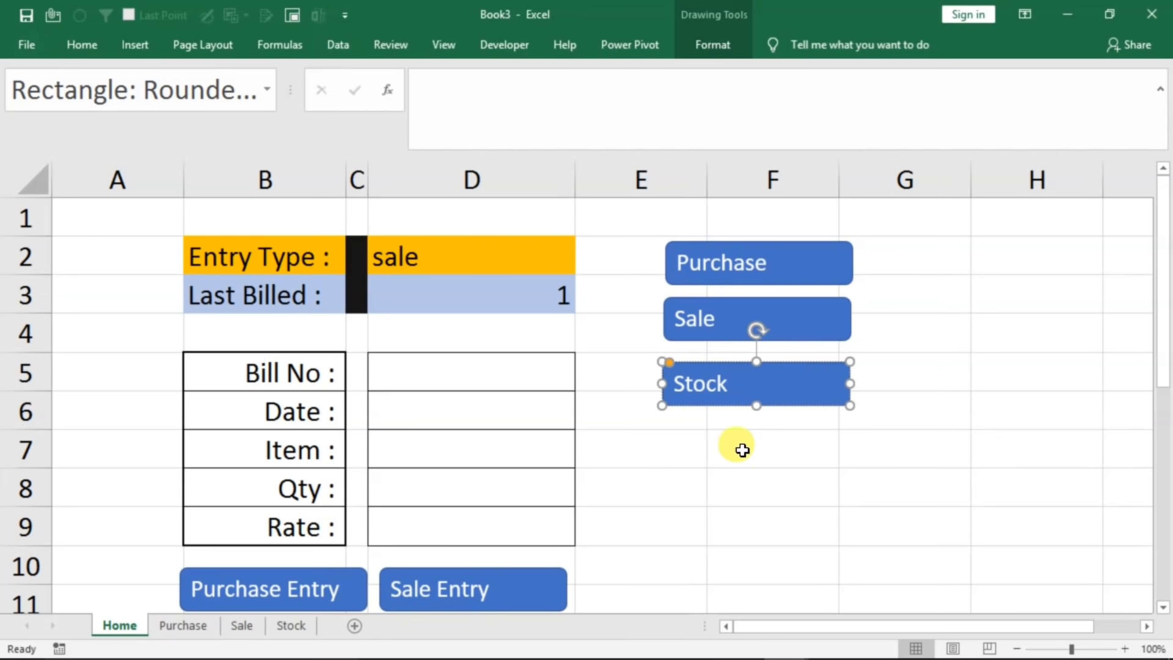
{"action": "left_click", "coordinate": [744, 472]}
- Change the Stock button's hyperlink to point to cell A1 of the Stock sheet in this document
{"action": "right_click", "coordinate": [710, 390]}
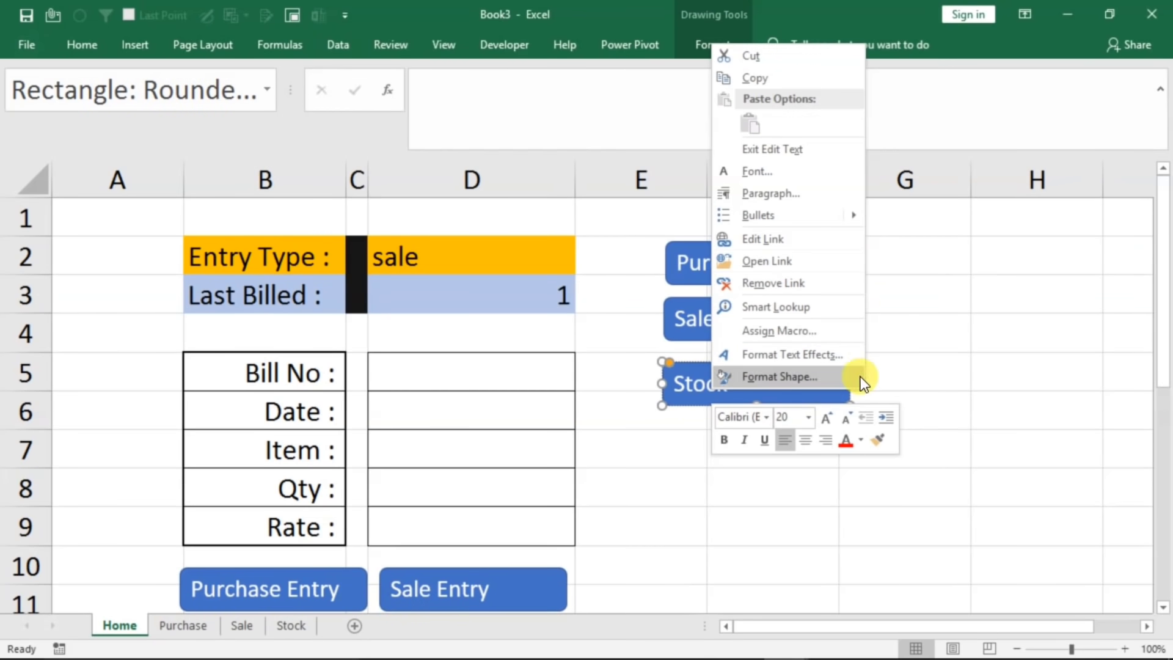
{"action": "left_click", "coordinate": [904, 364]}
{"action": "left_click", "coordinate": [762, 516]}
{"action": "right_click", "coordinate": [736, 392]}
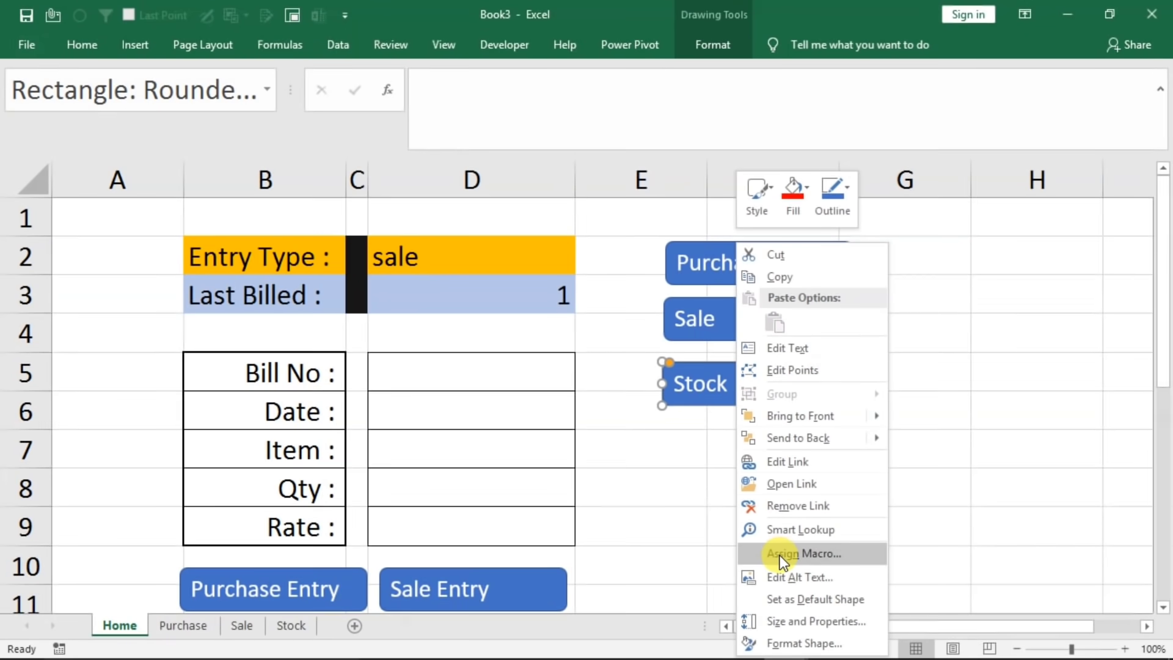
{"action": "left_click", "coordinate": [783, 464]}
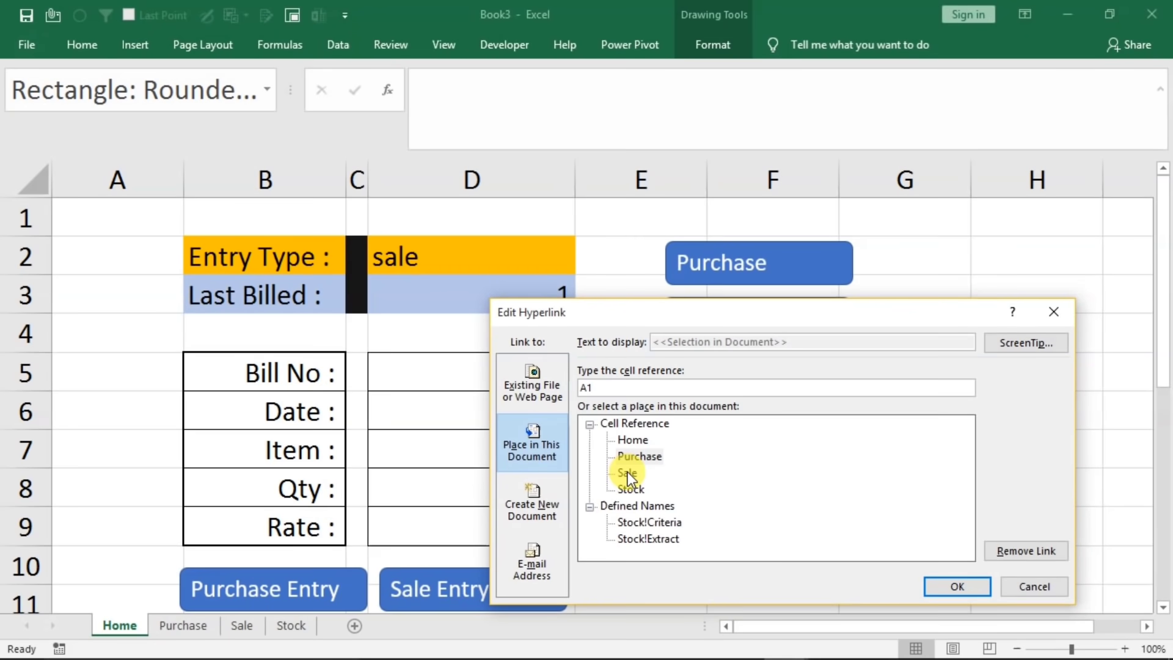
{"action": "left_click_drag", "start_coordinate": [704, 318], "coordinate": [747, 272]}
{"action": "left_click", "coordinate": [675, 438]}
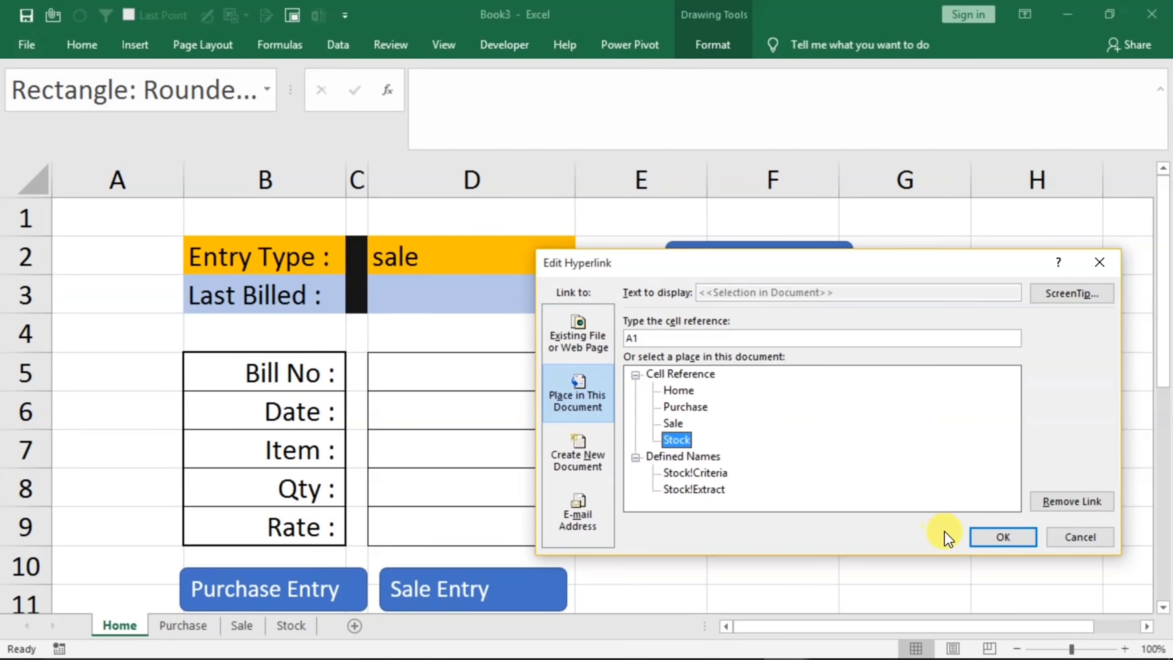
{"action": "left_click", "coordinate": [994, 537]}
{"action": "left_click", "coordinate": [800, 488]}
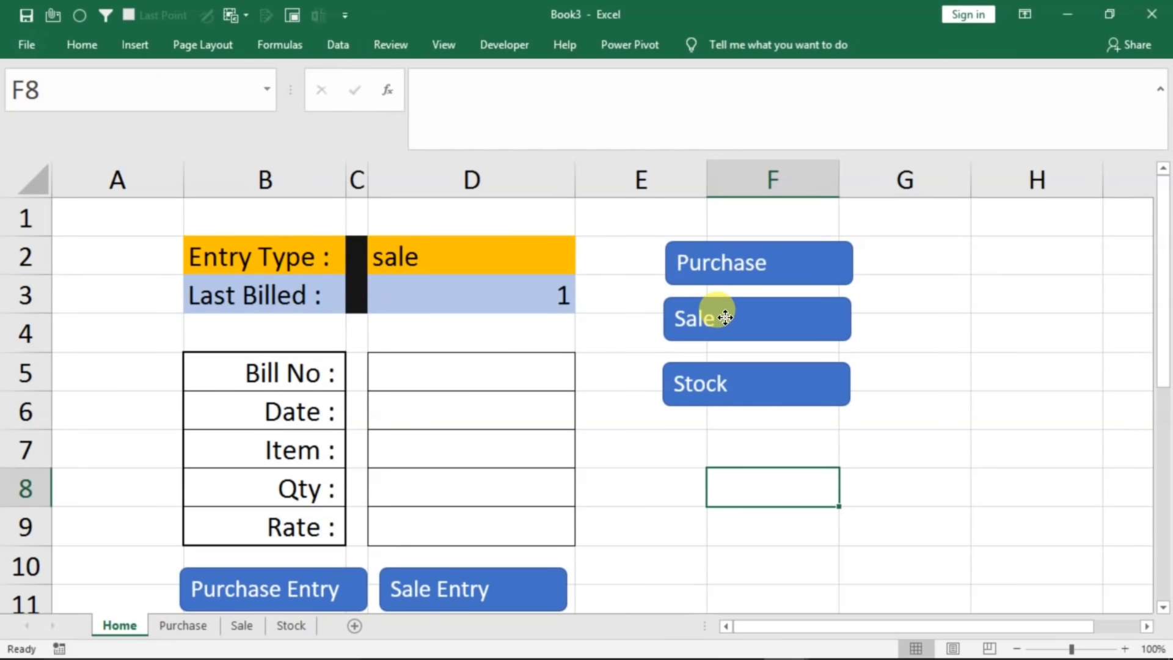
- Change the Sale button's hyperlink to point to cell A1 of the Sale sheet in this document
{"action": "right_click", "coordinate": [725, 317]}
{"action": "left_click", "coordinate": [779, 466]}
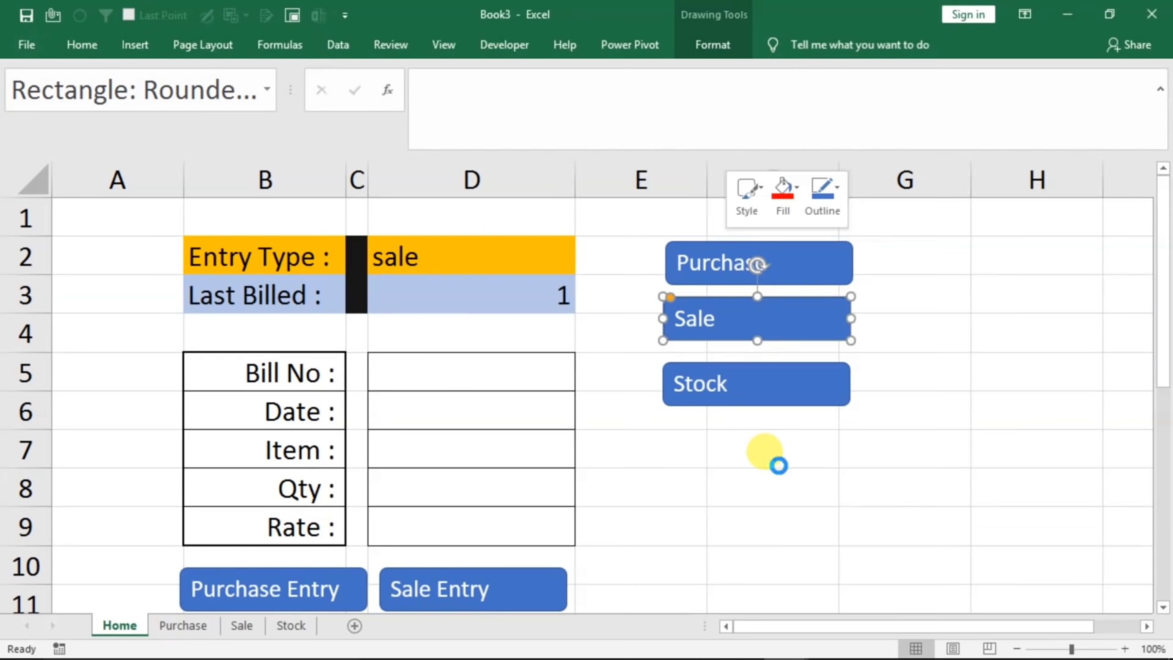
{"action": "left_click", "coordinate": [628, 473]}
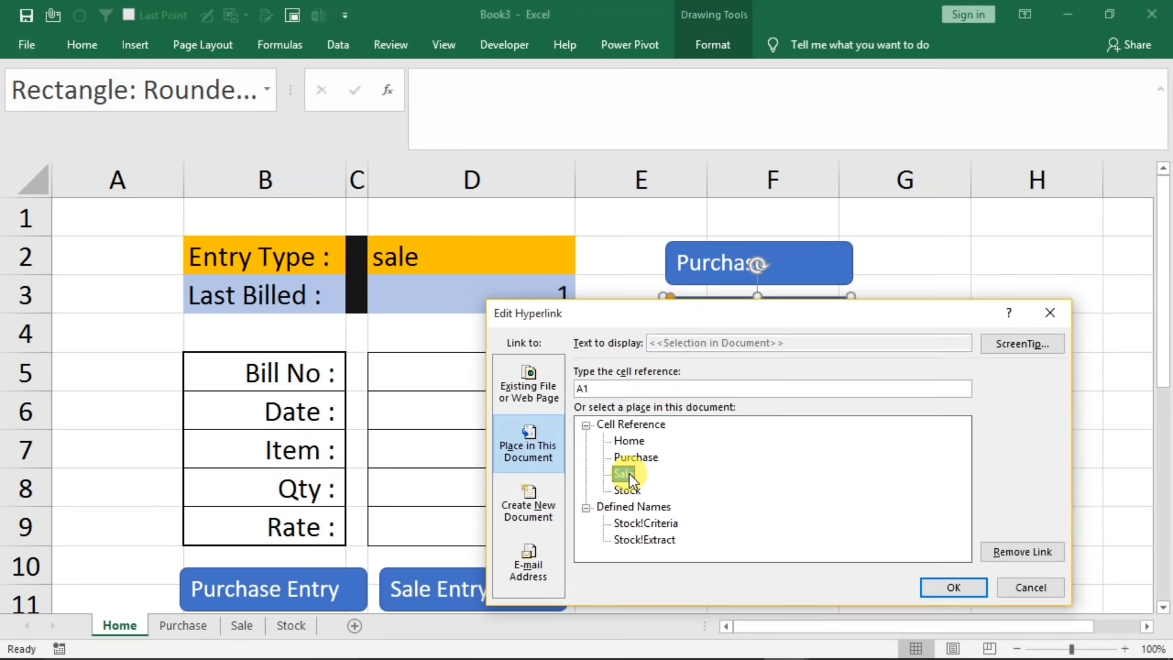
{"action": "left_click", "coordinate": [933, 591]}
{"action": "left_click", "coordinate": [937, 452]}
- Test the links of the Stock and Sale buttons, returning to the Home sheet after each one
{"action": "left_click", "coordinate": [717, 395]}
{"action": "left_click", "coordinate": [119, 623]}
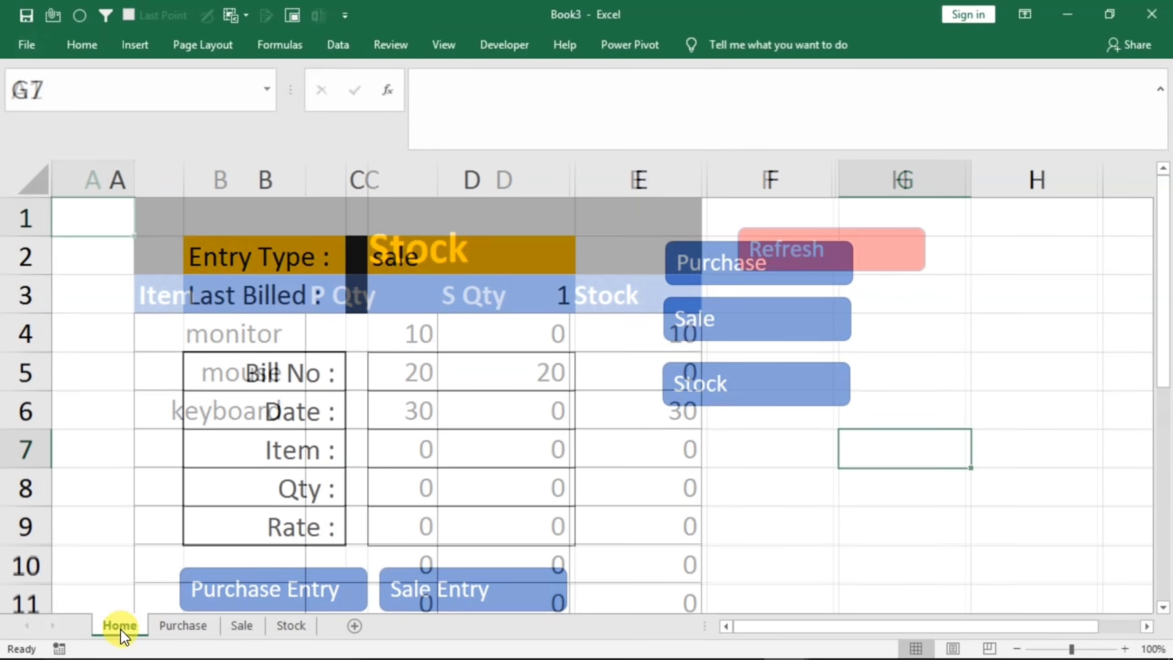
{"action": "left_click", "coordinate": [733, 314]}
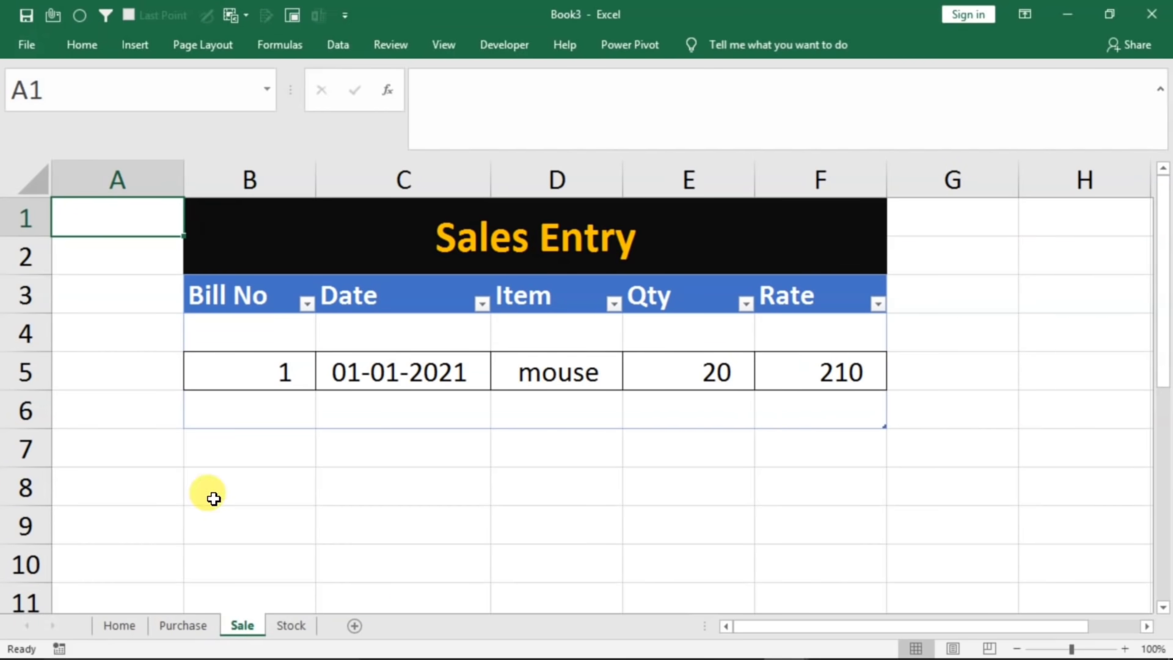
{"action": "left_click", "coordinate": [121, 625]}
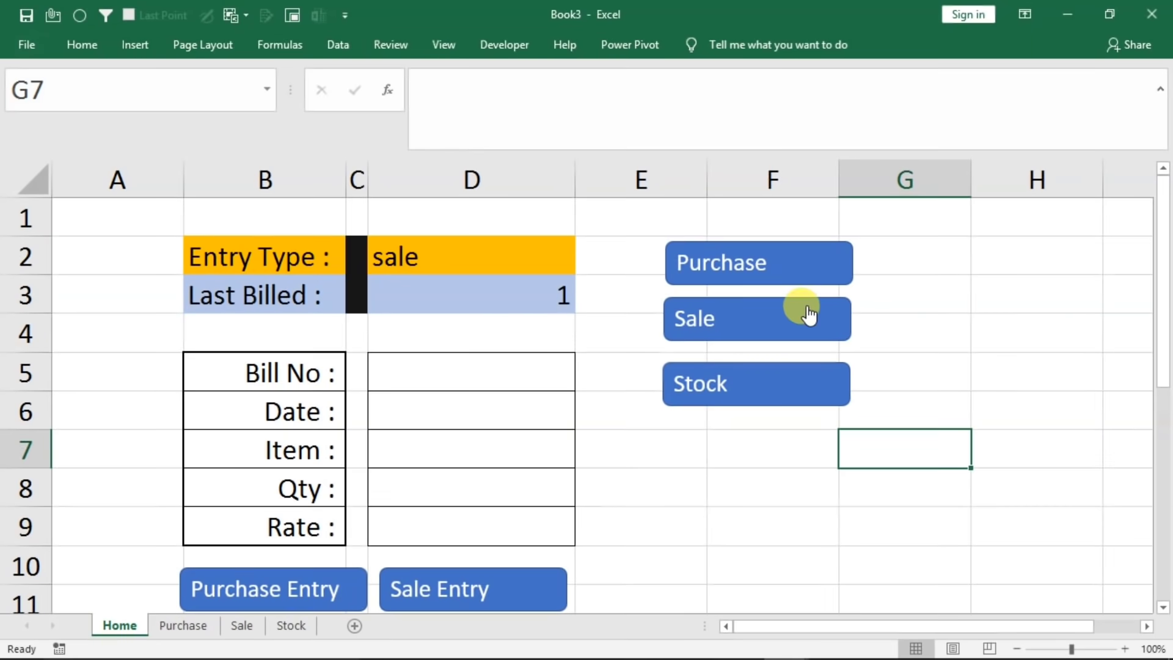
- Copy the Purchase, Sale and Stock buttons together onto the Purchase sheet and place them beside the table around G1
{"action": "left_click", "coordinate": [920, 319]}
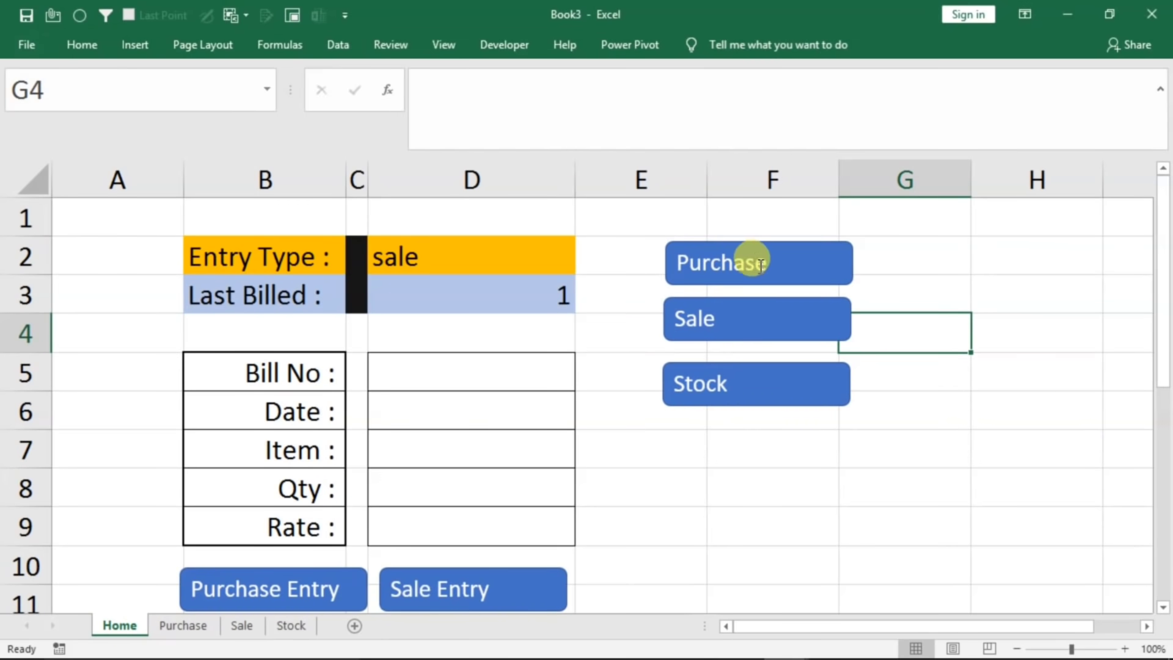
{"action": "left_click", "coordinate": [696, 263], "text": "ctrl"}
{"action": "left_click", "coordinate": [693, 315], "text": "ctrl"}
{"action": "left_click", "coordinate": [703, 388], "text": "ctrl"}
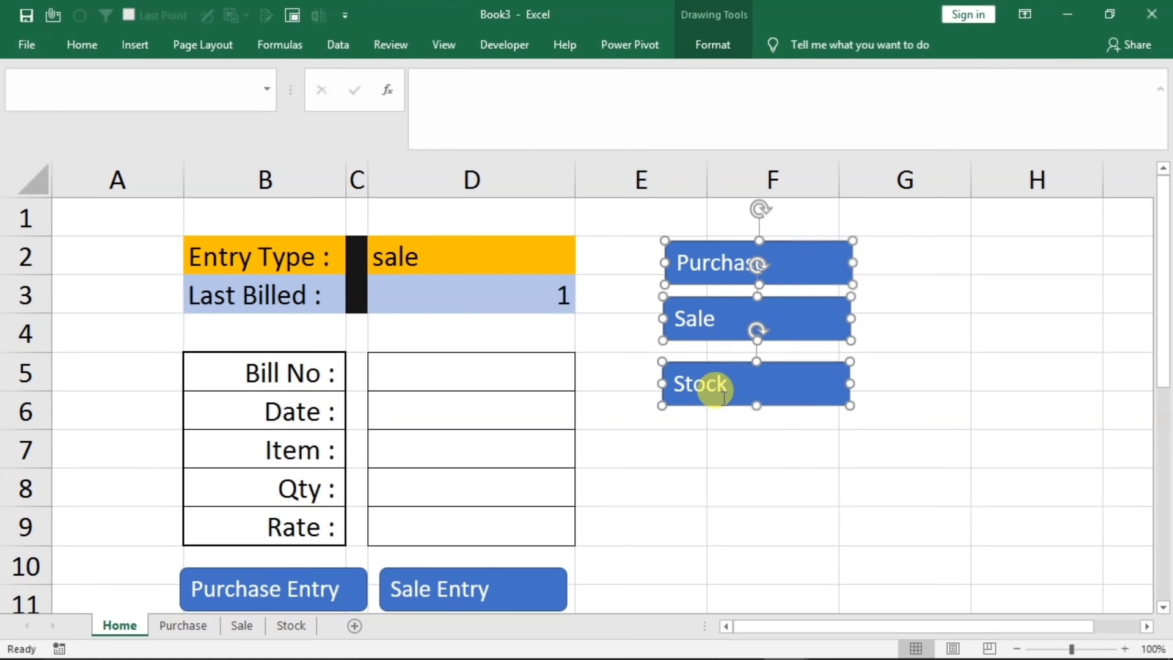
{"action": "key", "text": "ctrl+c"}
{"action": "left_click", "coordinate": [177, 624]}
{"action": "left_click", "coordinate": [961, 390]}
{"action": "key", "text": "ctrl+v"}
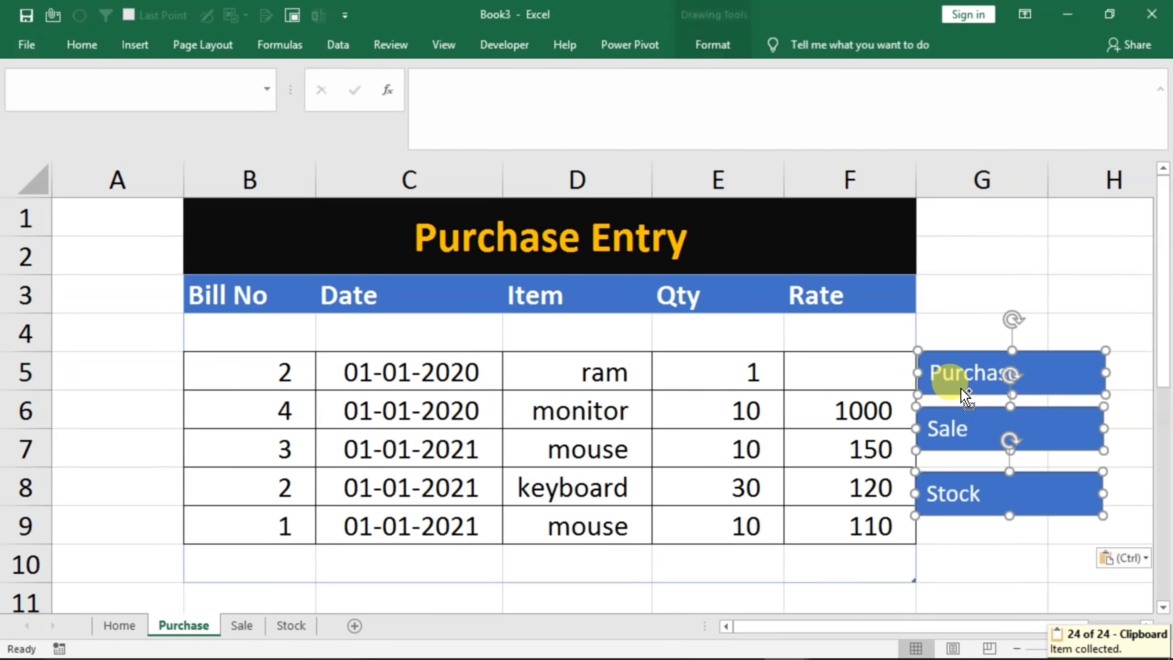
{"action": "left_click_drag", "start_coordinate": [956, 343], "coordinate": [987, 216]}
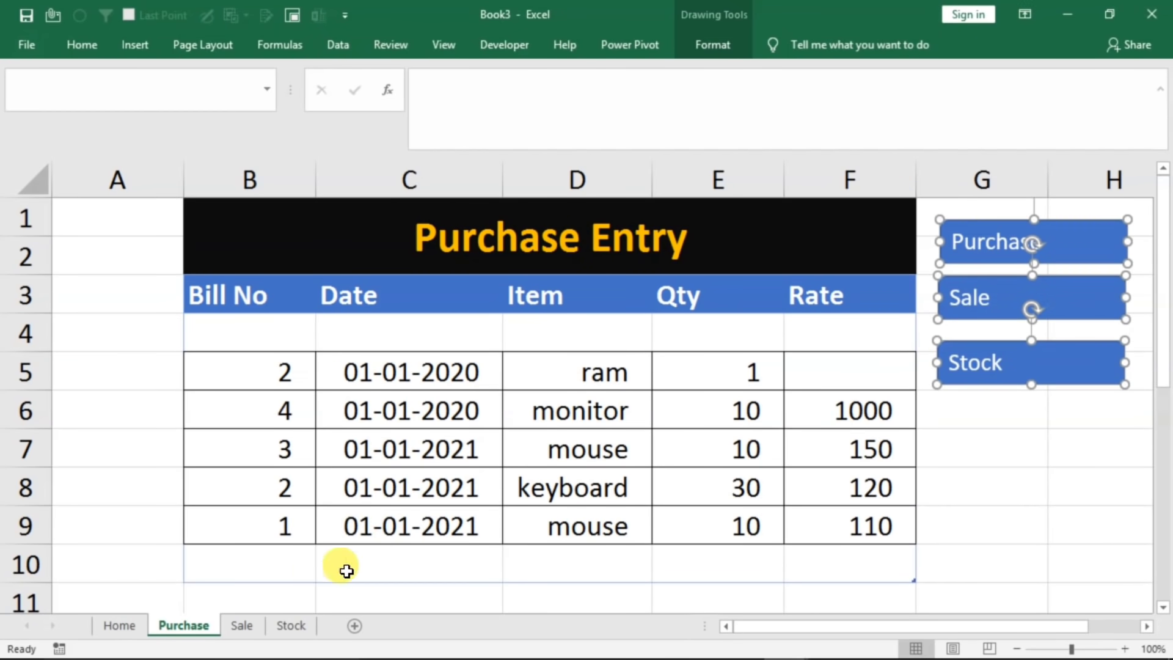
- Paste the three navigation buttons onto the Sale sheet and place them beside the Sales Entry table around G1
{"action": "left_click", "coordinate": [242, 626]}
{"action": "left_click", "coordinate": [715, 479]}
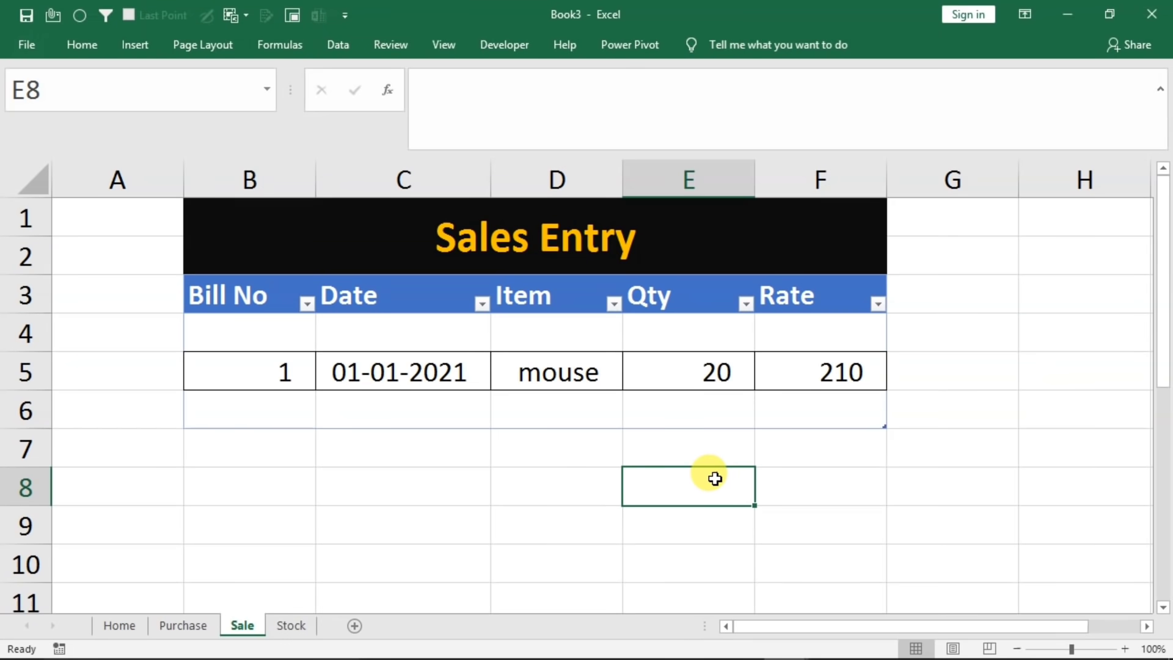
{"action": "key", "text": "ctrl+v"}
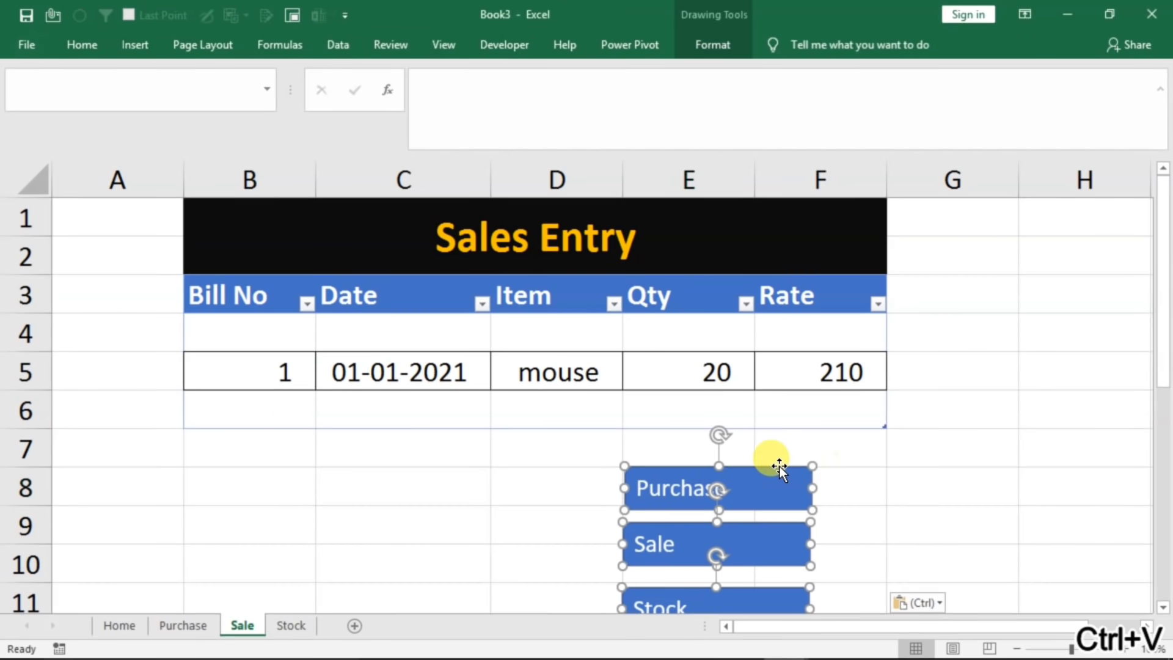
{"action": "left_click_drag", "start_coordinate": [746, 459], "coordinate": [1057, 220]}
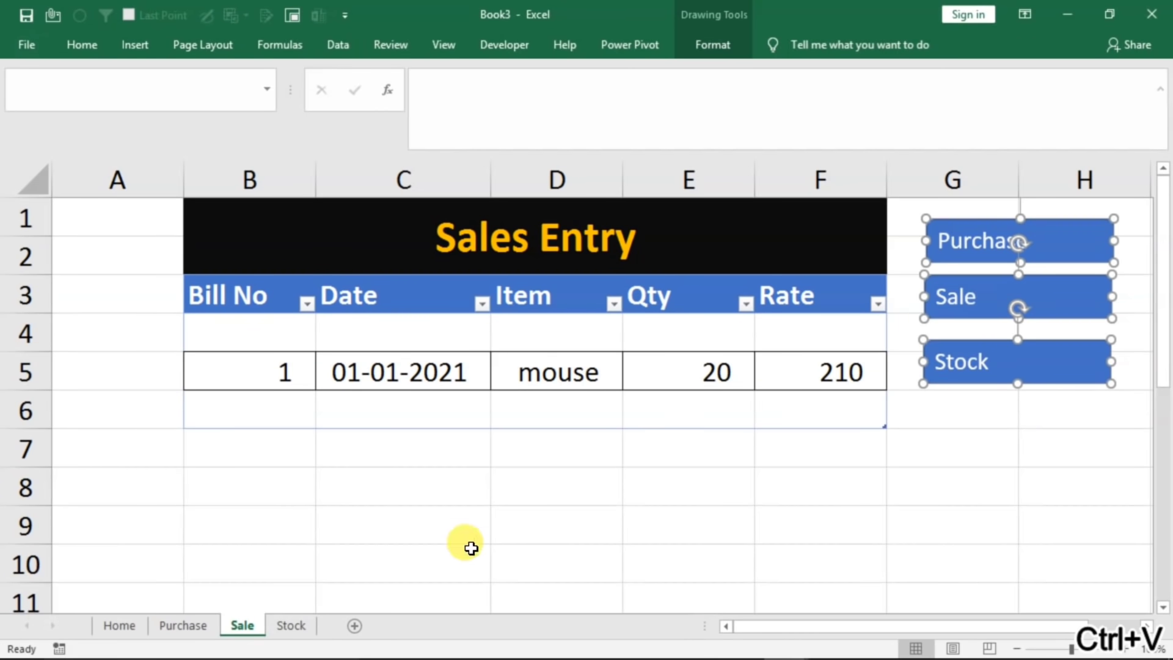
- Paste the three navigation buttons onto the Stock sheet and place them directly below the Refresh button
{"action": "left_click", "coordinate": [293, 625]}
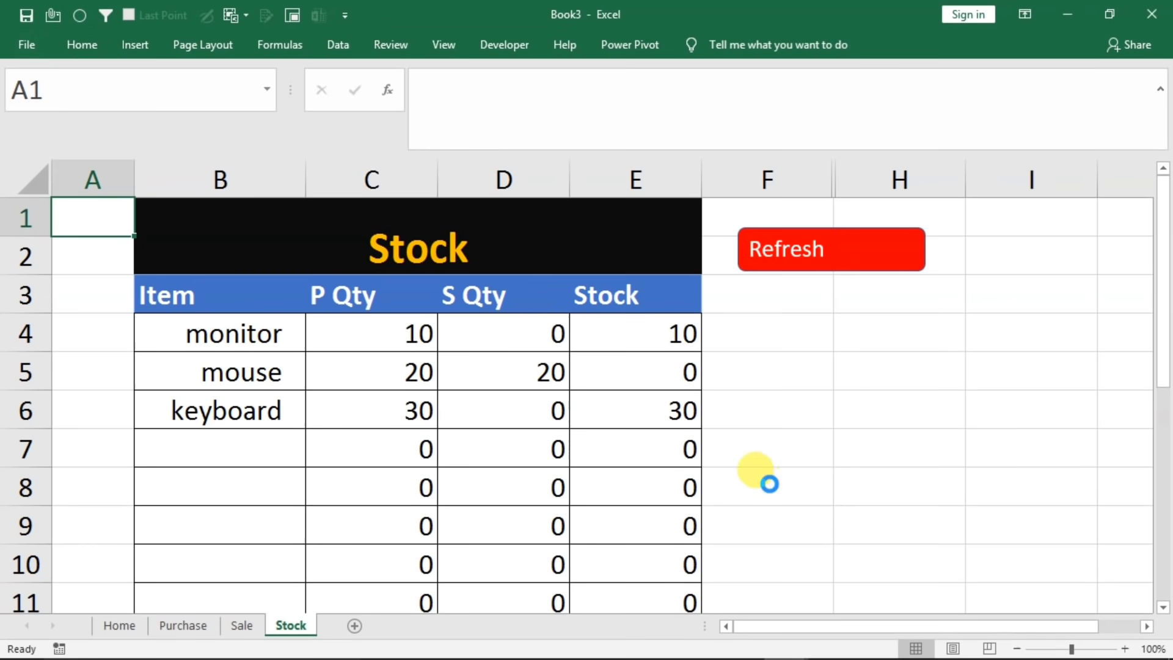
{"action": "key", "text": "ctrl+v"}
{"action": "left_click_drag", "start_coordinate": [177, 251], "coordinate": [857, 337]}
{"action": "left_click", "coordinate": [1027, 404]}
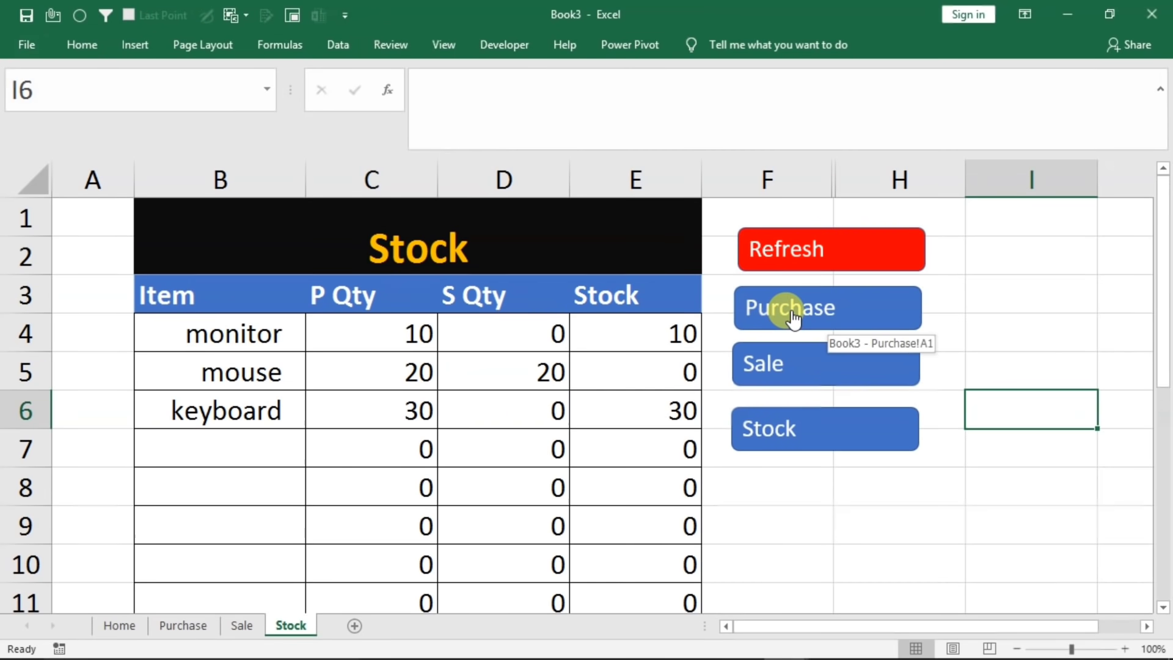
- Test the Purchase button on the Stock sheet and return to the Home sheet
{"action": "left_click", "coordinate": [791, 315]}
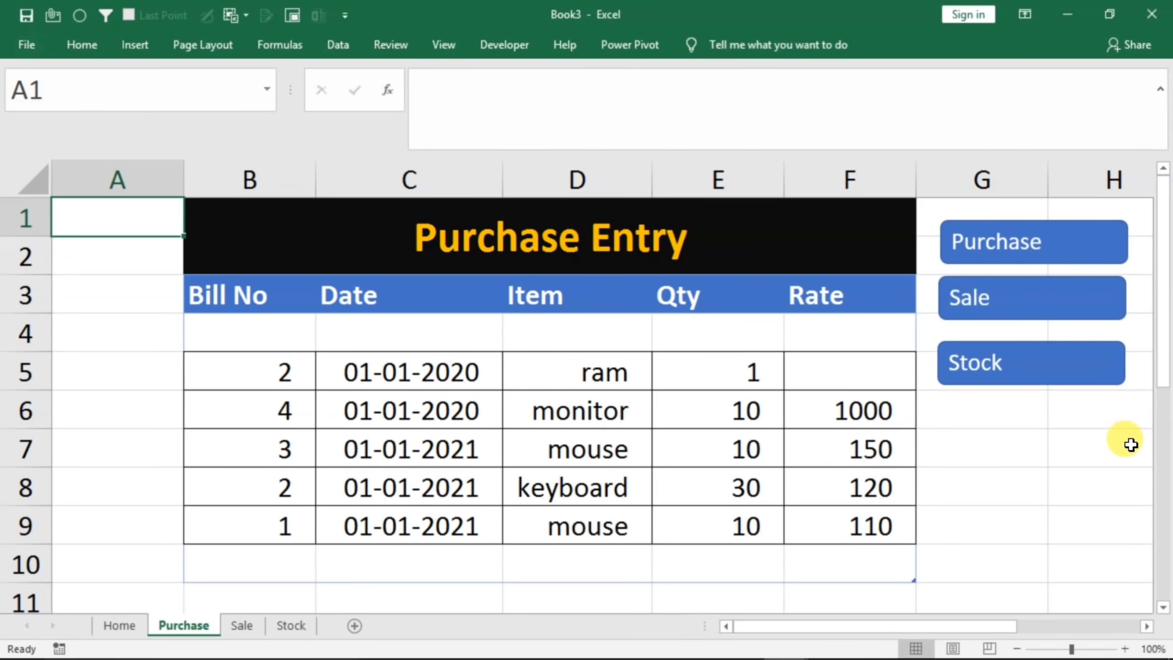
{"action": "mouse_move", "coordinate": [121, 630]}
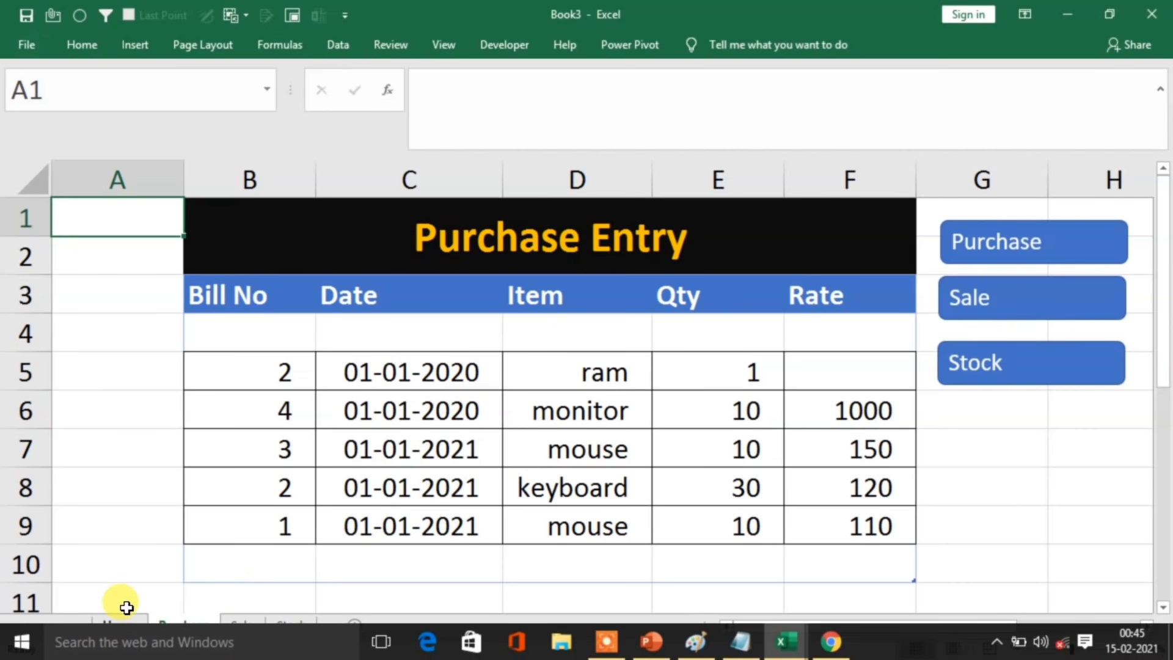
{"action": "left_click", "coordinate": [112, 625]}
{"action": "left_click", "coordinate": [801, 500]}
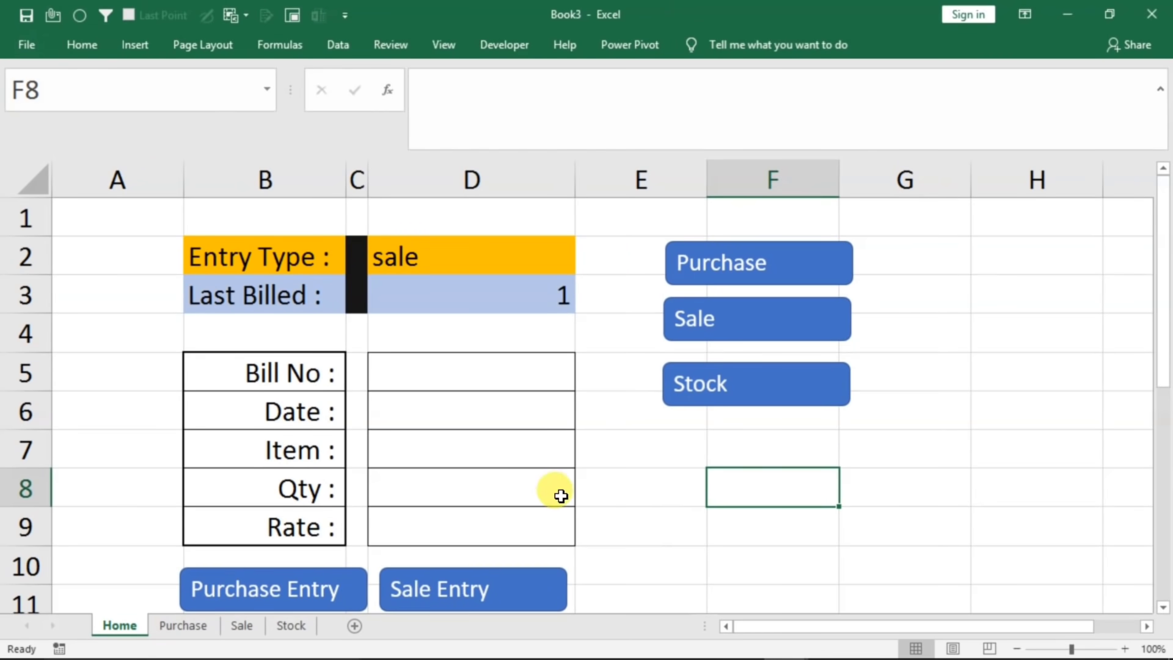
- Look over the Purchase and Sale sheets, refresh the Stock sheet's item list and return to Home
{"action": "left_click", "coordinate": [183, 629]}
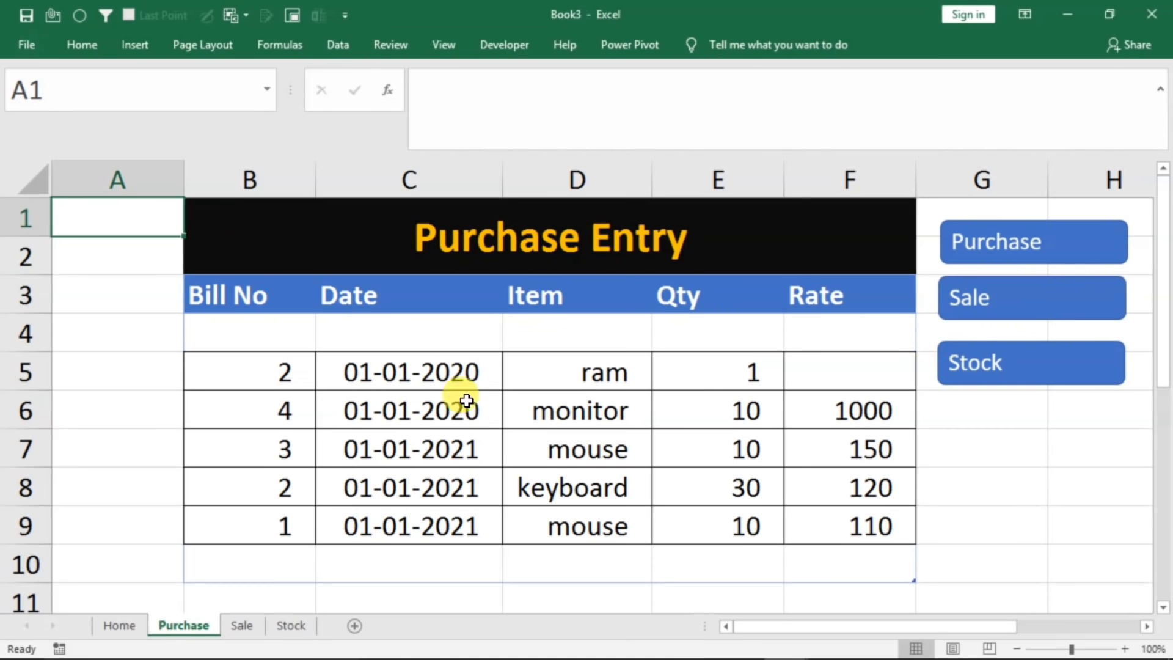
{"action": "left_click", "coordinate": [232, 626]}
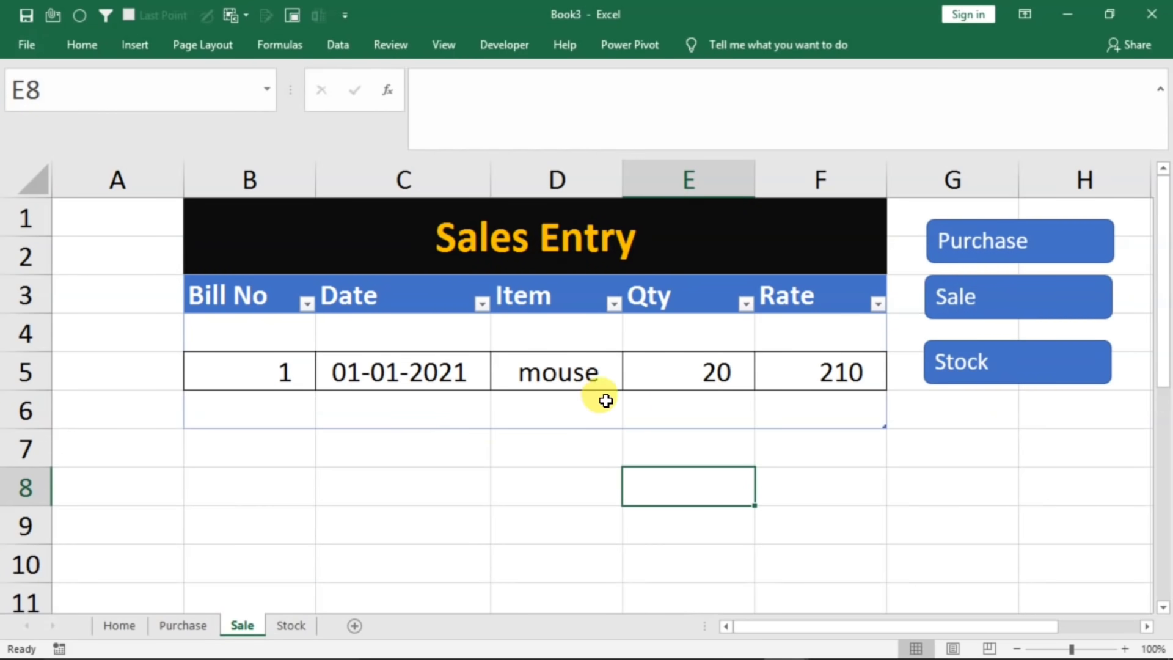
{"action": "left_click", "coordinate": [291, 633]}
{"action": "left_click", "coordinate": [796, 264]}
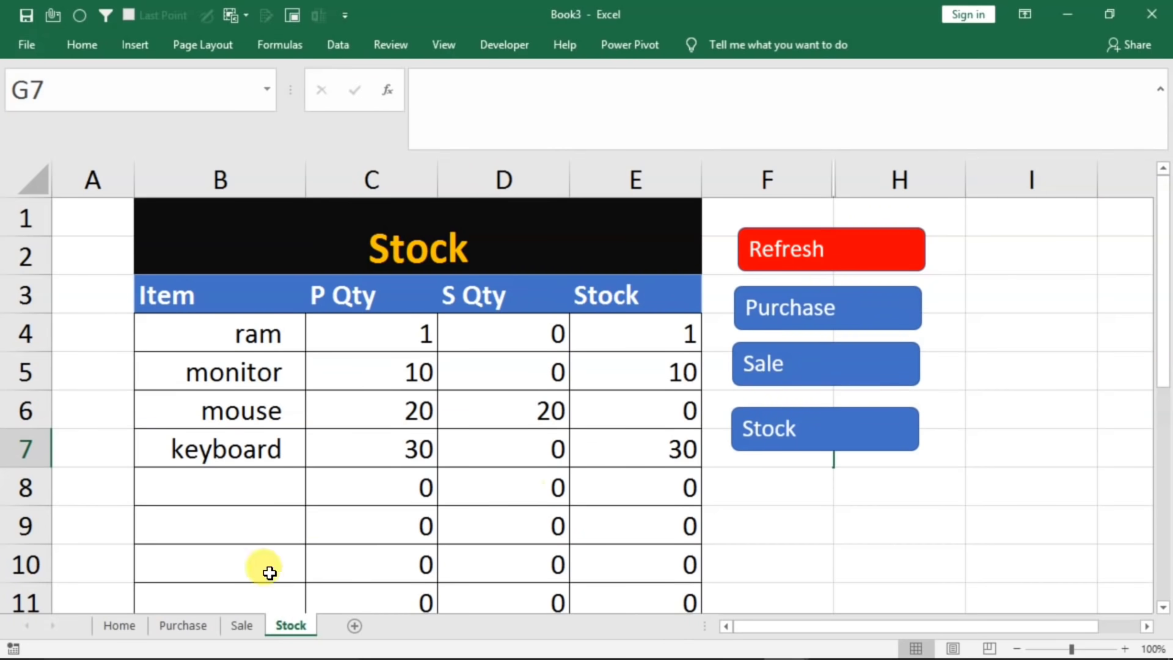
{"action": "left_click", "coordinate": [120, 623]}
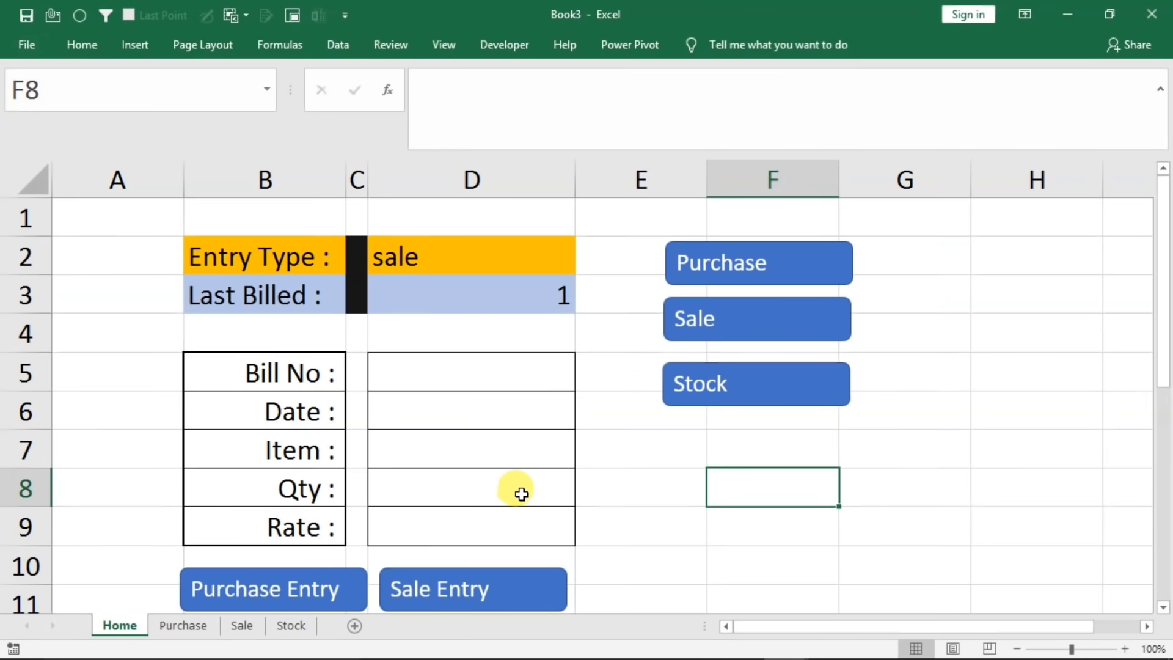
{"action": "left_click", "coordinate": [287, 634]}
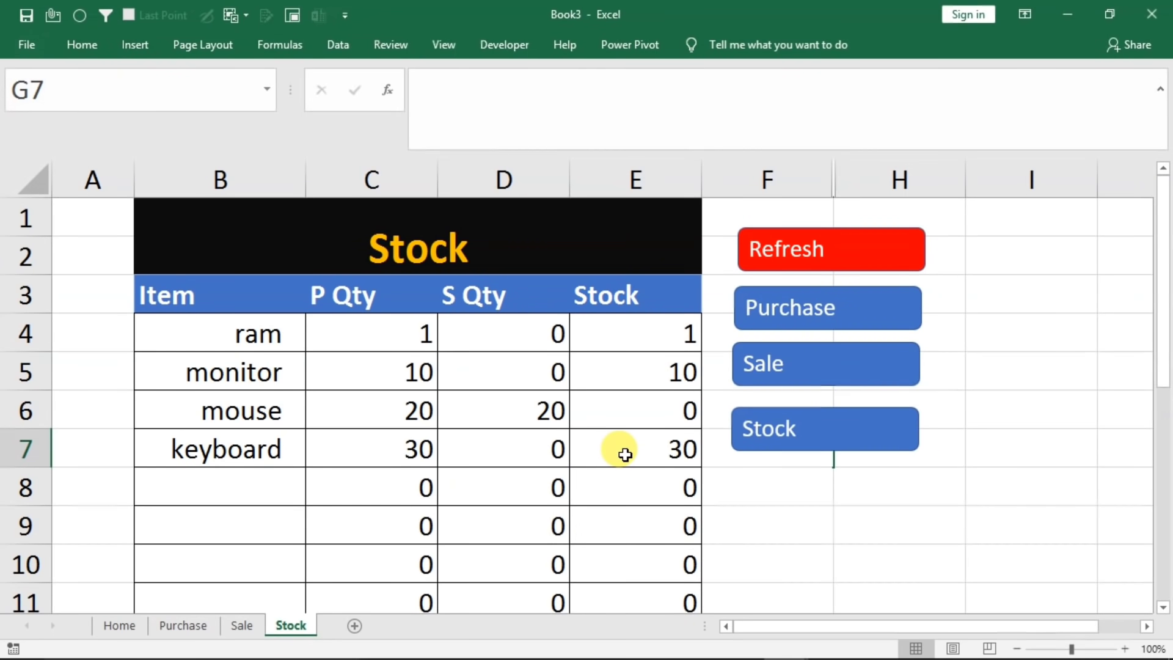
{"action": "left_click", "coordinate": [120, 625]}
- Choose sale as the Entry Type on the Home form and check the recorded bills on the Sale sheet
{"action": "left_click", "coordinate": [553, 260]}
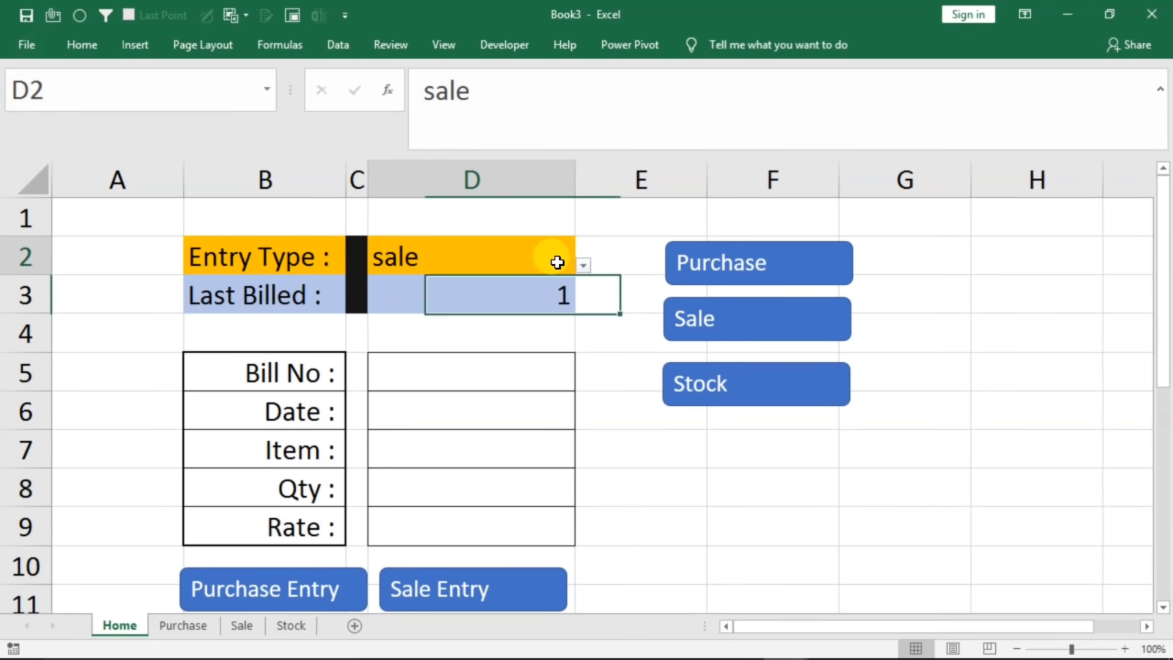
{"action": "left_click", "coordinate": [583, 265]}
{"action": "left_click", "coordinate": [489, 280]}
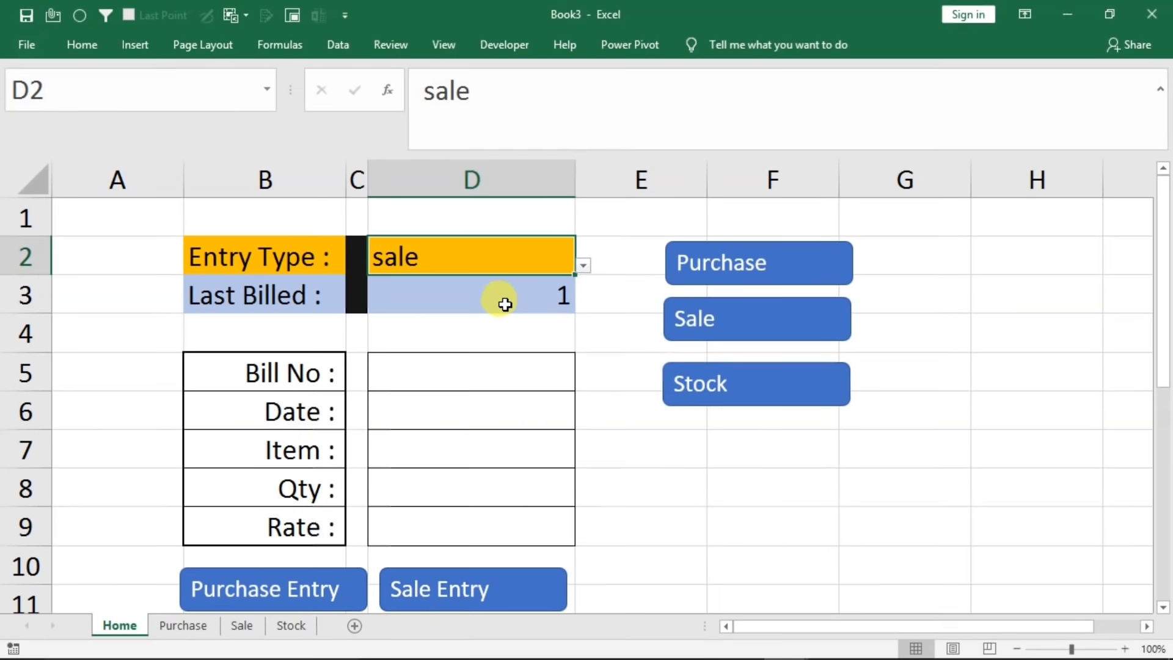
{"action": "left_click", "coordinate": [239, 626]}
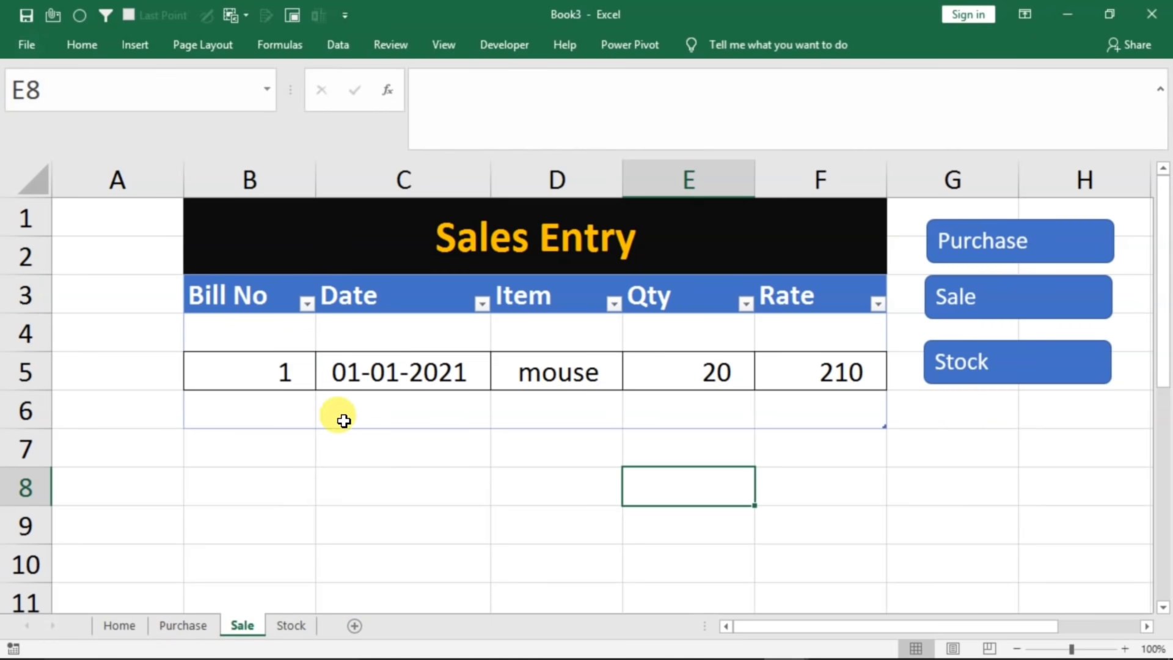
{"action": "left_click", "coordinate": [122, 625]}
- Fill in the Home form for a sale with Bill No 2, date 1/1/2020 and item keyboard
{"action": "left_click", "coordinate": [456, 374]}
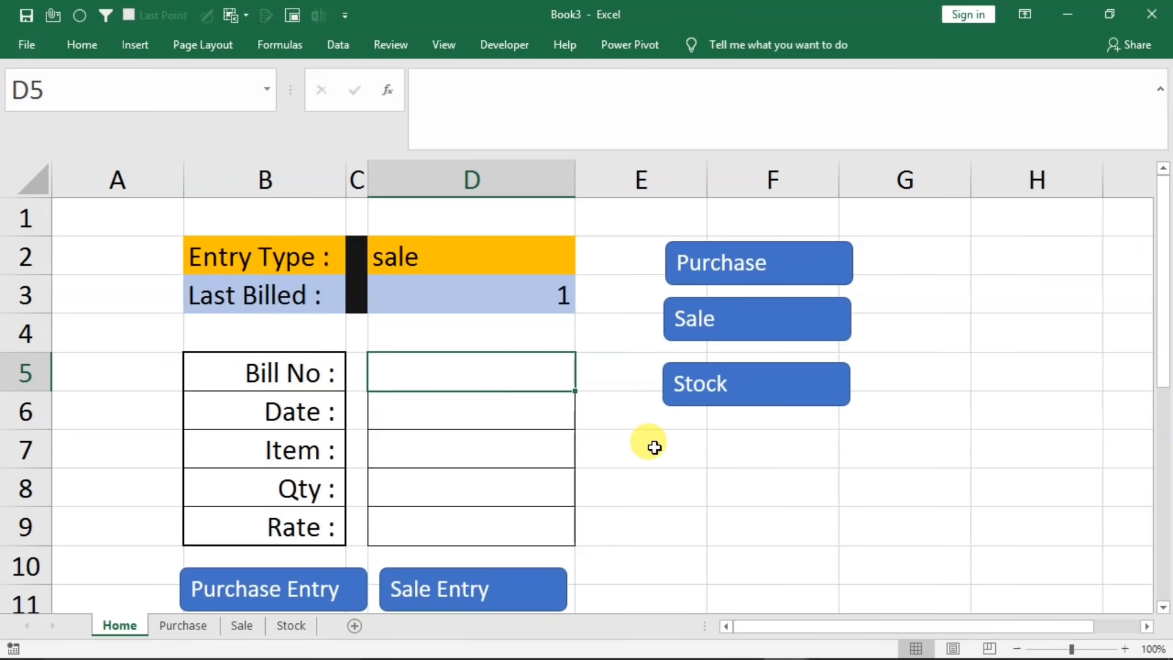
{"action": "type", "text": "2"}
{"action": "key", "text": "Return"}
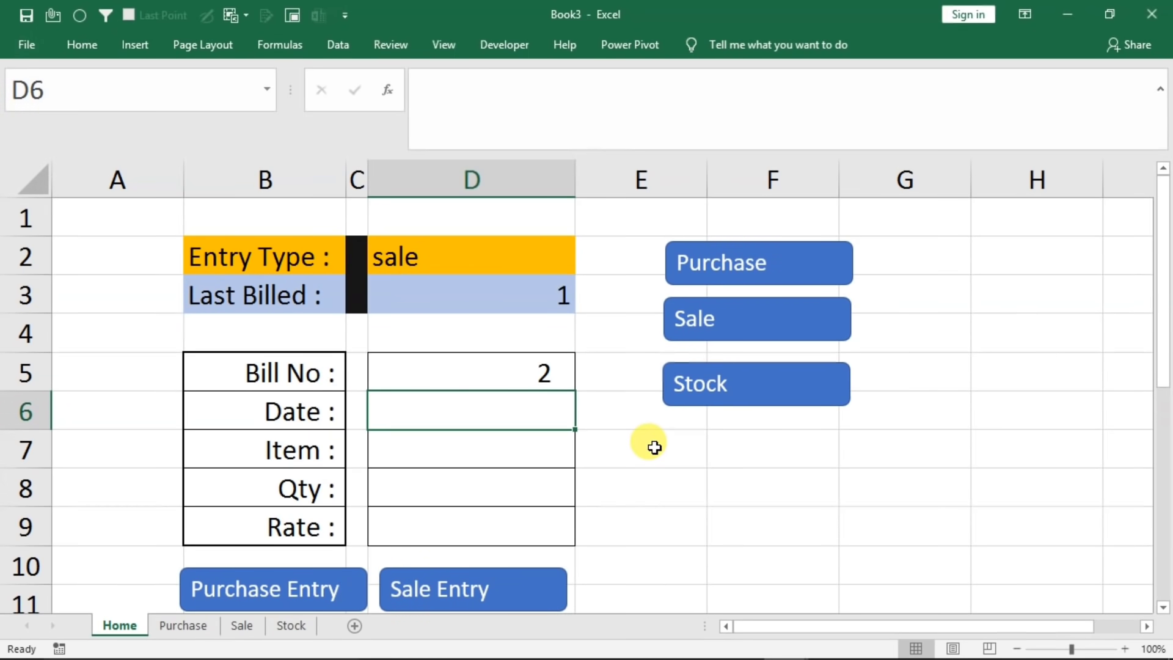
{"action": "type", "text": "1/1/2020"}
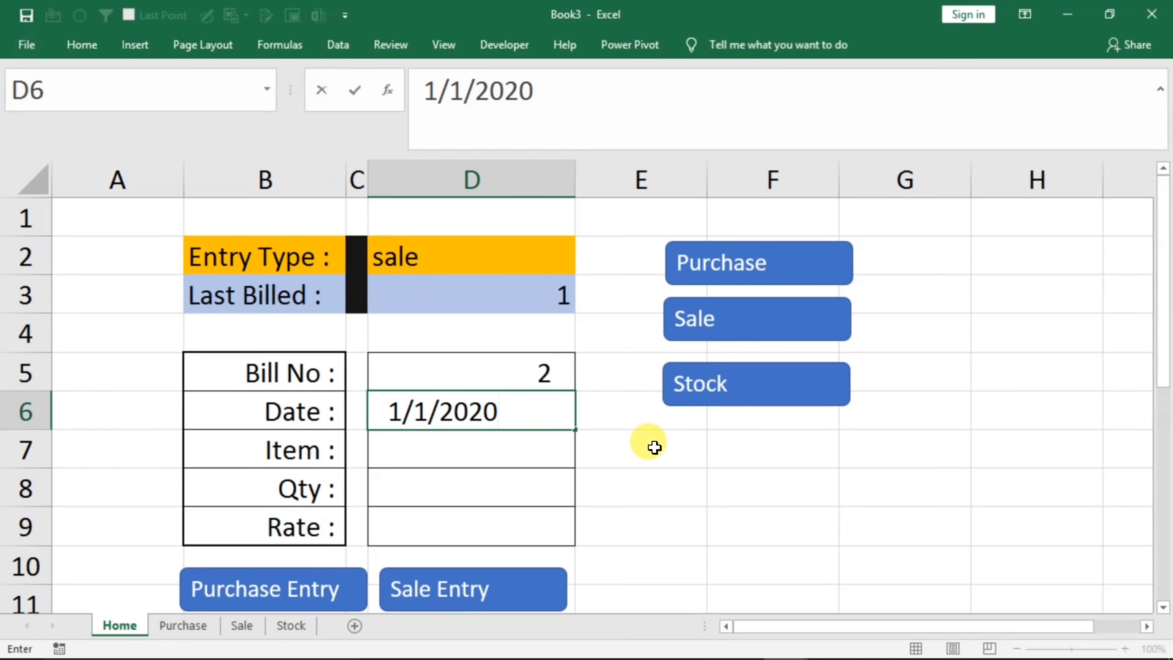
{"action": "key", "text": "Return"}
{"action": "type", "text": "ke"}
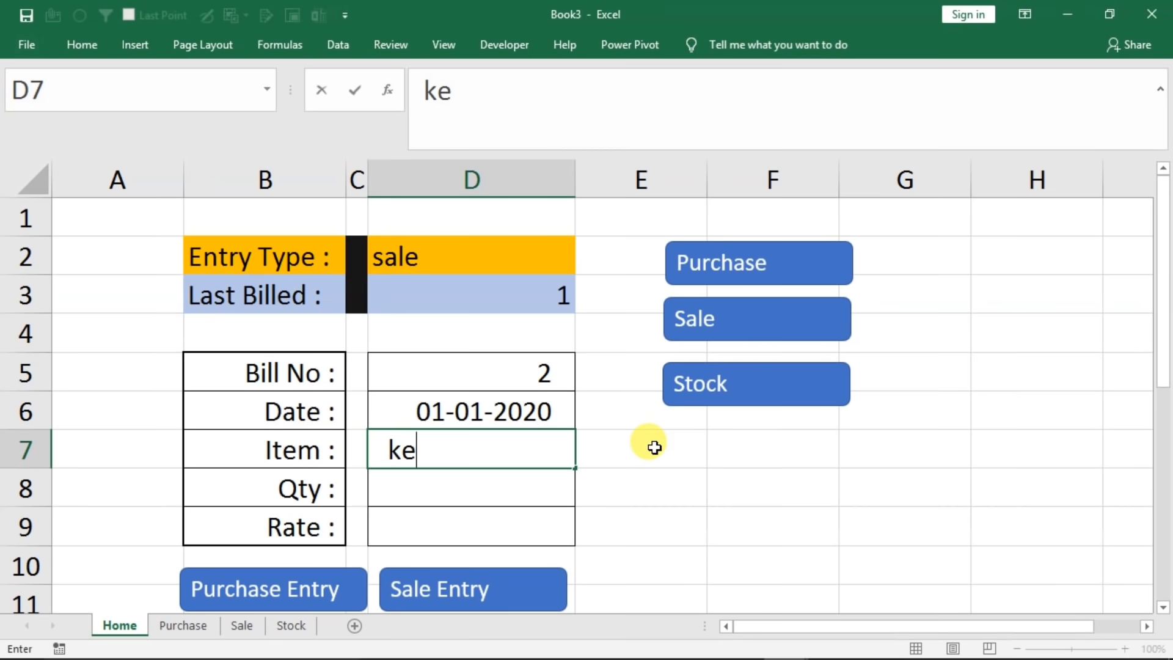
{"action": "type", "text": "yboard"}
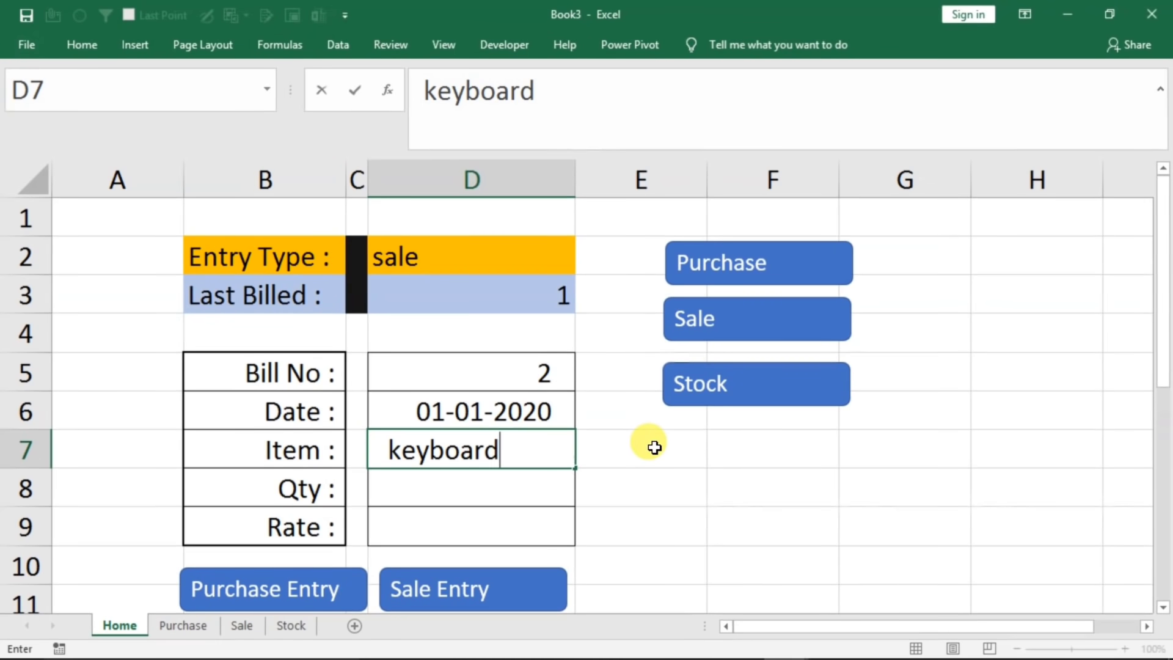
{"action": "key", "text": "Return"}
- Test the stock warning by entering 30 and then 31 as the Qty for the keyboard sale
{"action": "type", "text": "30"}
{"action": "key", "text": "Return"}
{"action": "key", "text": "Up"}
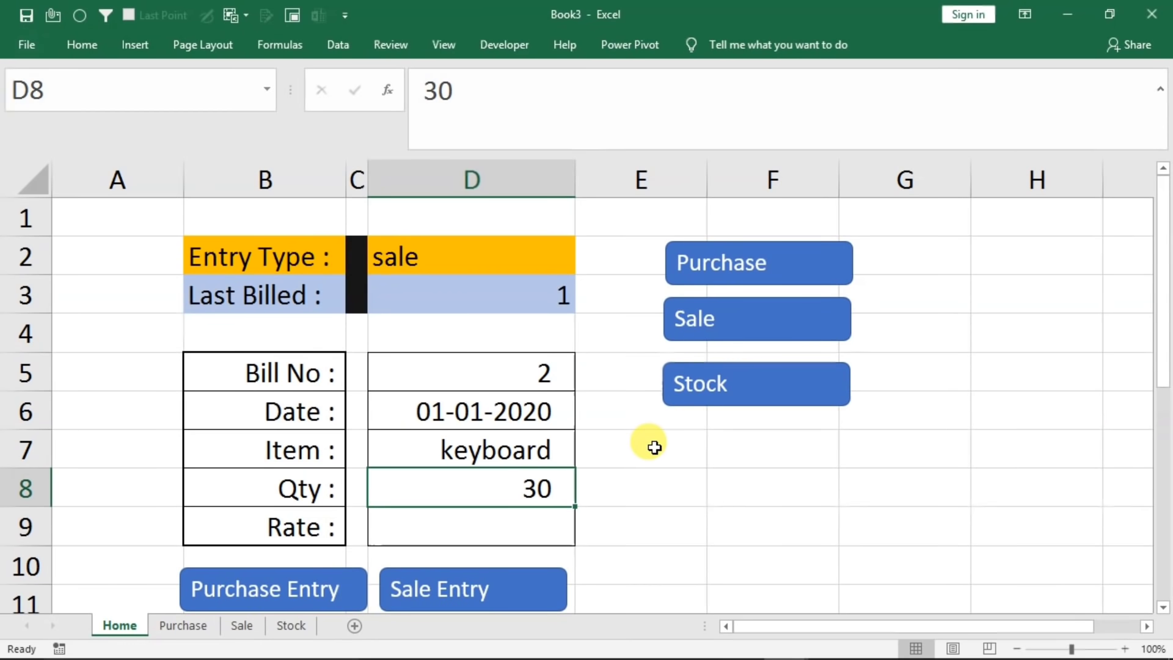
{"action": "type", "text": "31"}
{"action": "key", "text": "Return"}
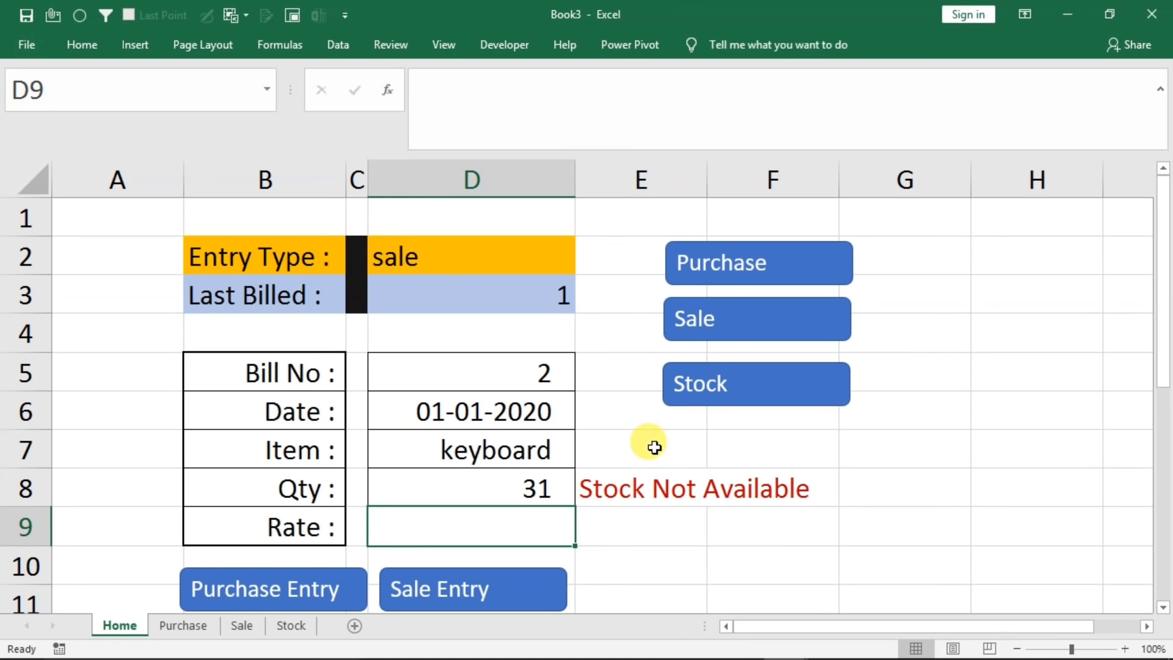
- Set the Qty to 20 and the Rate to 210, and record the form as a sale entry
{"action": "key", "text": "Up"}
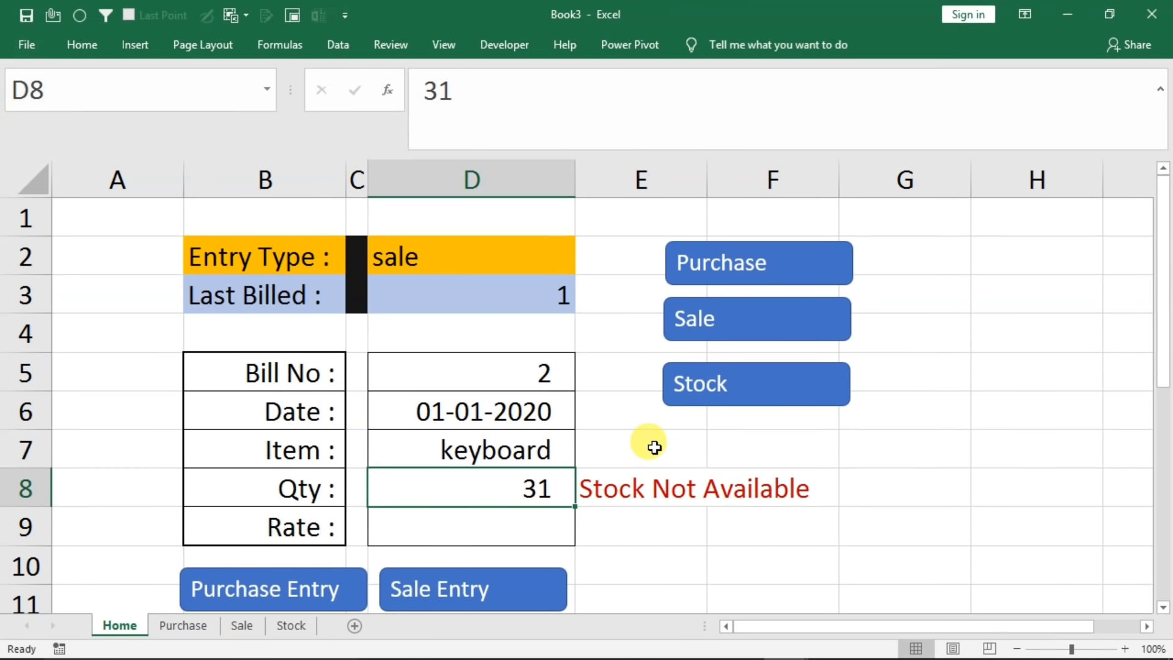
{"action": "type", "text": "20"}
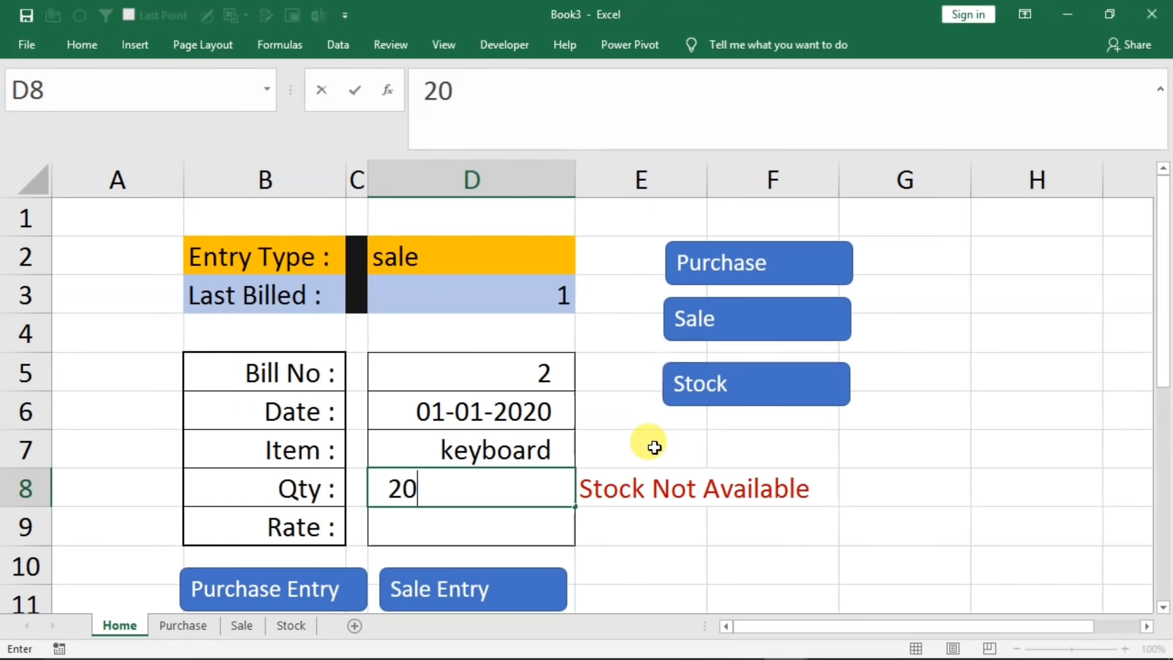
{"action": "key", "text": "Return"}
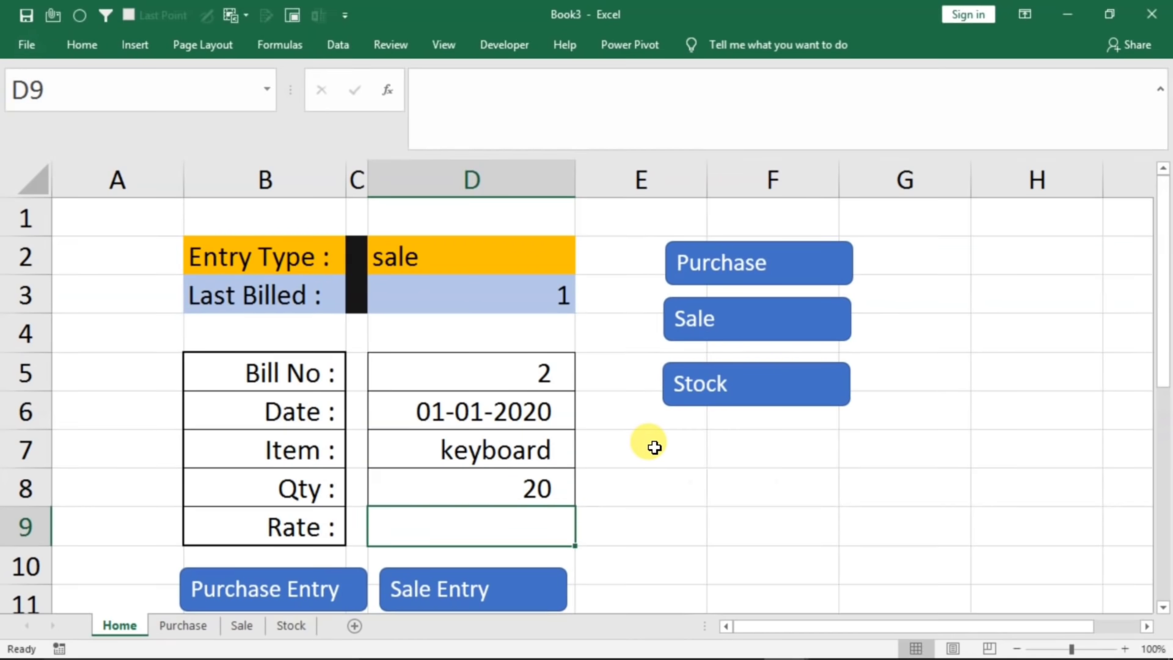
{"action": "type", "text": "210"}
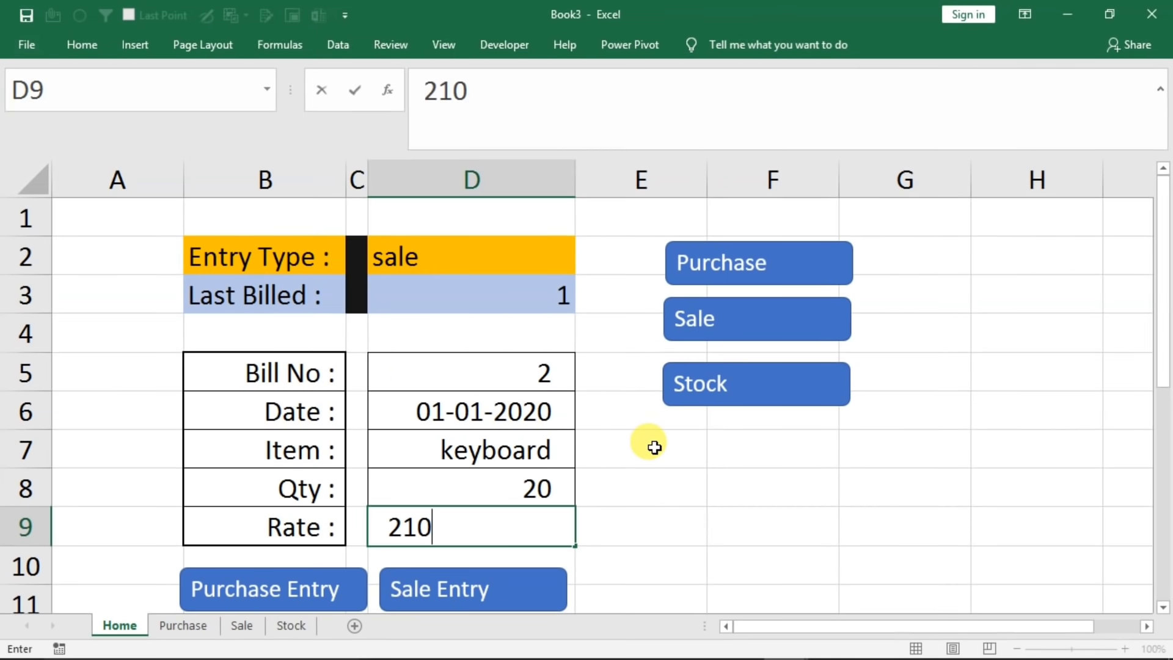
{"action": "left_click", "coordinate": [487, 599]}
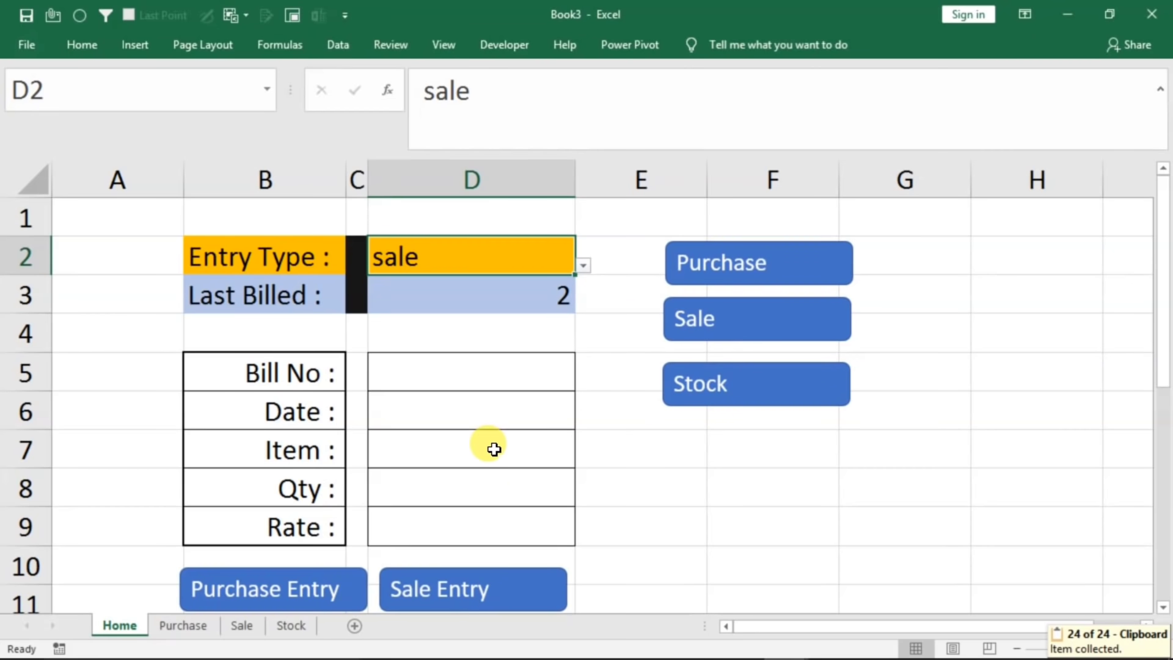
- Widen the Item column on the Sale sheet and check the keyboard quantities on the Stock sheet
{"action": "left_click", "coordinate": [238, 626]}
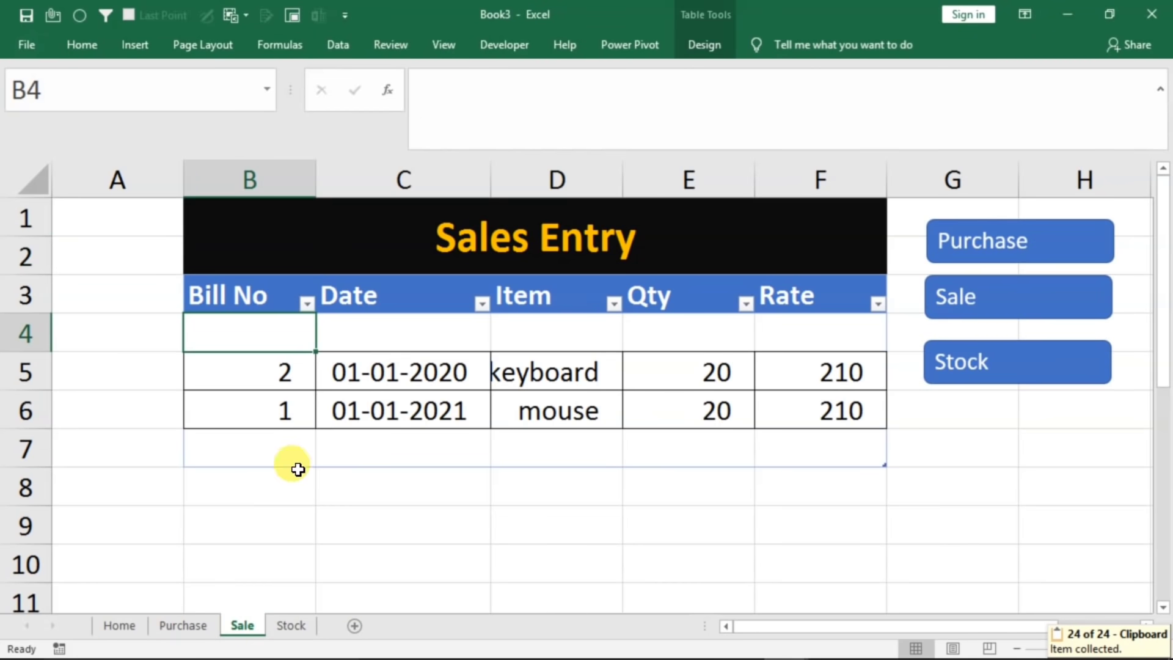
{"action": "left_click_drag", "start_coordinate": [623, 180], "coordinate": [651, 179]}
{"action": "left_click", "coordinate": [284, 626]}
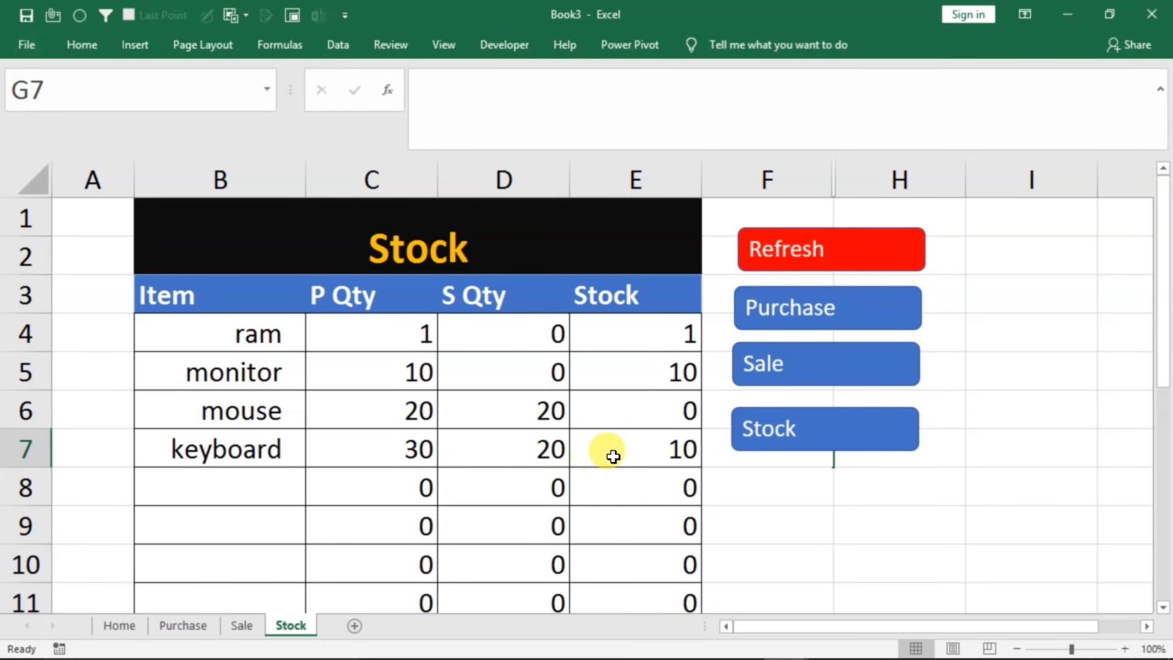
- Start another sale on the Home form with Bill No 3, date 1/1/2020 and item keyboard
{"action": "left_click", "coordinate": [119, 627]}
{"action": "left_click", "coordinate": [426, 383]}
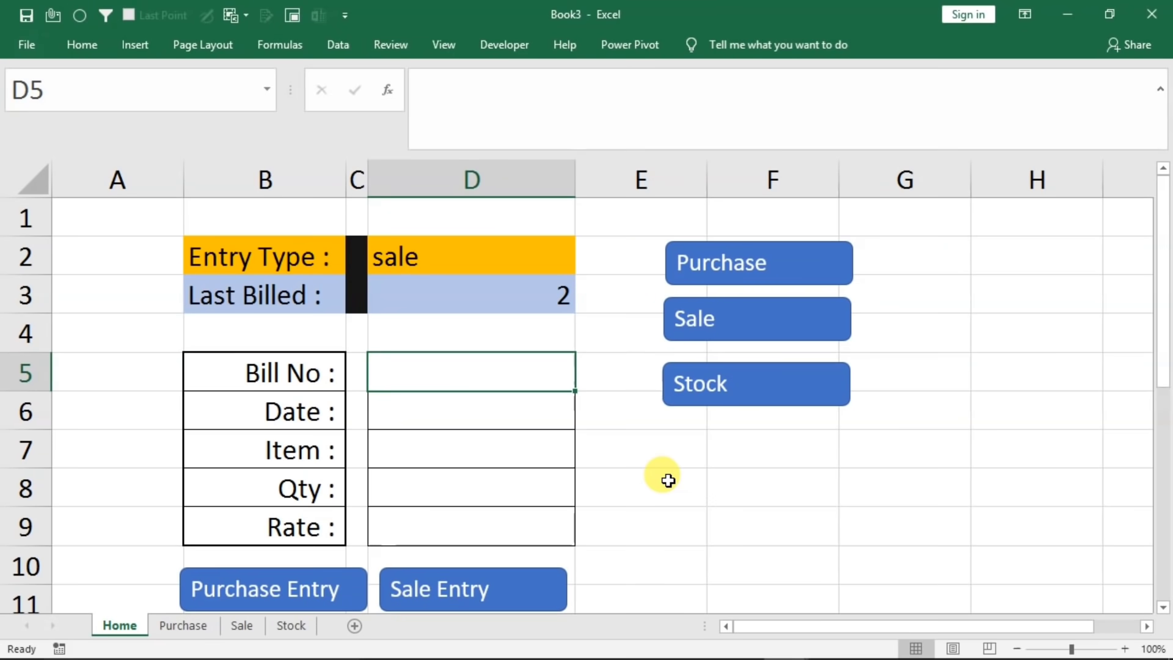
{"action": "type", "text": "3"}
{"action": "key", "text": "Return"}
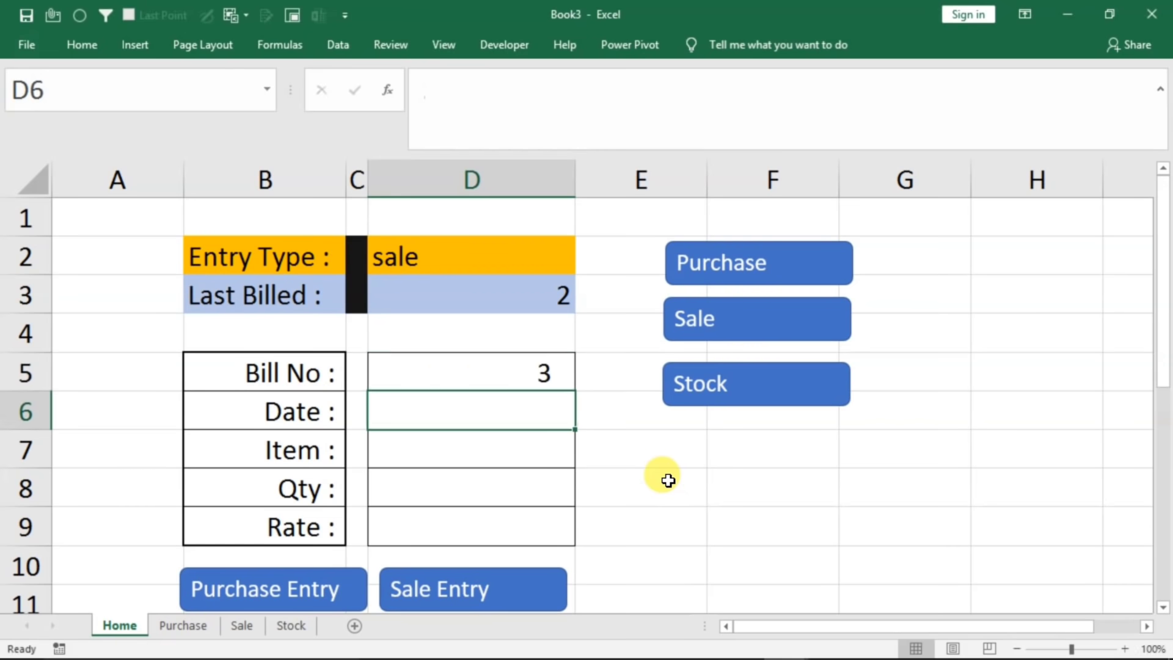
{"action": "type", "text": "1/1/2020"}
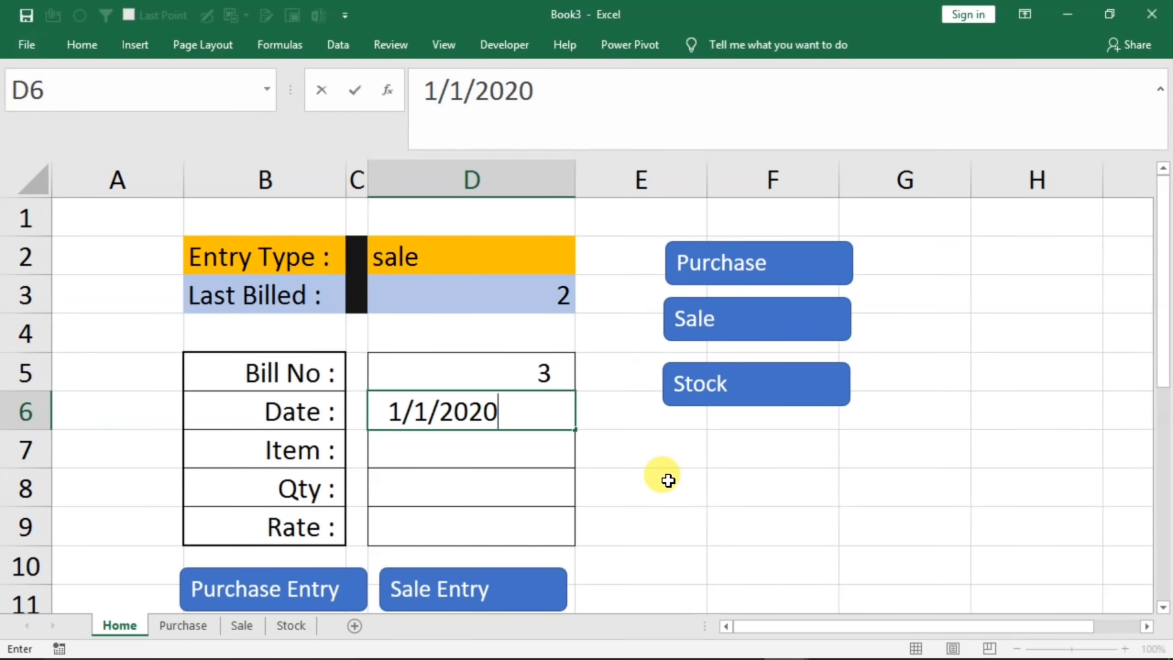
{"action": "key", "text": "Return"}
{"action": "type", "text": "keyb"}
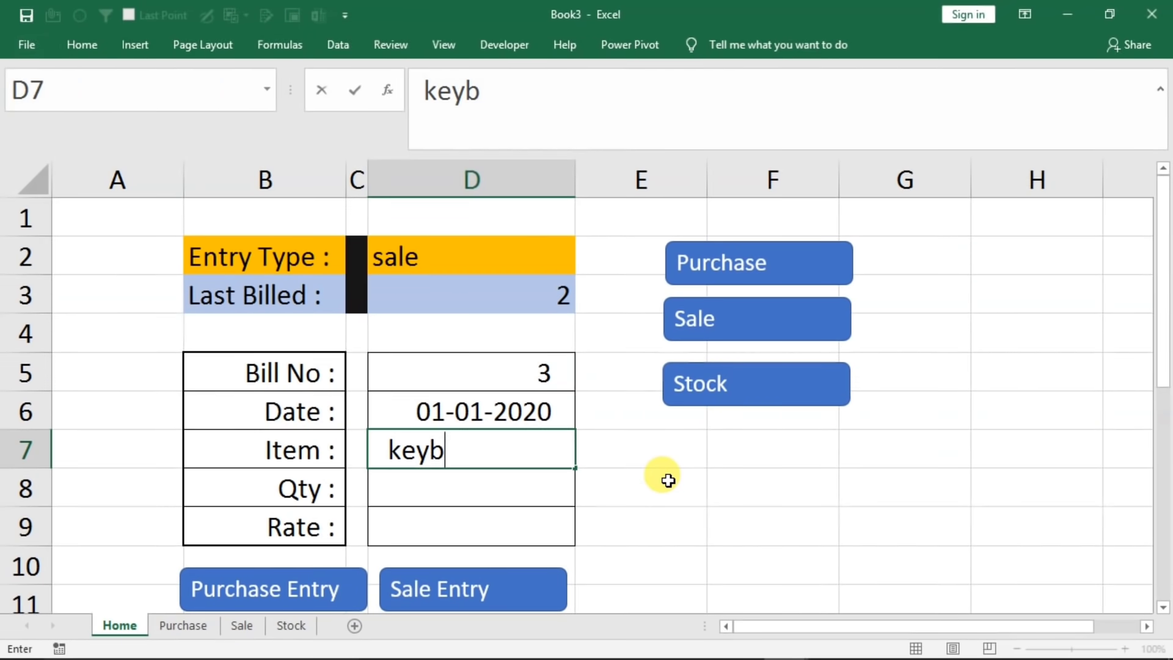
{"action": "type", "text": "oard"}
{"action": "key", "text": "Return"}
- Test the stock warning with a Qty of 12, look over the Purchase sheet and return to Home
{"action": "type", "text": "12"}
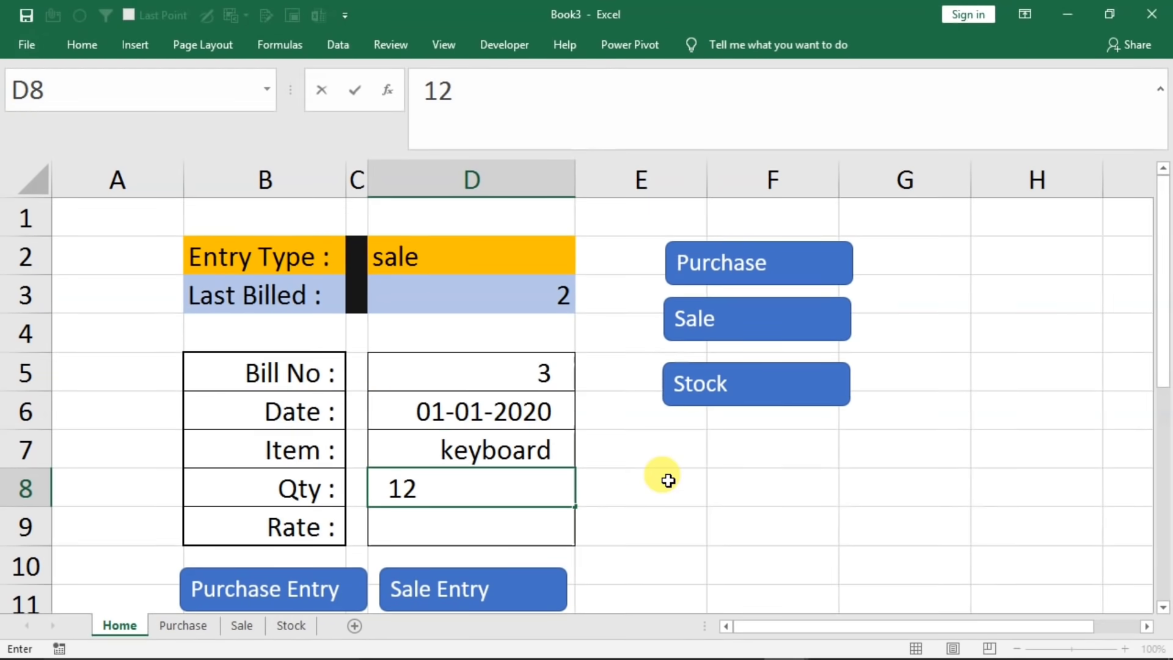
{"action": "key", "text": "Return"}
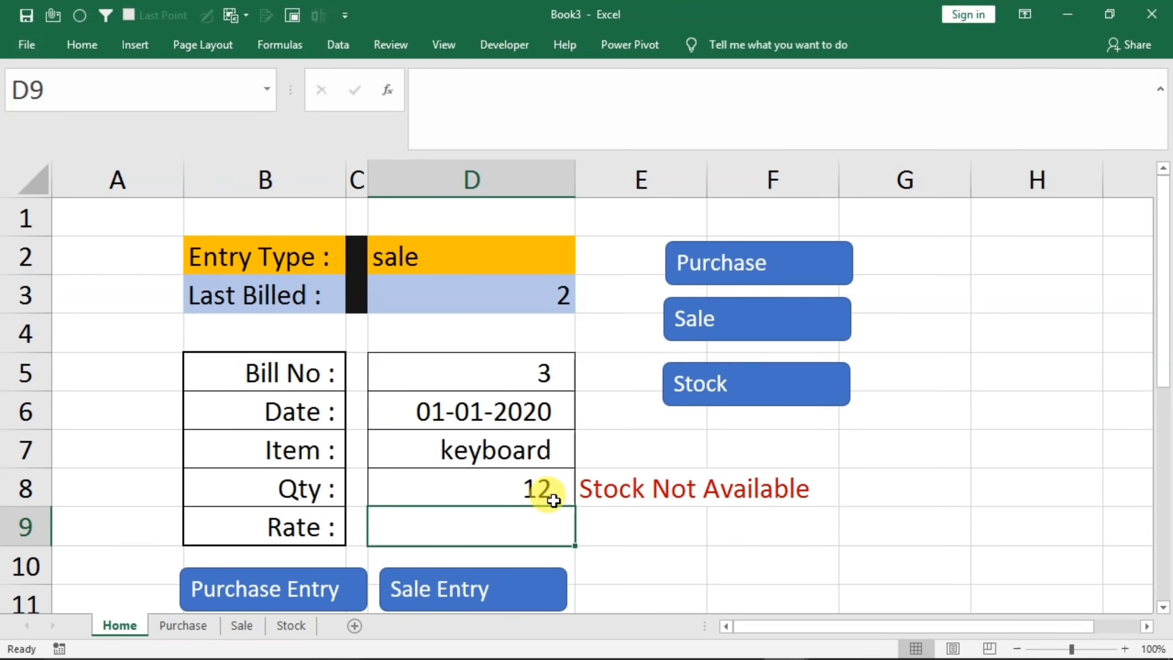
{"action": "left_click", "coordinate": [177, 630]}
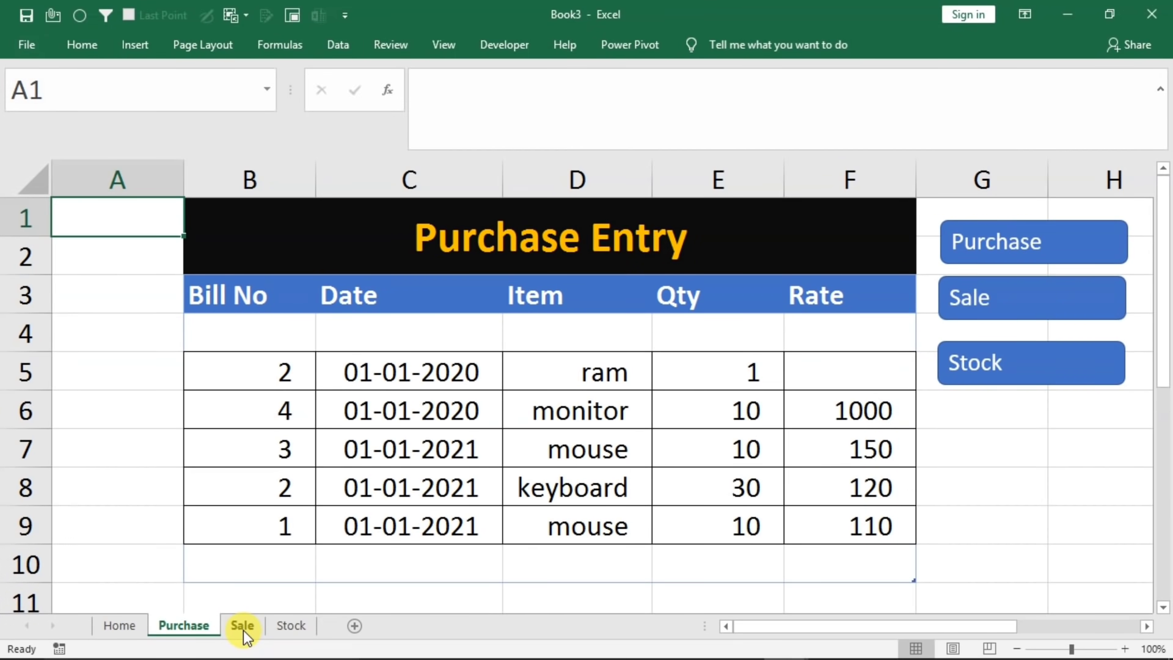
{"action": "left_click", "coordinate": [122, 624]}
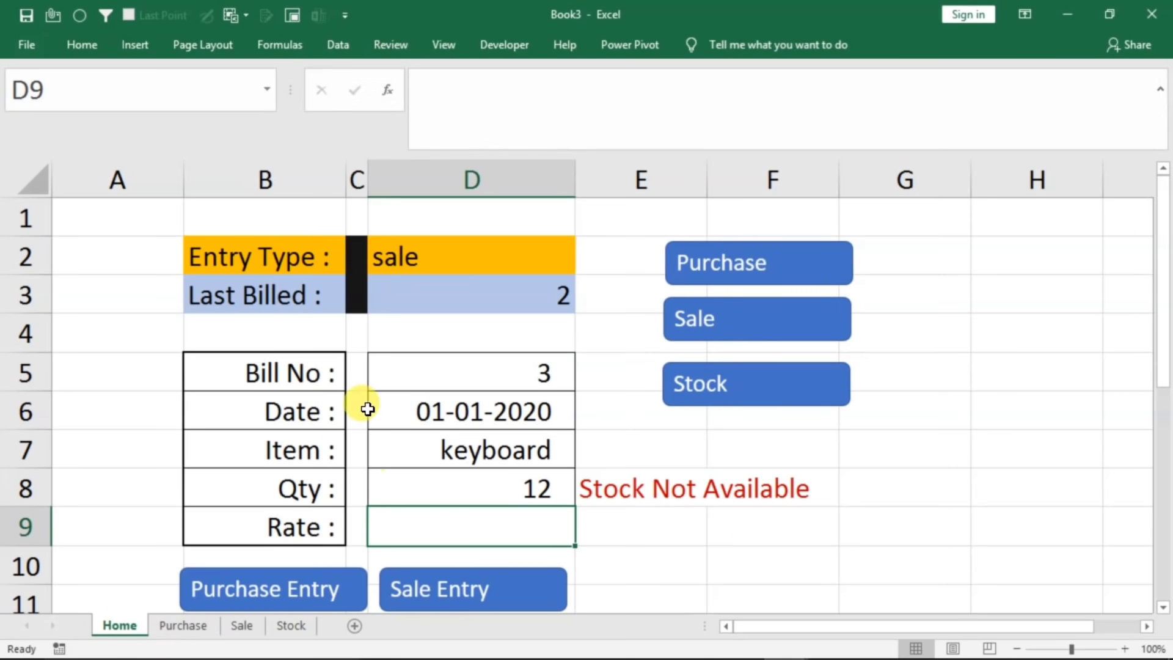